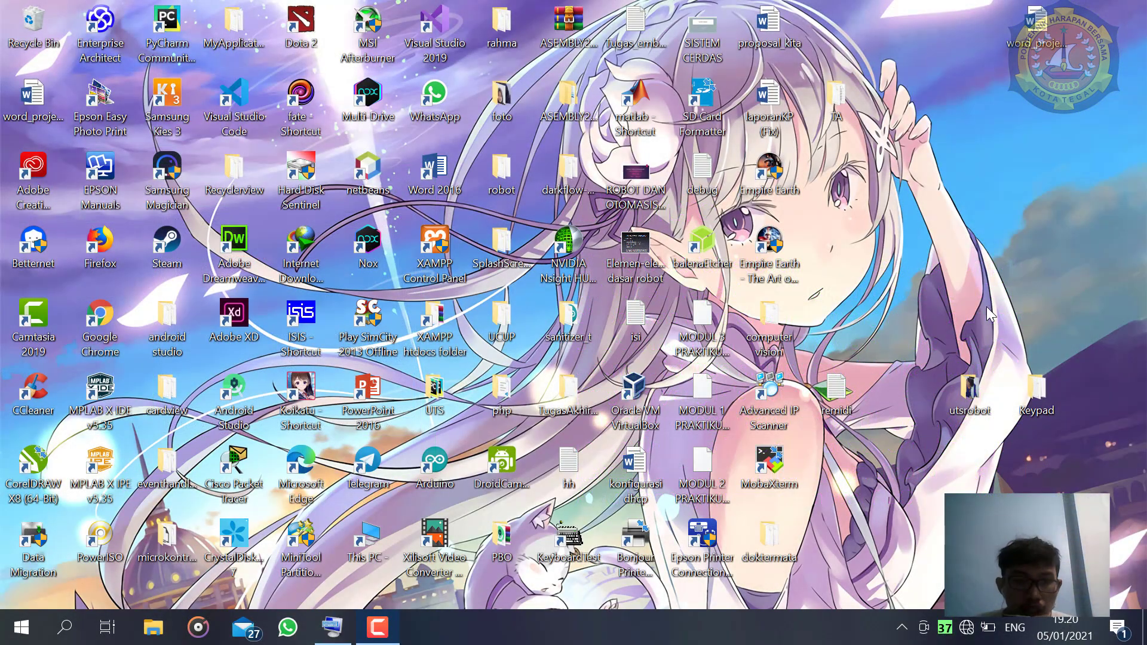
- Launch ISIS Professional and decline both viewing the sample designs and renewing the update service contract
{"action": "double_click", "coordinate": [321, 316]}
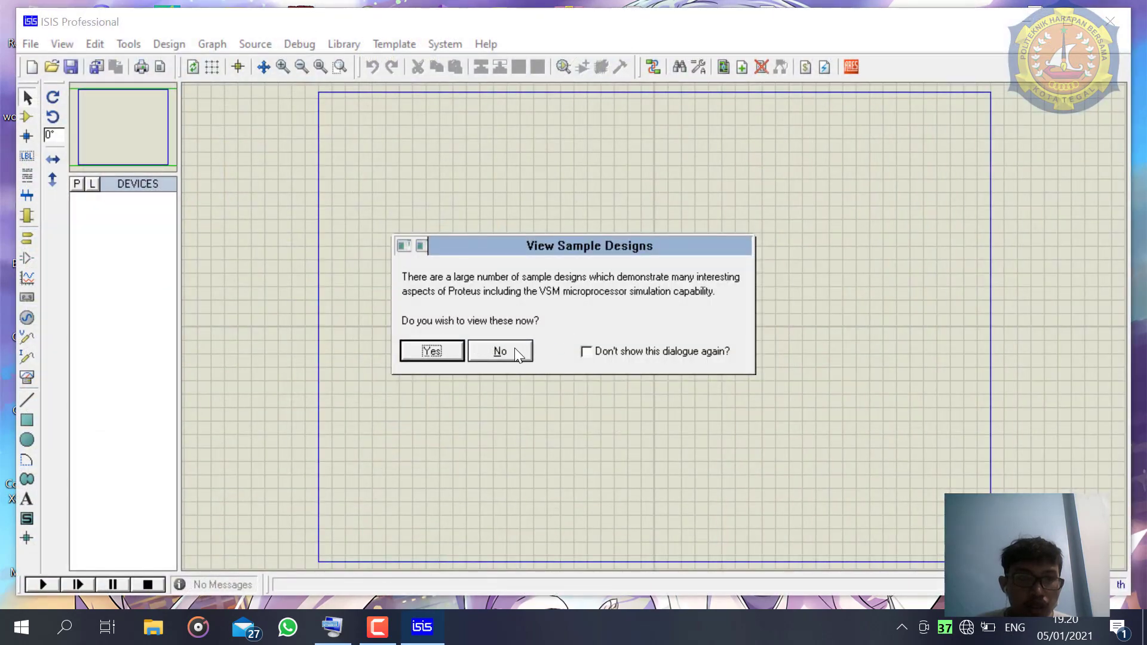
{"action": "left_click", "coordinate": [500, 351]}
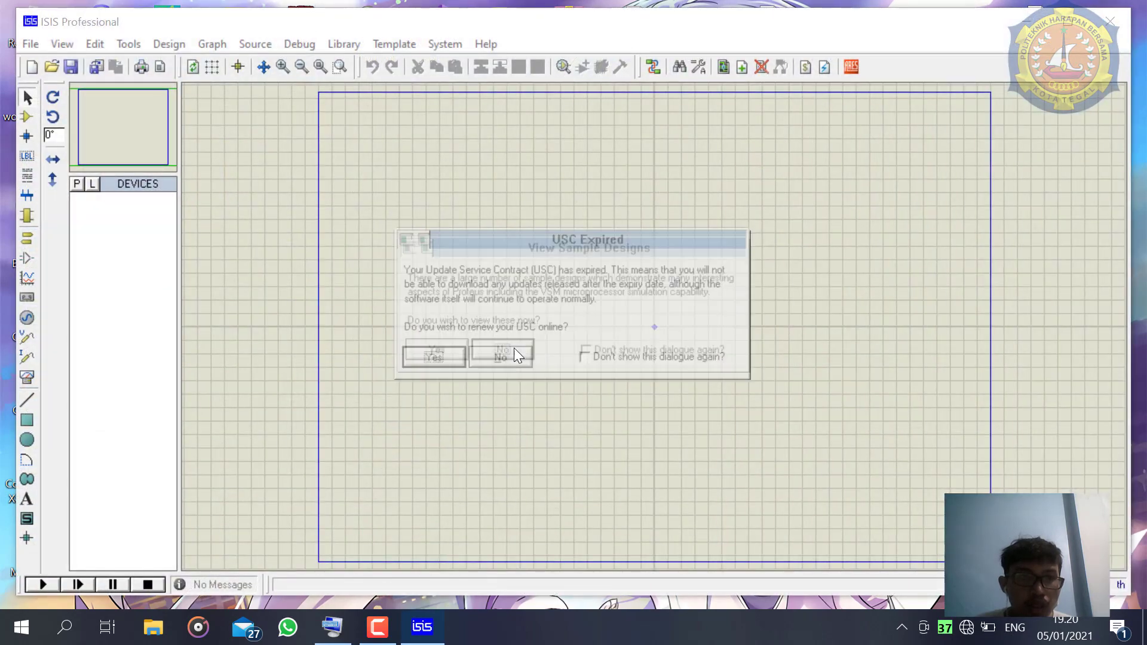
{"action": "left_click", "coordinate": [500, 358]}
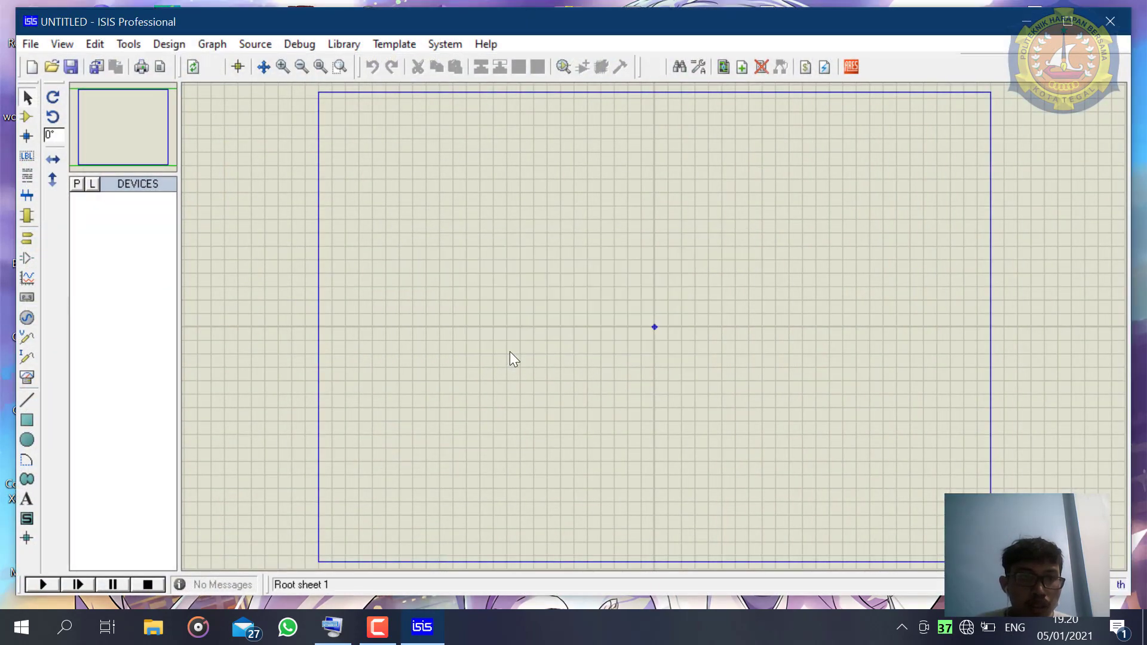
- Find the PIC16F877A microcontroller in the device library and place it left of the sheet's centre
{"action": "left_click", "coordinate": [78, 185]}
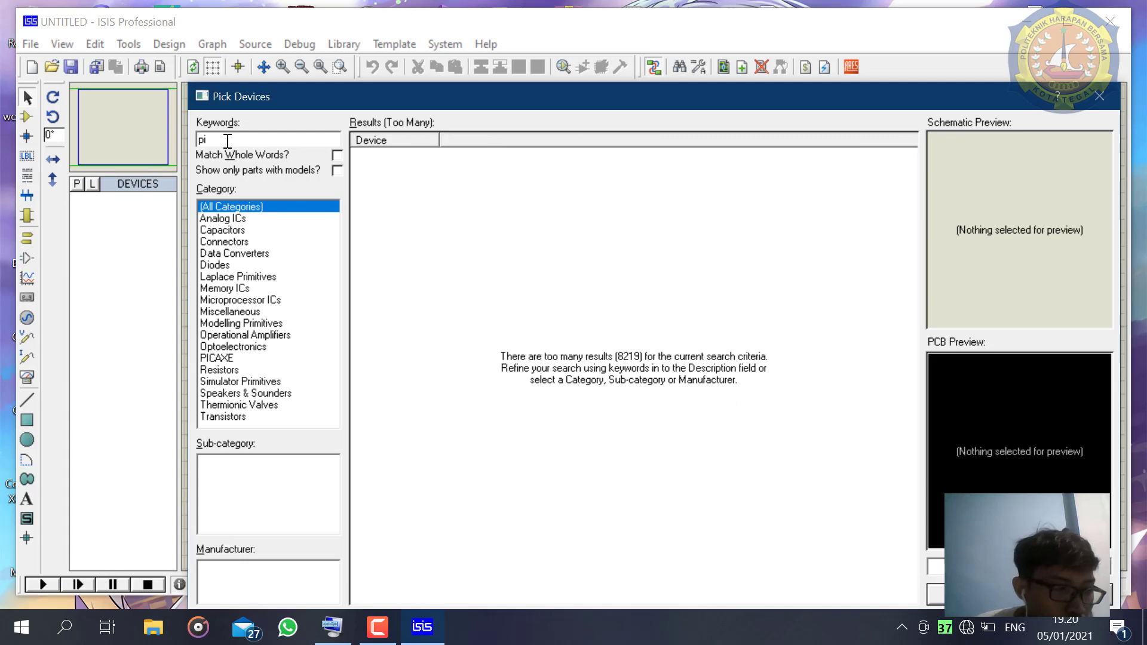
{"action": "key", "text": "BackSpace"}
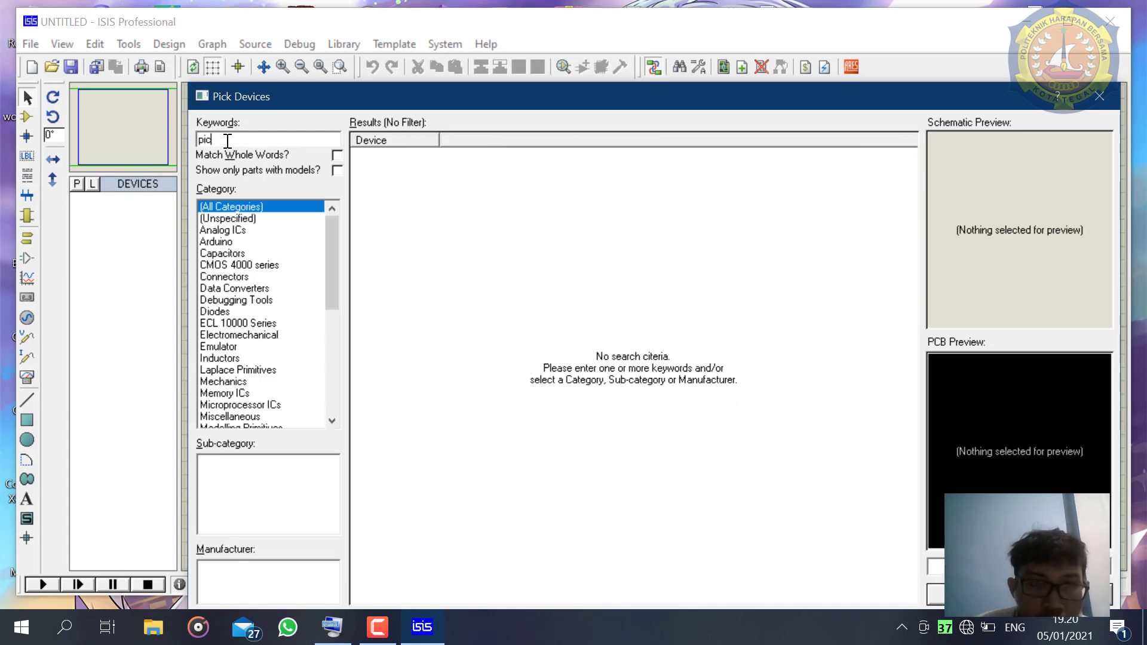
{"action": "type", "text": "16f877"}
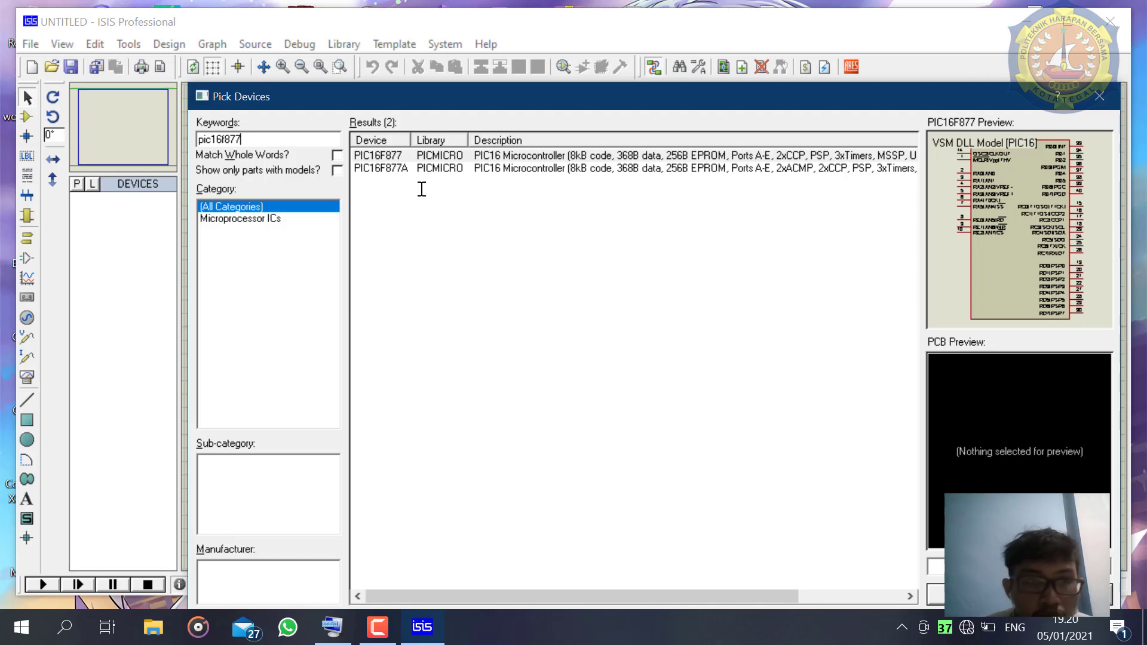
{"action": "left_click", "coordinate": [378, 169]}
{"action": "left_click", "coordinate": [318, 141]}
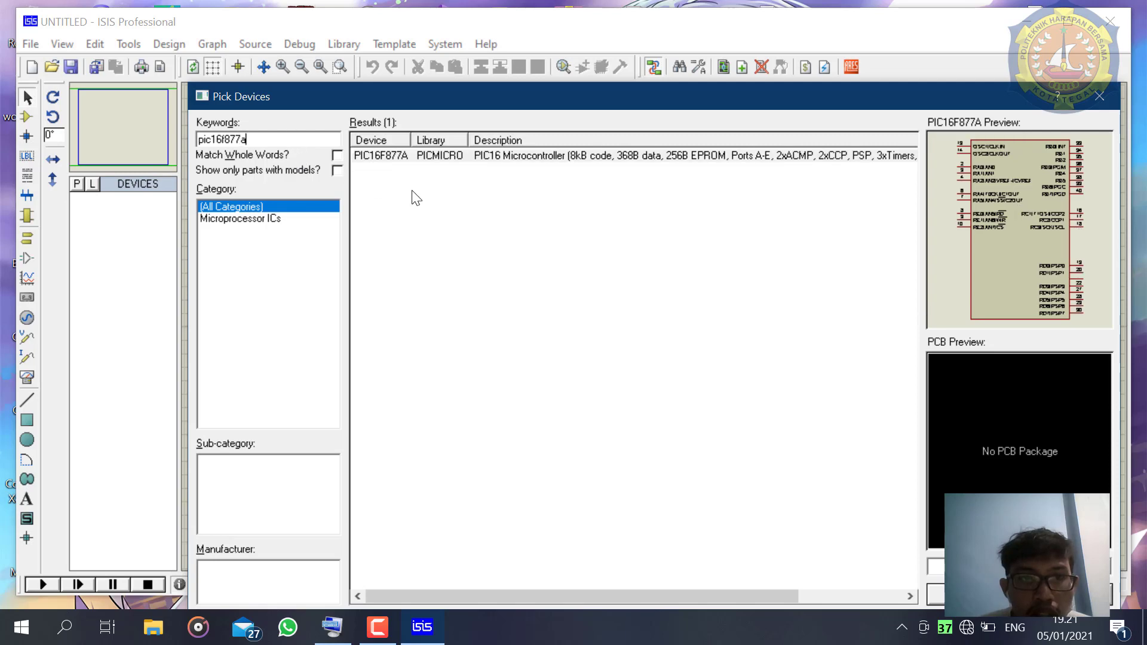
{"action": "double_click", "coordinate": [436, 158]}
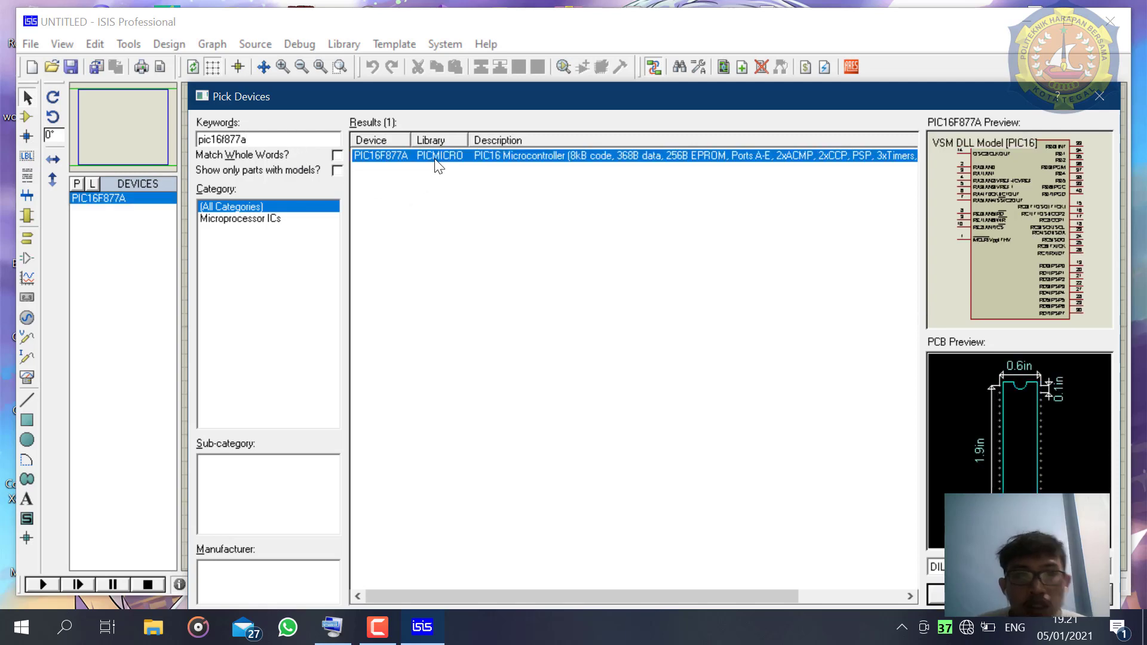
{"action": "left_click", "coordinate": [942, 588]}
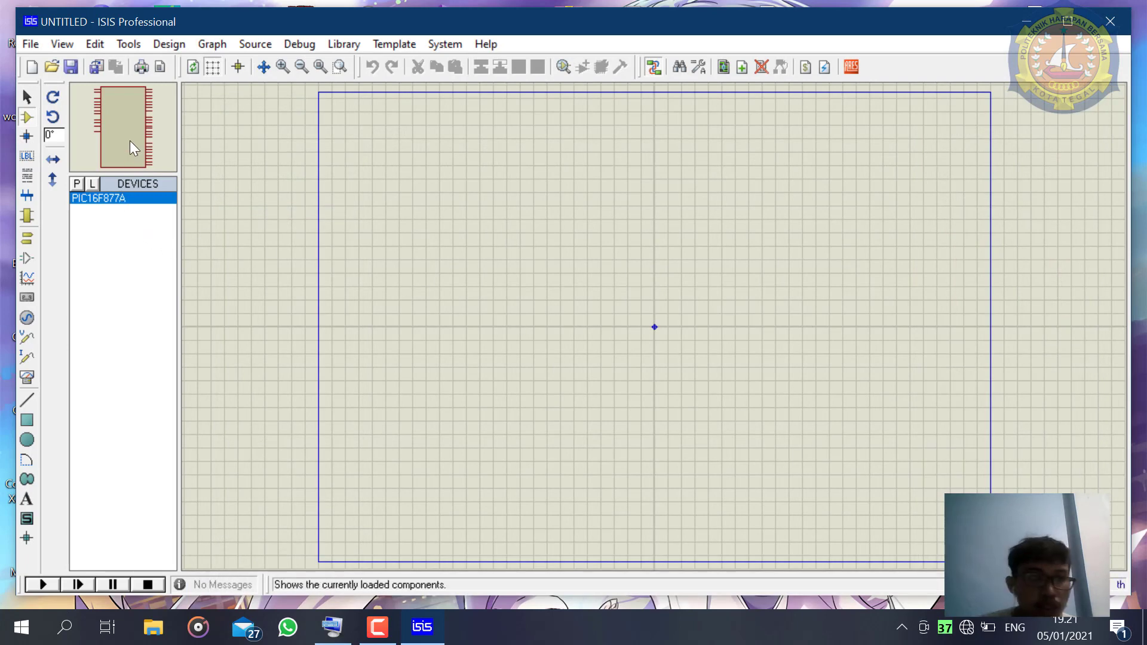
{"action": "left_click", "coordinate": [476, 251]}
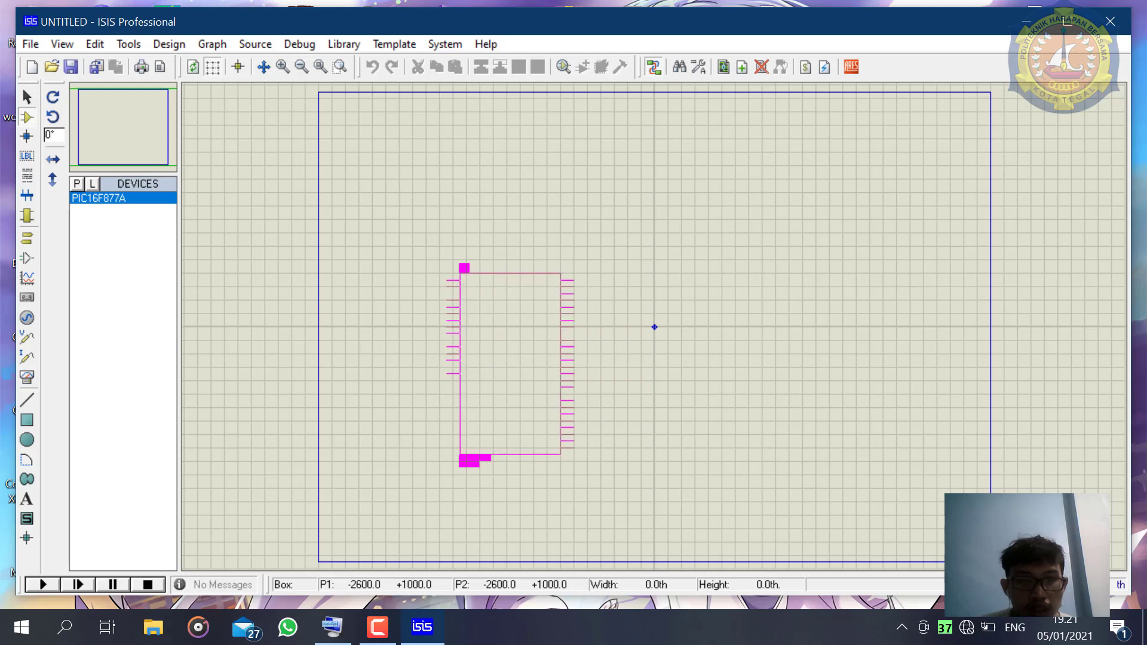
{"action": "left_click", "coordinate": [512, 365]}
- Find the SPST push button (BUTTON) in the device library and place it to the left of the microcontroller
{"action": "key", "text": "F6"}
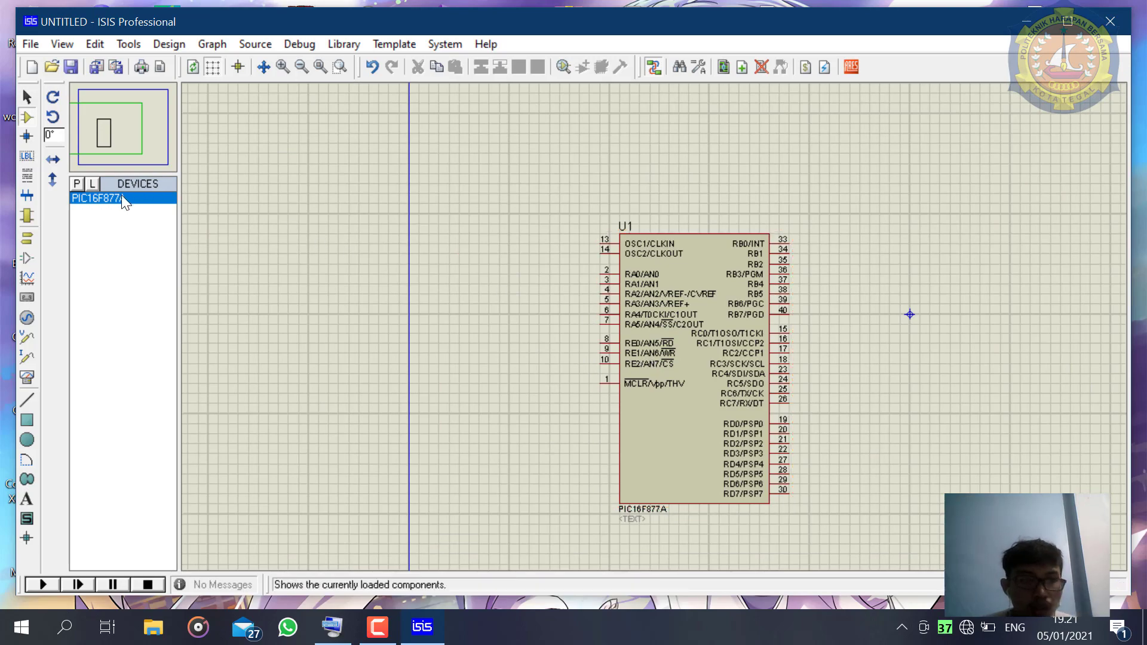
{"action": "left_click", "coordinate": [77, 183]}
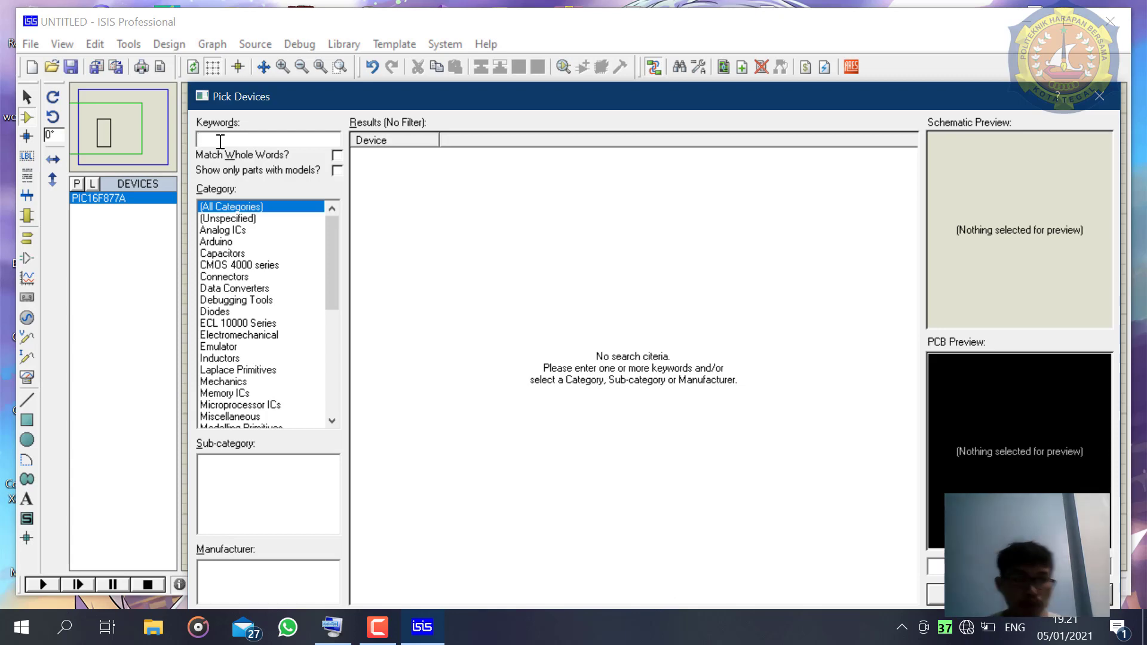
{"action": "type", "text": "pu"}
{"action": "key", "text": "BackSpace"}
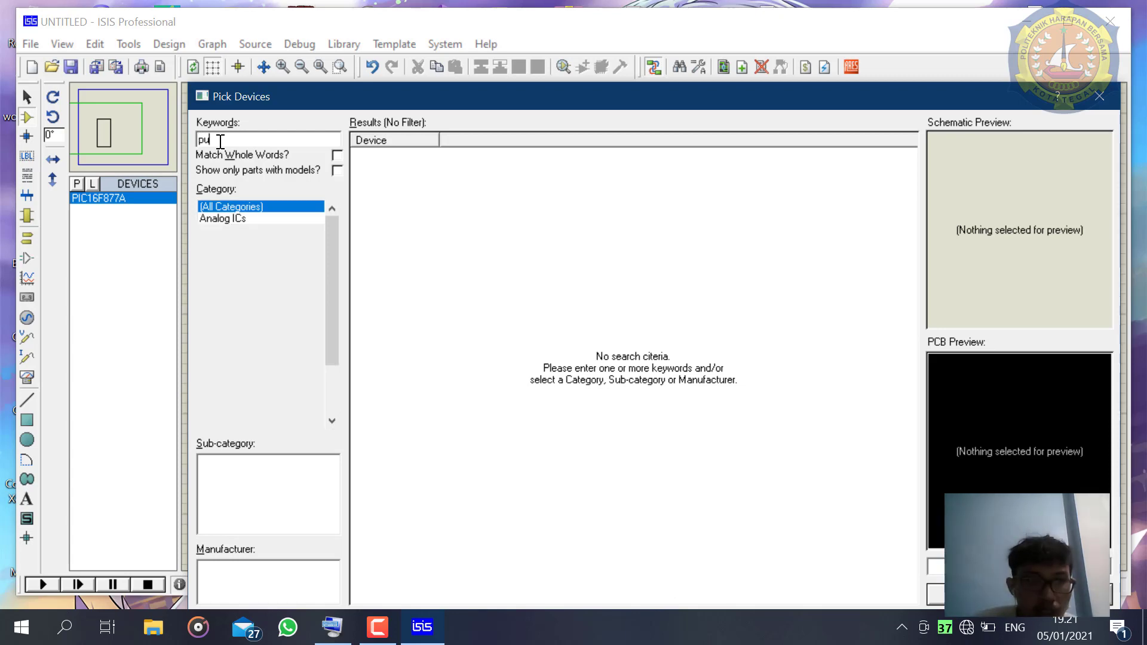
{"action": "key", "text": "BackSpace"}
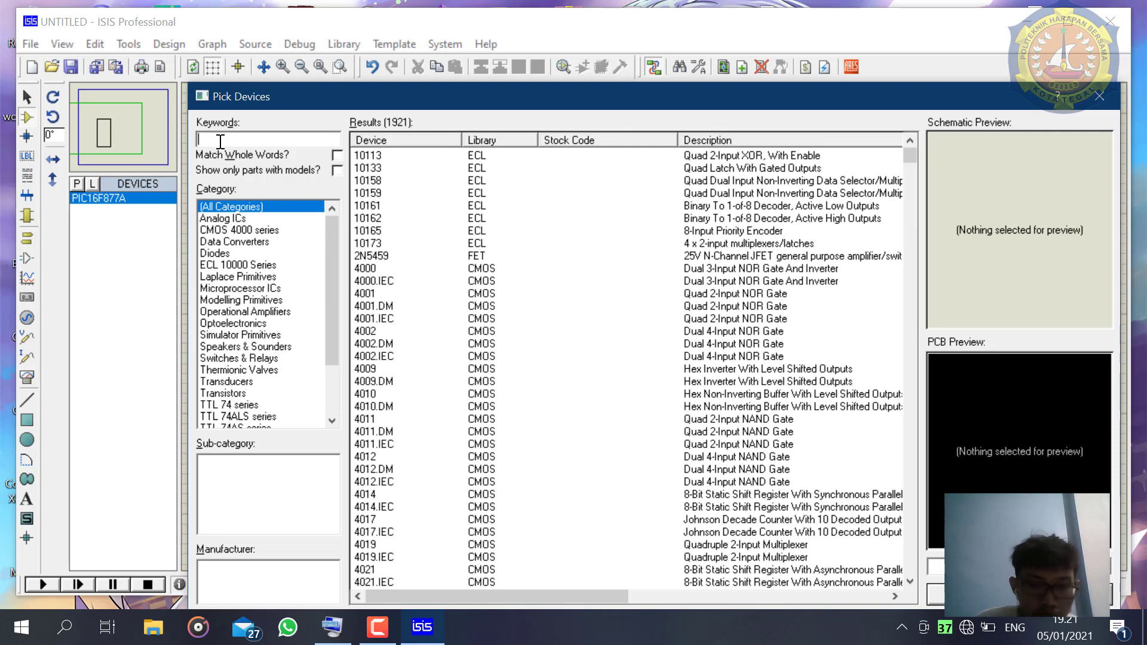
{"action": "type", "text": "nutt"}
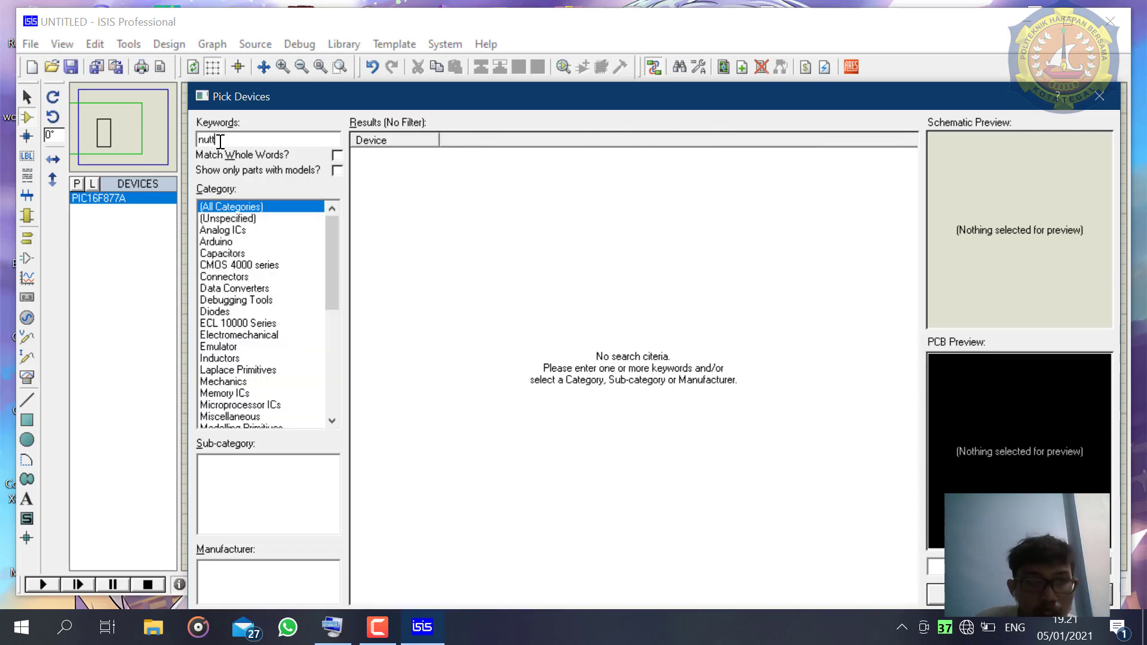
{"action": "key", "text": "BackSpace"}
{"action": "key", "text": "BackSpace"}
{"action": "key", "text": "BackSpace"}
{"action": "key", "text": "BackSpace"}
{"action": "type", "text": "b"}
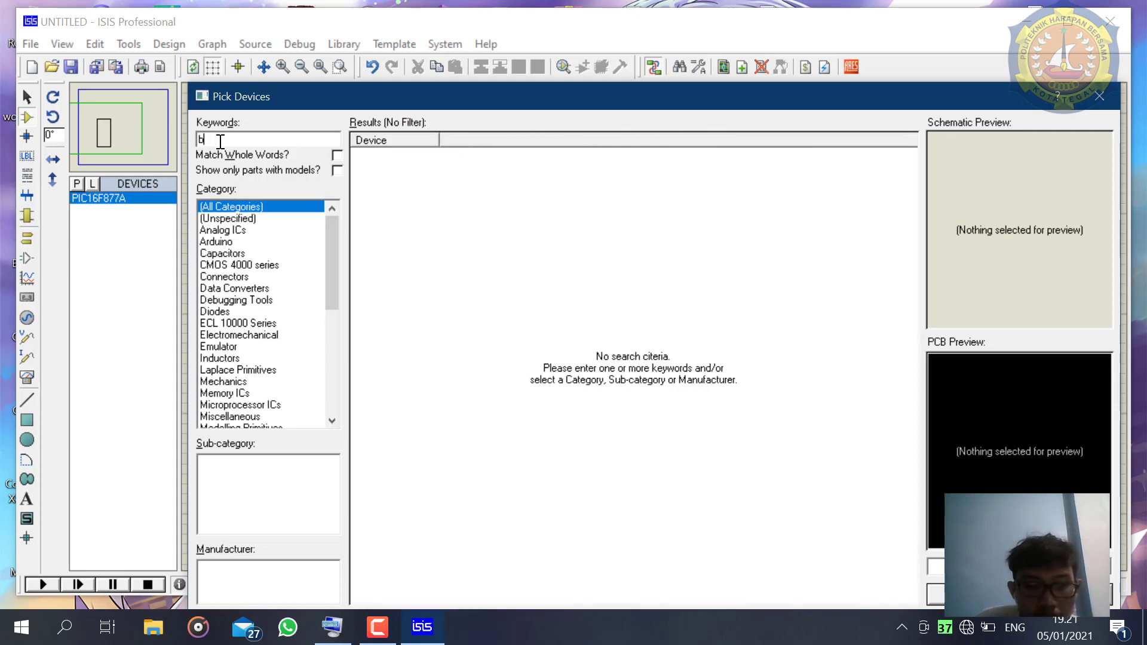
{"action": "type", "text": "utto"}
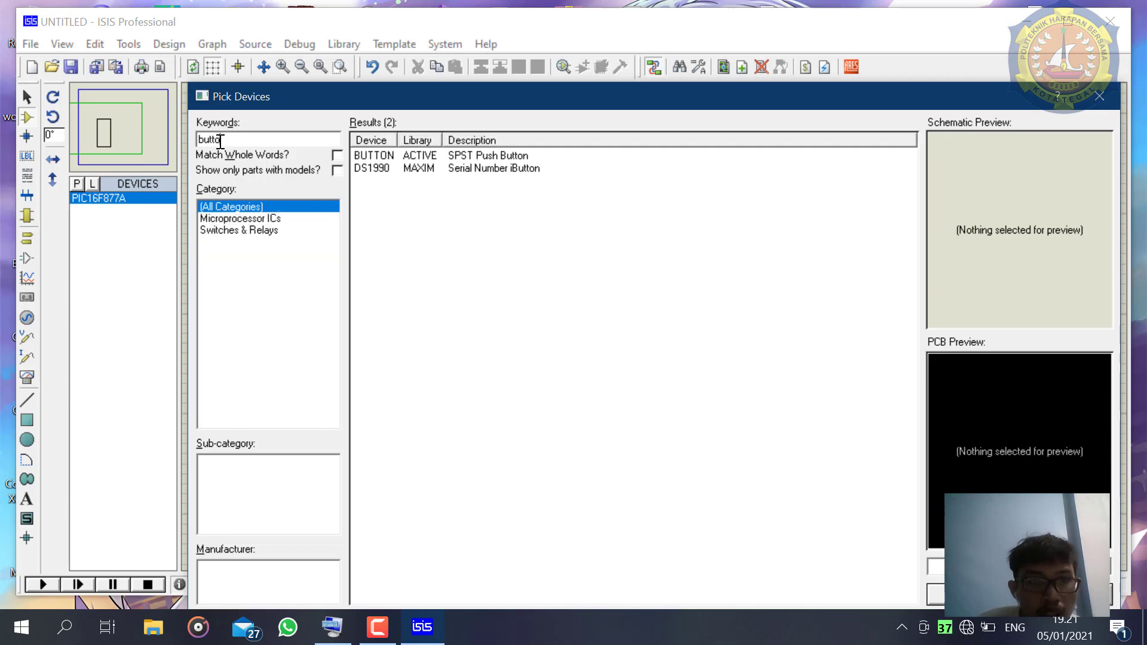
{"action": "left_click", "coordinate": [559, 156]}
{"action": "left_click", "coordinate": [935, 594]}
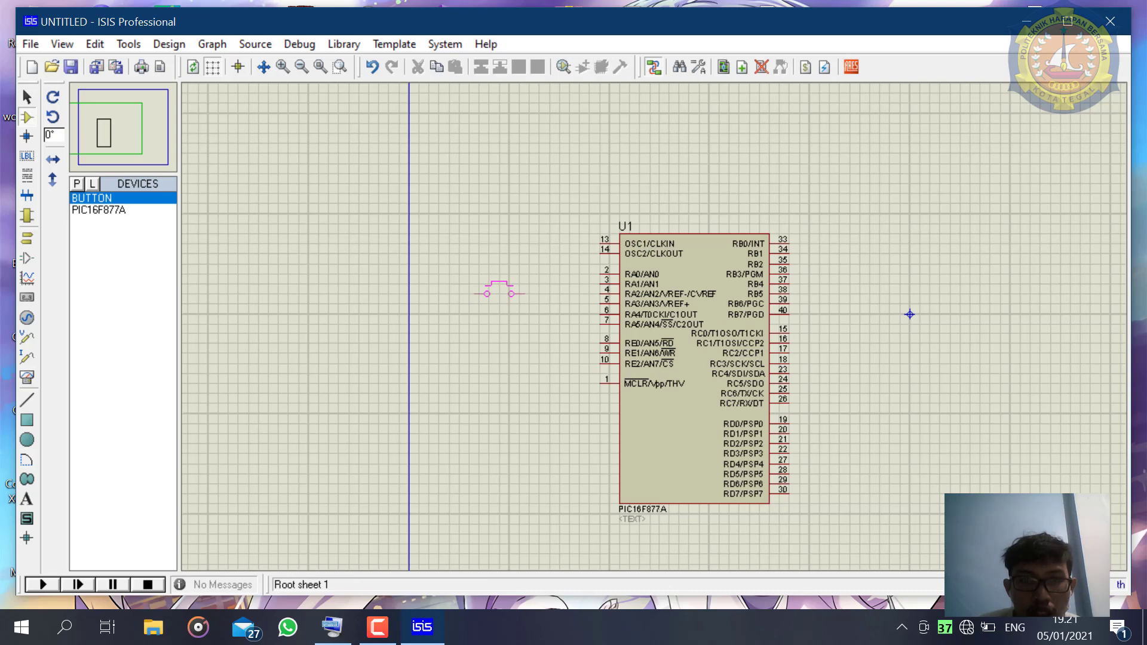
{"action": "left_click", "coordinate": [499, 292]}
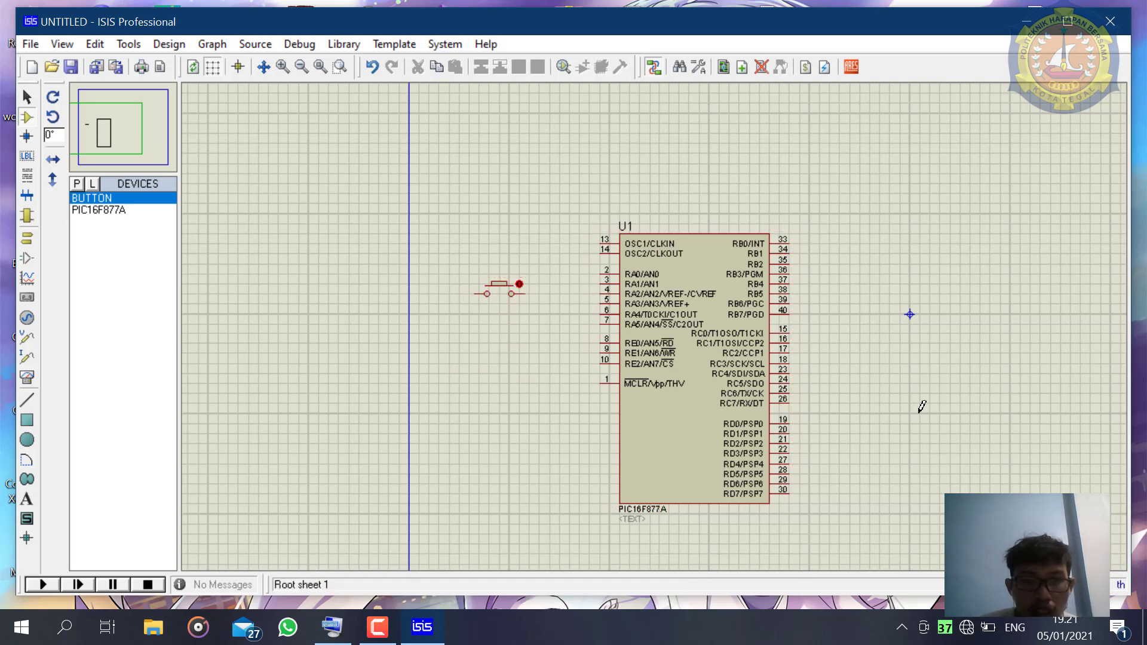
- Find the green common-anode display 7SEG-COM-AN-GRN using the keyword 7seg and place it above and to the right of the microcontroller
{"action": "scroll", "coordinate": [660, 332], "scroll_direction": "down", "scroll_amount": 1}
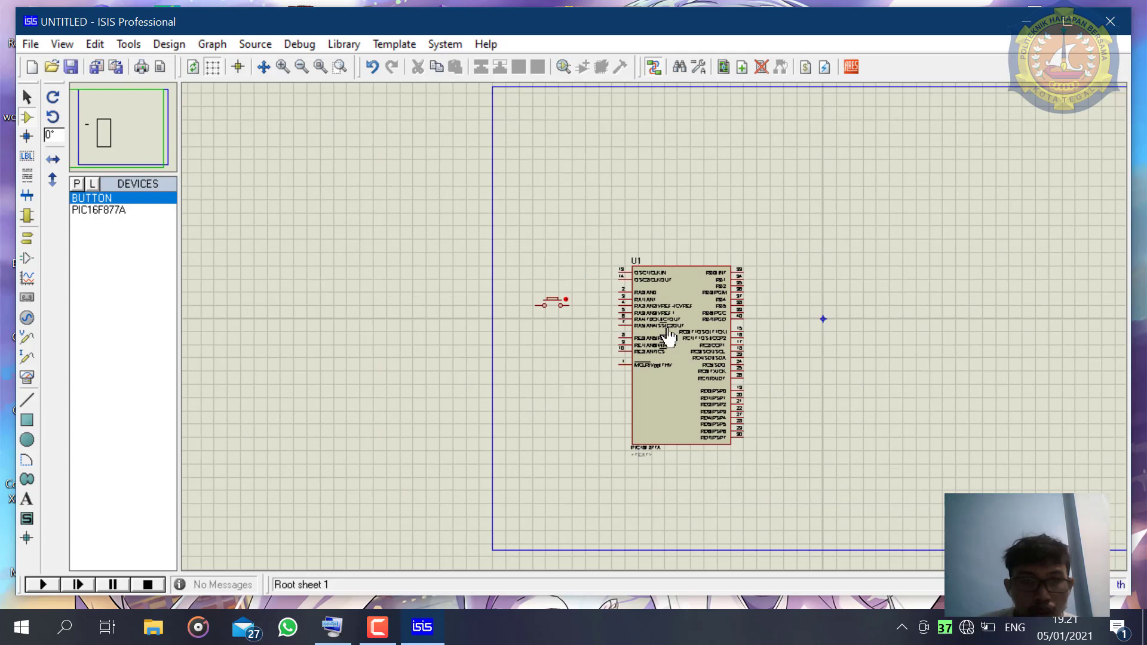
{"action": "left_click", "coordinate": [78, 183]}
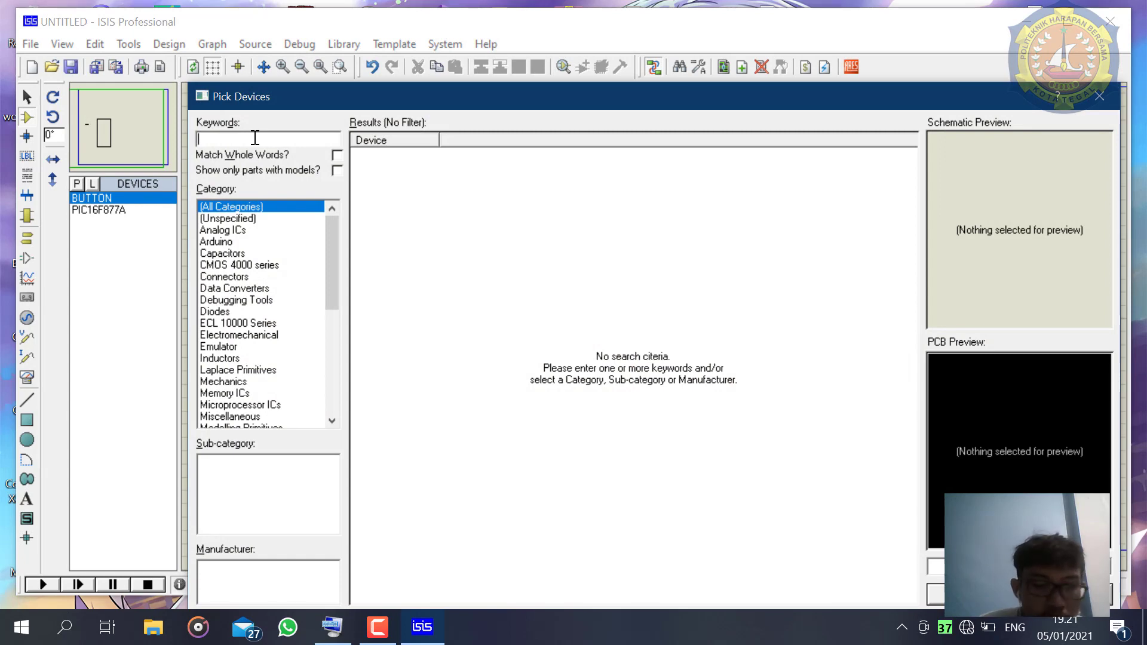
{"action": "type", "text": "7seg"}
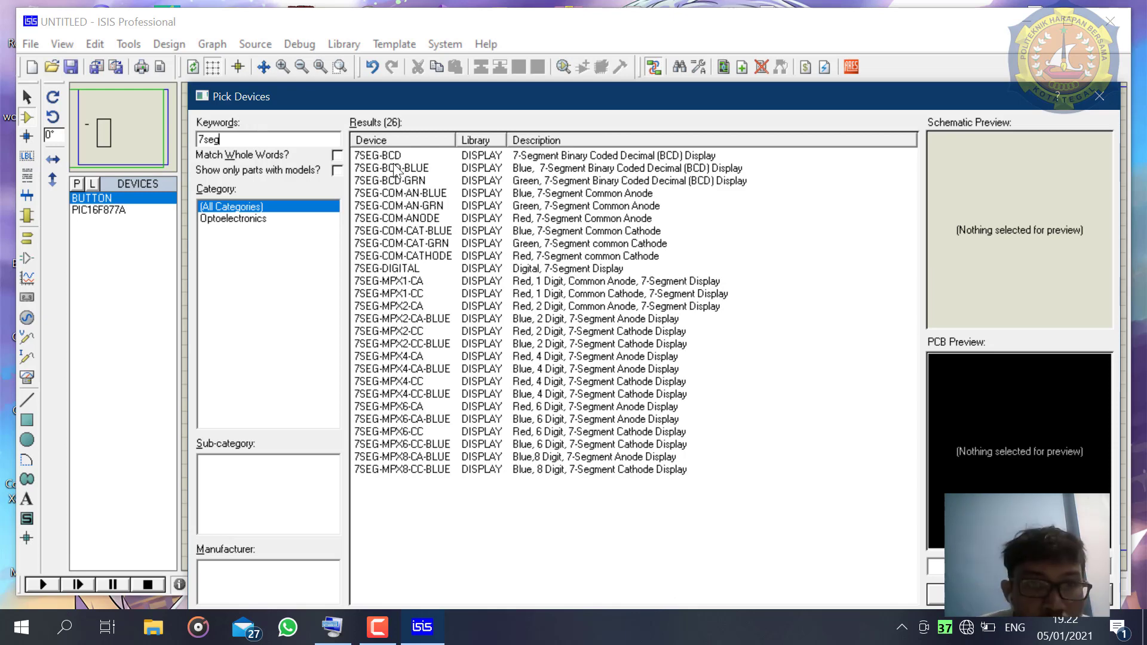
{"action": "left_click", "coordinate": [420, 205]}
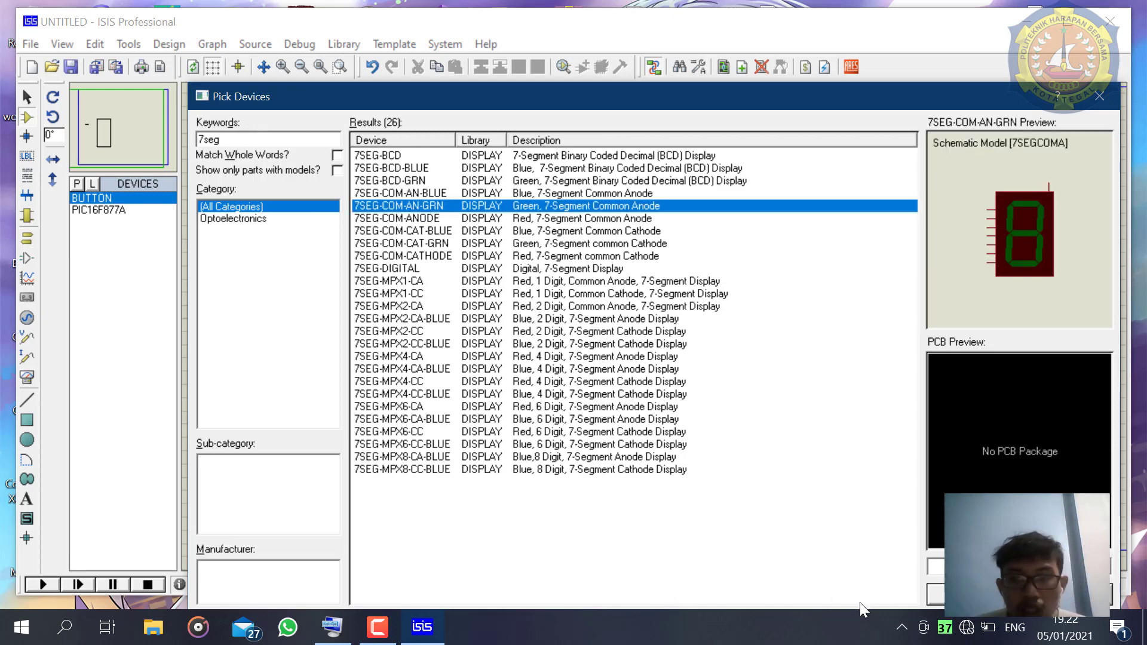
{"action": "left_click", "coordinate": [944, 595]}
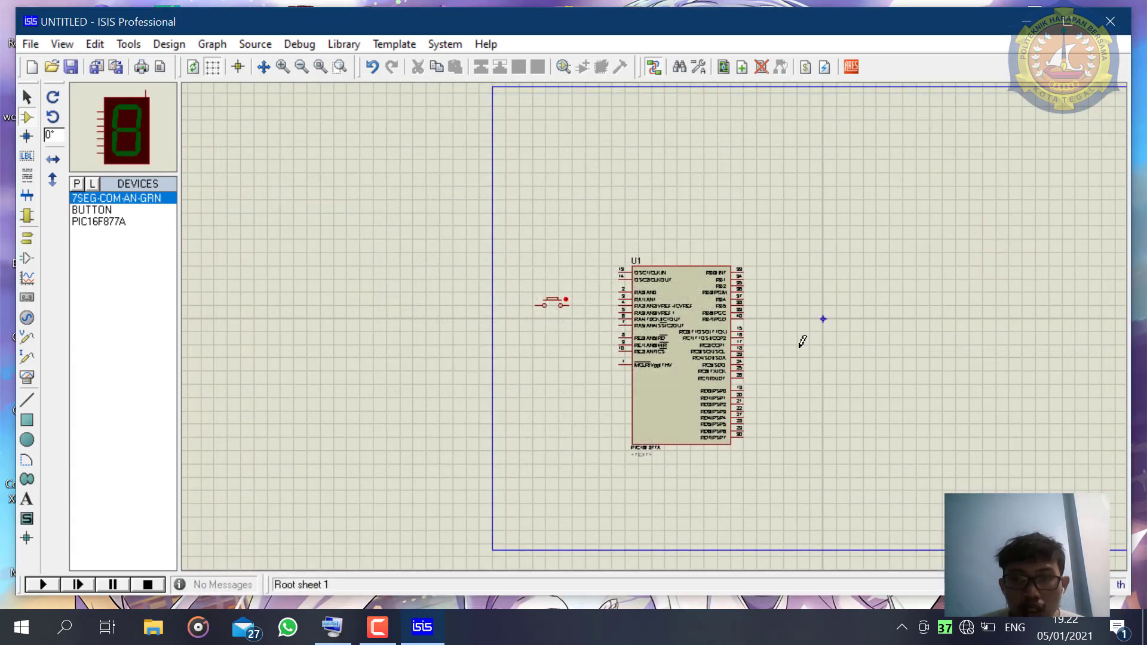
{"action": "left_click", "coordinate": [821, 254]}
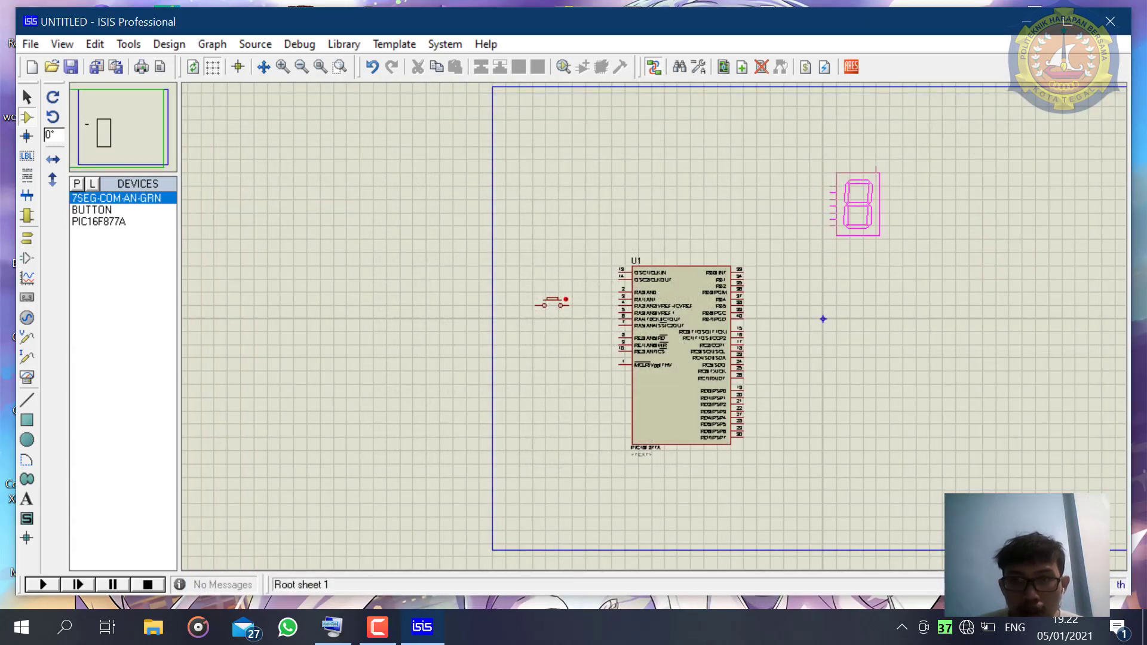
{"action": "left_click", "coordinate": [859, 160]}
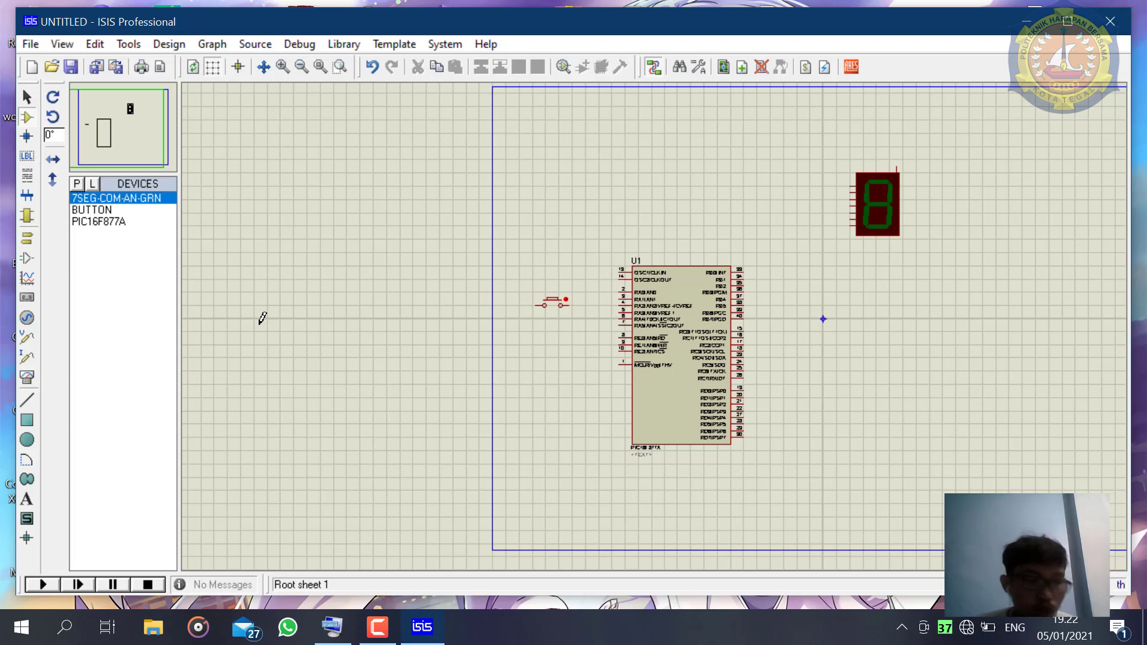
- Find the 7447 BCD-to-seven-segment decoder in the device library and place it between the microcontroller's upper edge and the display
{"action": "left_click", "coordinate": [76, 185]}
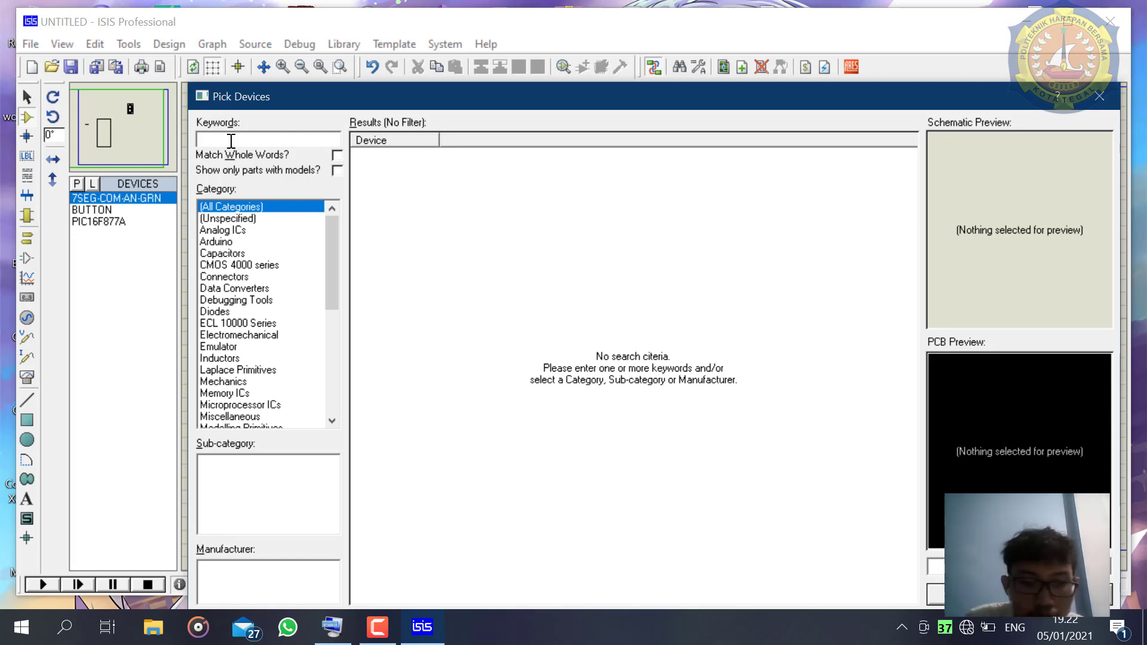
{"action": "type", "text": "7447"}
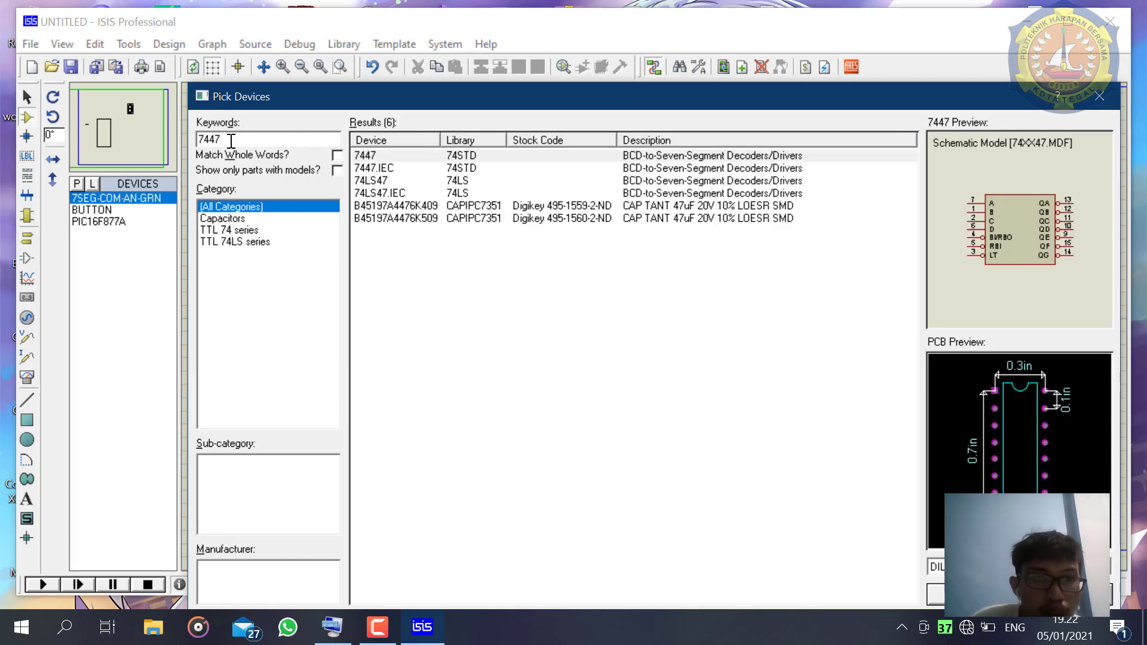
{"action": "left_click", "coordinate": [502, 168]}
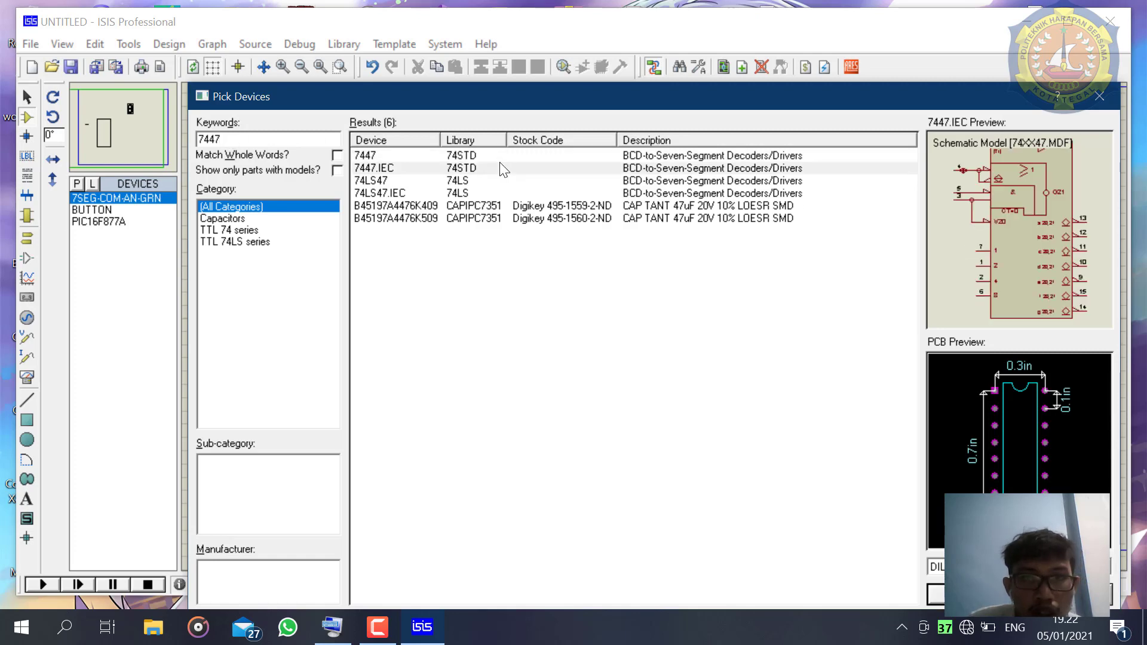
{"action": "left_click", "coordinate": [499, 157]}
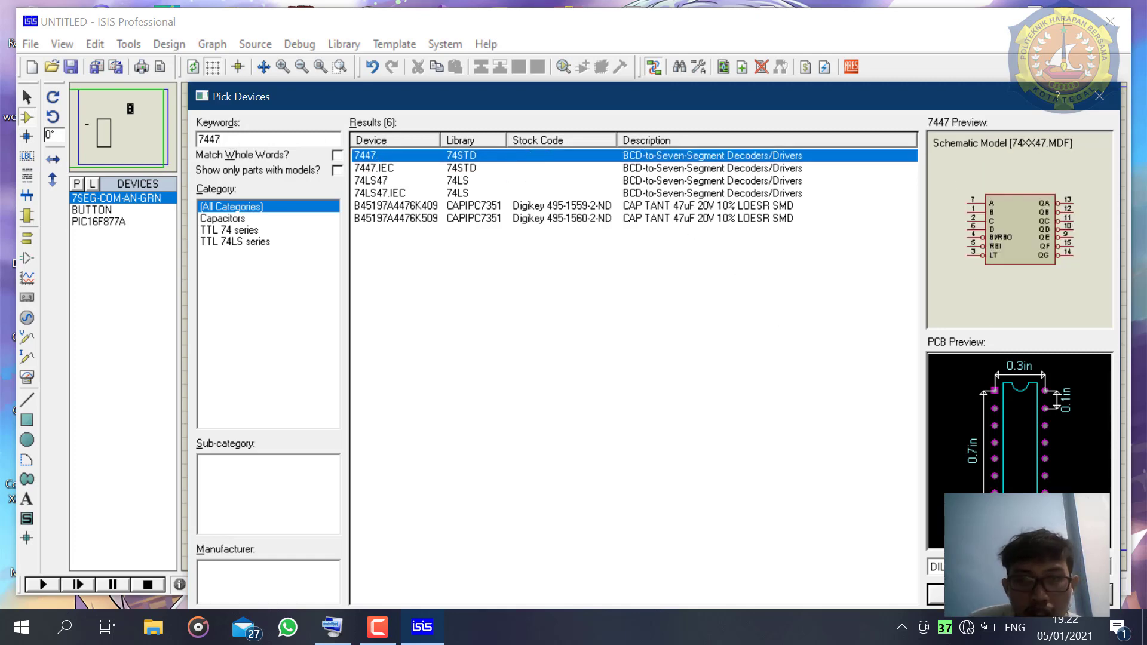
{"action": "left_click", "coordinate": [935, 594]}
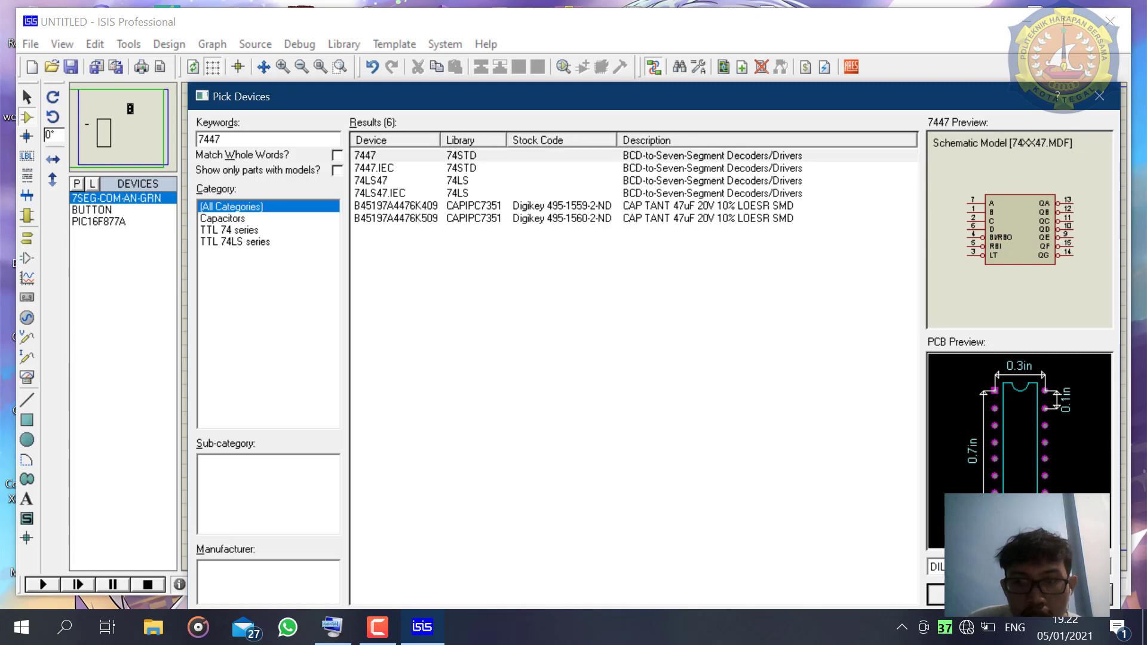
{"action": "left_click", "coordinate": [718, 201]}
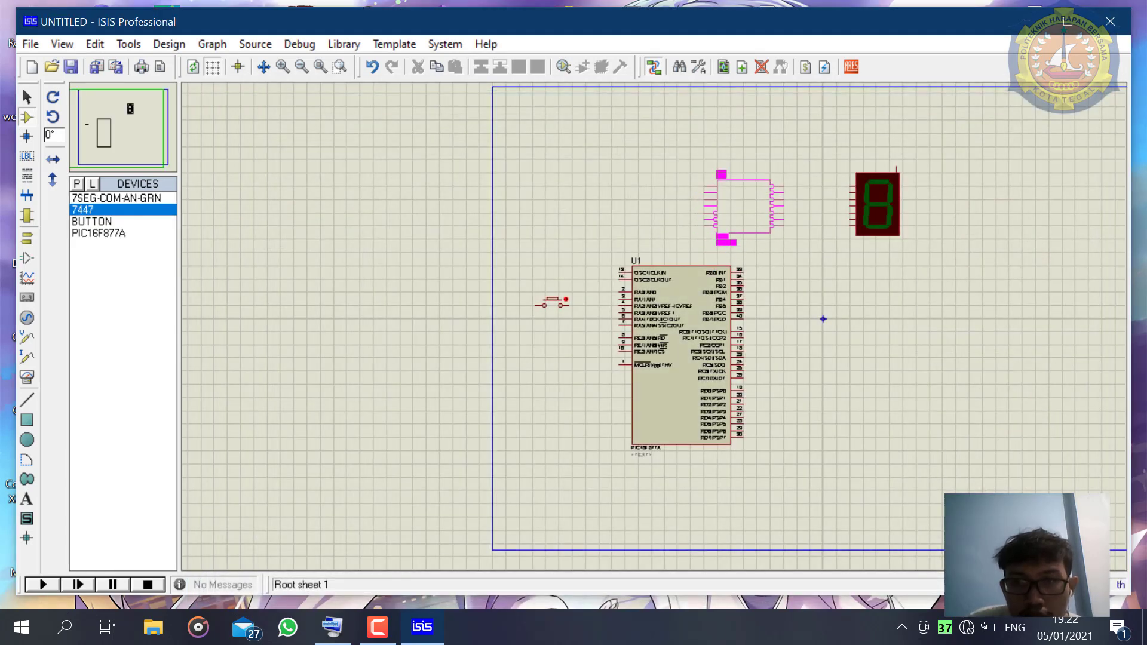
{"action": "left_click", "coordinate": [743, 206]}
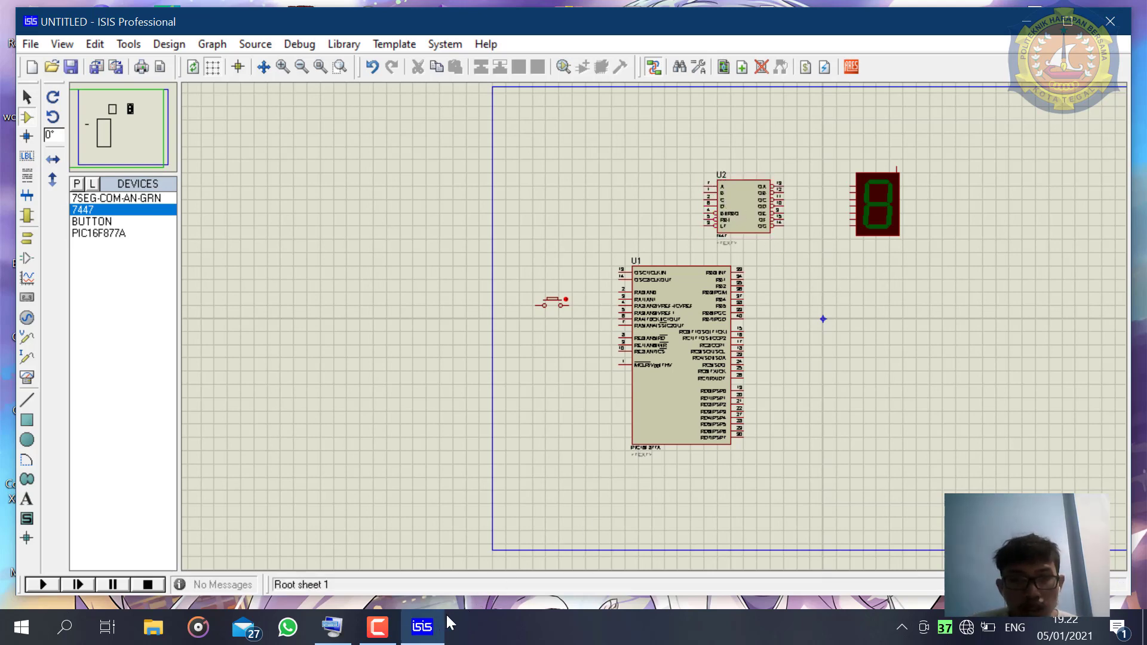
- Find the L298 dual full-bridge driver in the device library and place it to the right of the microcontroller, below the display
{"action": "left_click", "coordinate": [872, 224]}
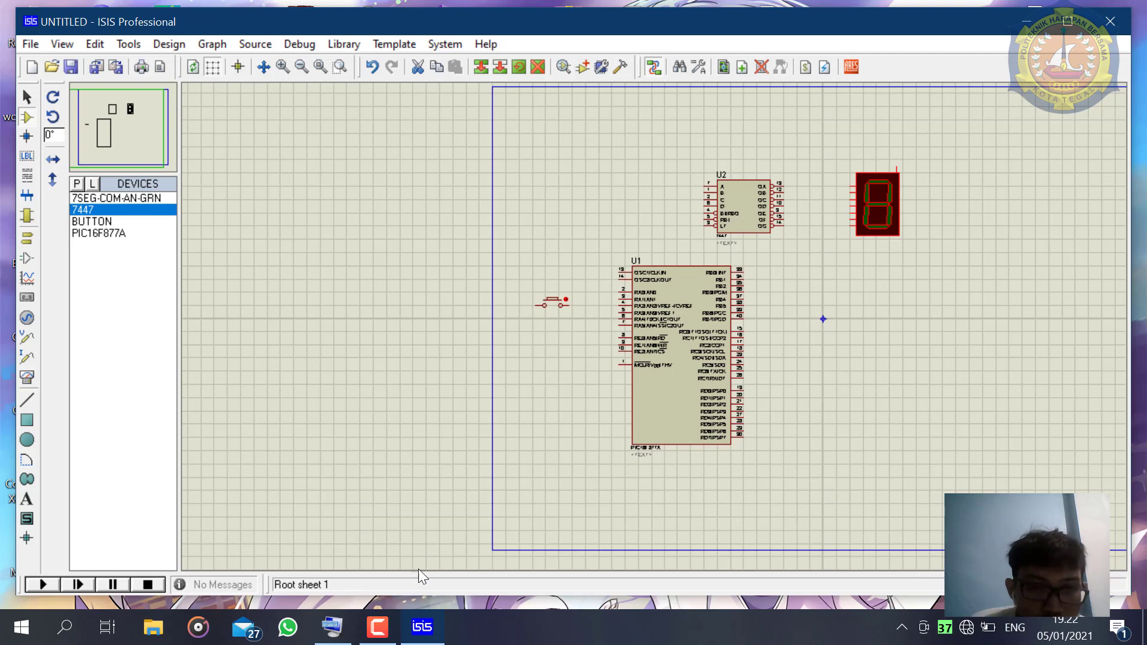
{"action": "left_click", "coordinate": [78, 184]}
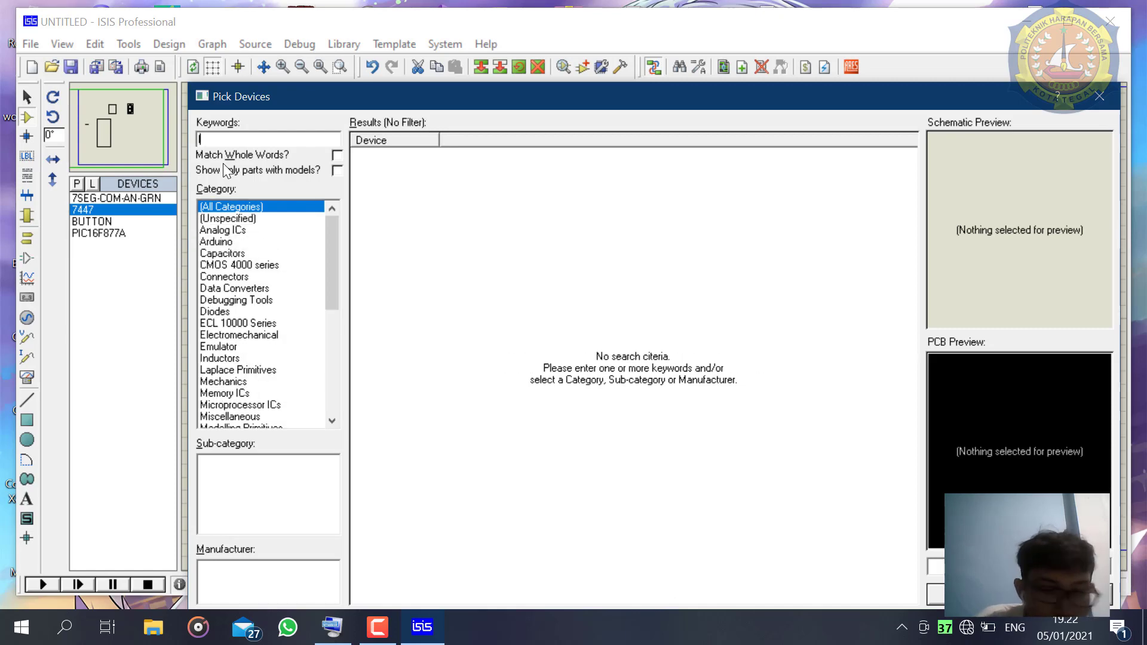
{"action": "type", "text": "l29"}
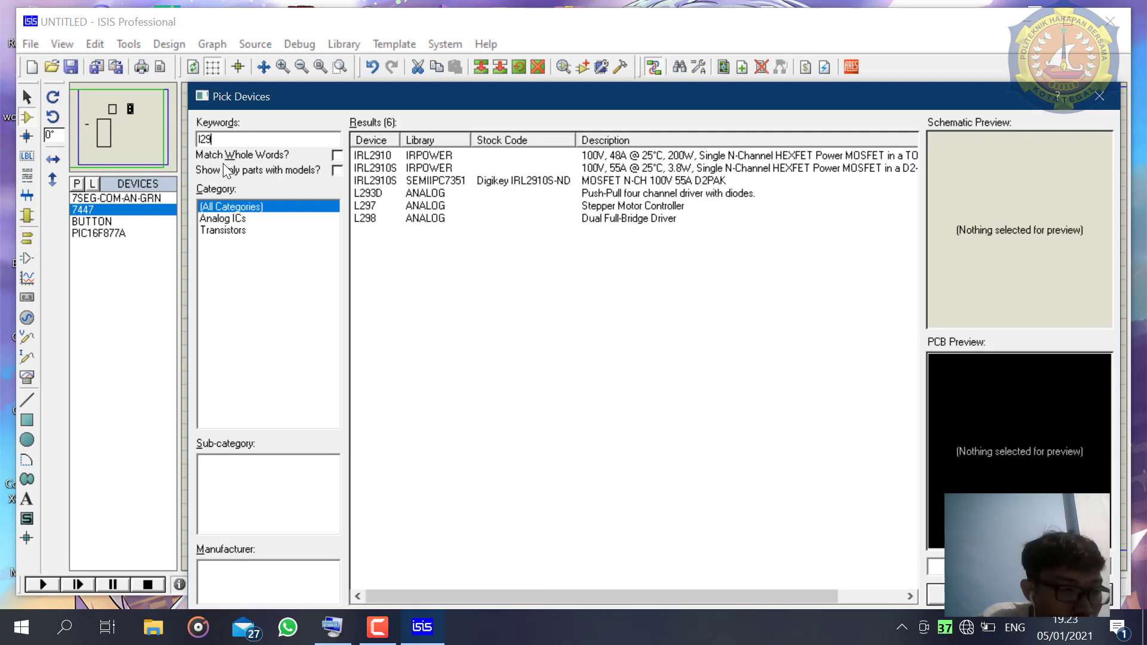
{"action": "type", "text": "8"}
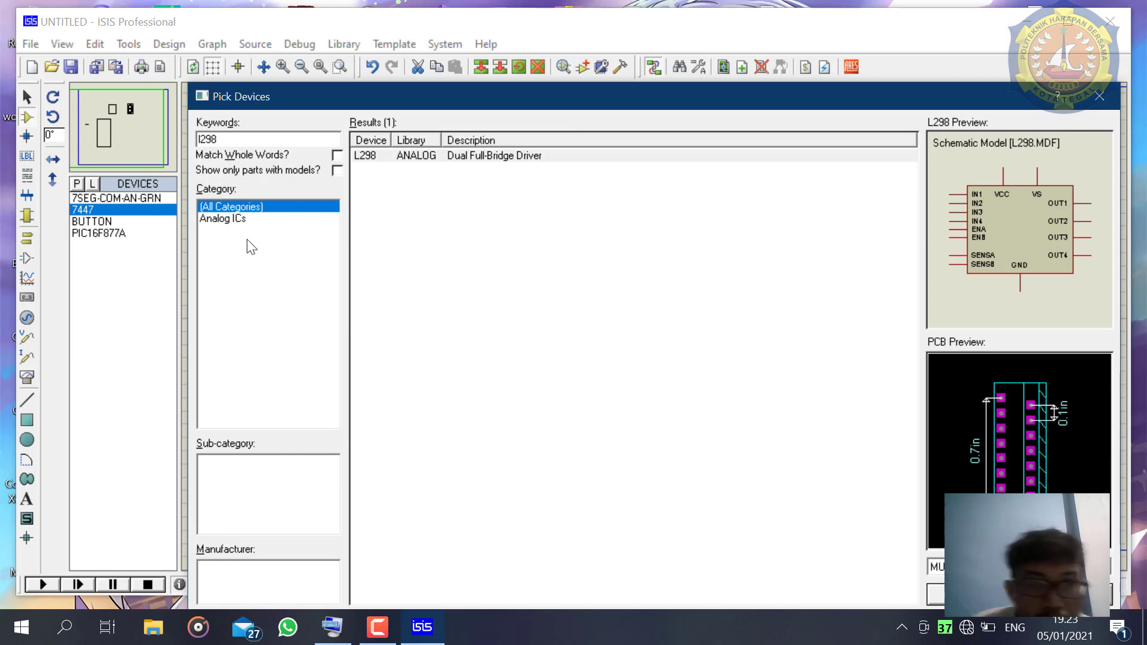
{"action": "left_click", "coordinate": [409, 157]}
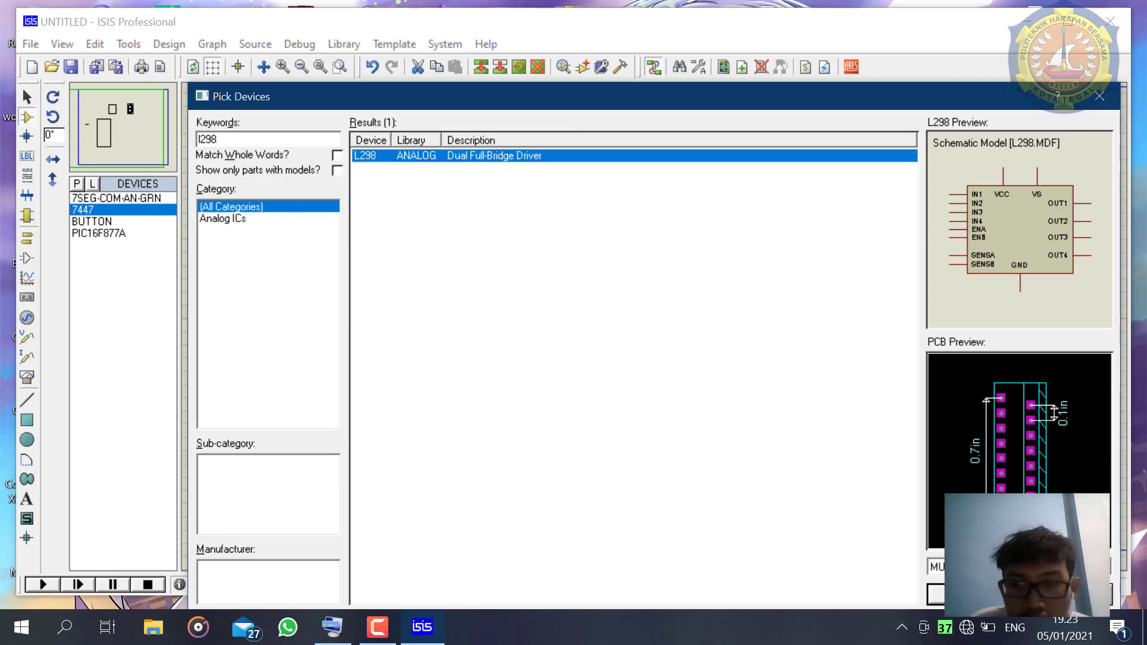
{"action": "left_click", "coordinate": [936, 595]}
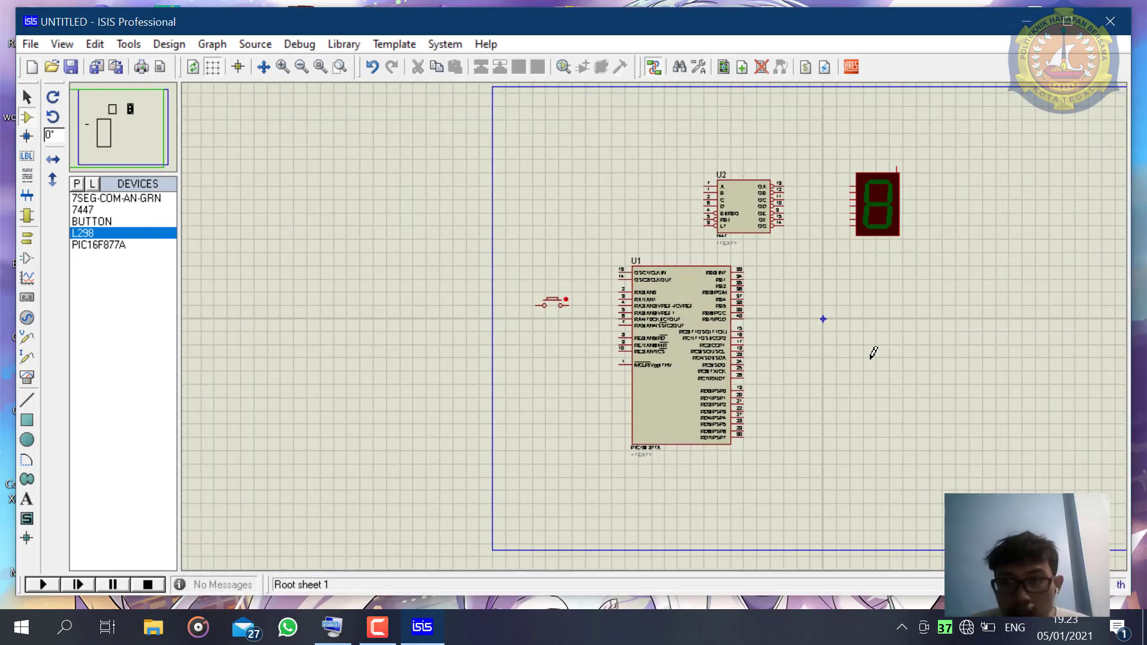
{"action": "left_click", "coordinate": [877, 348]}
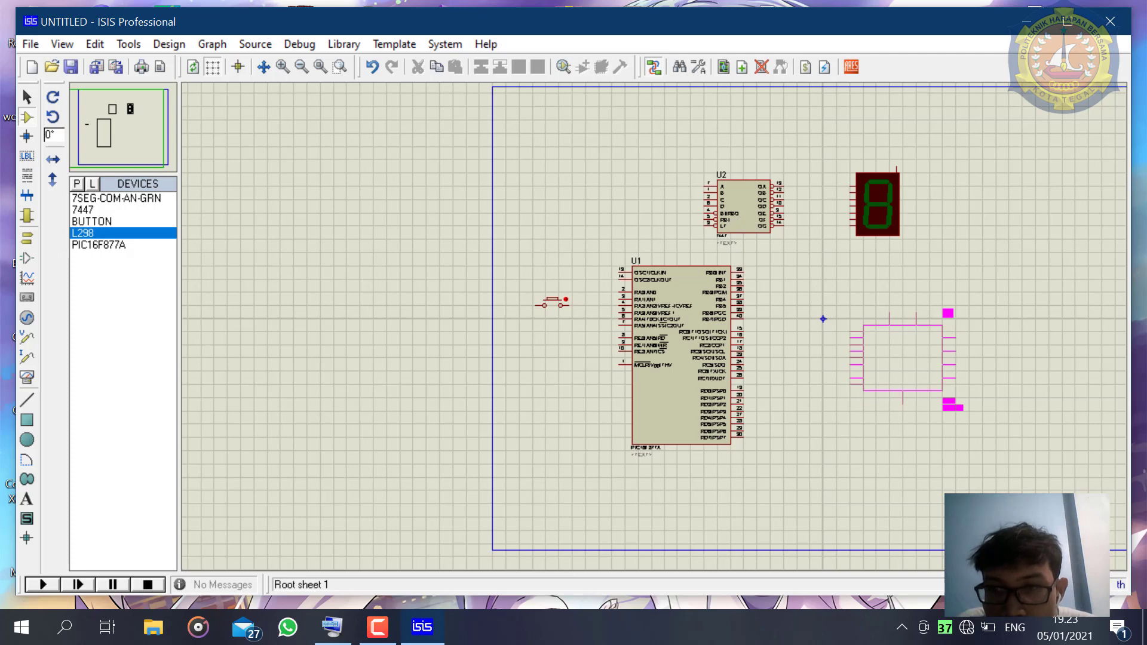
{"action": "left_click", "coordinate": [870, 328]}
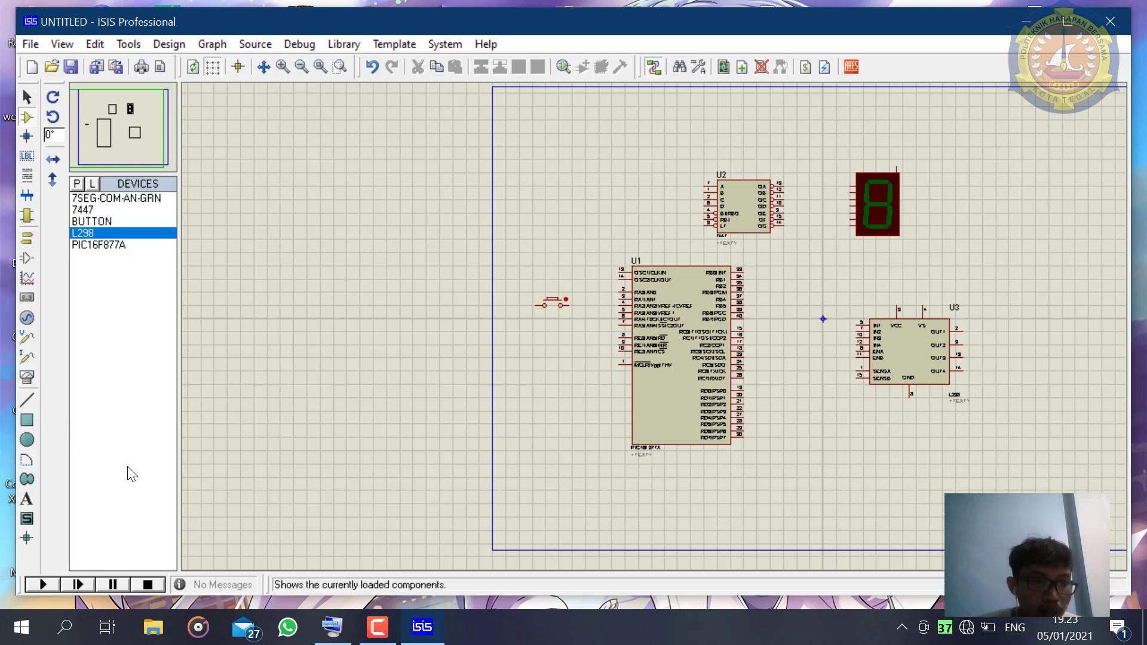
- Find the animated DC motor model MOTOR-DC using the keyword motor-dc and add it to the available devices
{"action": "left_click", "coordinate": [78, 185]}
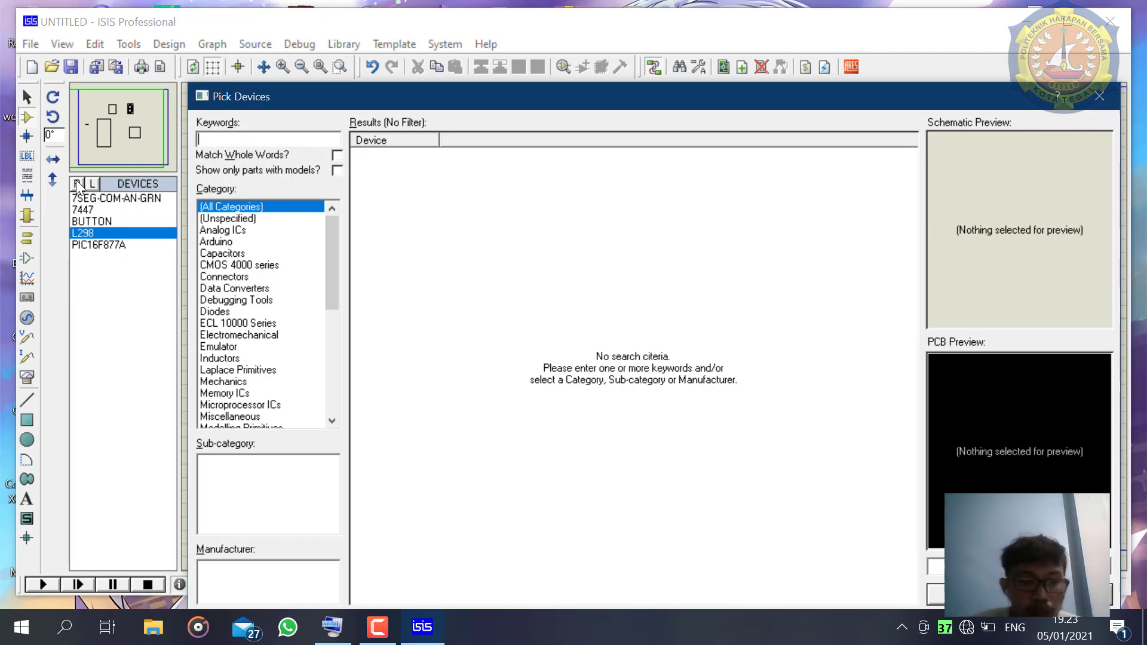
{"action": "type", "text": "n"}
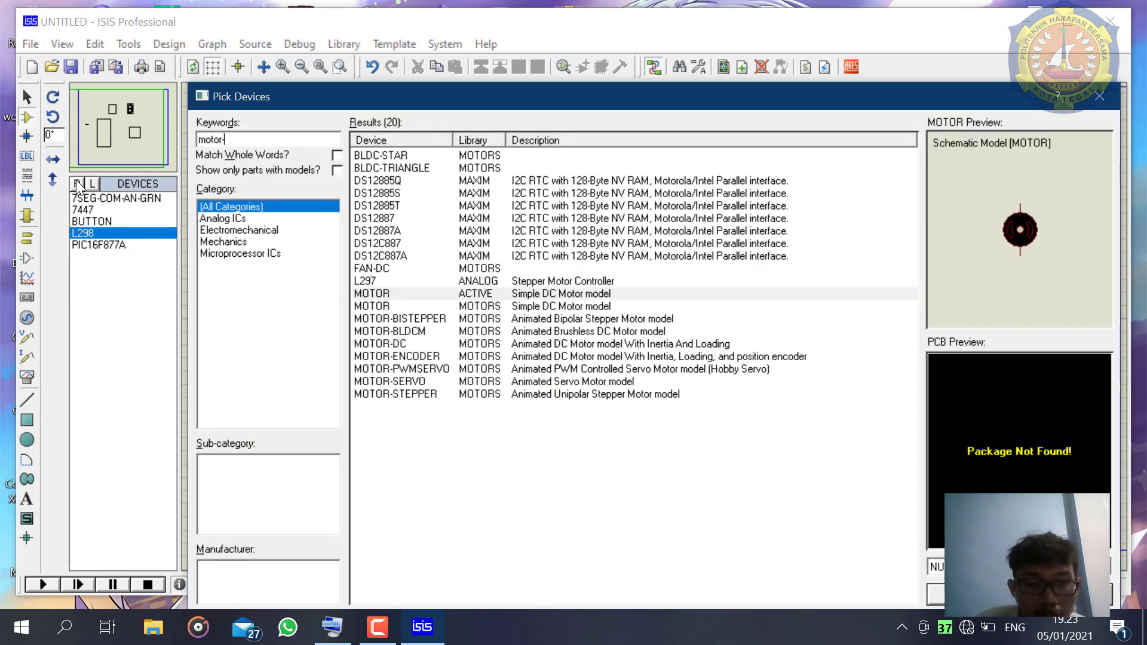
{"action": "type", "text": "-dc"}
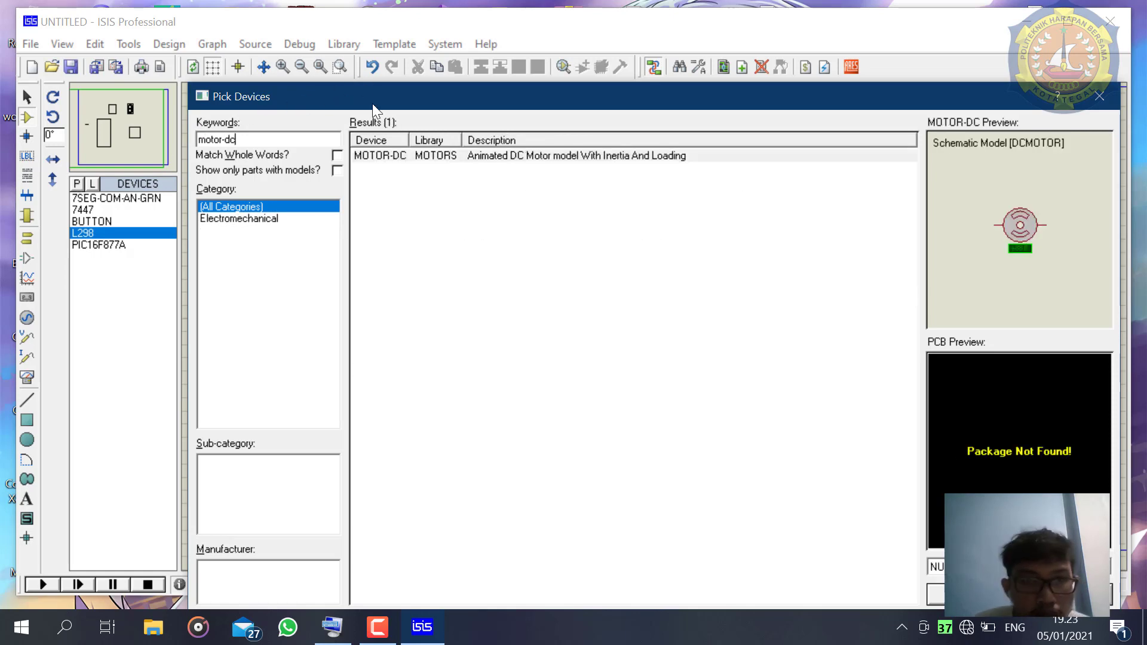
{"action": "left_click", "coordinate": [427, 157]}
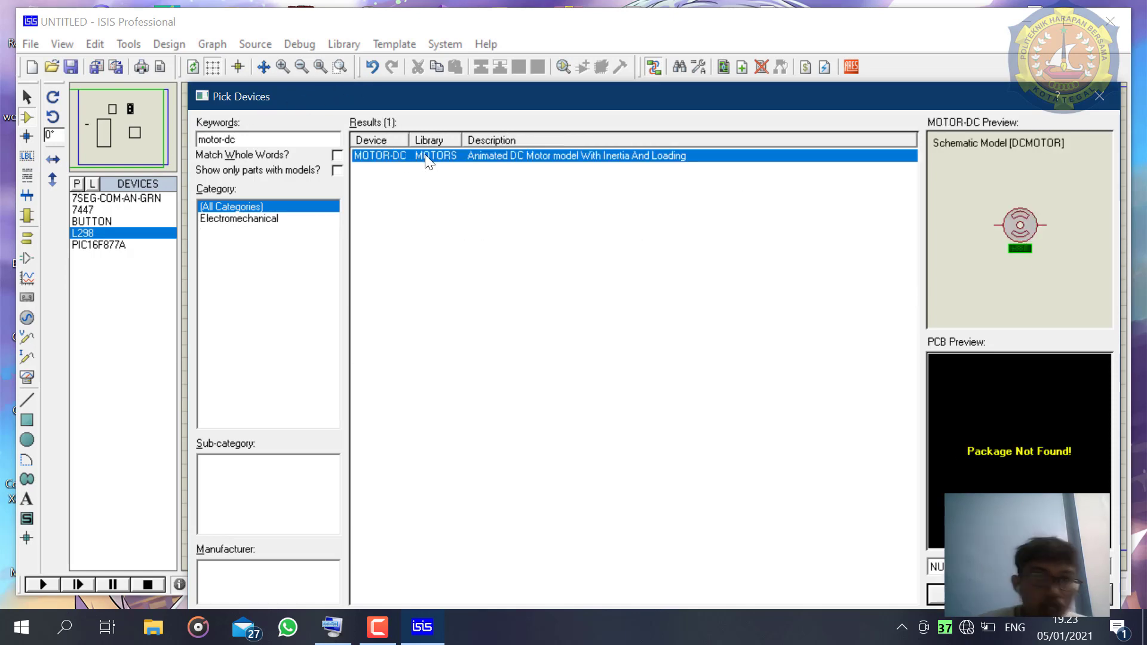
{"action": "left_click", "coordinate": [975, 594]}
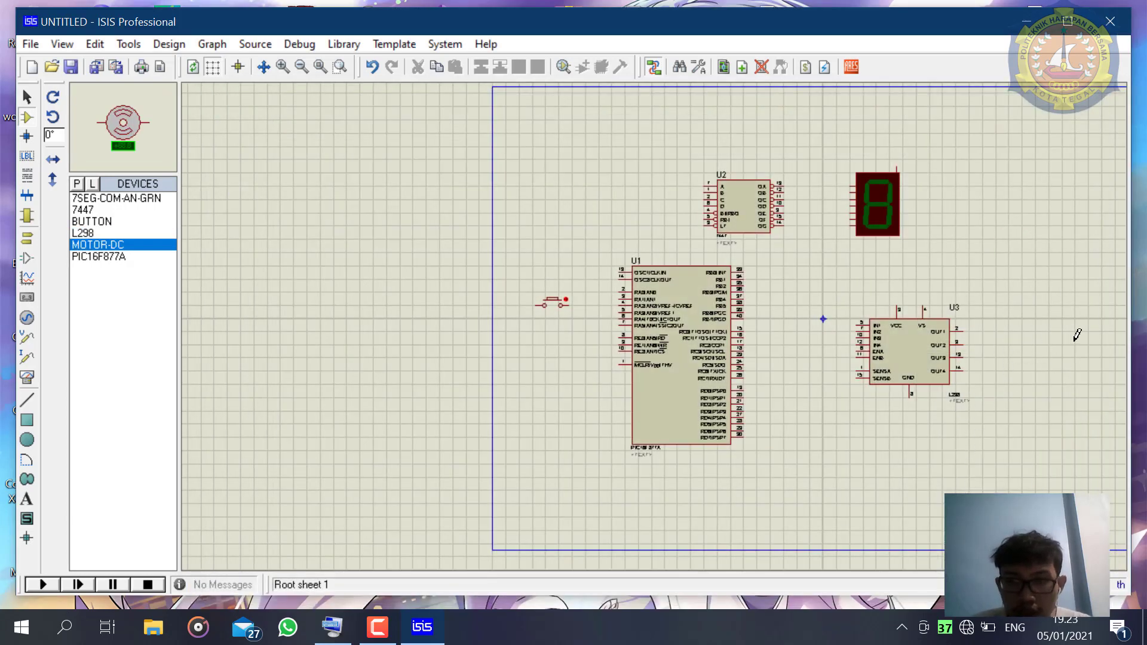
- Place two MOTOR-DC motors, one directly below the other, to the right of the L298 driver's outputs
{"action": "scroll", "coordinate": [1075, 333], "scroll_direction": "down", "scroll_amount": 1}
{"action": "scroll", "coordinate": [653, 320], "scroll_direction": "up", "scroll_amount": 1}
{"action": "scroll", "coordinate": [523, 311], "scroll_direction": "up", "scroll_amount": 1}
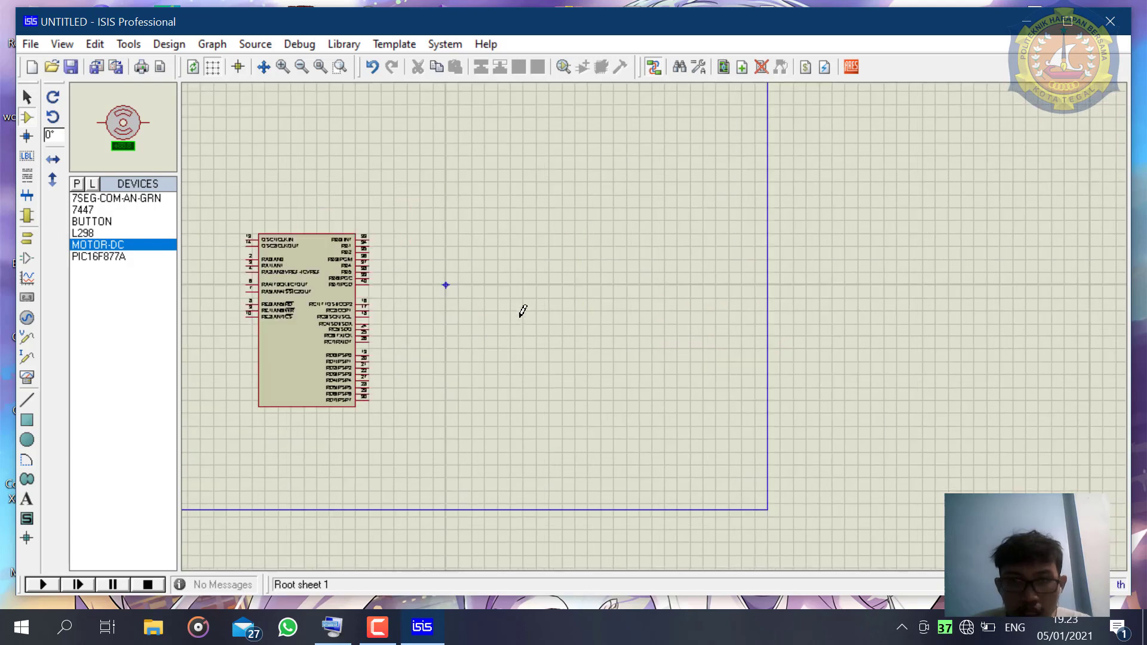
{"action": "scroll", "coordinate": [650, 316], "scroll_direction": "up", "scroll_amount": 1}
{"action": "left_click", "coordinate": [668, 277]}
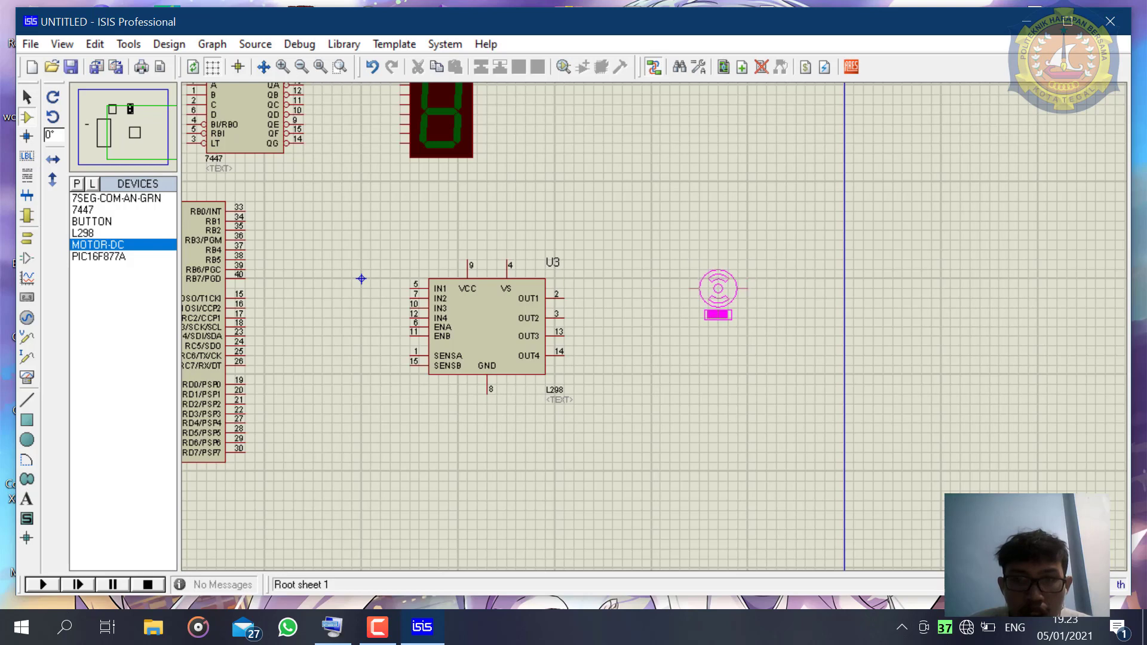
{"action": "left_click", "coordinate": [728, 288]}
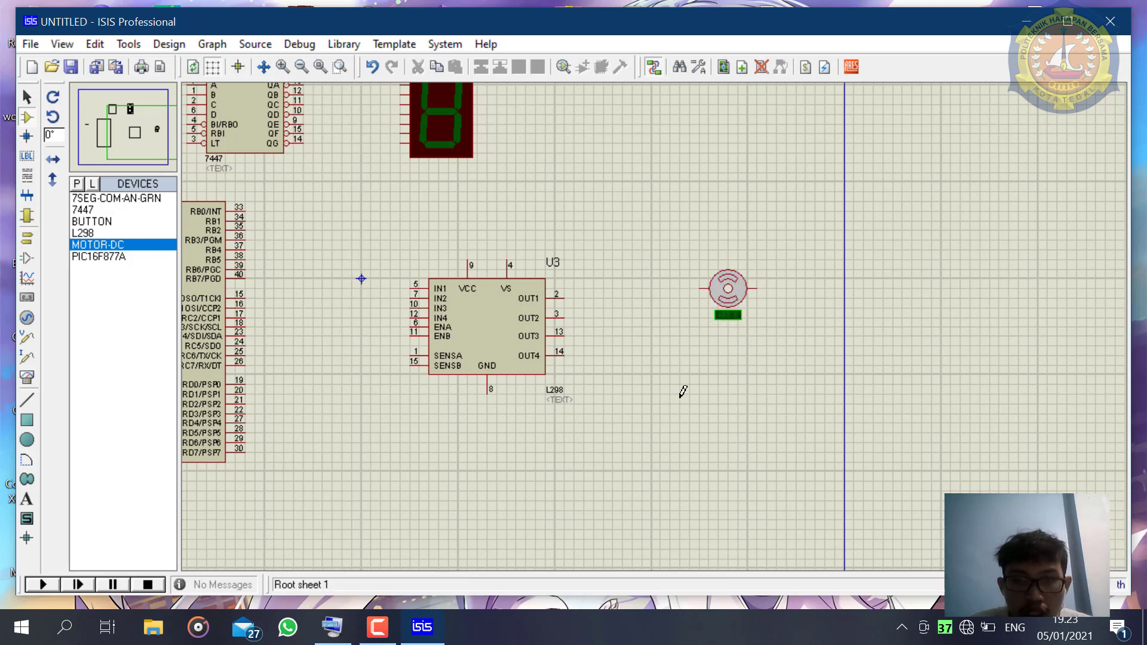
{"action": "left_click", "coordinate": [714, 404]}
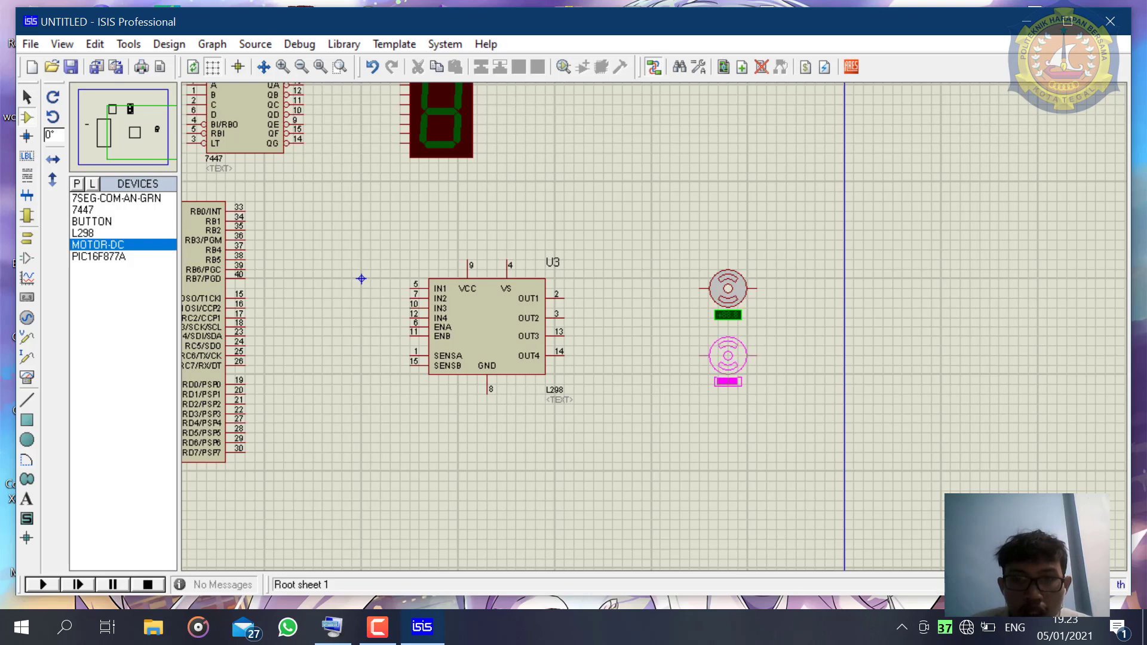
{"action": "left_click", "coordinate": [727, 356]}
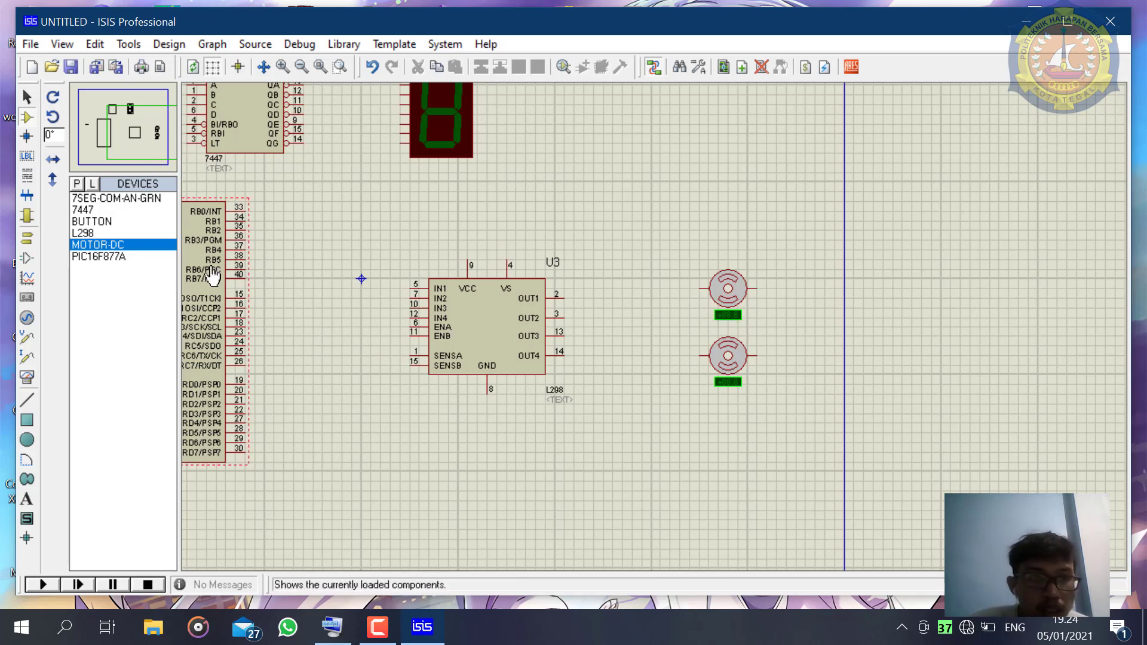
{"action": "scroll", "coordinate": [328, 303], "scroll_direction": "down", "scroll_amount": 1}
{"action": "scroll", "coordinate": [280, 290], "scroll_direction": "down", "scroll_amount": 1}
{"action": "scroll", "coordinate": [349, 293], "scroll_direction": "up", "scroll_amount": 1}
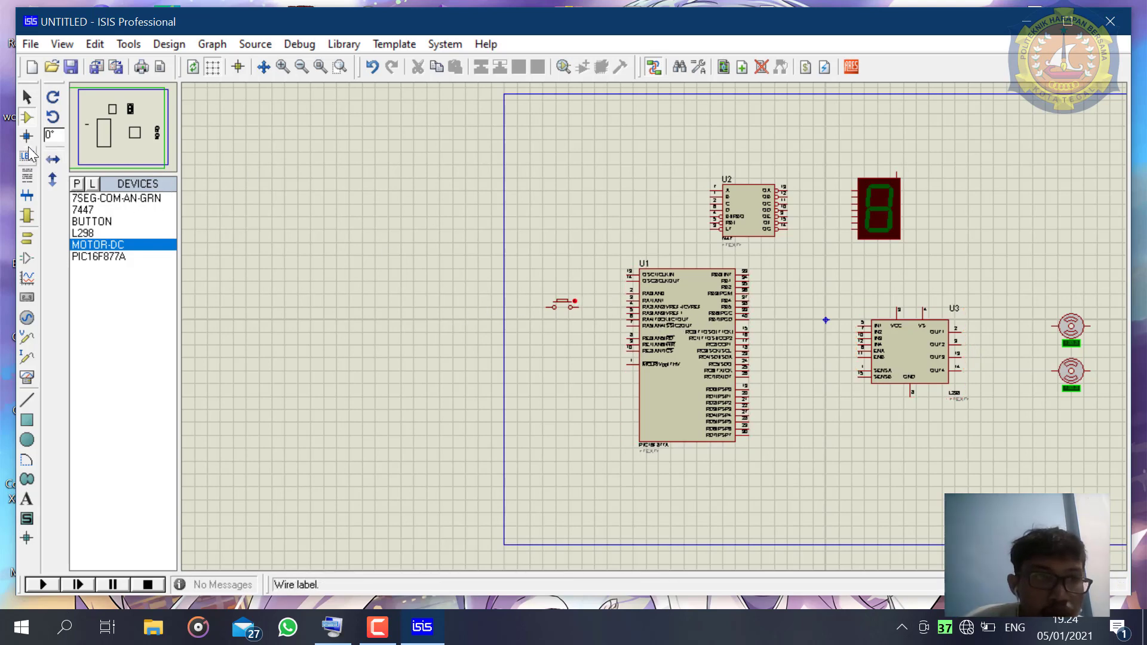
{"action": "left_click", "coordinate": [26, 101]}
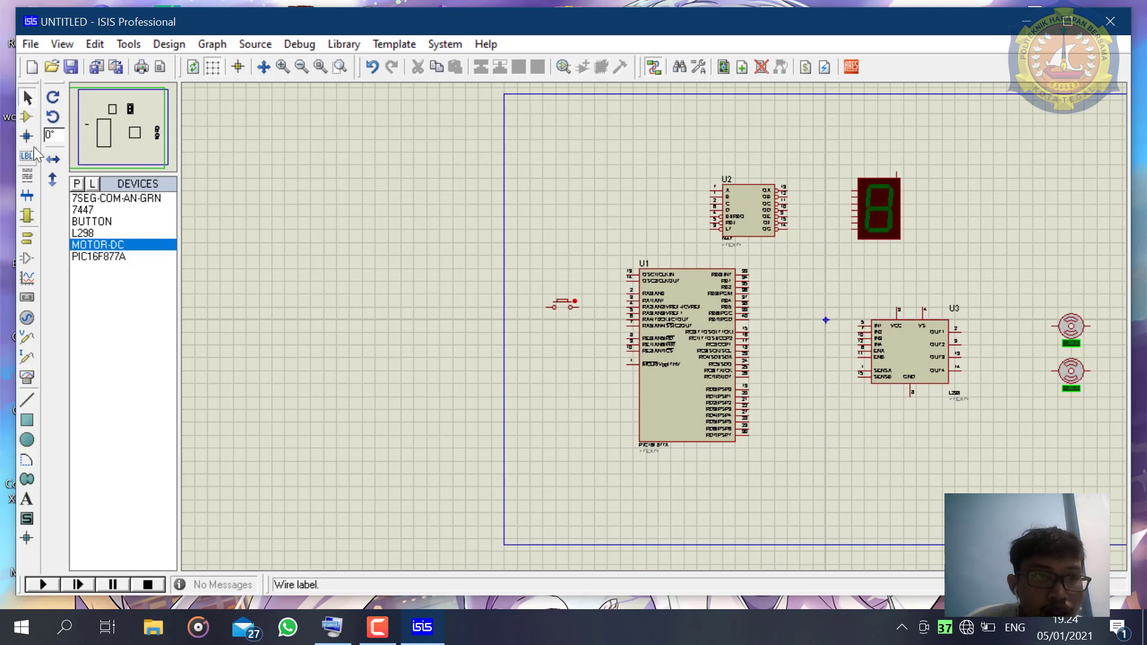
{"action": "left_click", "coordinate": [27, 175]}
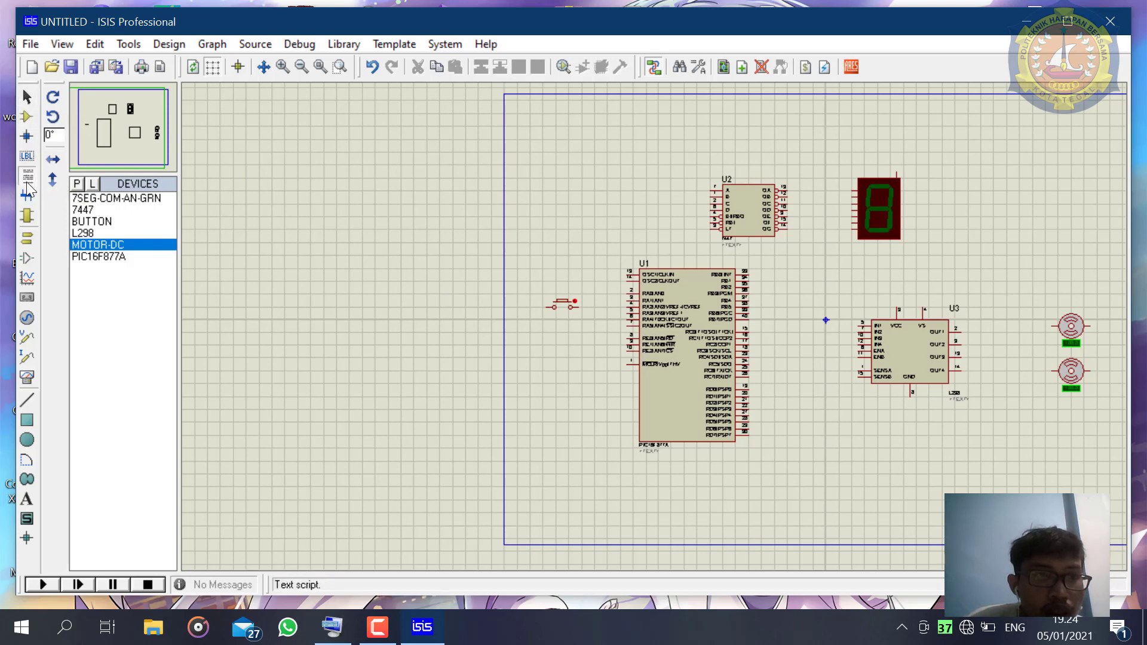
{"action": "left_click", "coordinate": [31, 220]}
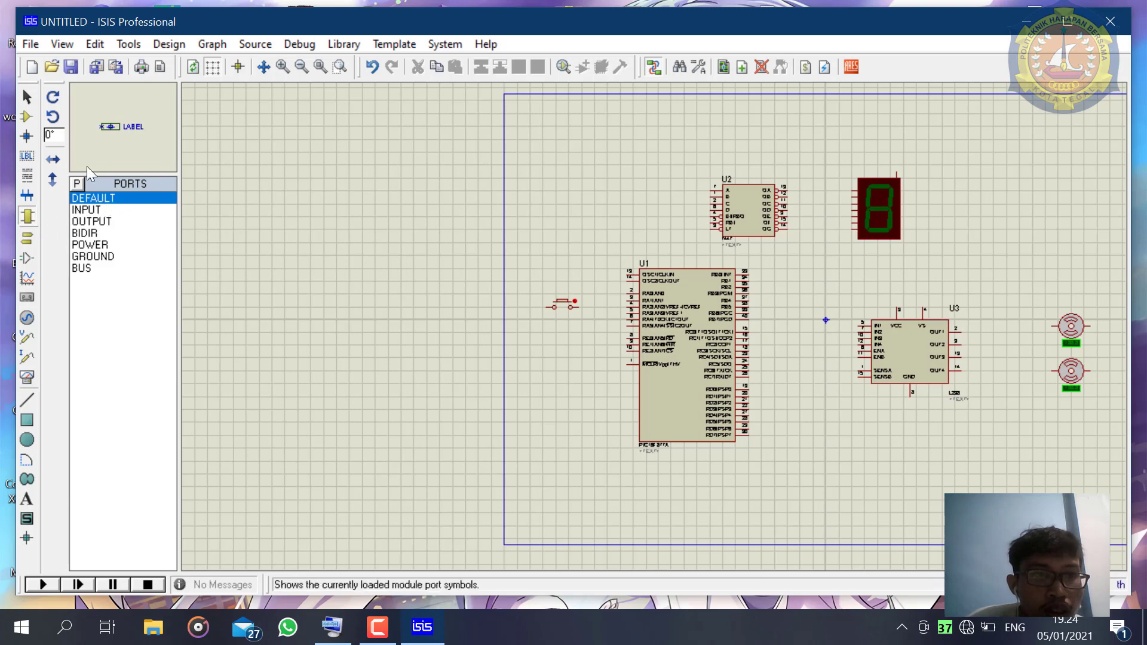
- Wire the push button's microcontroller-side pin to the RA2/AN2 pin of the PIC16F877A
{"action": "left_click", "coordinate": [27, 96]}
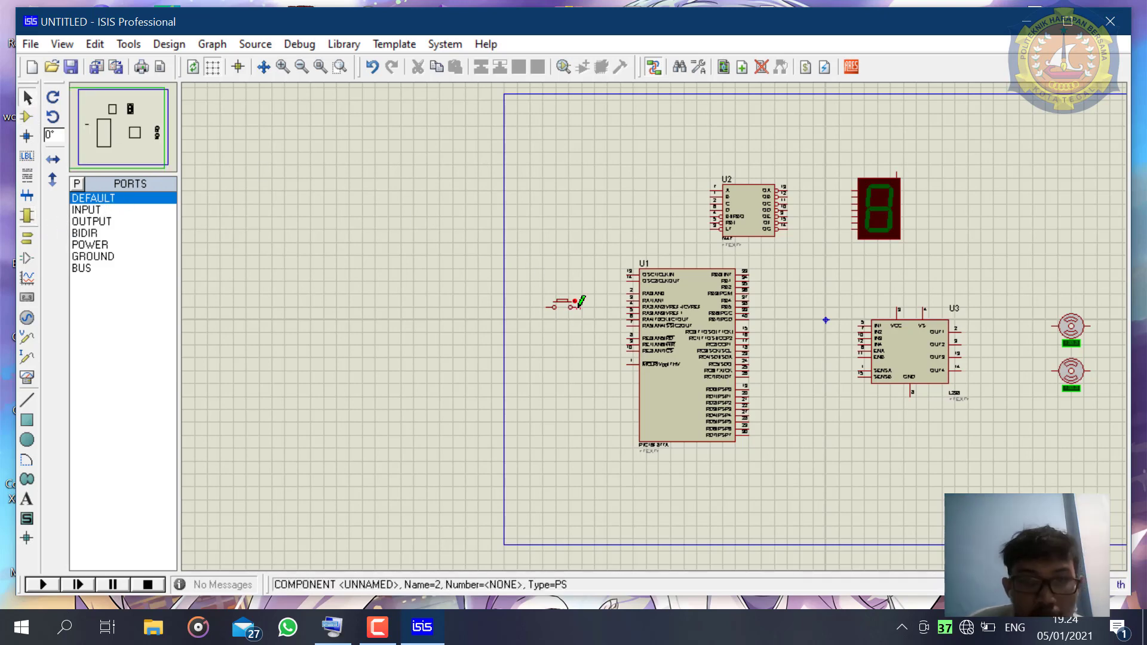
{"action": "scroll", "coordinate": [579, 302], "scroll_direction": "up", "scroll_amount": 1}
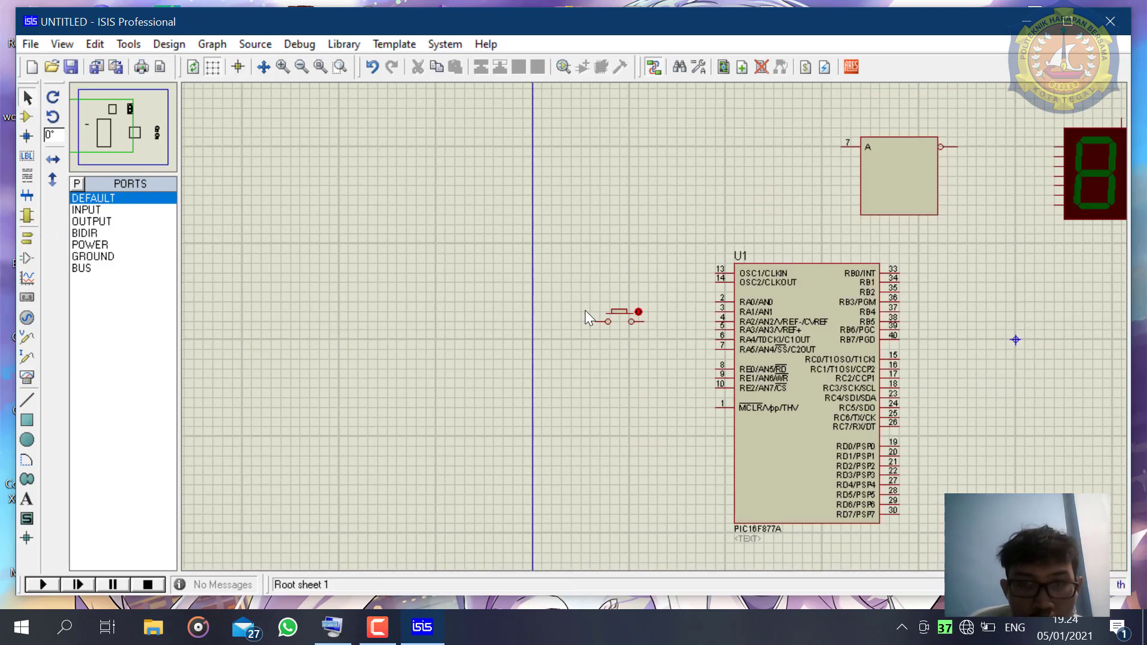
{"action": "left_click", "coordinate": [644, 321]}
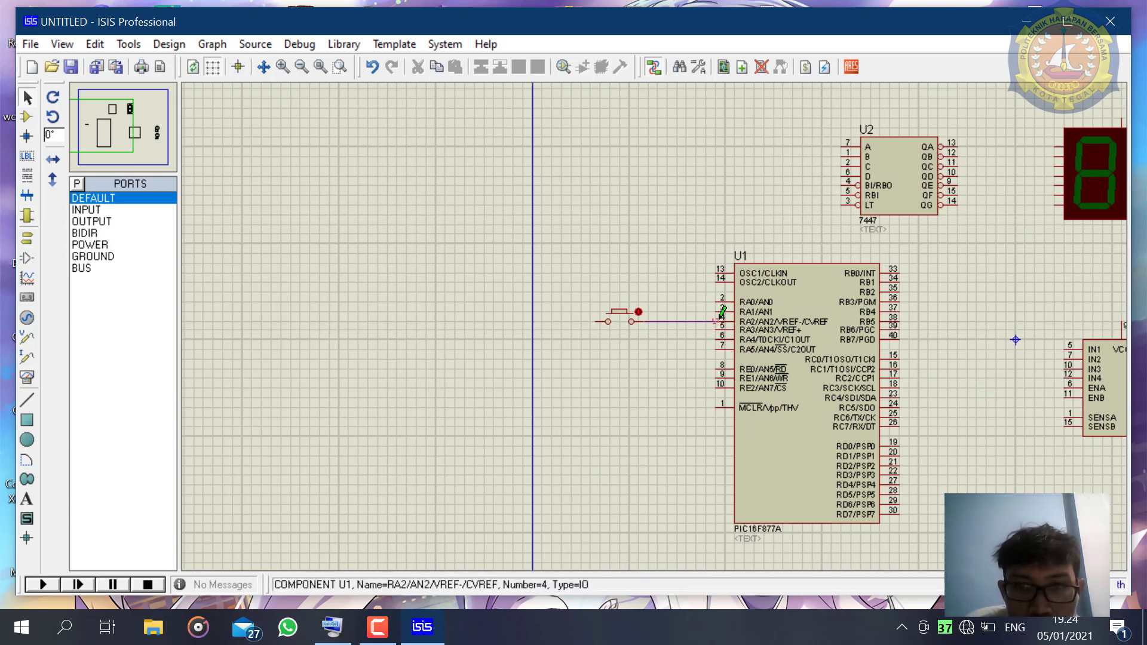
{"action": "left_click", "coordinate": [720, 316]}
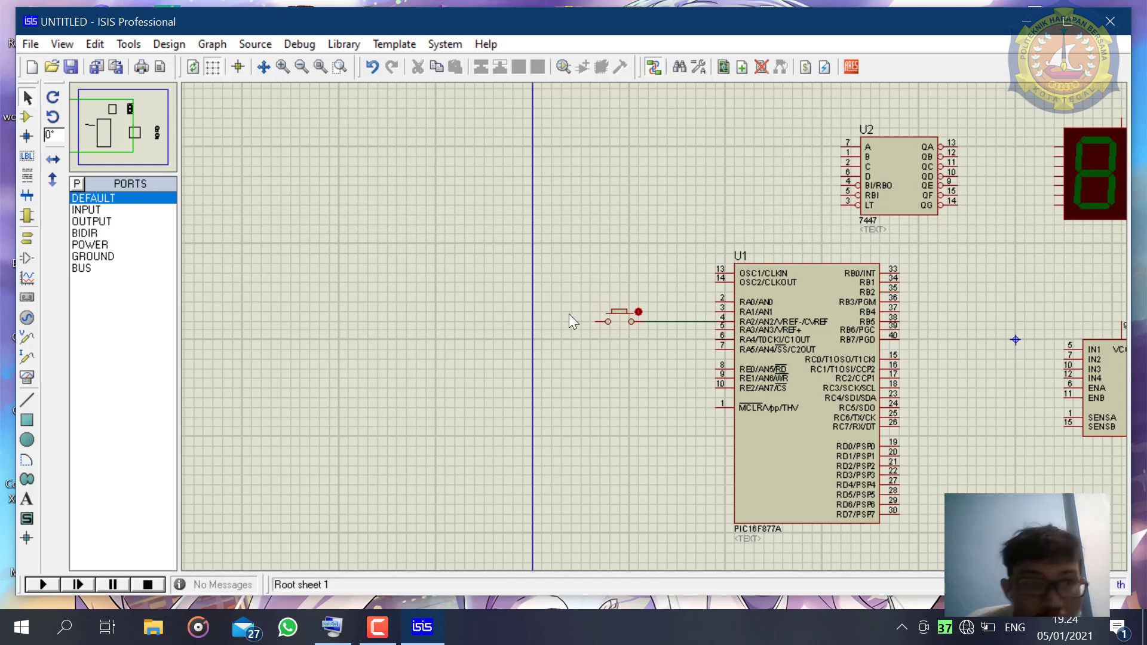
{"action": "left_click", "coordinate": [93, 245]}
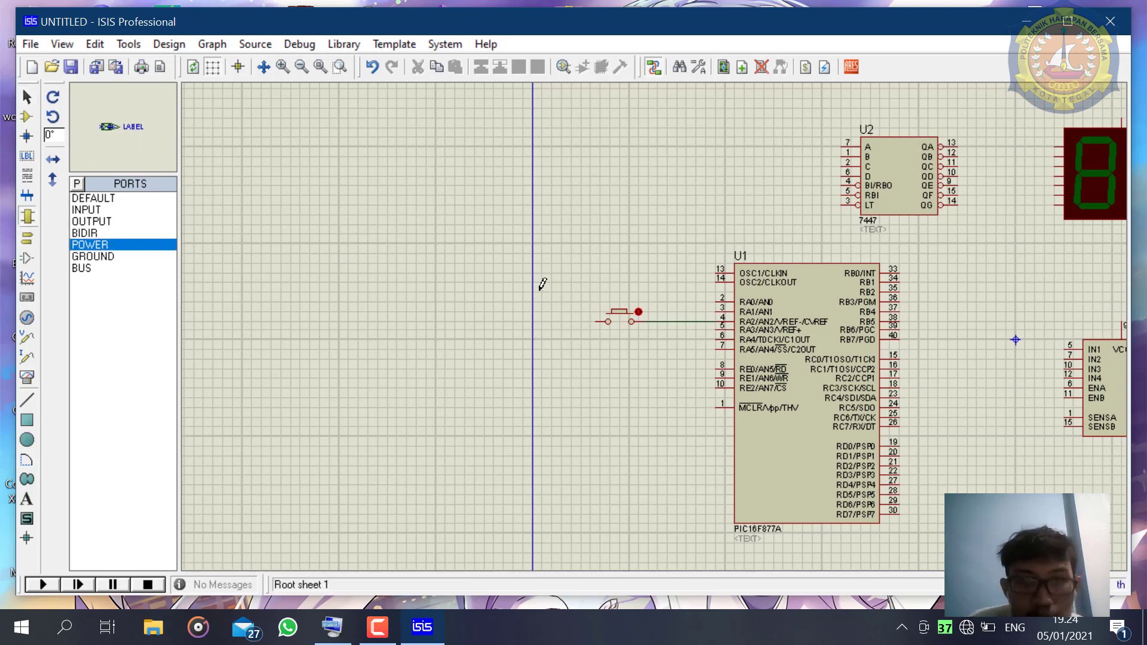
{"action": "left_click_drag", "start_coordinate": [584, 281], "coordinate": [591, 293]}
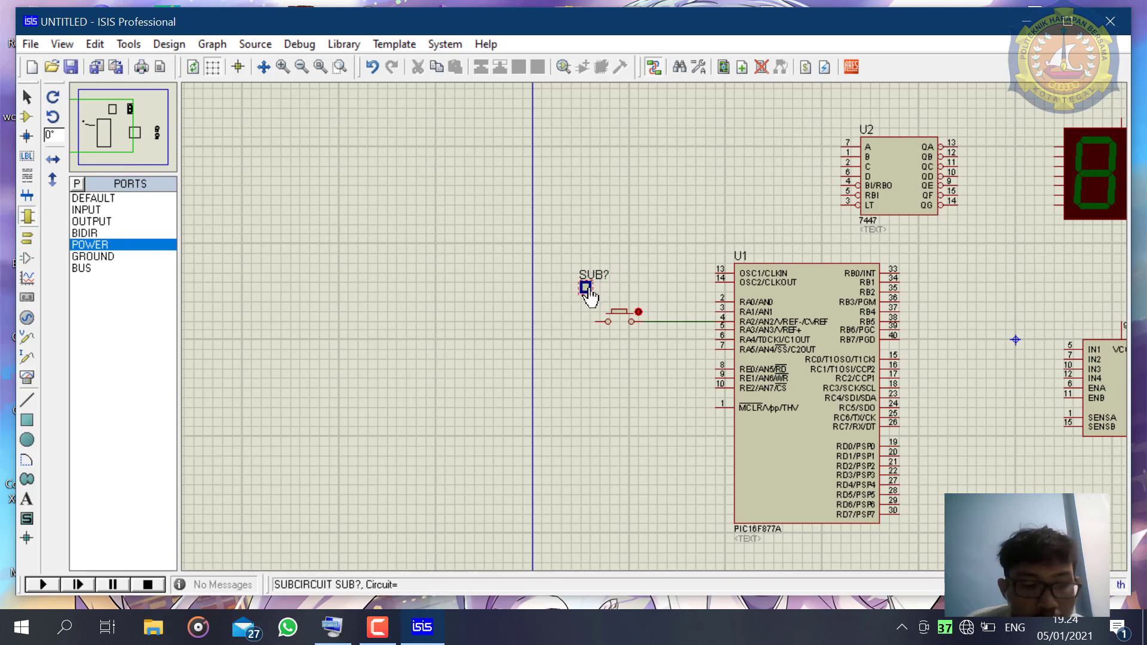
{"action": "key", "text": "ctrl+z"}
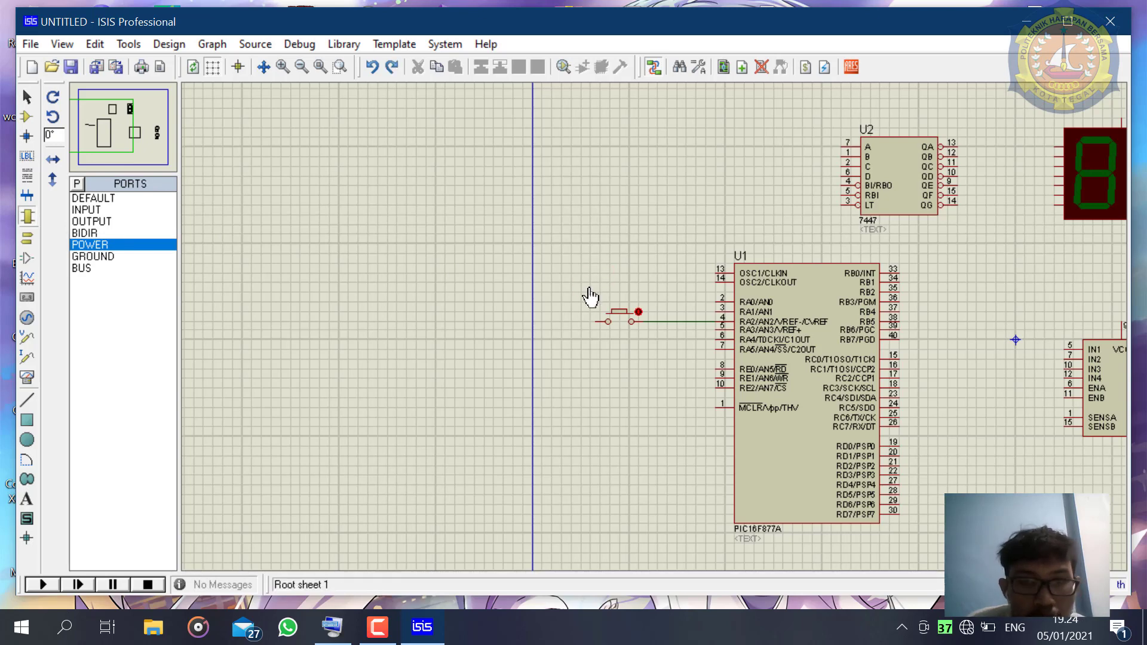
- Place a POWER terminal above and to the left of the push button and wire it to the button's free pin
{"action": "left_click", "coordinate": [27, 237]}
{"action": "left_click", "coordinate": [90, 244]}
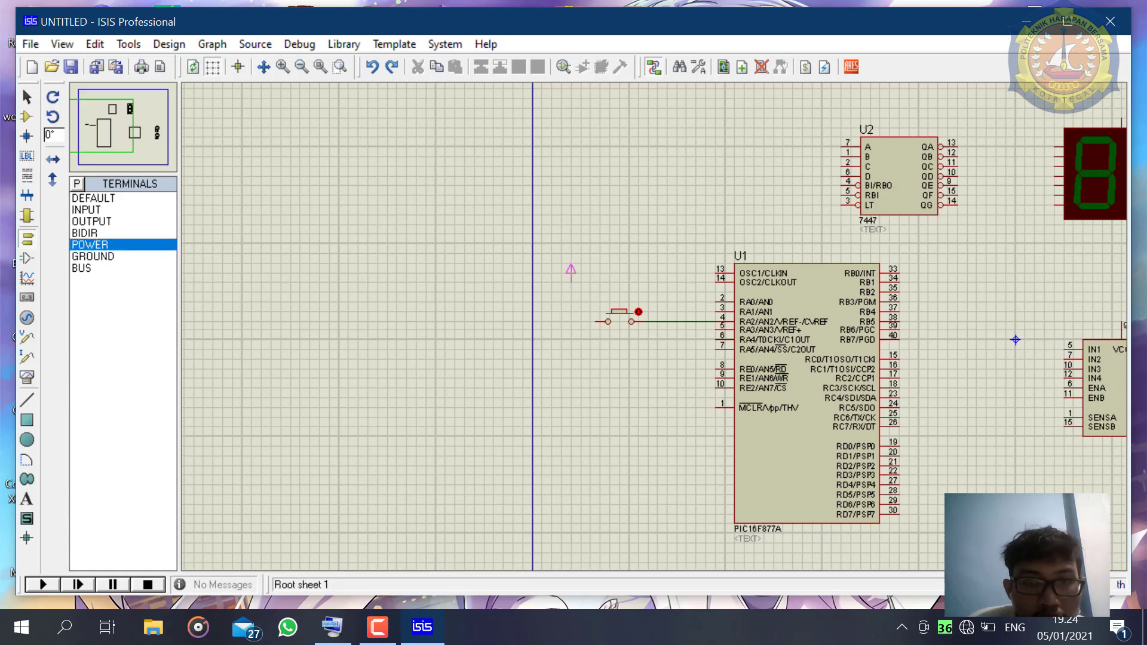
{"action": "left_click", "coordinate": [581, 275]}
{"action": "left_click", "coordinate": [582, 276]}
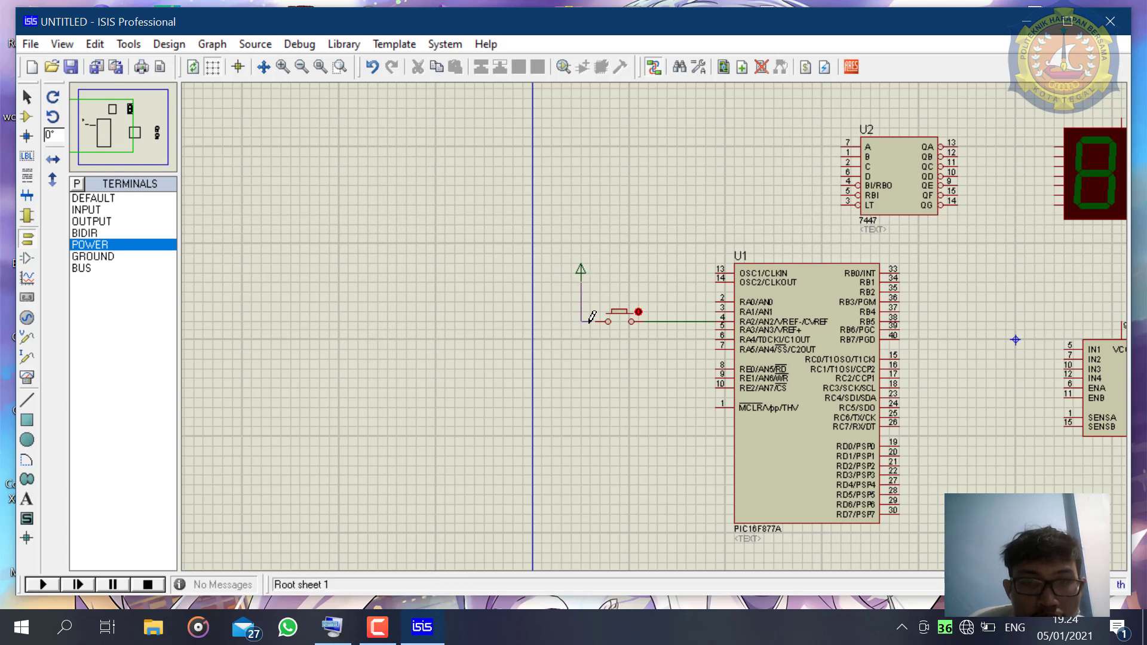
{"action": "left_click", "coordinate": [598, 321]}
{"action": "key", "text": "F7"}
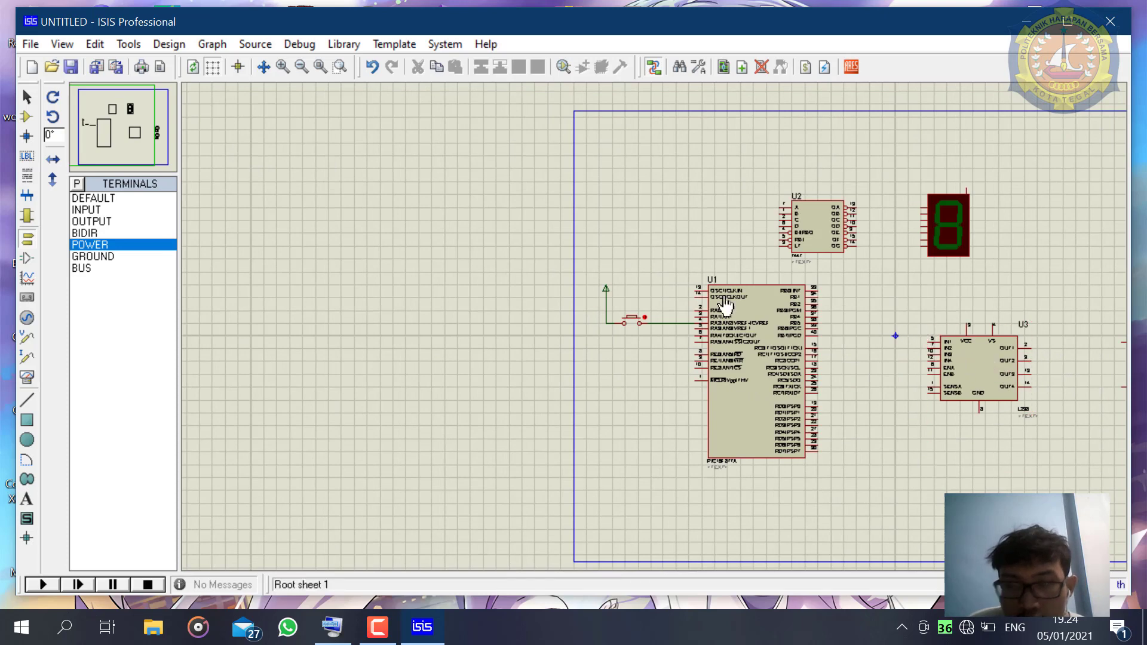
{"action": "left_click", "coordinate": [25, 100]}
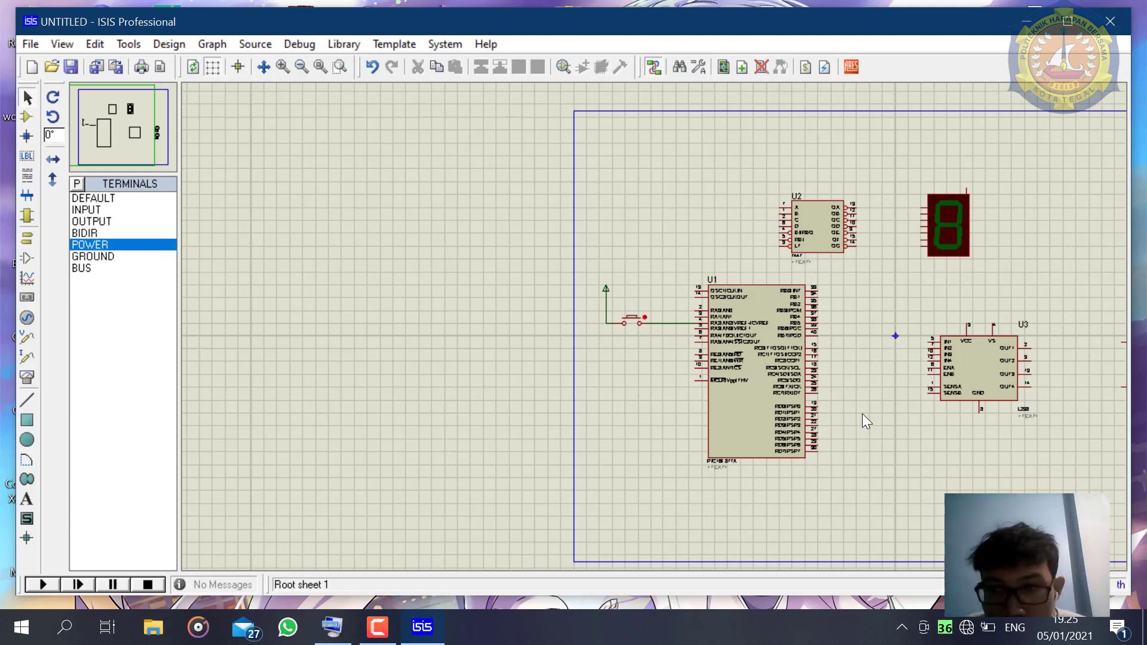
{"action": "scroll", "coordinate": [858, 429], "scroll_direction": "up", "scroll_amount": 1}
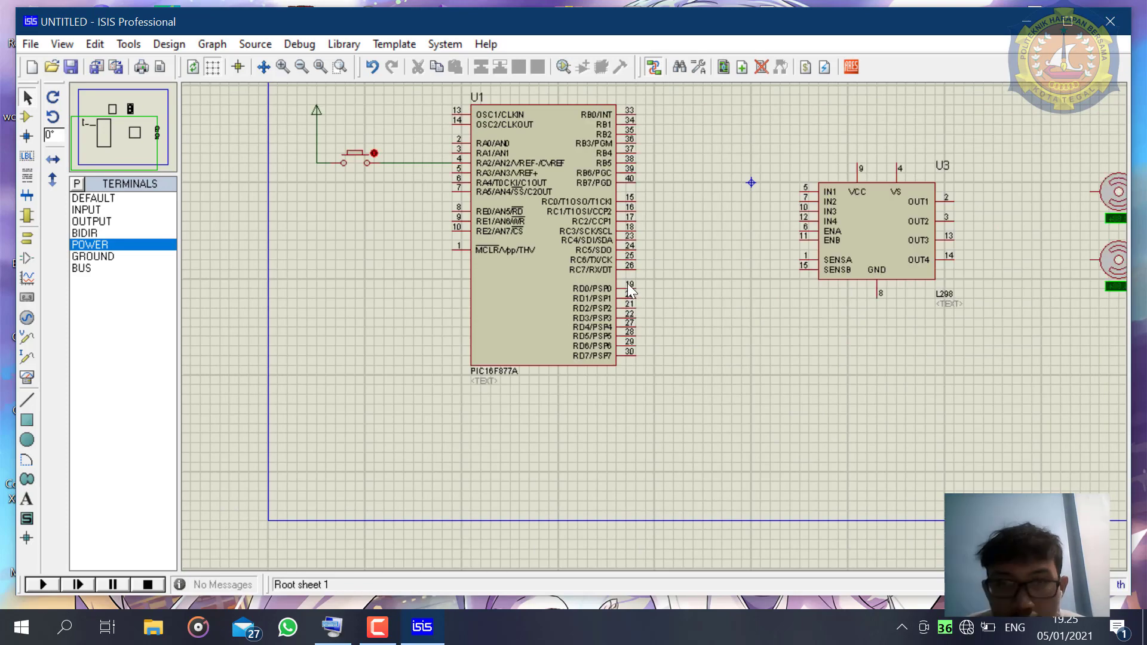
{"action": "scroll", "coordinate": [628, 287], "scroll_direction": "down", "scroll_amount": 1}
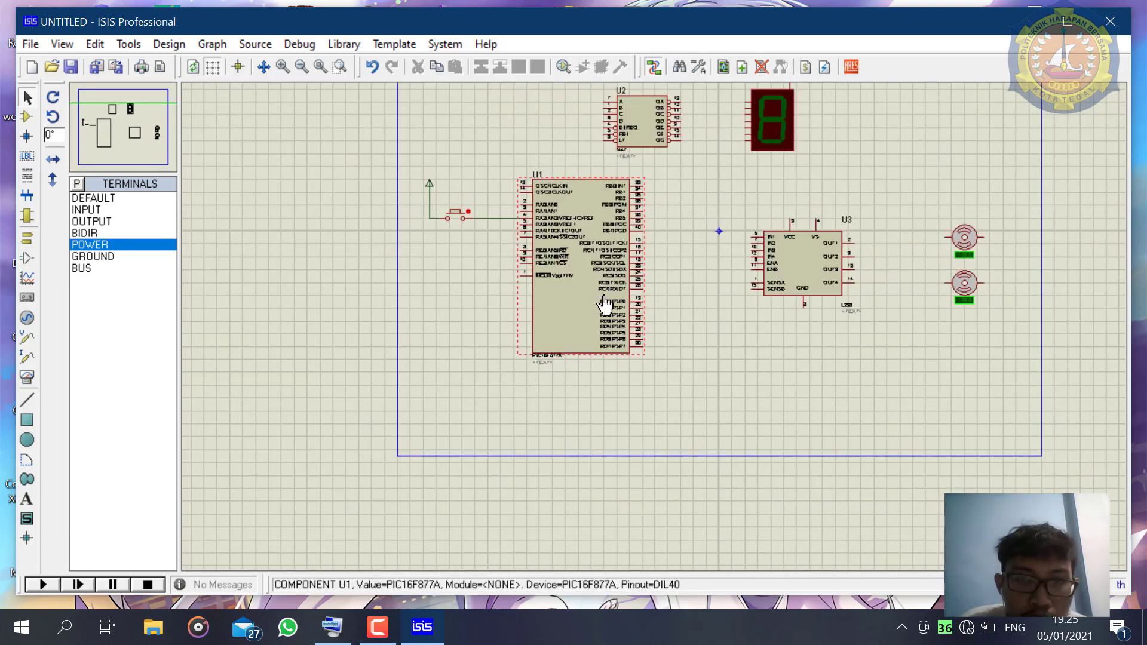
{"action": "scroll", "coordinate": [668, 303], "scroll_direction": "up", "scroll_amount": 1}
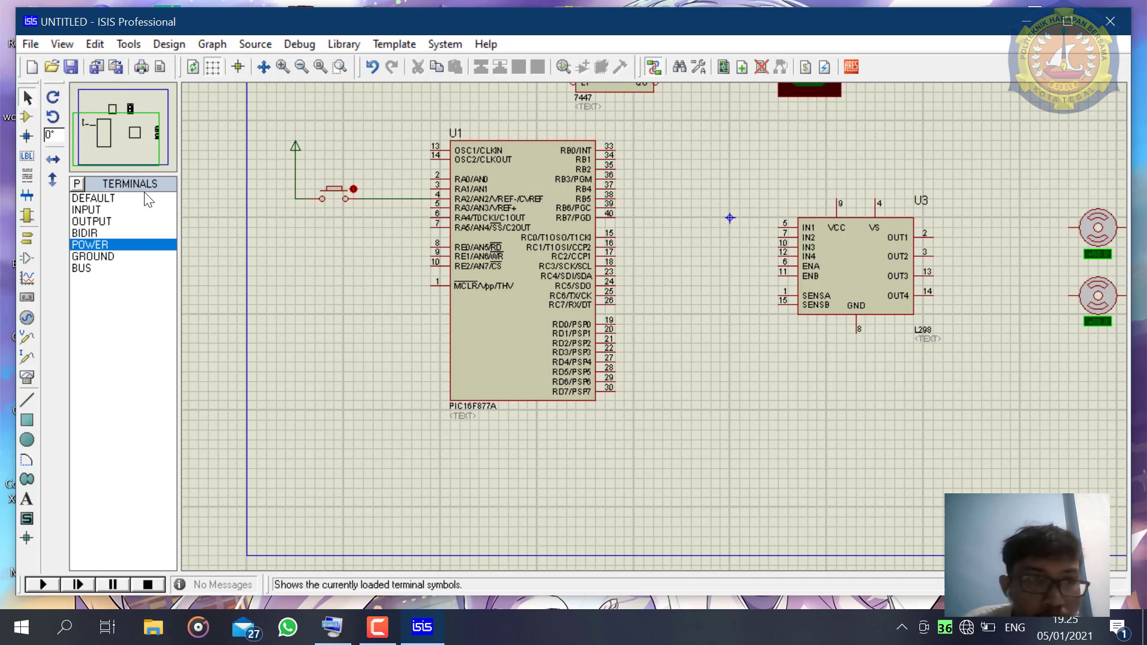
{"action": "left_click", "coordinate": [23, 214]}
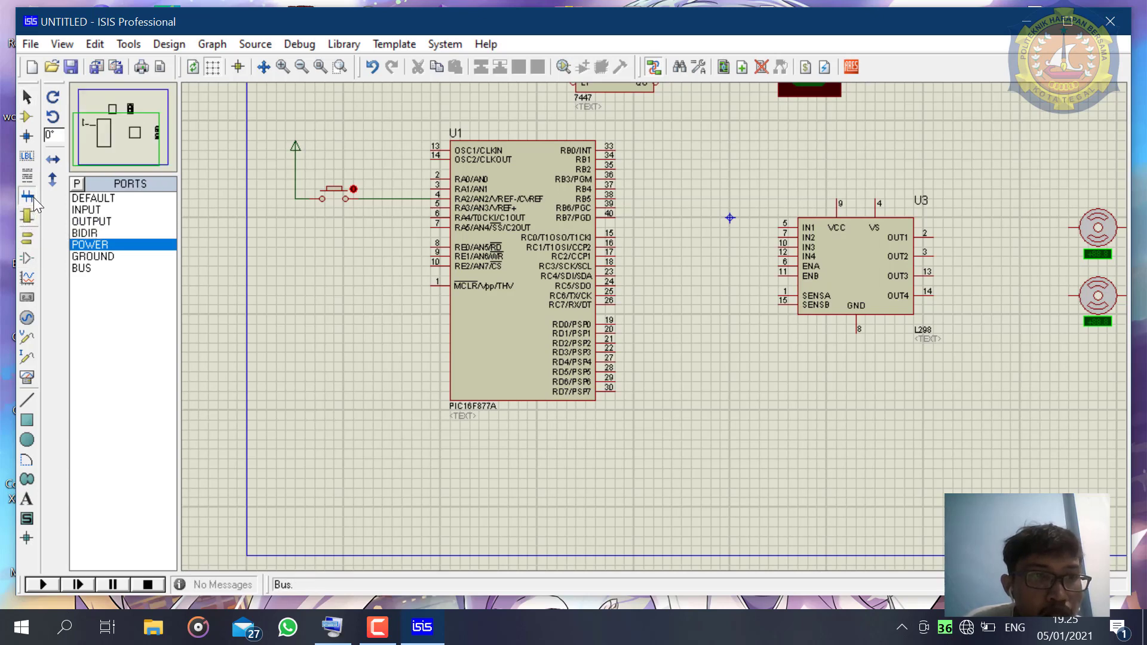
{"action": "left_click", "coordinate": [27, 215]}
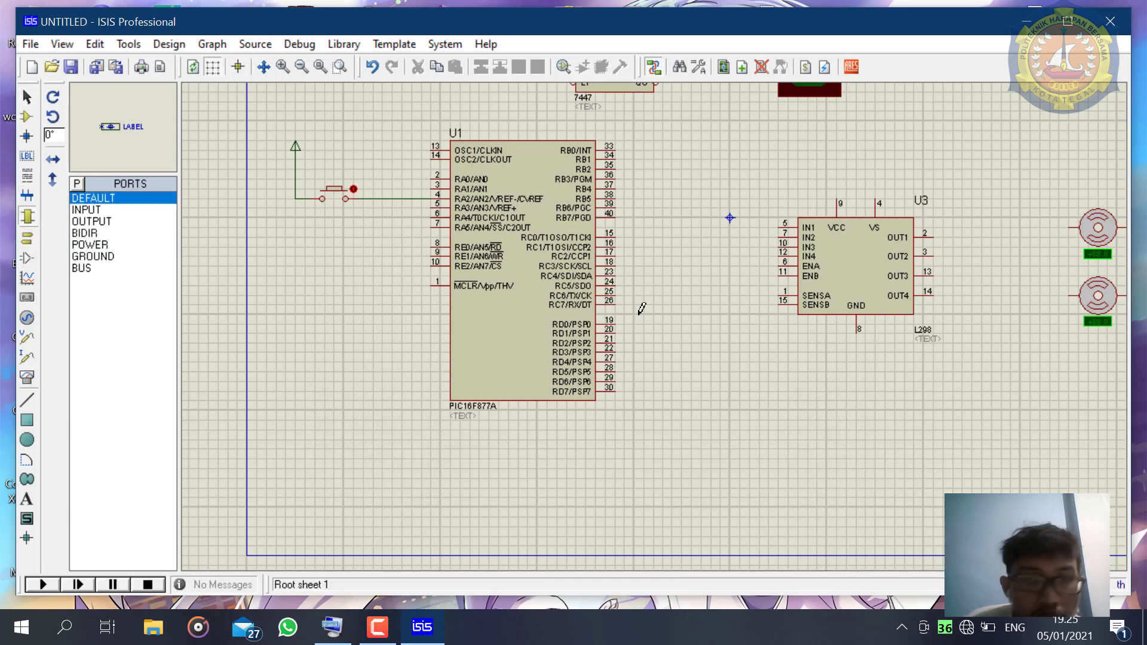
{"action": "left_click_drag", "start_coordinate": [651, 307], "coordinate": [729, 295]}
{"action": "key", "text": "Escape"}
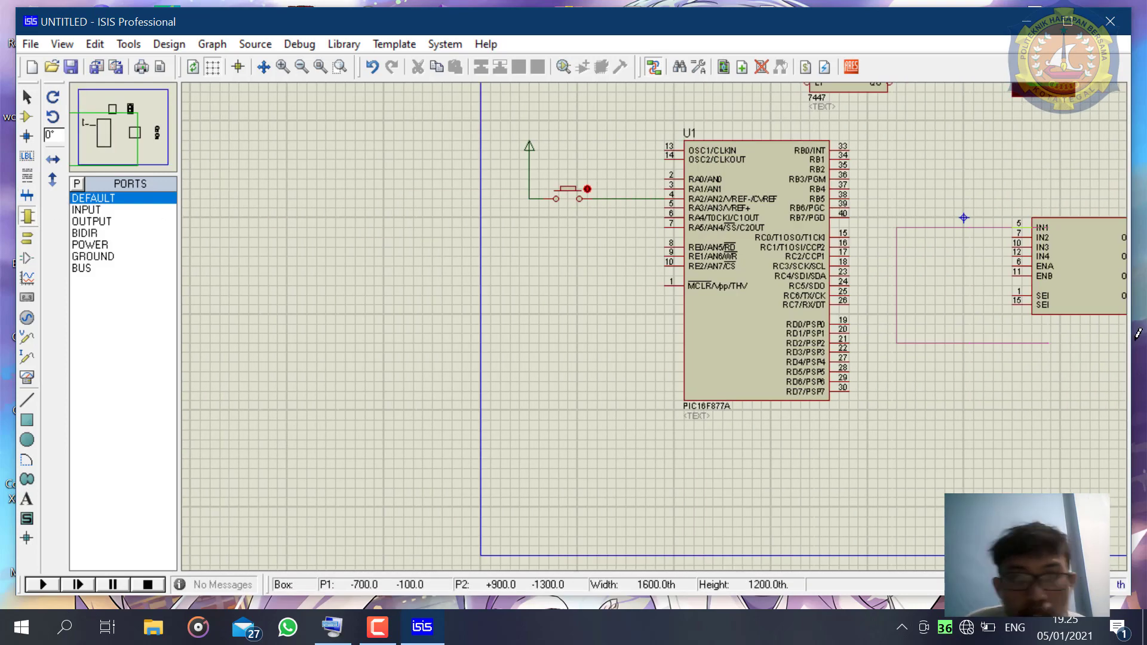
{"action": "left_click", "coordinate": [604, 277]}
{"action": "key", "text": "ctrl+z"}
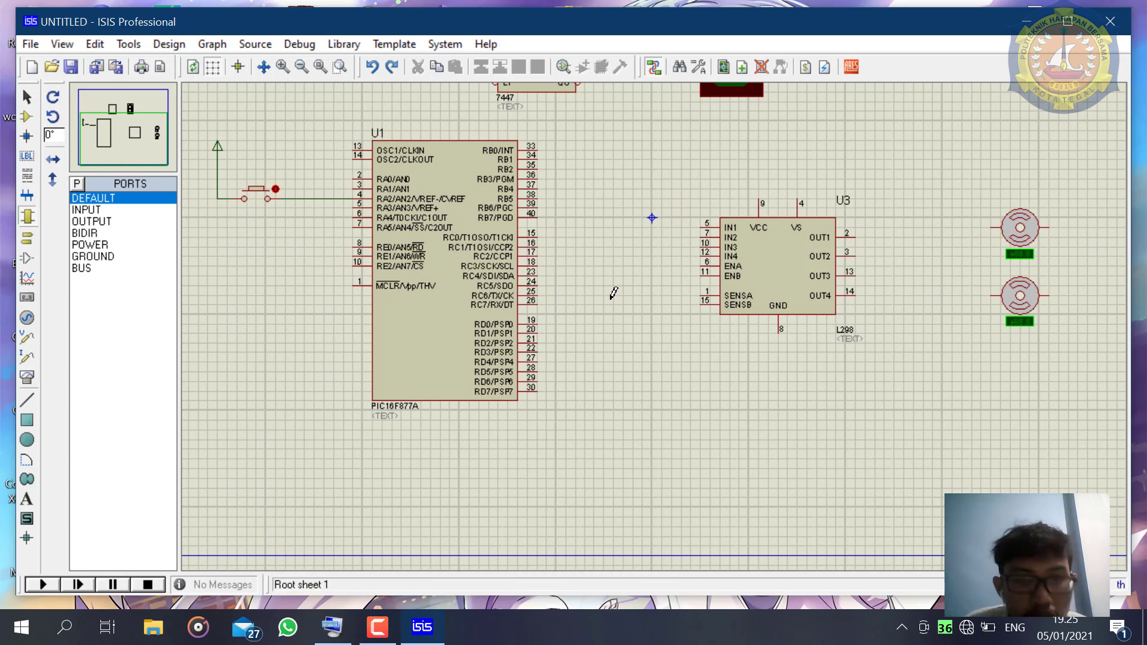
- Place four DEFAULT terminals in a column beside the RD0 to RD3 pins of the PIC16F877A
{"action": "left_click", "coordinate": [27, 238]}
{"action": "left_click", "coordinate": [107, 209]}
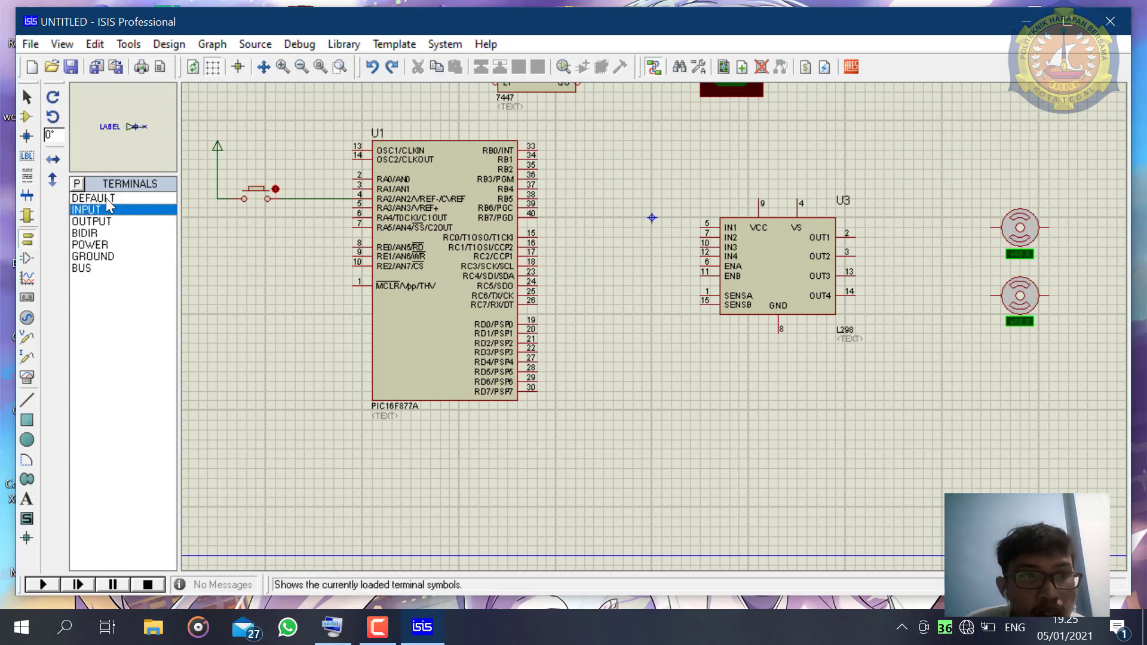
{"action": "left_click", "coordinate": [106, 199]}
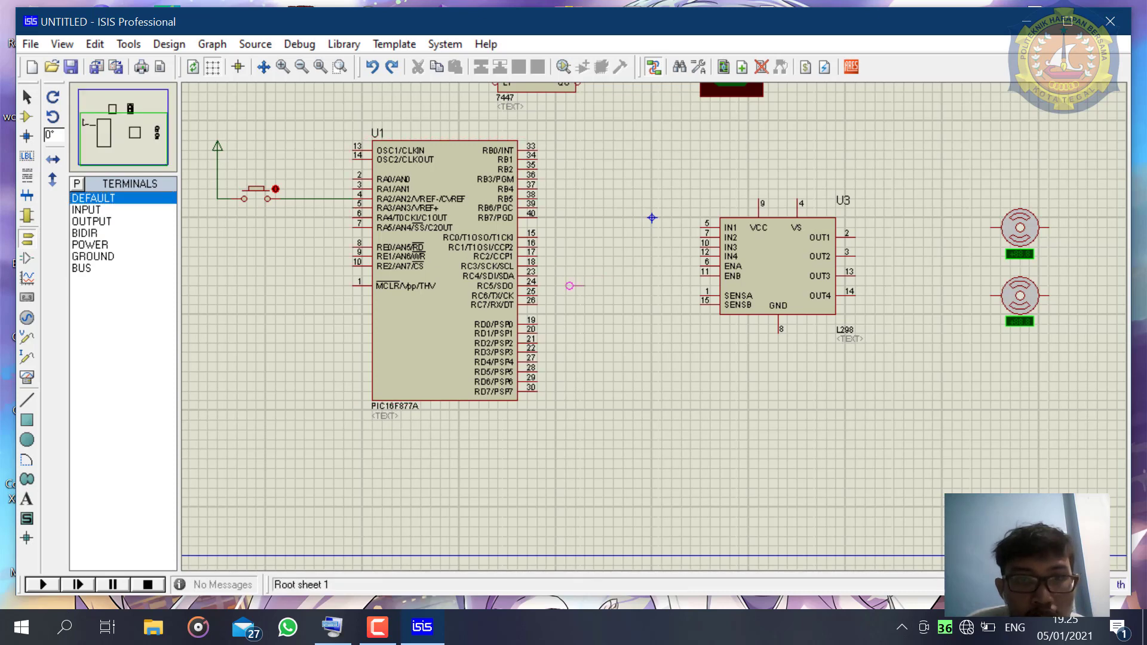
{"action": "left_click", "coordinate": [559, 324]}
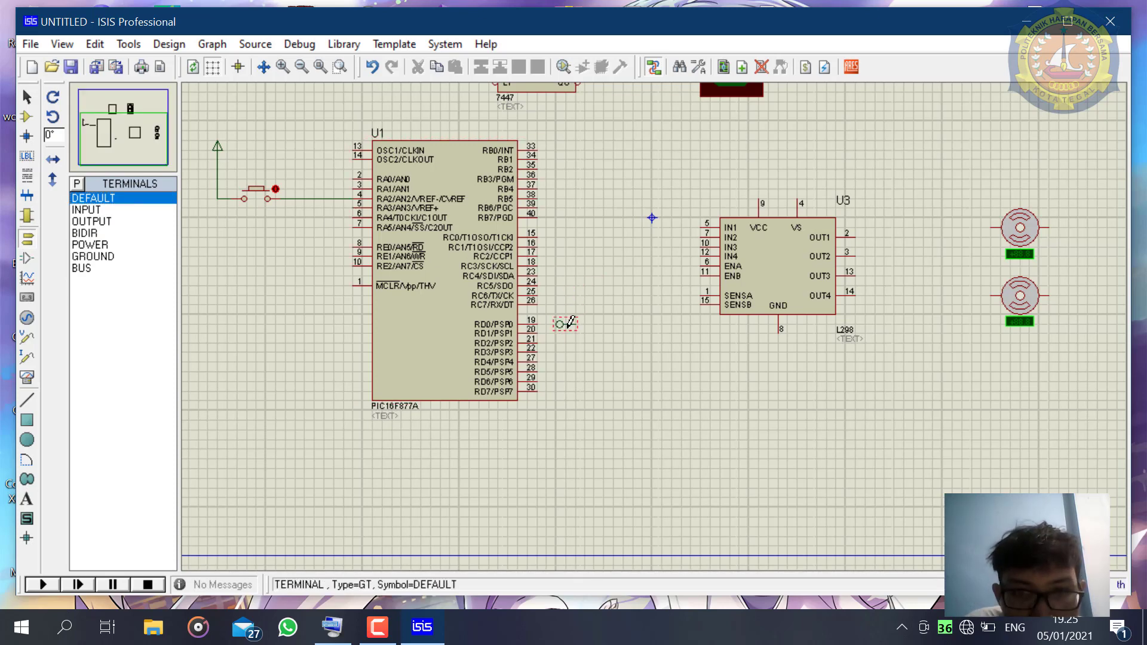
{"action": "left_click", "coordinate": [568, 333]}
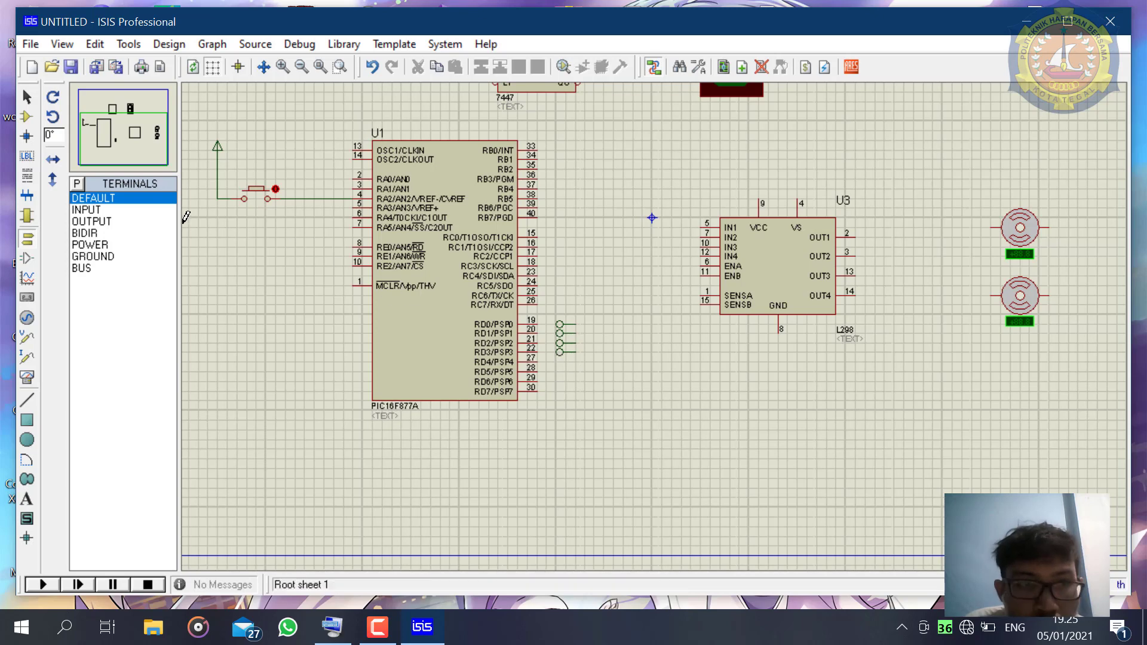
- X-mirror the four terminals as a block so their connection ends face the PIC16F877A
{"action": "left_click", "coordinate": [28, 96]}
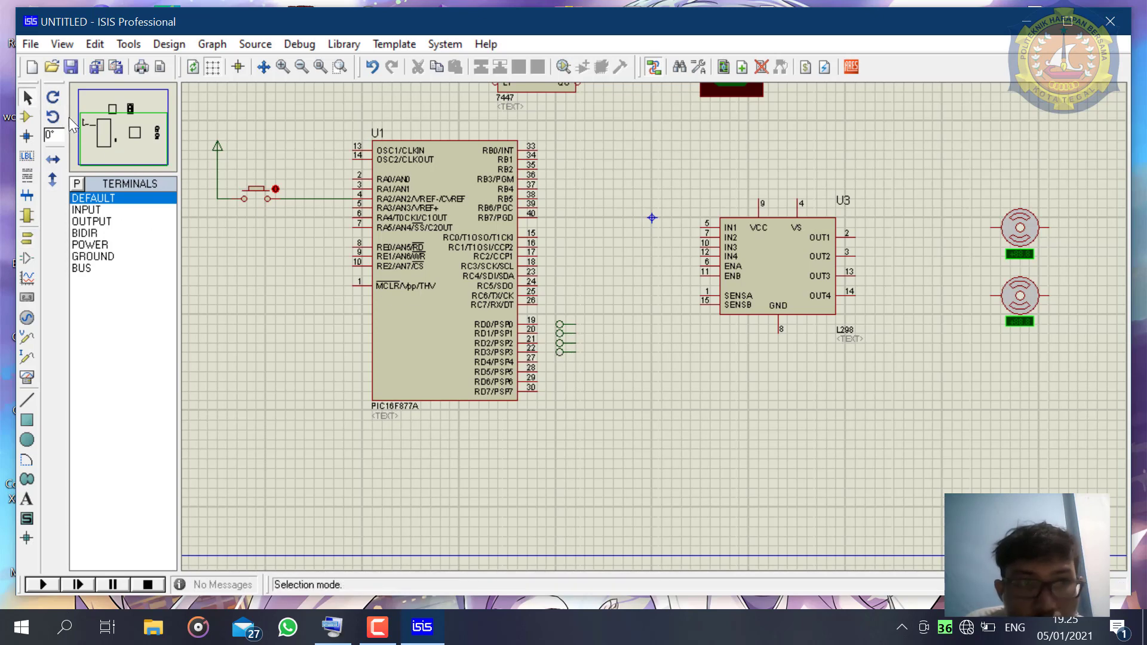
{"action": "left_click_drag", "start_coordinate": [548, 309], "coordinate": [597, 376]}
{"action": "right_click", "coordinate": [585, 352]}
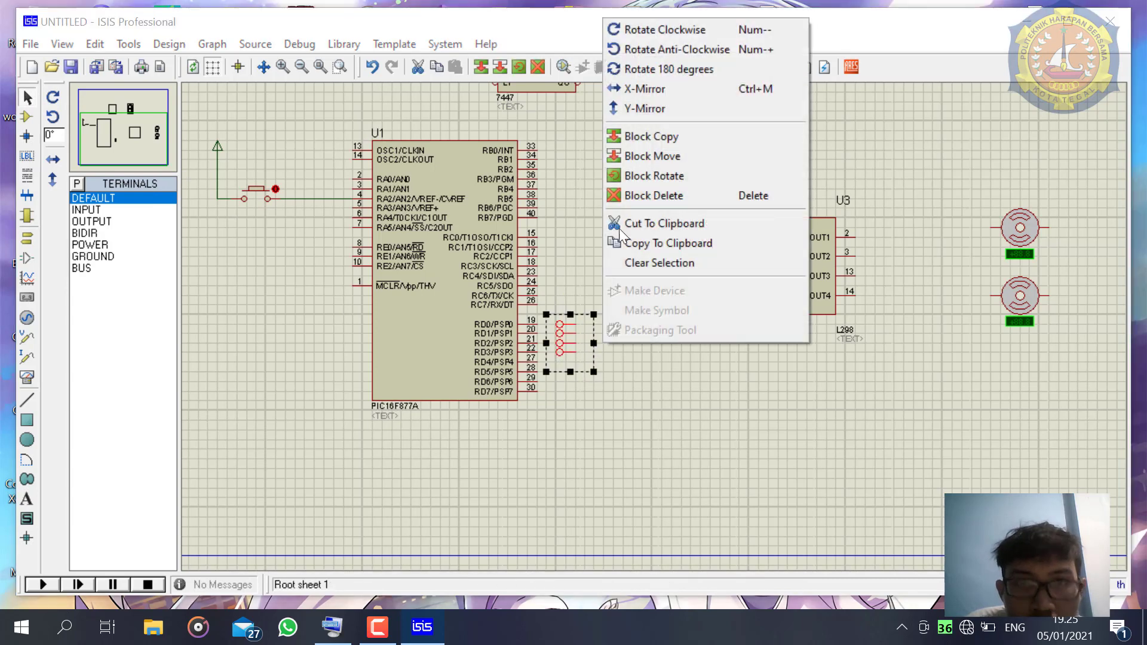
{"action": "left_click", "coordinate": [637, 89]}
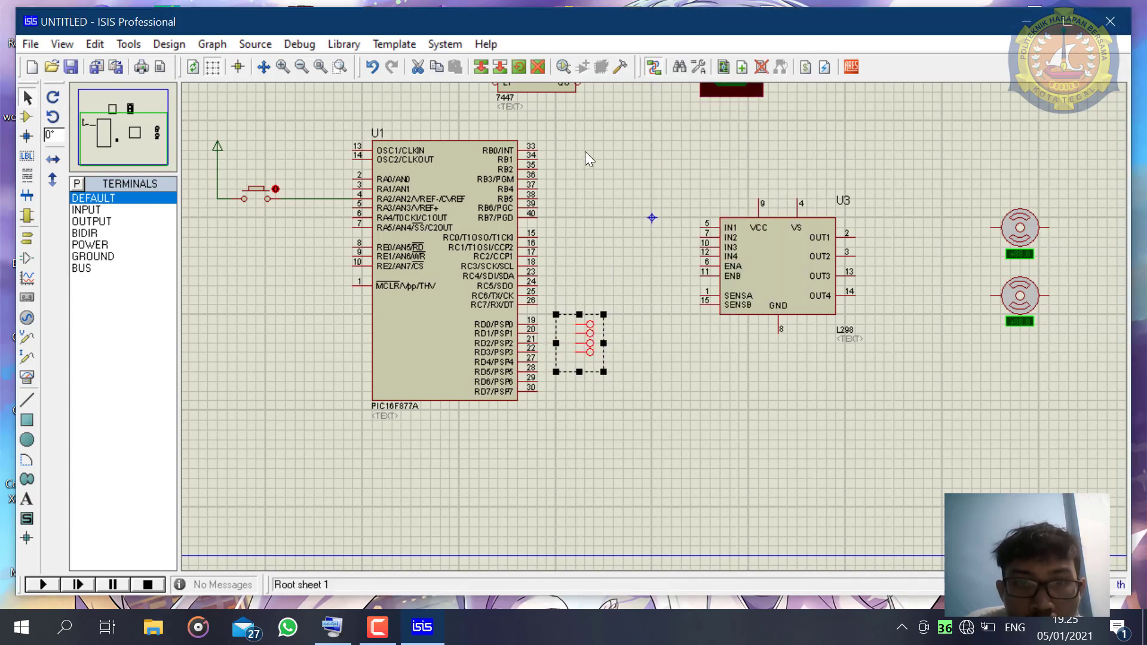
- Wire the microcontroller's RD0, RD1, RD2 and RD3 pins straight across to the four mirrored terminals
{"action": "left_click", "coordinate": [539, 327]}
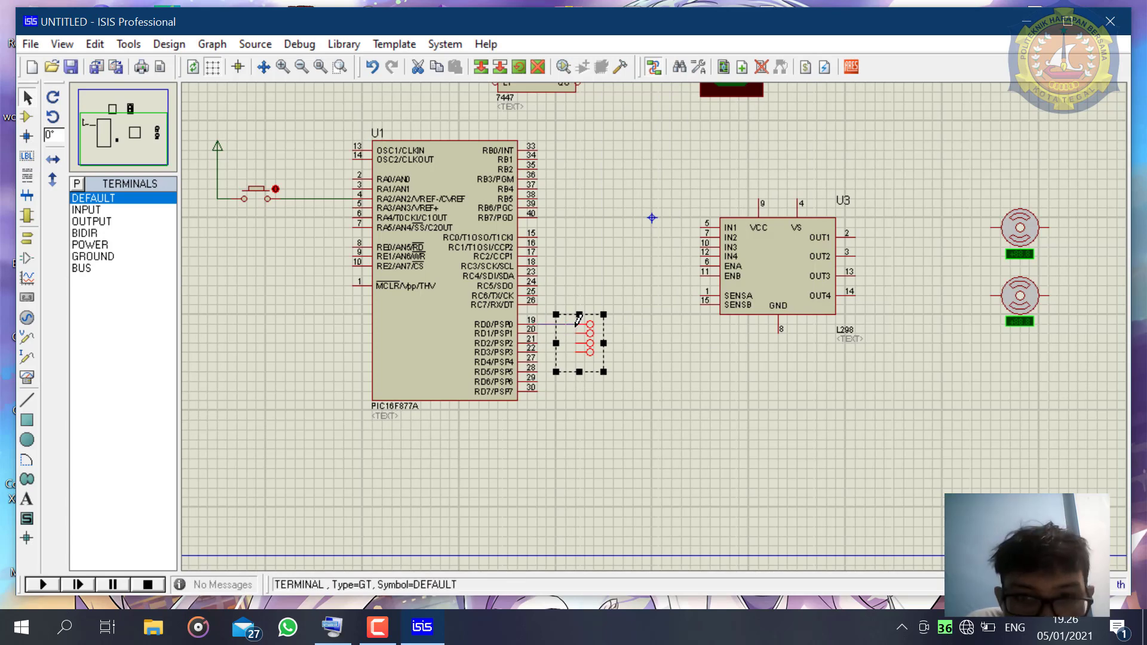
{"action": "left_click", "coordinate": [578, 323]}
{"action": "scroll", "coordinate": [588, 341], "scroll_direction": "up", "scroll_amount": 1}
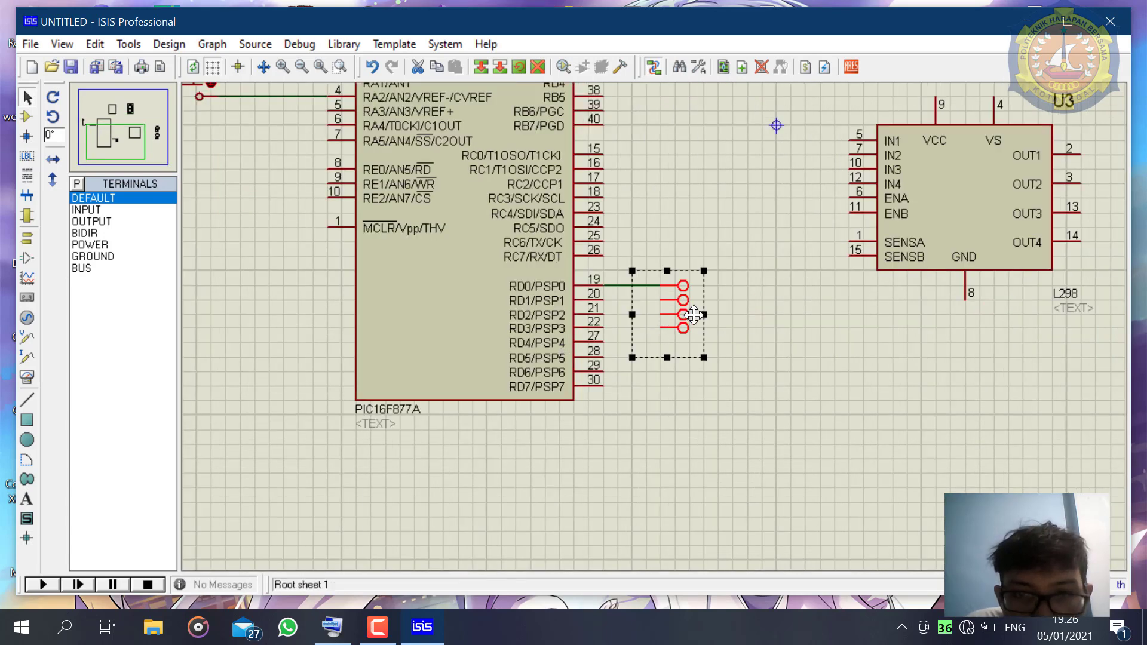
{"action": "left_click", "coordinate": [735, 295]}
{"action": "left_click", "coordinate": [663, 299]}
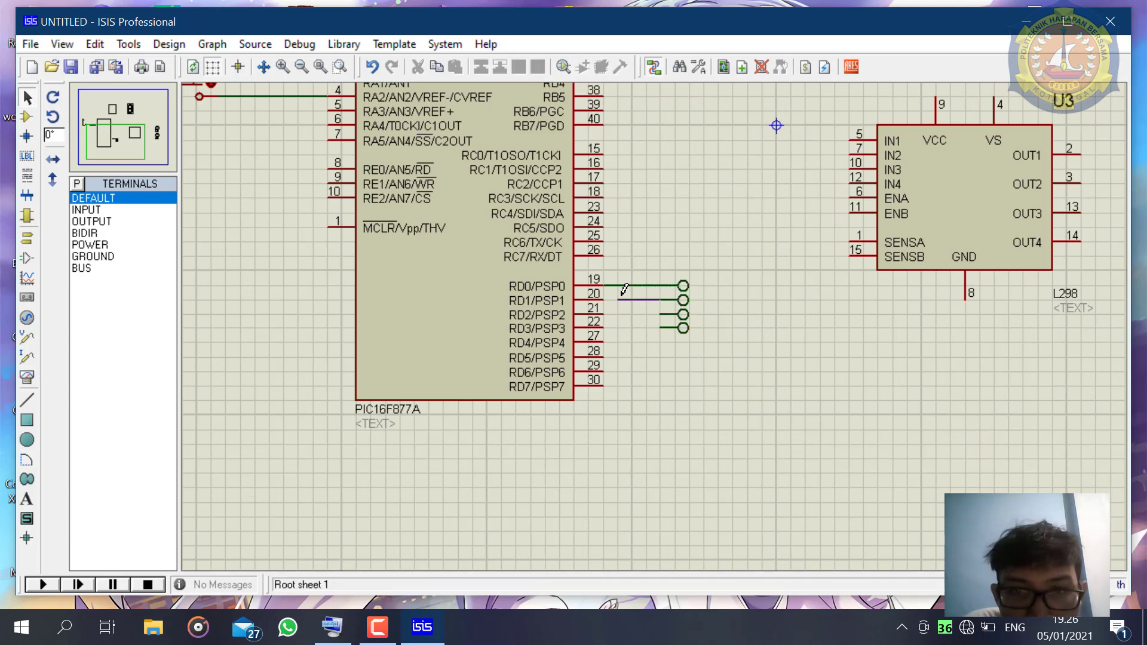
{"action": "left_click", "coordinate": [594, 293]}
{"action": "left_click", "coordinate": [662, 314]}
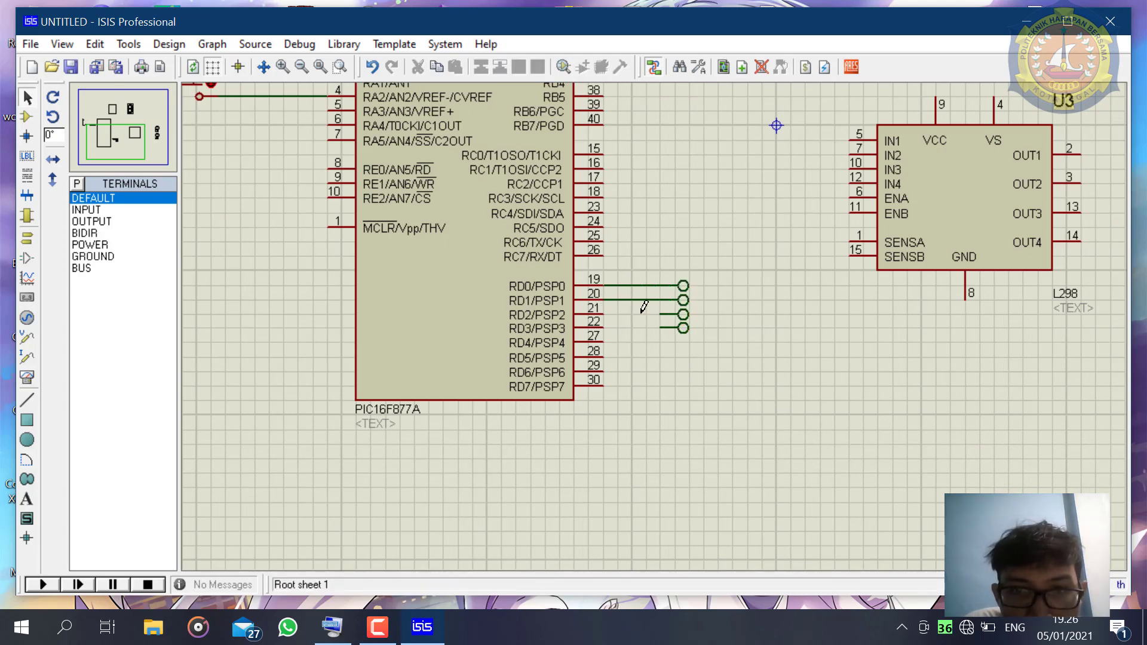
{"action": "left_click", "coordinate": [601, 308]}
{"action": "left_click", "coordinate": [661, 327]}
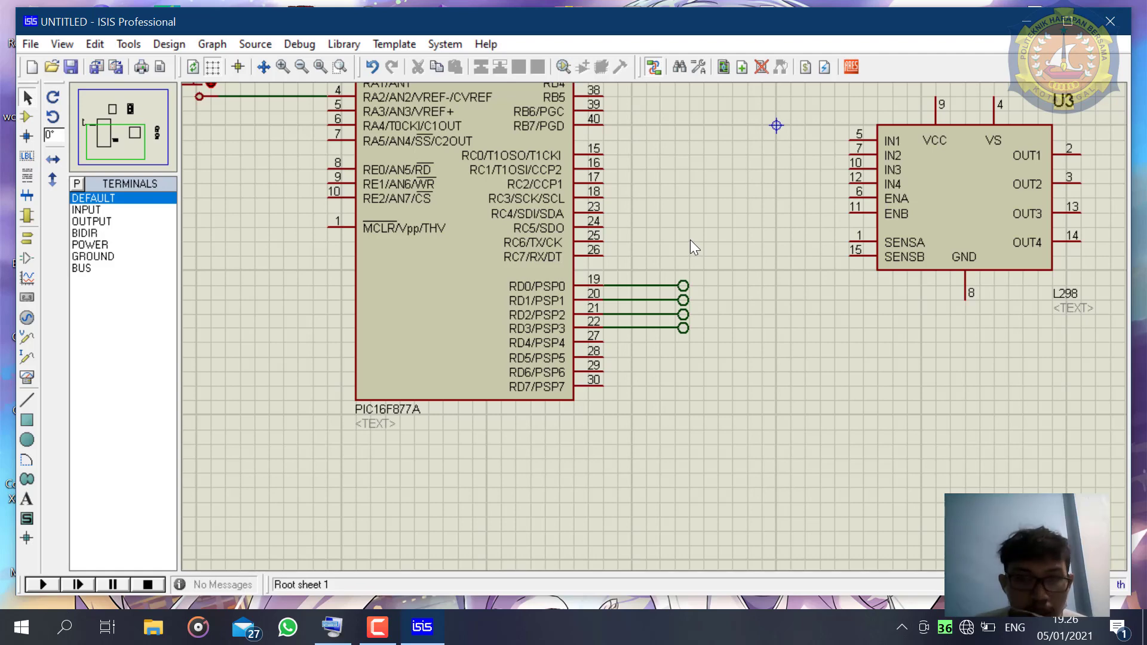
{"action": "scroll", "coordinate": [672, 224], "scroll_direction": "down", "scroll_amount": 1}
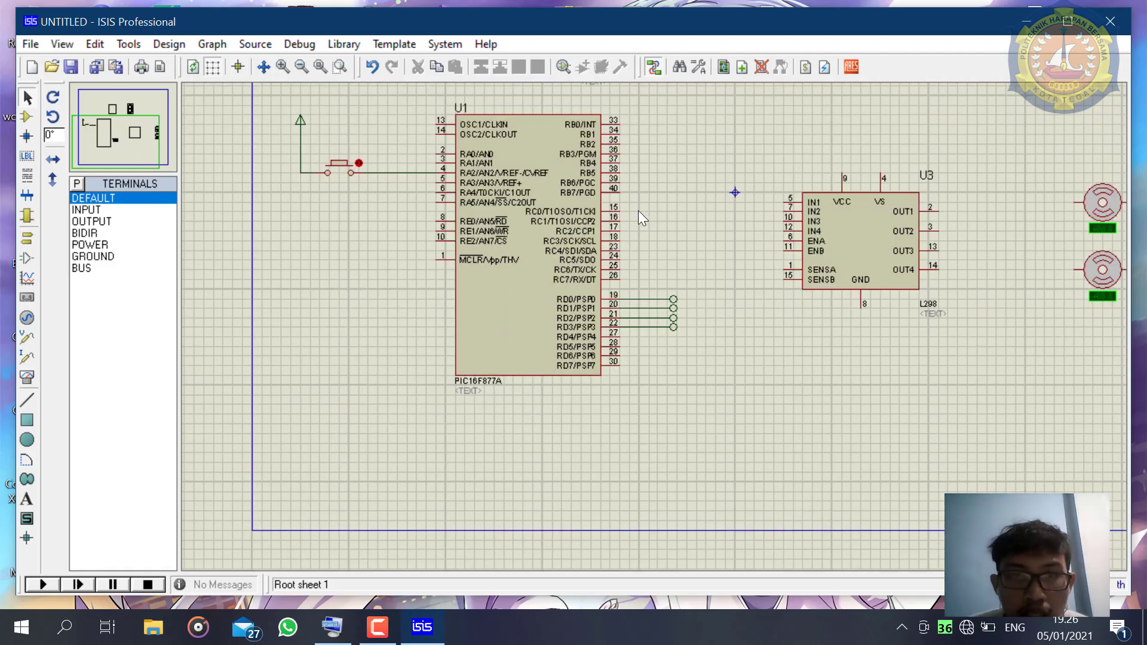
{"action": "scroll", "coordinate": [639, 214], "scroll_direction": "down", "scroll_amount": 1}
{"action": "scroll", "coordinate": [684, 309], "scroll_direction": "up", "scroll_amount": 2}
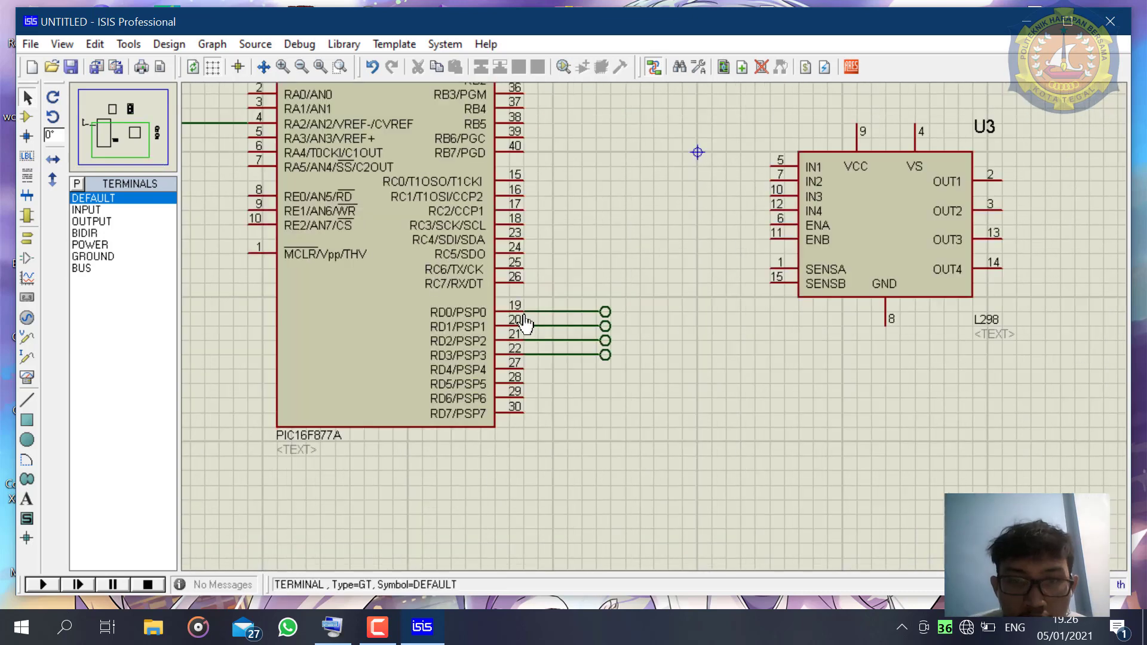
{"action": "left_click", "coordinate": [605, 312]}
{"action": "left_click", "coordinate": [605, 312]}
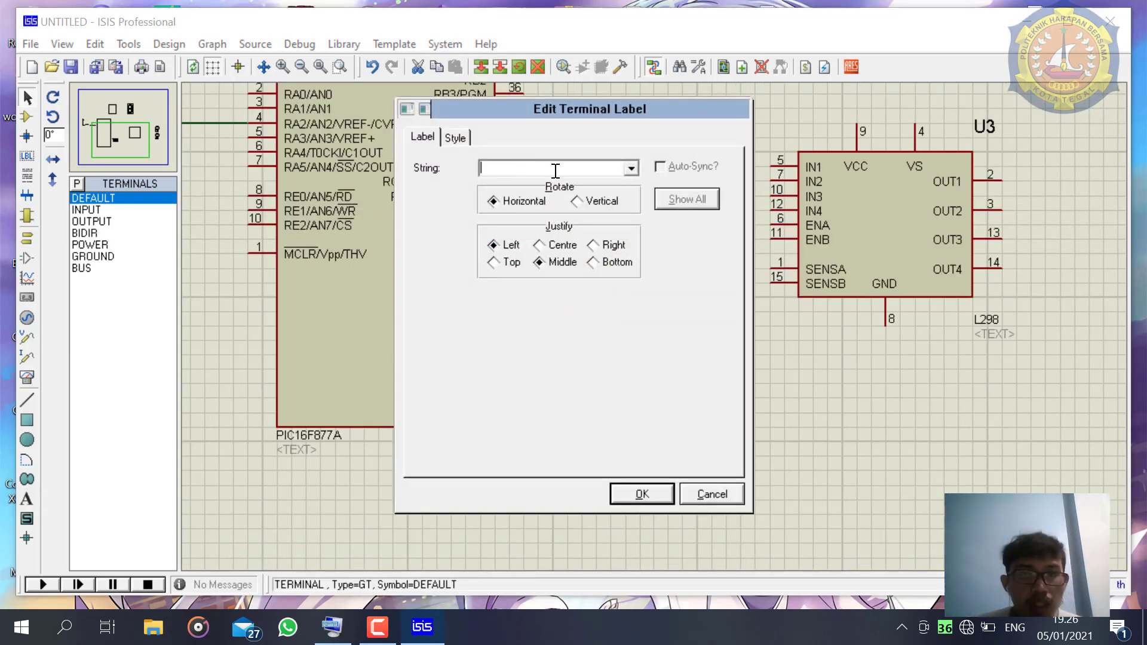
{"action": "left_click", "coordinate": [712, 495]}
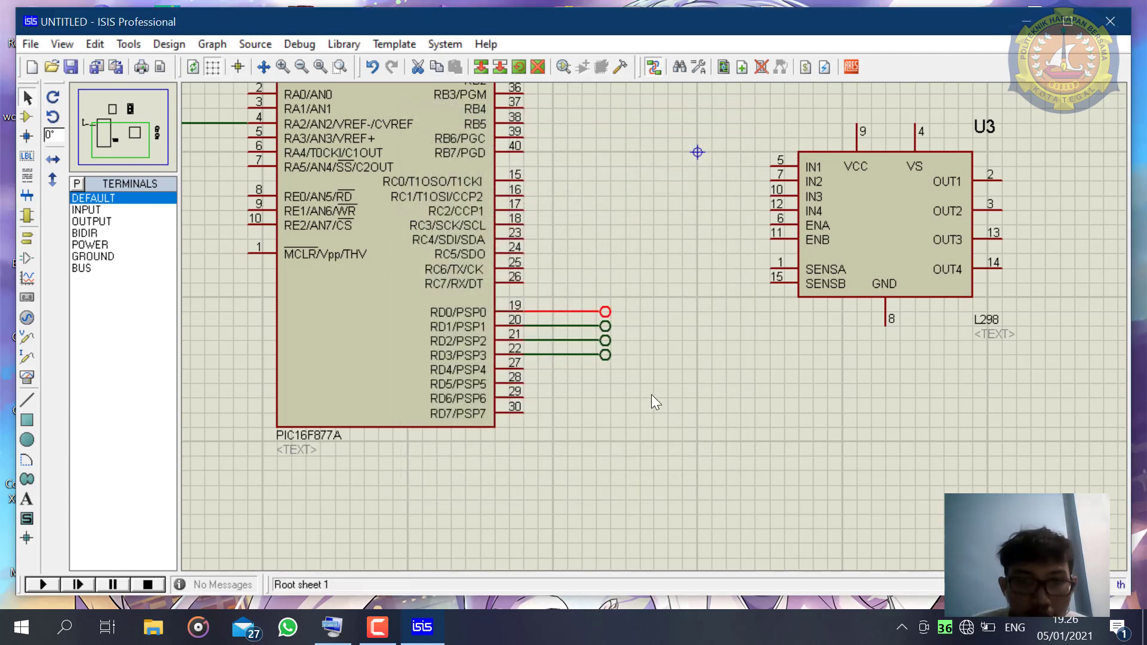
- Label the terminals wired to RD0 and RD1 as 19 and 20
{"action": "left_click", "coordinate": [604, 313]}
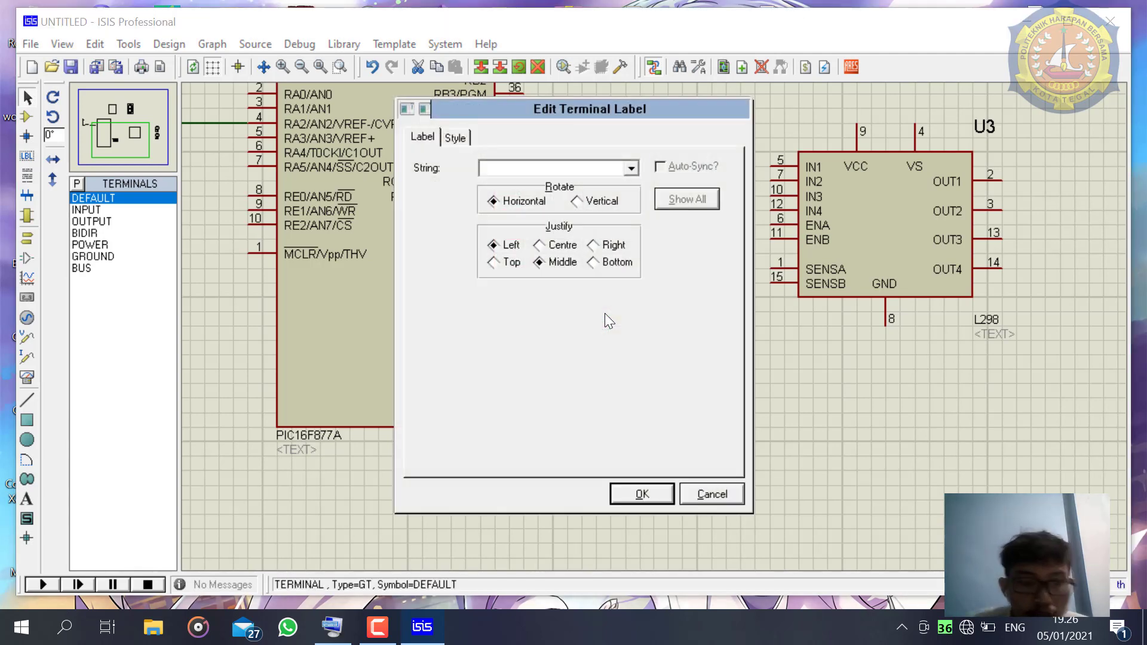
{"action": "type", "text": "19"}
{"action": "key", "text": "Return"}
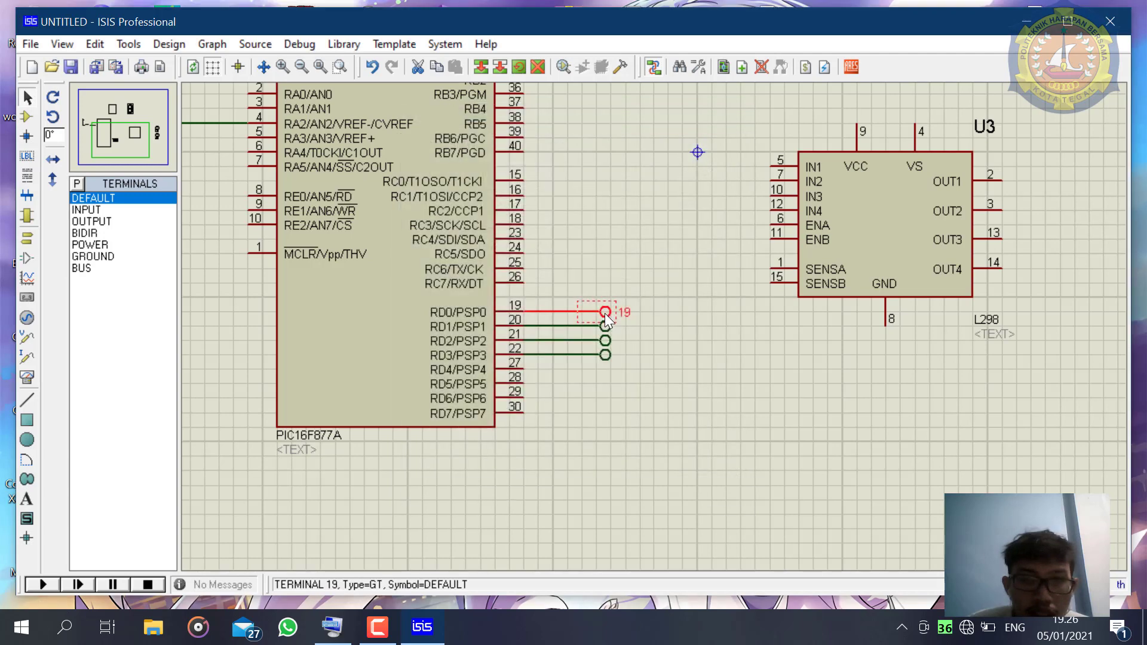
{"action": "left_click", "coordinate": [609, 327]}
{"action": "left_click", "coordinate": [609, 327]}
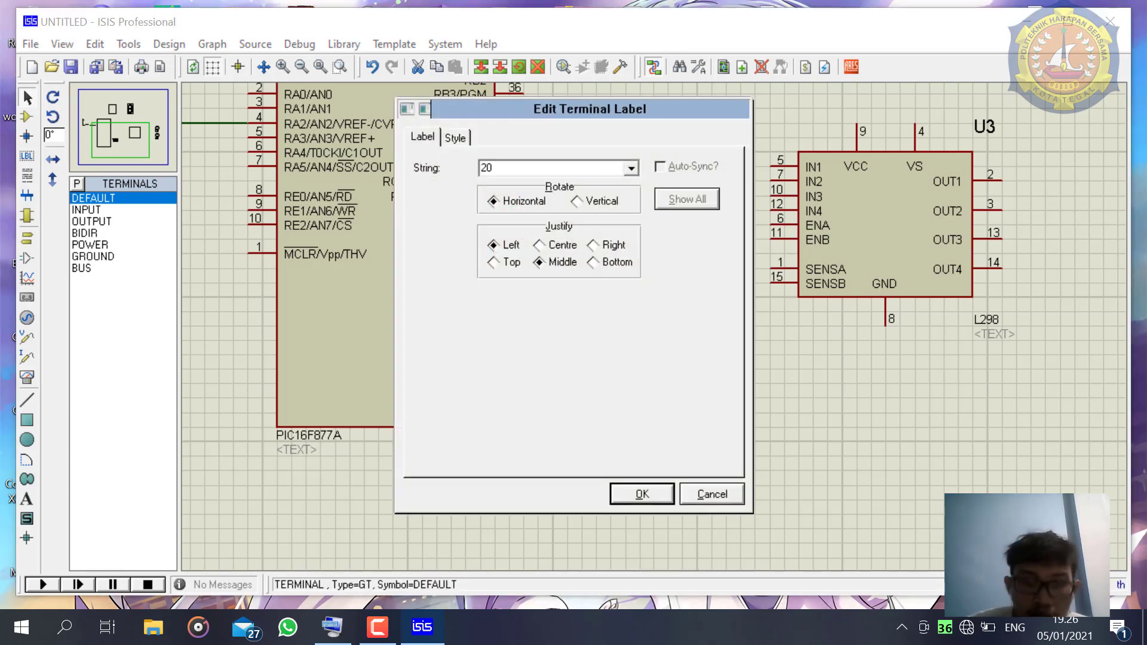
{"action": "key", "text": "Return"}
- Label the terminals wired to RD2 and RD3 as 21 and 22
{"action": "left_click", "coordinate": [606, 340]}
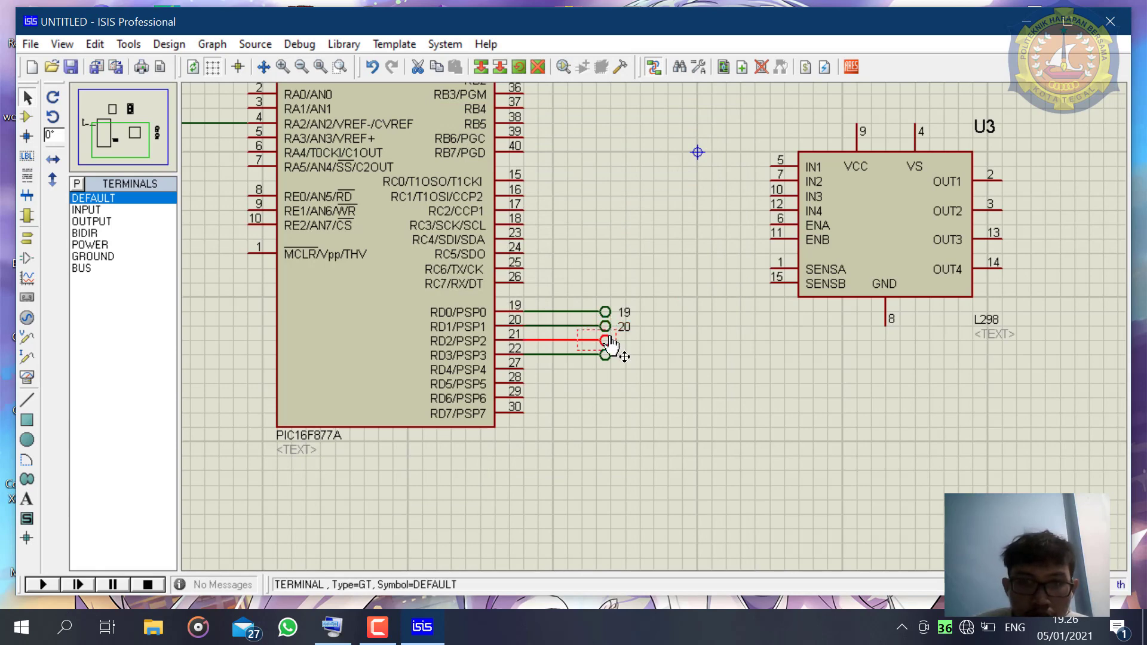
{"action": "left_click", "coordinate": [608, 340]}
{"action": "type", "text": "21"}
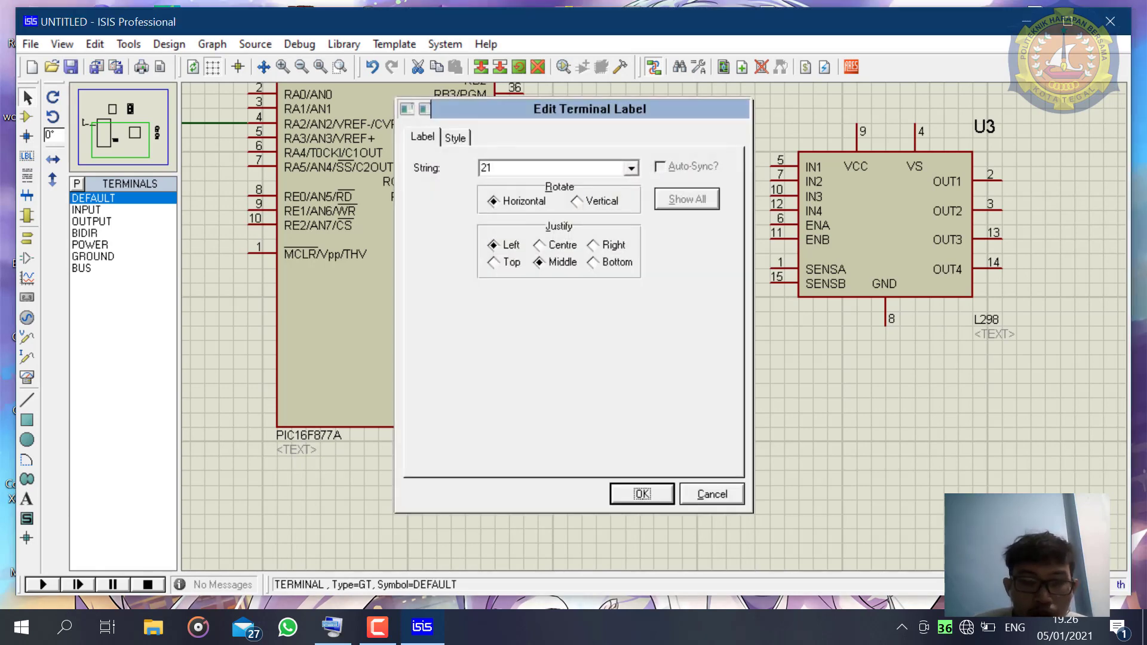
{"action": "key", "text": "Return"}
{"action": "left_click", "coordinate": [608, 357]}
{"action": "left_click", "coordinate": [609, 362]}
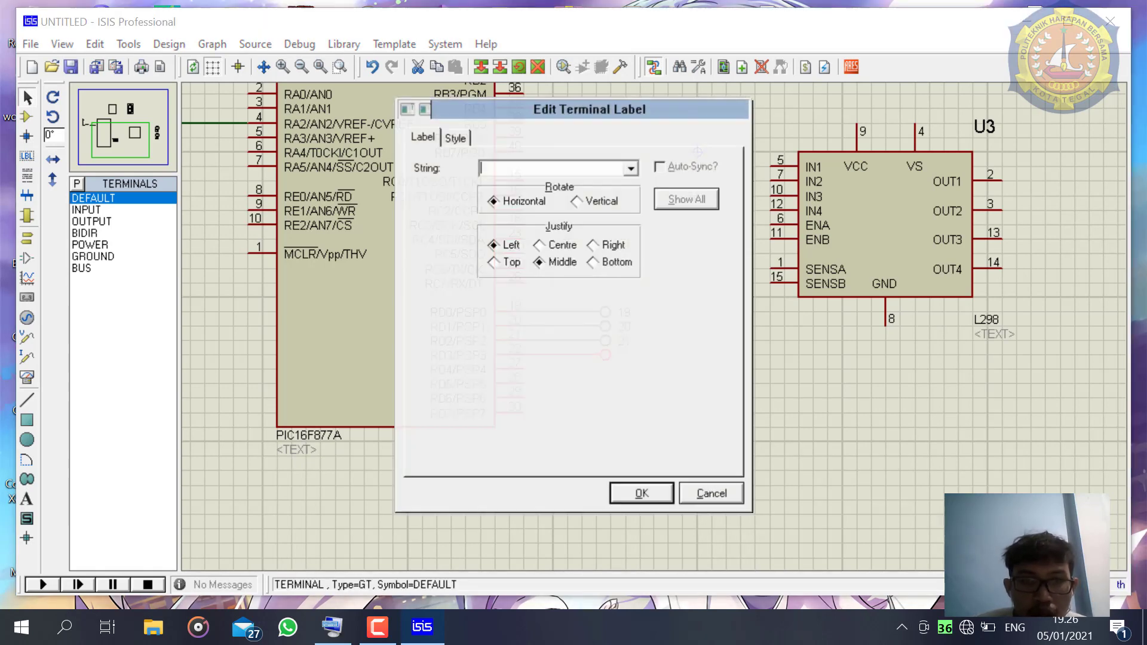
{"action": "type", "text": "22"}
{"action": "key", "text": "Return"}
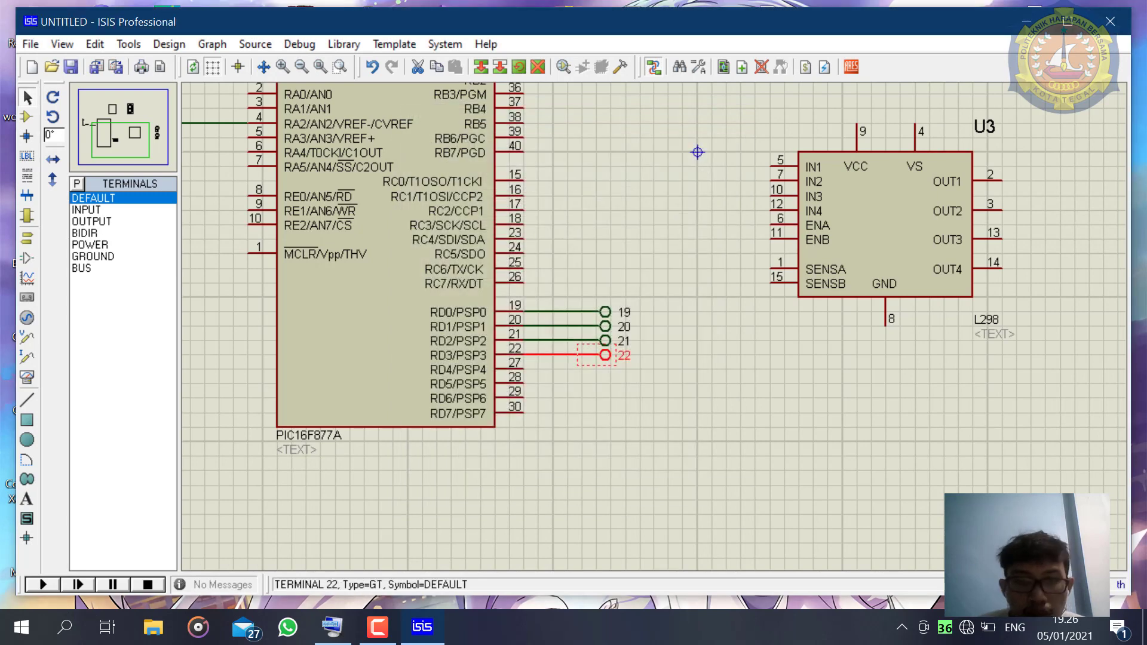
- Place four DEFAULT terminals in a column to the left of the 7447 decoder's A, B, C and D inputs
{"action": "scroll", "coordinate": [599, 174], "scroll_direction": "down", "scroll_amount": 1}
{"action": "scroll", "coordinate": [586, 123], "scroll_direction": "down", "scroll_amount": 1}
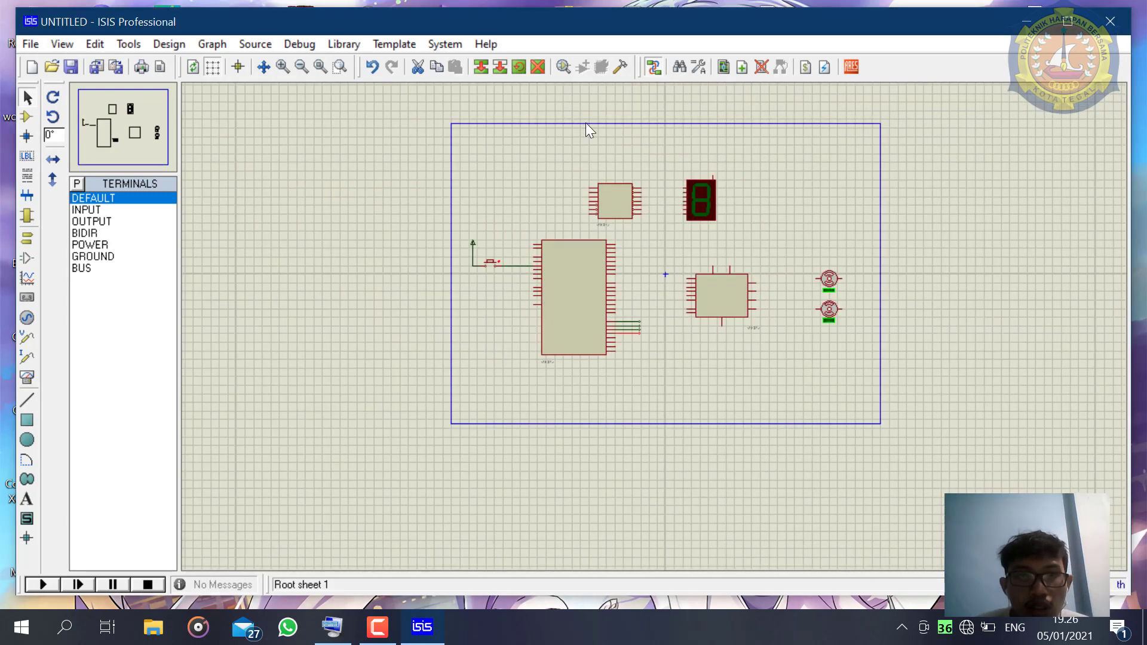
{"action": "scroll", "coordinate": [602, 197], "scroll_direction": "up", "scroll_amount": 1}
{"action": "scroll", "coordinate": [655, 346], "scroll_direction": "up", "scroll_amount": 1}
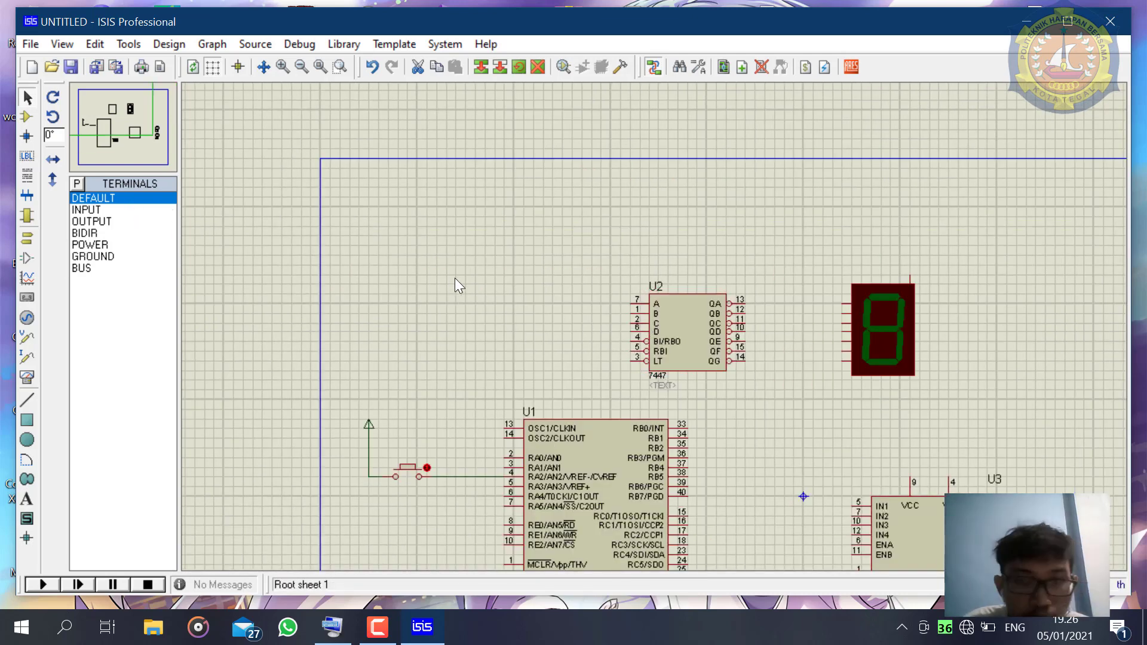
{"action": "left_click", "coordinate": [95, 200]}
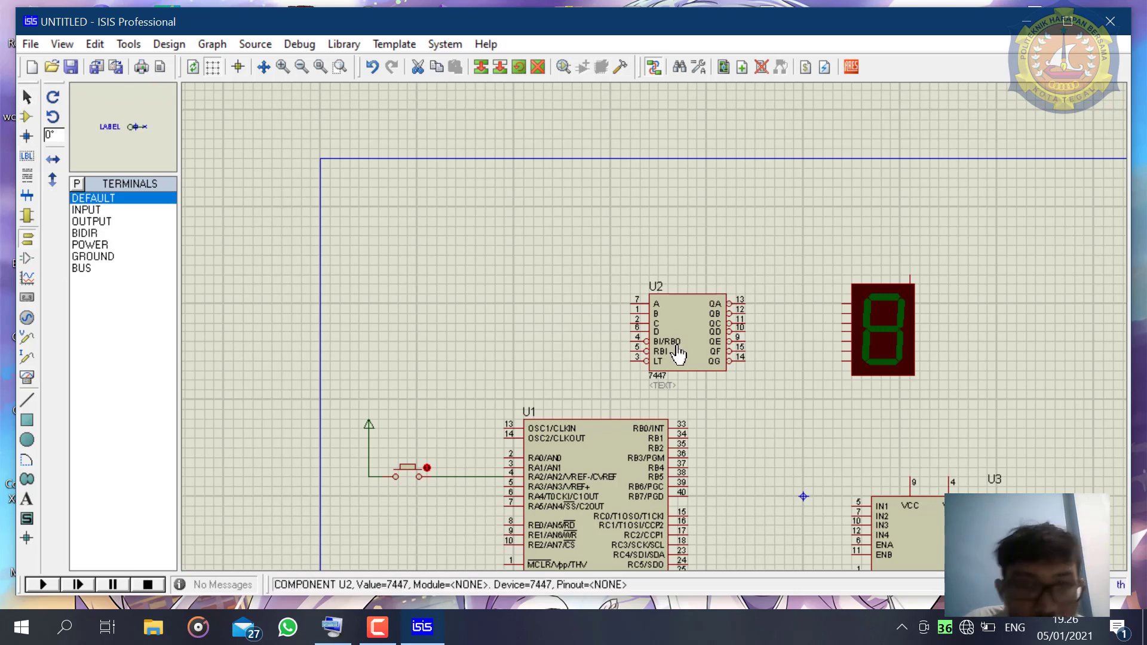
{"action": "left_click", "coordinate": [613, 303]}
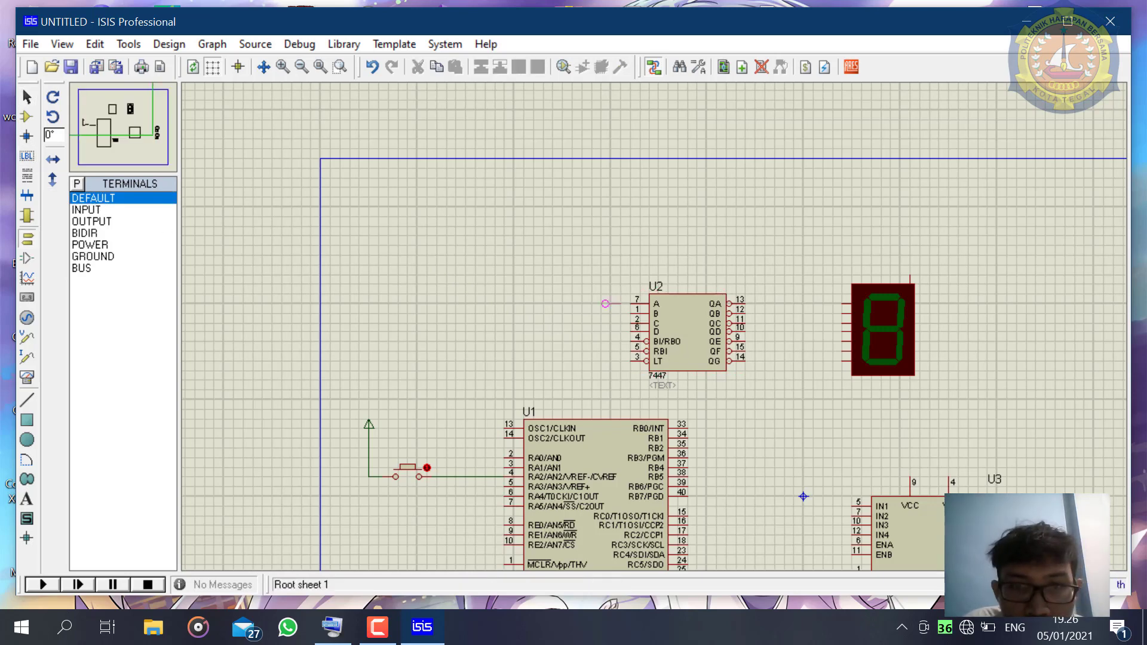
{"action": "left_click", "coordinate": [614, 303]}
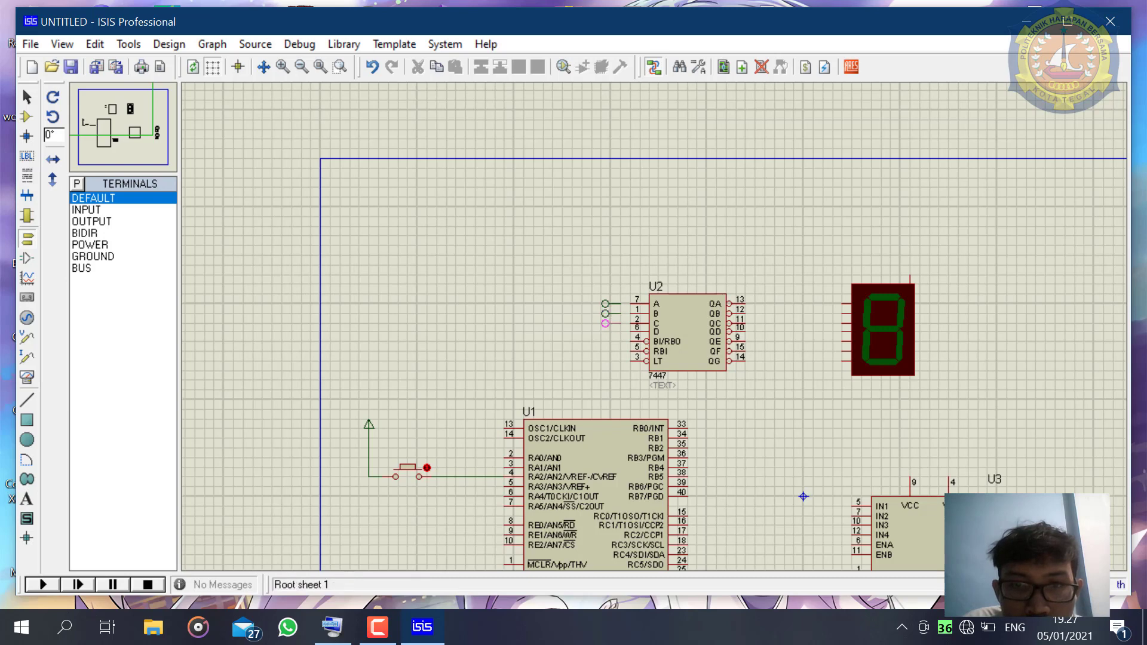
{"action": "left_click", "coordinate": [613, 324]}
{"action": "left_click", "coordinate": [614, 332]}
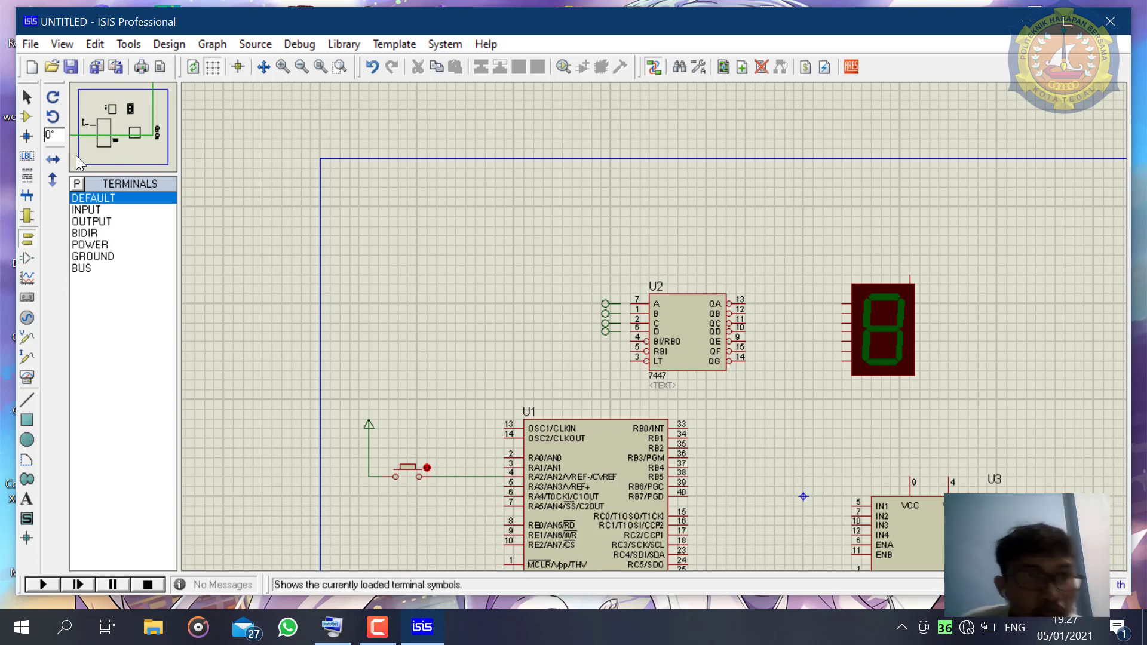
{"action": "left_click", "coordinate": [26, 96]}
{"action": "scroll", "coordinate": [633, 317], "scroll_direction": "up", "scroll_amount": 1}
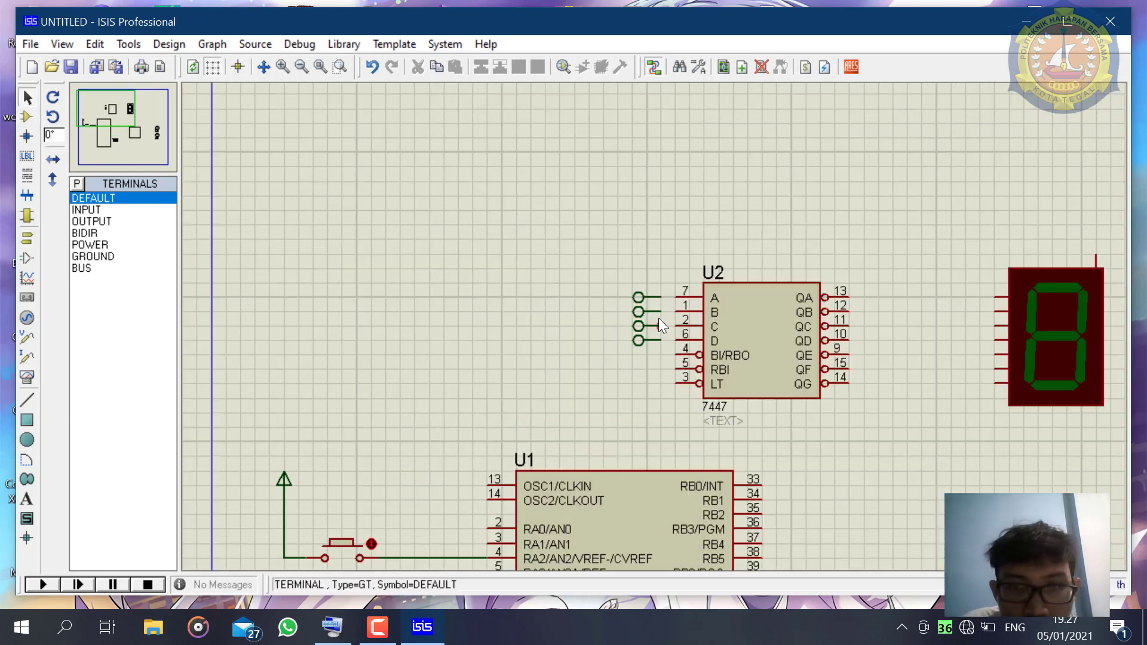
- Wire the four unlabelled terminals straight across to the 7447 decoder's A, B, C and D inputs
{"action": "left_click", "coordinate": [662, 298]}
{"action": "left_click", "coordinate": [677, 298]}
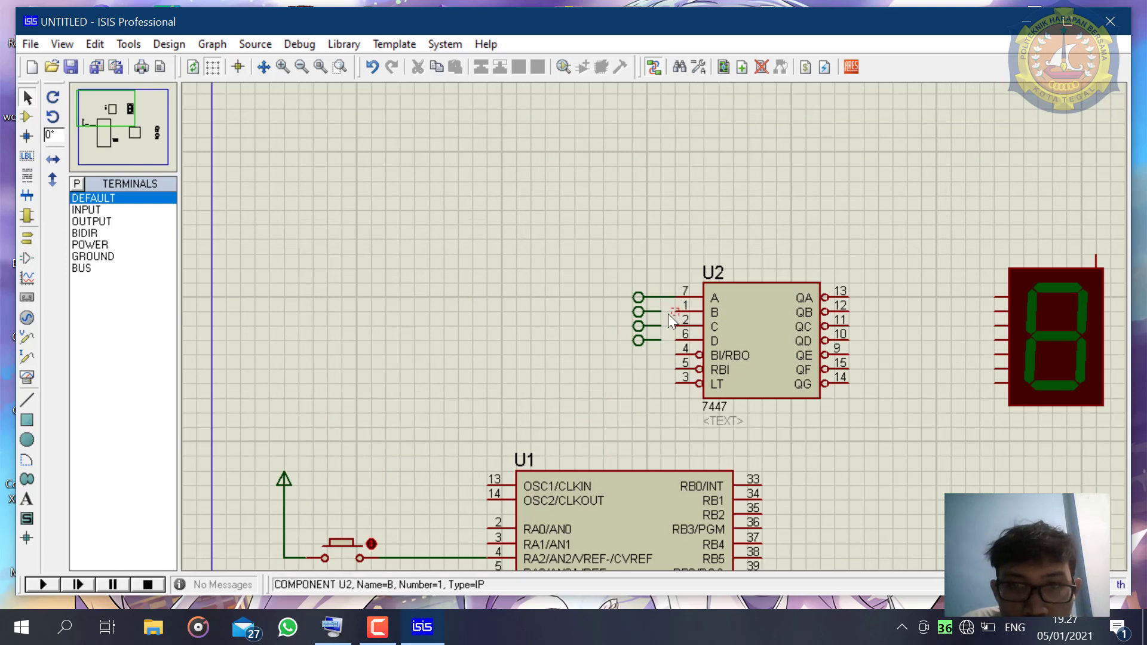
{"action": "left_click", "coordinate": [661, 312]}
{"action": "left_click", "coordinate": [676, 312]}
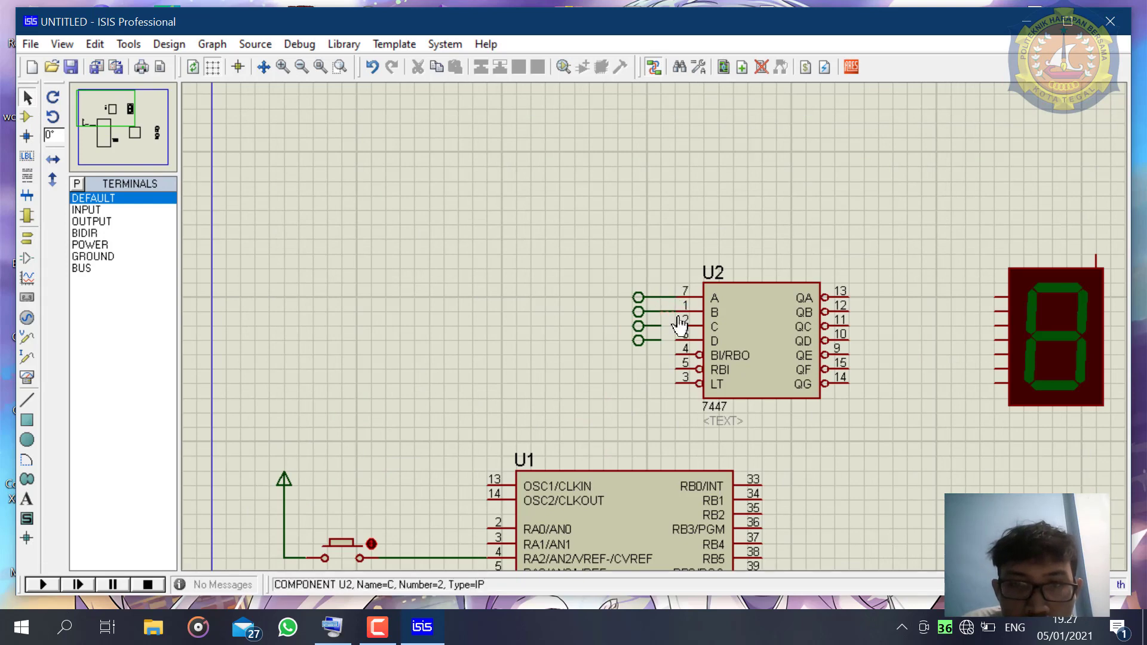
{"action": "left_click", "coordinate": [662, 326]}
{"action": "left_click", "coordinate": [661, 340]}
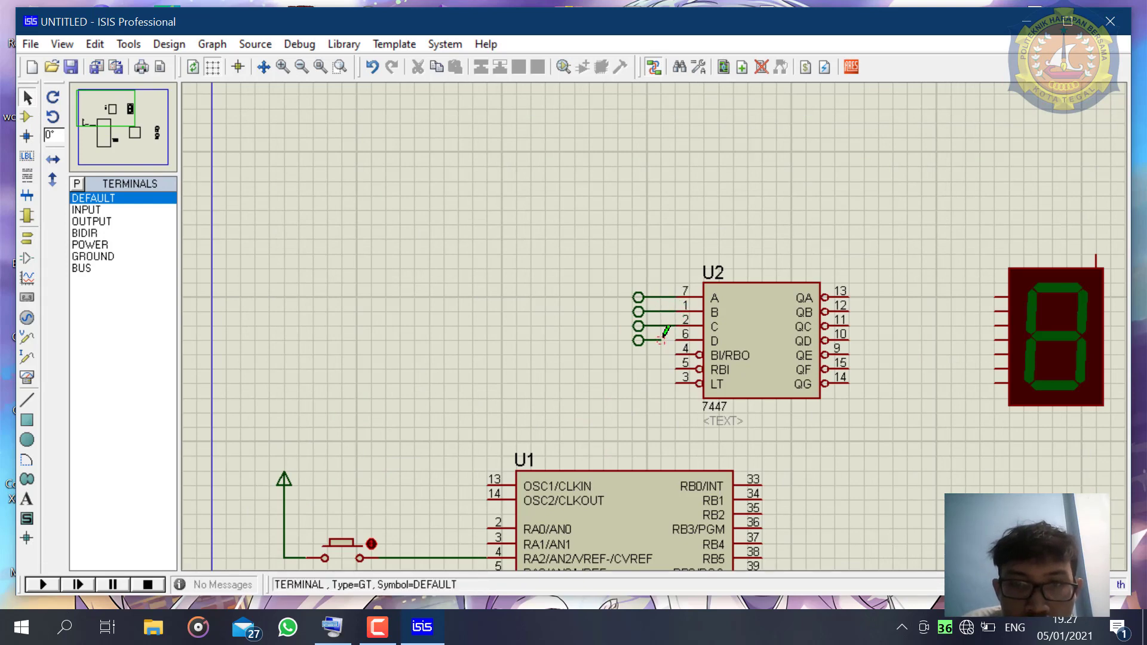
{"action": "left_click", "coordinate": [676, 340]}
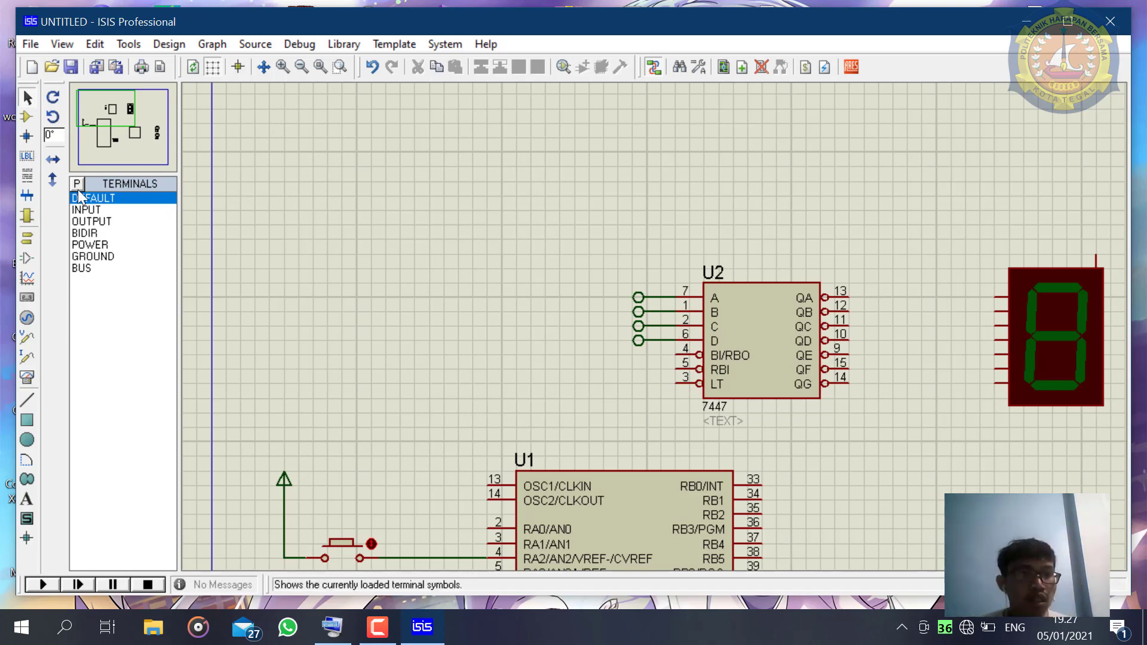
- Label the terminals wired to the 7447's A and B inputs as 19 and 20
{"action": "double_click", "coordinate": [630, 303]}
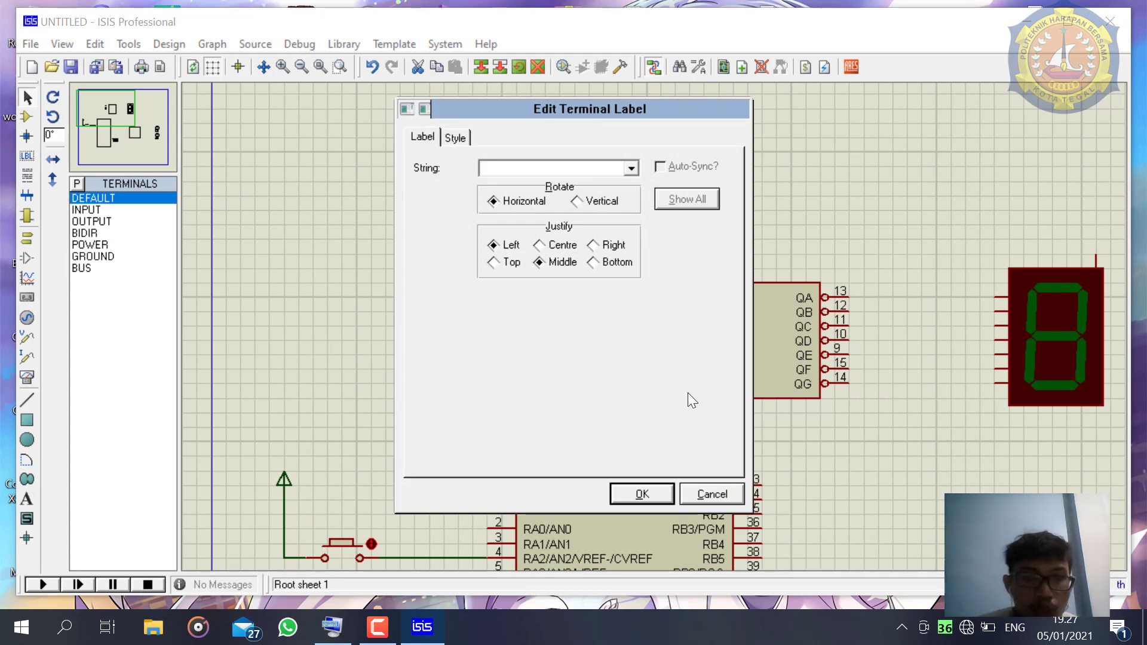
{"action": "type", "text": "19"}
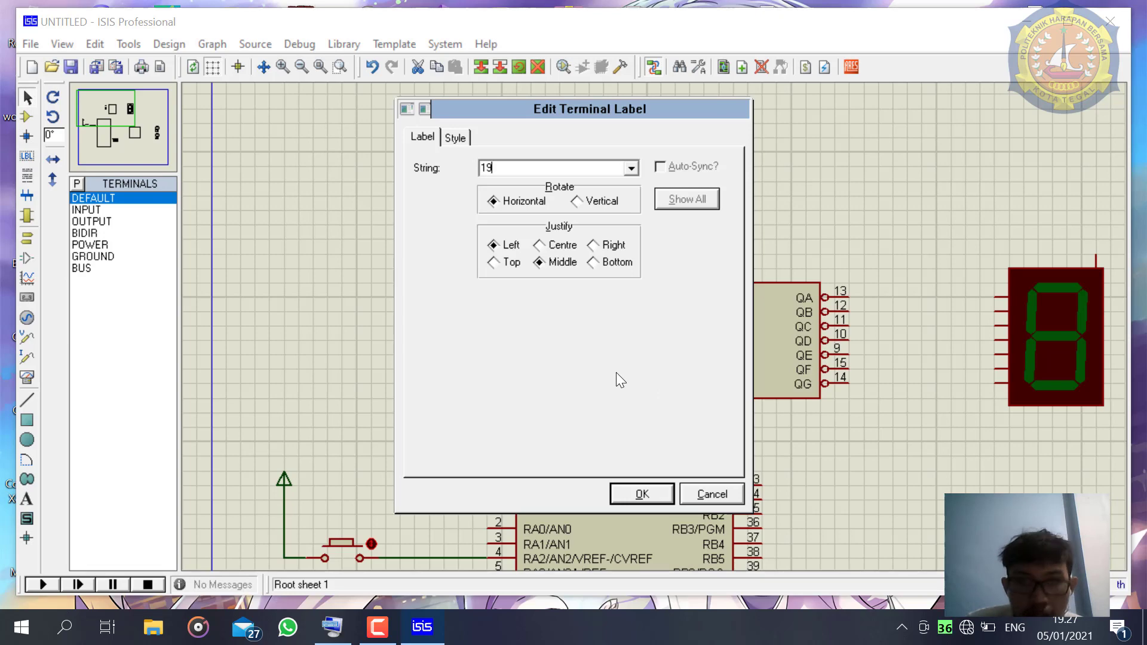
{"action": "key", "text": "Return"}
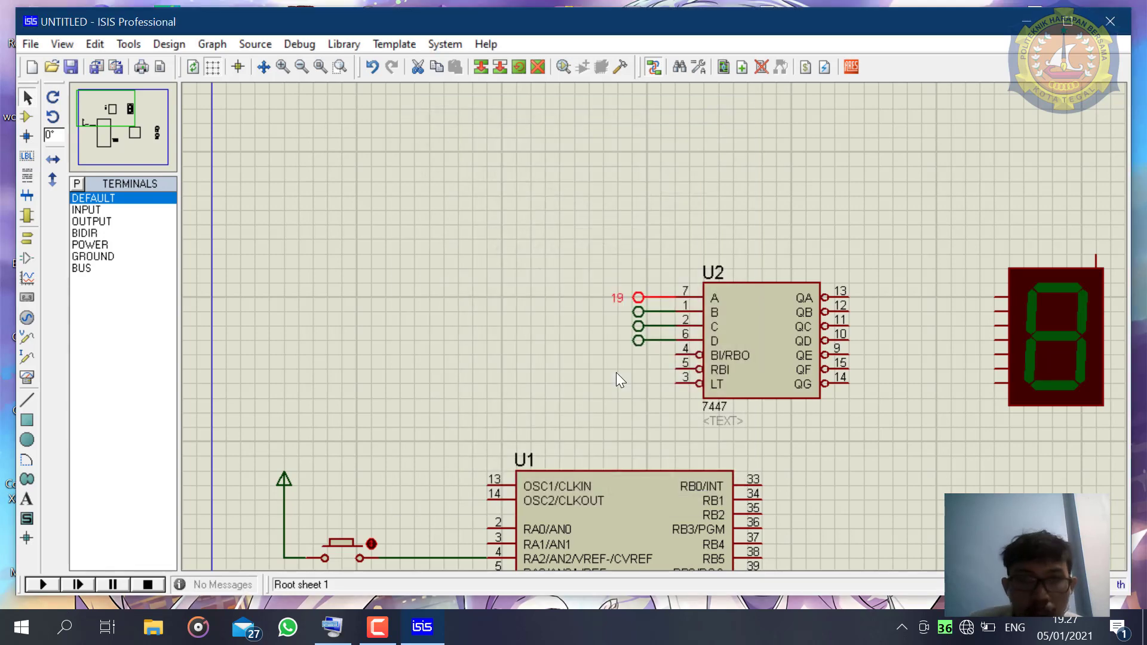
{"action": "double_click", "coordinate": [655, 326]}
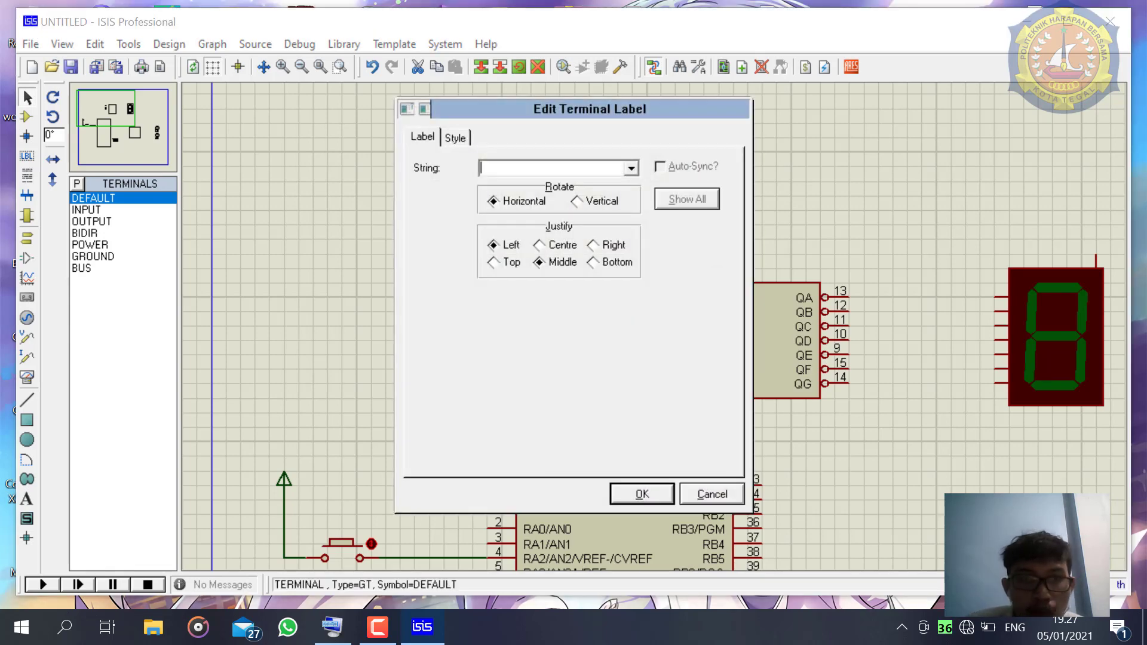
{"action": "key", "text": "Return"}
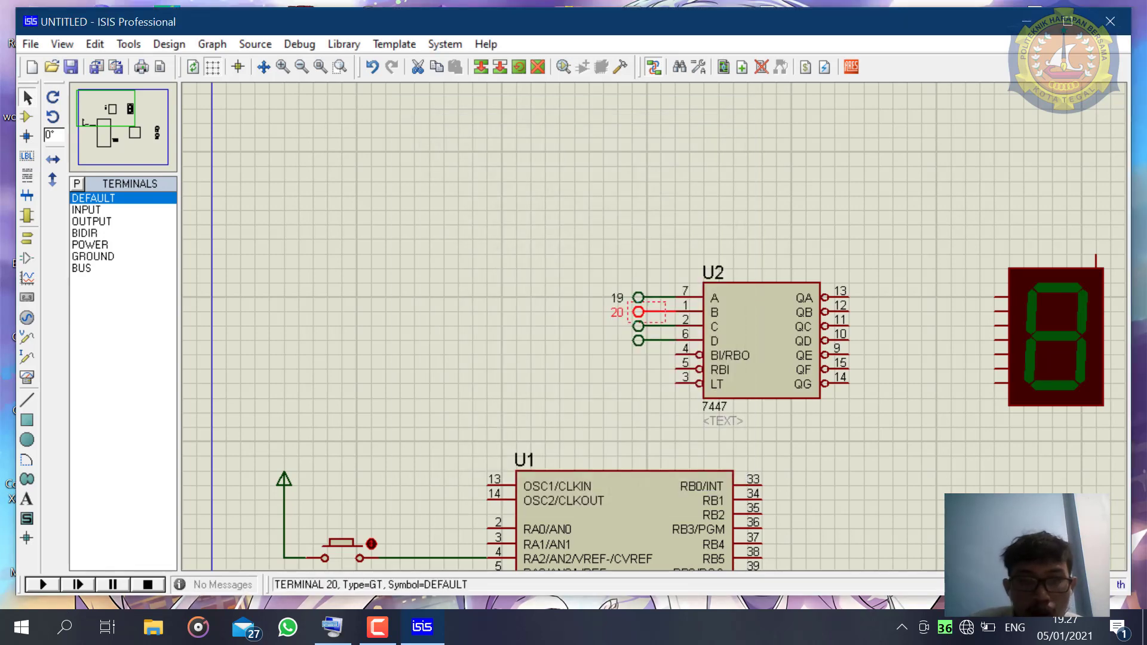
- Label the terminals wired to the 7447's C and D inputs as 21 and 22
{"action": "double_click", "coordinate": [638, 326]}
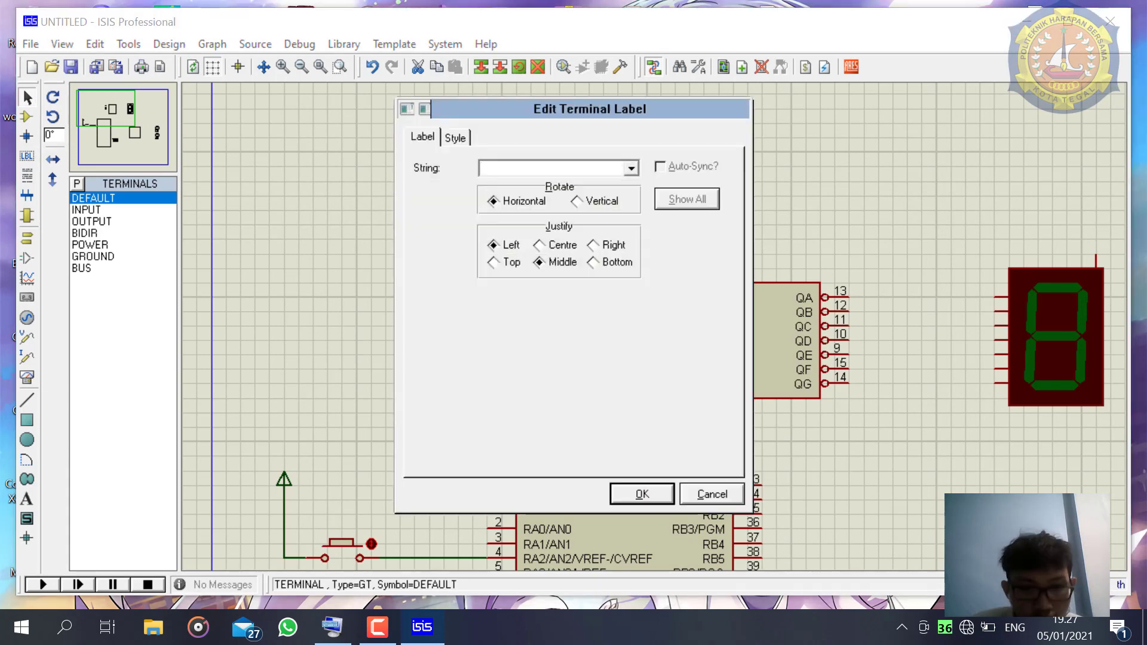
{"action": "key", "text": "Return"}
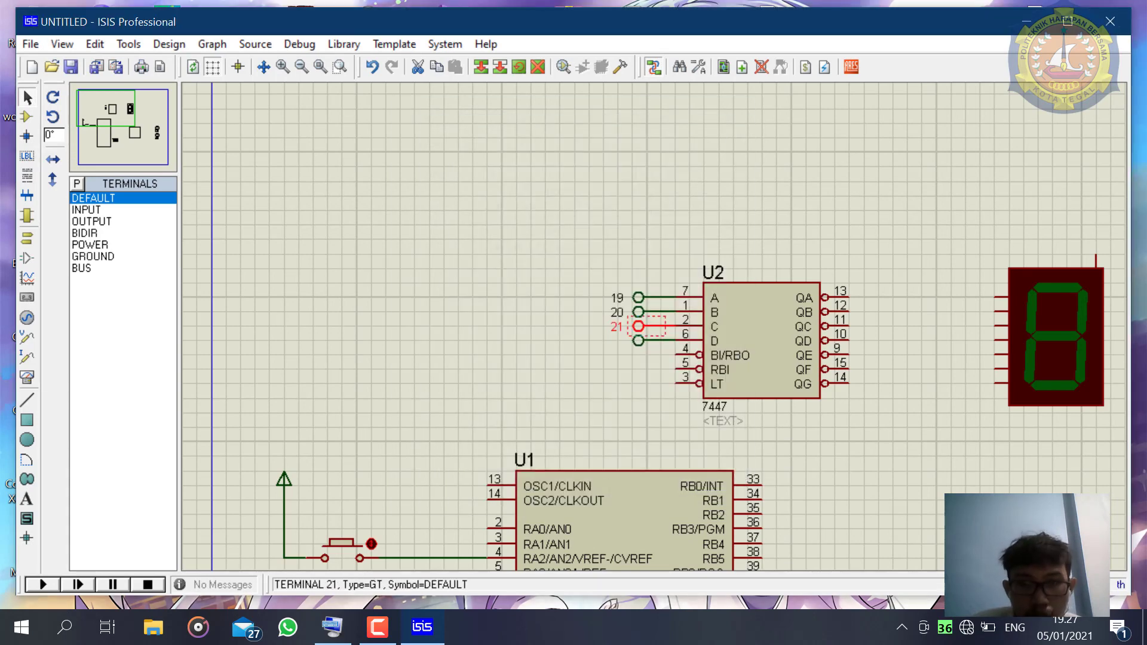
{"action": "double_click", "coordinate": [637, 342]}
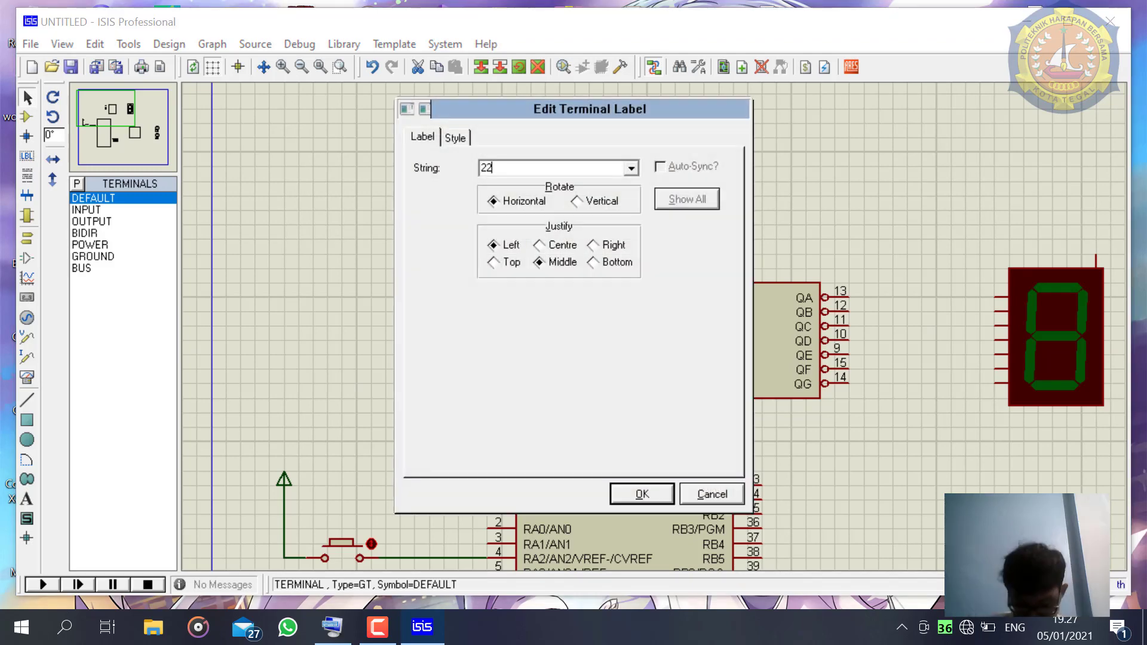
{"action": "key", "text": "Return"}
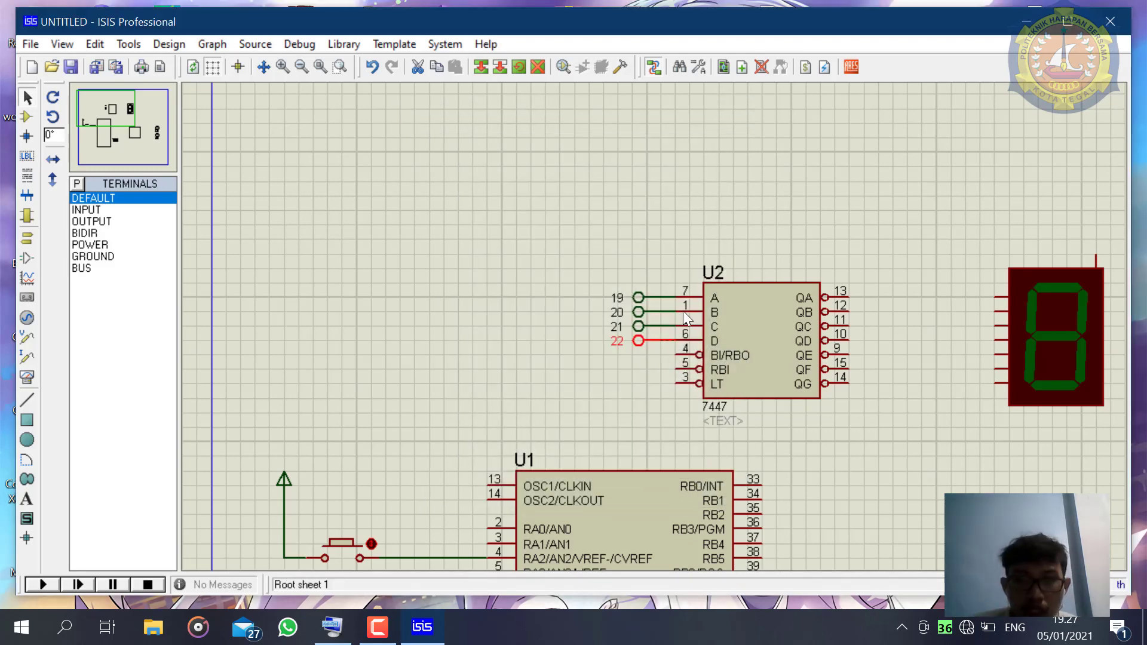
- Move the seven-segment display horizontally closer to the 7447 decoder, keeping its pins level with the QA to QG outputs
{"action": "scroll", "coordinate": [745, 536], "scroll_direction": "down", "scroll_amount": 2}
{"action": "scroll", "coordinate": [746, 535], "scroll_direction": "up", "scroll_amount": 1}
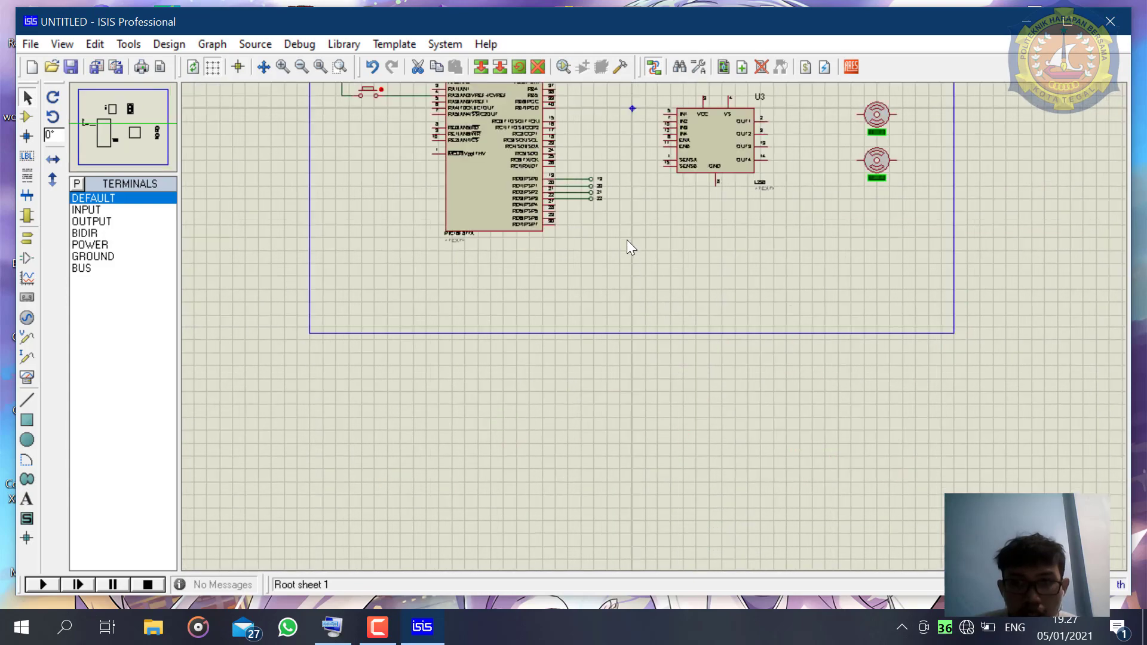
{"action": "scroll", "coordinate": [626, 239], "scroll_direction": "up", "scroll_amount": 1}
{"action": "scroll", "coordinate": [651, 317], "scroll_direction": "down", "scroll_amount": 1}
{"action": "scroll", "coordinate": [623, 230], "scroll_direction": "down", "scroll_amount": 1}
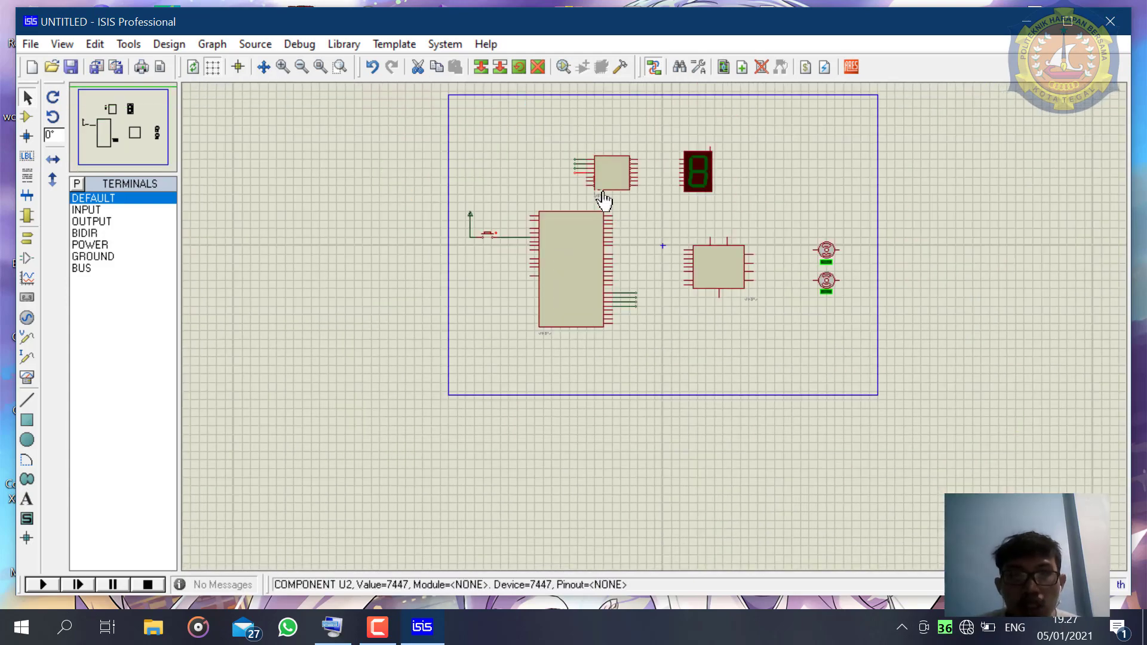
{"action": "scroll", "coordinate": [597, 155], "scroll_direction": "up", "scroll_amount": 1}
{"action": "scroll", "coordinate": [667, 419], "scroll_direction": "up", "scroll_amount": 1}
{"action": "scroll", "coordinate": [715, 326], "scroll_direction": "down", "scroll_amount": 2}
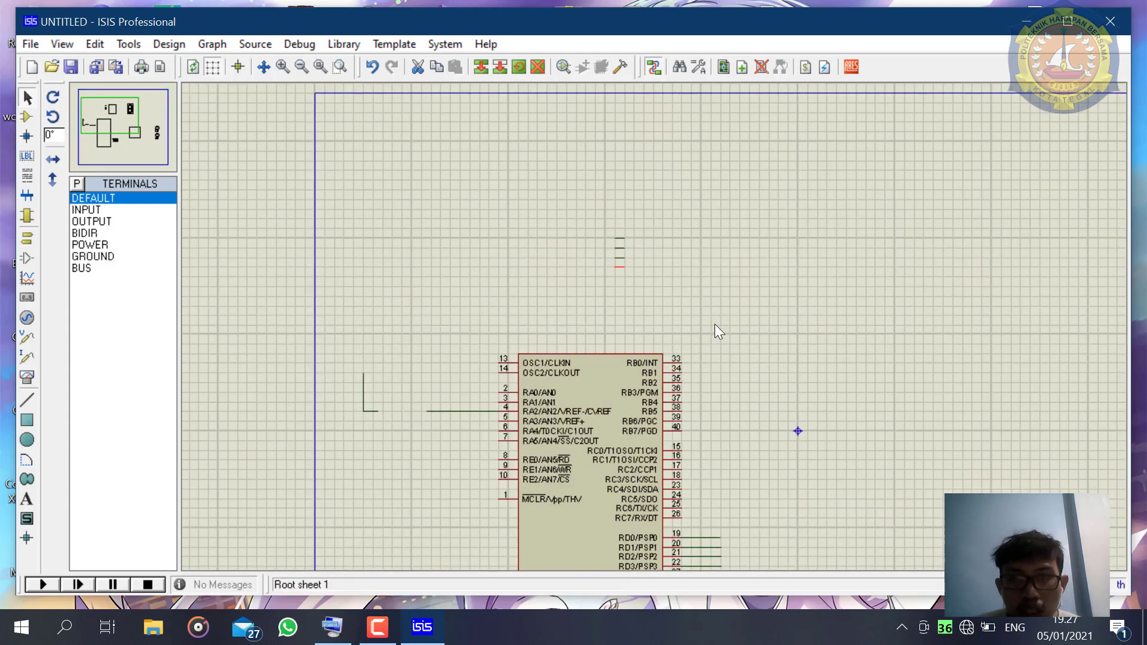
{"action": "scroll", "coordinate": [747, 305], "scroll_direction": "up", "scroll_amount": 1}
{"action": "scroll", "coordinate": [743, 296], "scroll_direction": "up", "scroll_amount": 2}
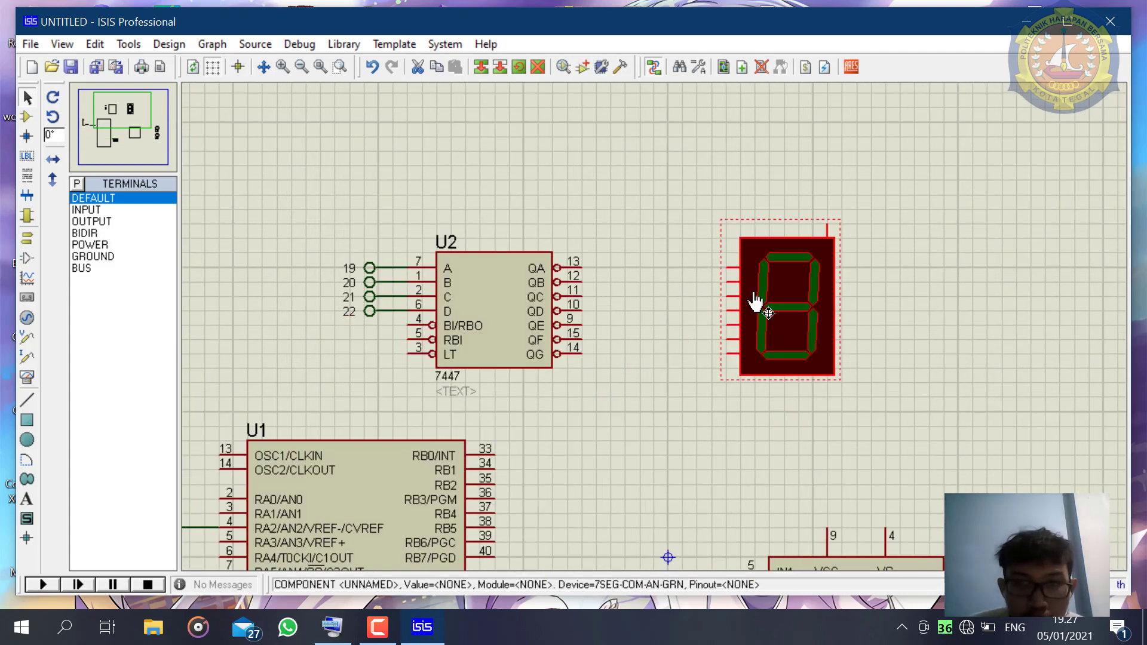
{"action": "left_click_drag", "start_coordinate": [755, 299], "coordinate": [669, 298]}
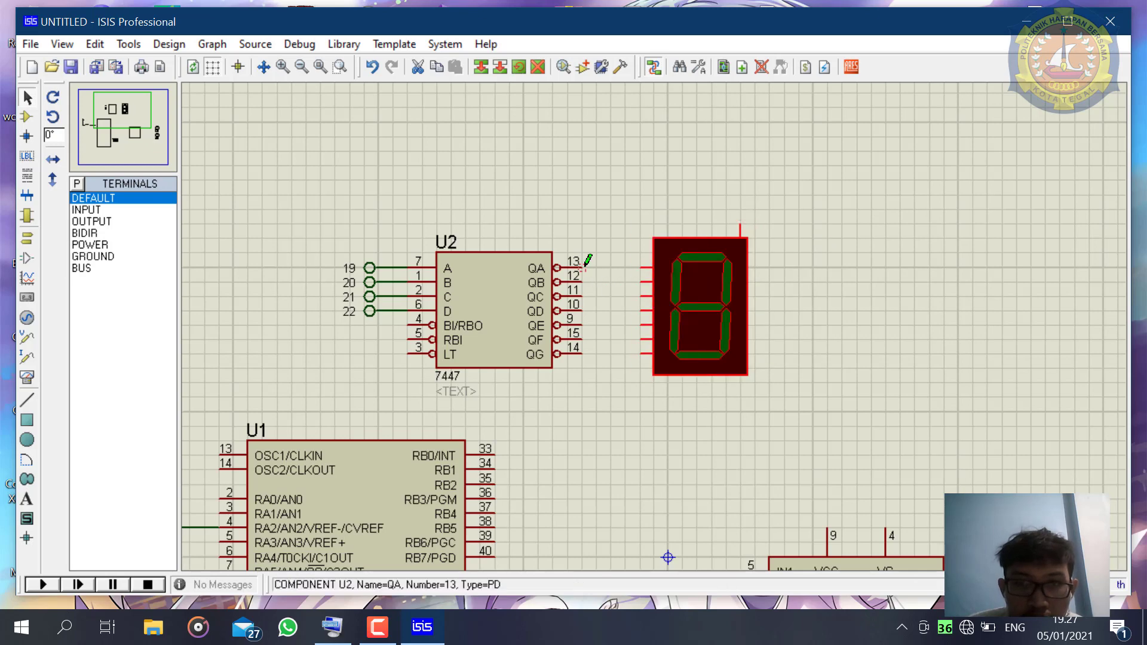
- Wire the 7447's QA, QB, QC and QD outputs to the display's A, B, C and D segment pins
{"action": "left_click", "coordinate": [644, 267]}
{"action": "left_click", "coordinate": [581, 267]}
{"action": "left_click", "coordinate": [581, 281]}
{"action": "left_click", "coordinate": [646, 281]}
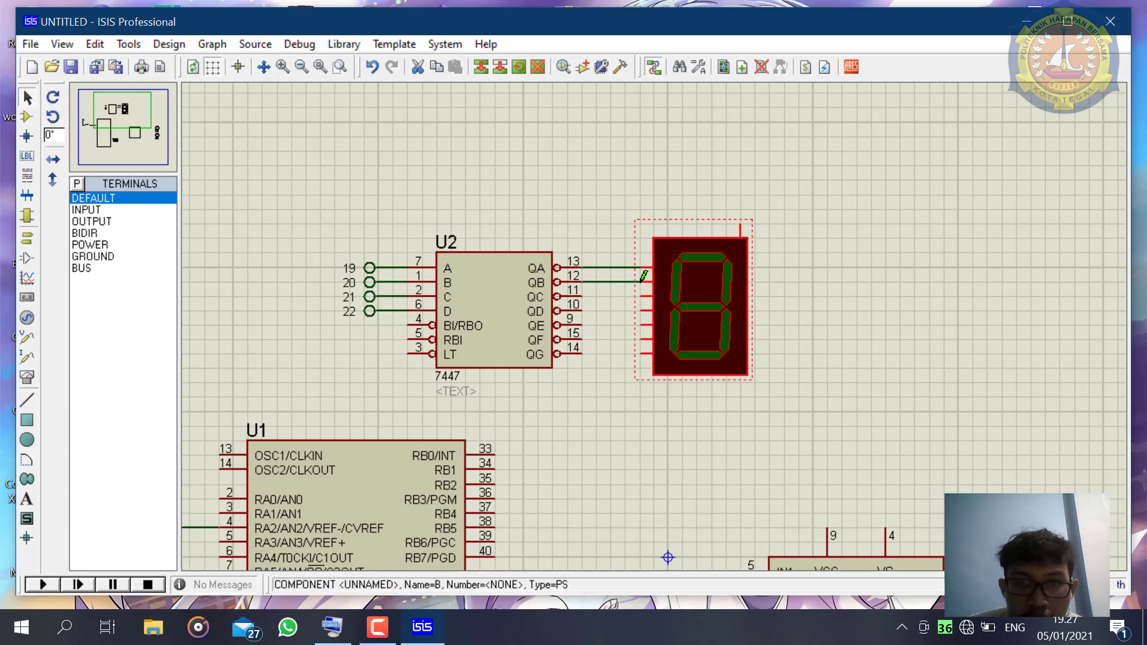
{"action": "left_click", "coordinate": [581, 295]}
{"action": "left_click", "coordinate": [644, 295]}
{"action": "left_click", "coordinate": [582, 310]}
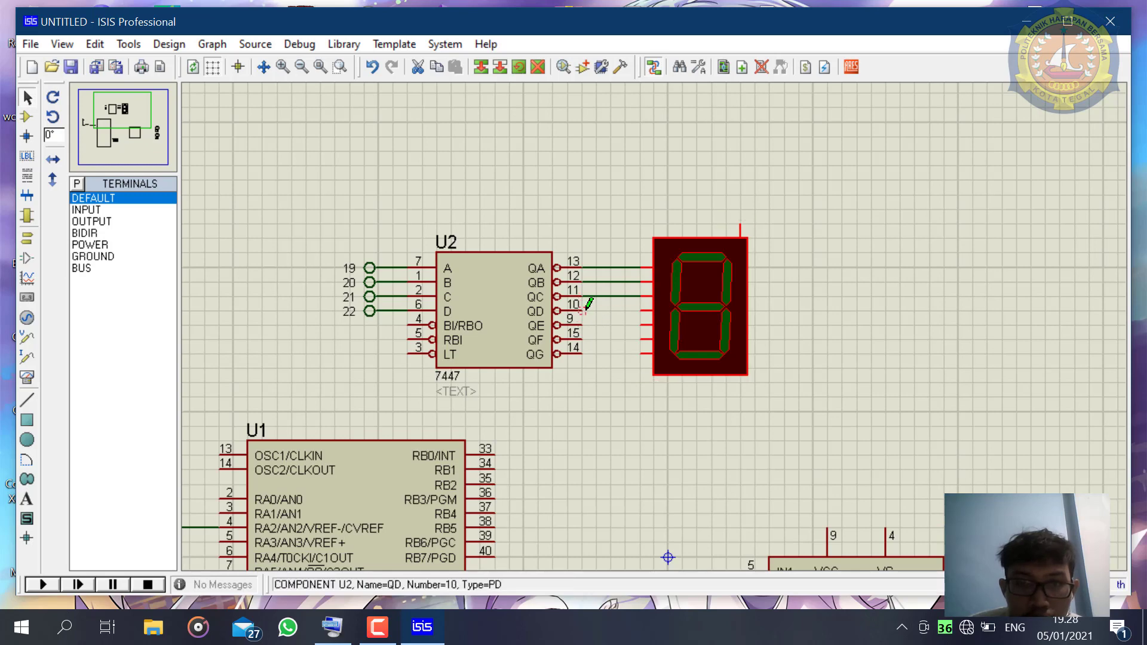
{"action": "left_click", "coordinate": [644, 310]}
- Wire the 7447's QE, QF and QG outputs to the display's remaining three segment pins, E, F and G
{"action": "left_click", "coordinate": [582, 324]}
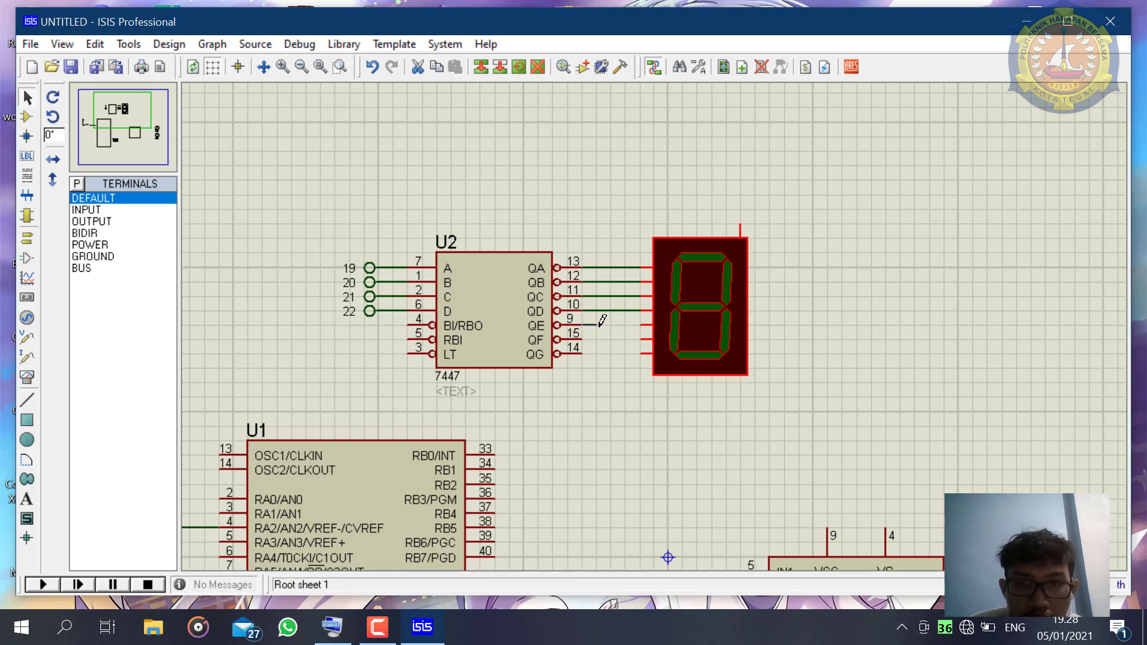
{"action": "left_click", "coordinate": [647, 325]}
{"action": "left_click", "coordinate": [581, 339]}
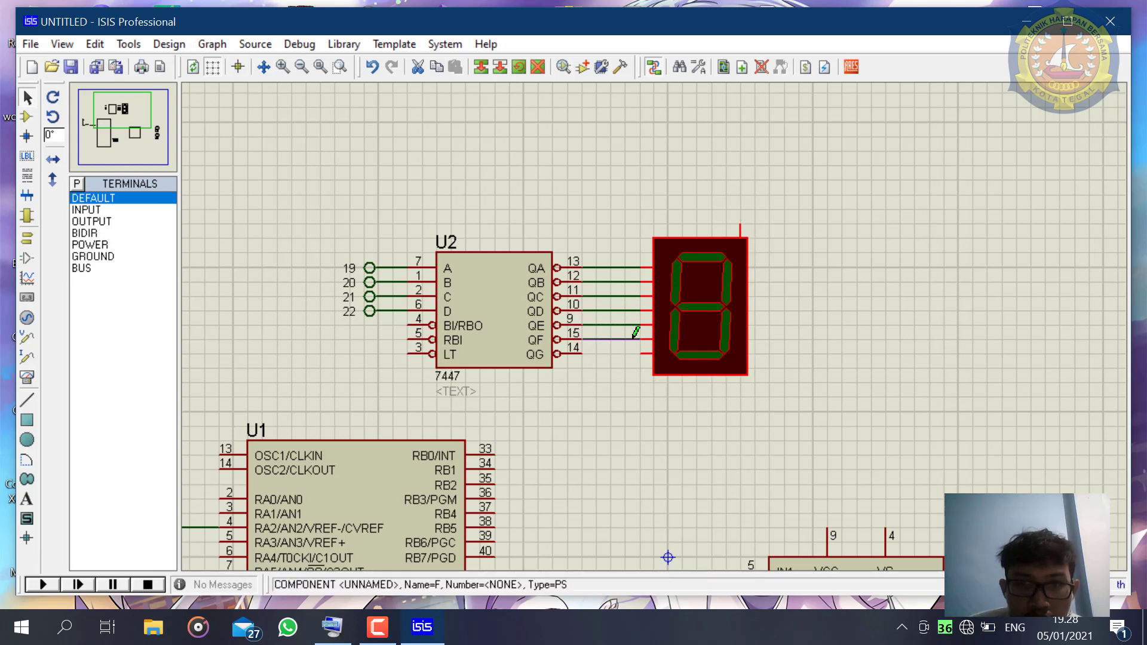
{"action": "left_click", "coordinate": [646, 338]}
{"action": "left_click", "coordinate": [581, 353]}
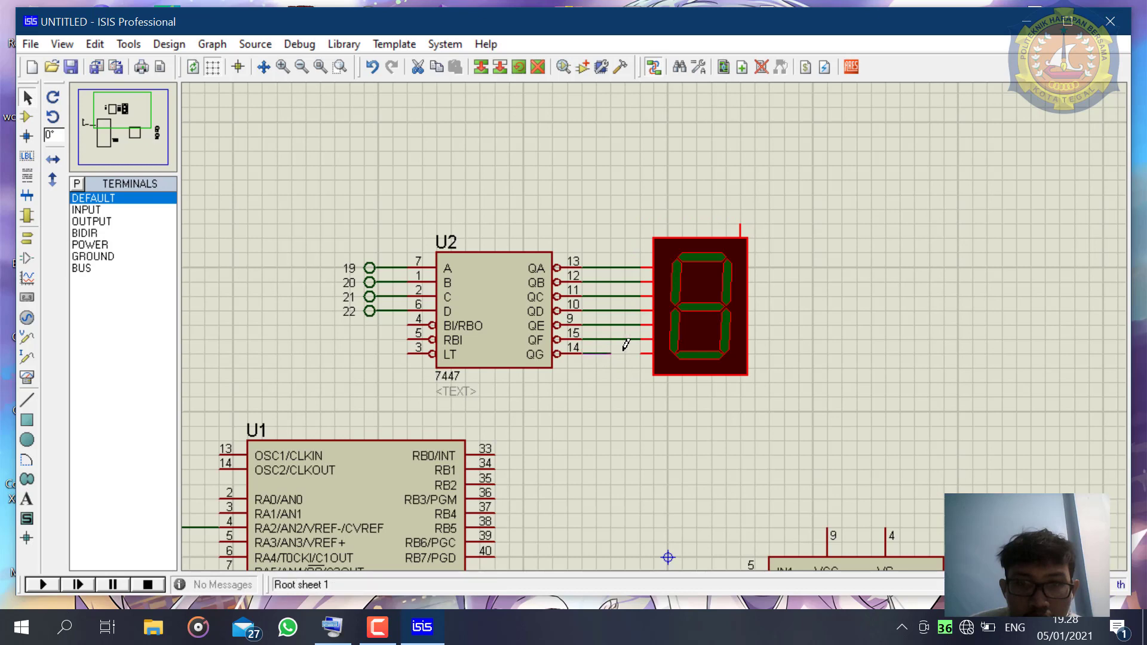
{"action": "left_click", "coordinate": [646, 353]}
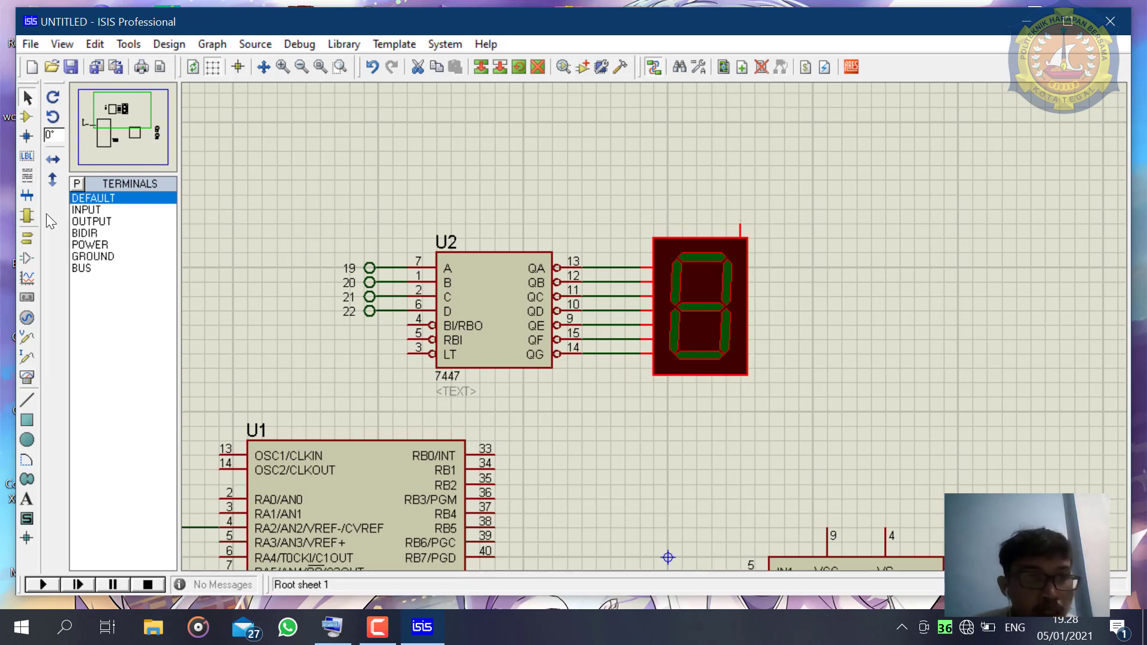
{"action": "left_click", "coordinate": [27, 216]}
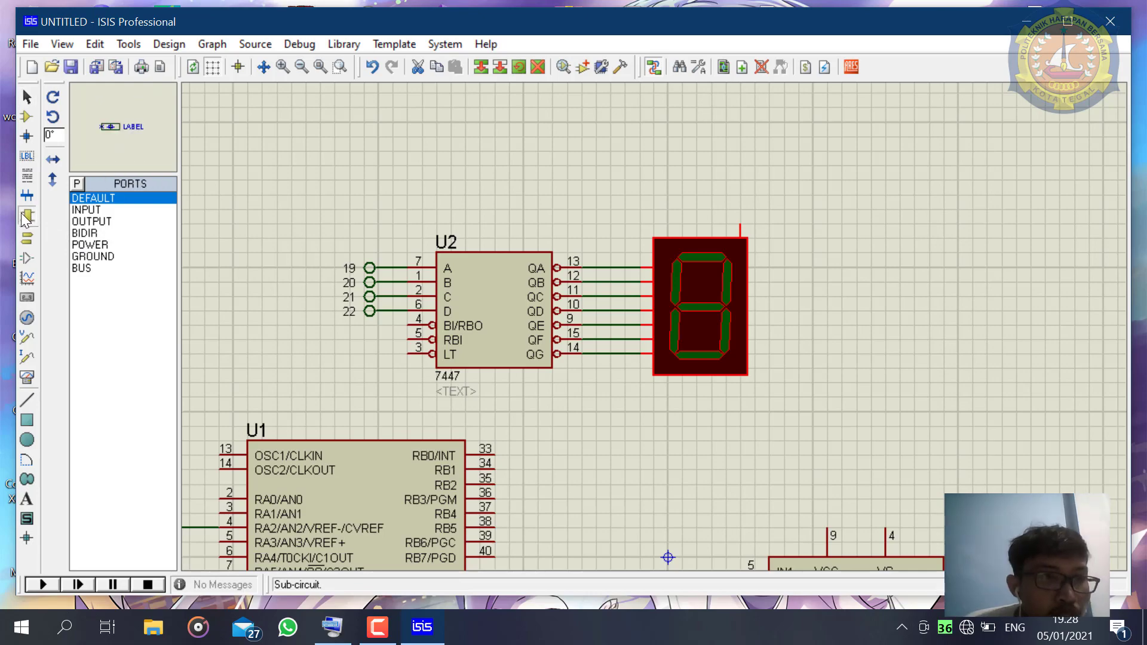
{"action": "left_click", "coordinate": [90, 244]}
{"action": "left_click", "coordinate": [76, 184]}
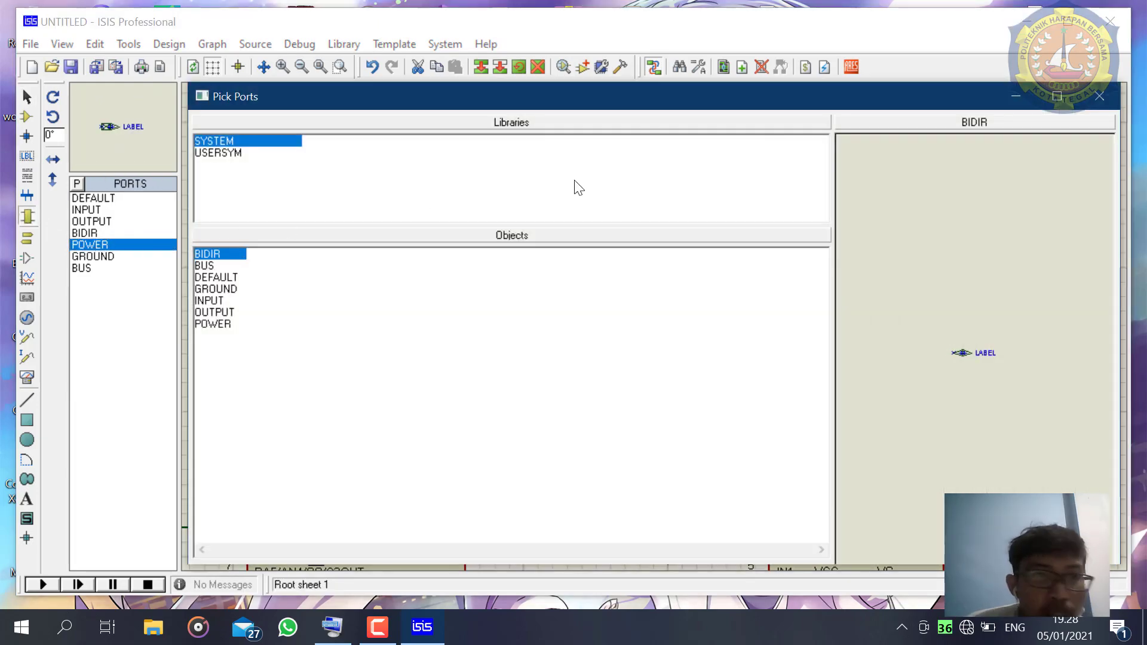
{"action": "left_click", "coordinate": [1099, 97]}
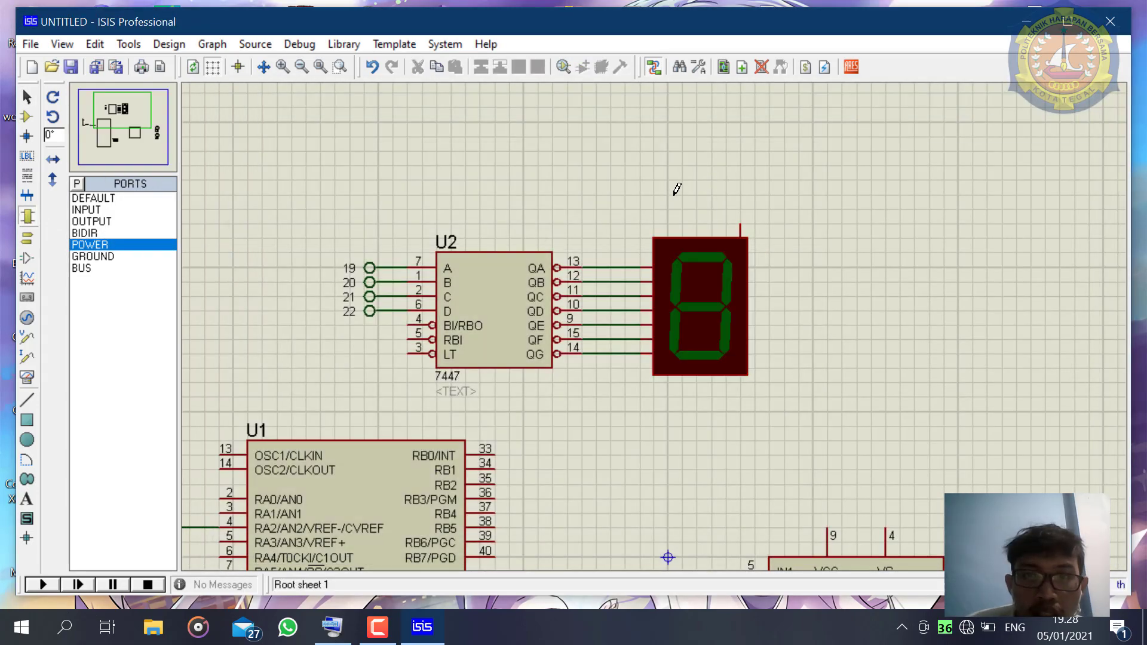
{"action": "left_click", "coordinate": [707, 197]}
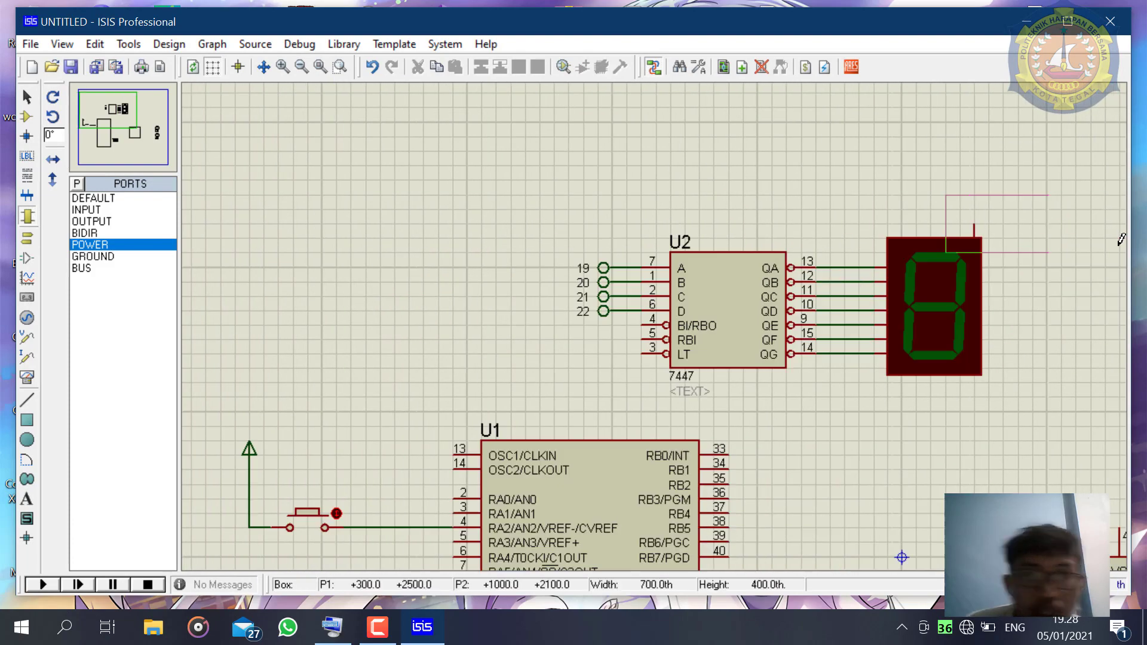
{"action": "key", "text": "Escape"}
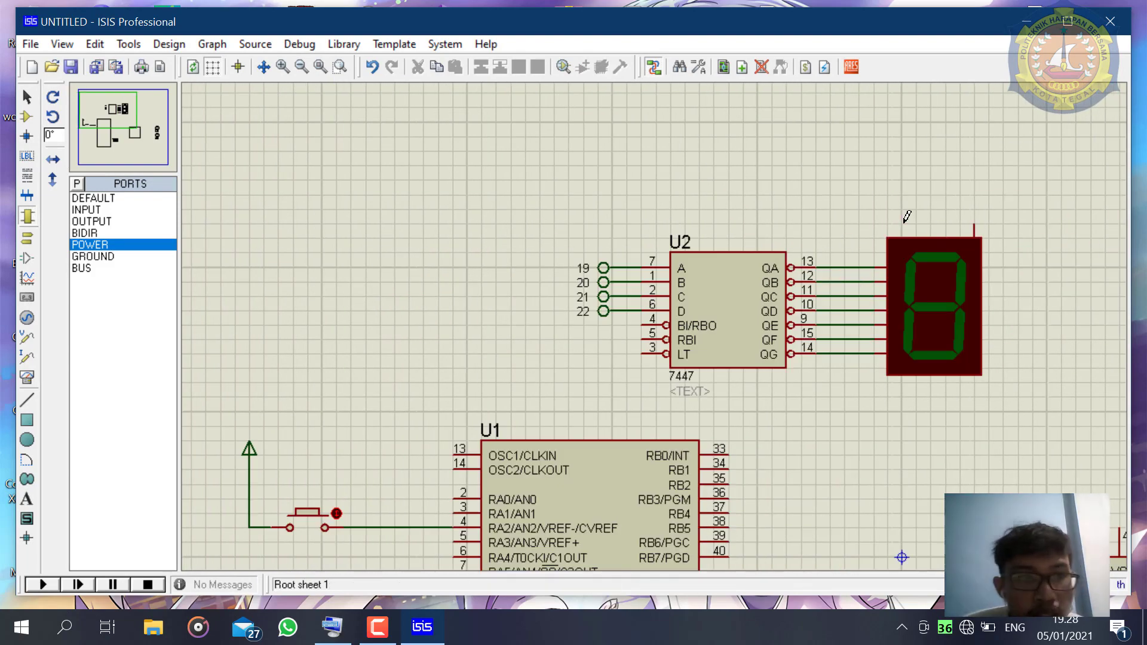
- Place a POWER terminal above the seven-segment display and wire it to the display's COM pin
{"action": "left_click", "coordinate": [30, 233]}
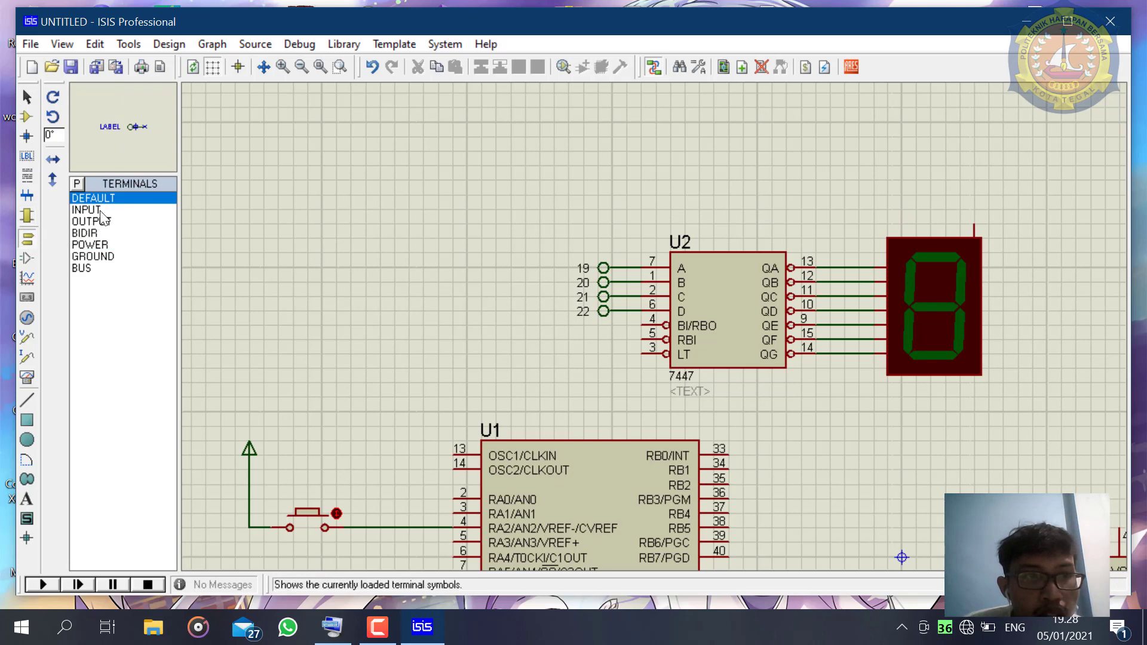
{"action": "left_click", "coordinate": [96, 244]}
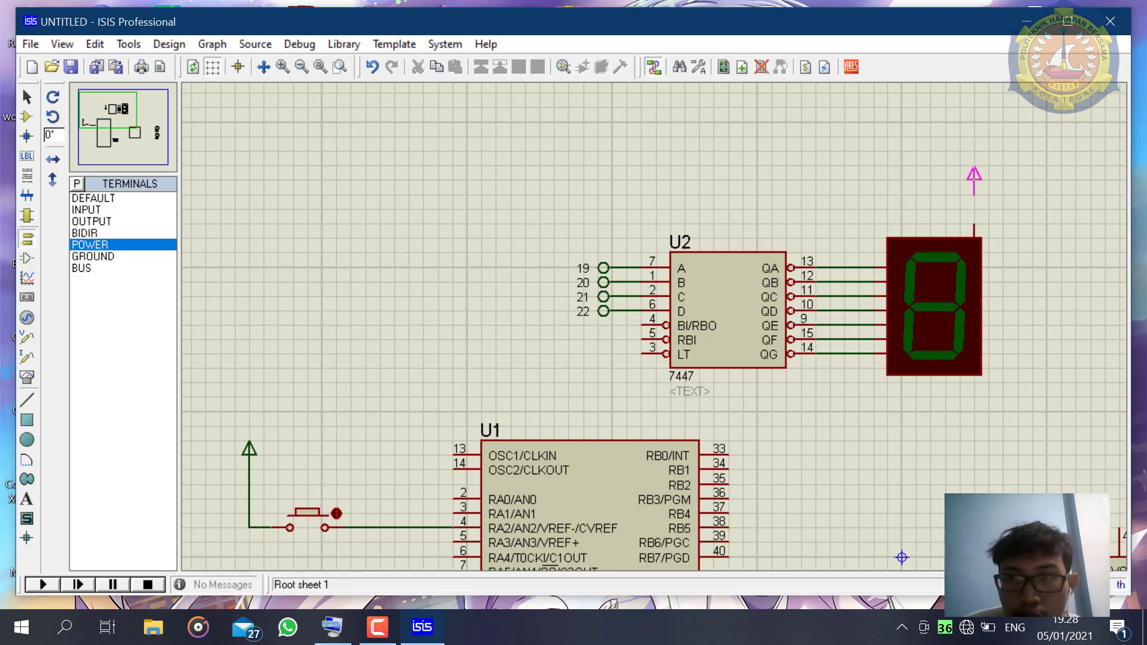
{"action": "left_click", "coordinate": [973, 190]}
{"action": "left_click", "coordinate": [974, 197]}
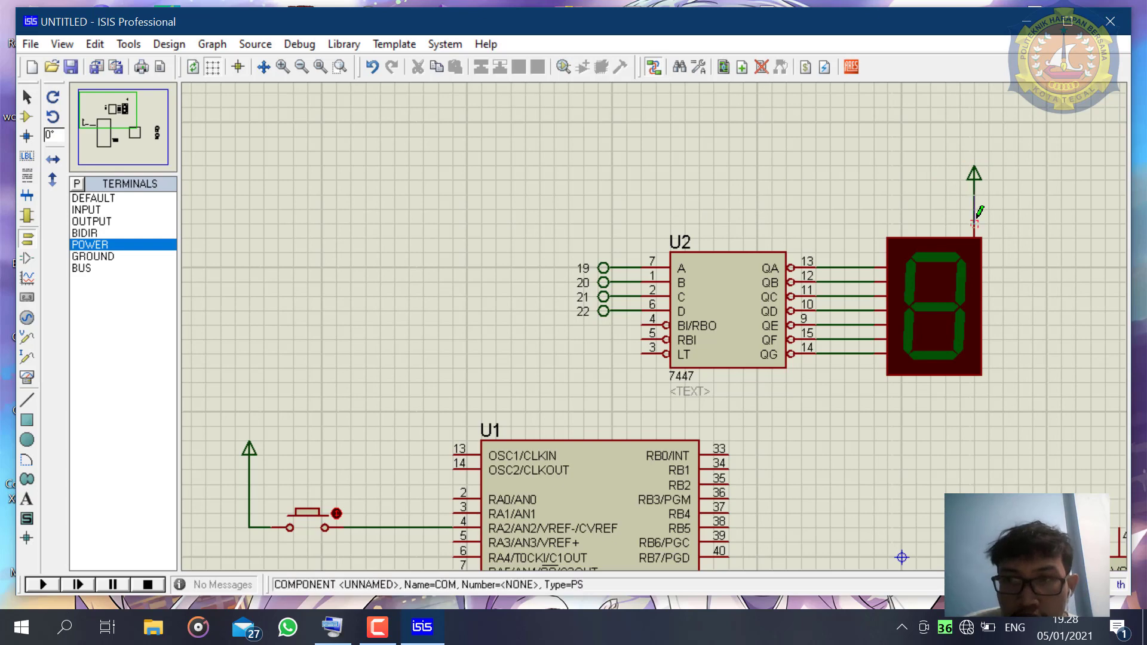
{"action": "left_click", "coordinate": [976, 226]}
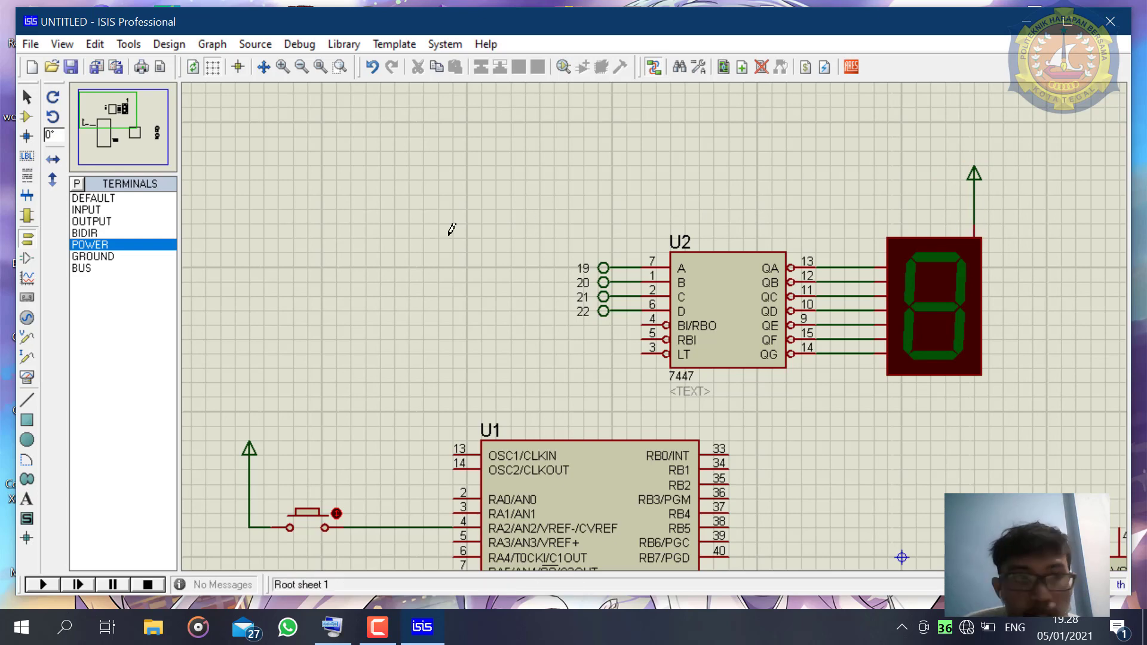
- Place four DEFAULT terminals in a column beside the PIC16F877A's RC0 to RC3 pins
{"action": "left_click", "coordinate": [119, 202]}
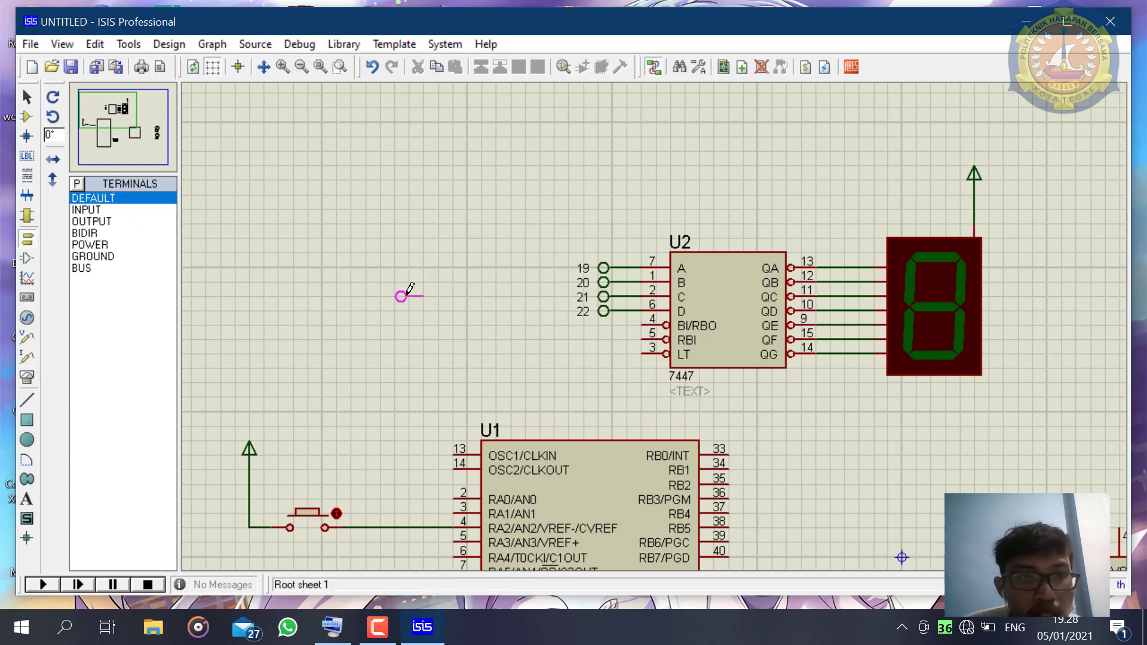
{"action": "scroll", "coordinate": [725, 464], "scroll_direction": "down", "scroll_amount": 3}
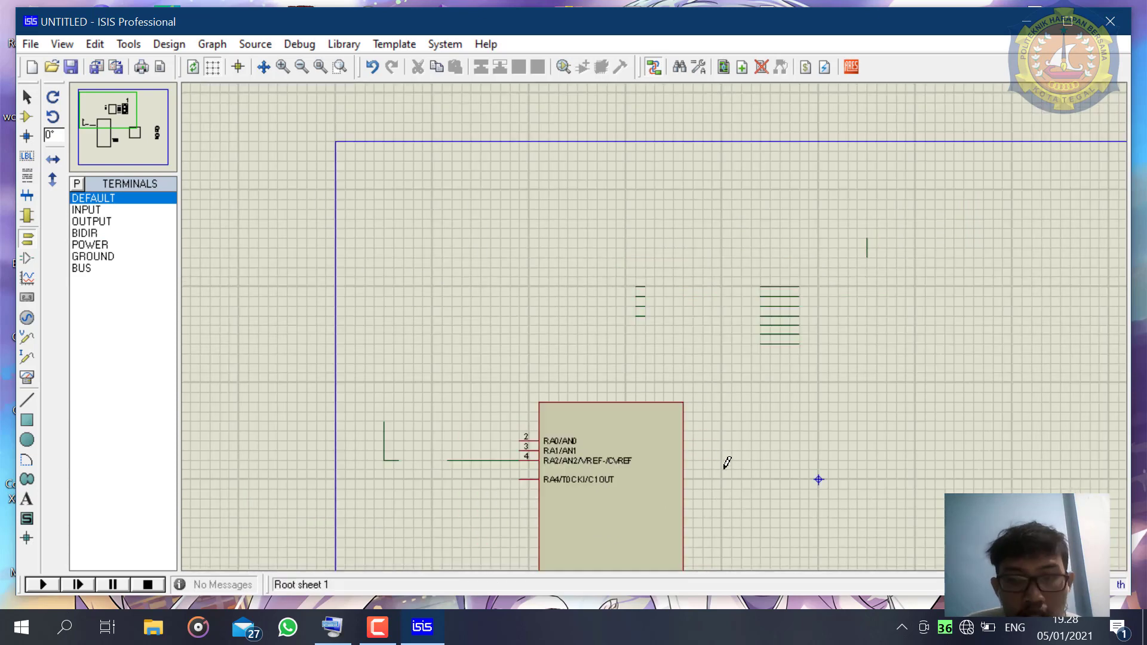
{"action": "scroll", "coordinate": [608, 274], "scroll_direction": "up", "scroll_amount": 1}
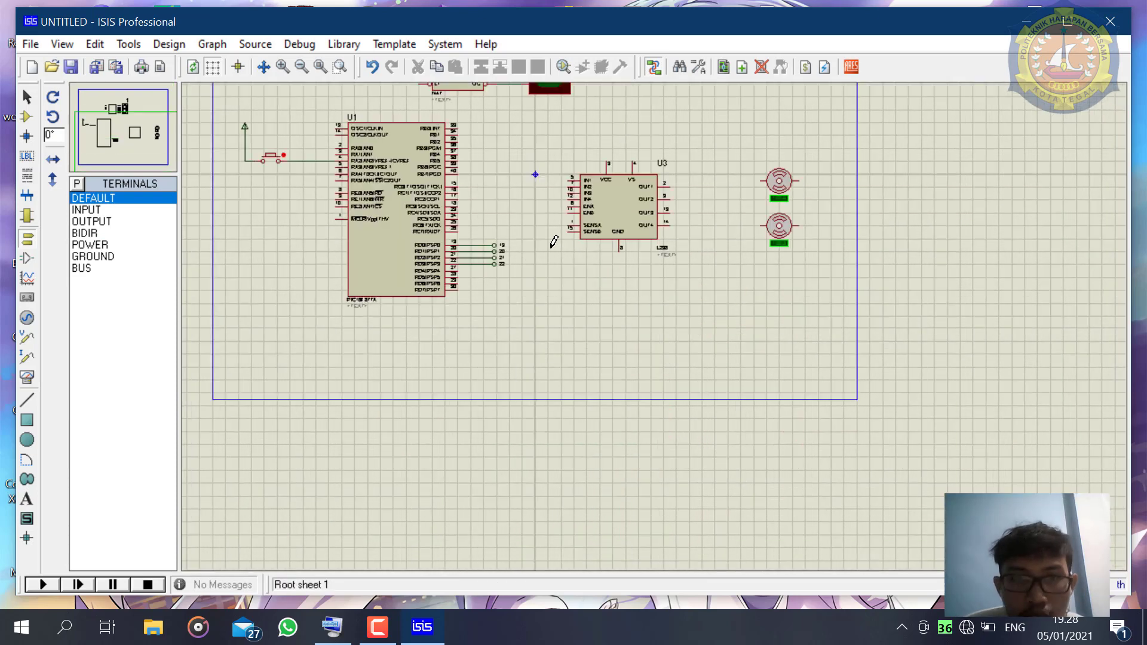
{"action": "scroll", "coordinate": [554, 241], "scroll_direction": "up", "scroll_amount": 1}
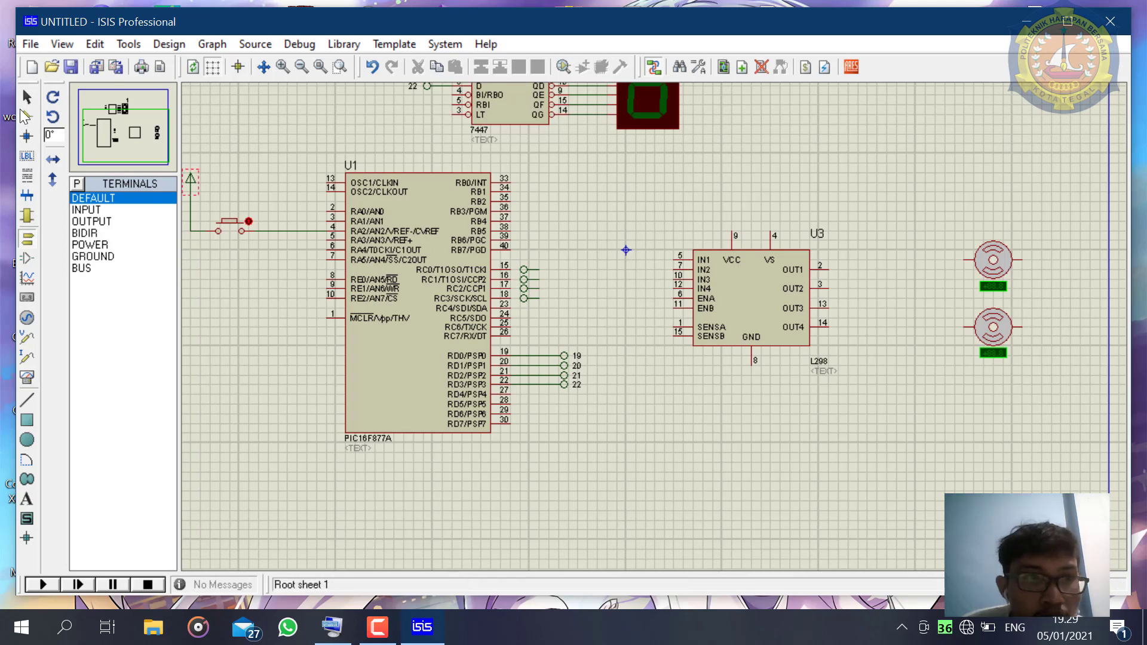
- Flip the four new terminals horizontally as a group so their leads face the RC0 to RC3 pins
{"action": "left_click_drag", "start_coordinate": [539, 260], "coordinate": [522, 311]}
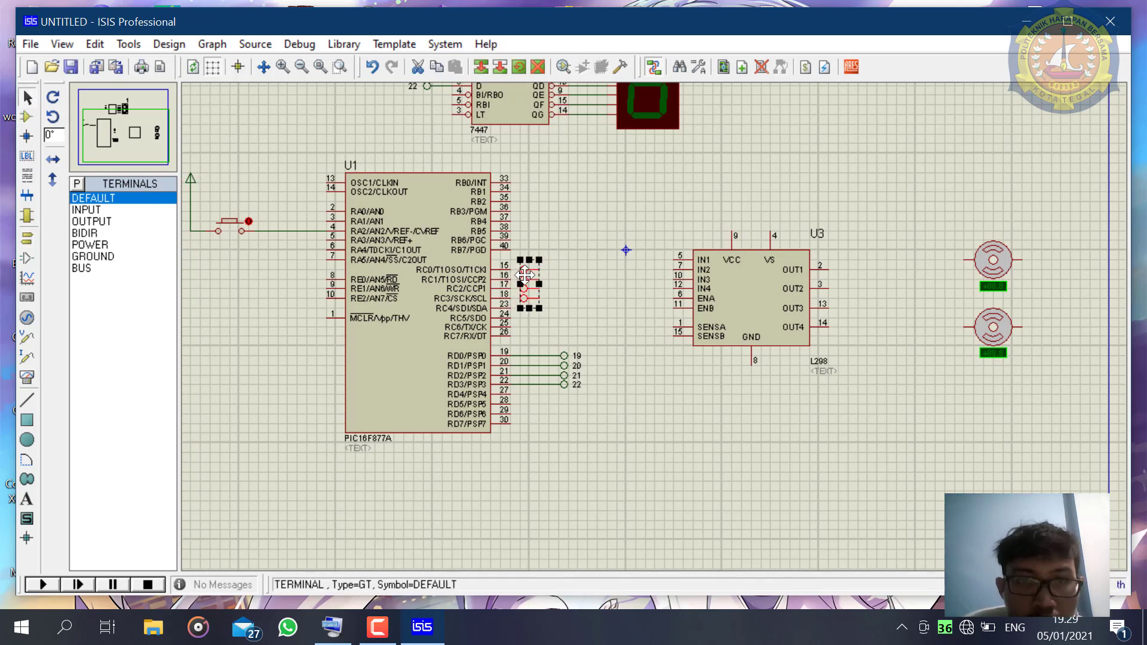
{"action": "right_click", "coordinate": [538, 274]}
{"action": "left_click", "coordinate": [601, 344]}
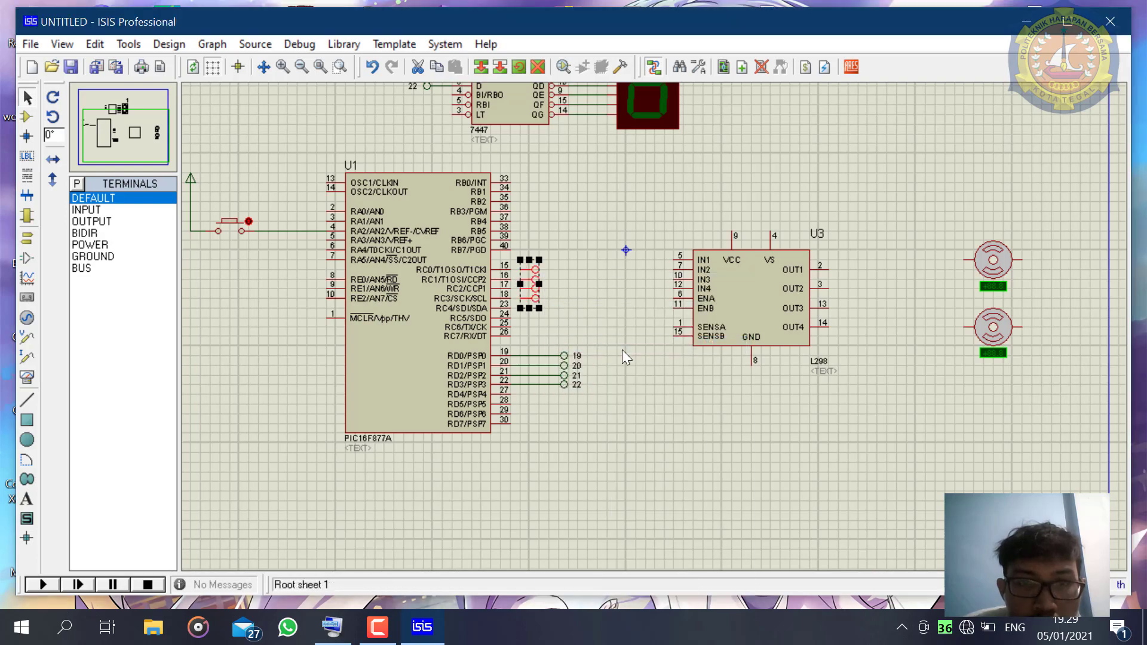
{"action": "scroll", "coordinate": [551, 285], "scroll_direction": "up", "scroll_amount": 1}
{"action": "left_click", "coordinate": [633, 316]}
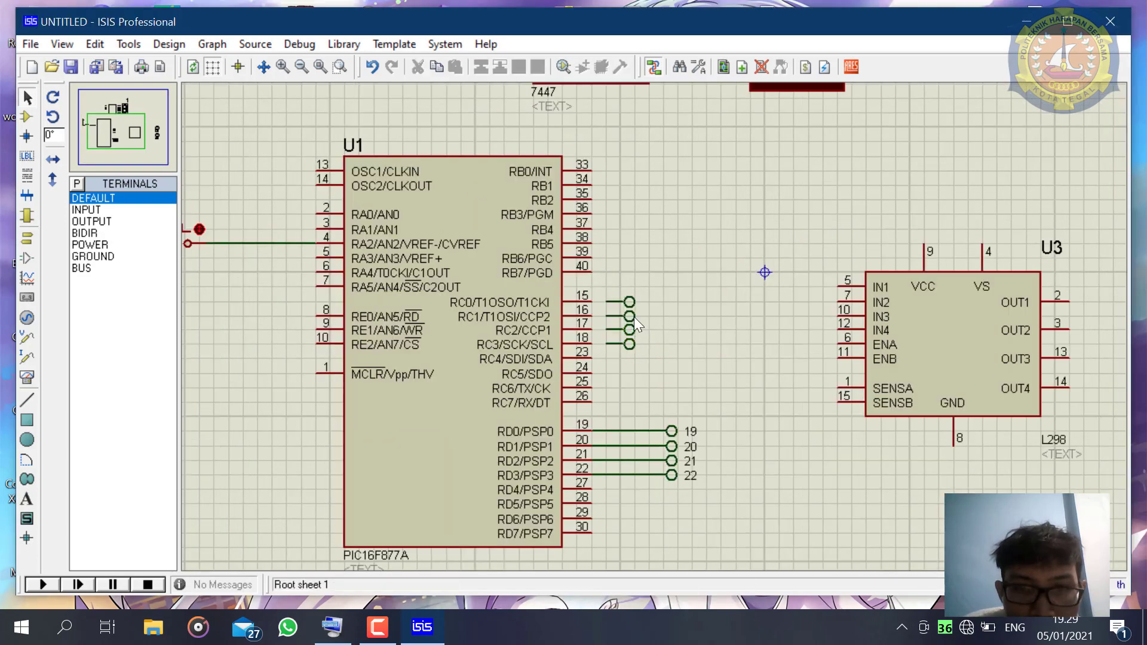
- Wire the four terminals to the PIC16F877A's RC0, RC1, RC2 and RC3 pins
{"action": "left_click", "coordinate": [600, 299]}
{"action": "left_click", "coordinate": [591, 295]}
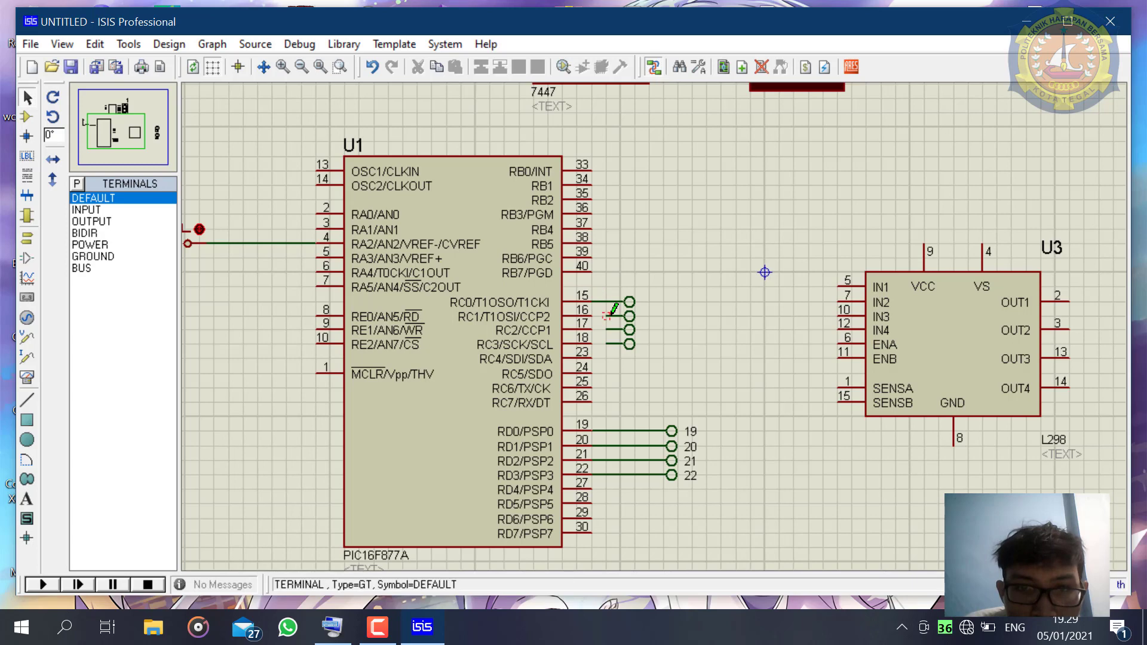
{"action": "left_click", "coordinate": [606, 330]}
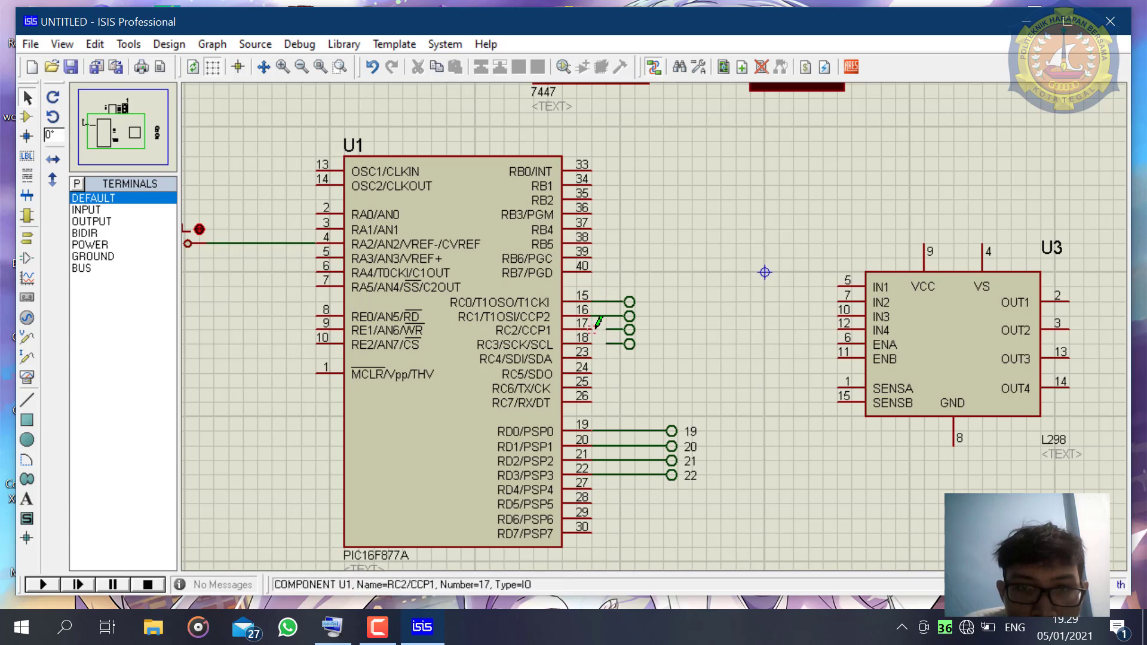
{"action": "left_click", "coordinate": [592, 330]}
{"action": "left_click", "coordinate": [606, 344]}
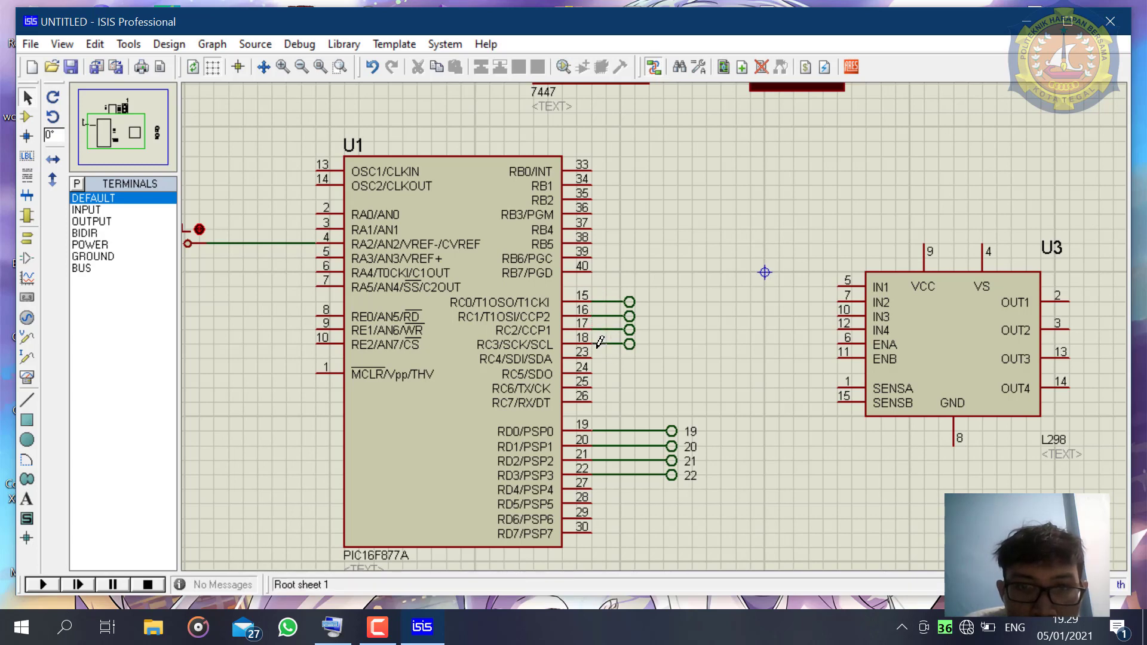
{"action": "left_click", "coordinate": [592, 344]}
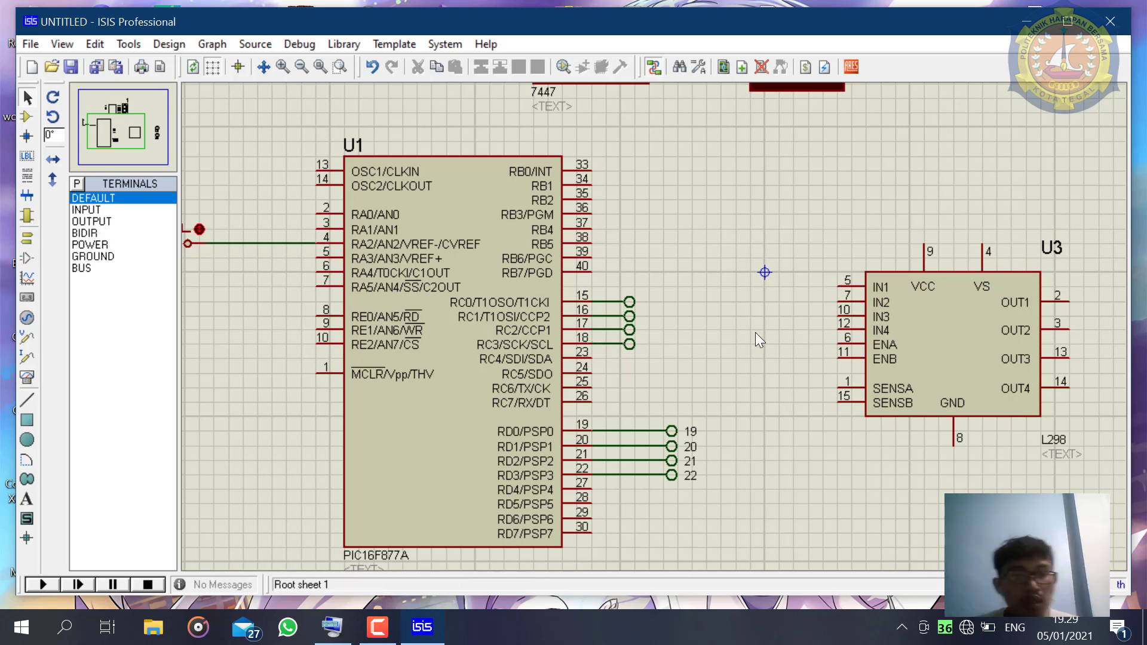
- Label the terminals on RC0, RC1, RC2 and RC3 as 15, 16, 17 and 18 respectively
{"action": "double_click", "coordinate": [625, 305]}
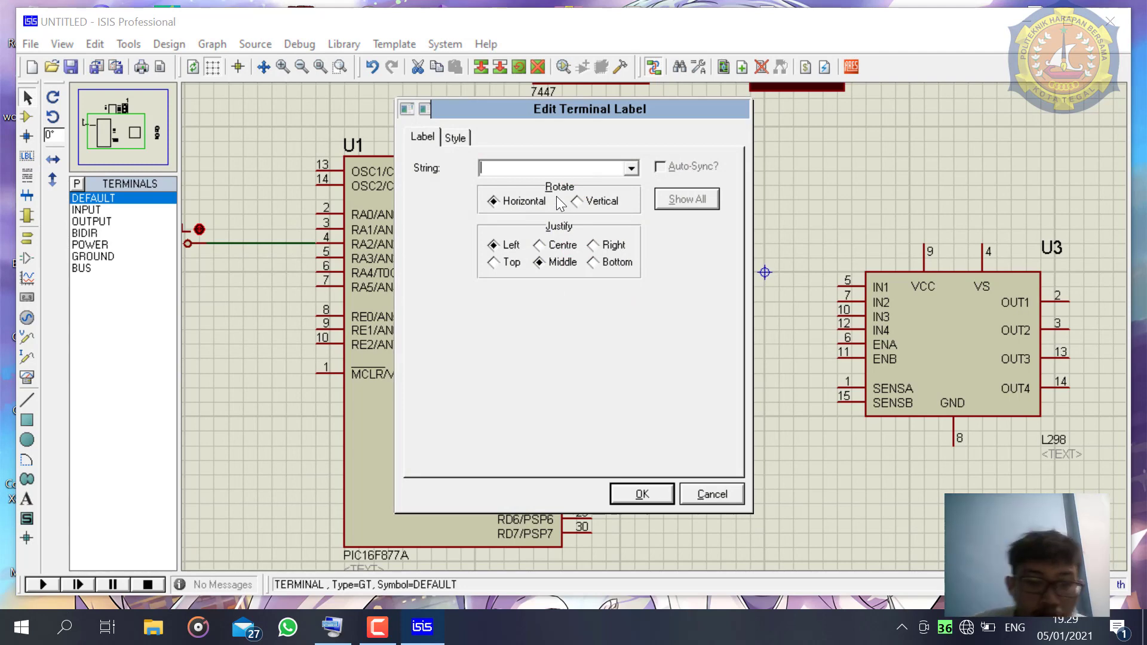
{"action": "type", "text": "15"}
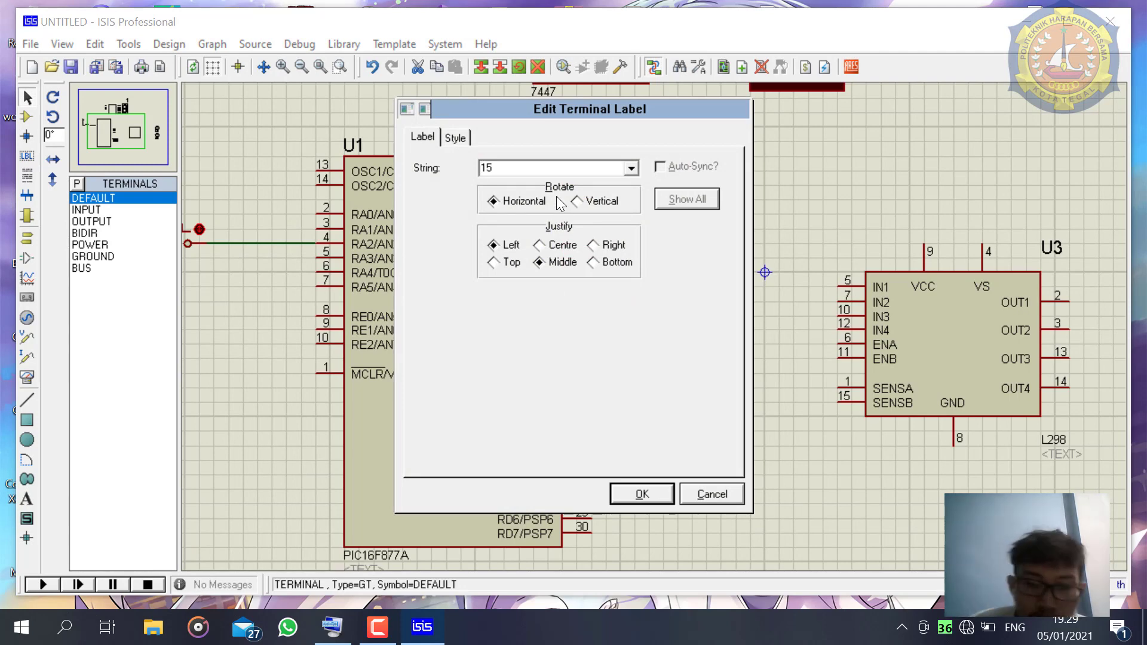
{"action": "key", "text": "Return"}
{"action": "double_click", "coordinate": [629, 316]}
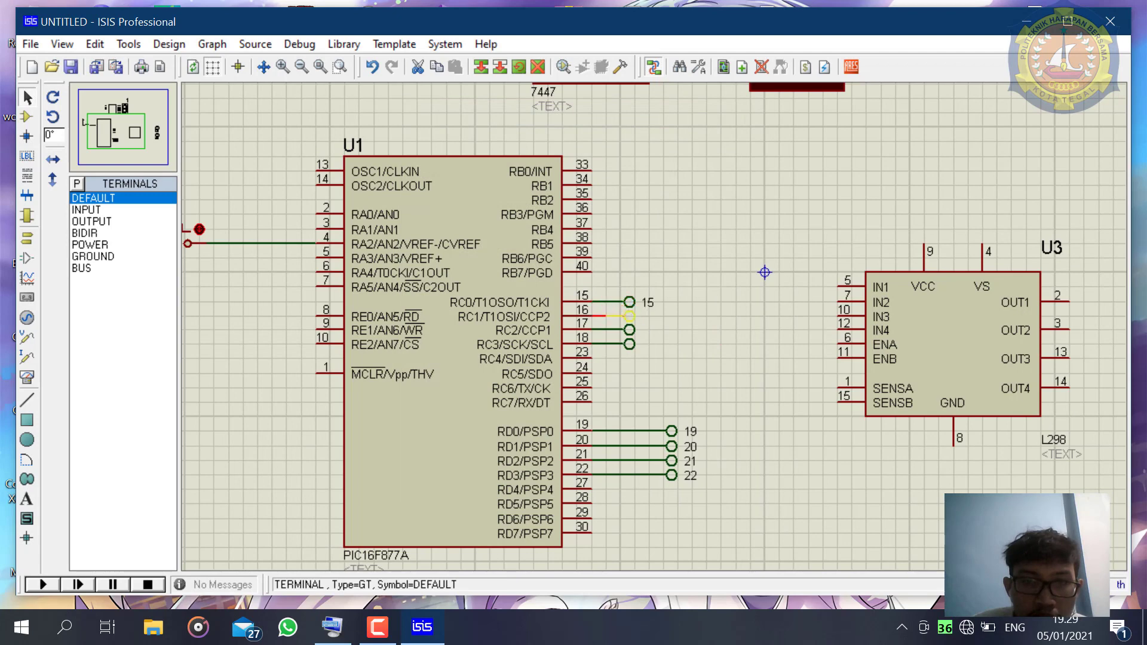
{"action": "type", "text": "16"}
{"action": "key", "text": "Return"}
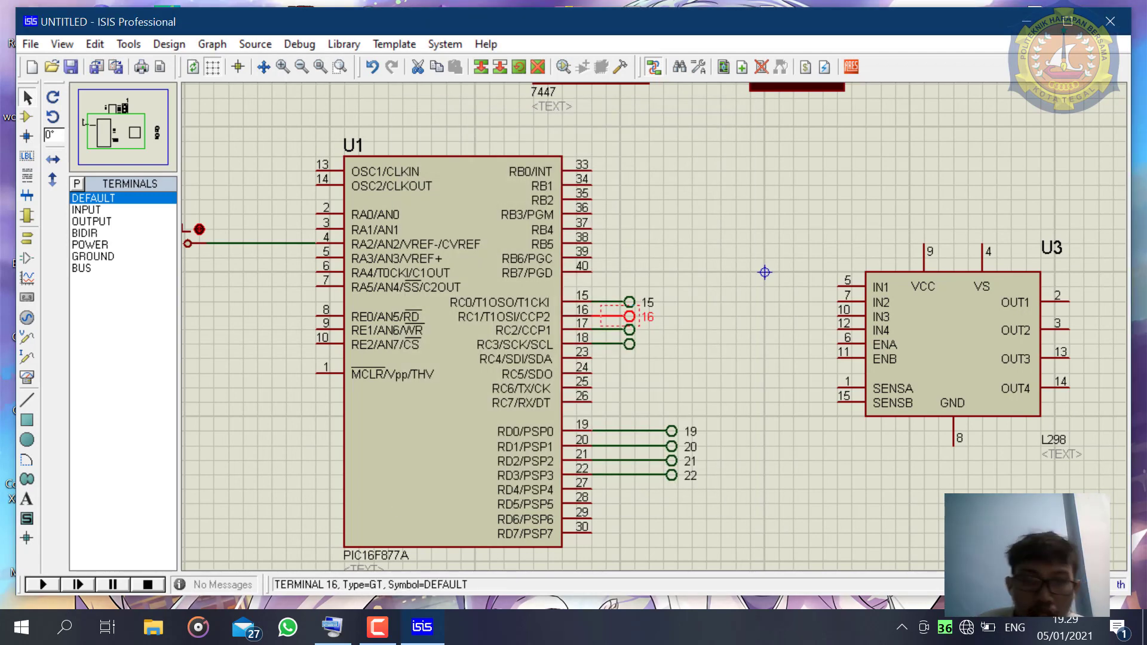
{"action": "double_click", "coordinate": [635, 328]}
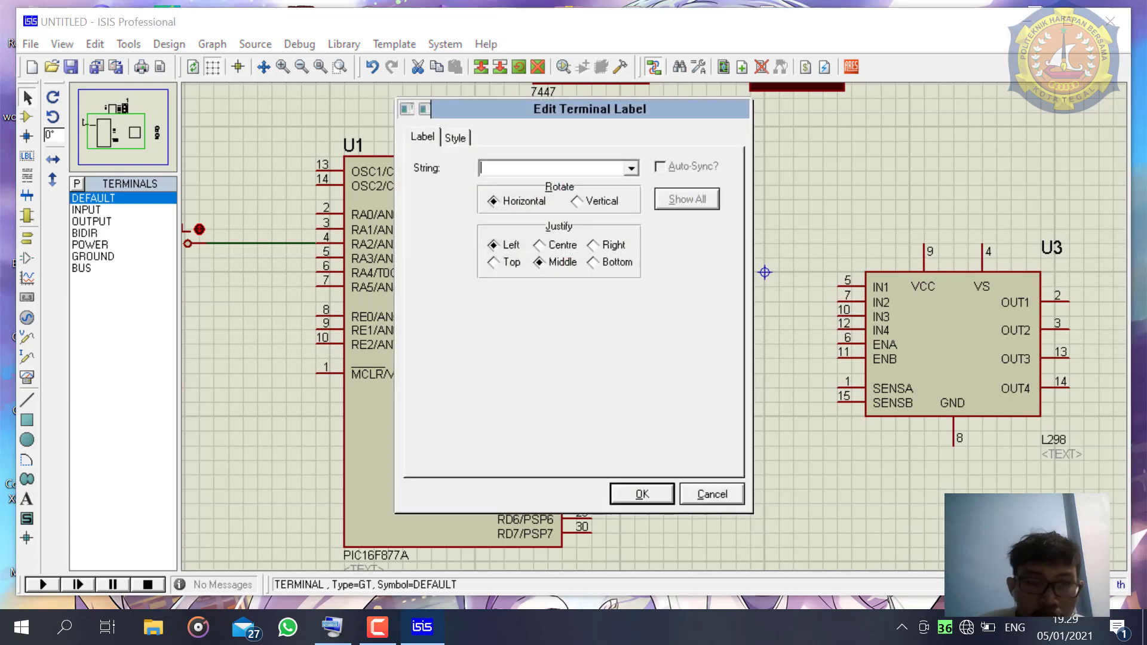
{"action": "key", "text": "Return"}
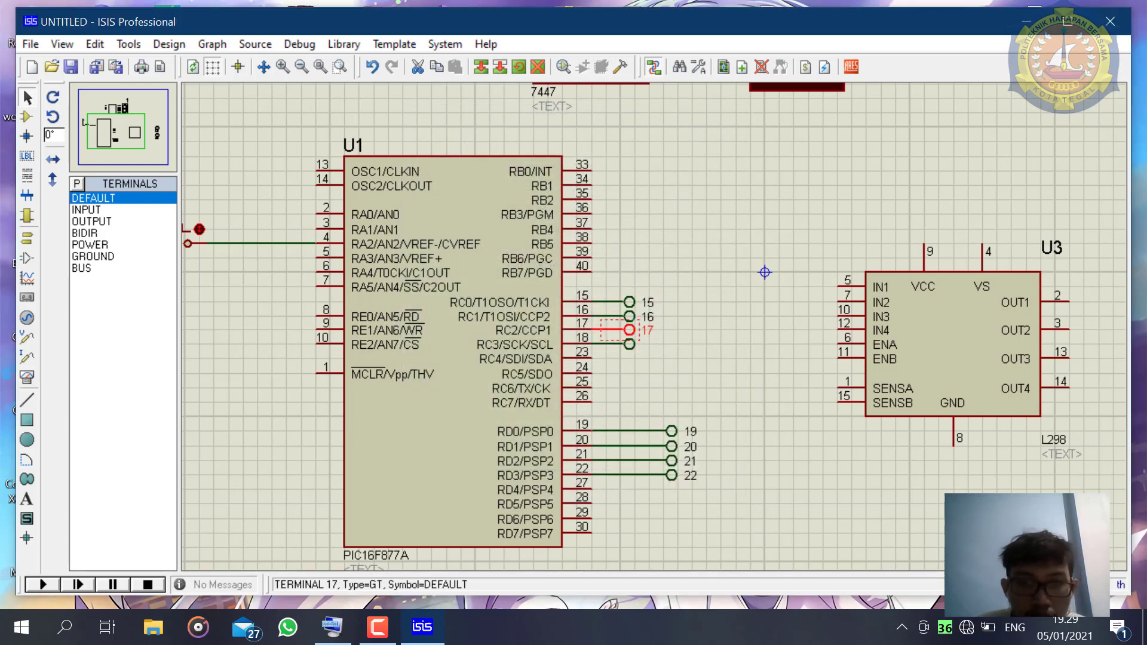
{"action": "left_click", "coordinate": [632, 346]}
{"action": "double_click", "coordinate": [632, 345]}
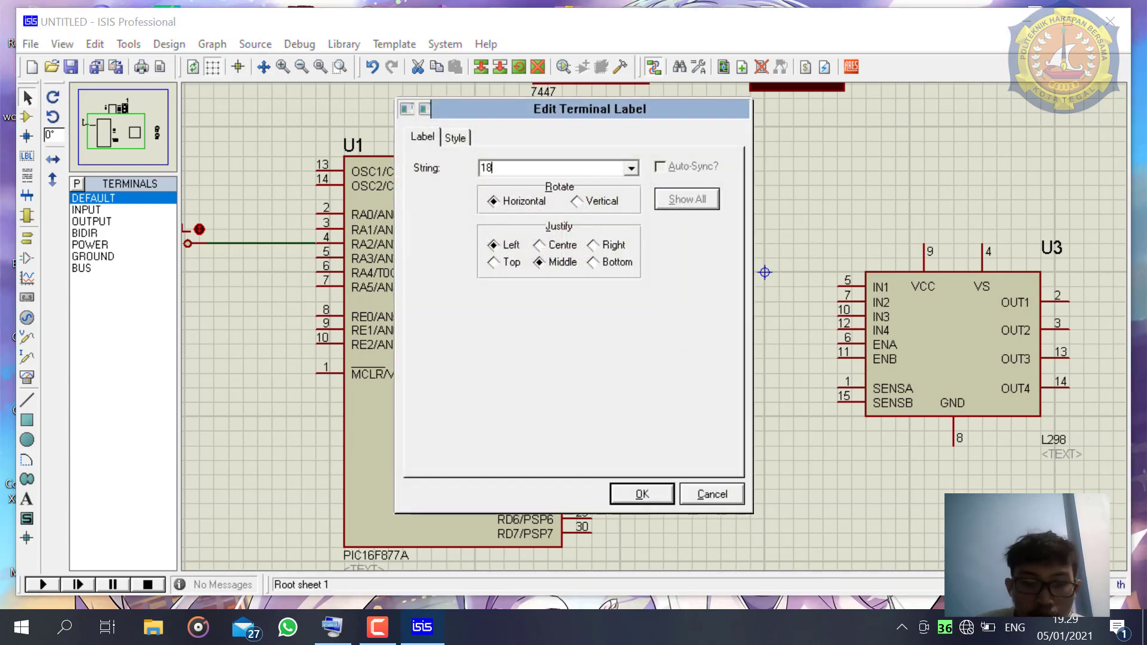
{"action": "key", "text": "Return"}
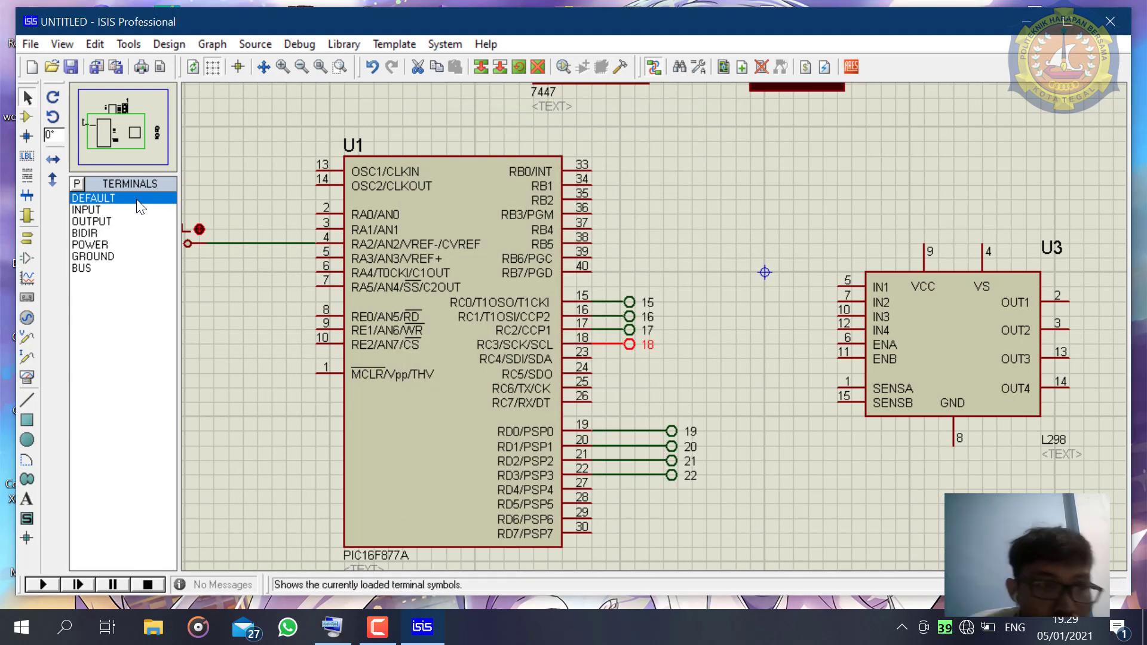
- Place four DEFAULT terminals beside the L298's IN1 to IN4 pins and wire each terminal to its pin
{"action": "left_click", "coordinate": [138, 197]}
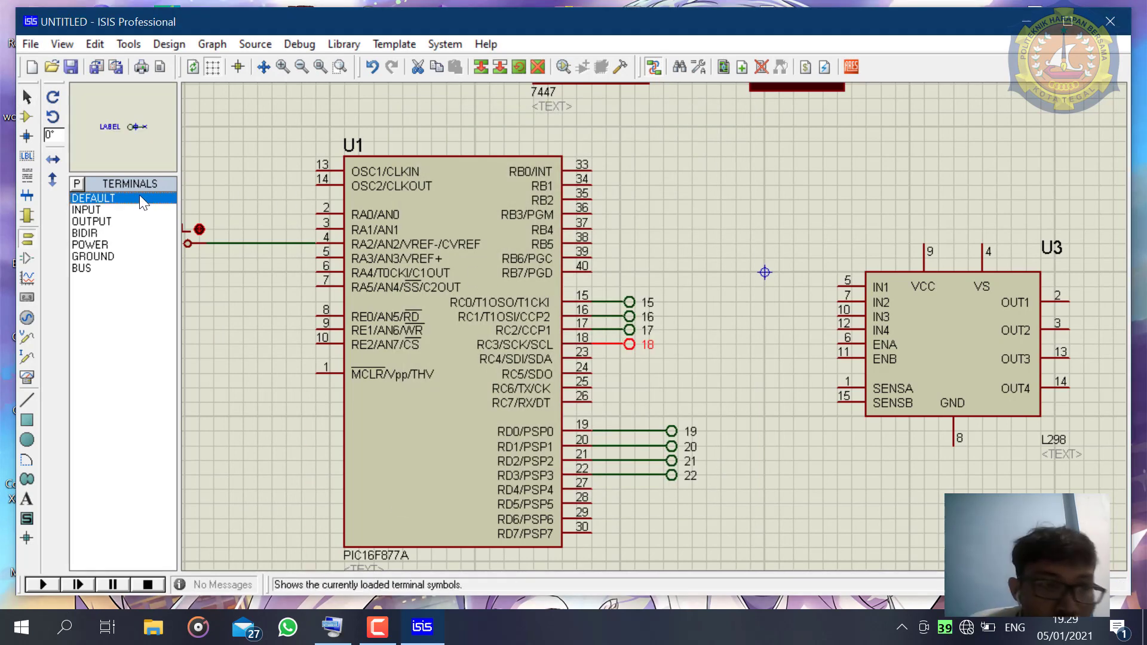
{"action": "left_click", "coordinate": [804, 292]}
{"action": "left_click", "coordinate": [820, 283]}
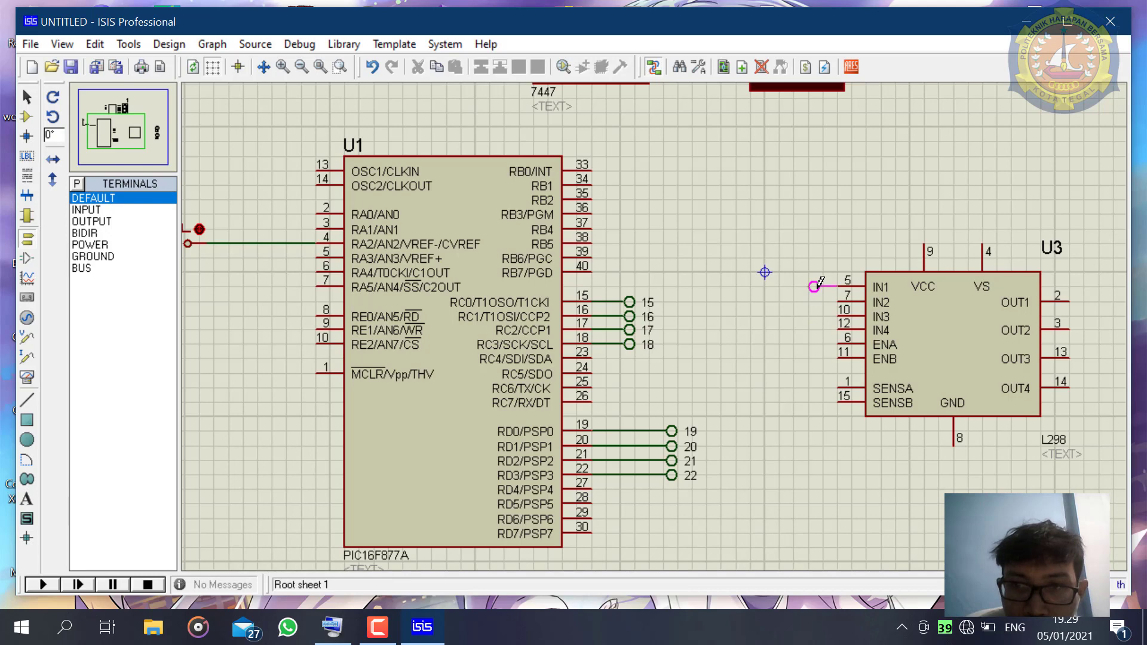
{"action": "left_click", "coordinate": [822, 286]}
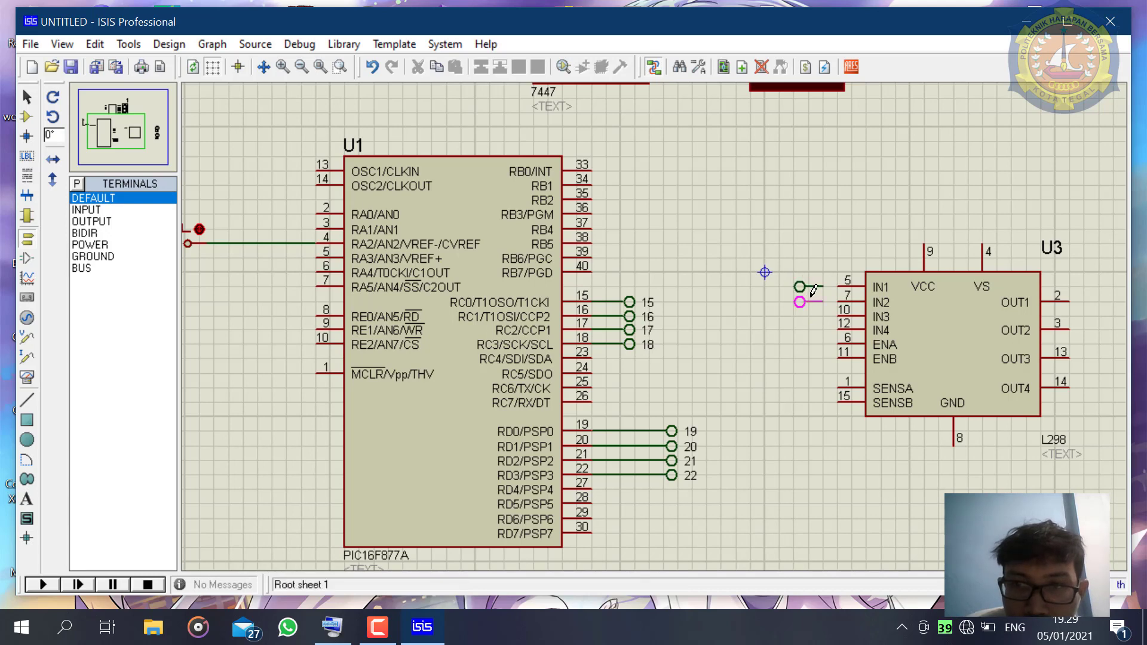
{"action": "left_click", "coordinate": [813, 301]}
{"action": "left_click", "coordinate": [812, 317]}
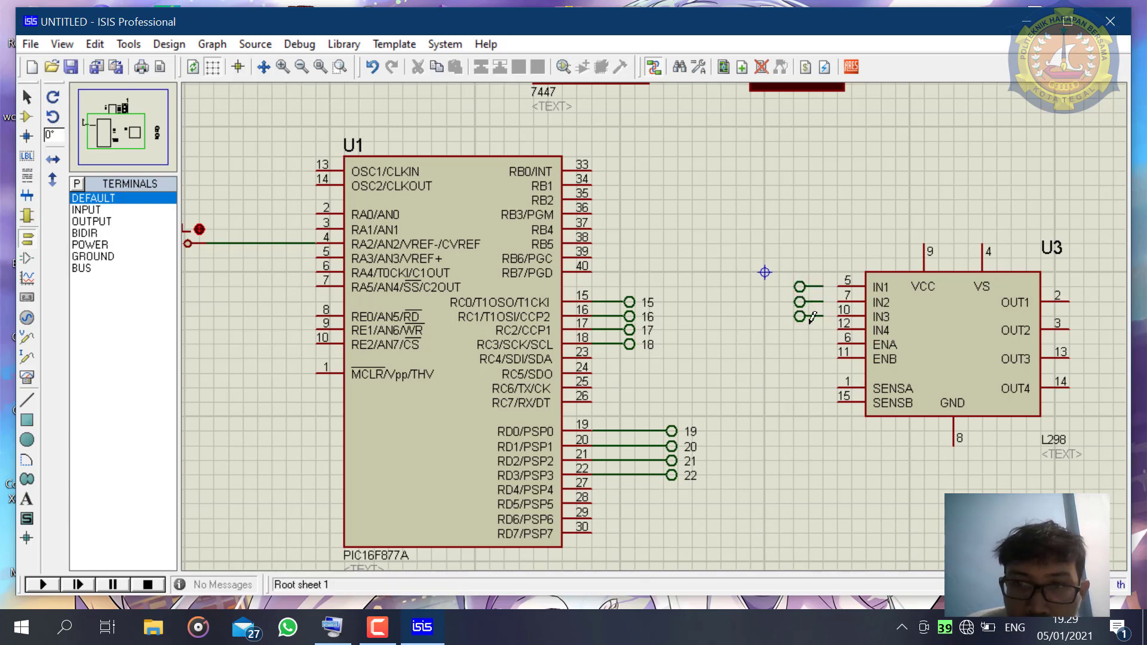
{"action": "left_click", "coordinate": [813, 330]}
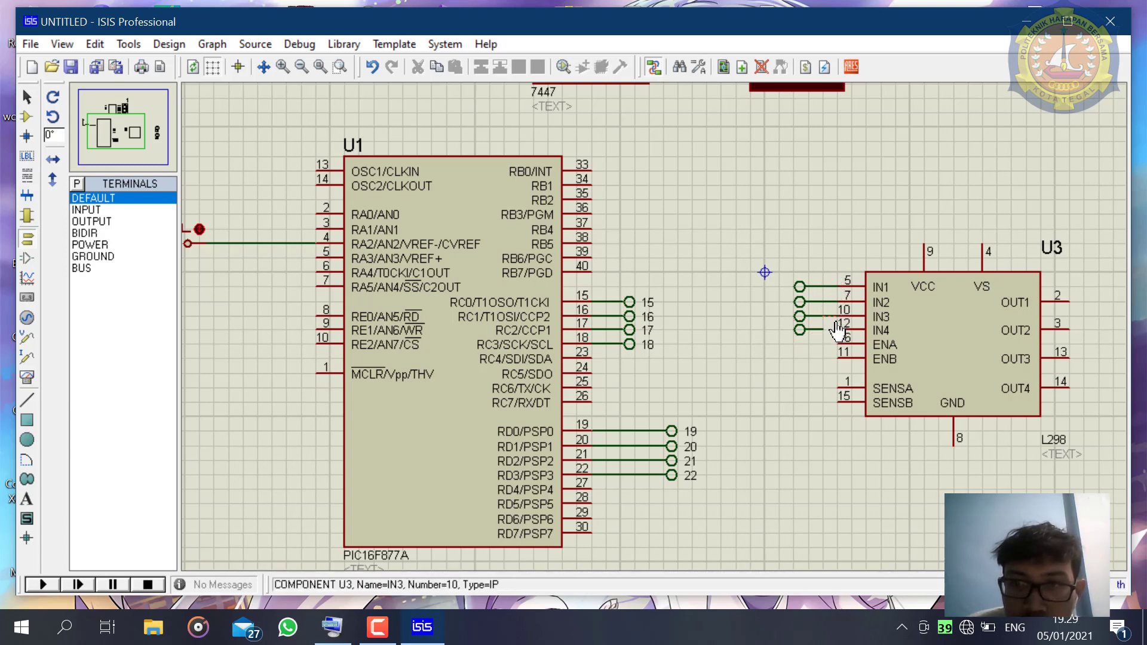
- Label the terminals on the L298's IN1, IN2, IN3 and IN4 as 15, 16, 17 and 18 respectively
{"action": "double_click", "coordinate": [812, 294]}
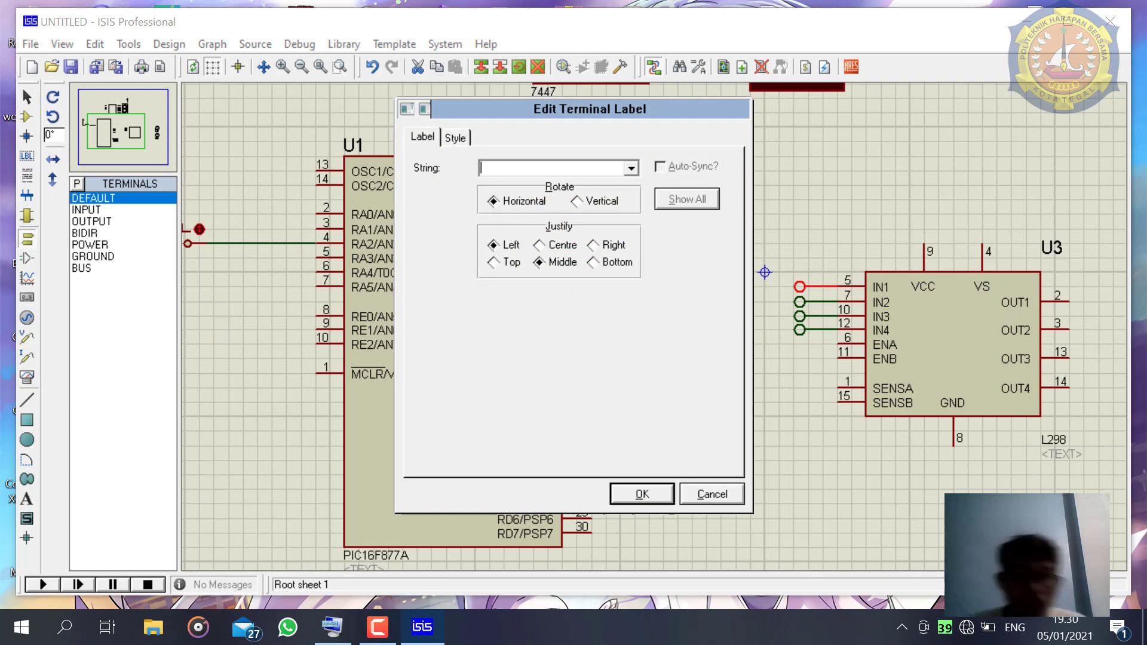
{"action": "type", "text": "15"}
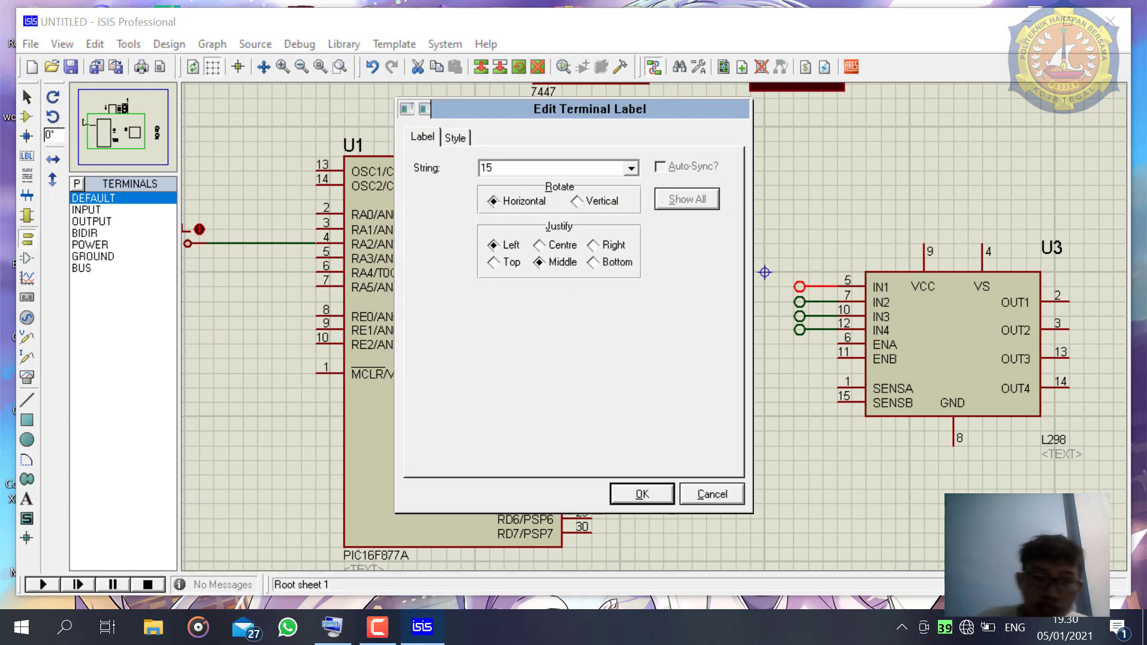
{"action": "key", "text": "Return"}
{"action": "double_click", "coordinate": [800, 302]}
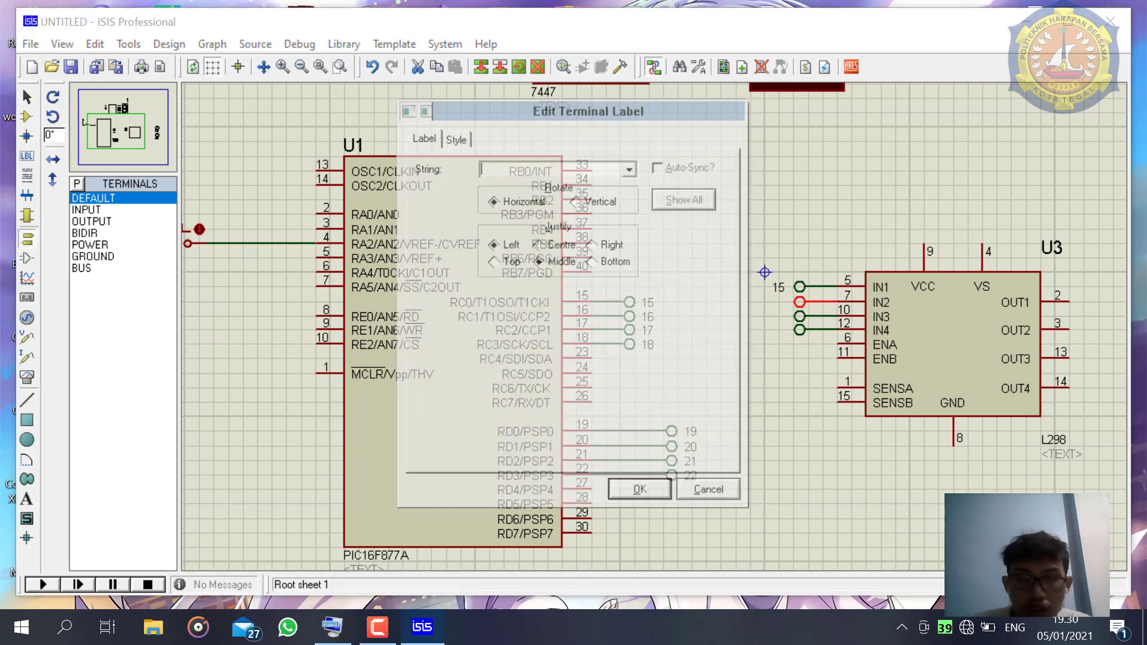
{"action": "type", "text": "16"}
{"action": "key", "text": "Return"}
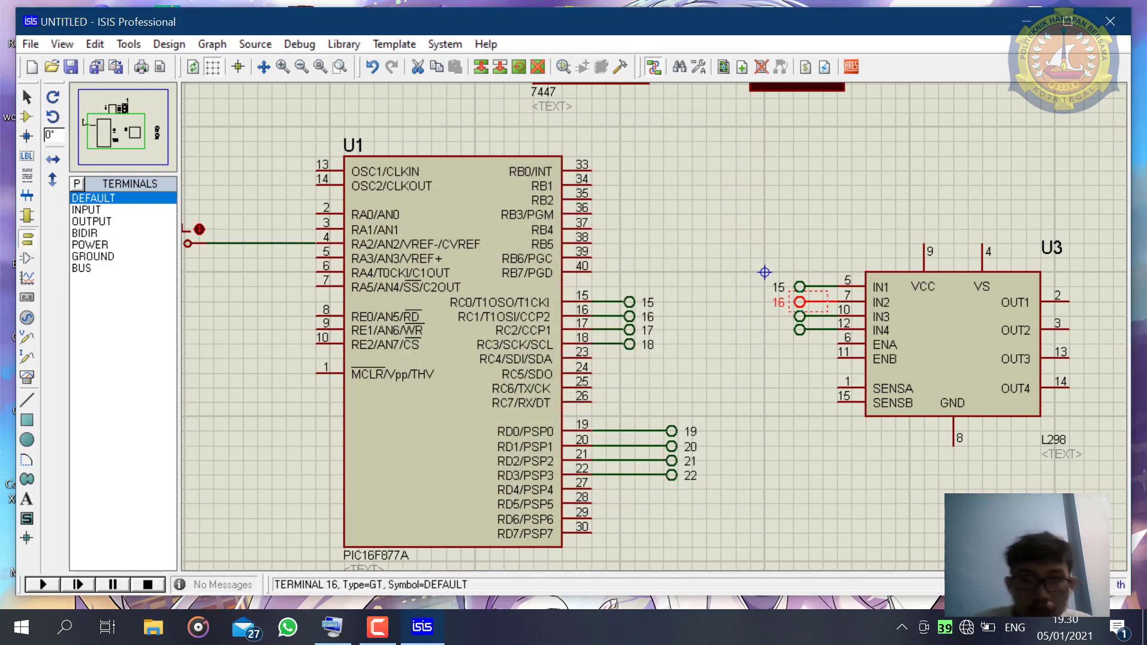
{"action": "double_click", "coordinate": [799, 316]}
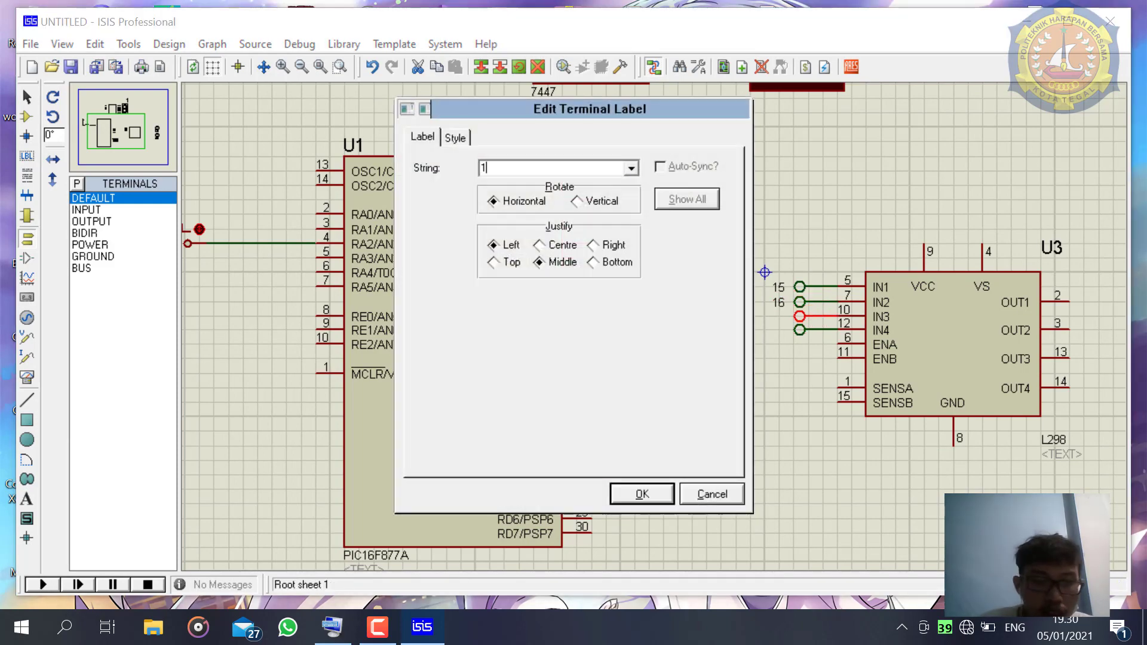
{"action": "key", "text": "Return"}
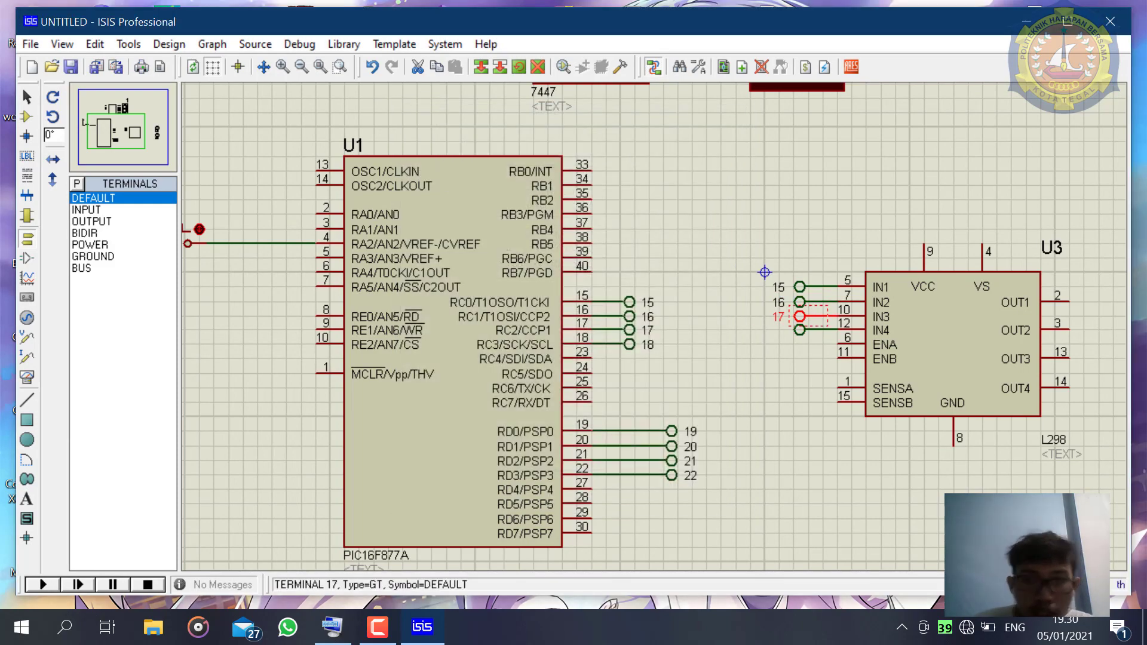
{"action": "double_click", "coordinate": [802, 331]}
{"action": "type", "text": "18"}
{"action": "key", "text": "Return"}
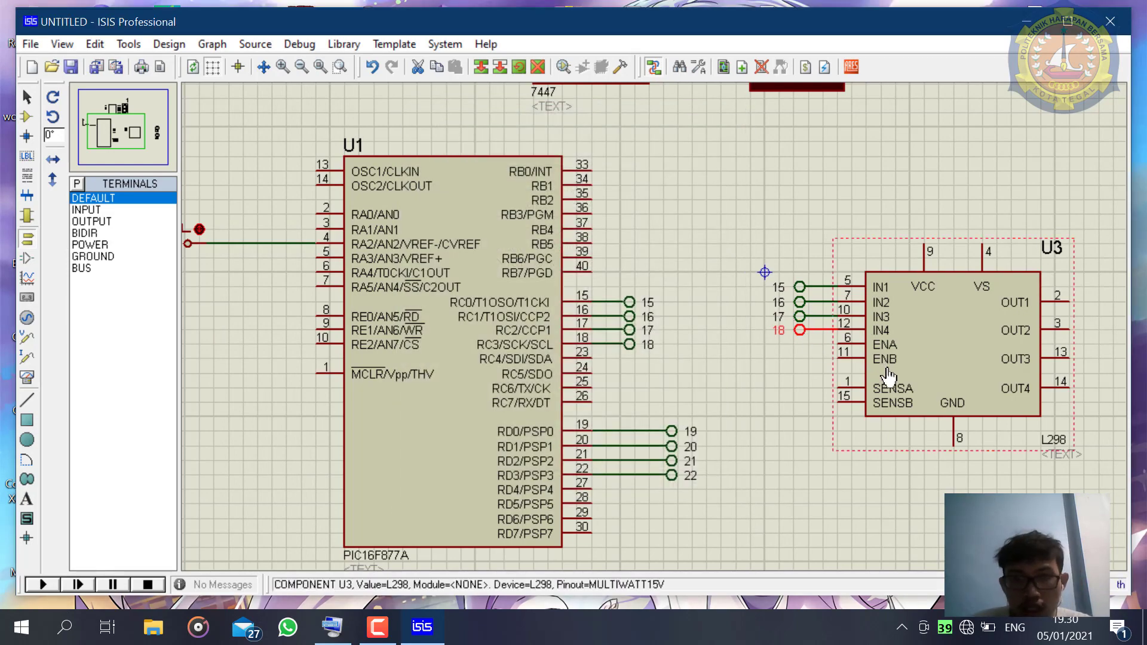
- Wire the L298's OUT1 pin to the upper DC motor's + pin and return to selection mode
{"action": "scroll", "coordinate": [956, 379], "scroll_direction": "down", "scroll_amount": 2}
{"action": "scroll", "coordinate": [979, 394], "scroll_direction": "up", "scroll_amount": 1}
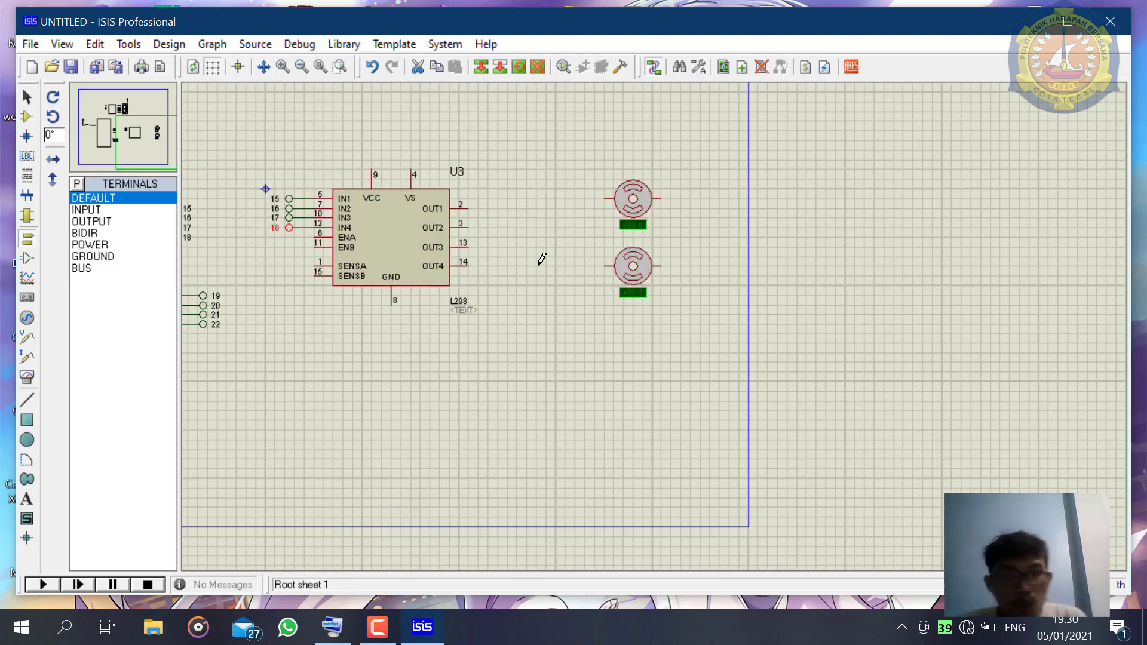
{"action": "left_click", "coordinate": [469, 207]}
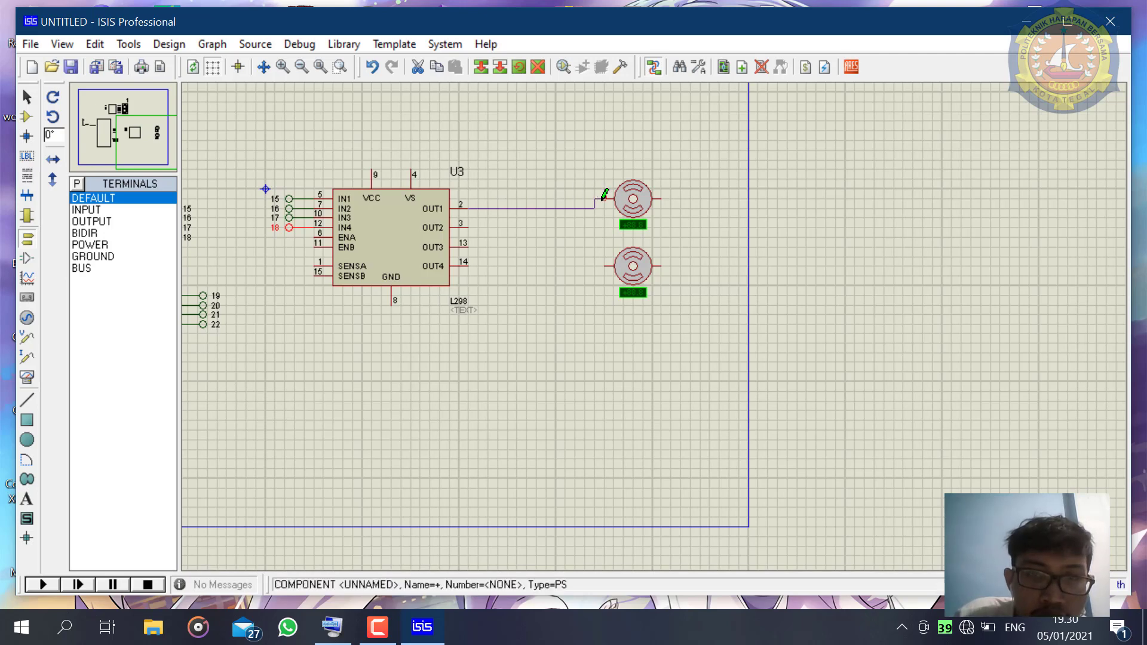
{"action": "left_click", "coordinate": [603, 199]}
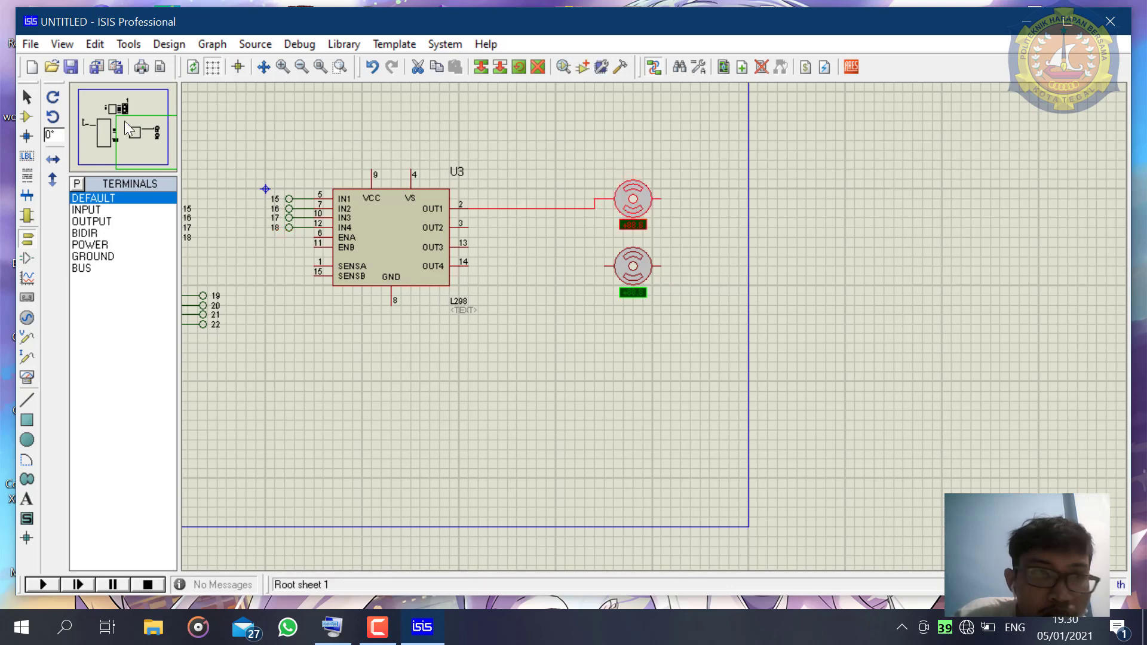
{"action": "left_click", "coordinate": [26, 96]}
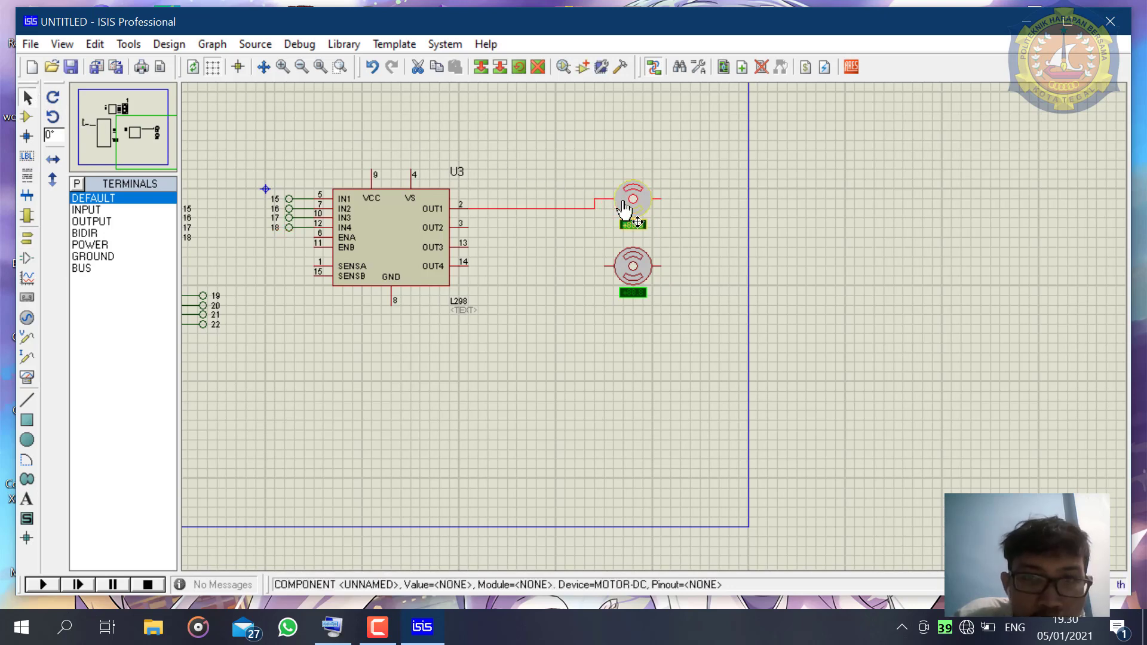
- Move the upper DC motor higher, above the level of the L298's OUT1 pin, and wire OUT2 to the motor's other pin
{"action": "left_click_drag", "start_coordinate": [624, 209], "coordinate": [604, 179]}
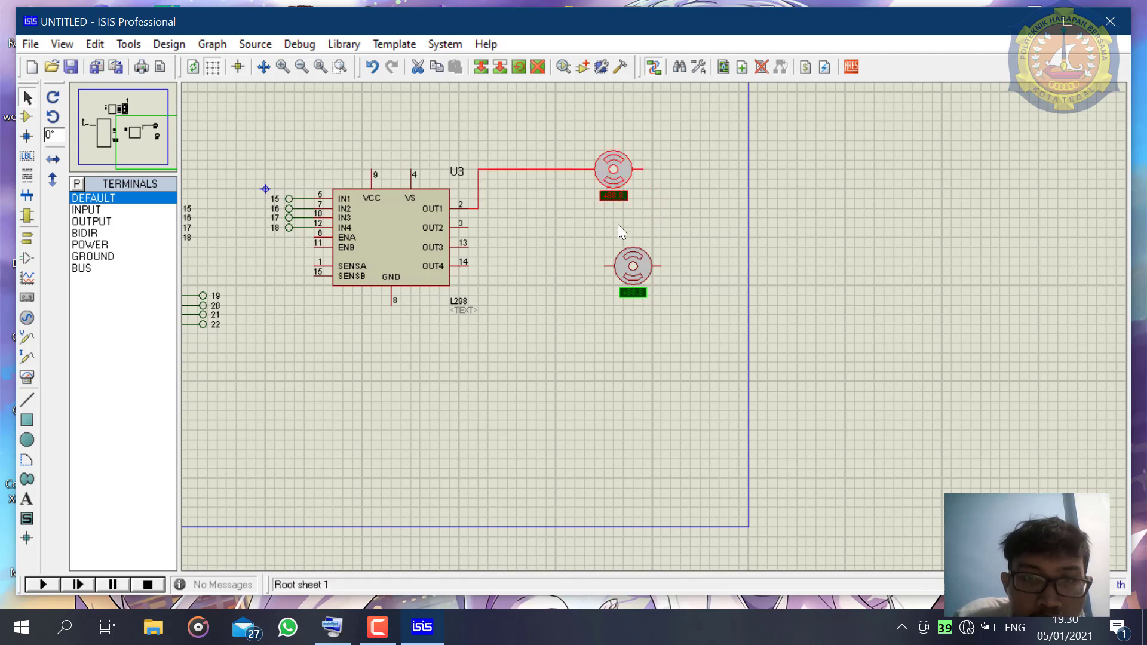
{"action": "left_click", "coordinate": [463, 227]}
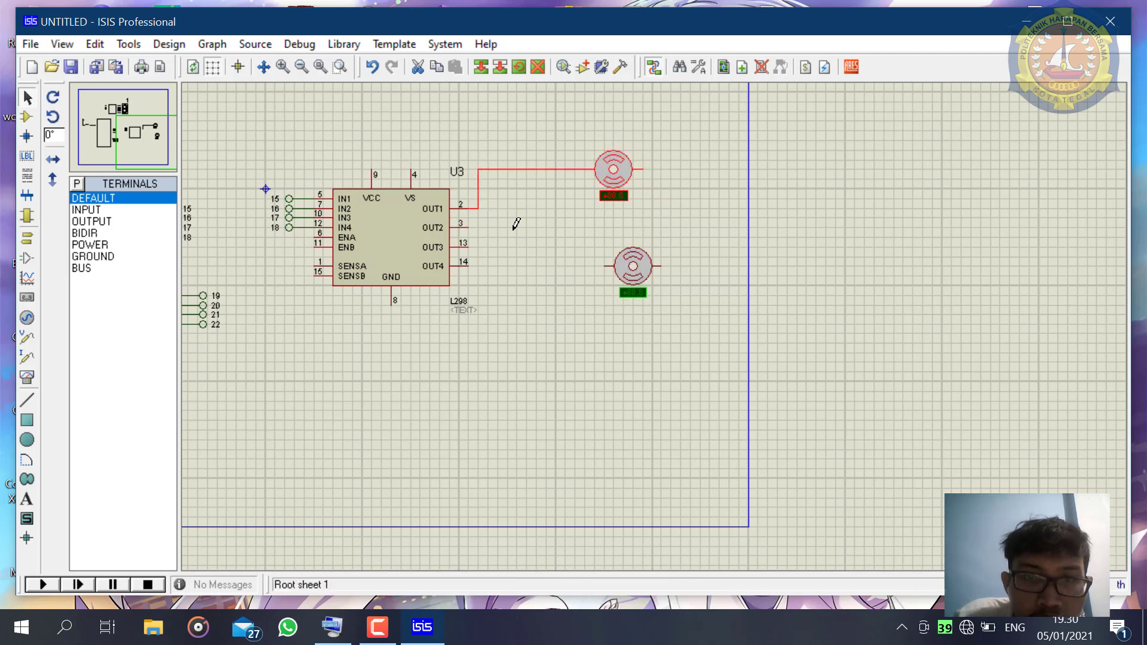
{"action": "left_click", "coordinate": [650, 169]}
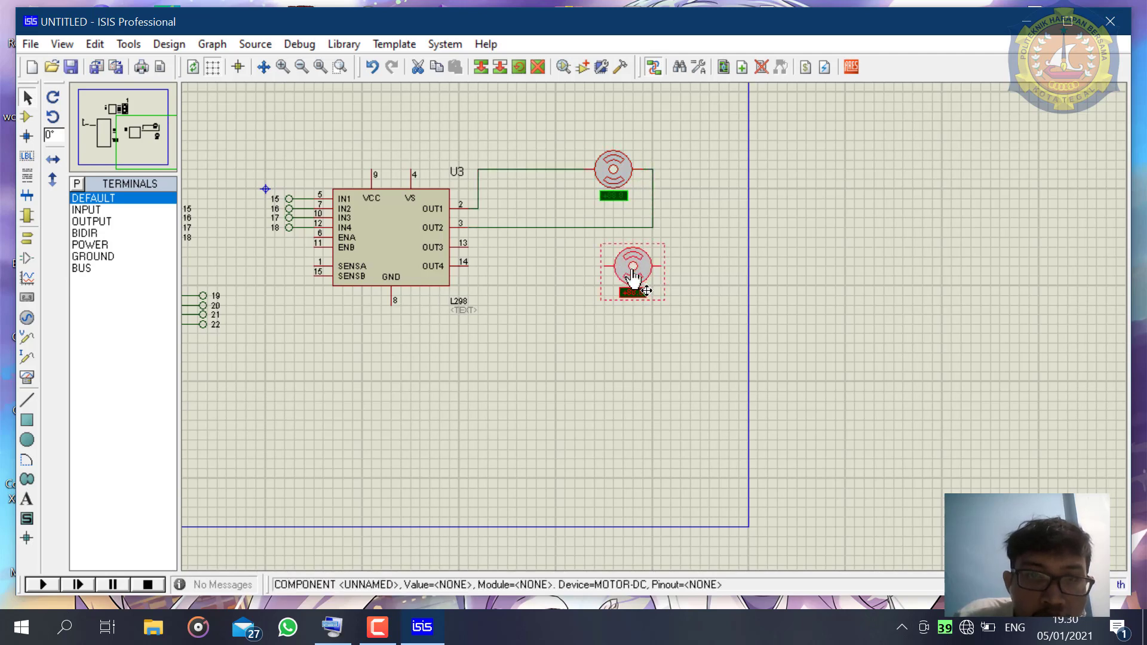
- Move the lower DC motor further down and wire the L298's OUT3 to its + pin and OUT4 to its other pin
{"action": "left_click_drag", "start_coordinate": [632, 271], "coordinate": [613, 311]}
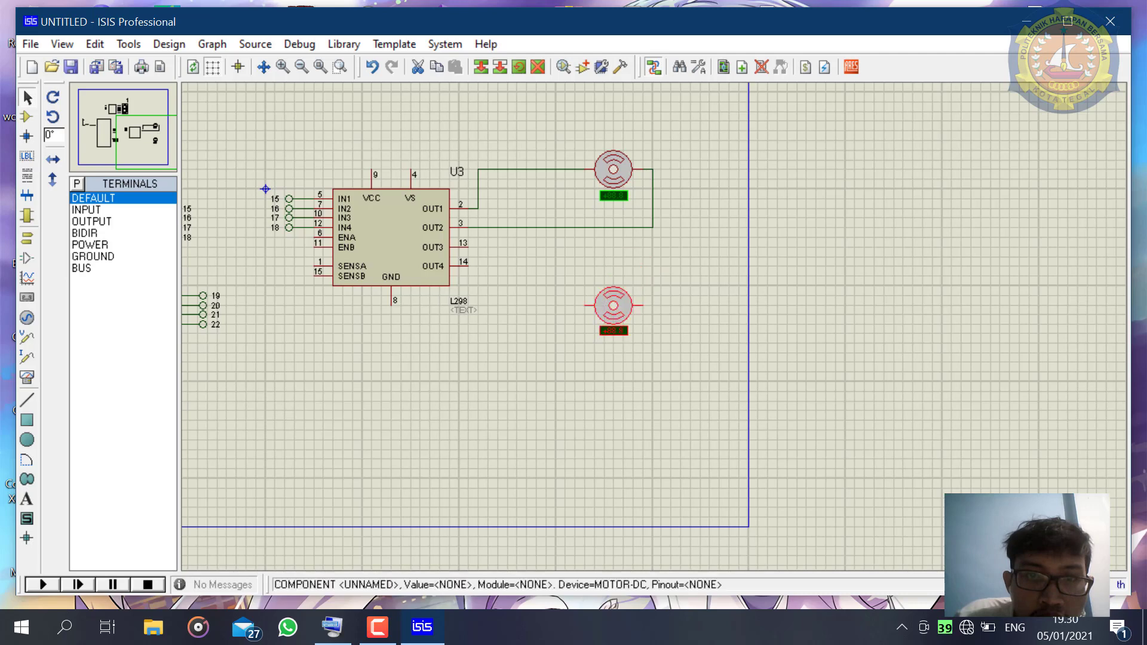
{"action": "left_click", "coordinate": [670, 276]}
{"action": "left_click", "coordinate": [467, 247]}
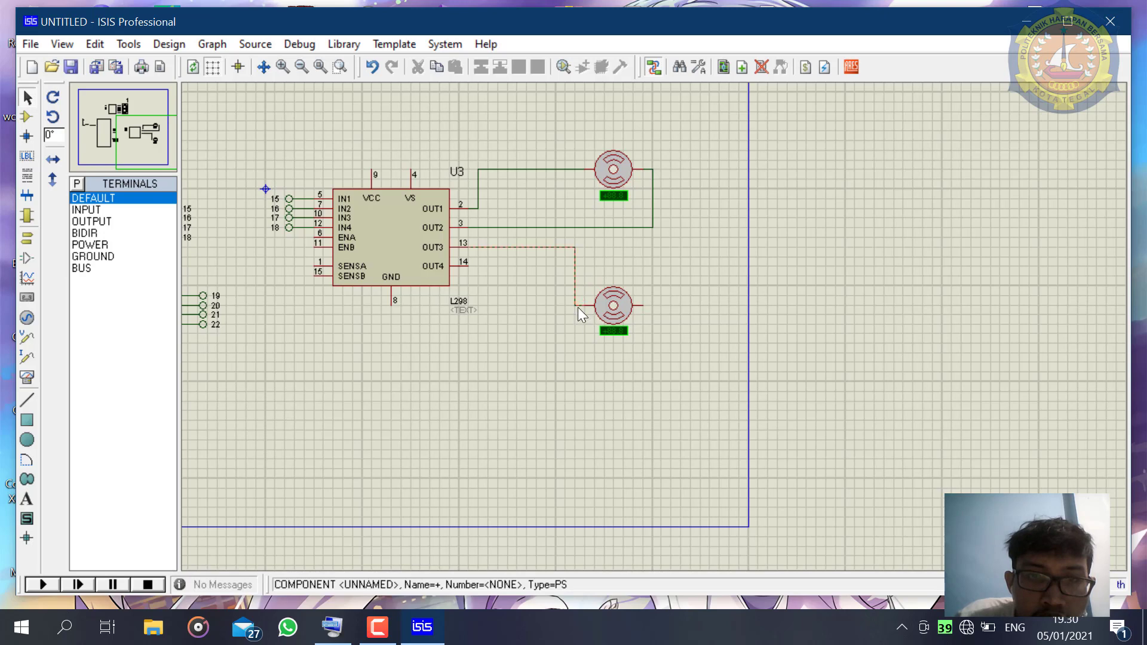
{"action": "left_click", "coordinate": [577, 306]}
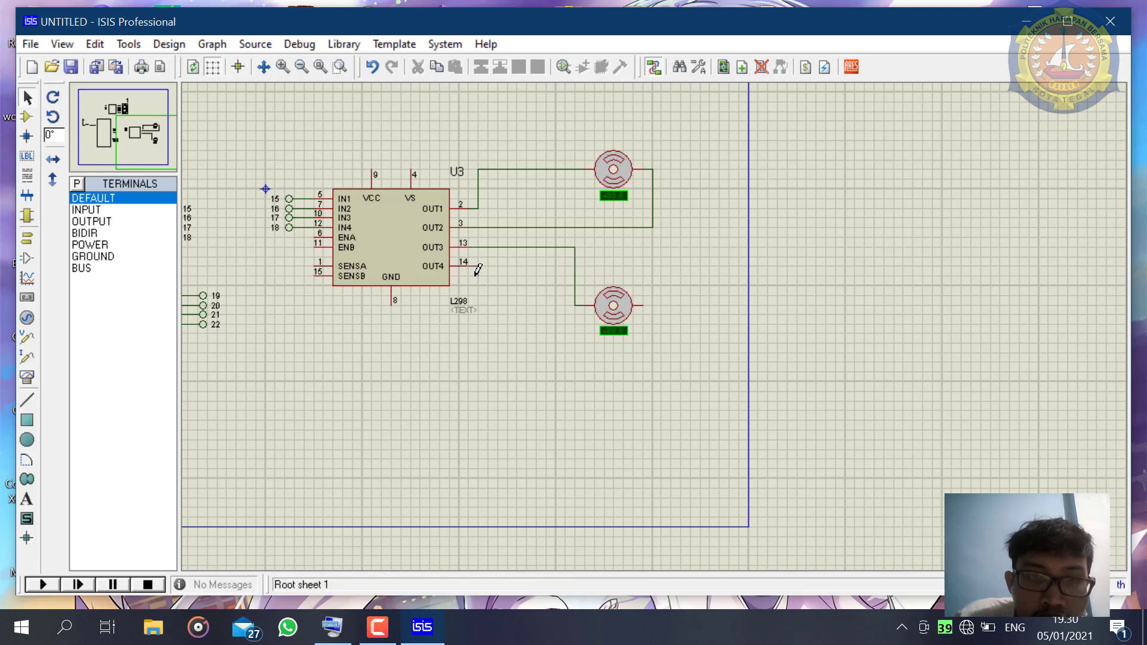
{"action": "left_click", "coordinate": [476, 269]}
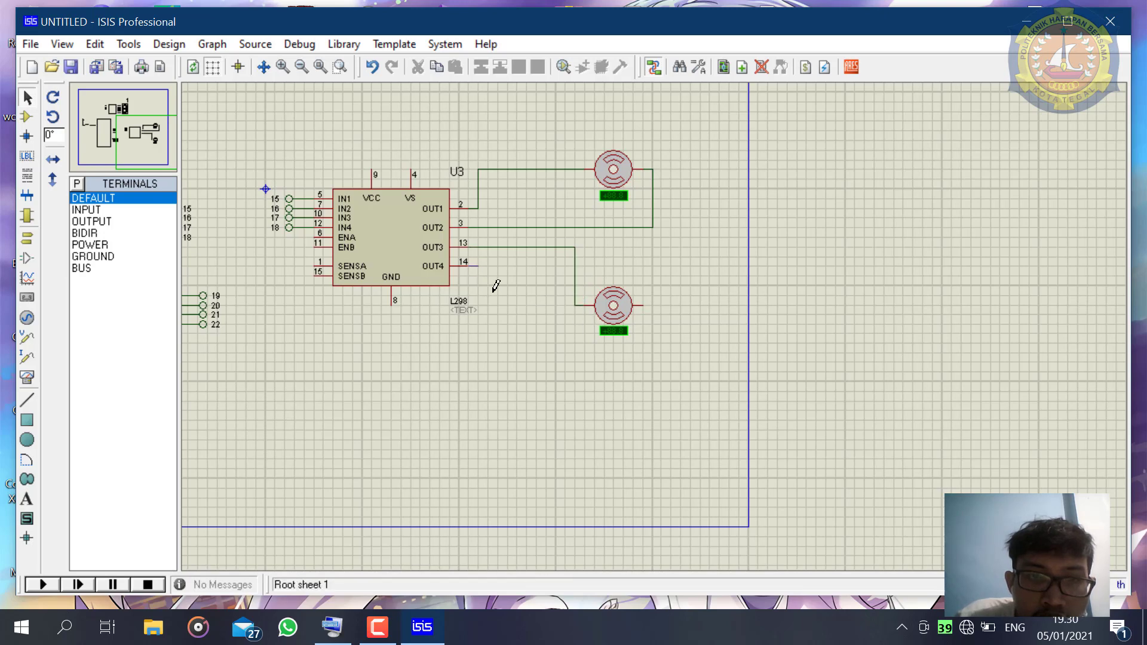
{"action": "left_click", "coordinate": [644, 307]}
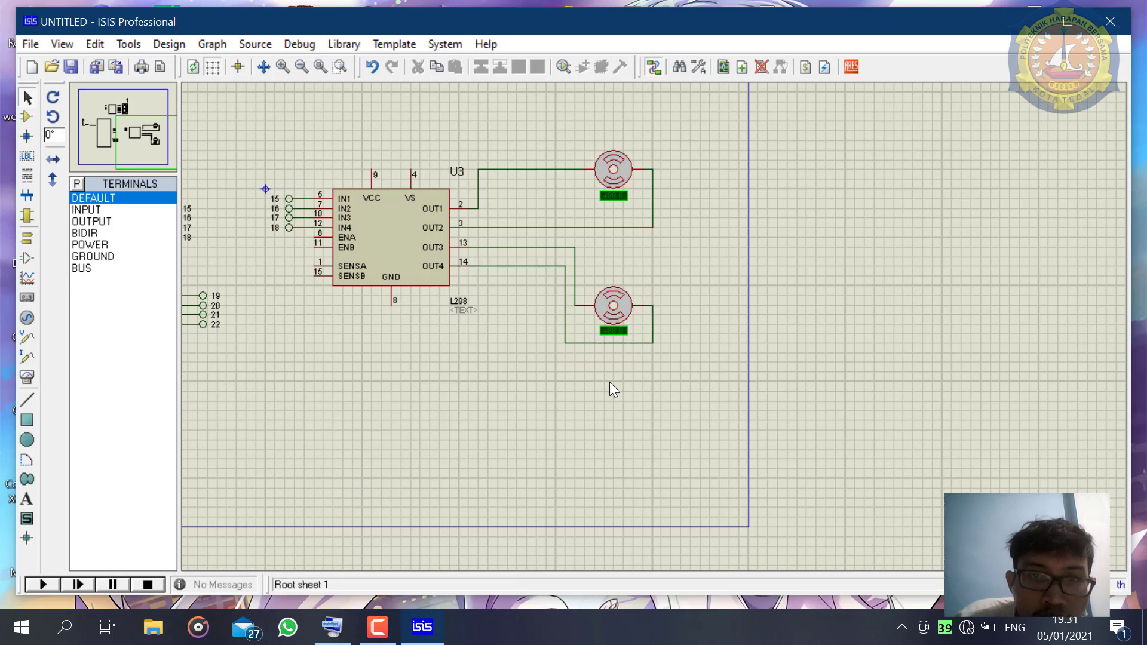
- Move the lower DC motor up level with OUT4 and raise the OUT4 wire's horizontal run closer beneath it
{"action": "left_click", "coordinate": [609, 307]}
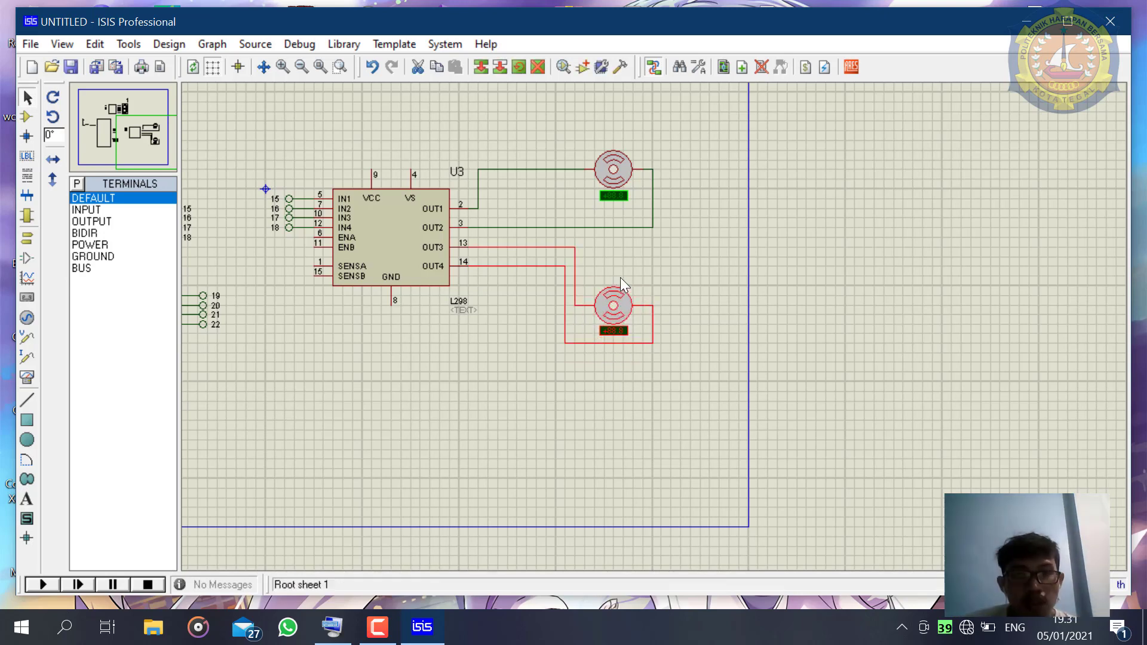
{"action": "left_click_drag", "start_coordinate": [615, 299], "coordinate": [615, 259]}
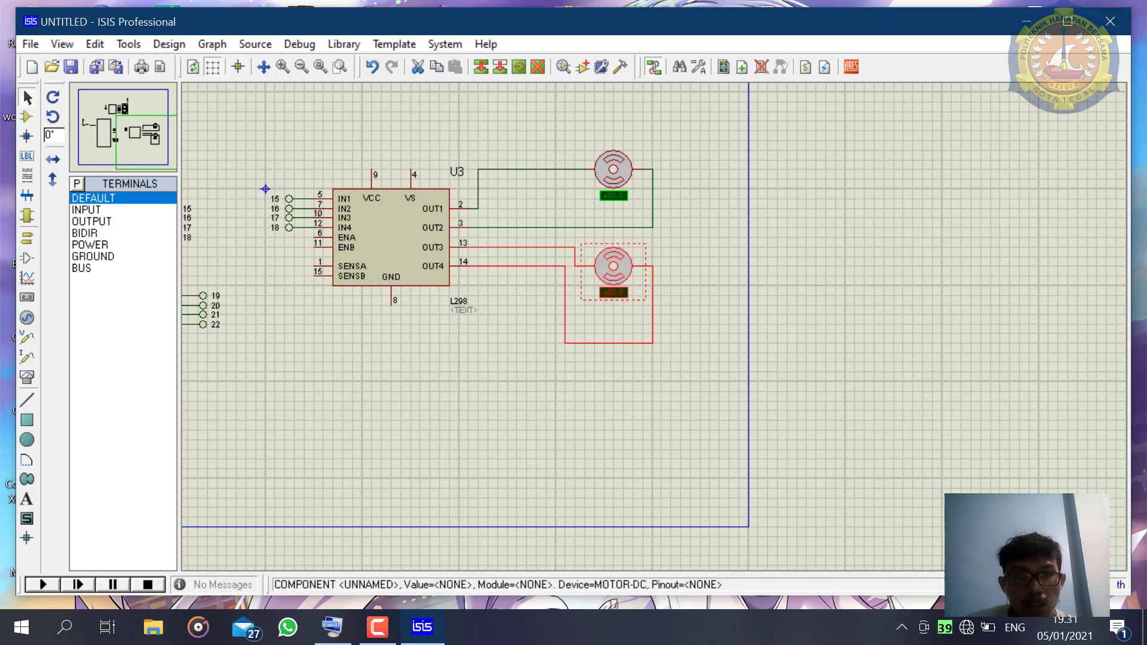
{"action": "left_click", "coordinate": [682, 248]}
{"action": "left_click", "coordinate": [617, 291]}
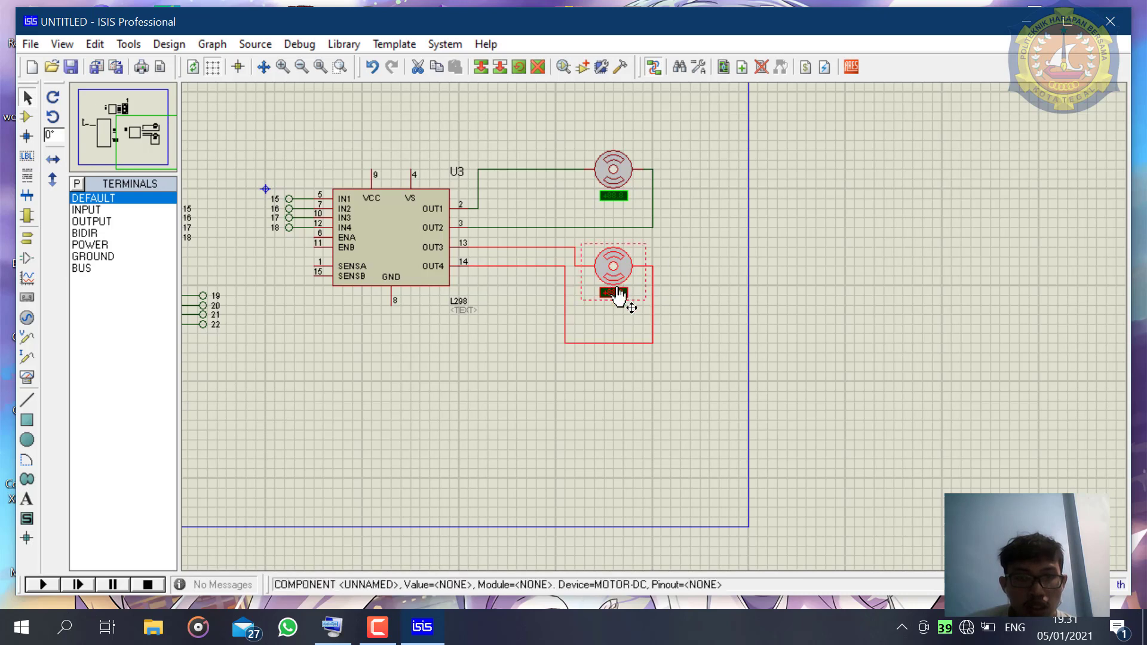
{"action": "left_click_drag", "start_coordinate": [610, 343], "coordinate": [617, 314]}
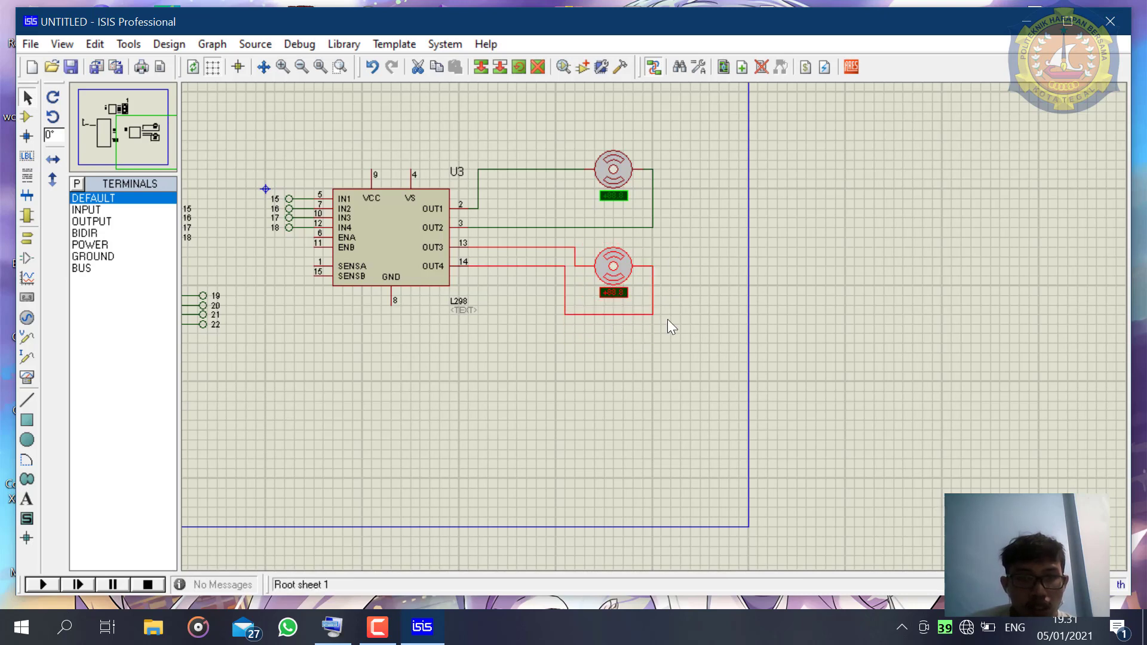
{"action": "left_click", "coordinate": [666, 318]}
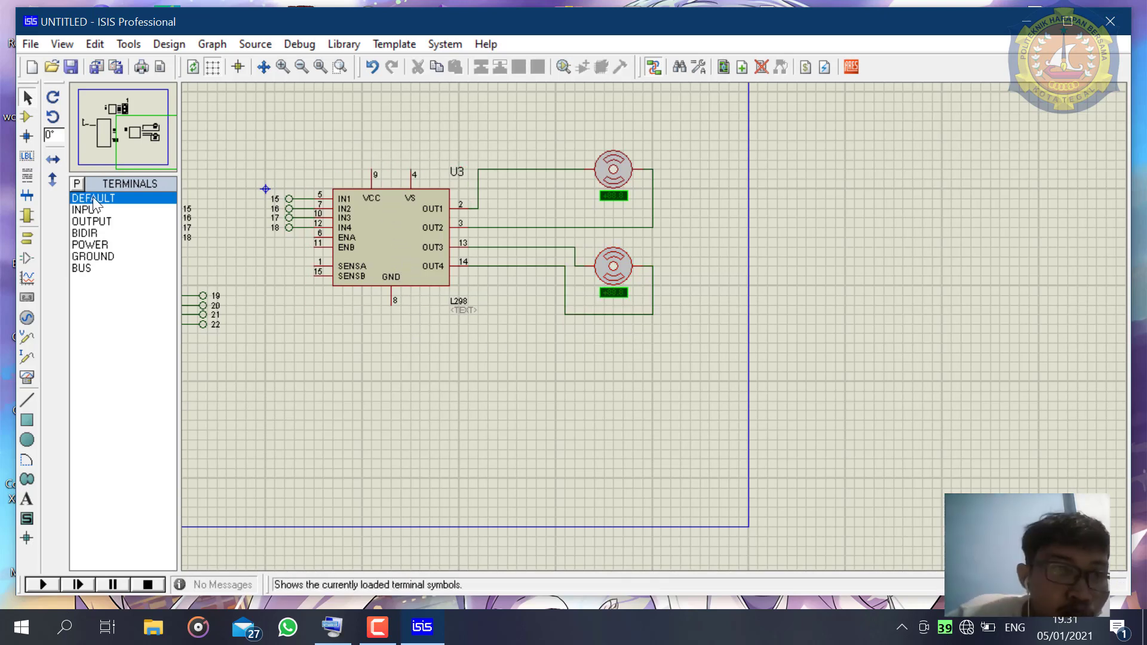
- Place two POWER terminals above the L298 and wire them to its VCC and VS pins
{"action": "double_click", "coordinate": [93, 246]}
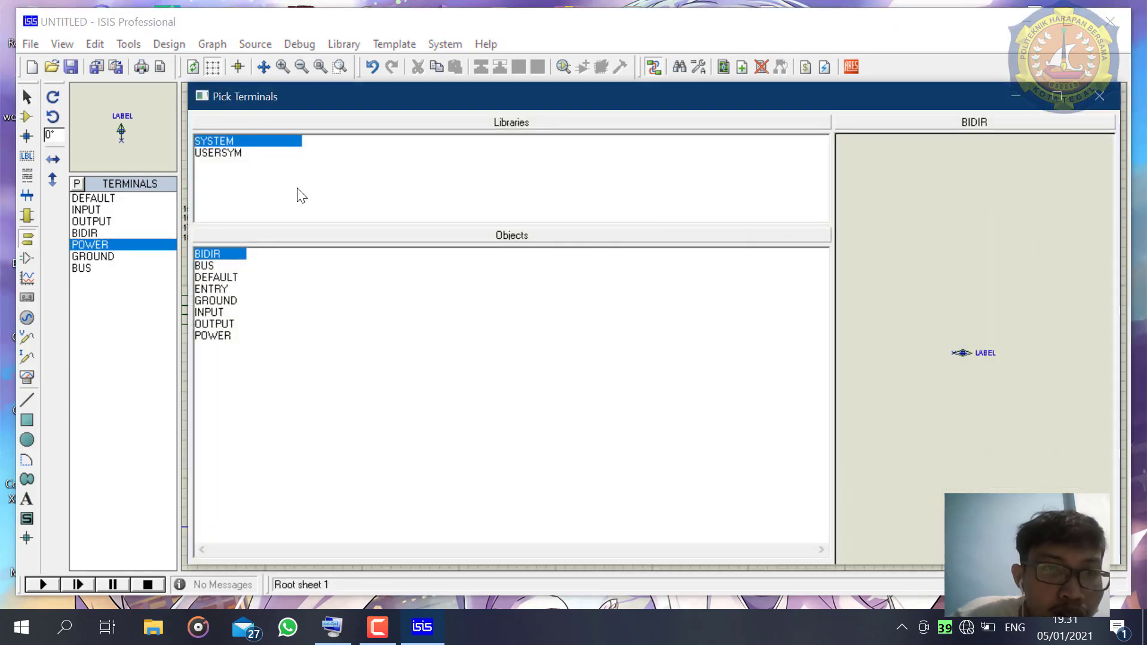
{"action": "left_click", "coordinate": [1099, 95]}
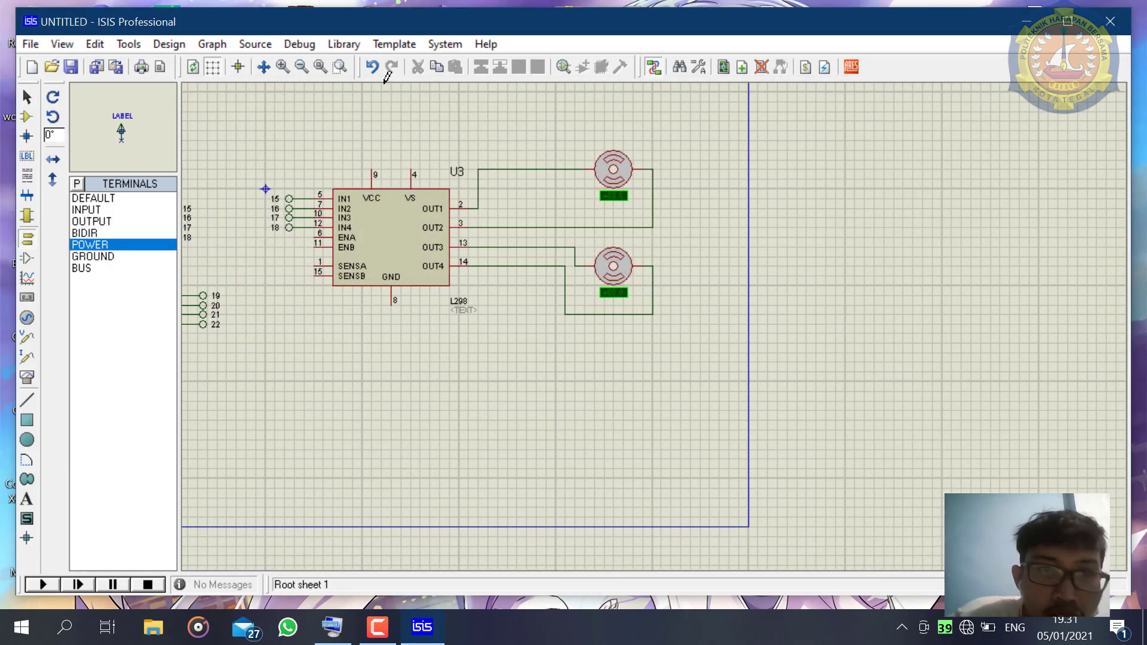
{"action": "left_click", "coordinate": [374, 133]}
{"action": "left_click", "coordinate": [372, 149]}
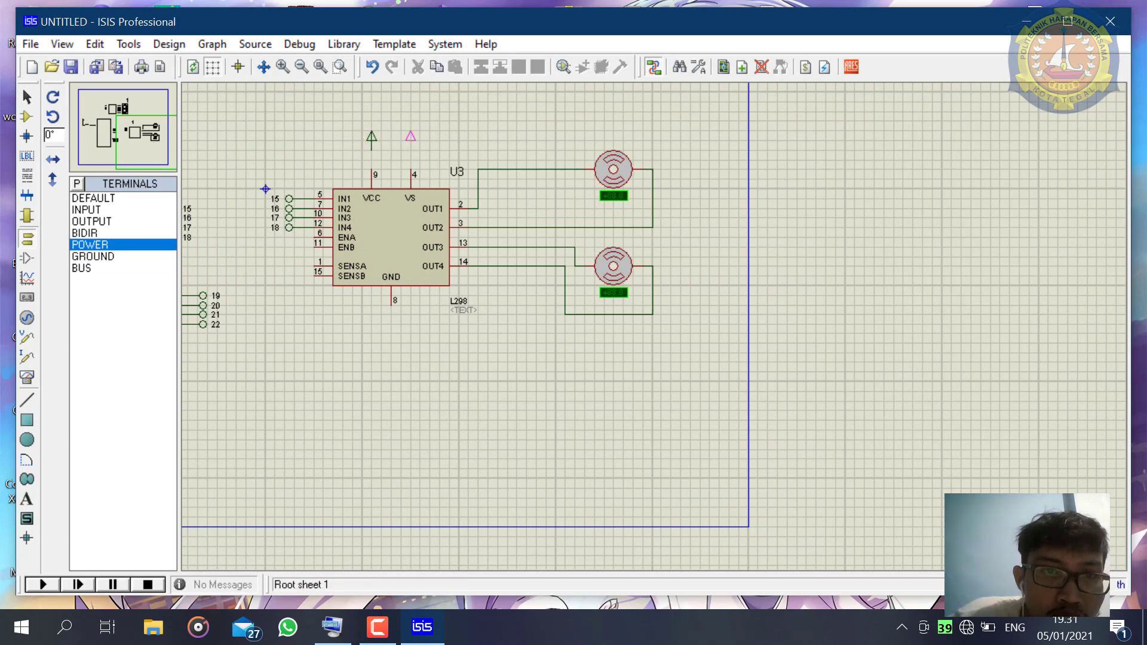
{"action": "left_click", "coordinate": [410, 148]}
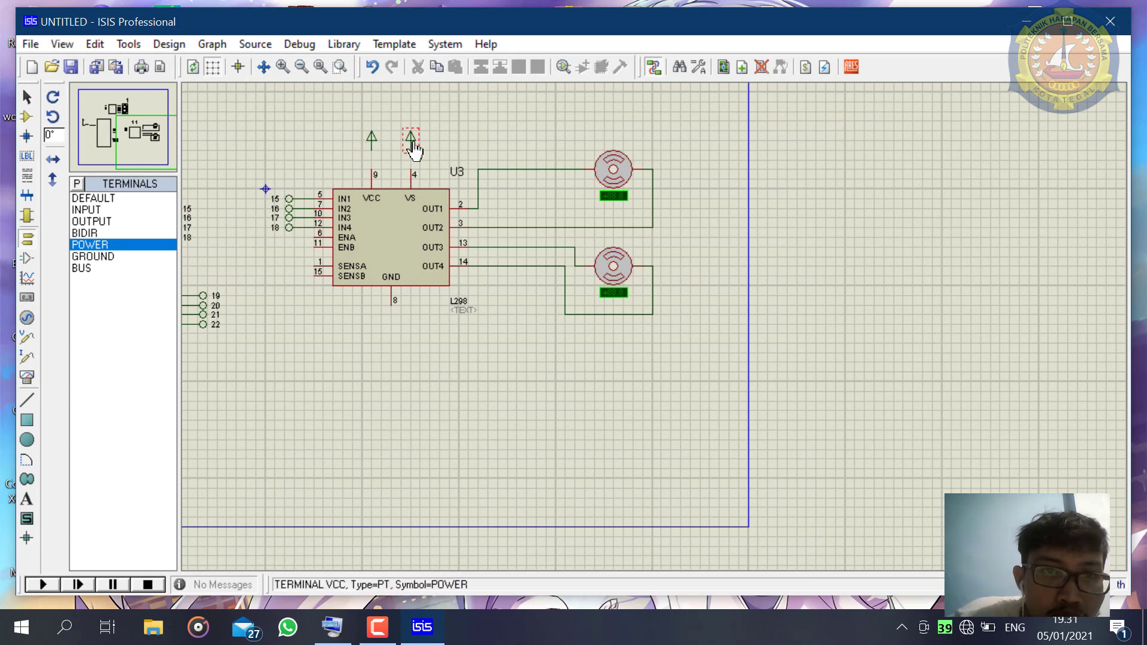
{"action": "left_click", "coordinate": [372, 149]}
{"action": "left_click", "coordinate": [372, 173]}
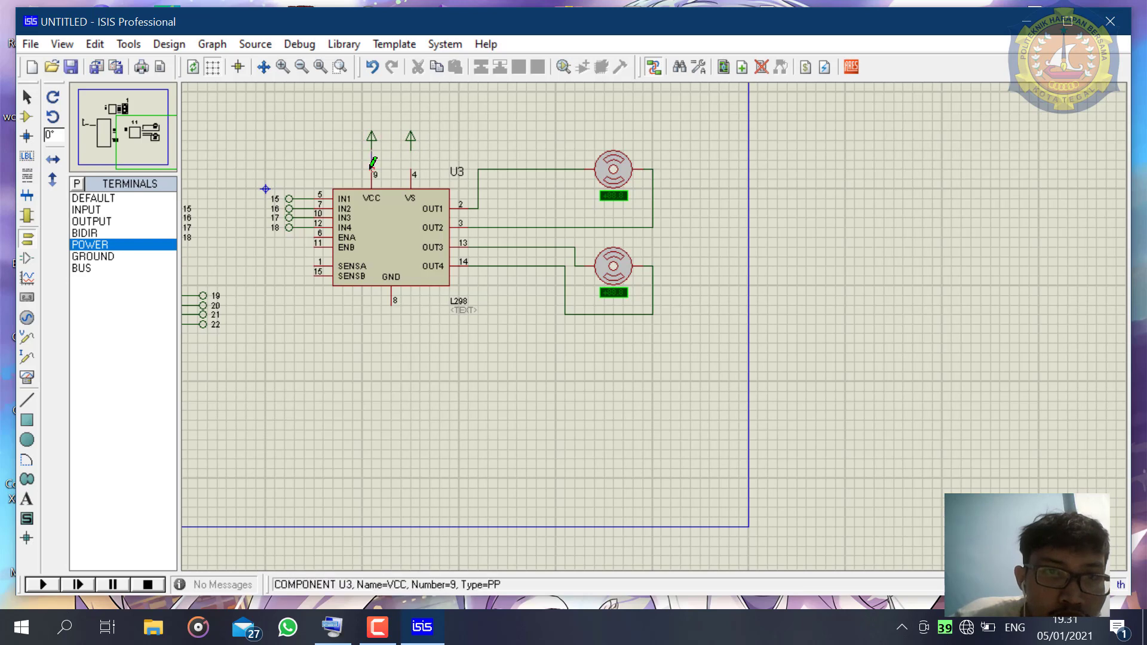
{"action": "left_click", "coordinate": [410, 149]}
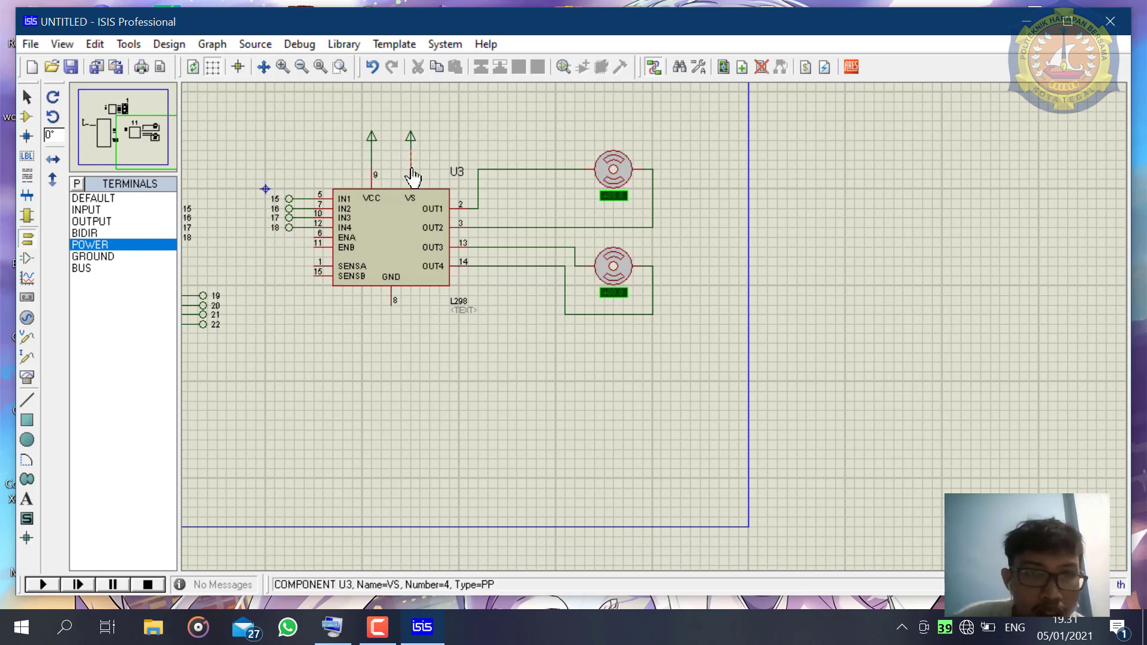
{"action": "left_click", "coordinate": [411, 178]}
- Place a GROUND terminal below the L298 and wire its GND, SENSA and SENSB pins to it
{"action": "left_click", "coordinate": [114, 256]}
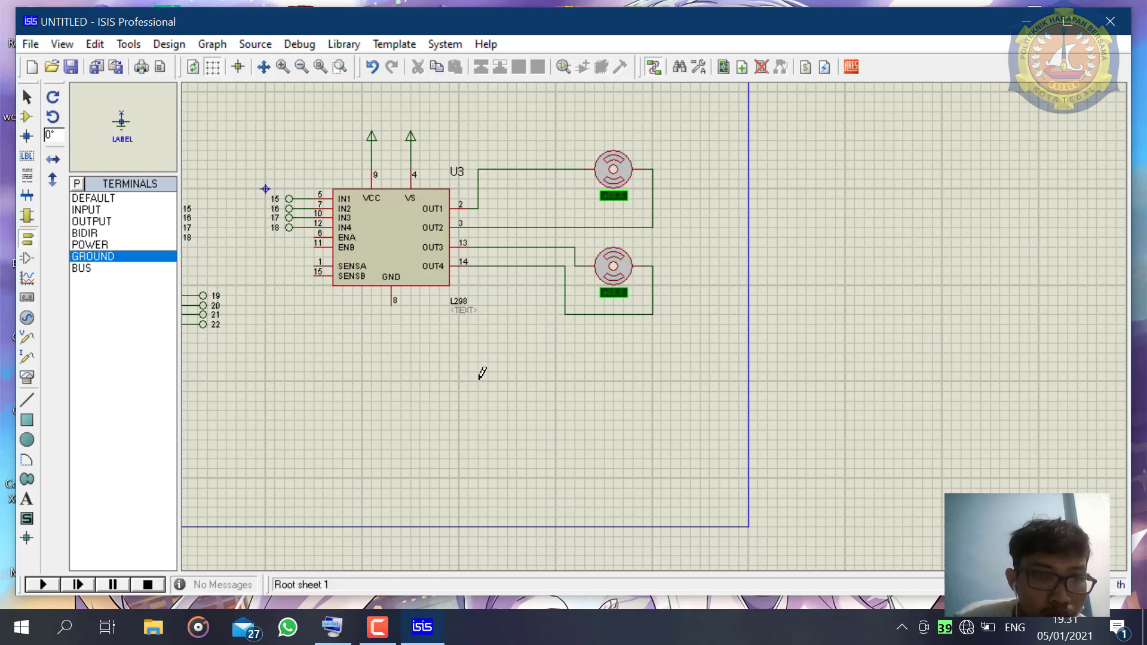
{"action": "left_click", "coordinate": [392, 345]}
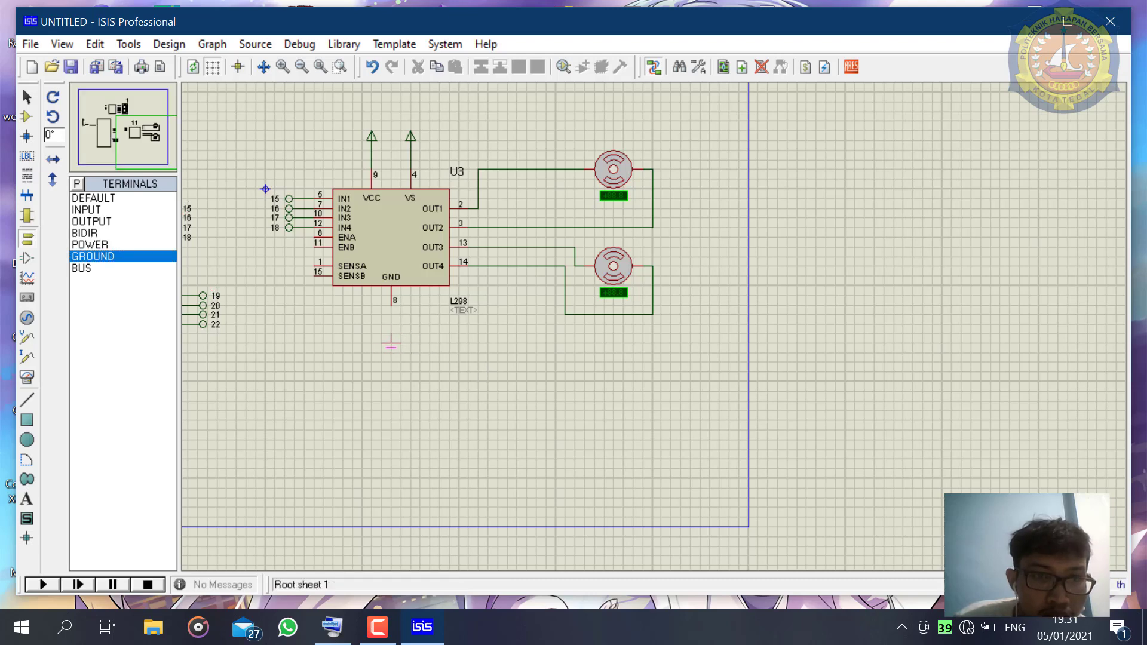
{"action": "left_click", "coordinate": [394, 303]}
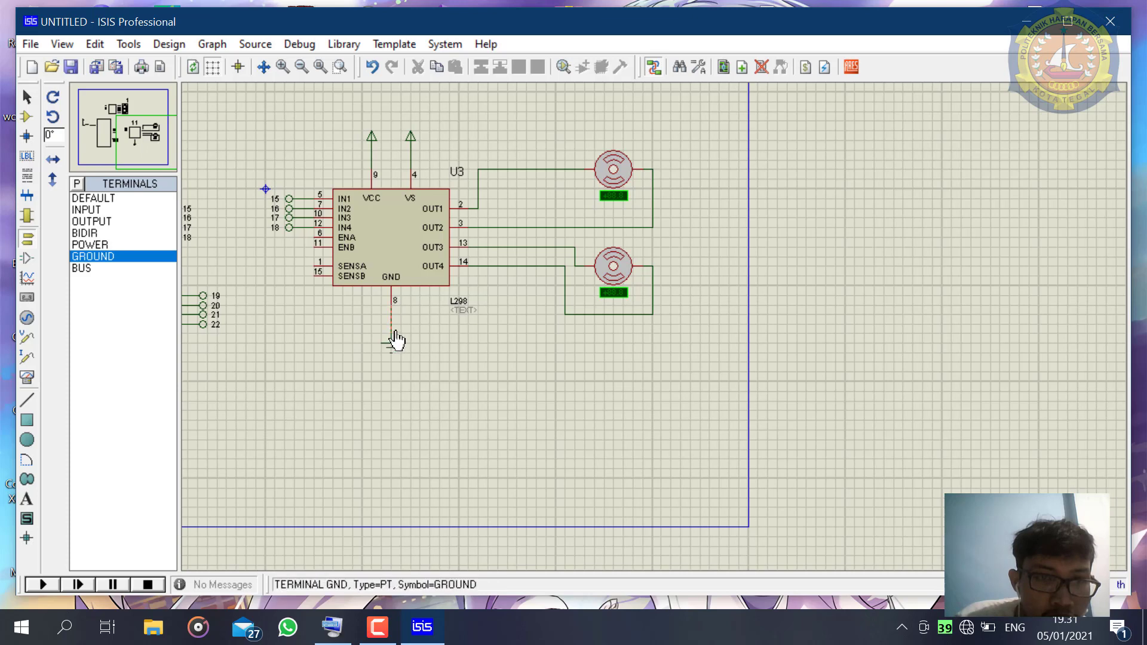
{"action": "left_click", "coordinate": [392, 339]}
{"action": "left_click", "coordinate": [317, 265]}
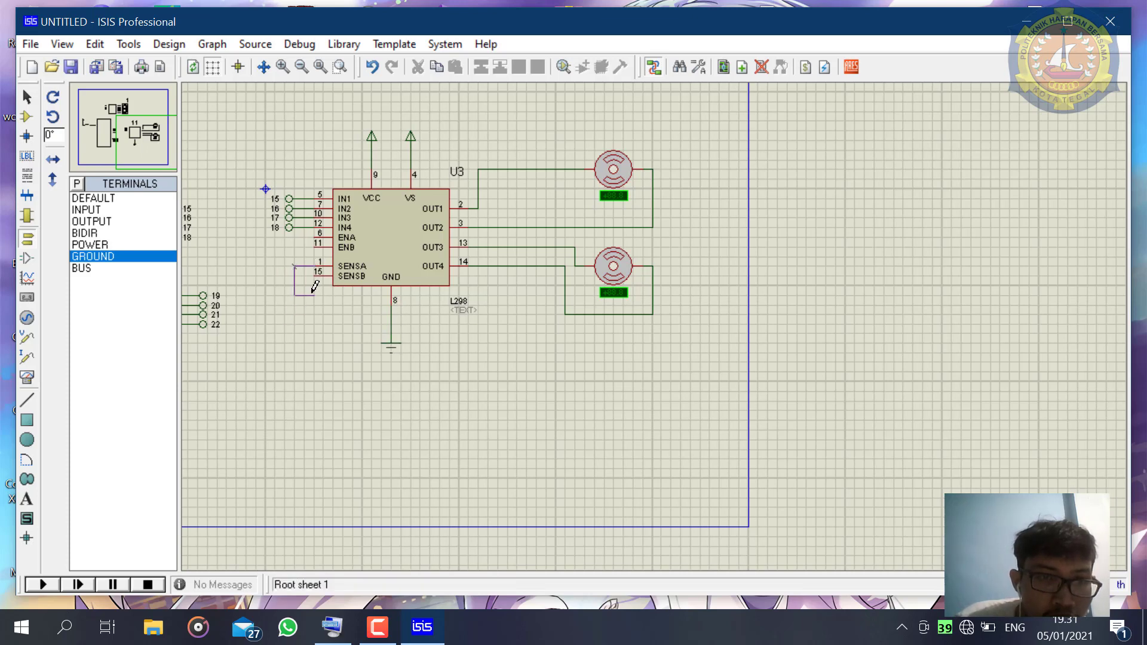
{"action": "left_click", "coordinate": [390, 314]}
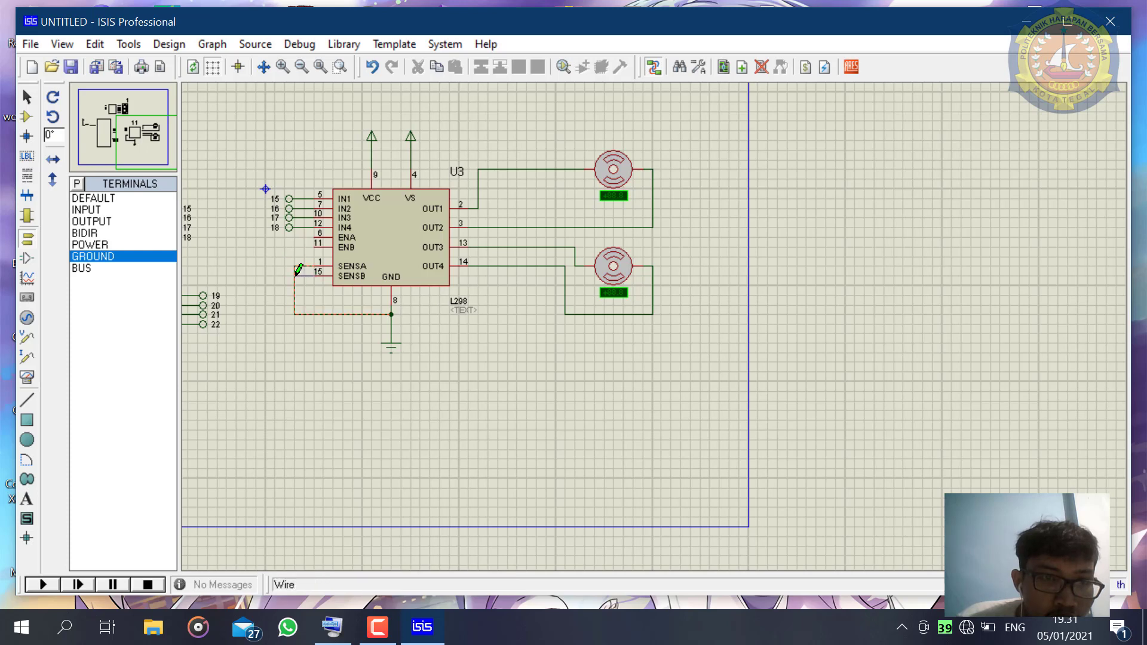
- Save the finished schematic in the BIN folder as "rangkain robot dan counter"
{"action": "scroll", "coordinate": [366, 352], "scroll_direction": "down", "scroll_amount": 1}
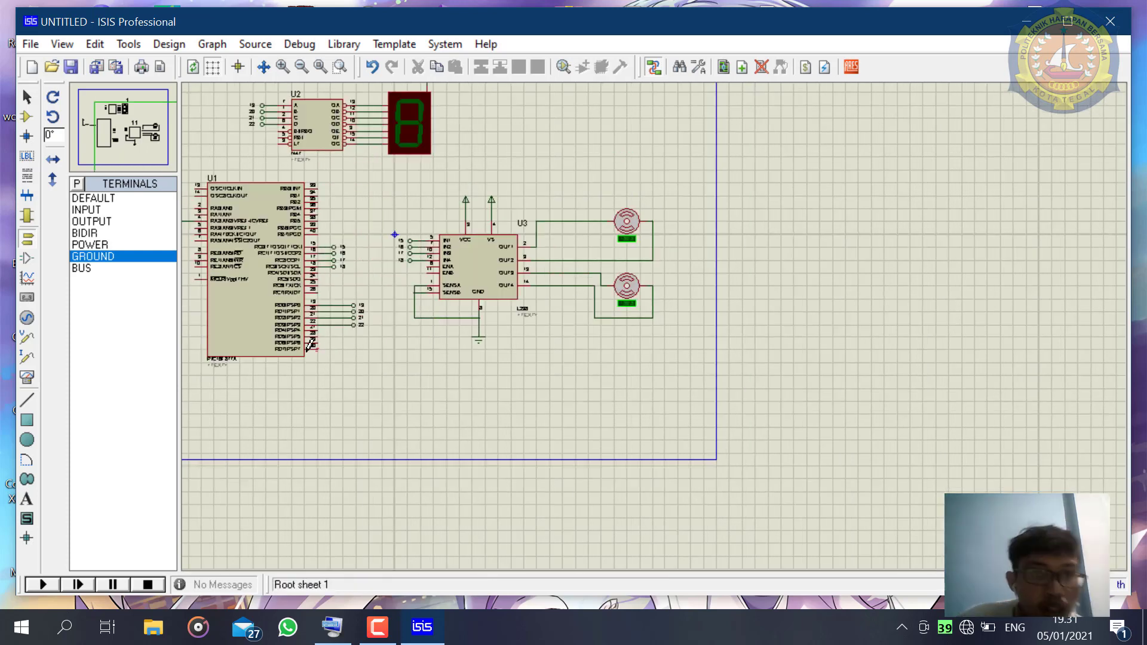
{"action": "scroll", "coordinate": [310, 345], "scroll_direction": "down", "scroll_amount": 1}
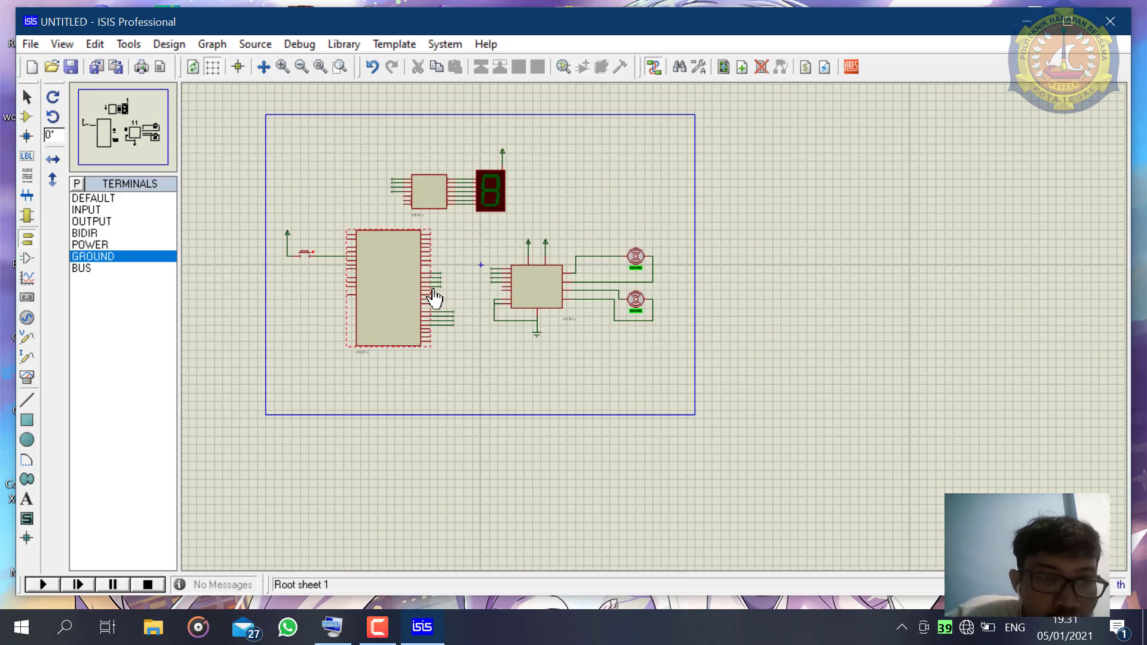
{"action": "scroll", "coordinate": [435, 298], "scroll_direction": "up", "scroll_amount": 2}
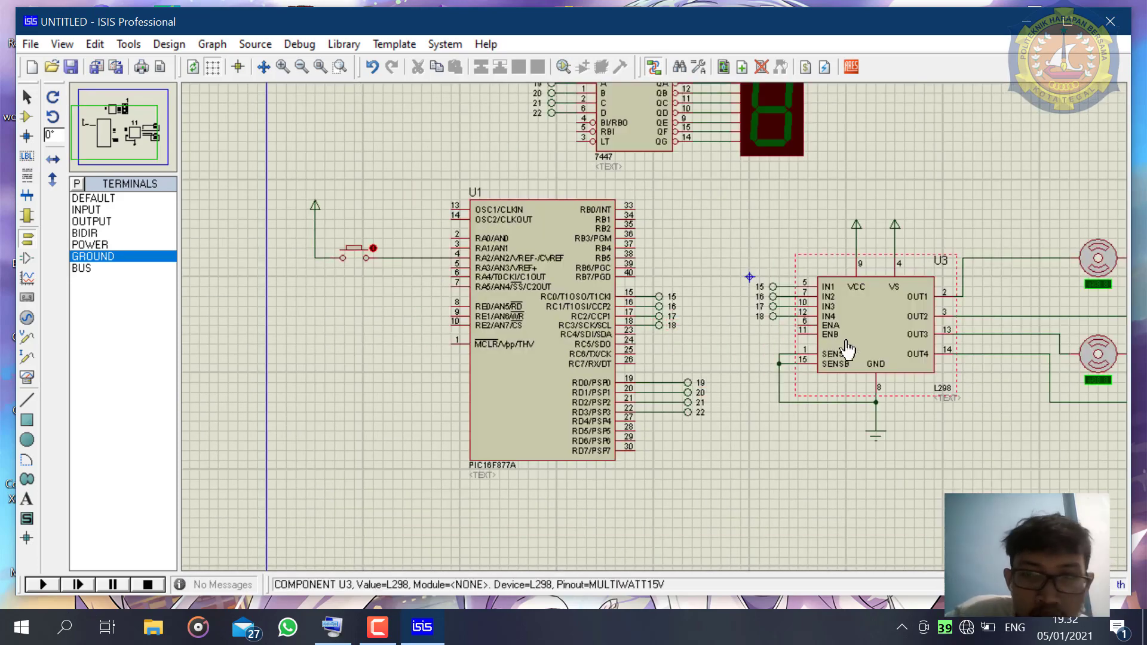
{"action": "scroll", "coordinate": [847, 350], "scroll_direction": "down", "scroll_amount": 2}
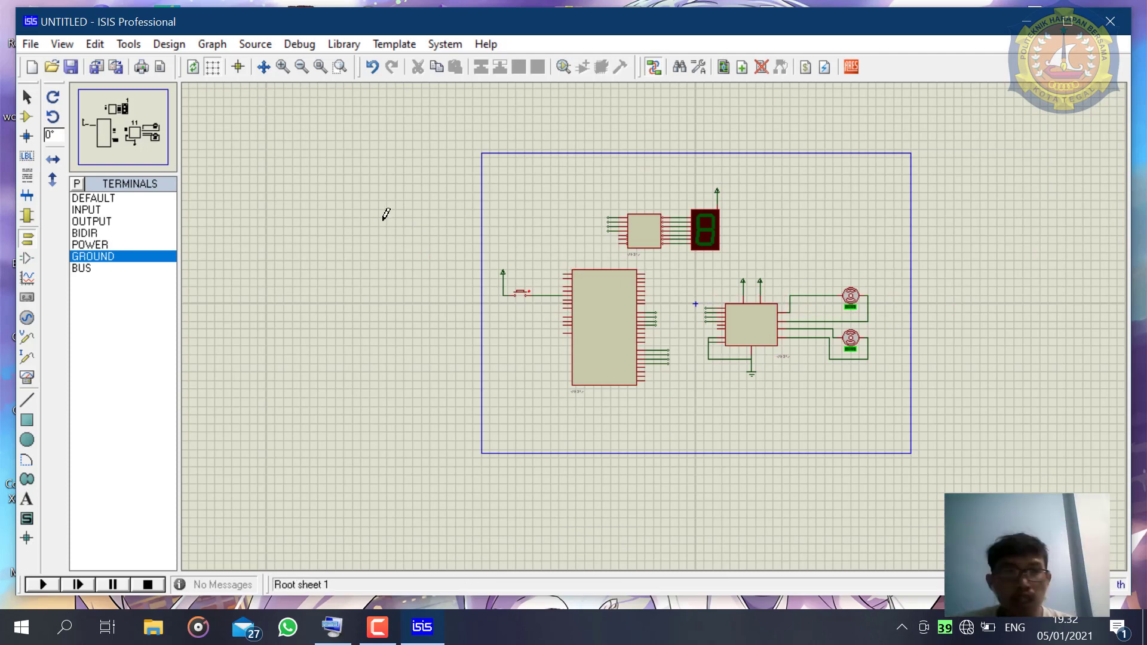
{"action": "left_click", "coordinate": [40, 45]}
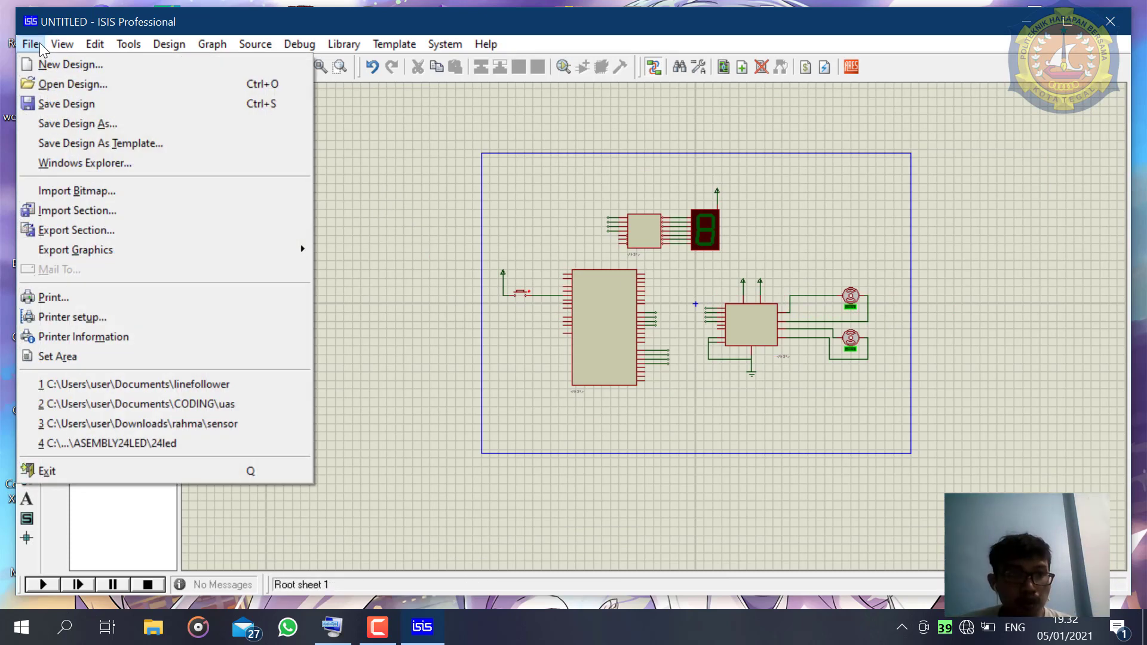
{"action": "left_click", "coordinate": [85, 124]}
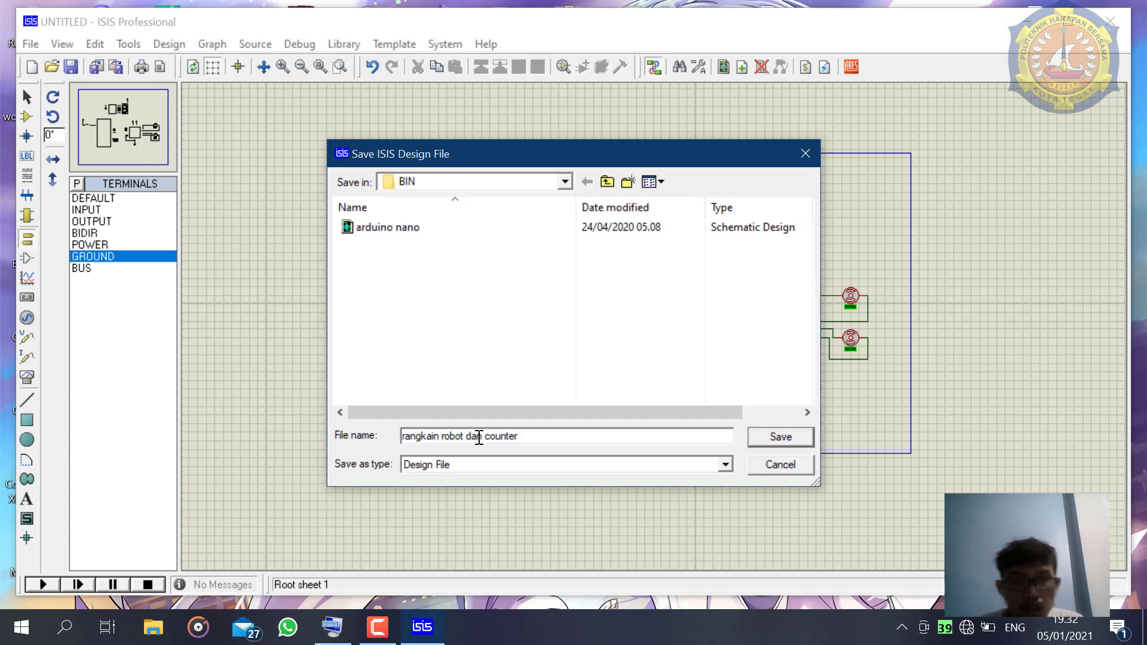
{"action": "left_click", "coordinate": [780, 437]}
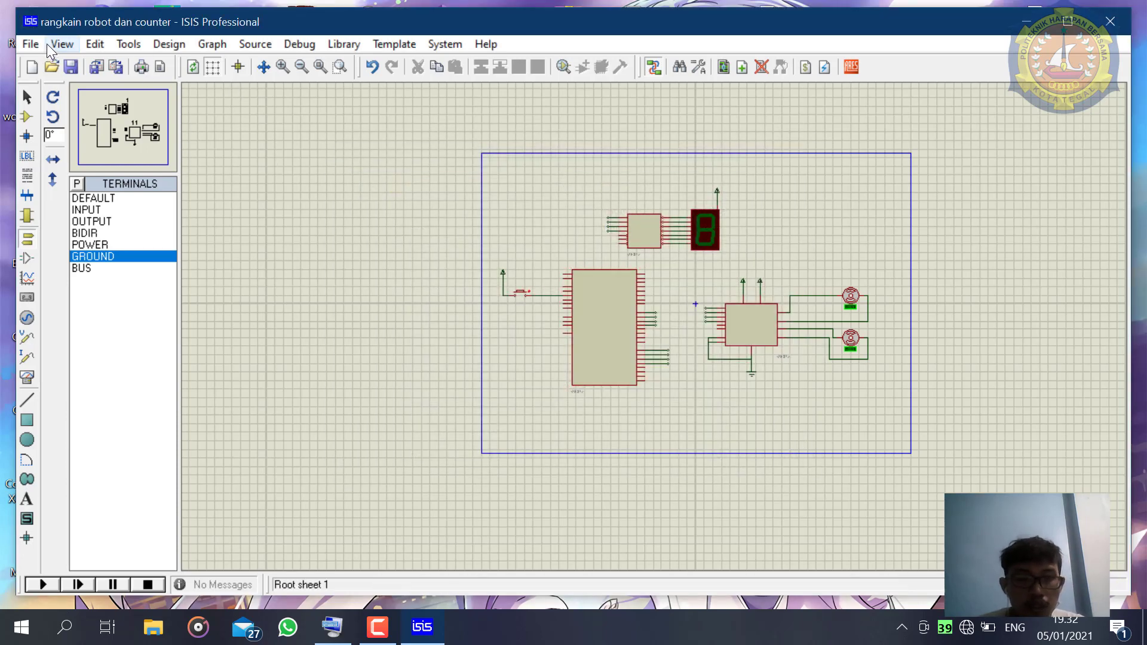
- Minimize the schematic window, find LDmicro with the system search and launch it
{"action": "left_click", "coordinate": [1026, 28]}
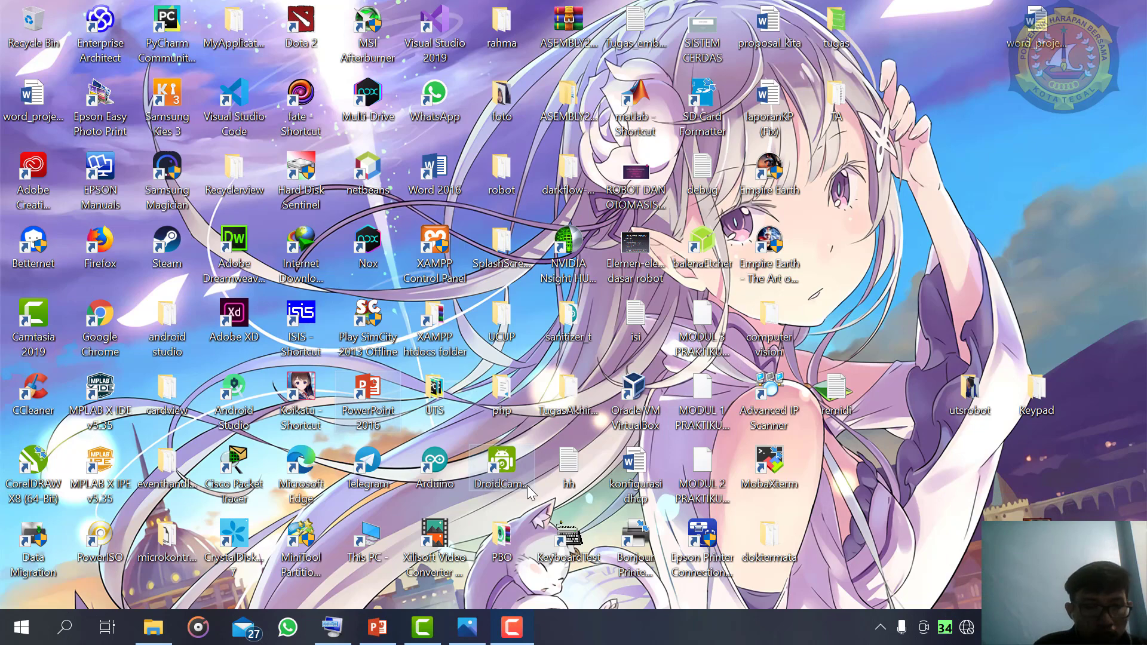
{"action": "left_click", "coordinate": [23, 635]}
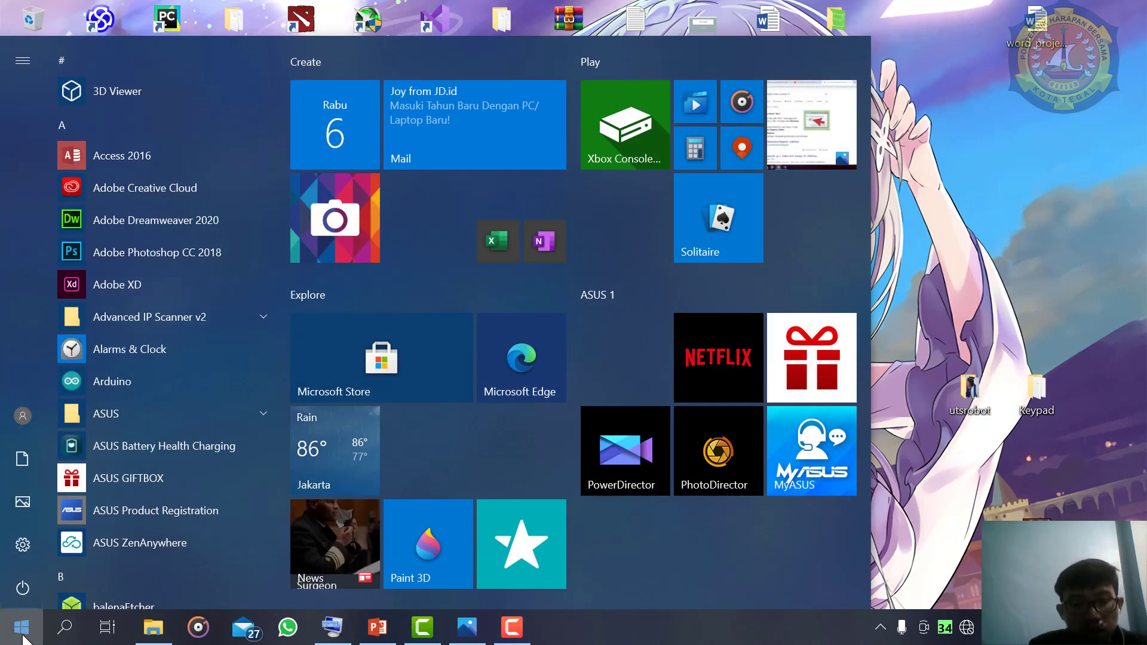
{"action": "type", "text": "Idm"}
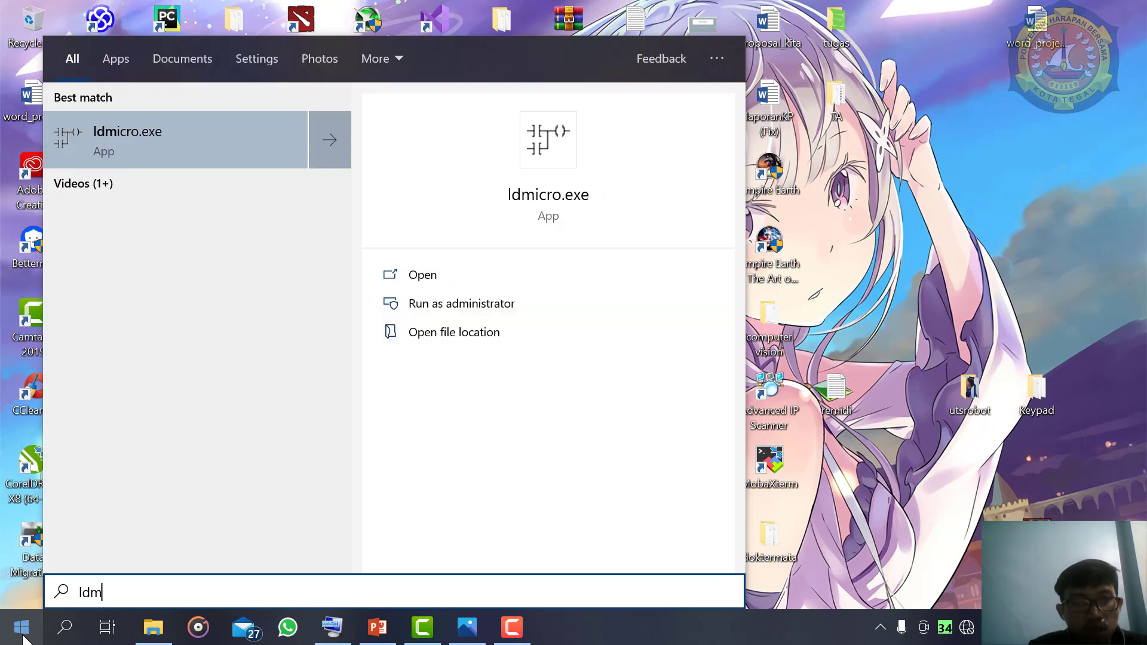
{"action": "type", "text": "i"}
{"action": "key", "text": "Return"}
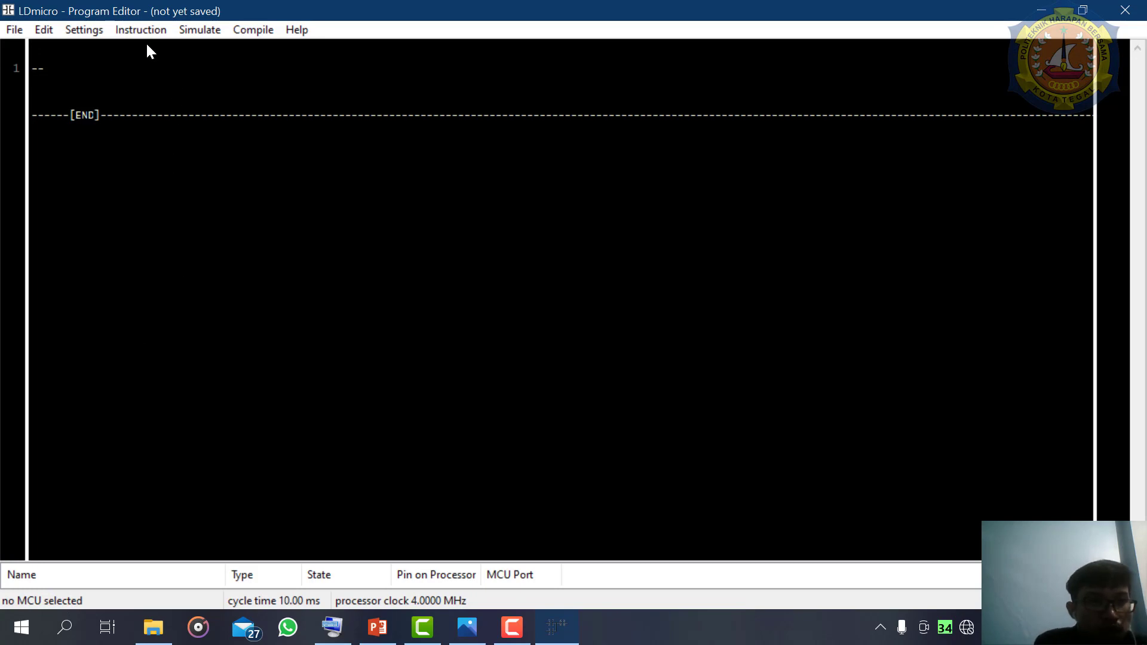
- Insert a contact on rung 1 and set it to a negated internal relay named 1
{"action": "left_click", "coordinate": [159, 31]}
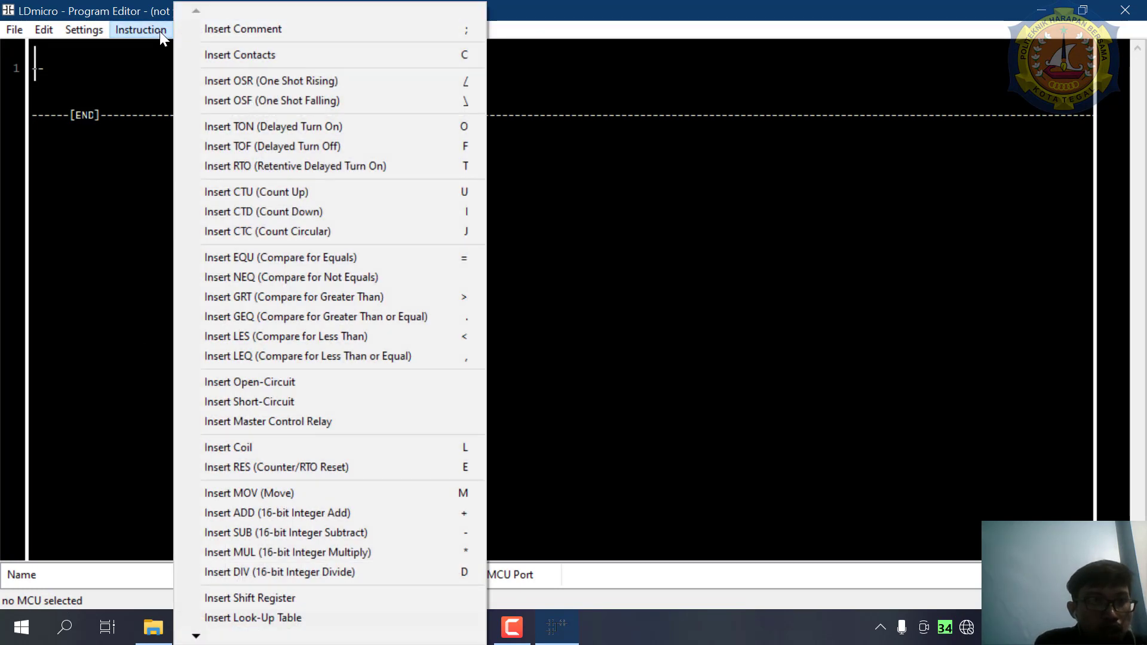
{"action": "left_click", "coordinate": [220, 59]}
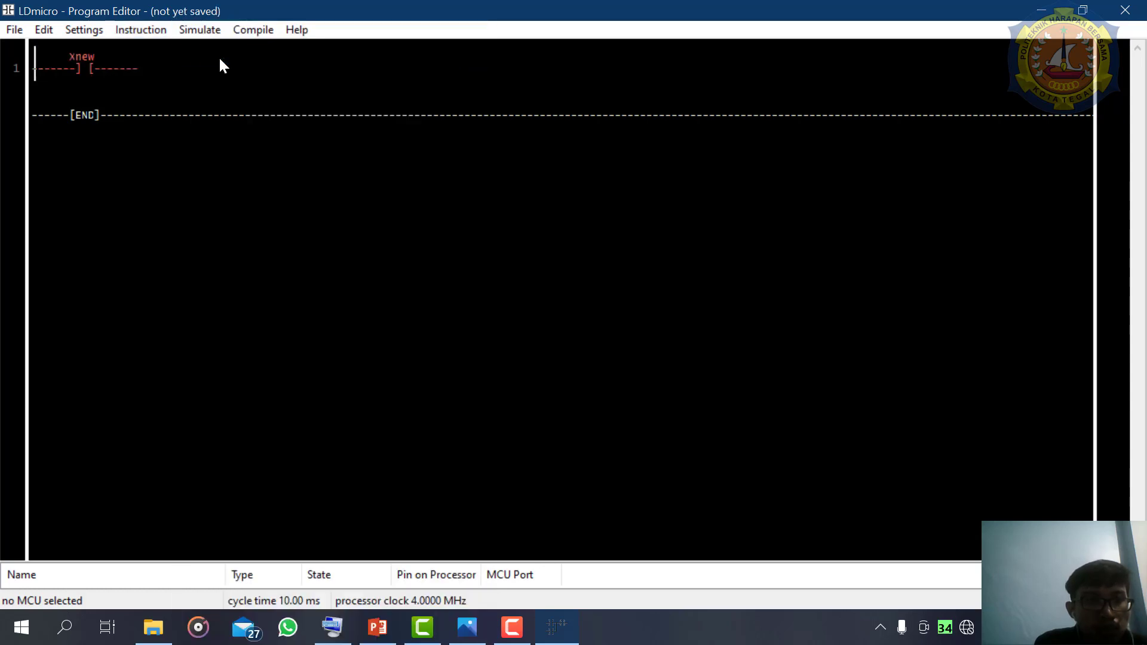
{"action": "double_click", "coordinate": [91, 59]}
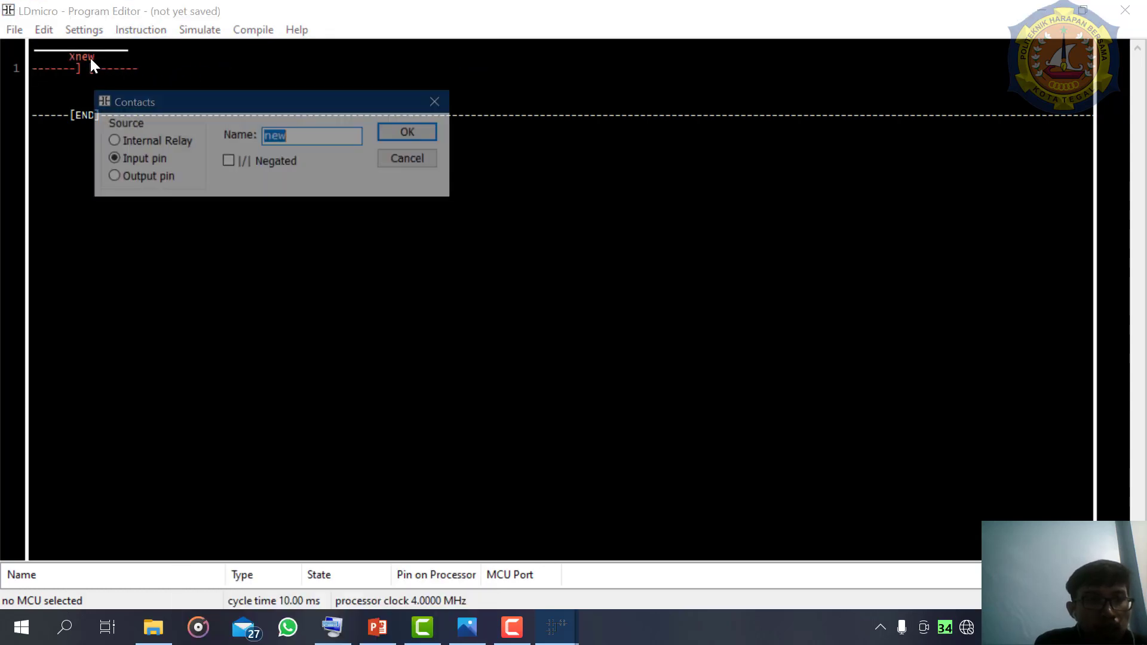
{"action": "type", "text": "1"}
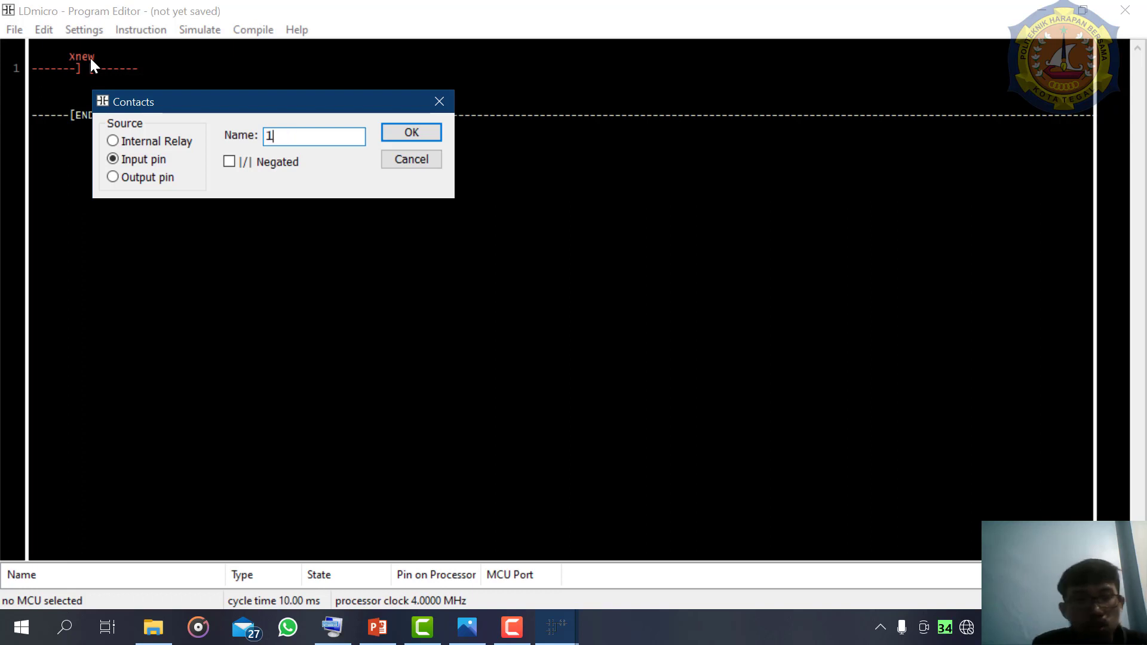
{"action": "left_click", "coordinate": [121, 138]}
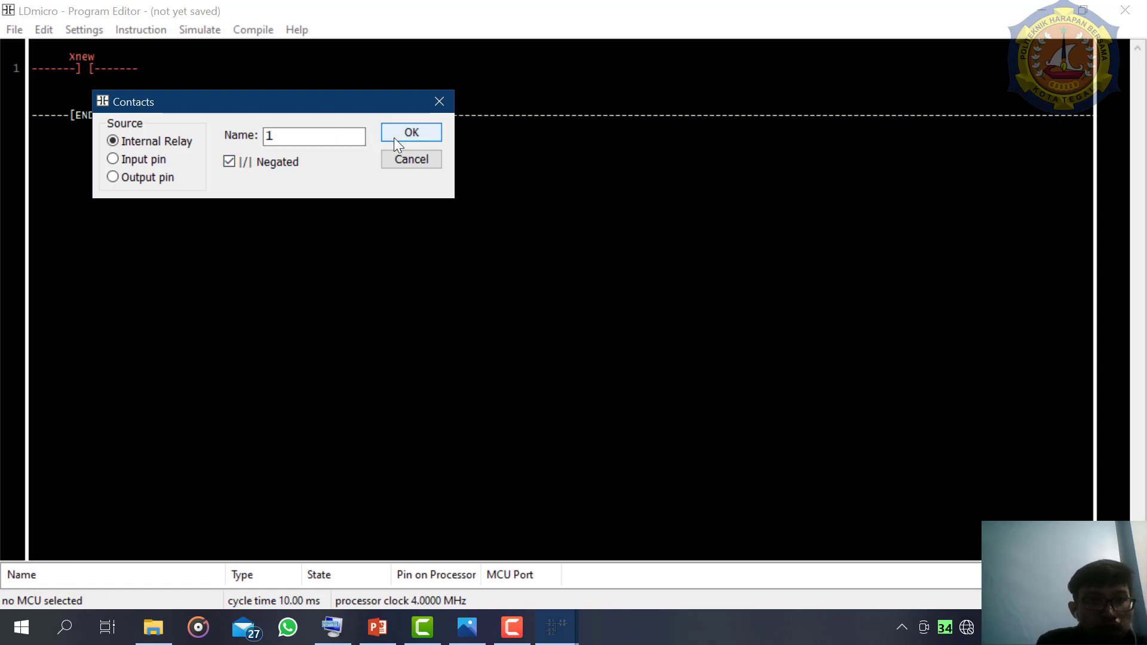
{"action": "left_click", "coordinate": [411, 132]}
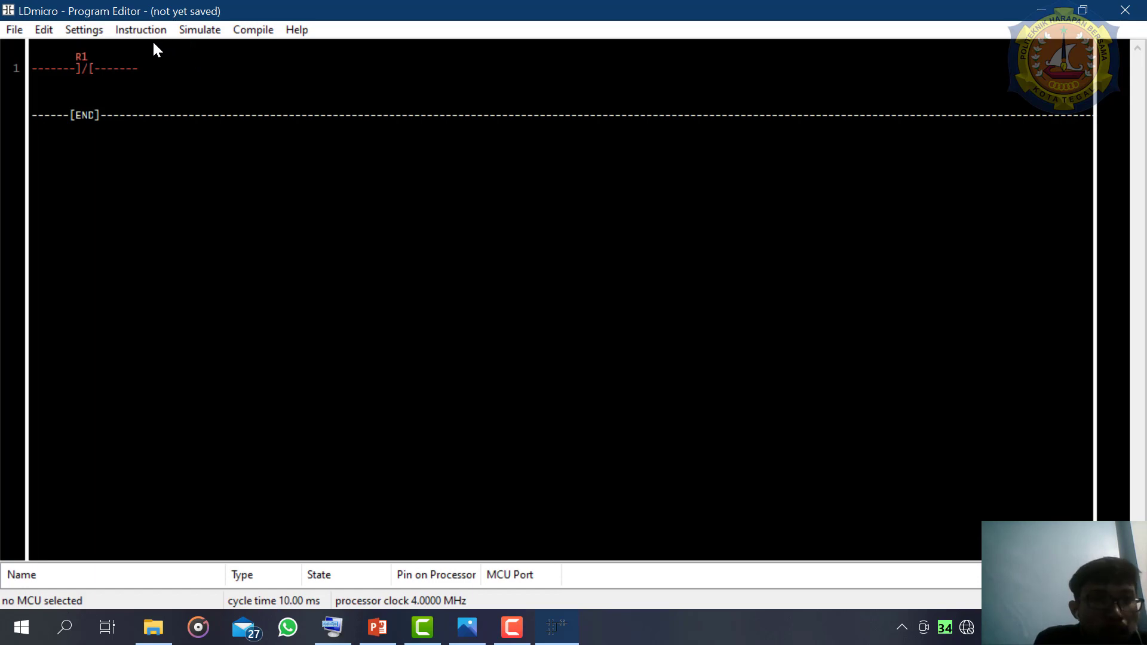
- Insert a TON delayed turn-on timer after the R1 contact, named 1 with a 50 ms delay
{"action": "left_click", "coordinate": [138, 31]}
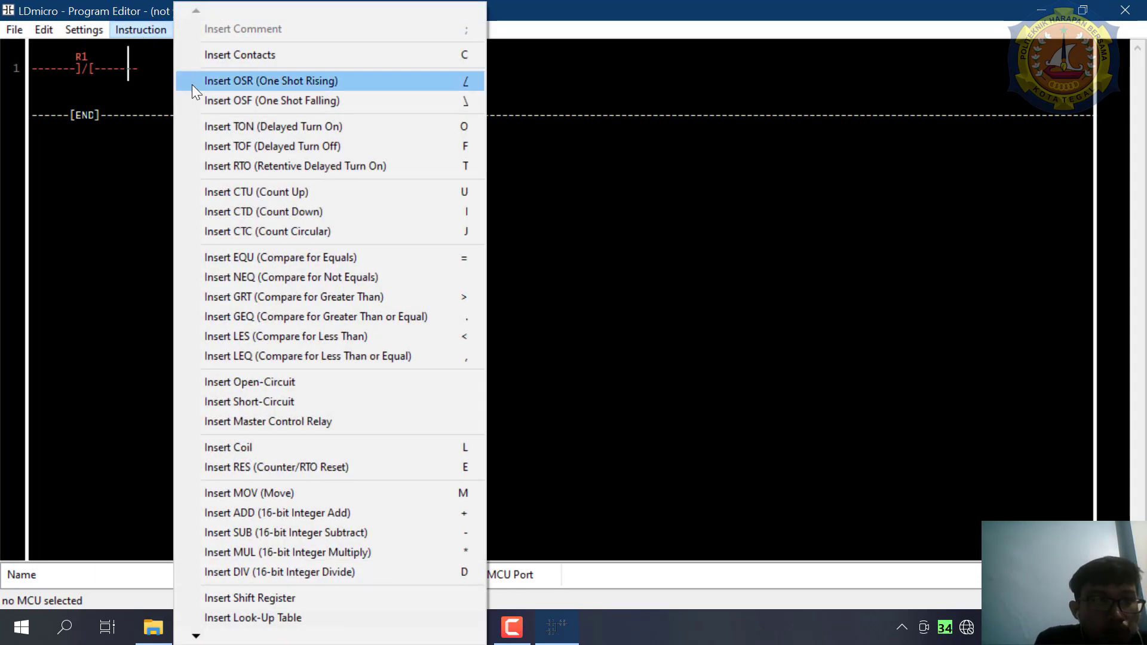
{"action": "left_click", "coordinate": [246, 129]}
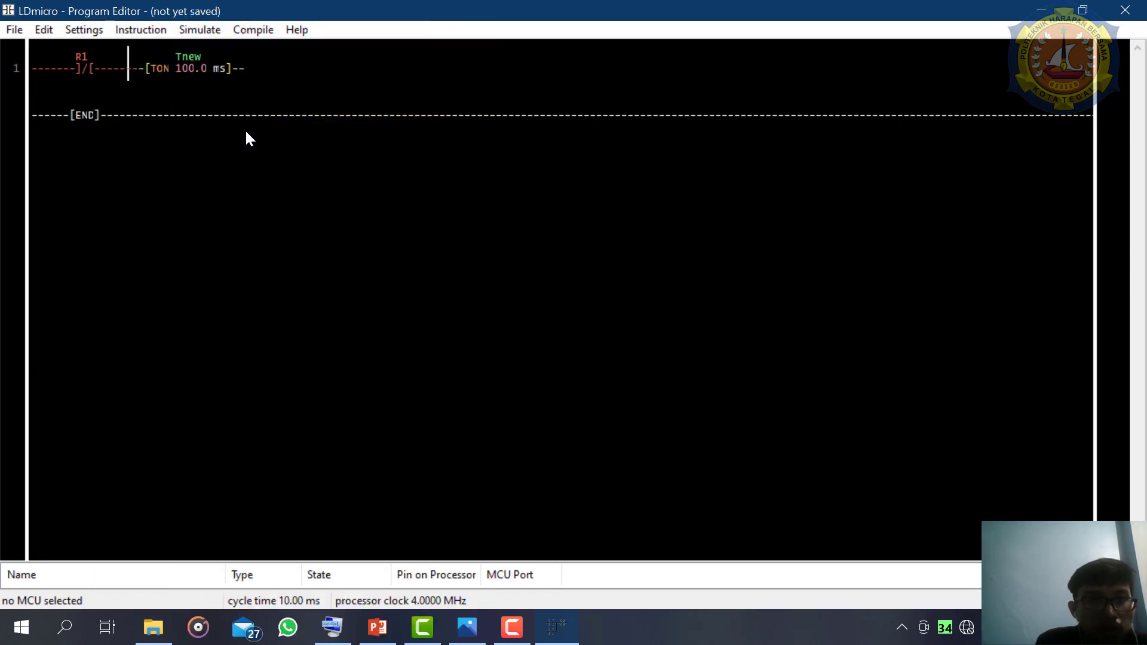
{"action": "double_click", "coordinate": [198, 66]}
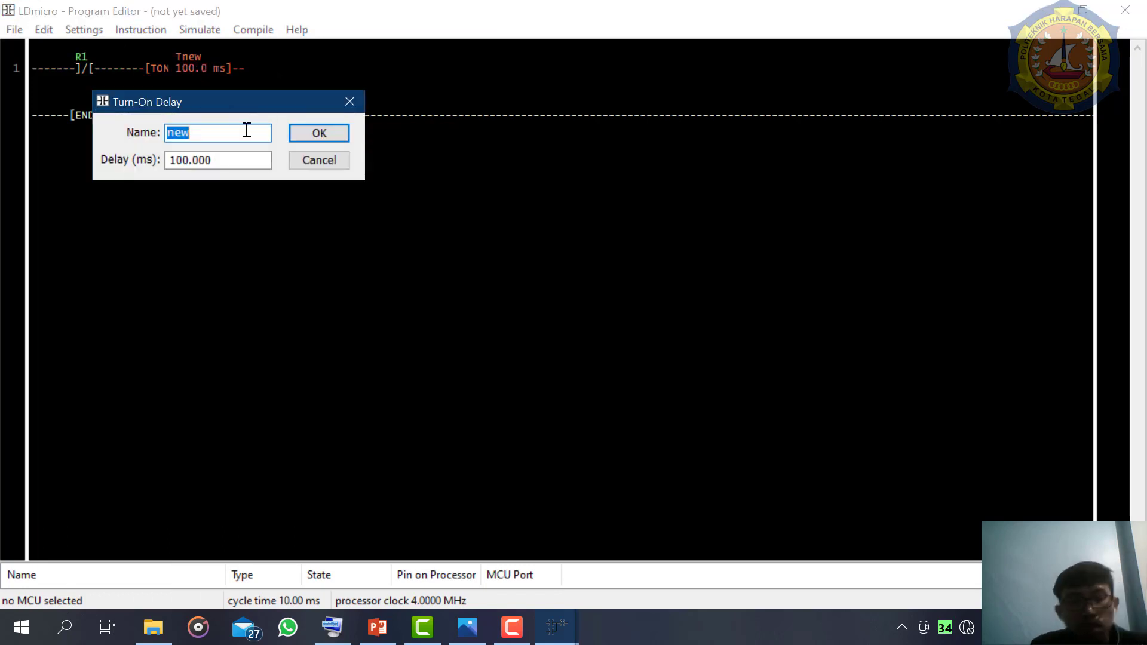
{"action": "type", "text": "1"}
{"action": "key", "text": "Return"}
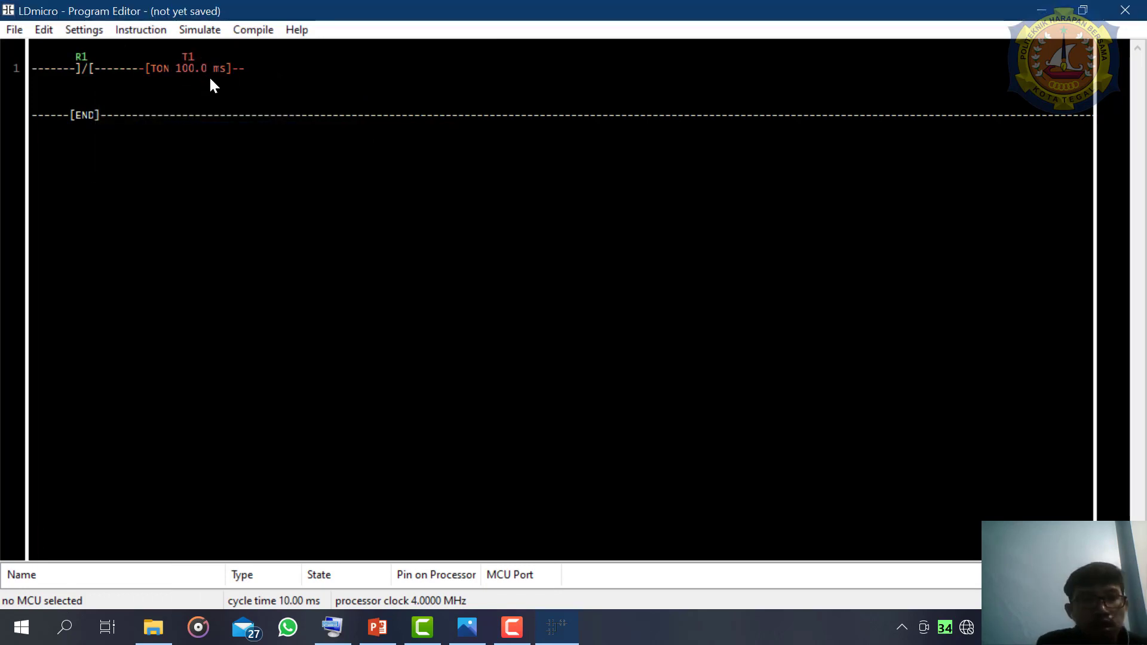
{"action": "double_click", "coordinate": [199, 62]}
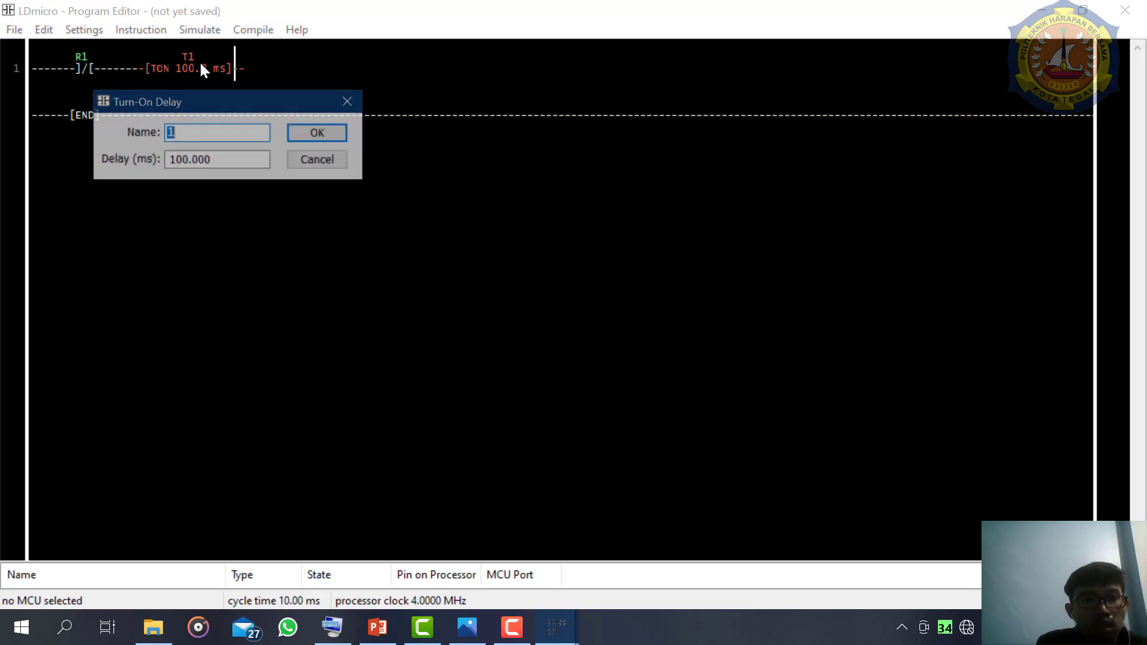
{"action": "double_click", "coordinate": [225, 162]}
{"action": "key", "text": "BackSpace"}
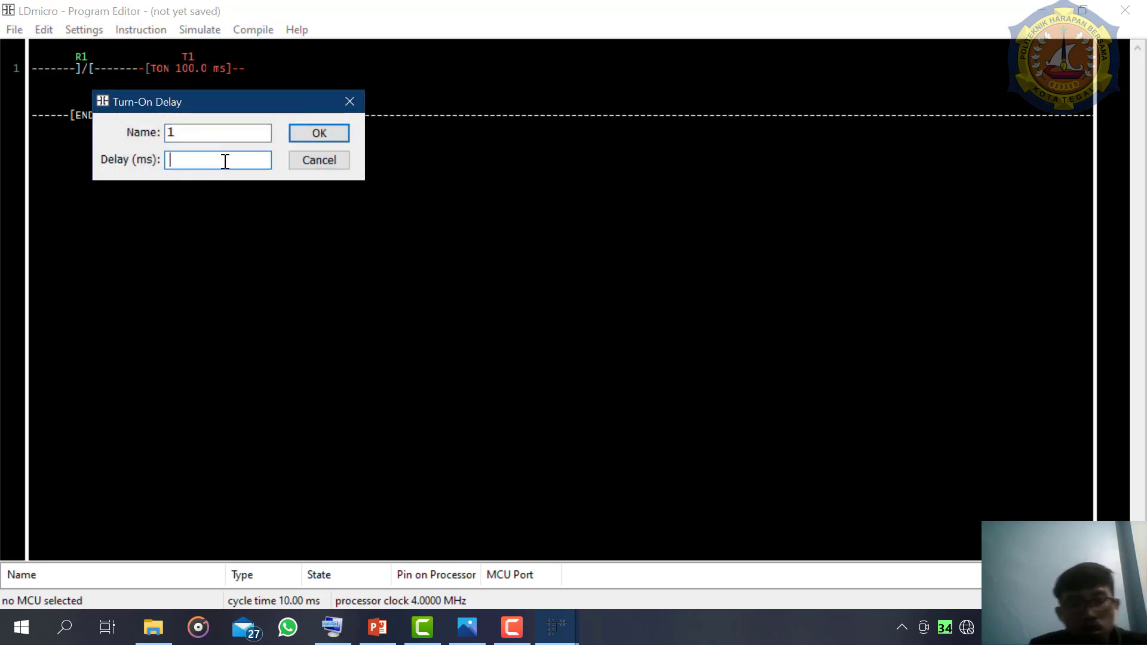
{"action": "type", "text": "50"}
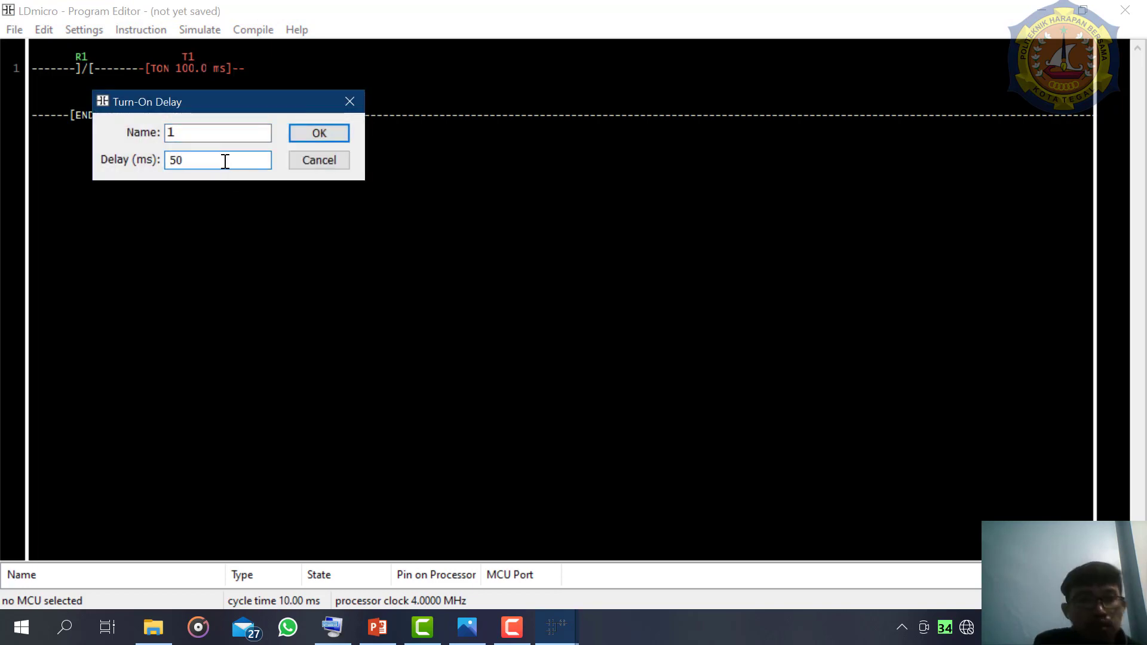
{"action": "left_click", "coordinate": [305, 141]}
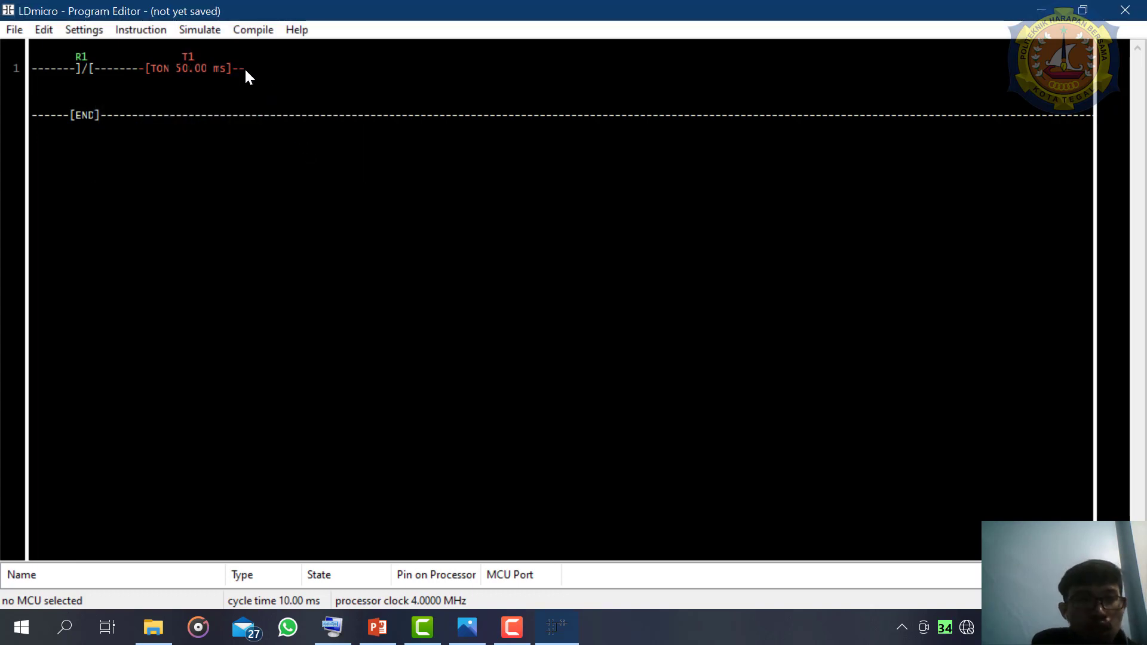
- Insert a TOF delayed turn-off timer after T1, named 2 with a 50 ms delay
{"action": "left_click", "coordinate": [148, 34]}
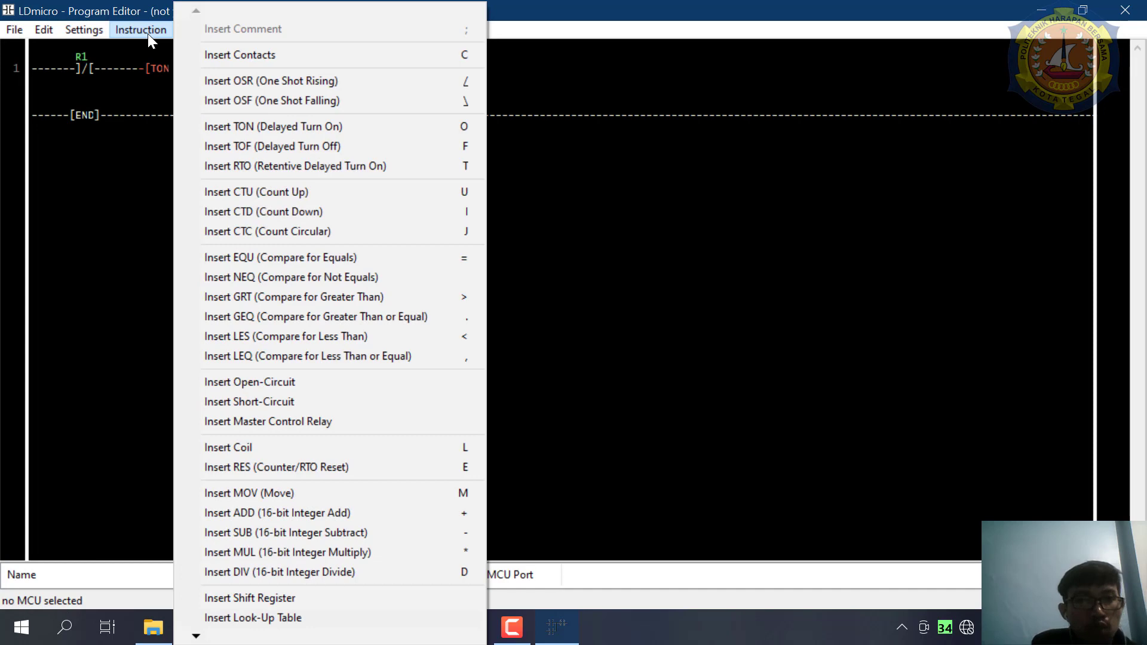
{"action": "left_click", "coordinate": [295, 152]}
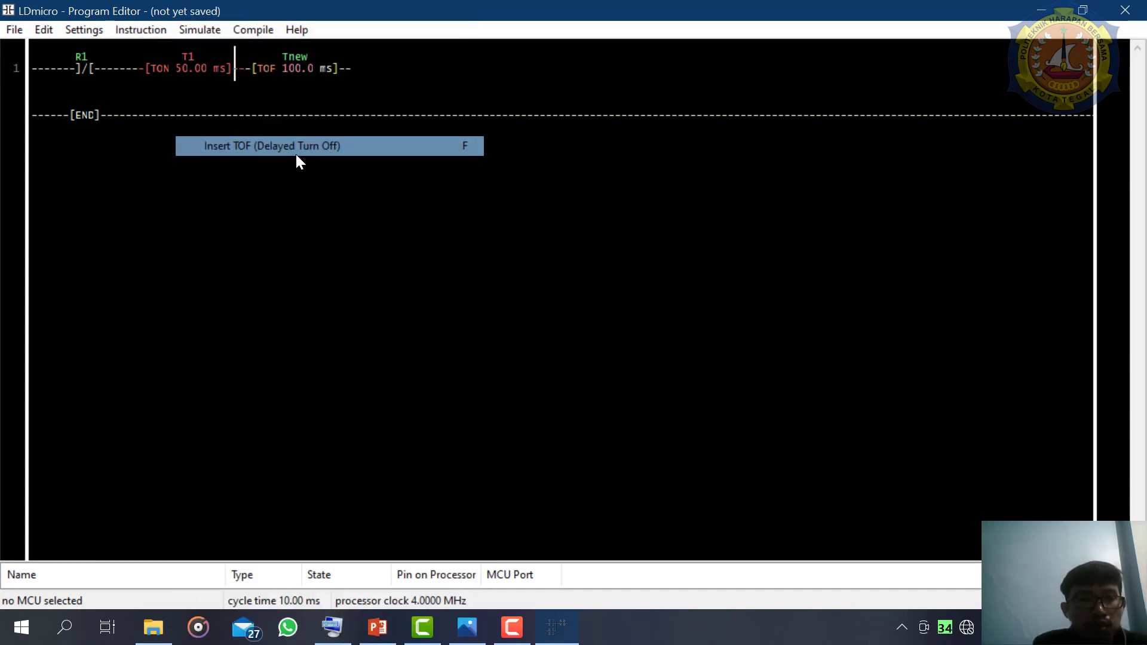
{"action": "double_click", "coordinate": [302, 68]}
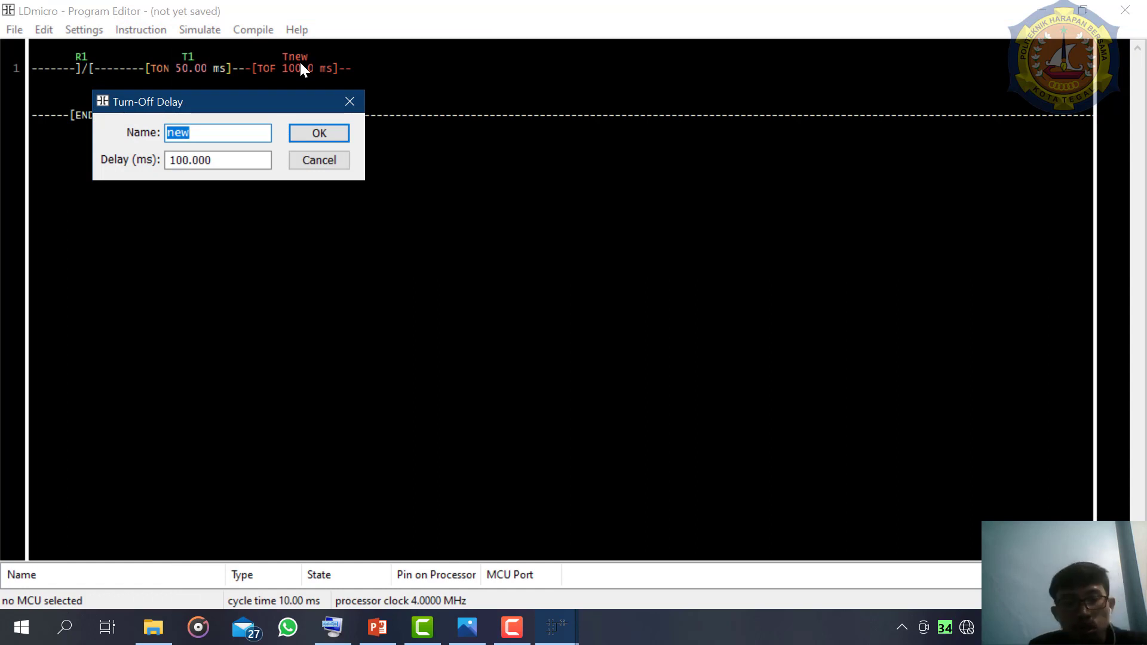
{"action": "type", "text": "2"}
{"action": "key", "text": "Return"}
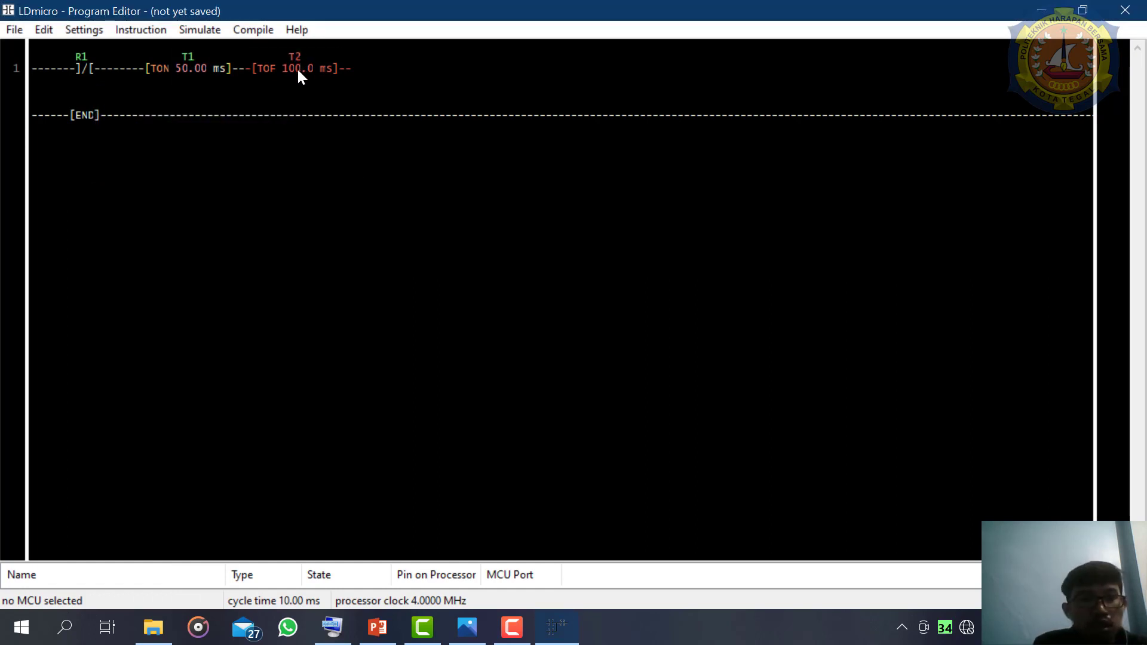
{"action": "double_click", "coordinate": [301, 70]}
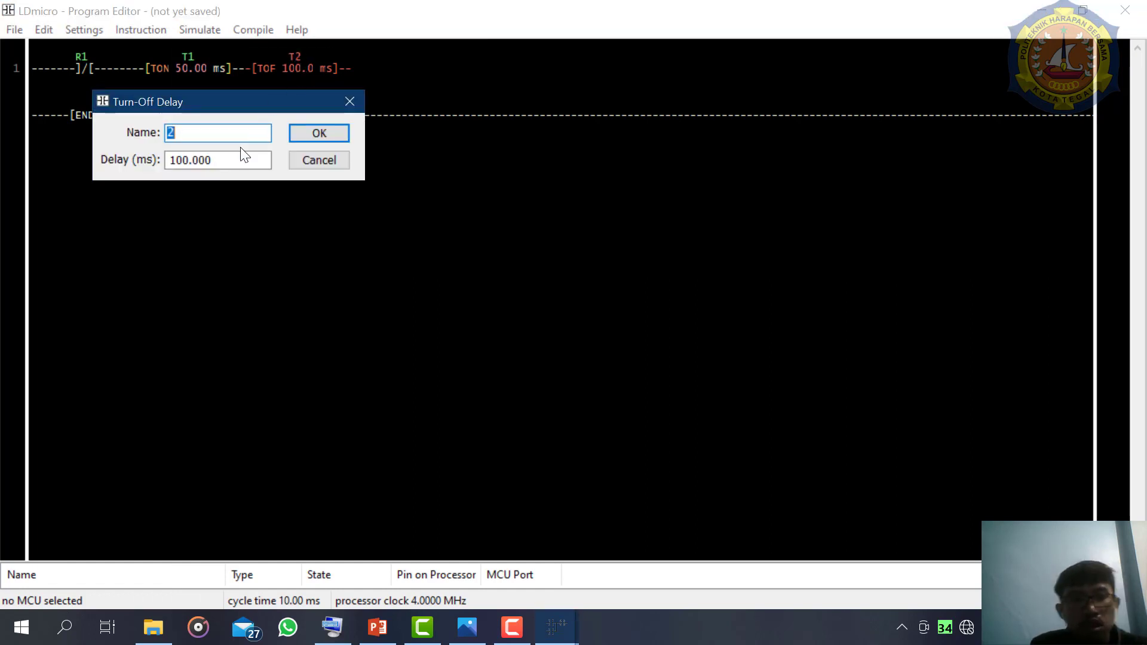
{"action": "double_click", "coordinate": [232, 162]}
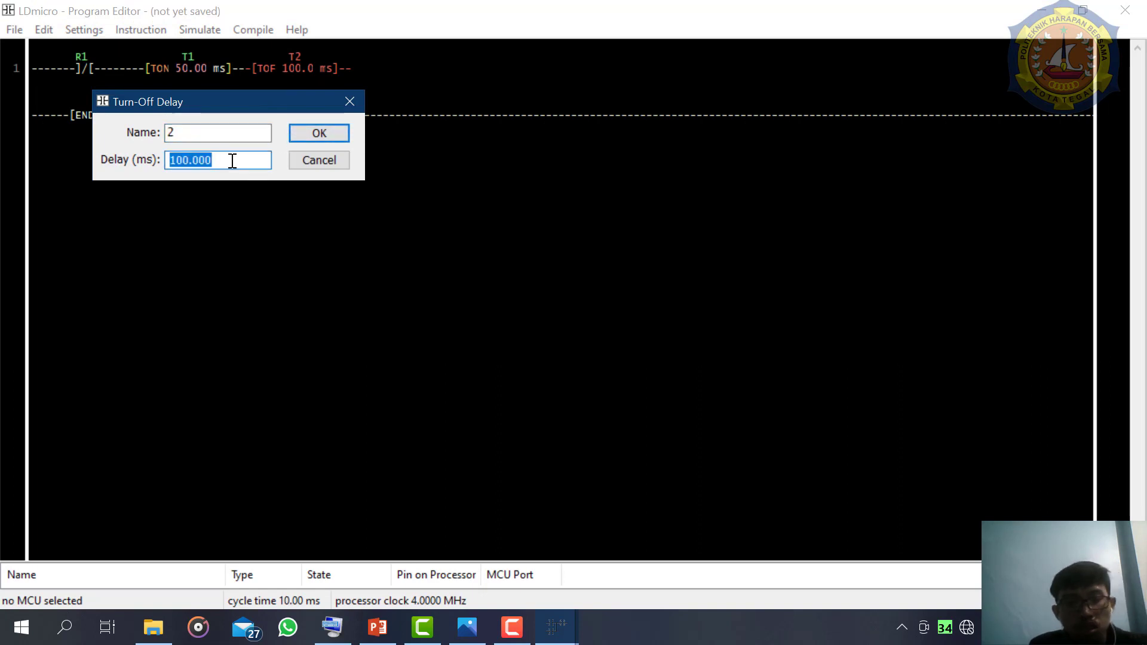
{"action": "type", "text": "50"}
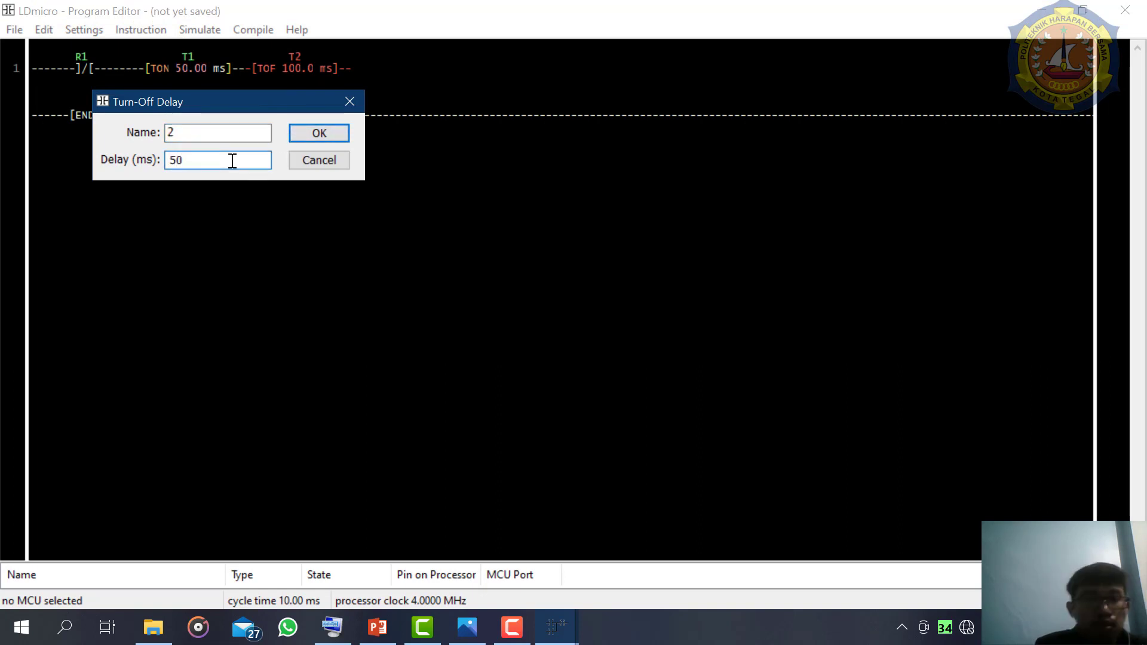
{"action": "key", "text": "Return"}
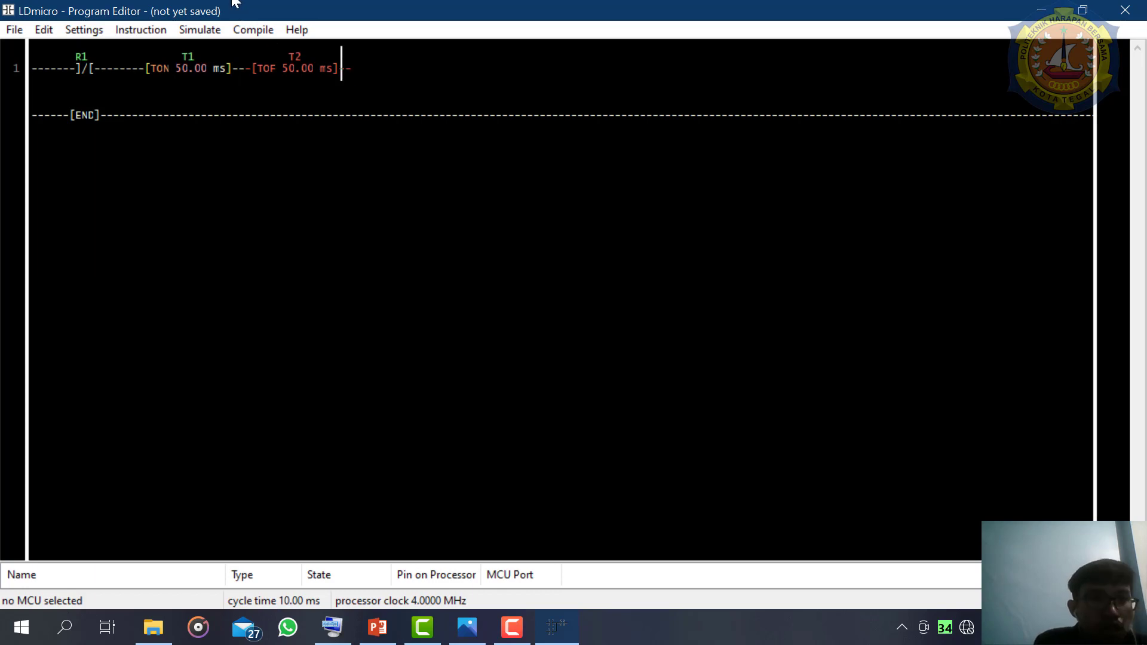
- Insert a normal coil at the end of rung 1 and set it to internal relay 1
{"action": "left_click", "coordinate": [160, 23]}
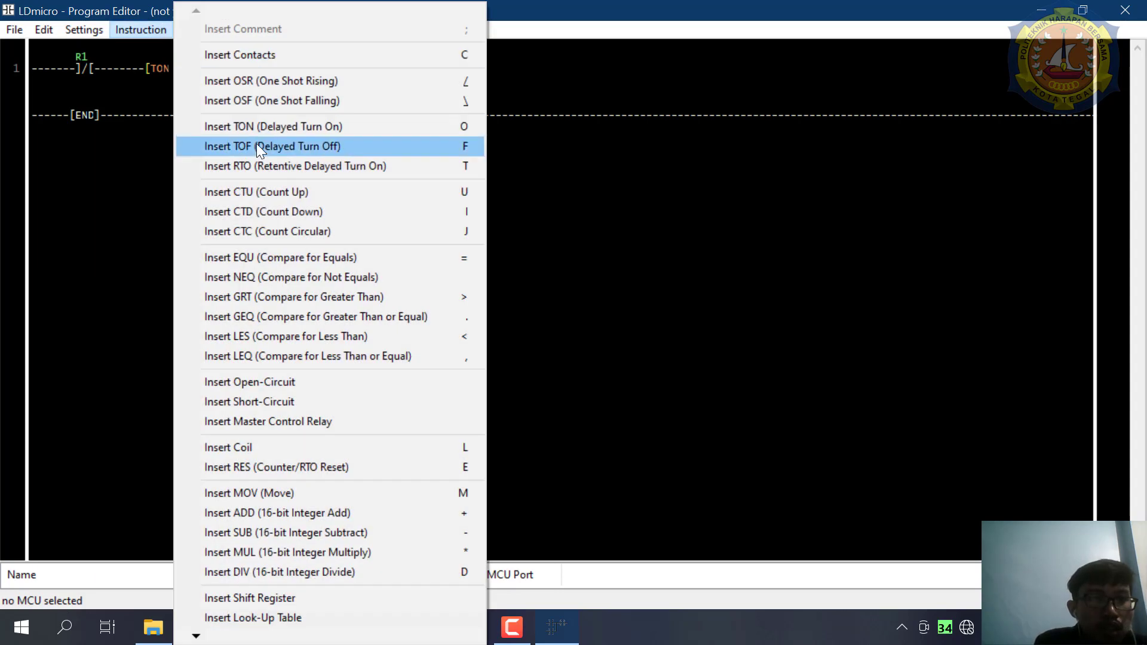
{"action": "left_click", "coordinate": [285, 449]}
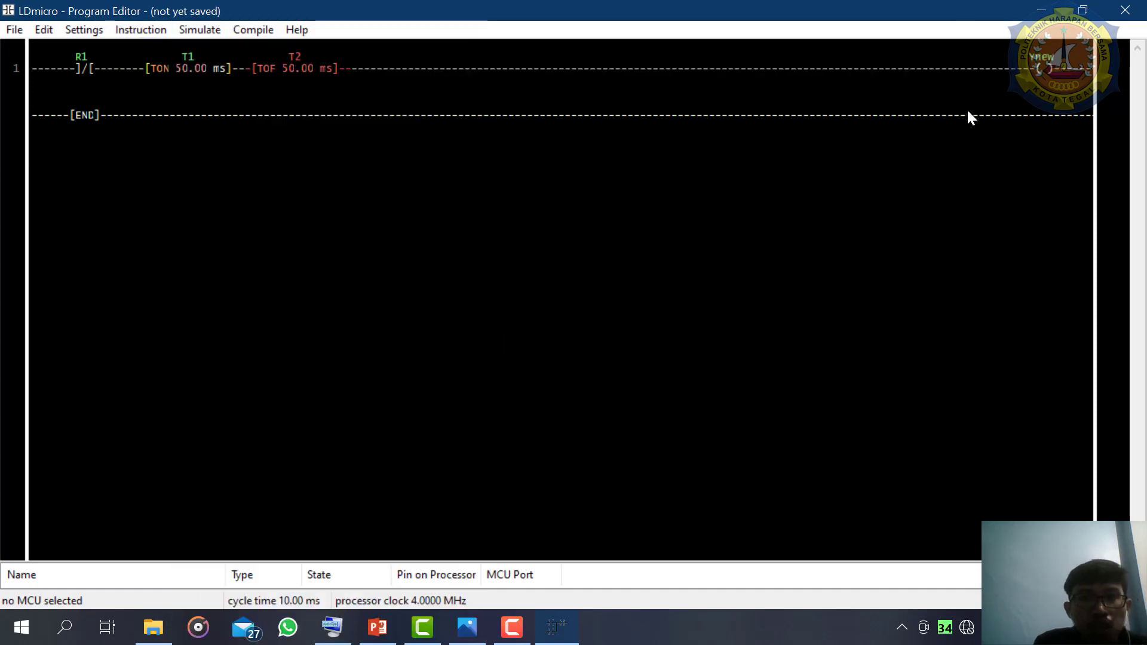
{"action": "double_click", "coordinate": [1037, 63]}
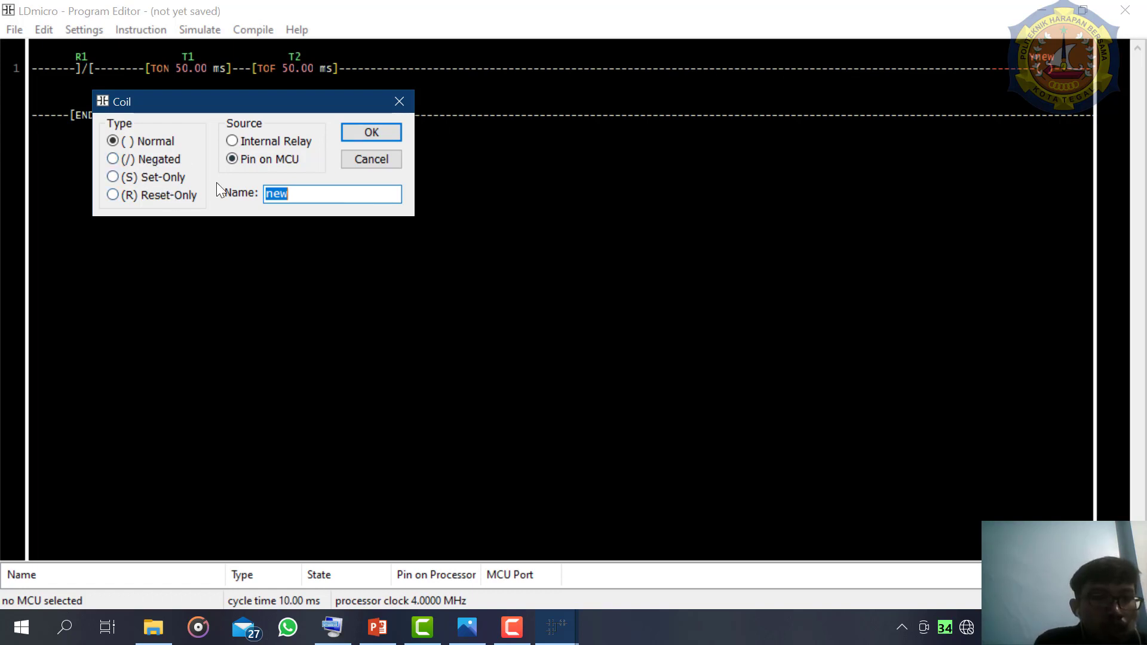
{"action": "left_click", "coordinate": [278, 147]}
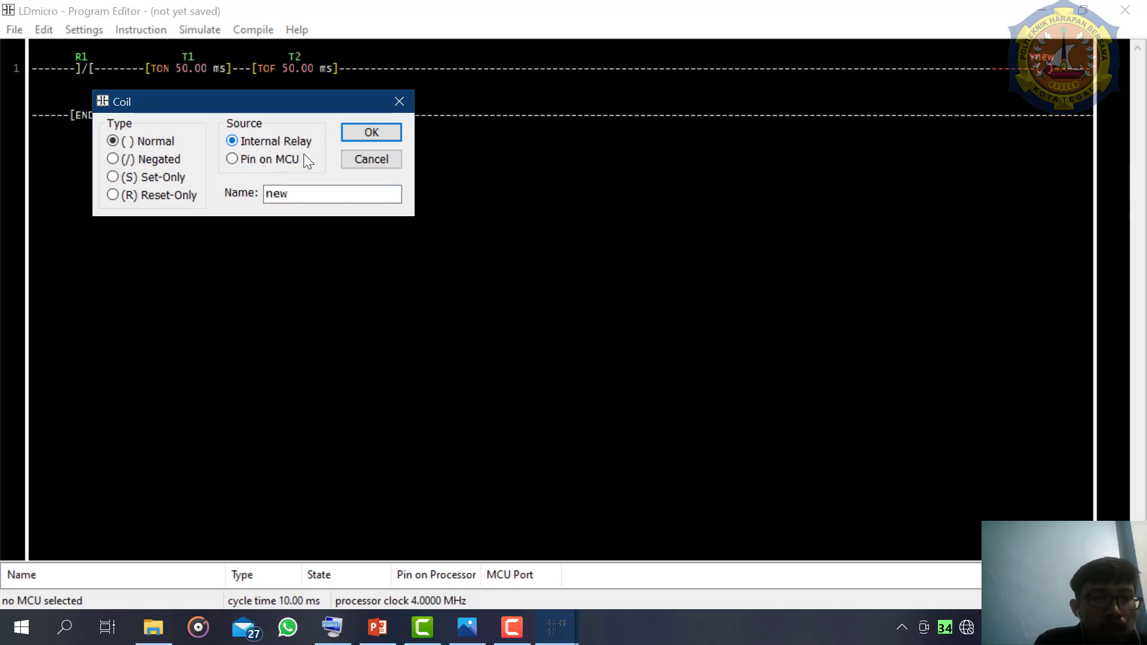
{"action": "double_click", "coordinate": [336, 193]}
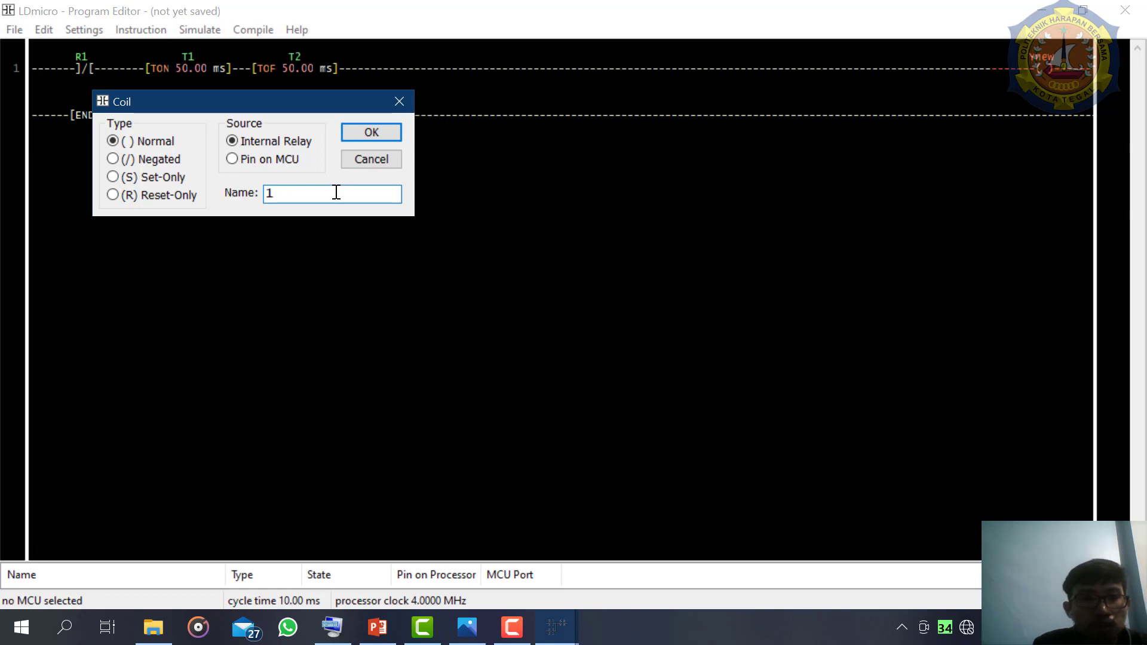
{"action": "type", "text": "1"}
{"action": "key", "text": "Return"}
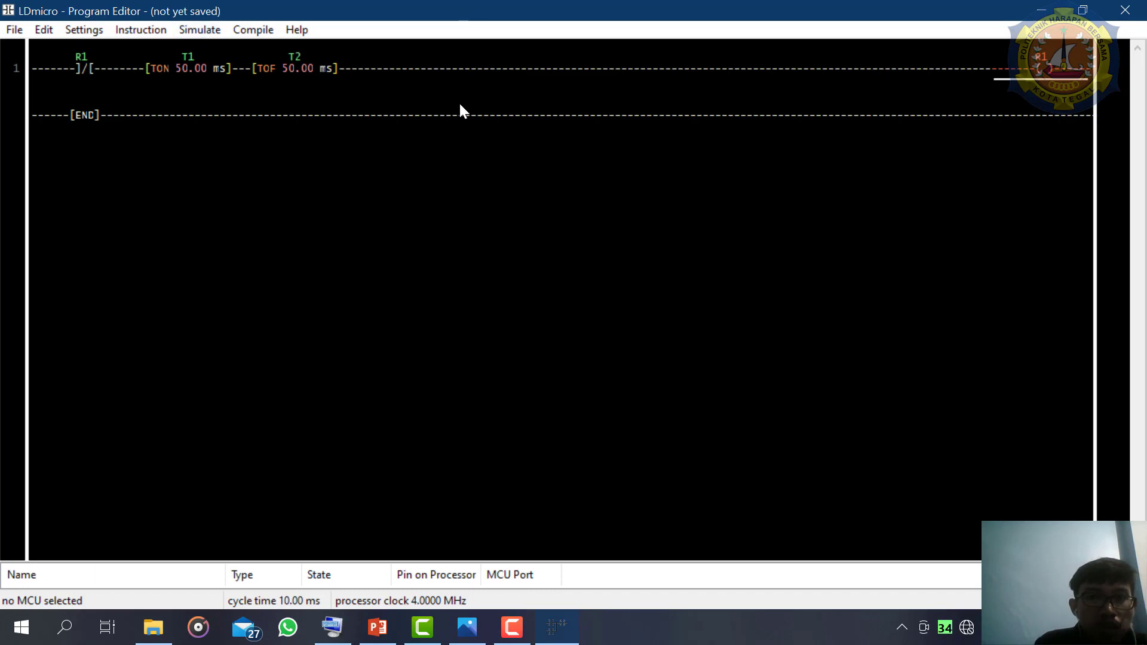
- Insert a CTC circular counter on a branch parallel to the R1 coil, named 1 with a max value of 9
{"action": "left_click", "coordinate": [207, 34]}
{"action": "mouse_move", "coordinate": [149, 27]}
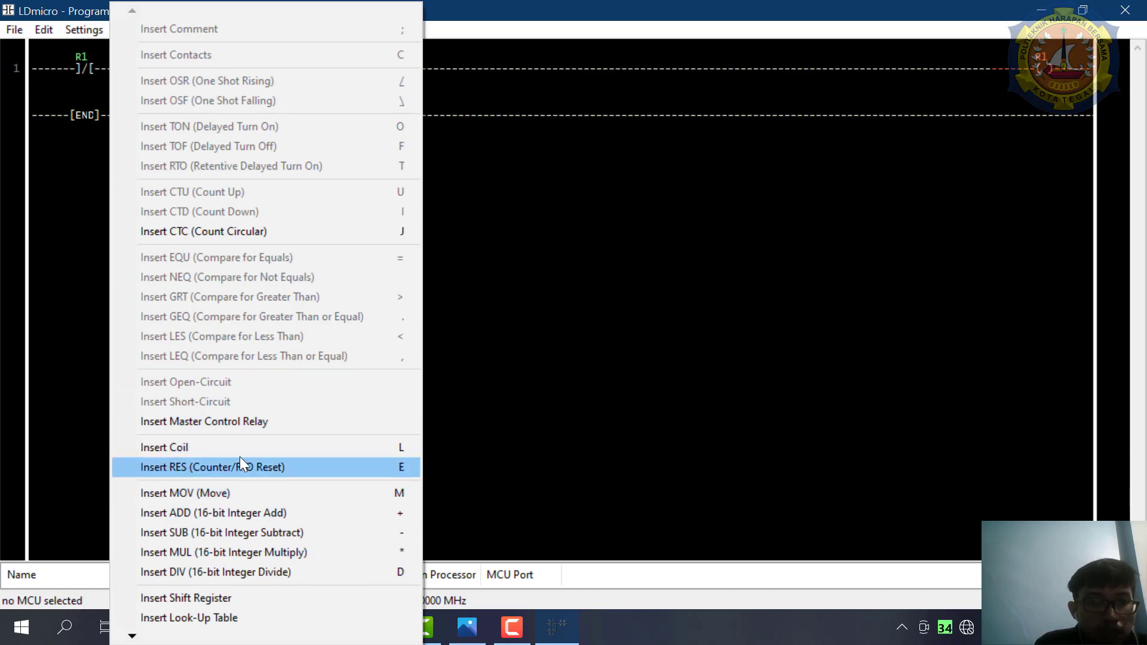
{"action": "left_click", "coordinate": [225, 231]}
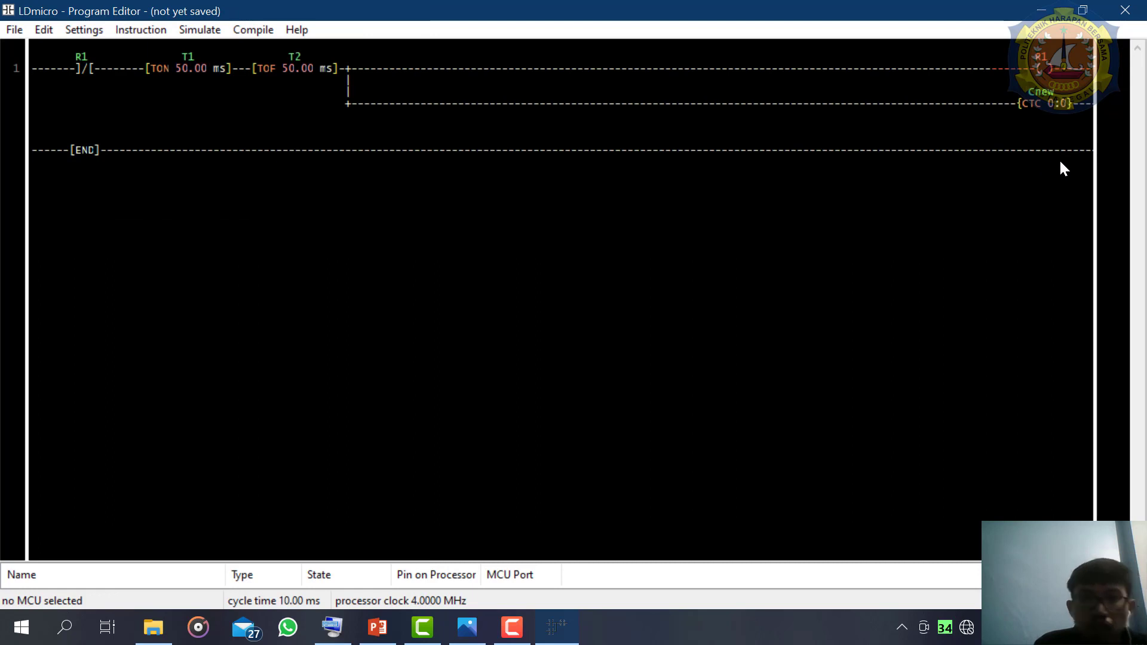
{"action": "double_click", "coordinate": [1038, 99]}
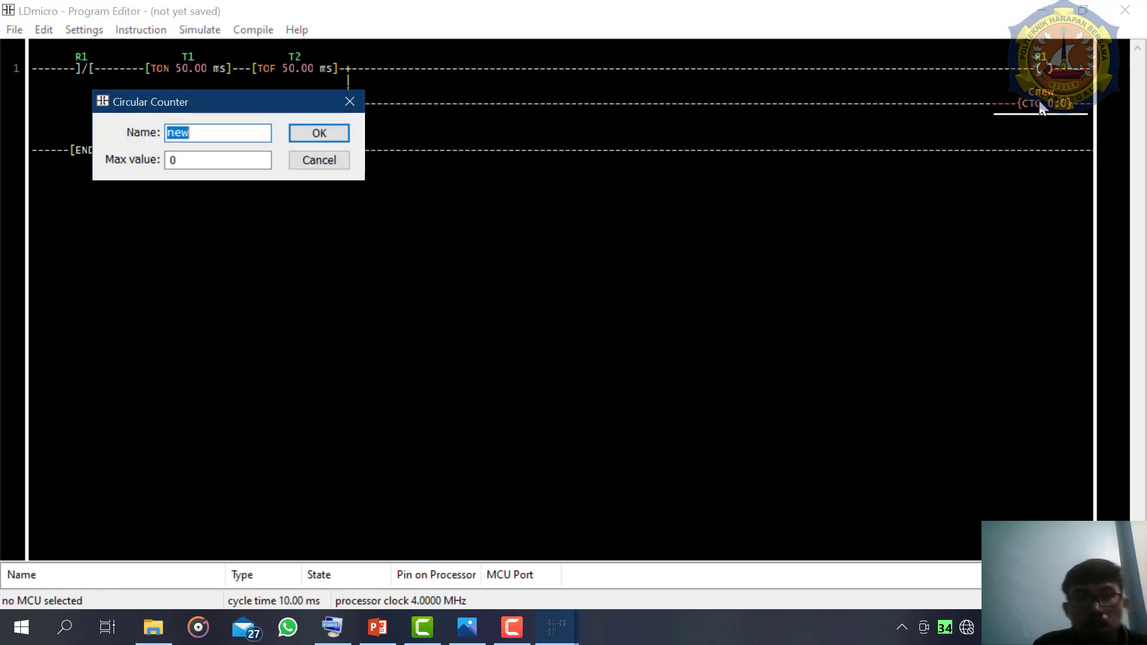
{"action": "type", "text": "1"}
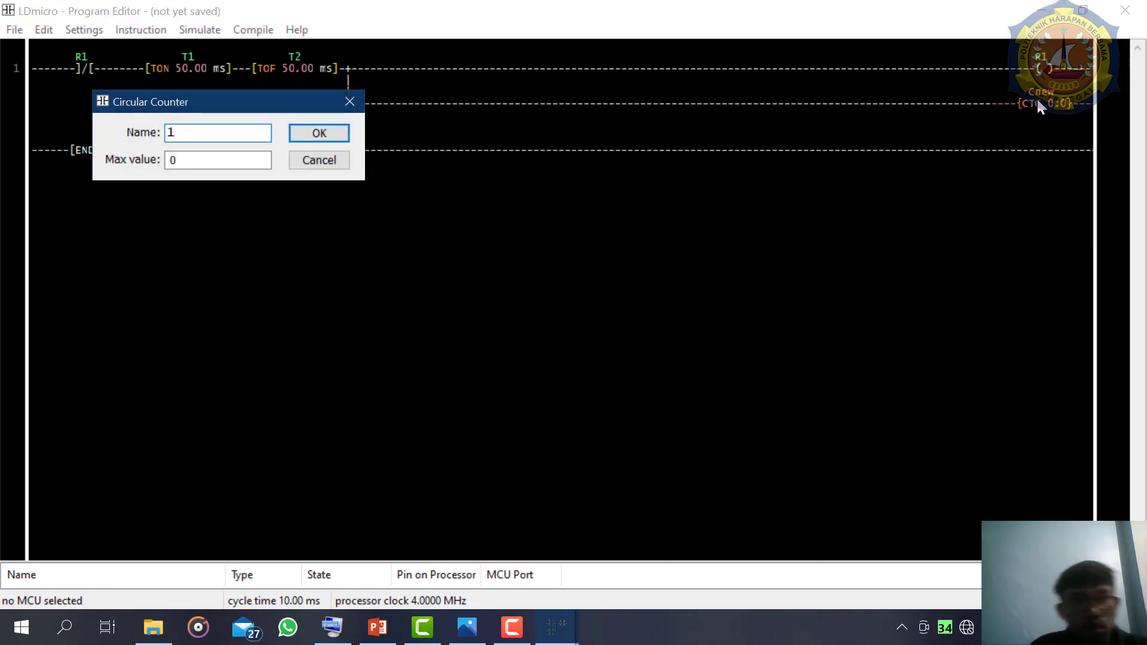
{"action": "double_click", "coordinate": [213, 155]}
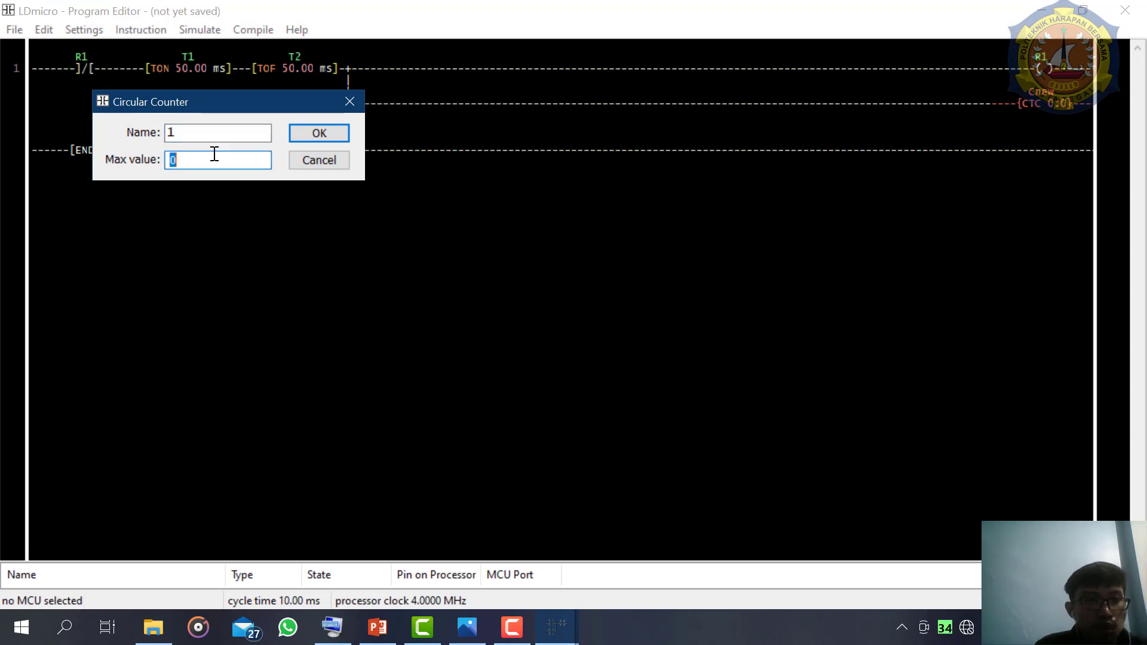
{"action": "key", "text": "BackSpace"}
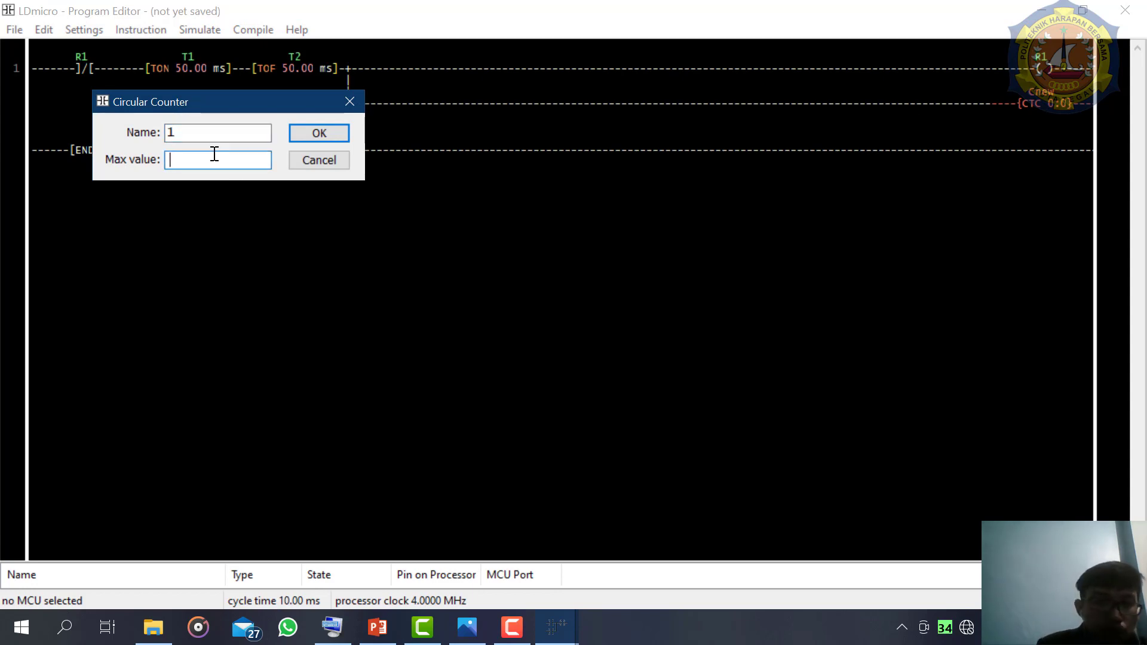
{"action": "left_click", "coordinate": [316, 132]}
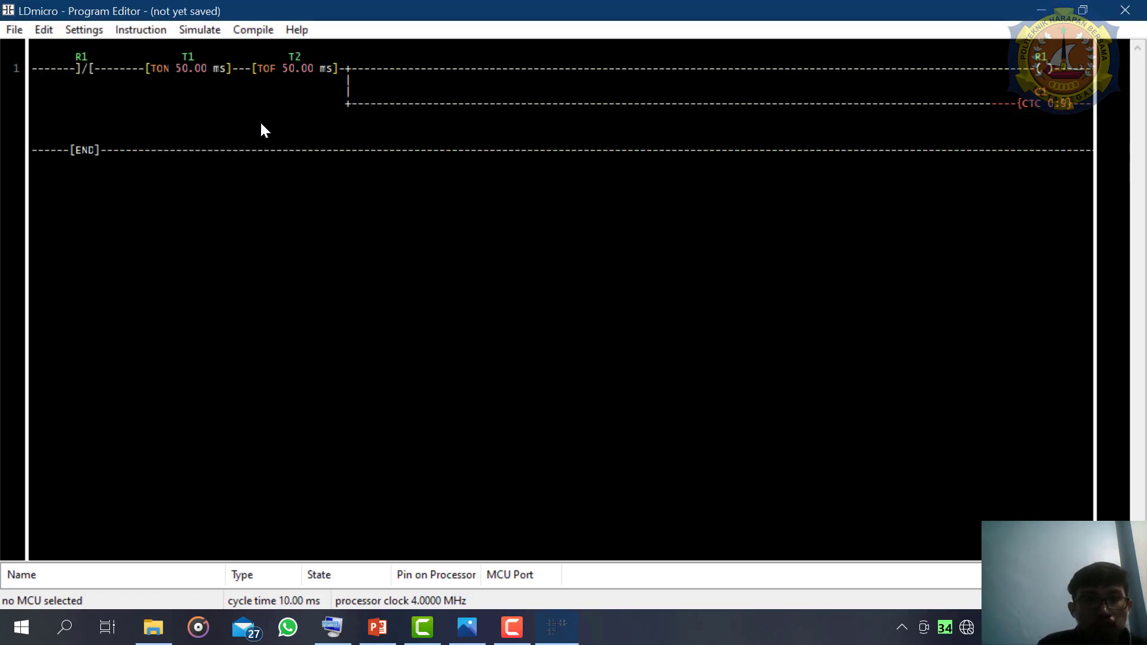
- Insert a new rung after rung 1 of the ladder program
{"action": "left_click", "coordinate": [73, 31]}
{"action": "mouse_move", "coordinate": [52, 34]}
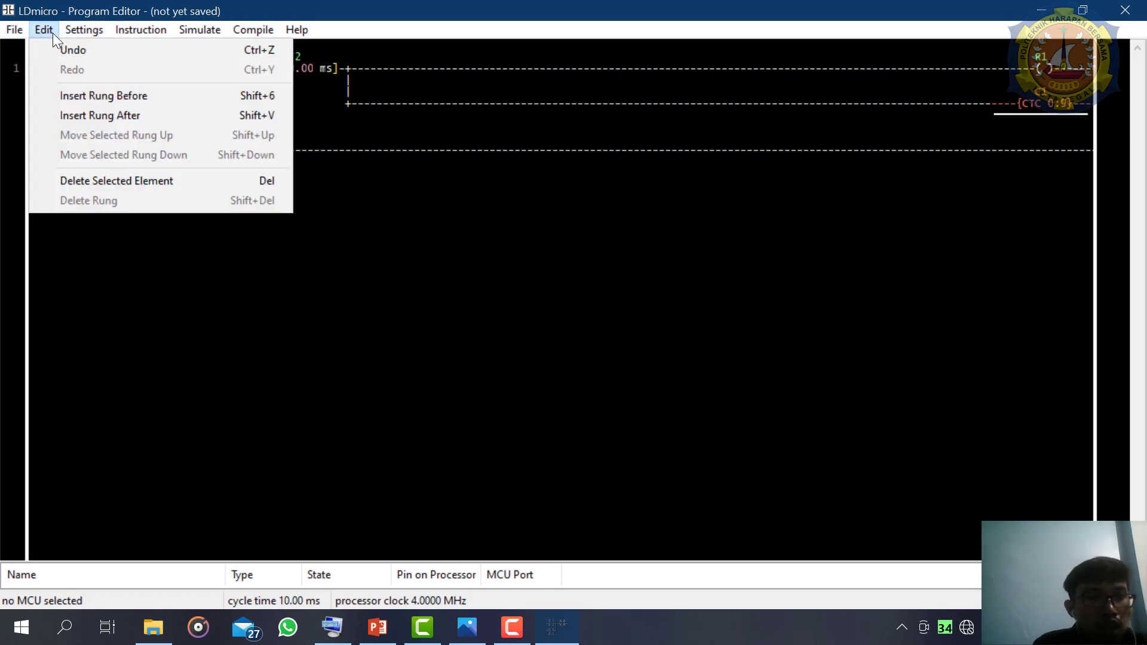
{"action": "left_click", "coordinate": [101, 113]}
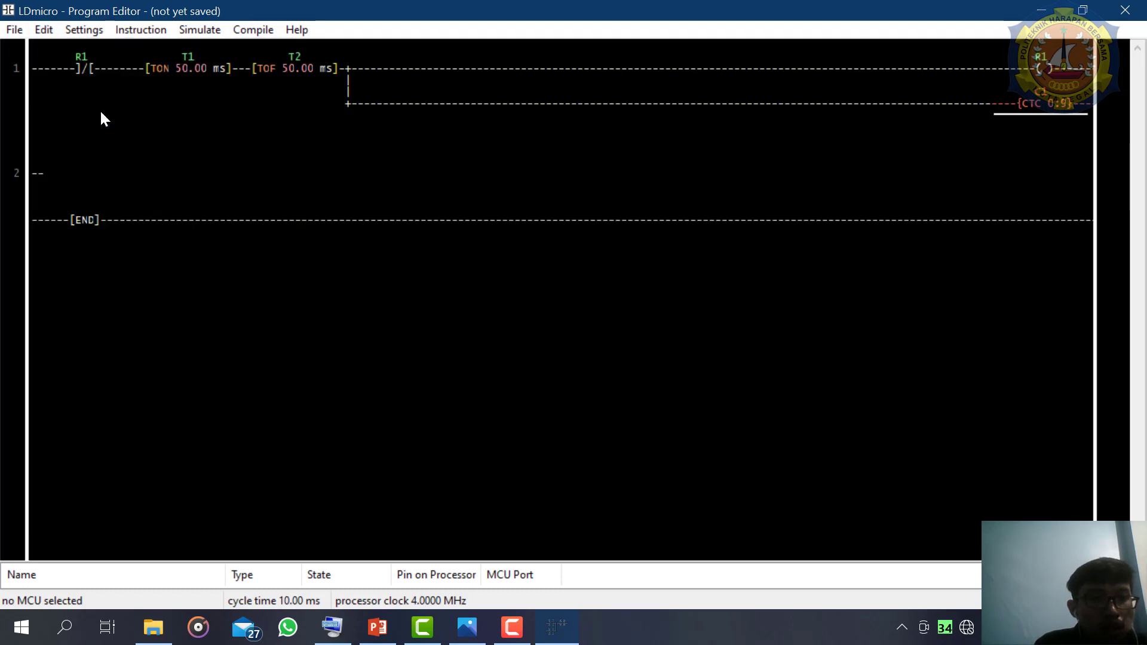
- Insert a normal coil on rung 2 and name it 1, with its source as a pin on the MCU
{"action": "left_click", "coordinate": [46, 179]}
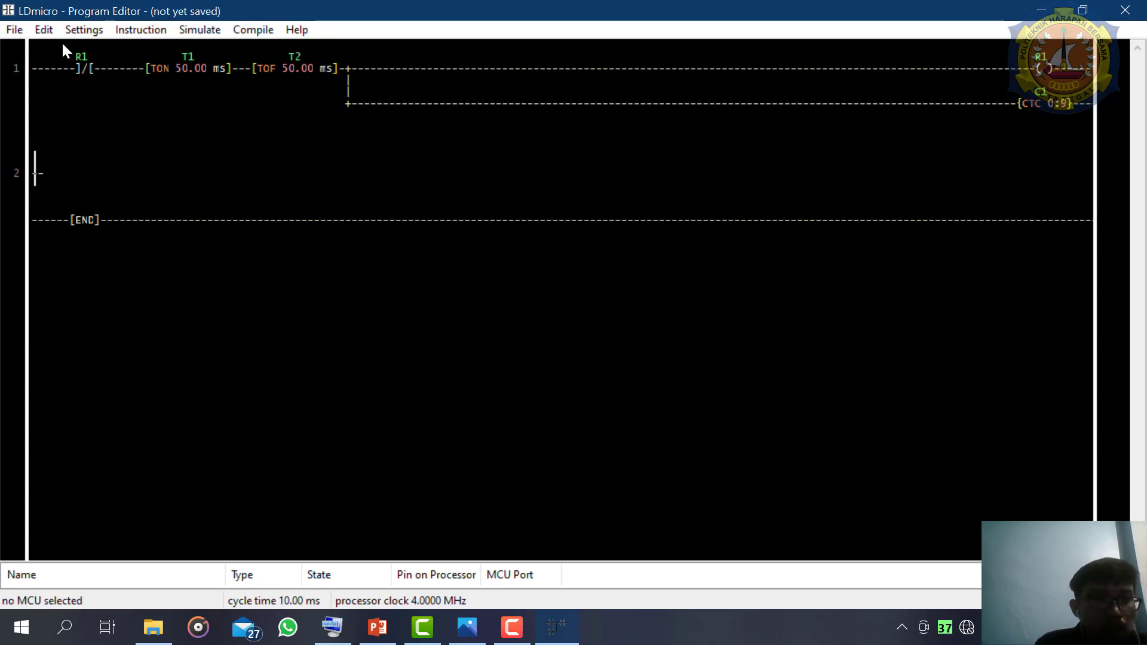
{"action": "left_click", "coordinate": [147, 27]}
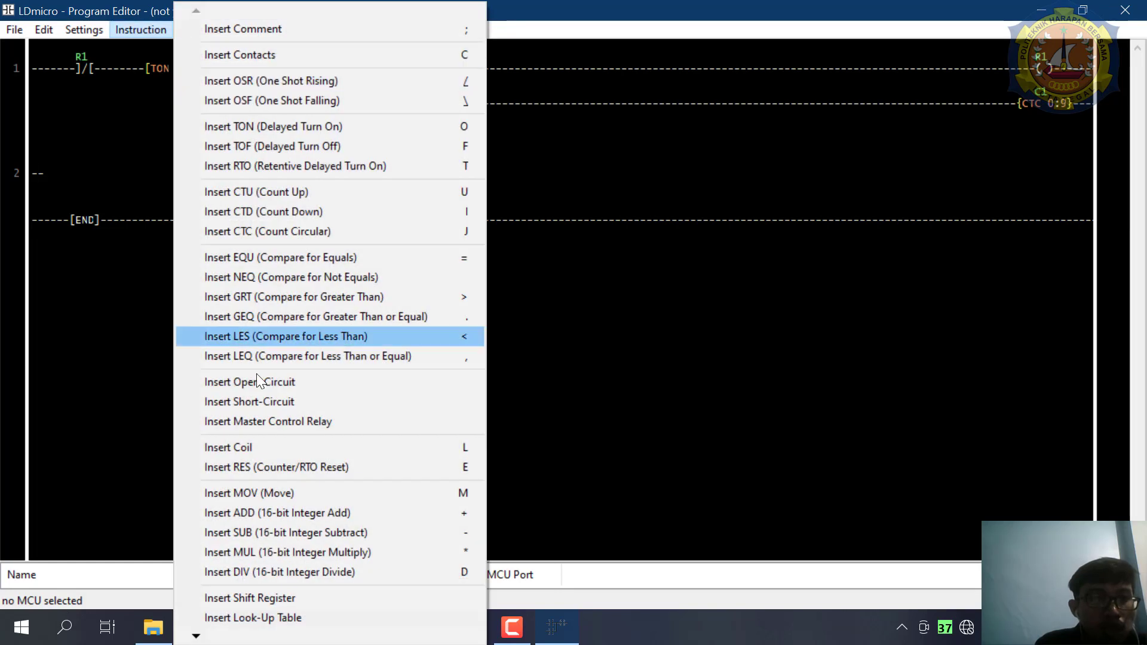
{"action": "left_click", "coordinate": [258, 447]}
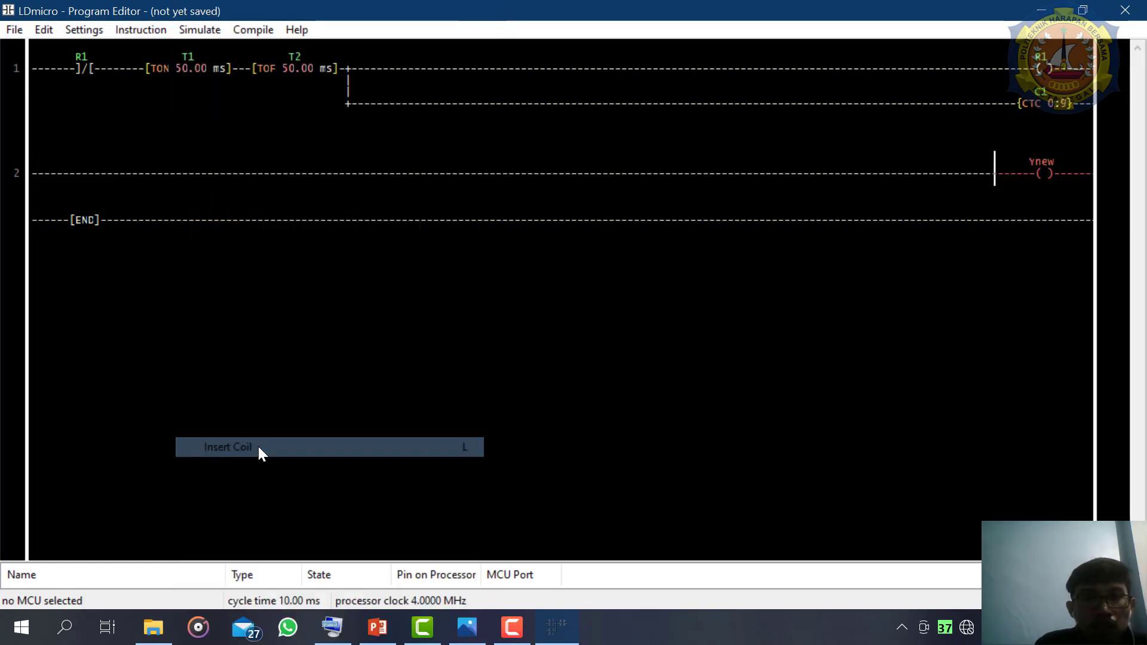
{"action": "double_click", "coordinate": [1043, 169]}
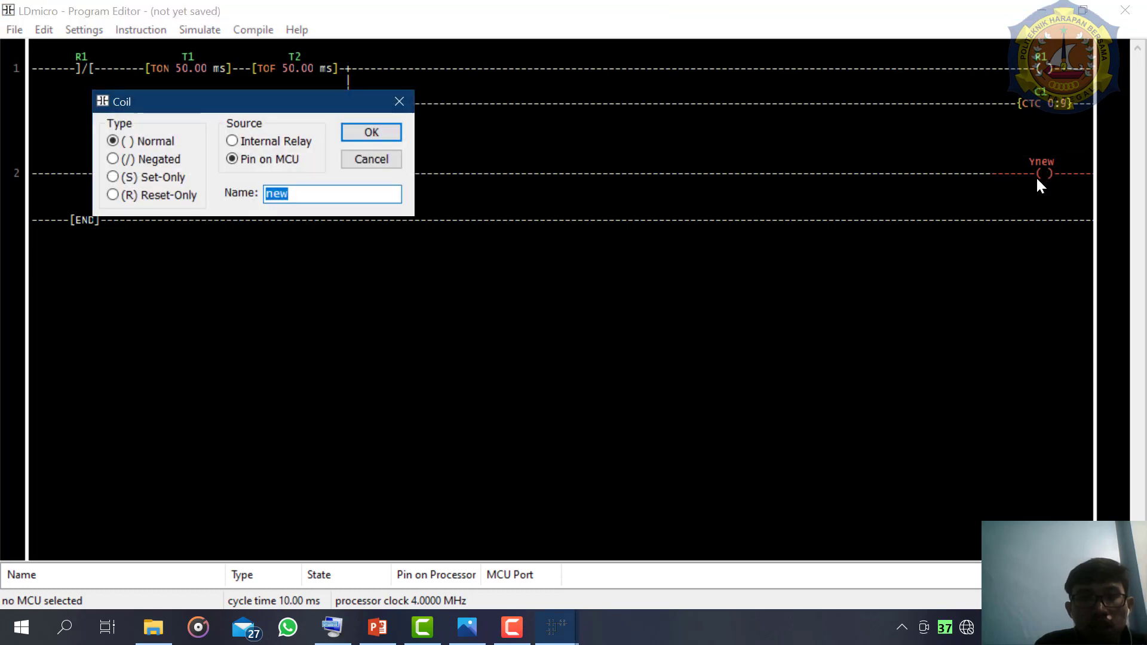
{"action": "left_click", "coordinate": [398, 101]}
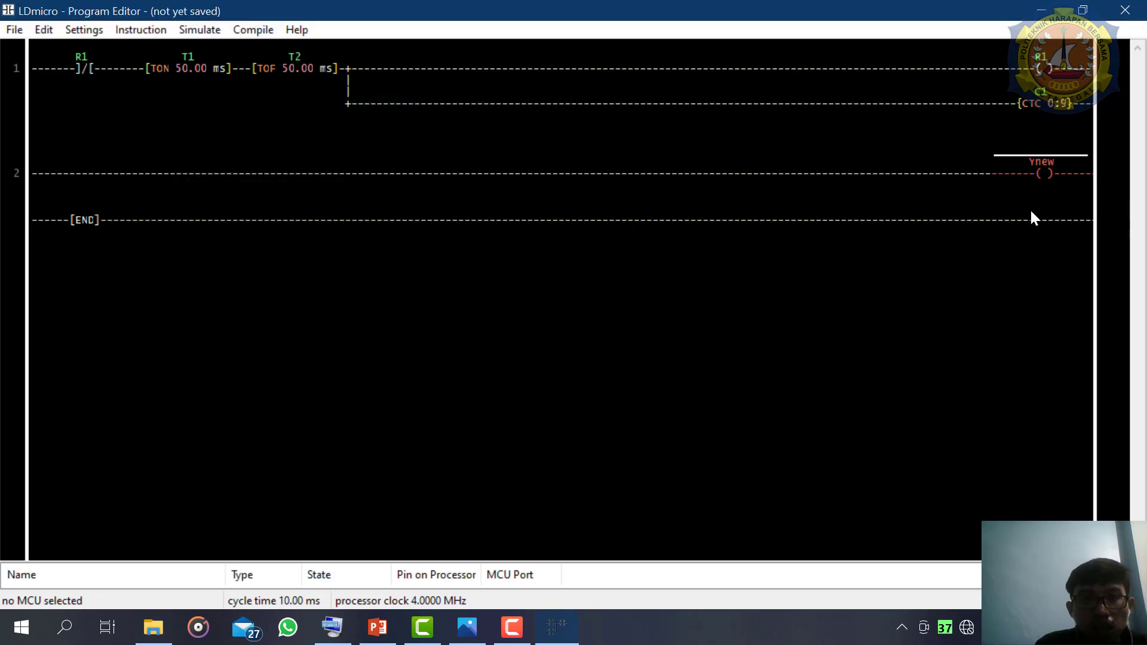
{"action": "double_click", "coordinate": [1044, 180]}
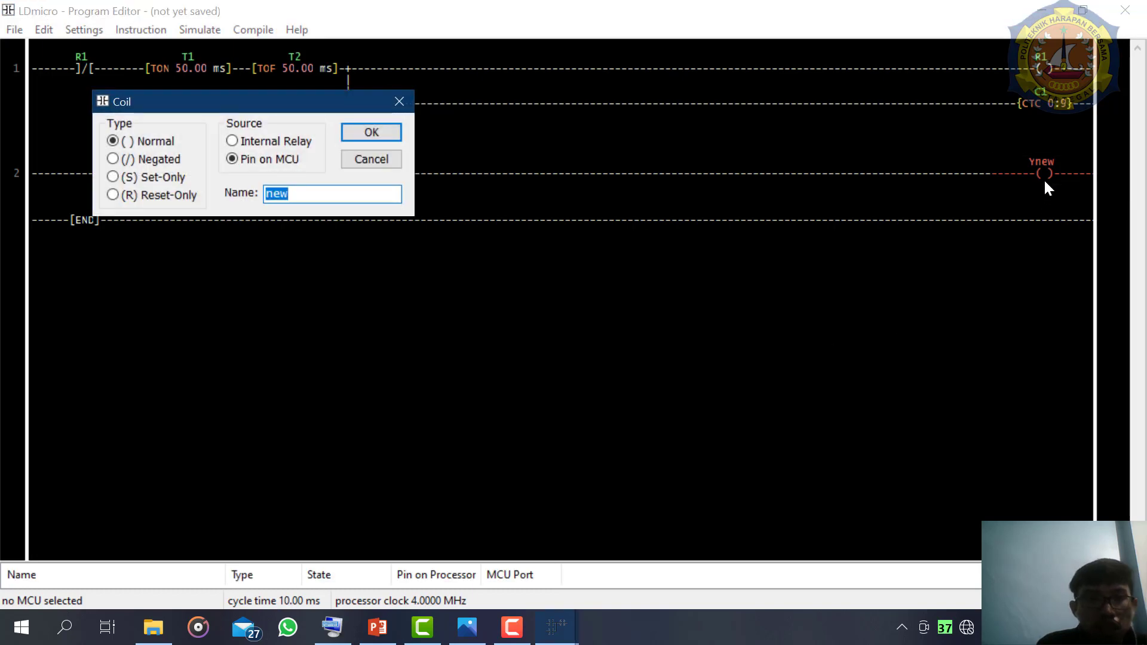
{"action": "type", "text": "1"}
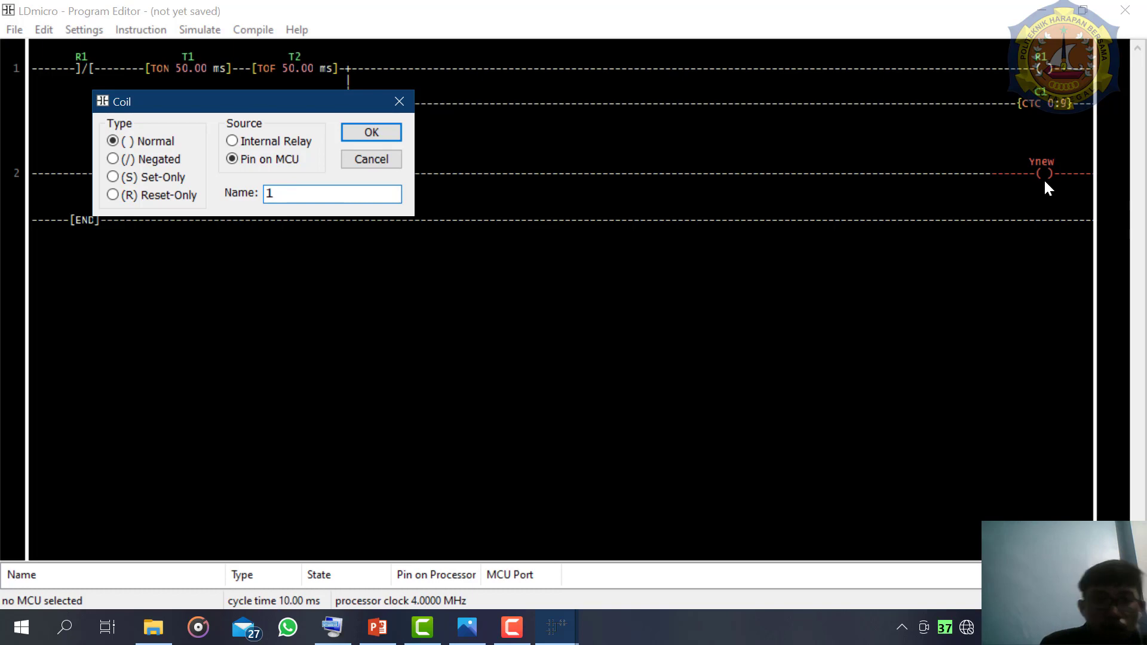
{"action": "key", "text": "Return"}
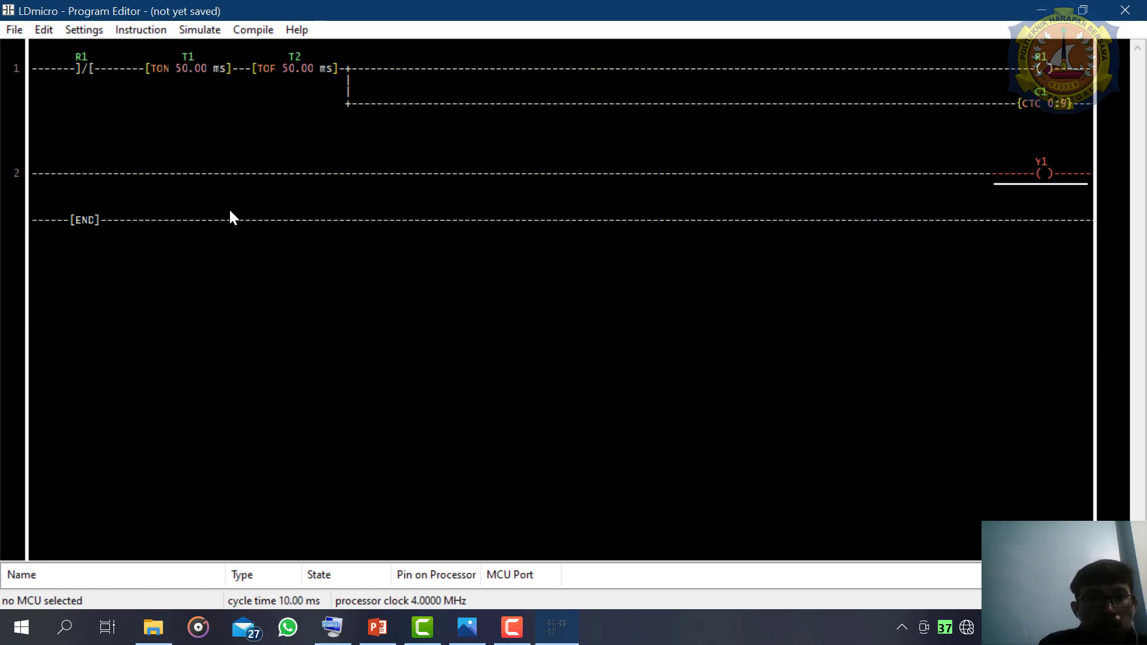
- Insert a coil in parallel below Y1 on rung 2 and name it 2, as a normal MCU pin output
{"action": "left_click", "coordinate": [128, 33]}
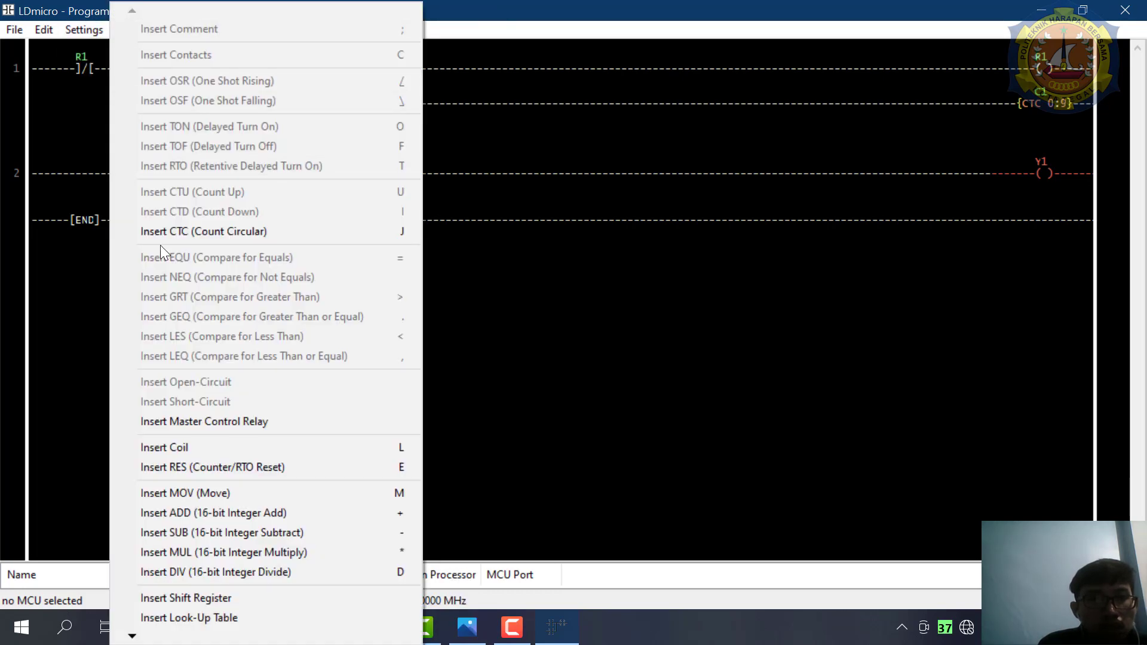
{"action": "left_click", "coordinate": [178, 448]}
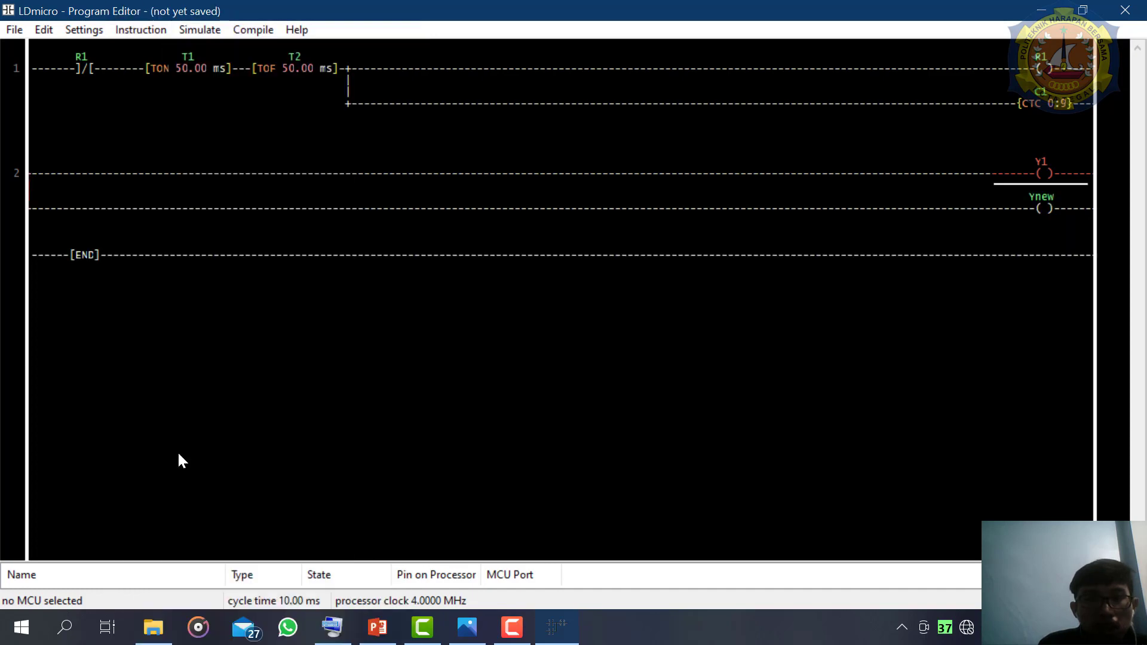
{"action": "double_click", "coordinate": [1049, 209]}
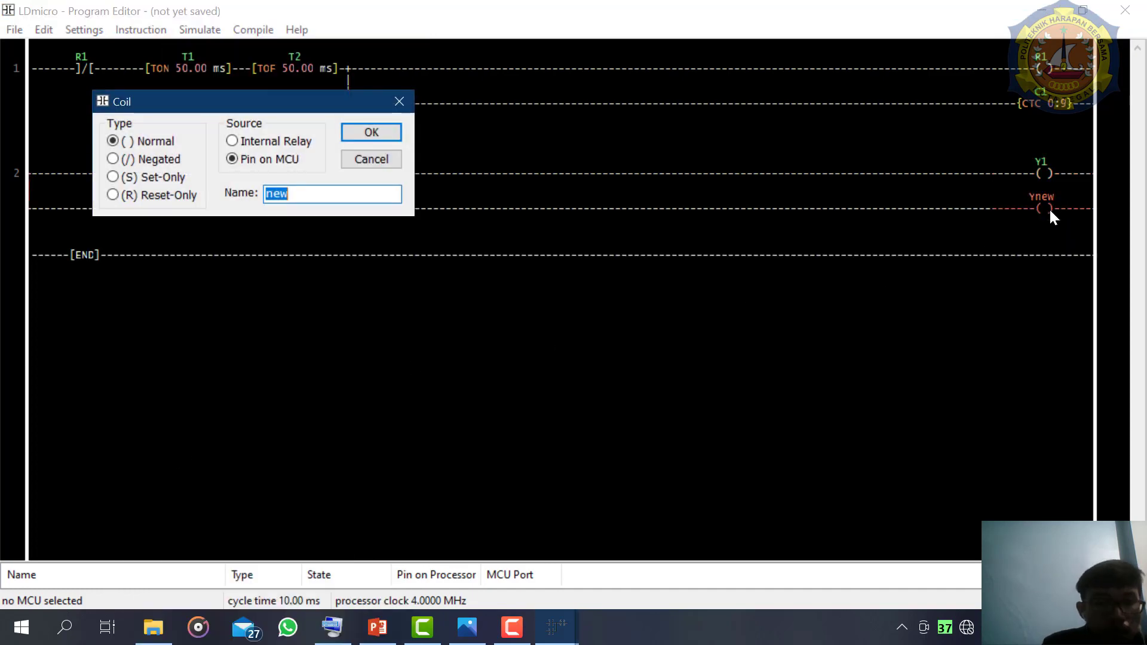
{"action": "type", "text": "2"}
{"action": "key", "text": "Return"}
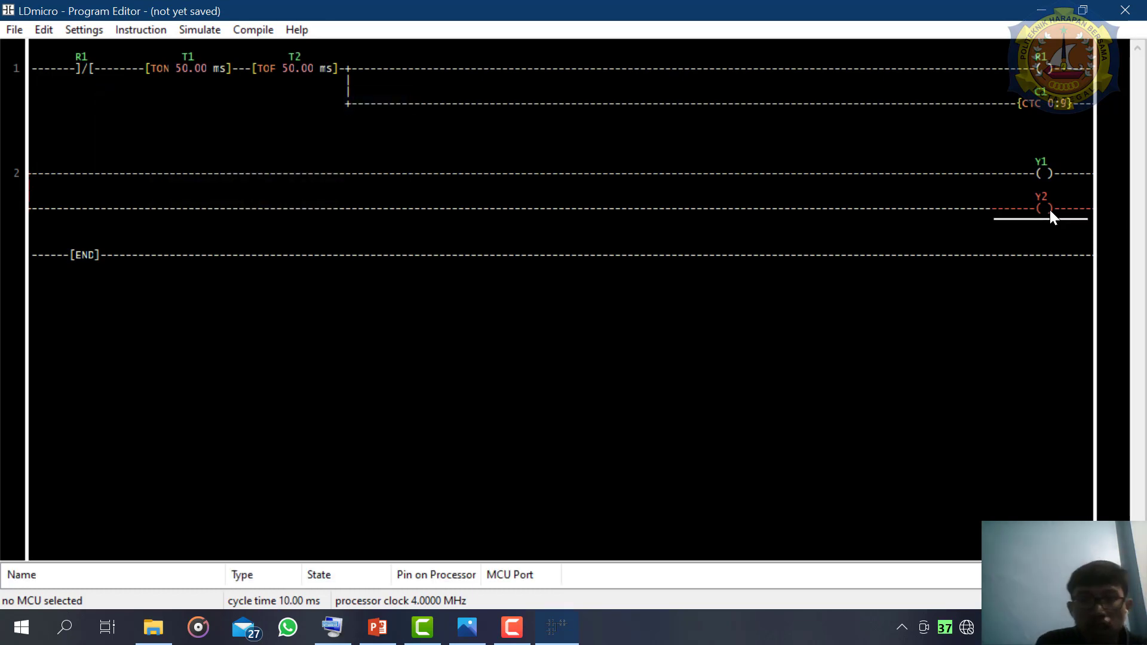
{"action": "double_click", "coordinate": [1049, 210]}
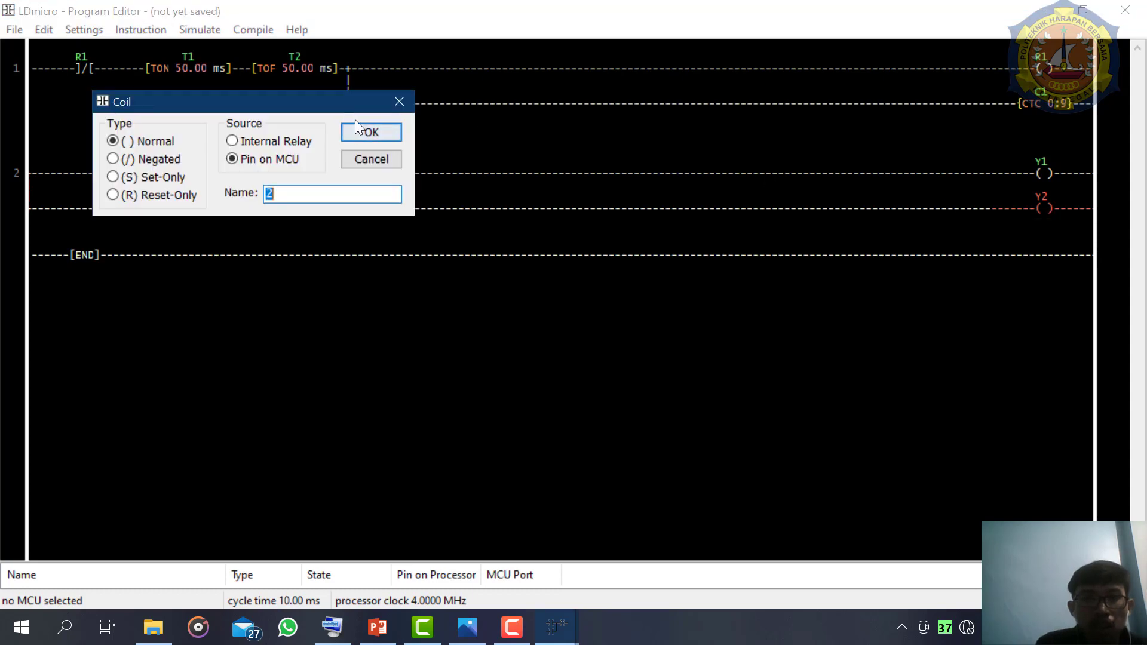
{"action": "left_click", "coordinate": [370, 132]}
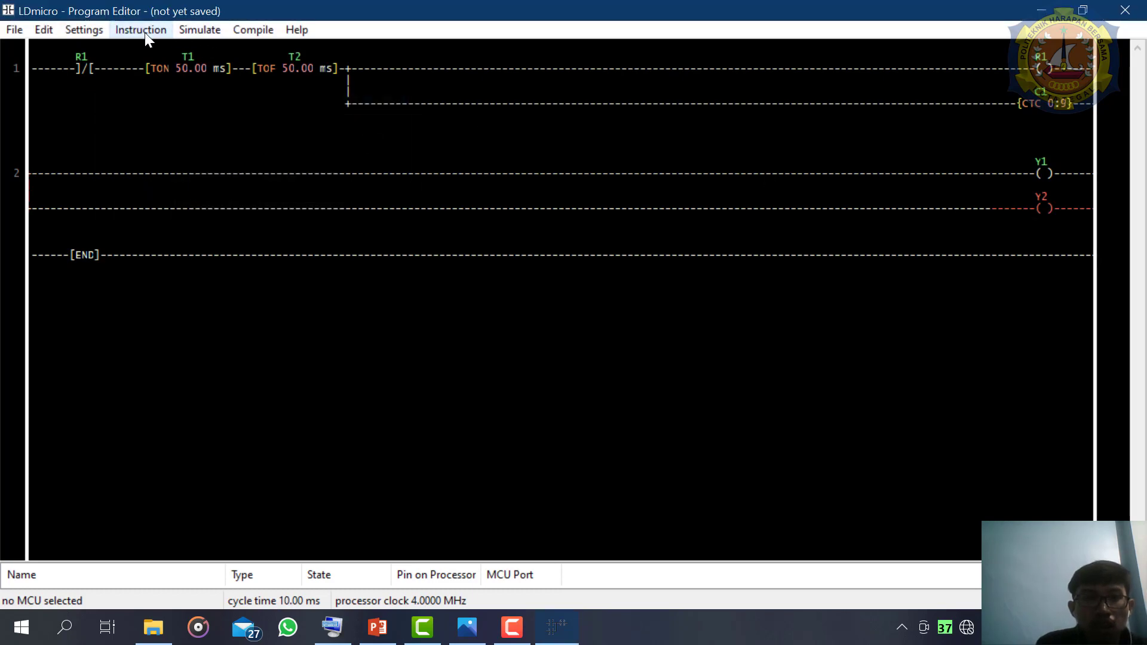
- Insert a coil in parallel below Y2 on rung 2 and name it 3, as a normal MCU pin output
{"action": "left_click", "coordinate": [138, 30]}
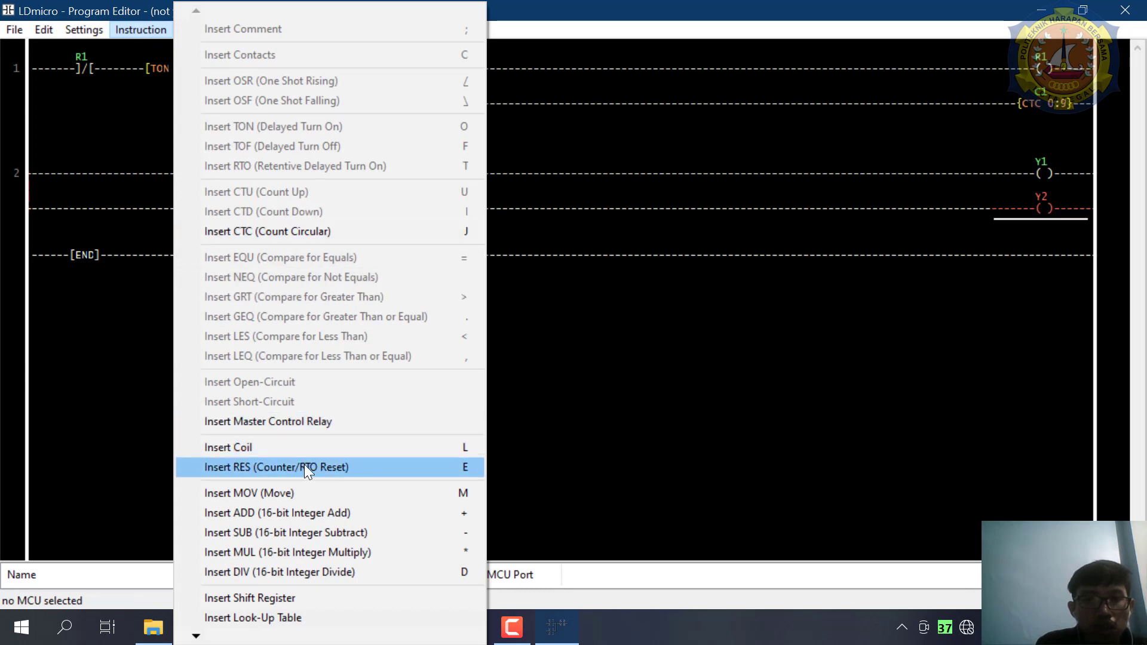
{"action": "left_click", "coordinate": [303, 449]}
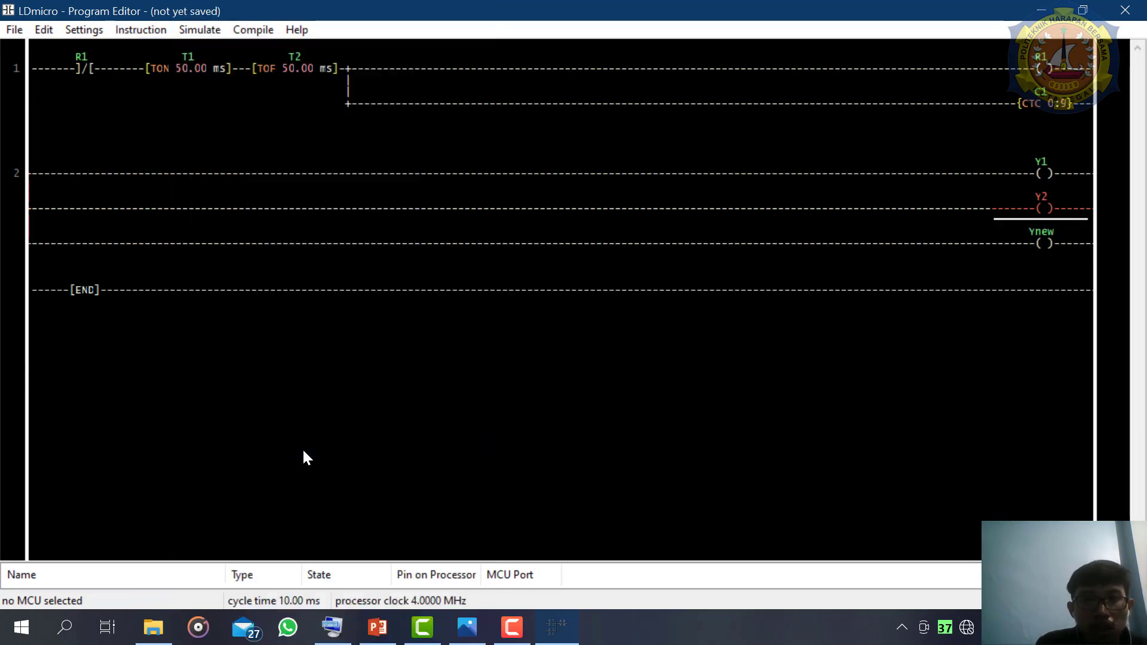
{"action": "double_click", "coordinate": [1041, 242]}
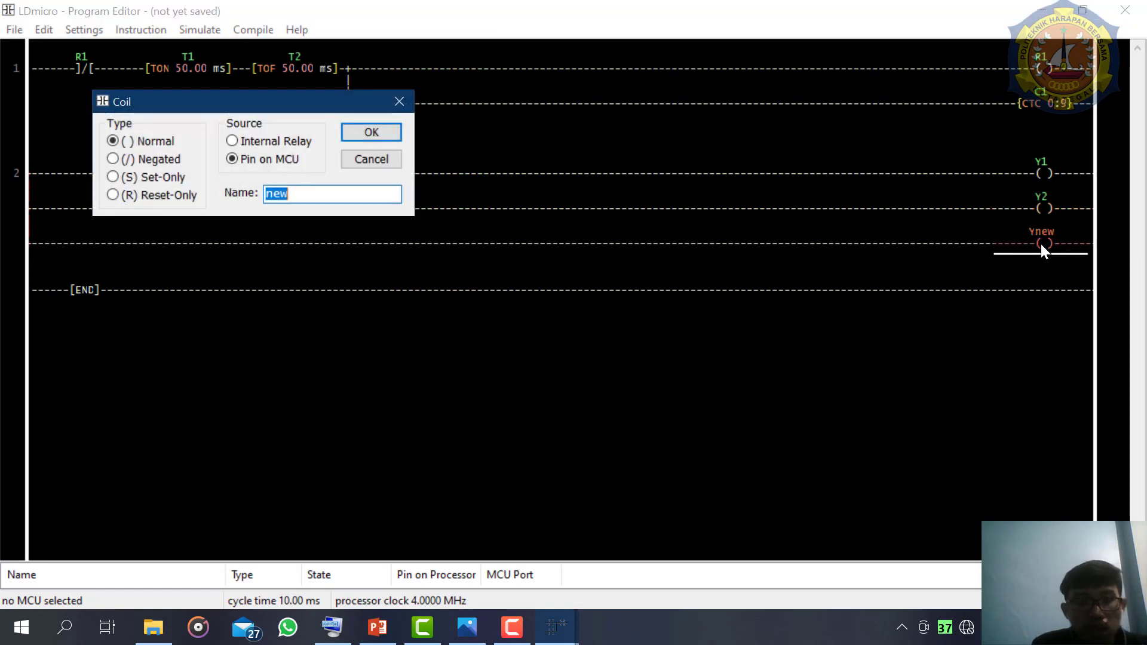
{"action": "type", "text": "3"}
{"action": "key", "text": "Return"}
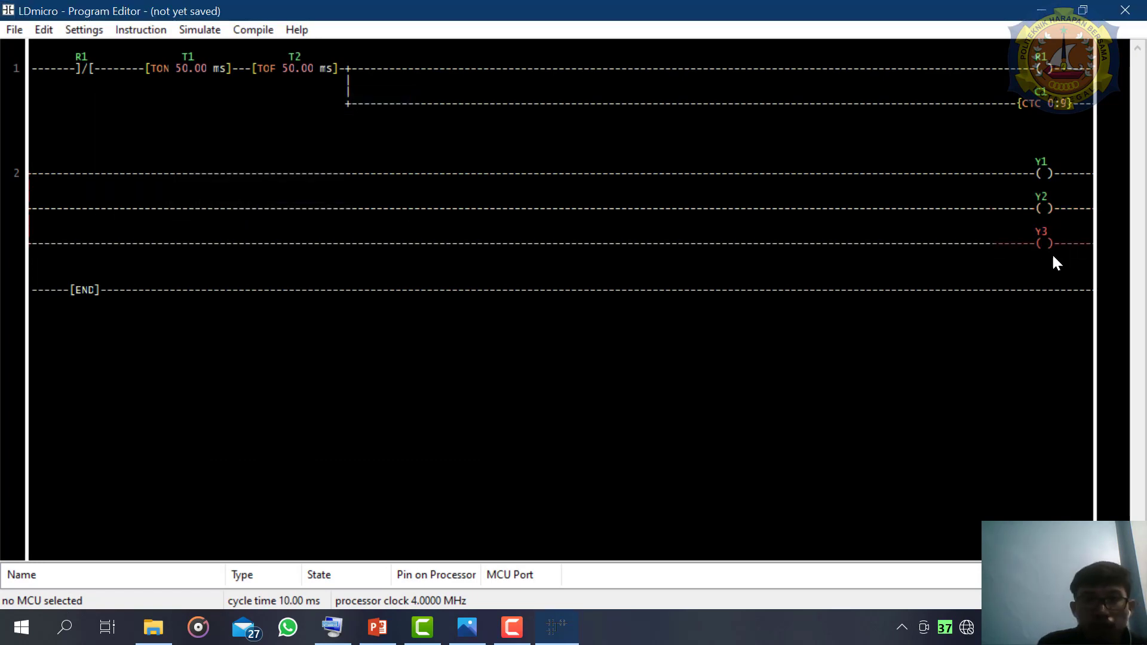
- Insert a coil in parallel below Y3 on rung 2 and name it 4, as a normal MCU pin output
{"action": "key", "text": "l"}
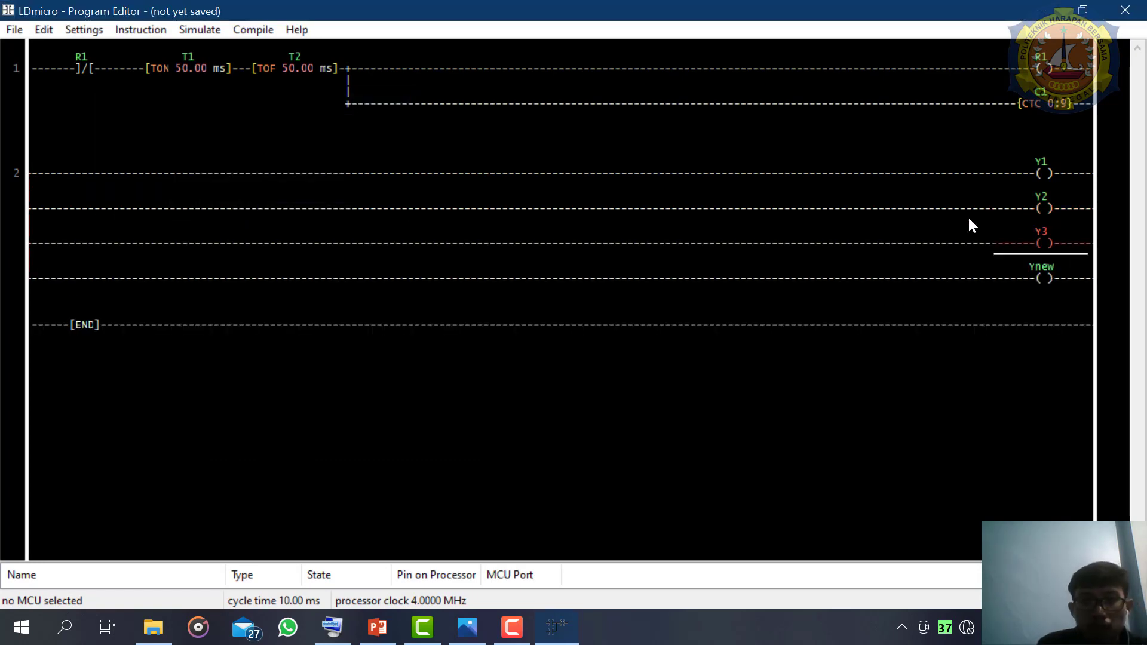
{"action": "double_click", "coordinate": [1053, 287]}
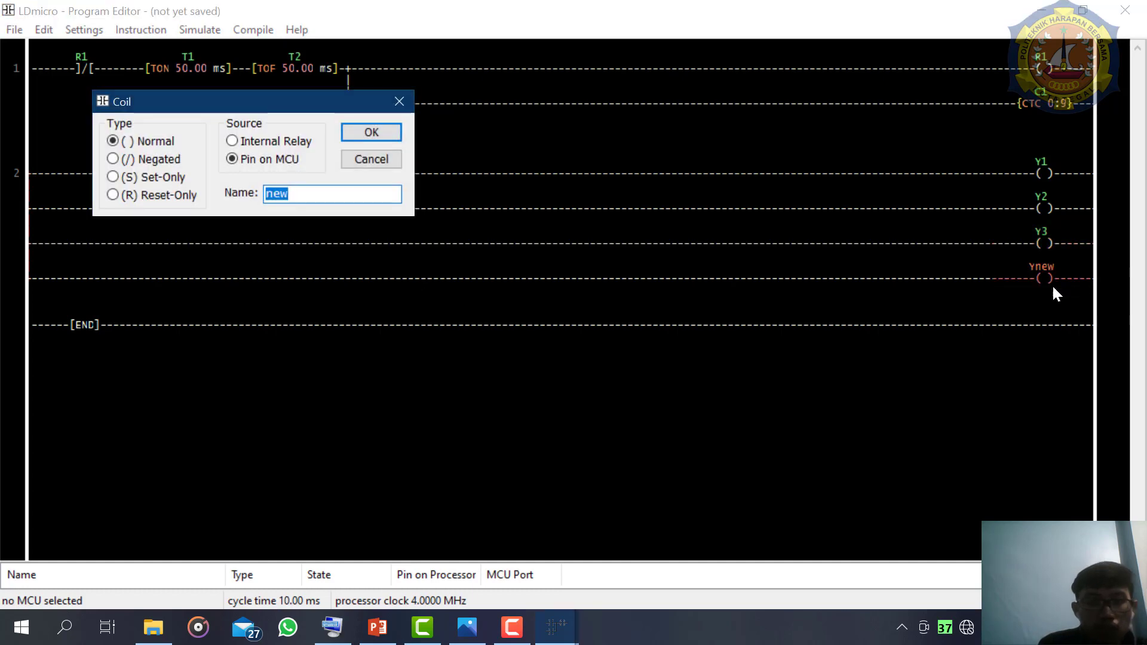
{"action": "type", "text": "4"}
{"action": "key", "text": "Return"}
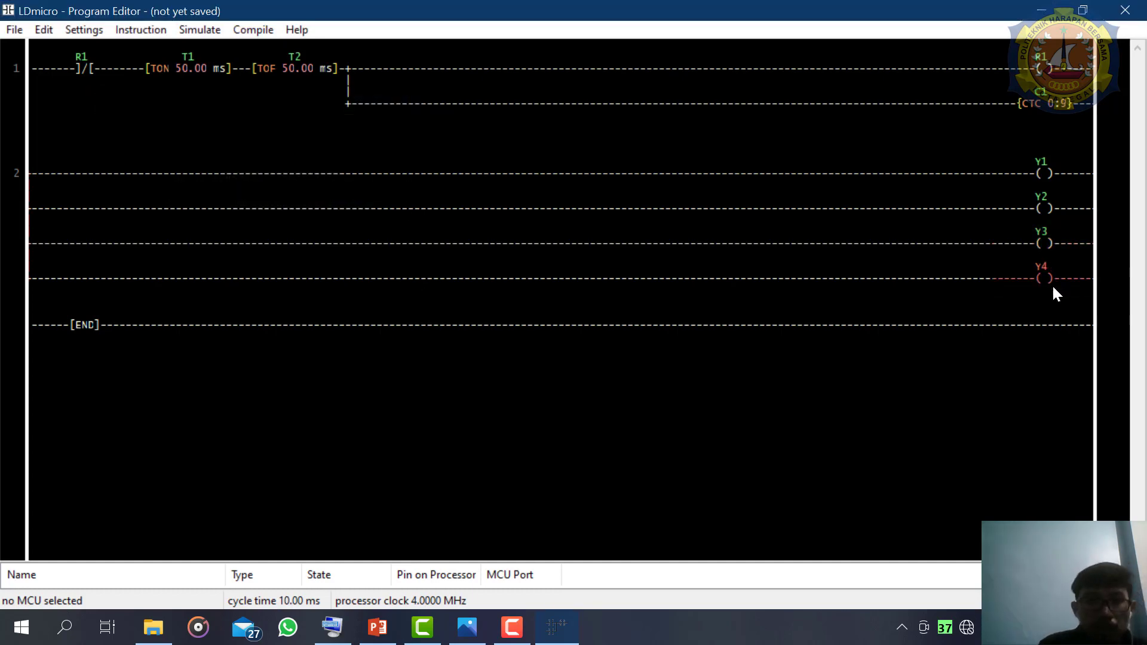
- Switch to Photos to examine the decimal-to-BCD table for outputs Y1 to Y4, and return to the ladder program
{"action": "left_click", "coordinate": [1029, 175]}
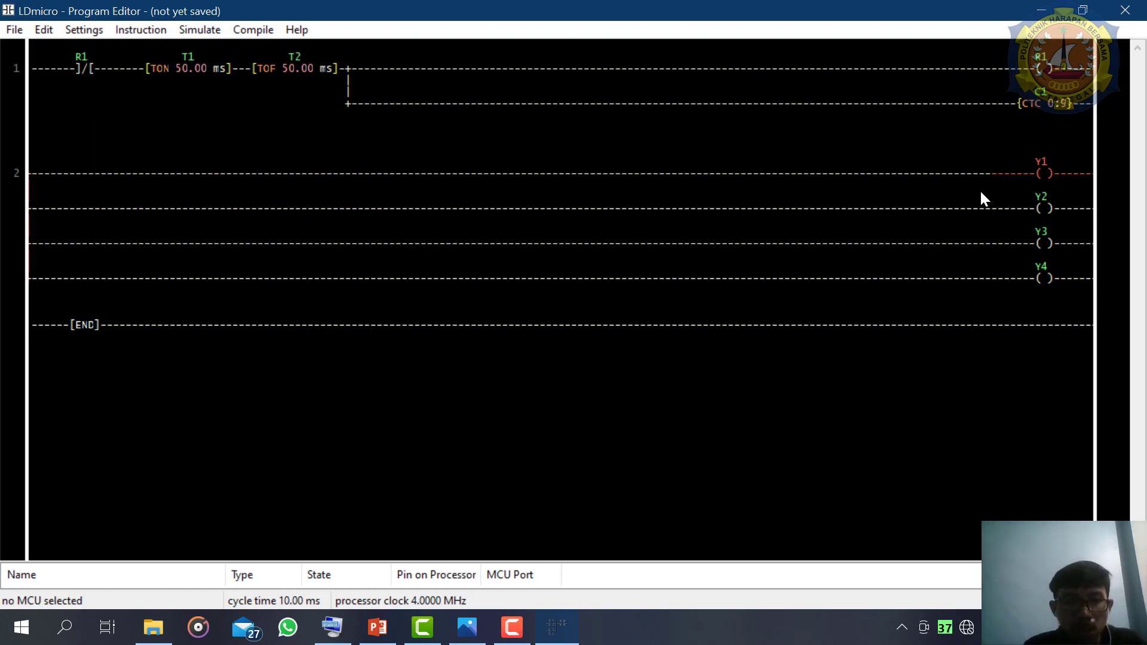
{"action": "left_click", "coordinate": [482, 630]}
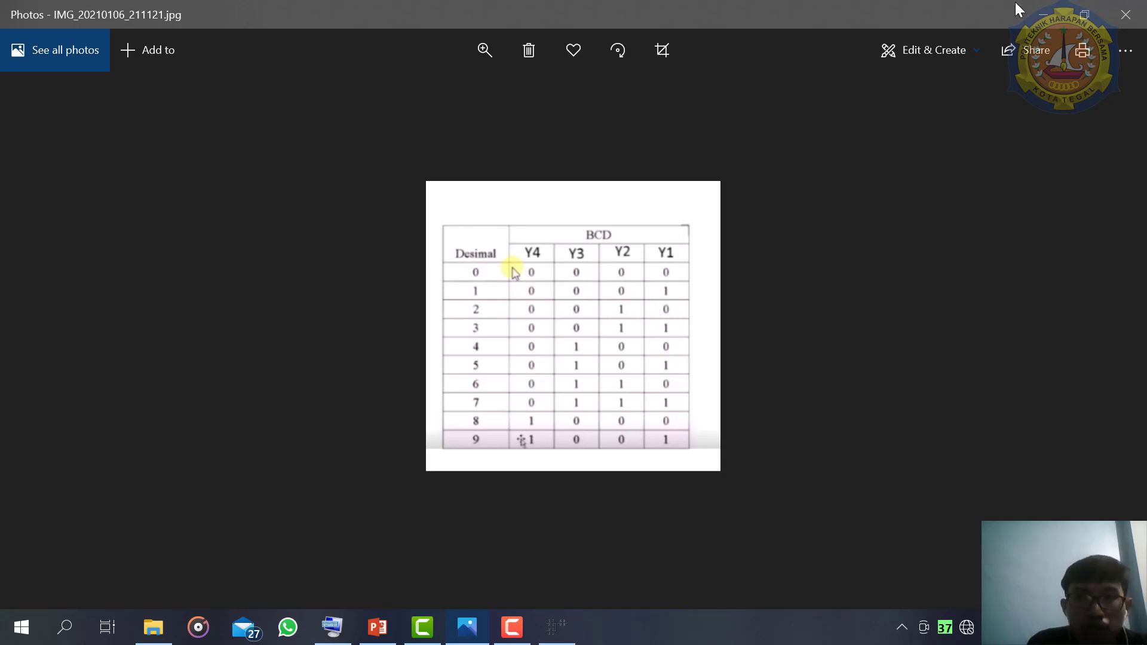
{"action": "left_click", "coordinate": [1050, 18]}
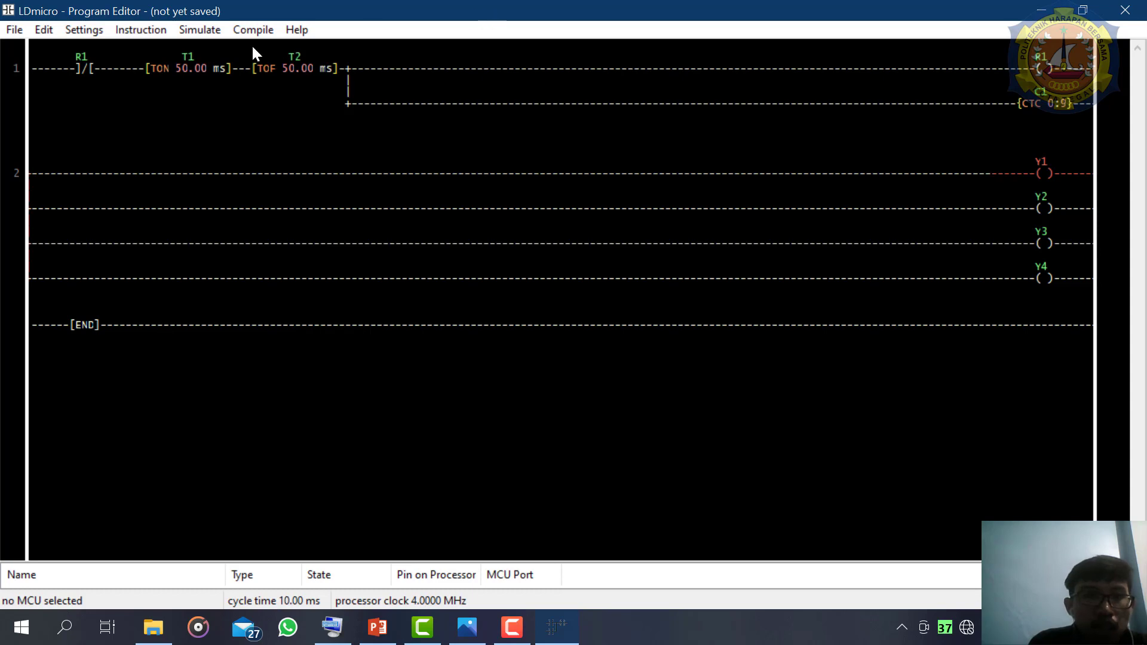
- Insert an EQU (Compare for Equals) instruction before the Y1 coil on rung 2
{"action": "left_click", "coordinate": [153, 30]}
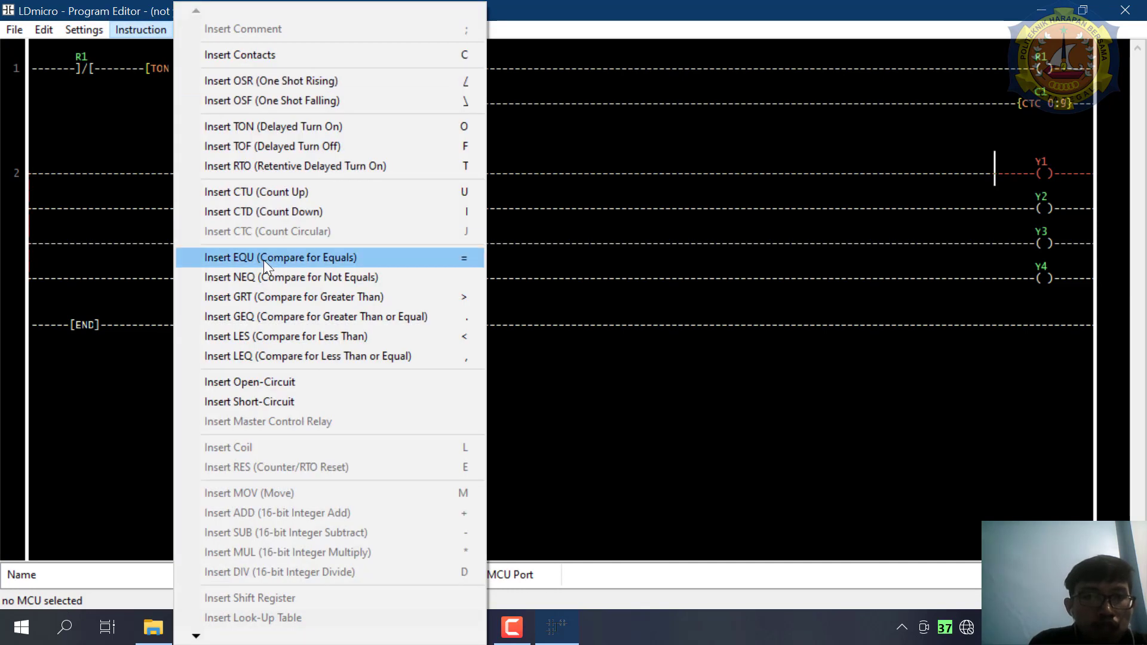
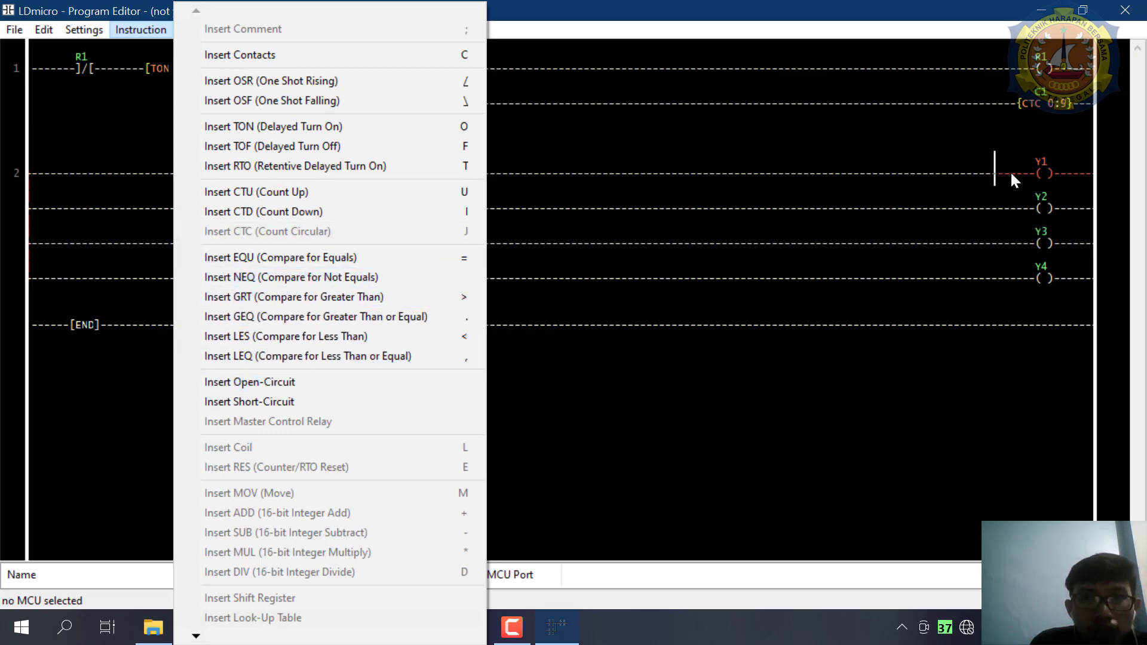
- Insert an EQU comparison before the Y1 coil on rung 2 and set it to close when c1 equals 1
{"action": "left_click", "coordinate": [1041, 177]}
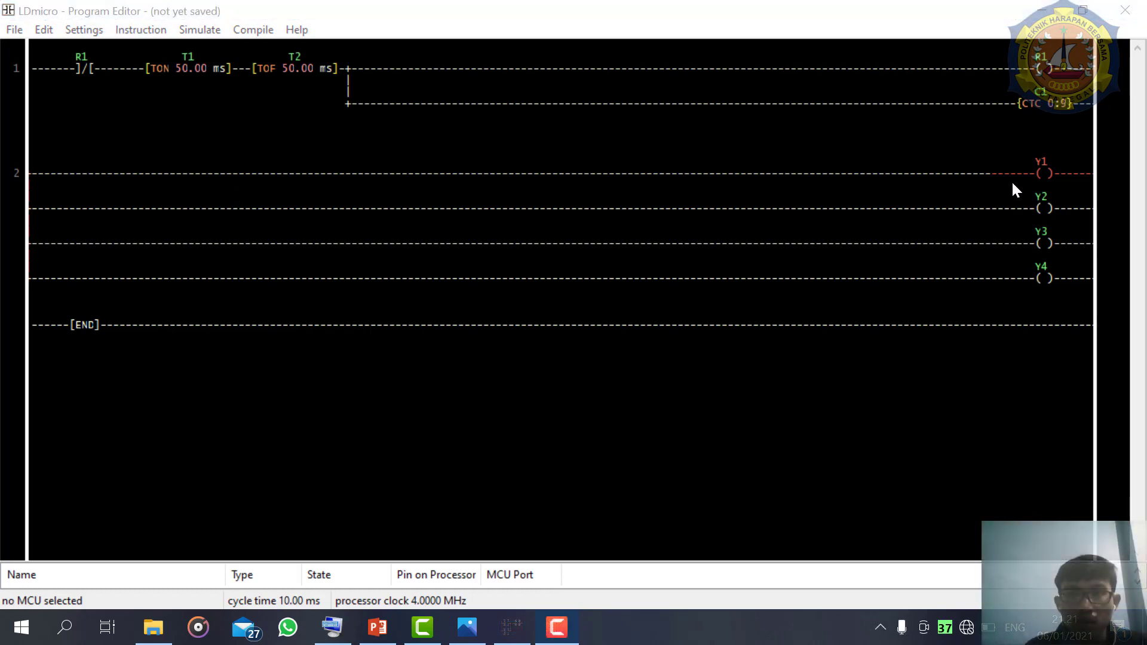
{"action": "left_click", "coordinate": [1001, 177]}
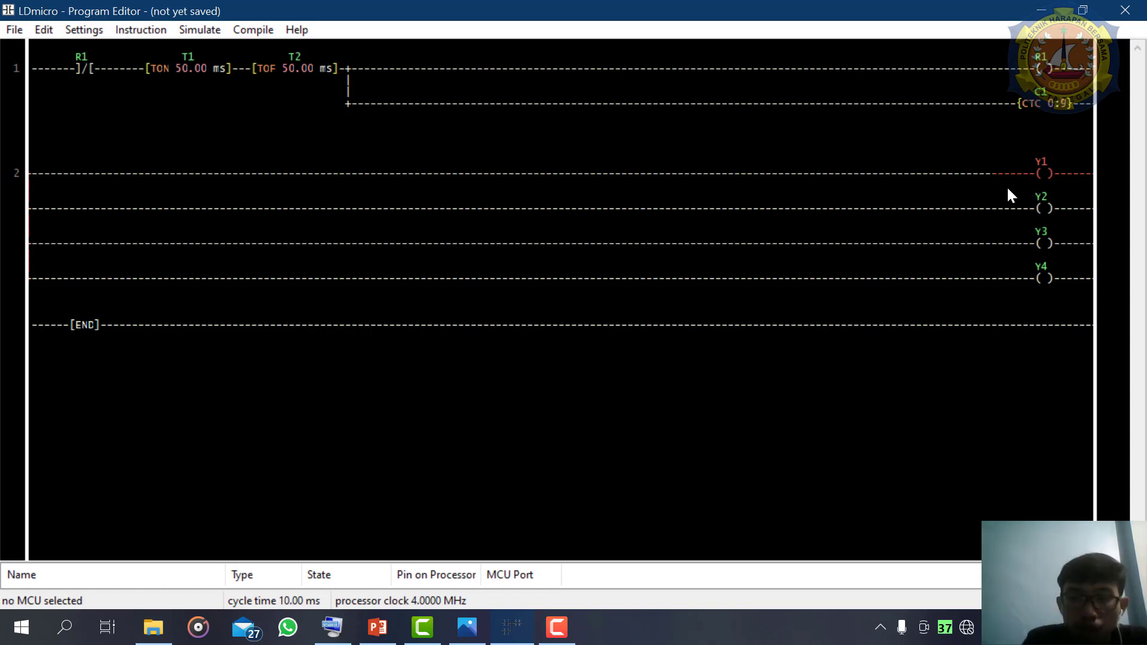
{"action": "key", "text": "equal"}
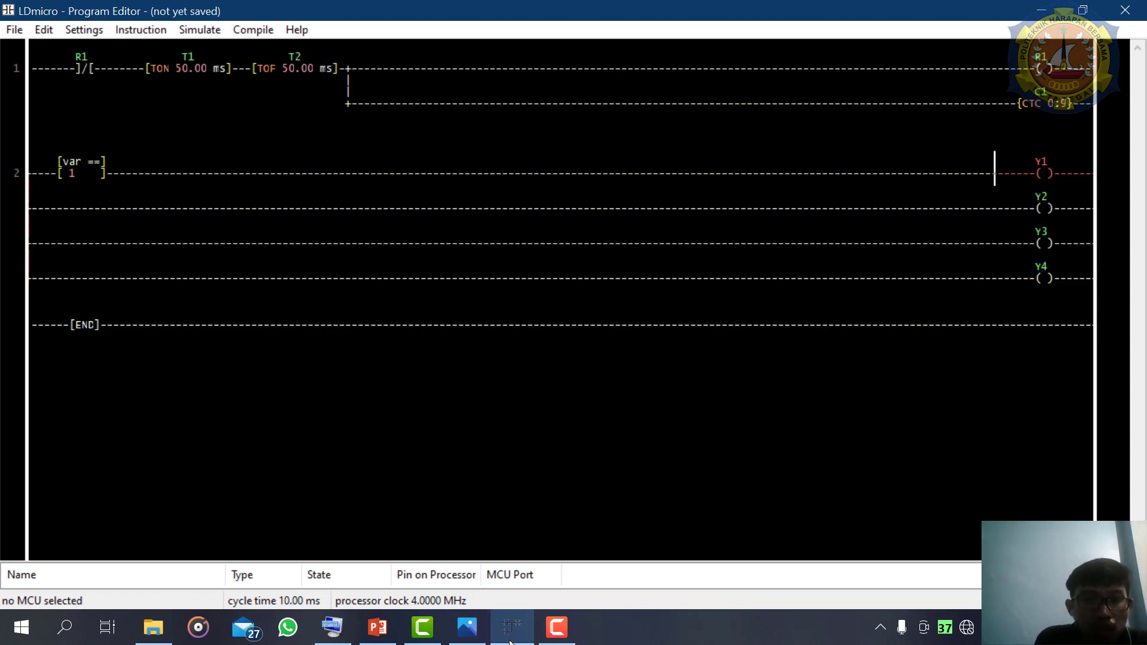
{"action": "left_click", "coordinate": [469, 637]}
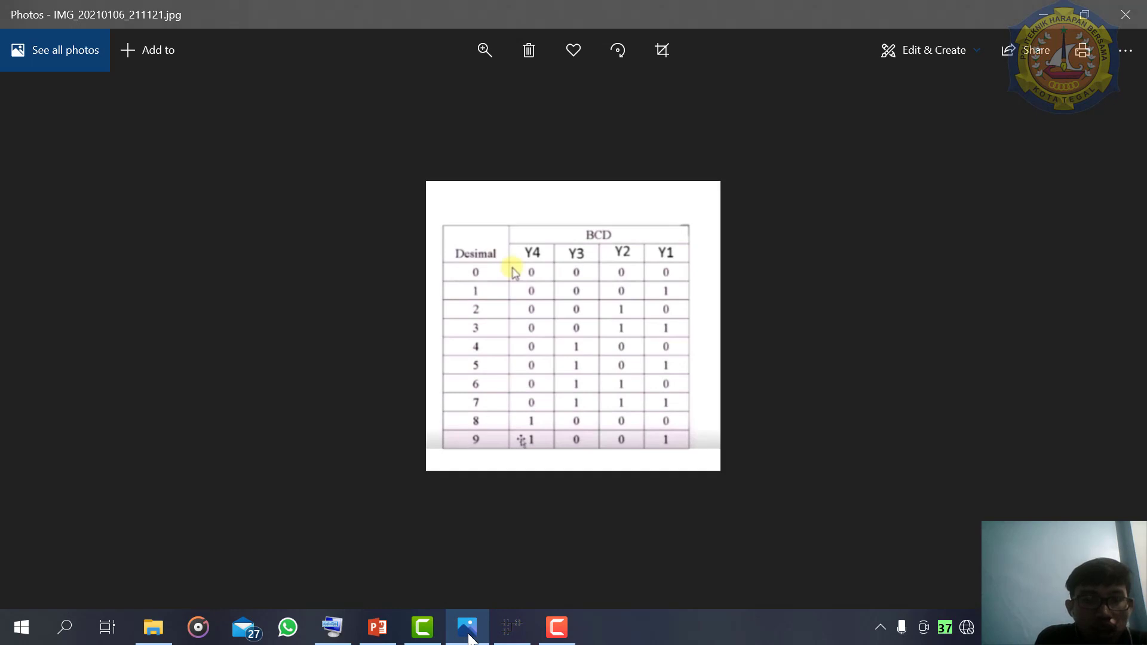
{"action": "left_click", "coordinate": [469, 637]}
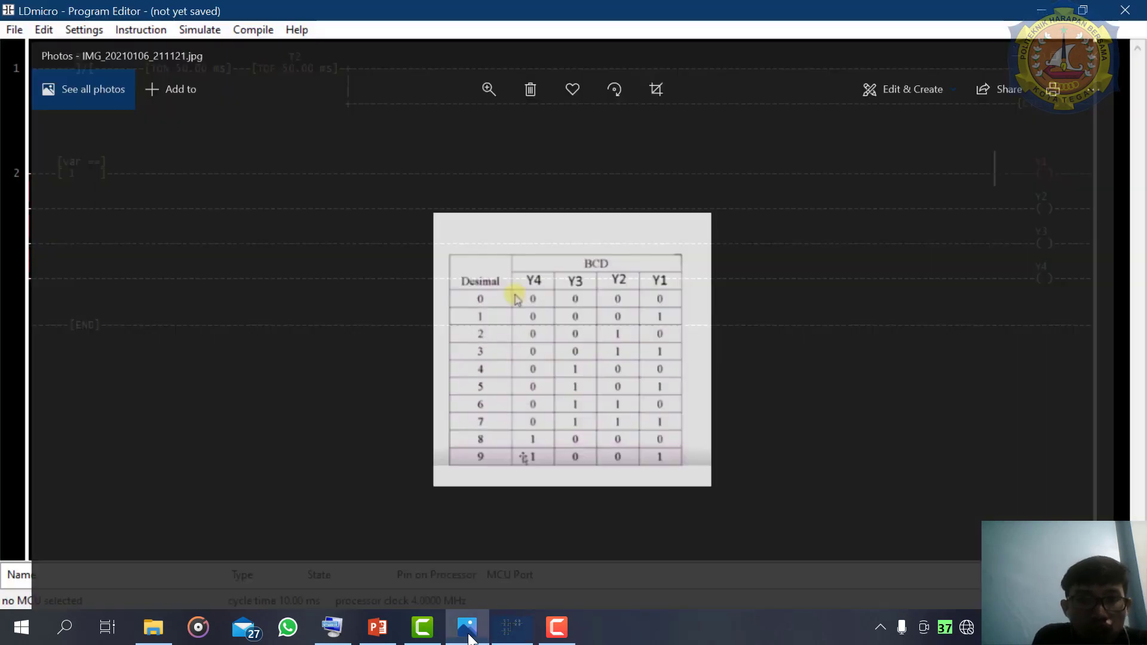
{"action": "double_click", "coordinate": [84, 171]}
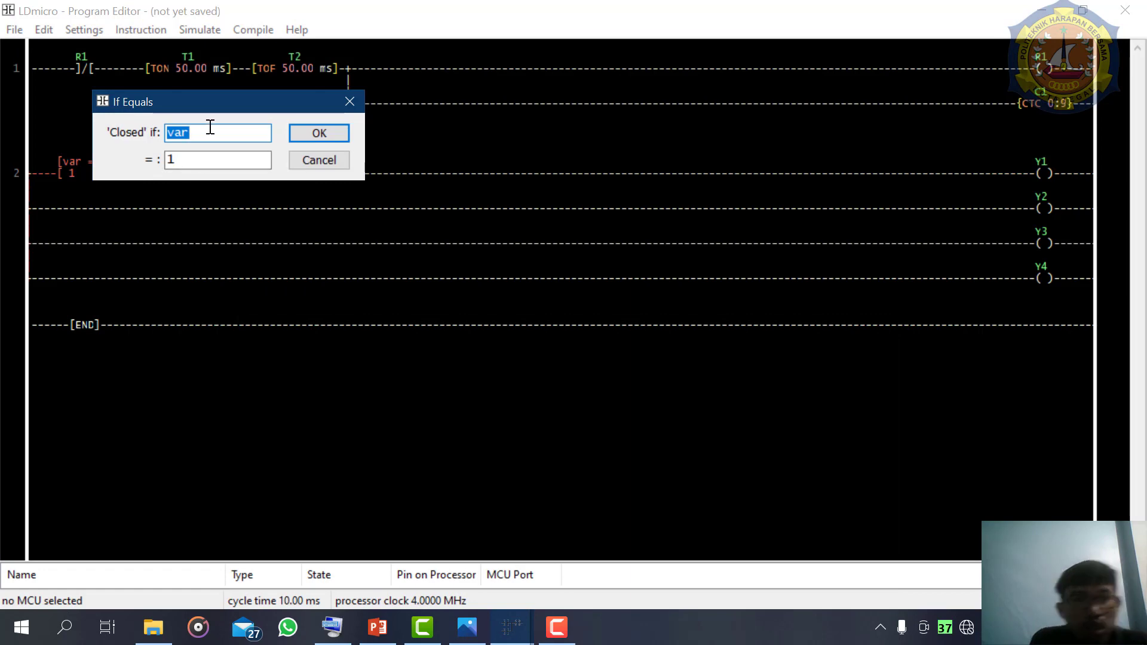
{"action": "type", "text": "c1"}
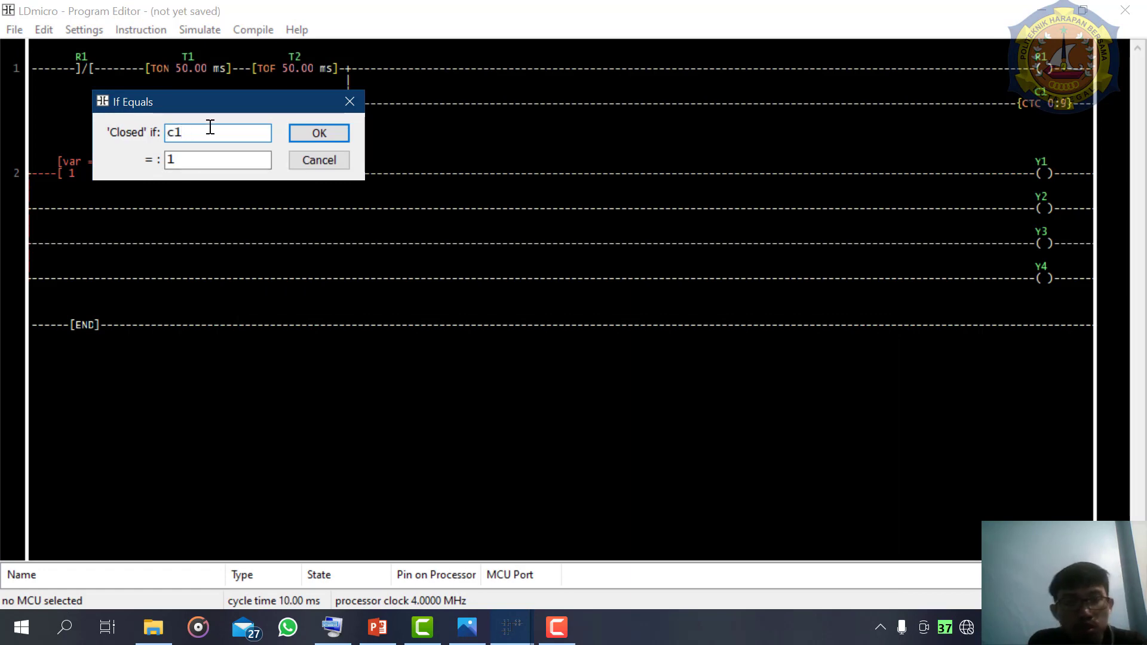
{"action": "left_click", "coordinate": [310, 128]}
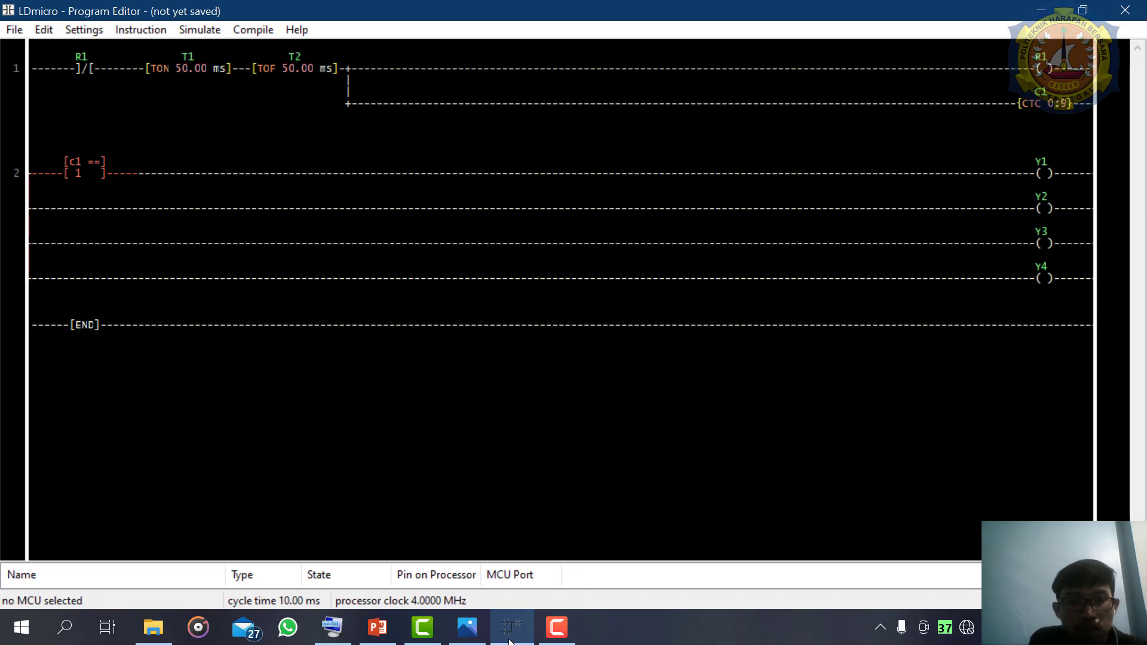
- Check the BCD table and insert an EQU comparison before the Y2 coil on rung 2
{"action": "left_click", "coordinate": [460, 626]}
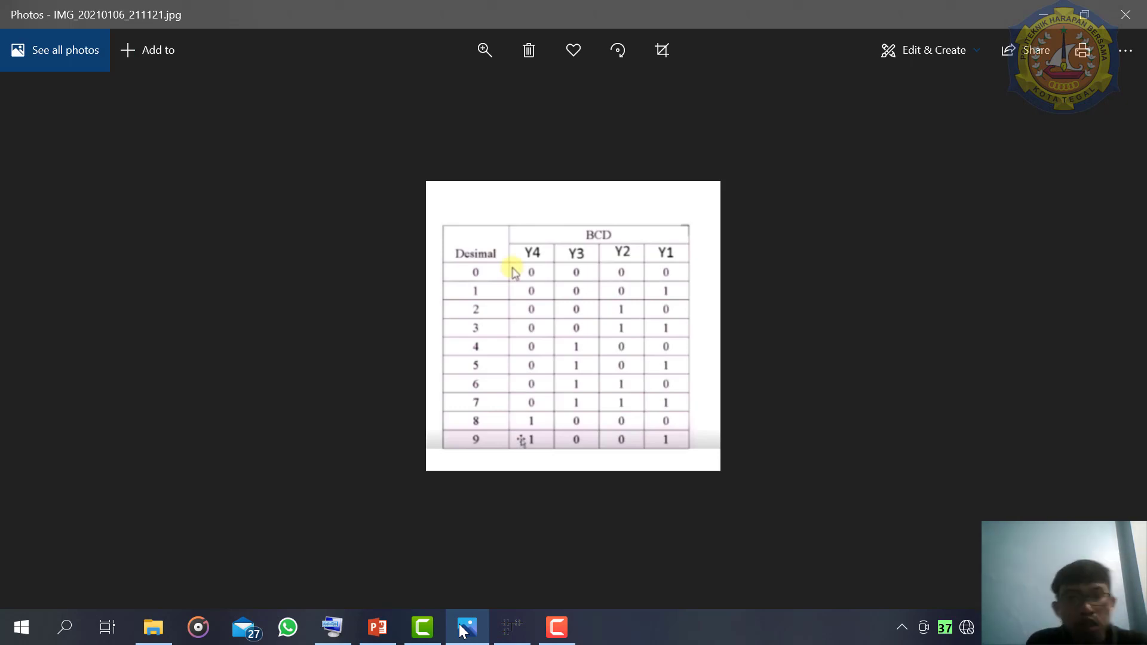
{"action": "left_click", "coordinate": [460, 628]}
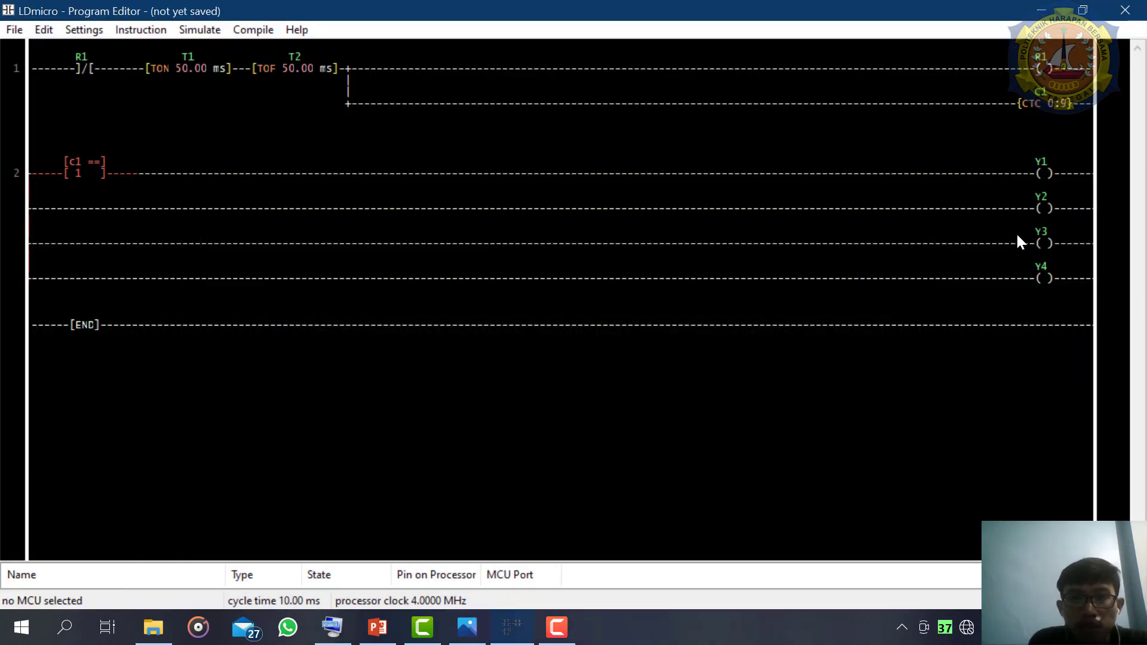
{"action": "double_click", "coordinate": [1042, 208]}
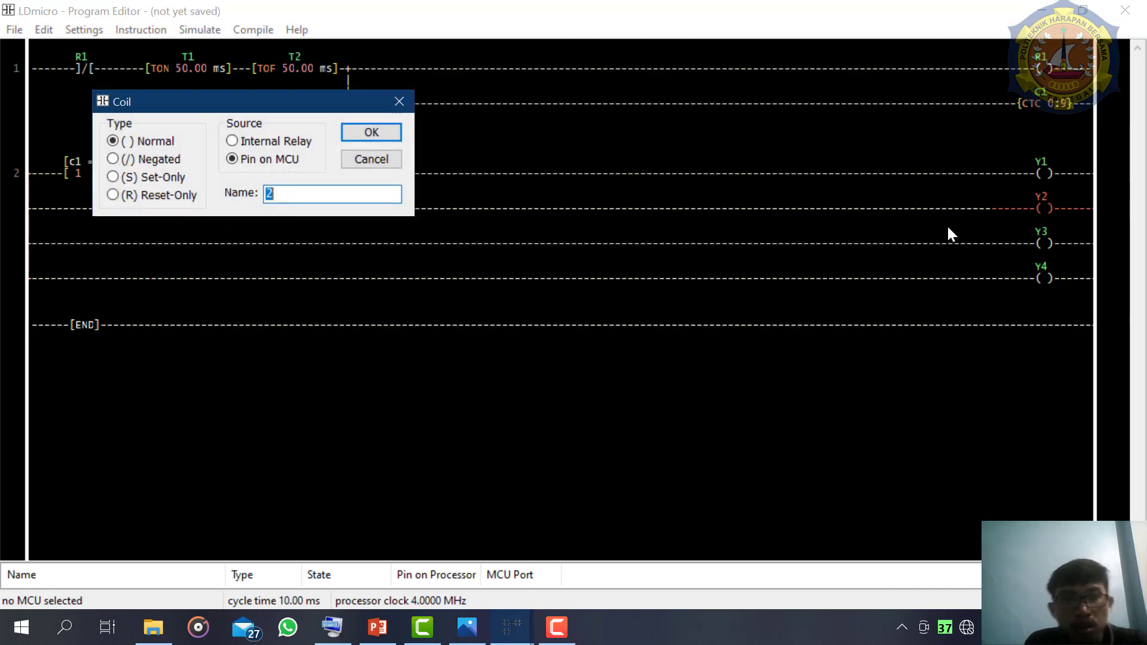
{"action": "left_click", "coordinate": [401, 102]}
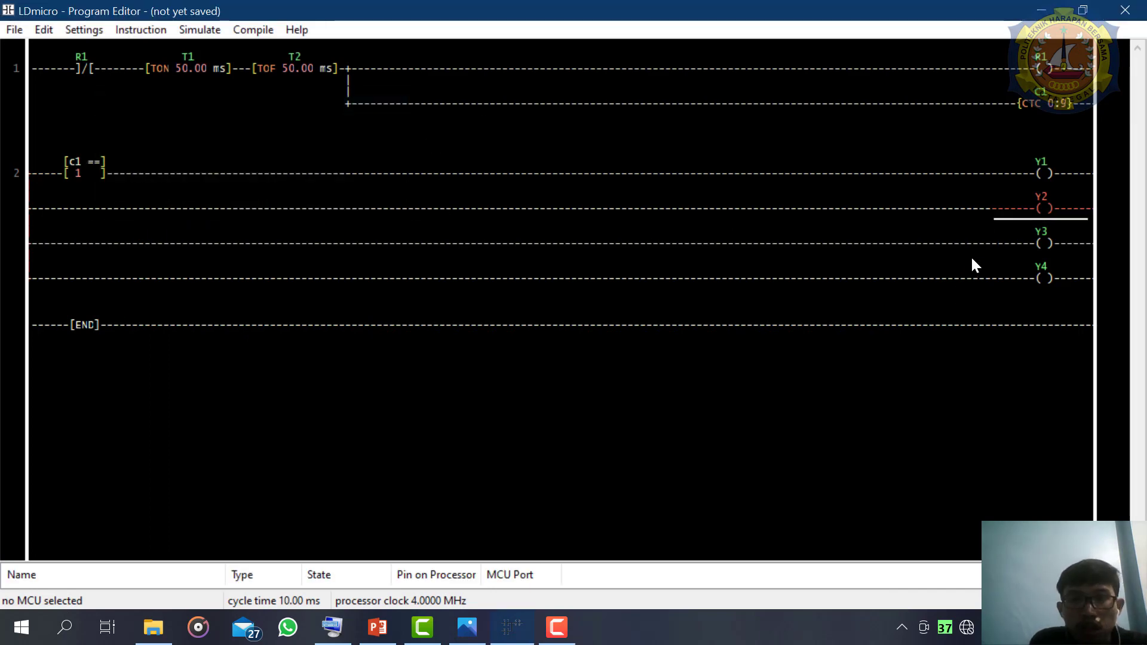
{"action": "left_click", "coordinate": [1039, 174]}
{"action": "left_click", "coordinate": [1000, 206]}
{"action": "key", "text": "="}
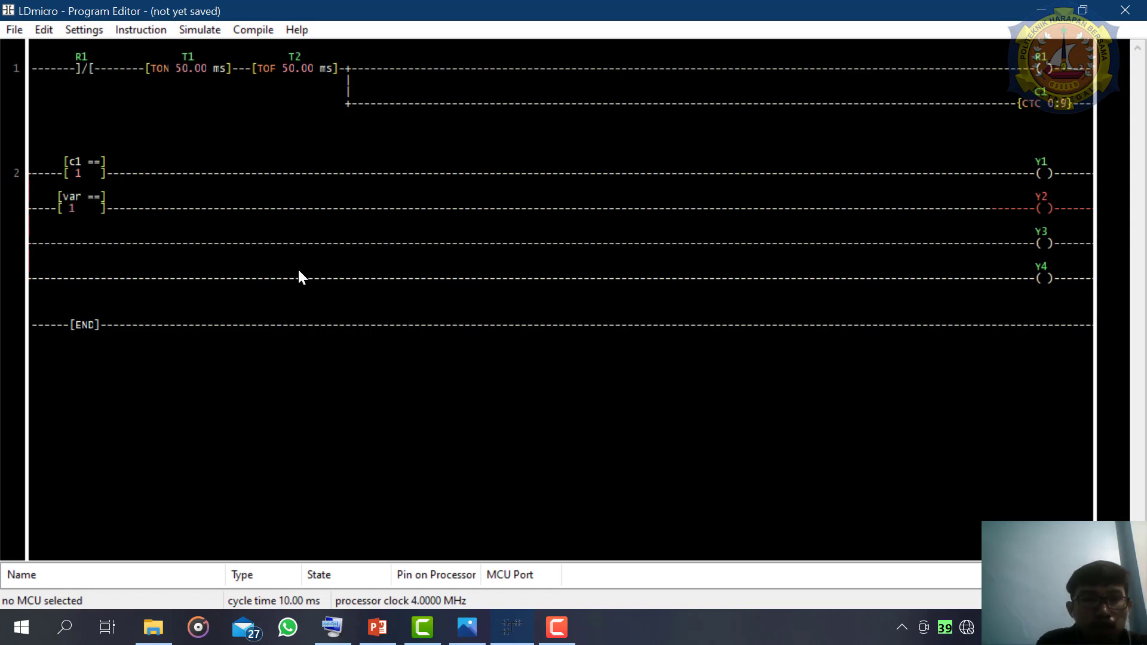
- Set the EQU comparison before the Y2 coil to close when c1 equals 2
{"action": "double_click", "coordinate": [93, 206]}
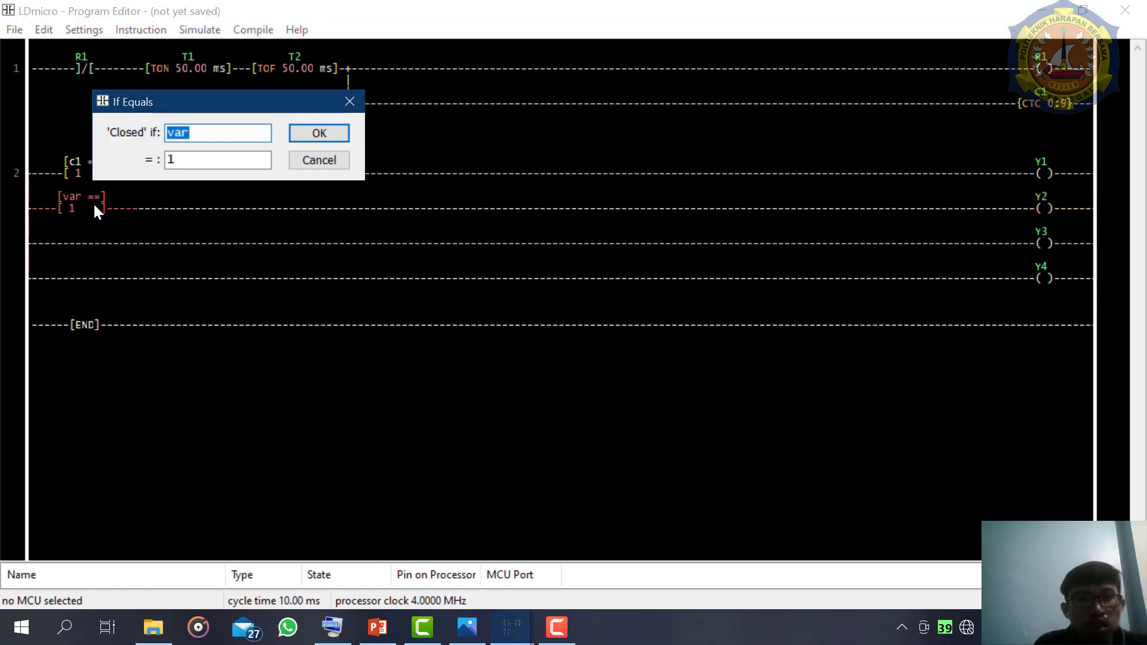
{"action": "type", "text": "c1"}
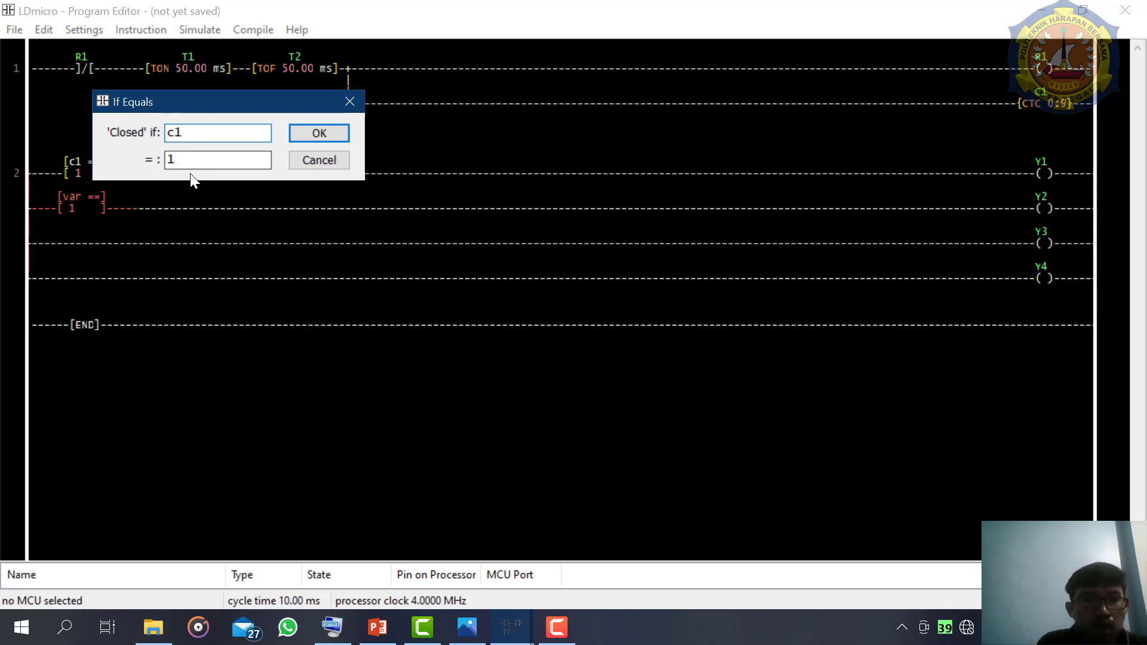
{"action": "left_click", "coordinate": [191, 158]}
{"action": "key", "text": "BackSpace"}
{"action": "type", "text": "2"}
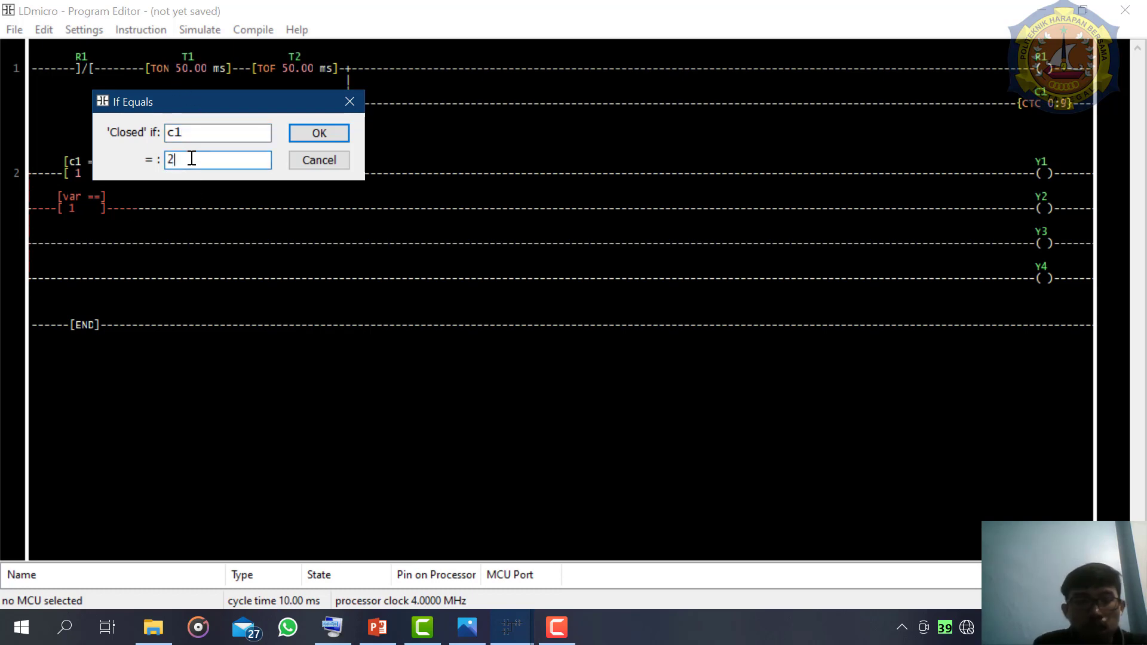
{"action": "key", "text": "Return"}
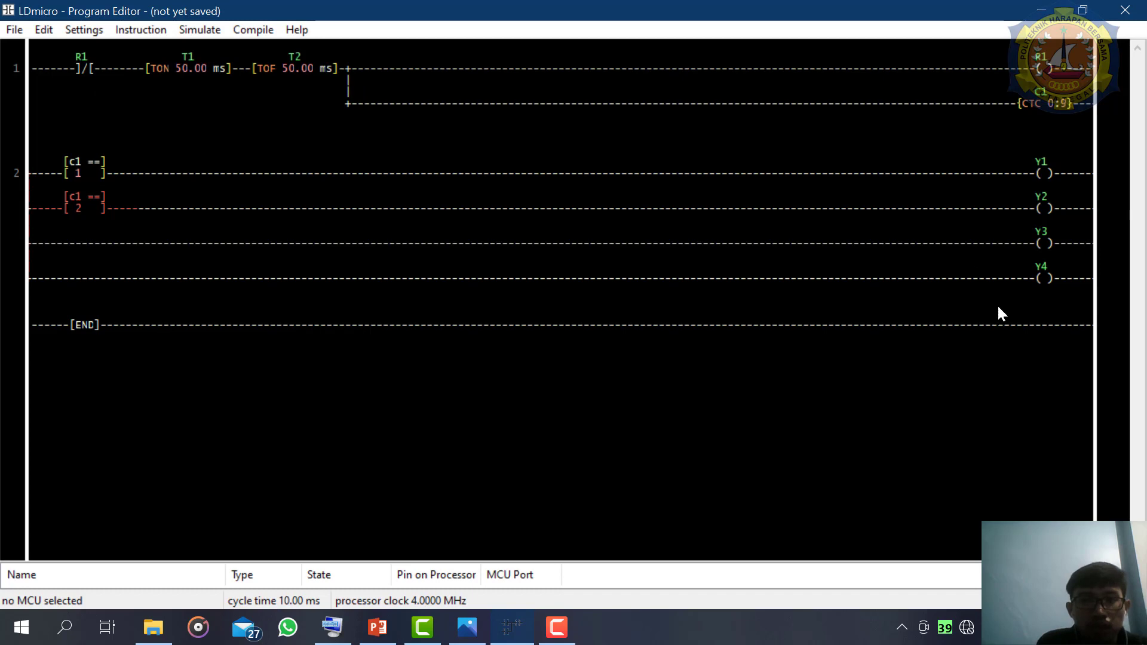
{"action": "left_click", "coordinate": [459, 637]}
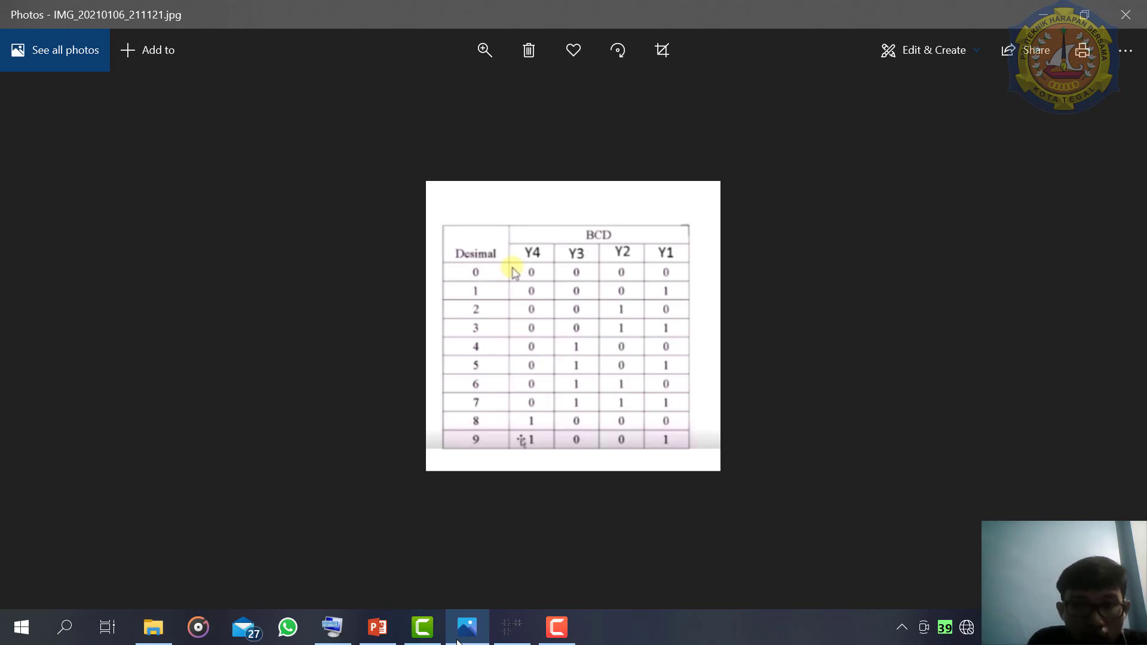
{"action": "left_click", "coordinate": [458, 639]}
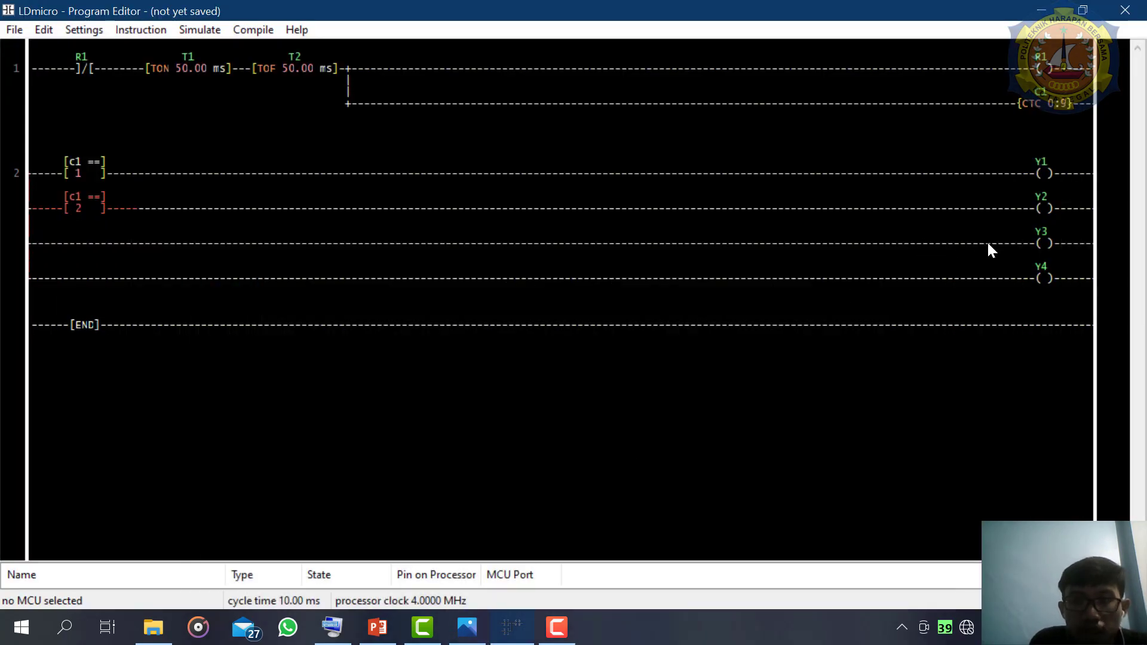
{"action": "double_click", "coordinate": [1038, 174]}
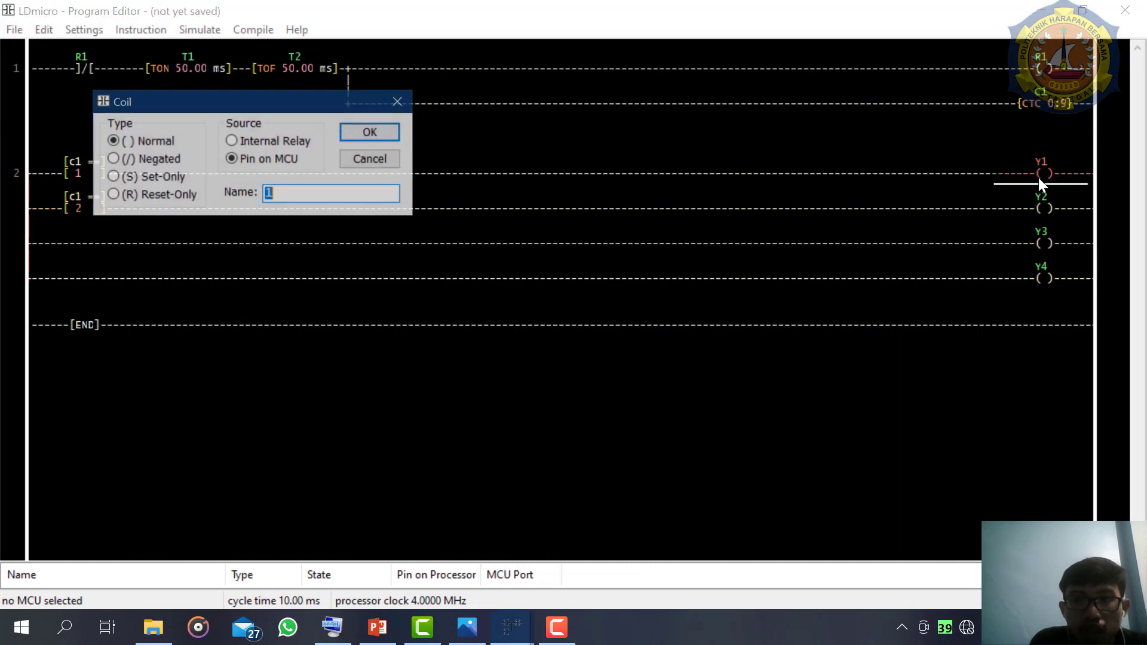
{"action": "left_click", "coordinate": [399, 103]}
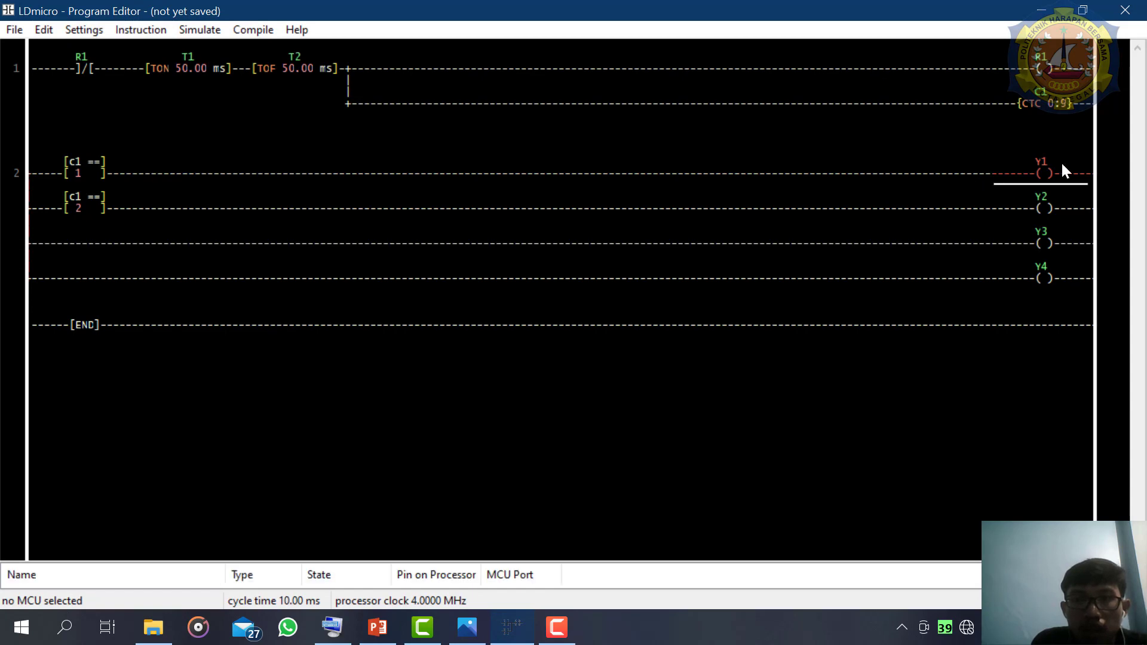
{"action": "left_click", "coordinate": [1039, 155]}
{"action": "left_click", "coordinate": [993, 170]}
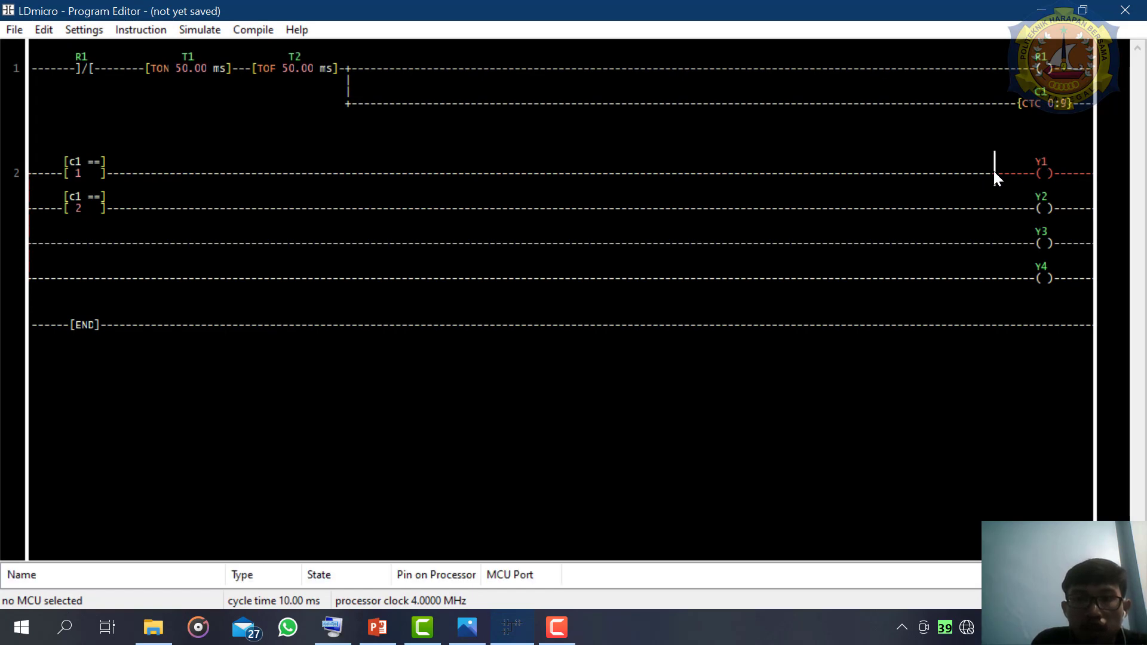
{"action": "key", "text": "equal"}
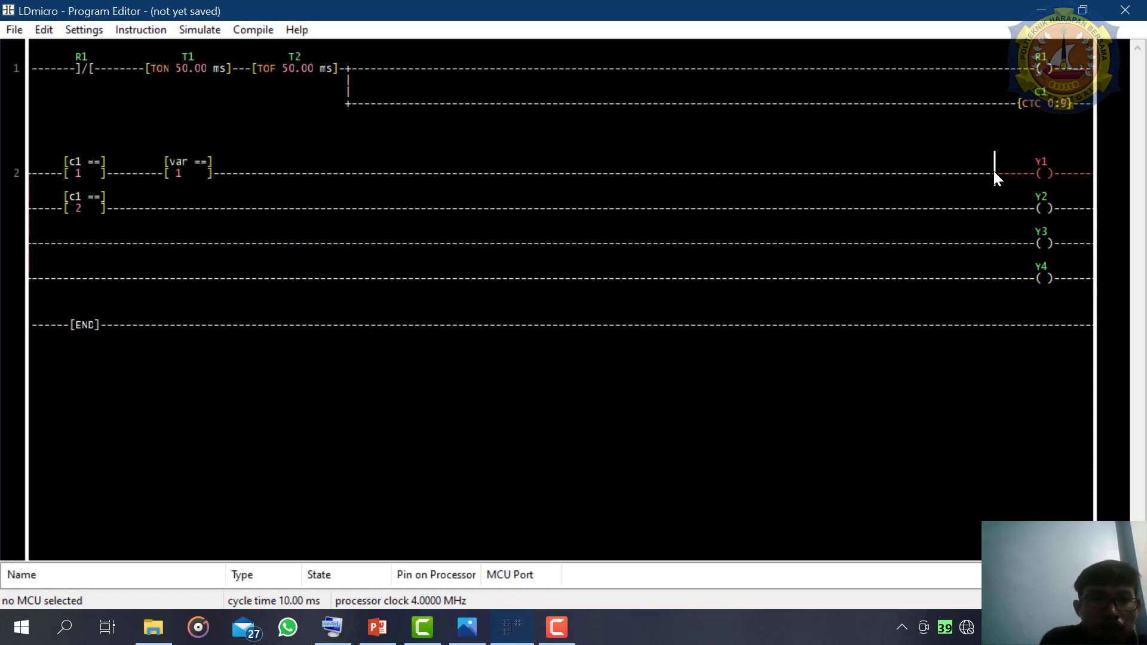
{"action": "double_click", "coordinate": [185, 175]}
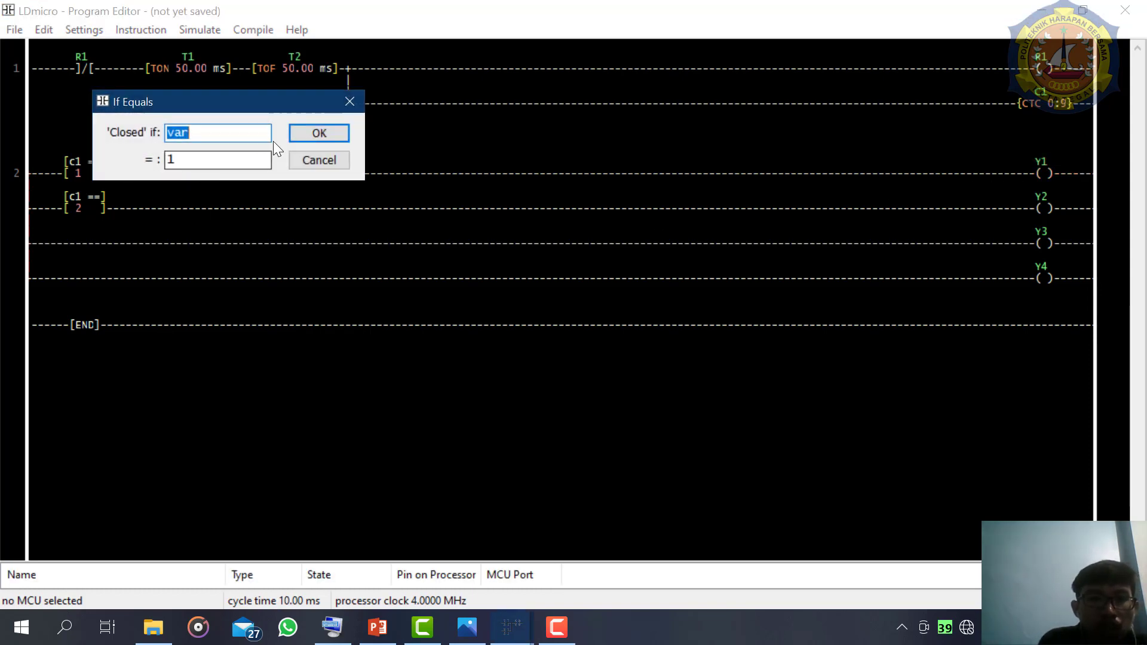
{"action": "left_click", "coordinate": [347, 103]}
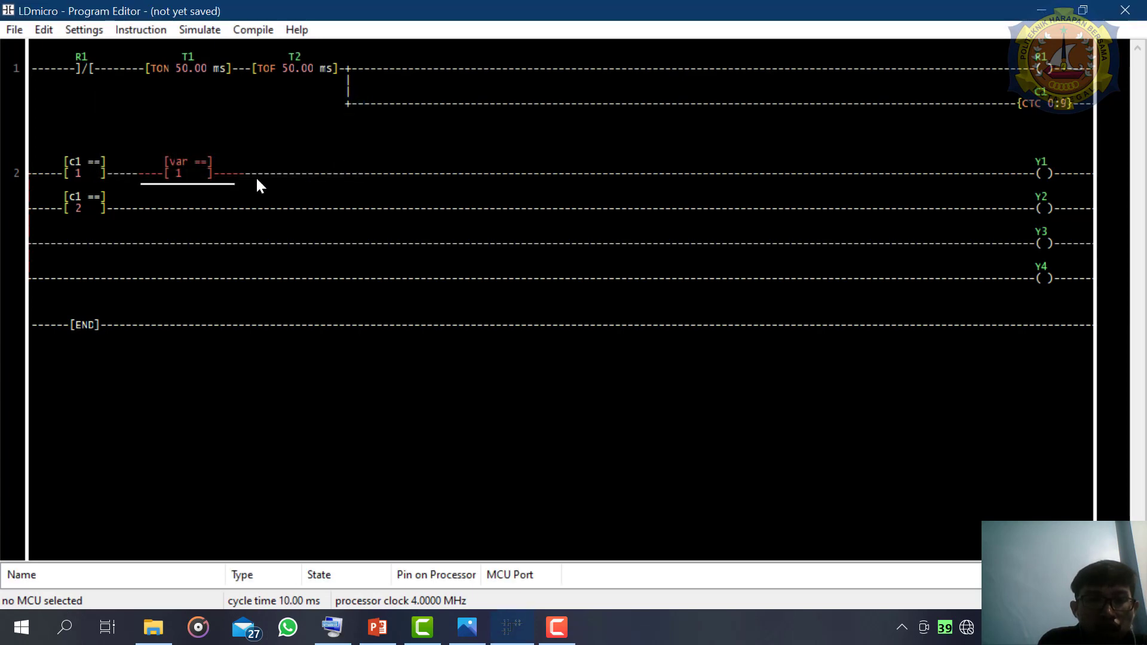
{"action": "left_click", "coordinate": [234, 177]}
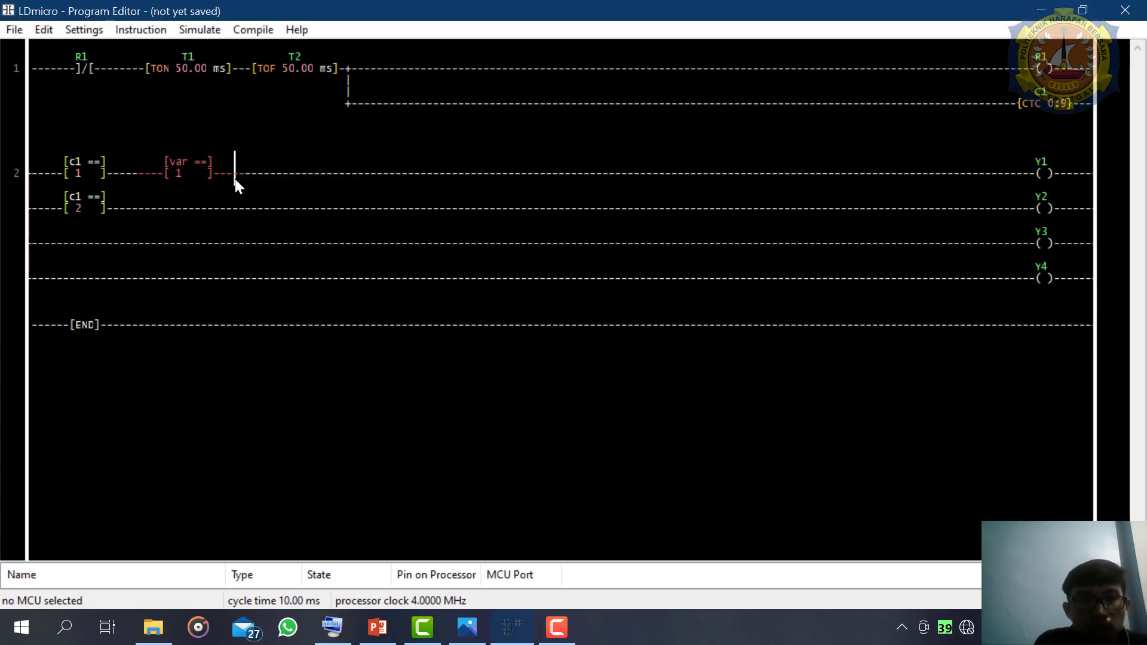
{"action": "key", "text": "Delete"}
- Insert an EQU in parallel below the c1 = 1 comparison on the Y1 branch, closing when c1 equals 3
{"action": "left_click", "coordinate": [106, 184]}
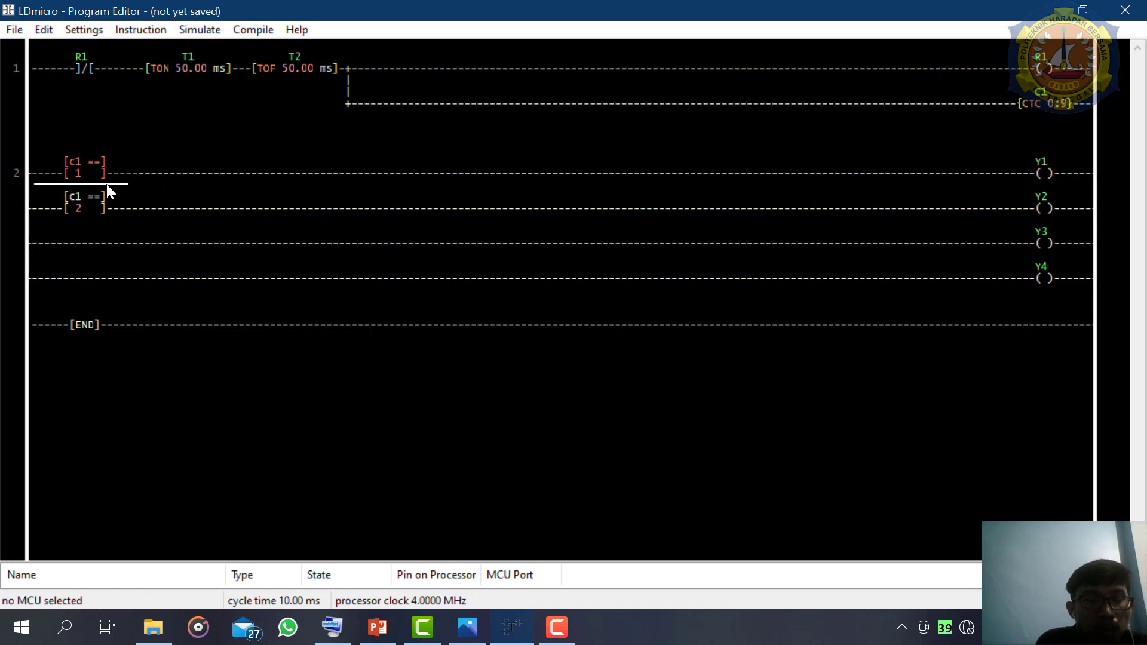
{"action": "key", "text": "equal"}
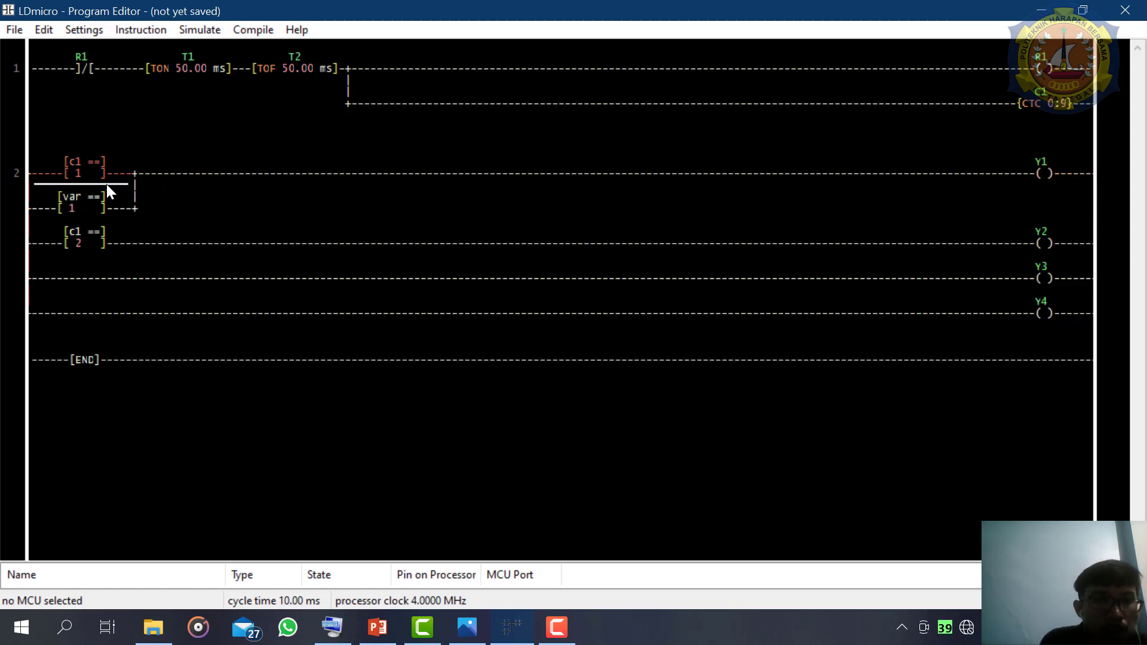
{"action": "double_click", "coordinate": [87, 207]}
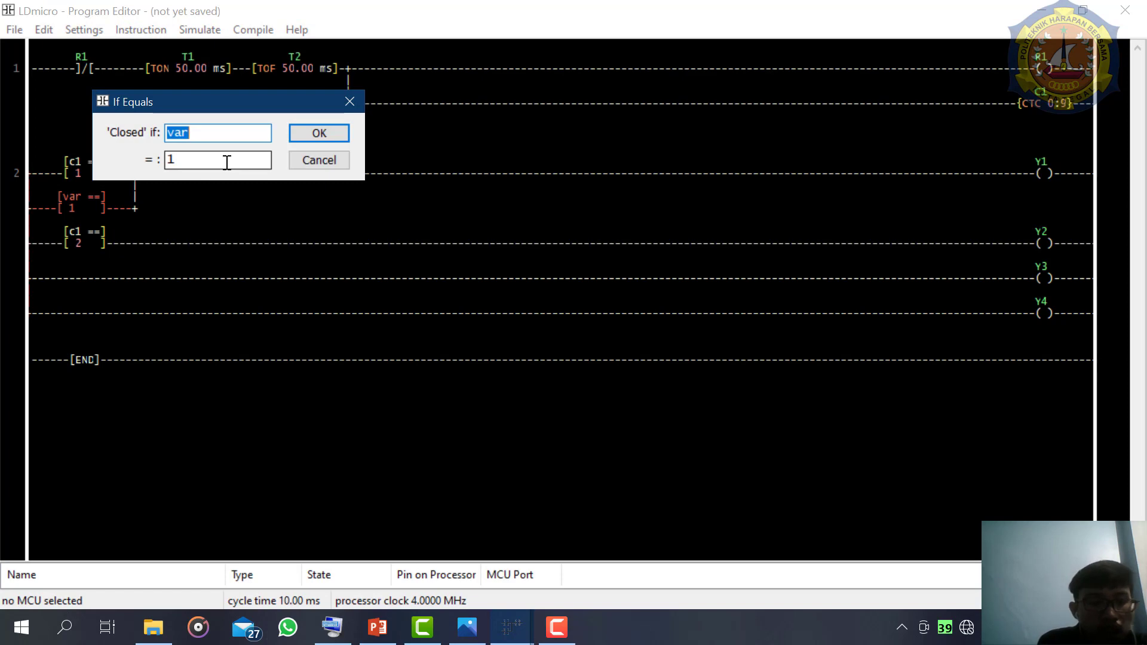
{"action": "type", "text": "c1"}
{"action": "left_click", "coordinate": [256, 163]}
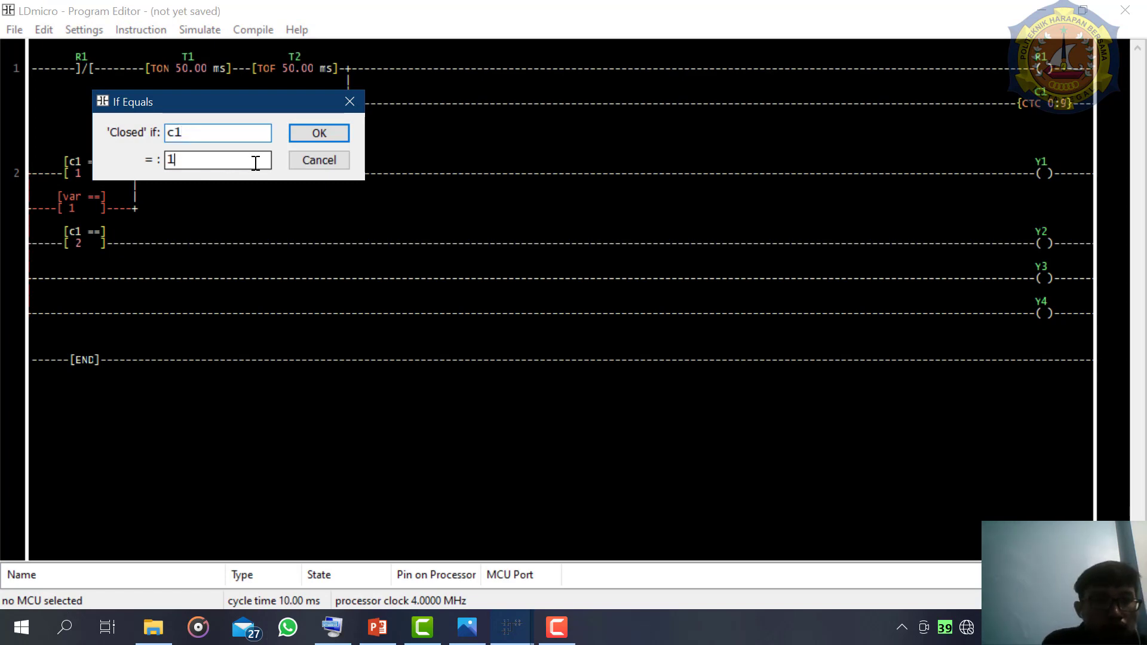
{"action": "key", "text": "BackSpace"}
{"action": "type", "text": "3"}
{"action": "key", "text": "Return"}
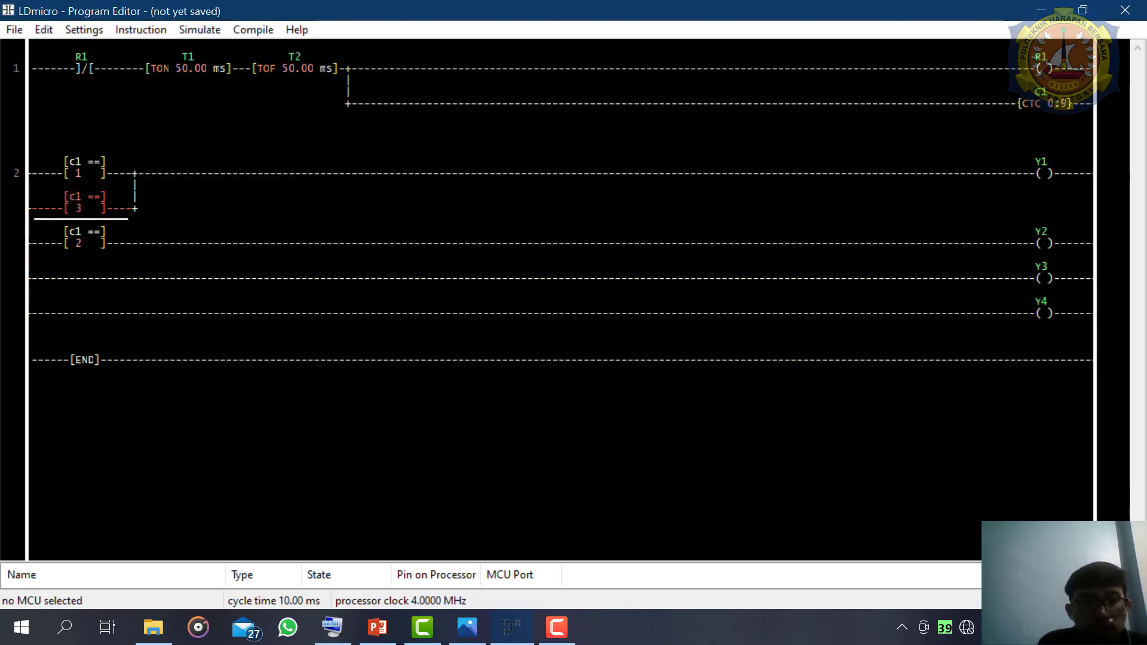
- Insert an EQU in parallel below the c1 = 2 comparison on the Y2 branch, closing when c1 equals 3
{"action": "left_click", "coordinate": [84, 248]}
{"action": "key", "text": "equal"}
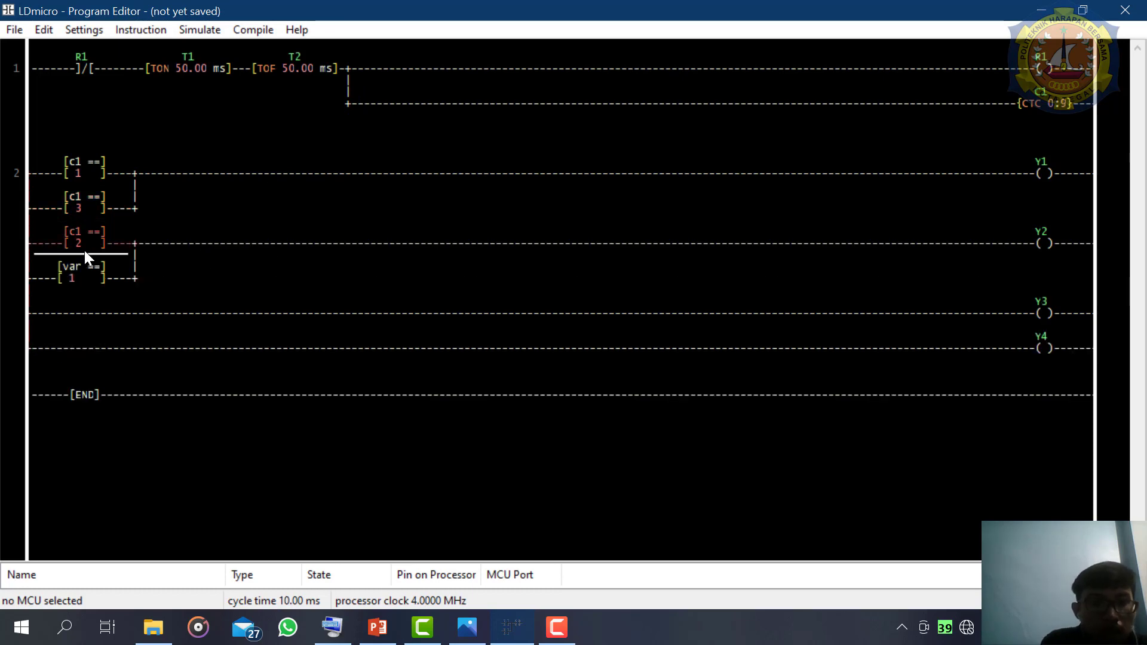
{"action": "left_click", "coordinate": [87, 281]}
{"action": "double_click", "coordinate": [88, 281]}
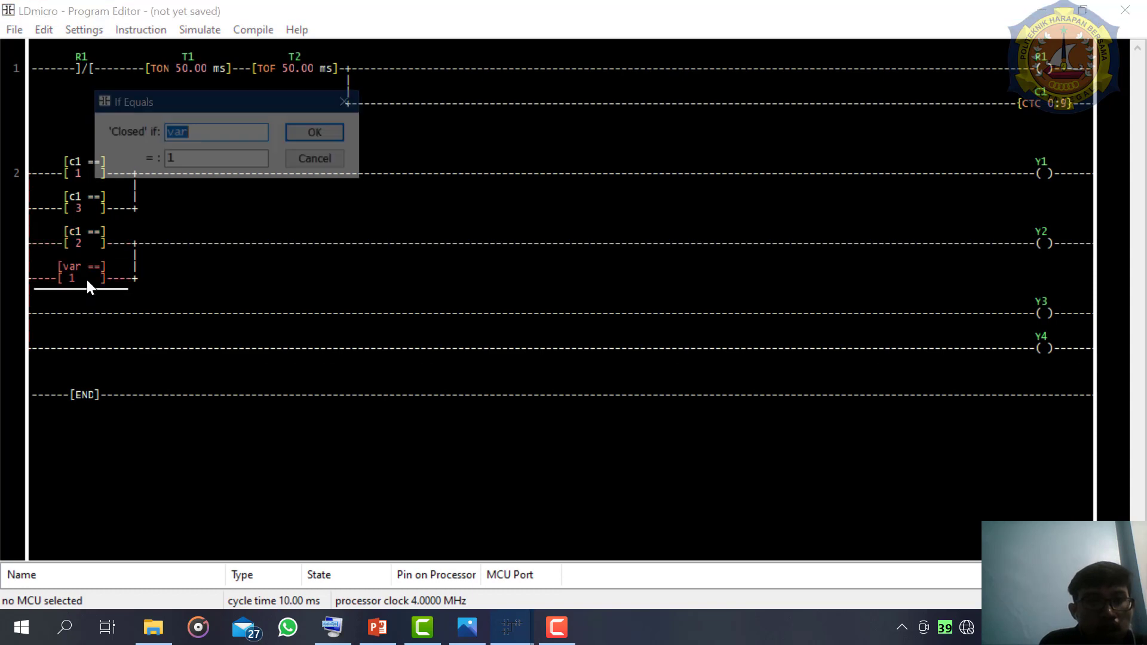
{"action": "type", "text": "c1"}
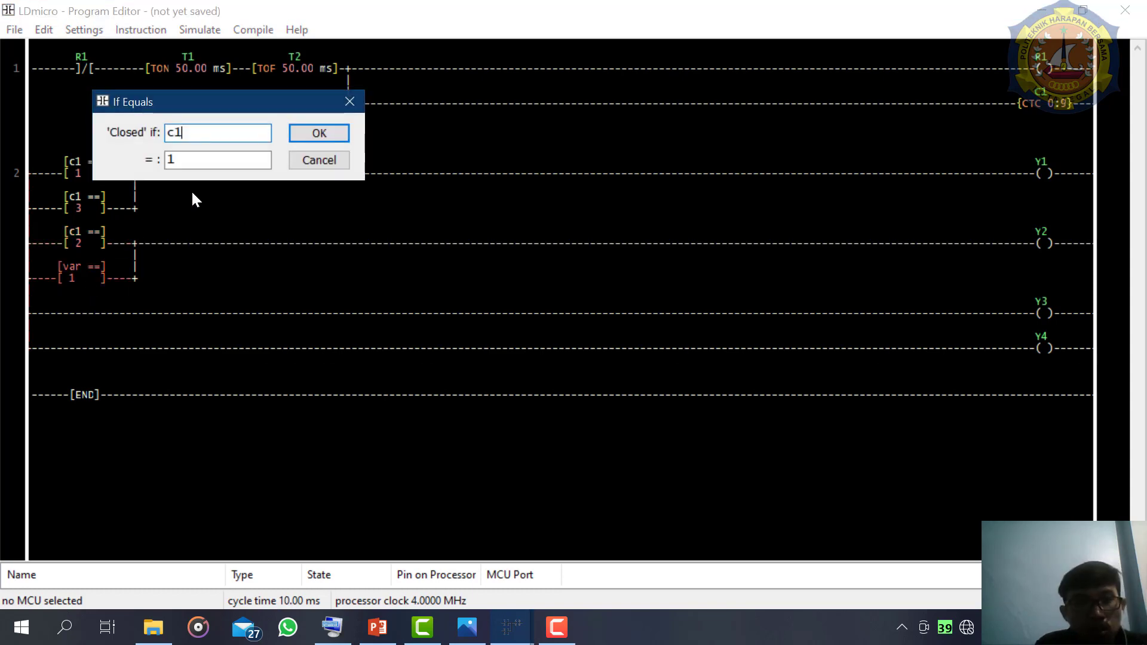
{"action": "double_click", "coordinate": [209, 157]}
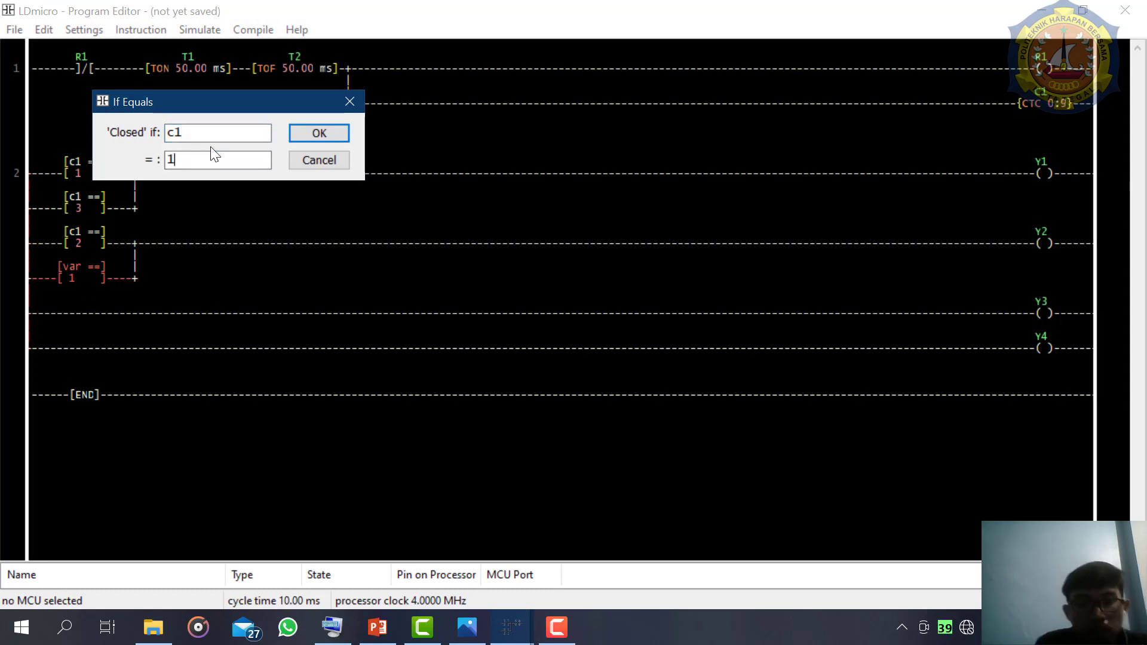
{"action": "key", "text": "BackSpace"}
{"action": "type", "text": "3"}
{"action": "key", "text": "Return"}
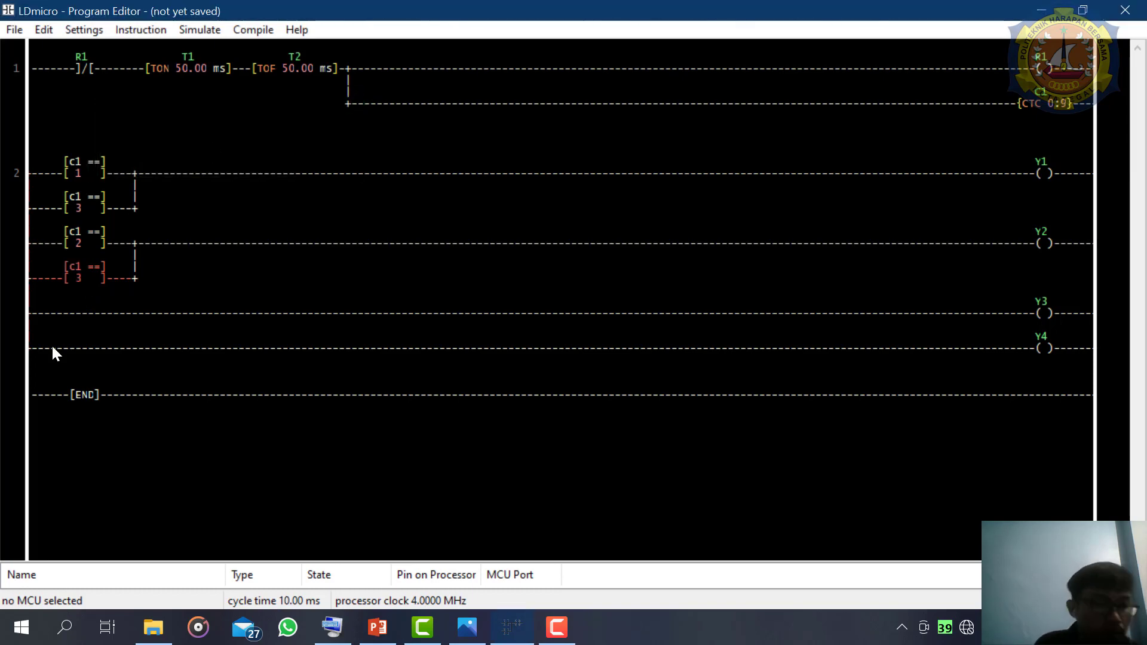
- Check the BCD table and insert an EQU comparison before the Y3 coil on rung 2, closing when c1 equals 4
{"action": "left_click", "coordinate": [478, 635]}
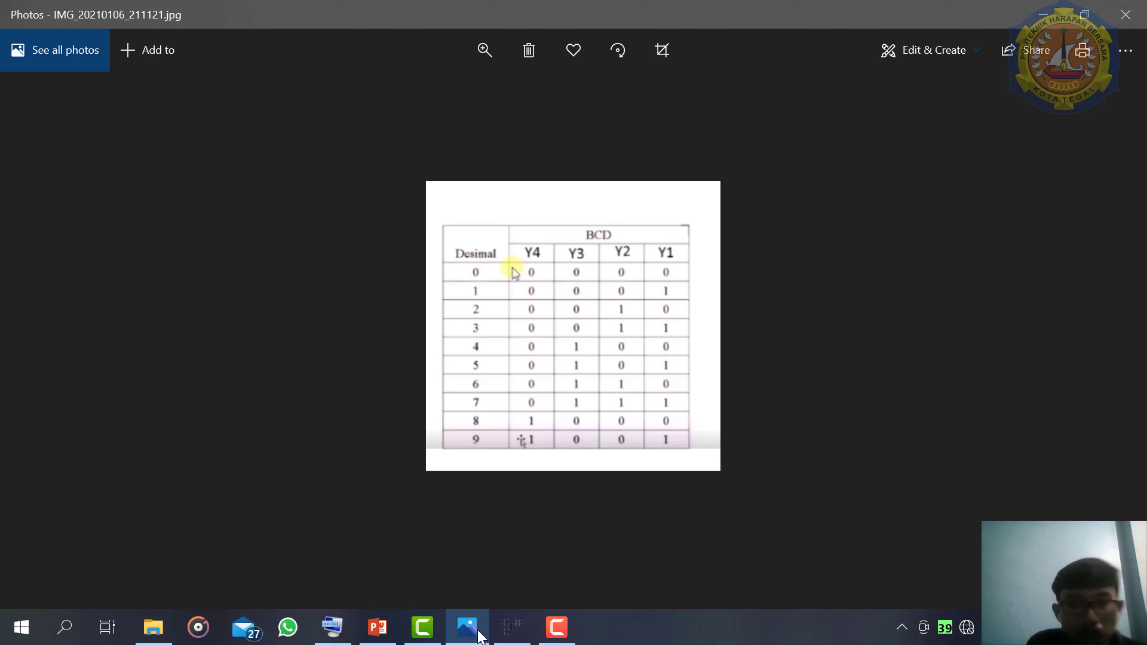
{"action": "left_click", "coordinate": [478, 632]}
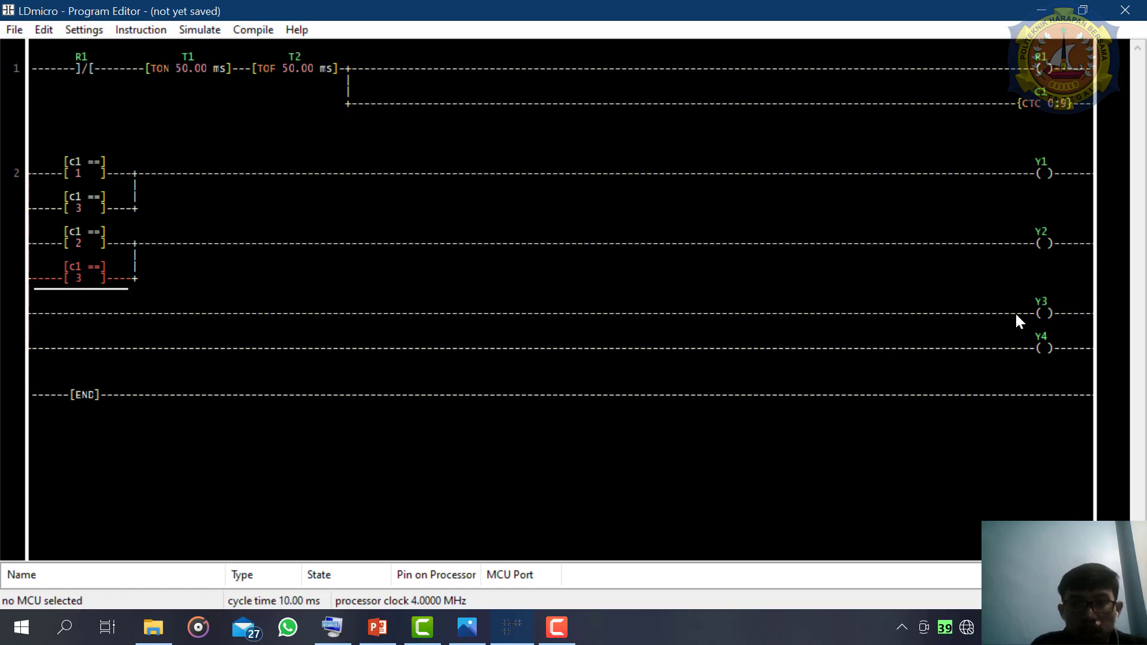
{"action": "left_click", "coordinate": [1038, 314]}
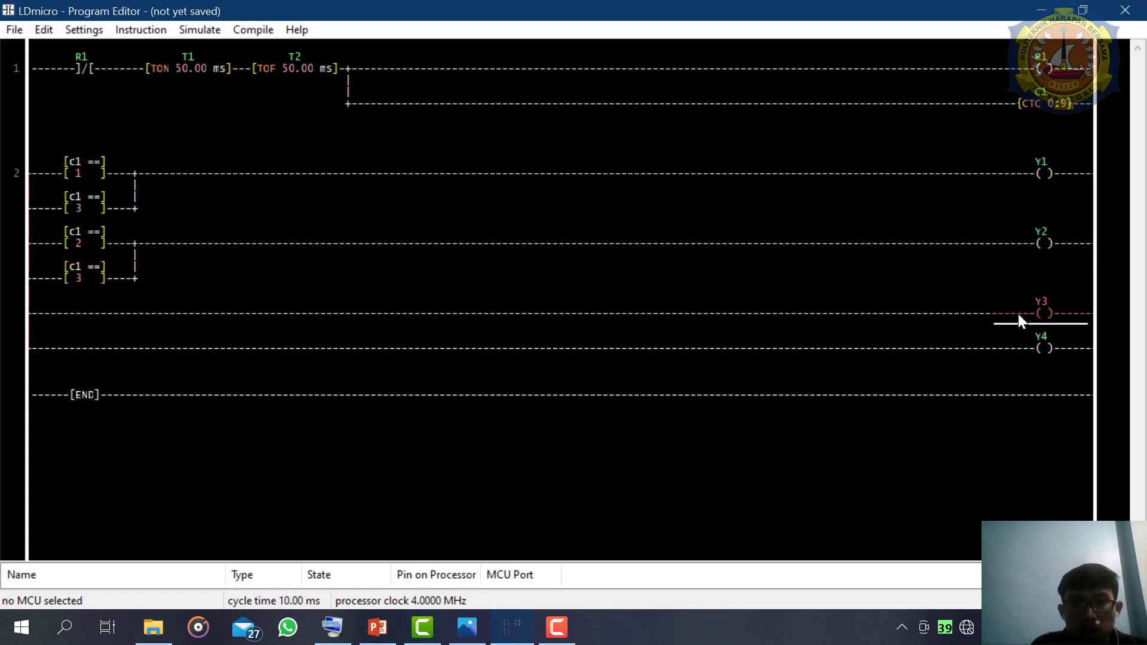
{"action": "left_click", "coordinate": [1017, 312]}
{"action": "key", "text": "equal"}
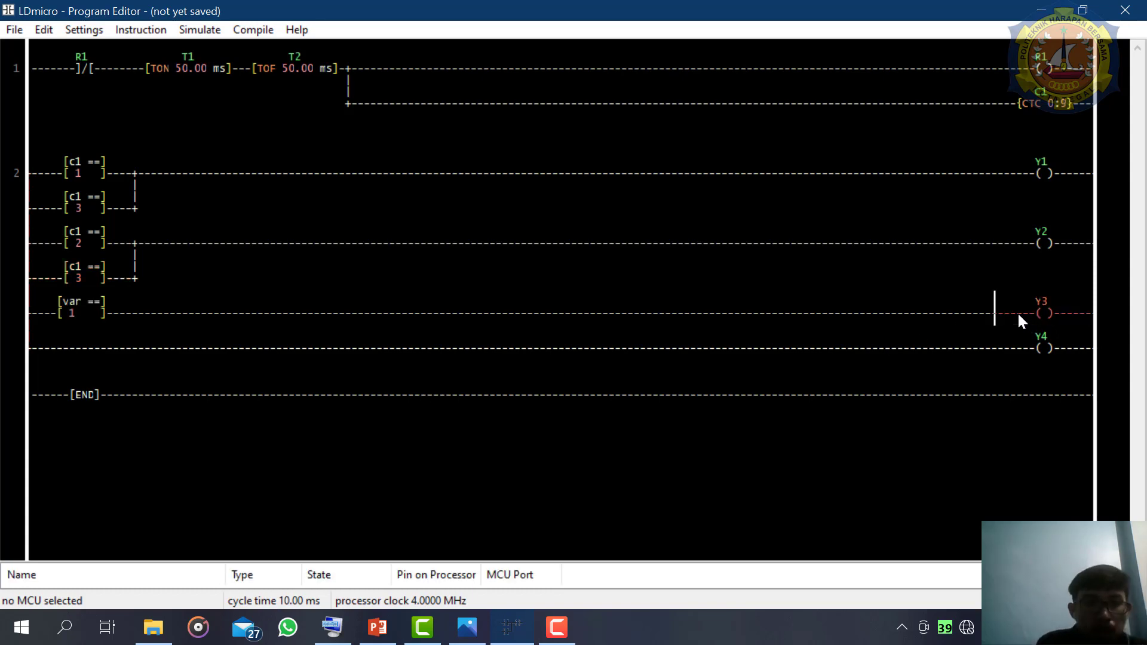
{"action": "double_click", "coordinate": [82, 296]}
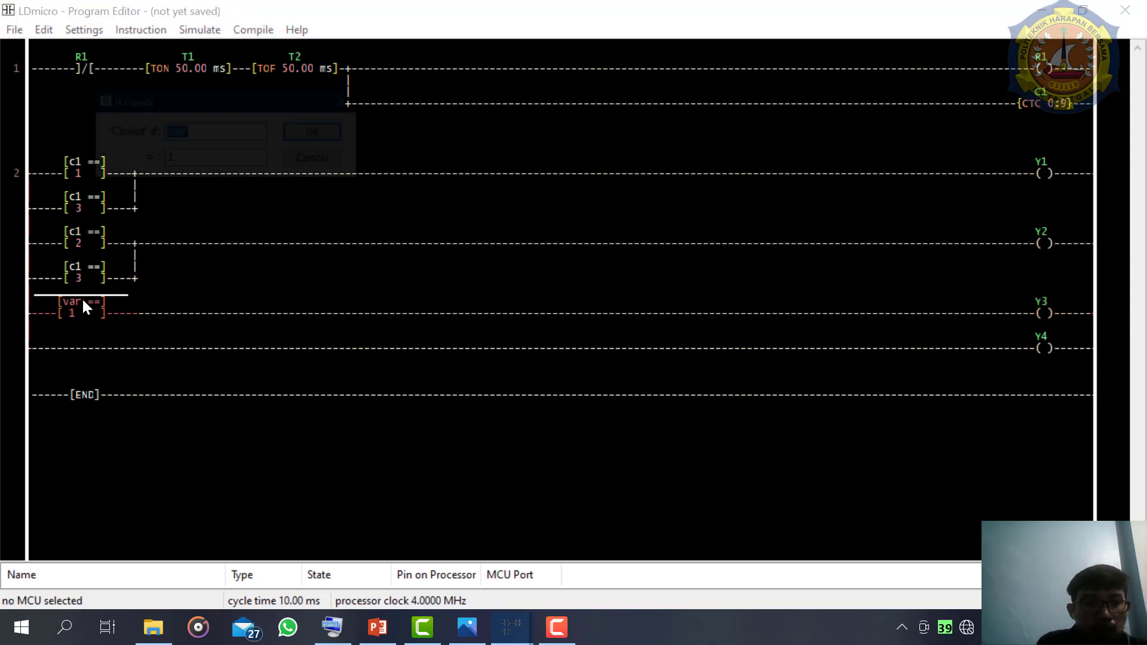
{"action": "type", "text": "c1"}
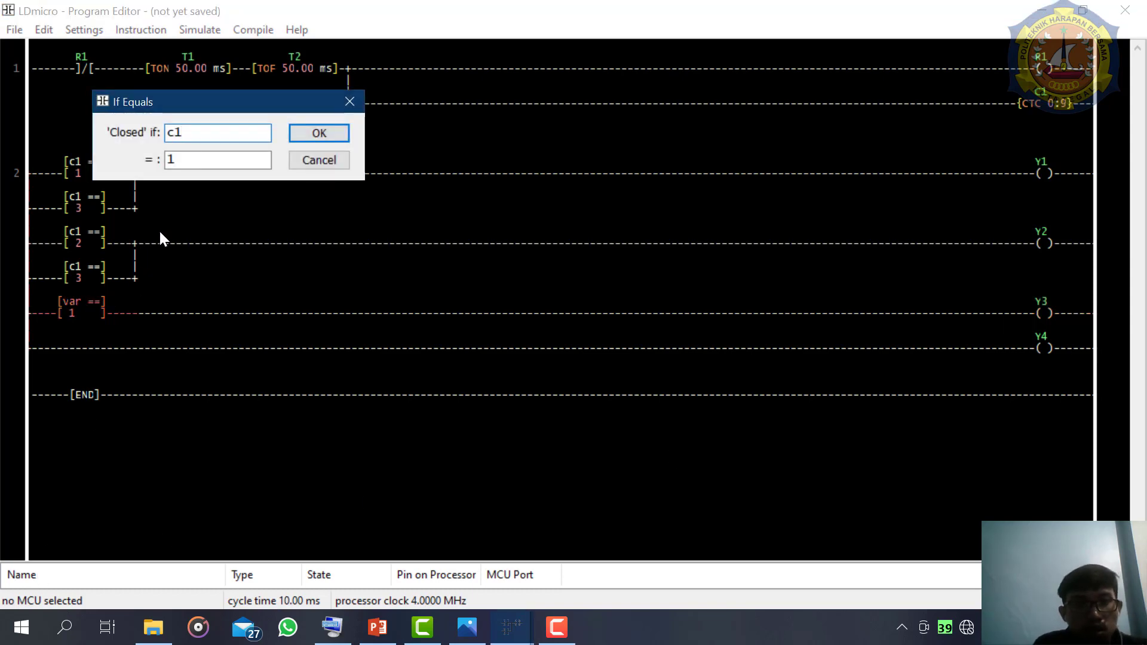
{"action": "double_click", "coordinate": [198, 160]}
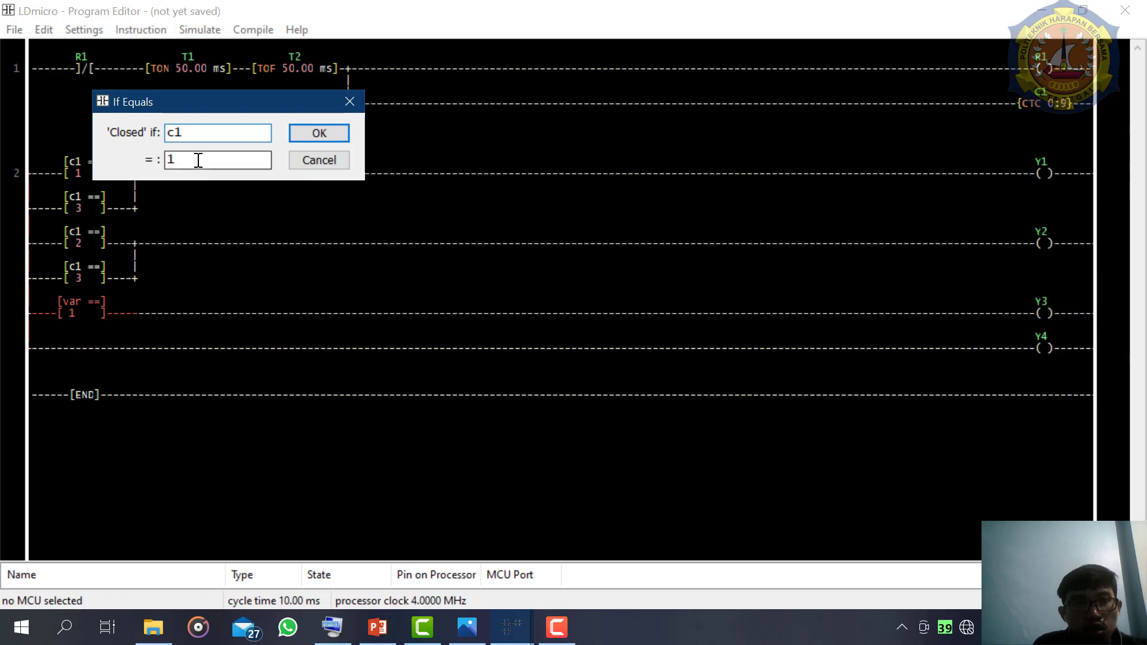
{"action": "key", "text": "BackSpace"}
{"action": "type", "text": "4"}
{"action": "key", "text": "Return"}
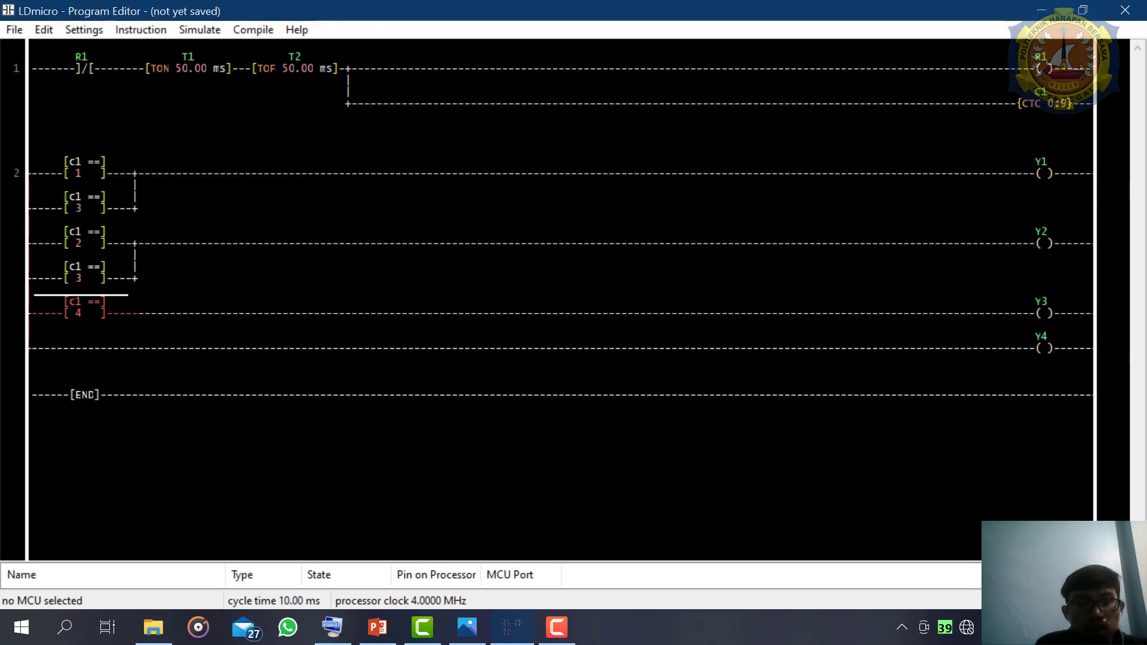
- Consult the BCD table and add a parallel EQU below the c1 = 3 comparison on the Y1 branch, closing when c1 equals 5
{"action": "left_click", "coordinate": [459, 629]}
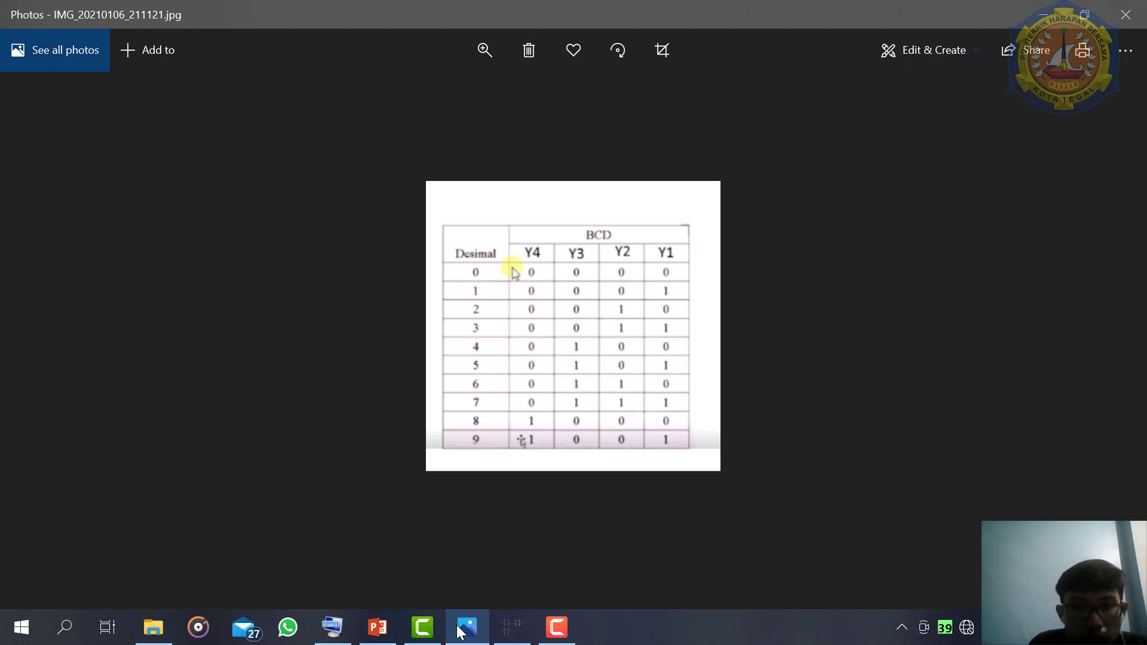
{"action": "left_click", "coordinate": [466, 627]}
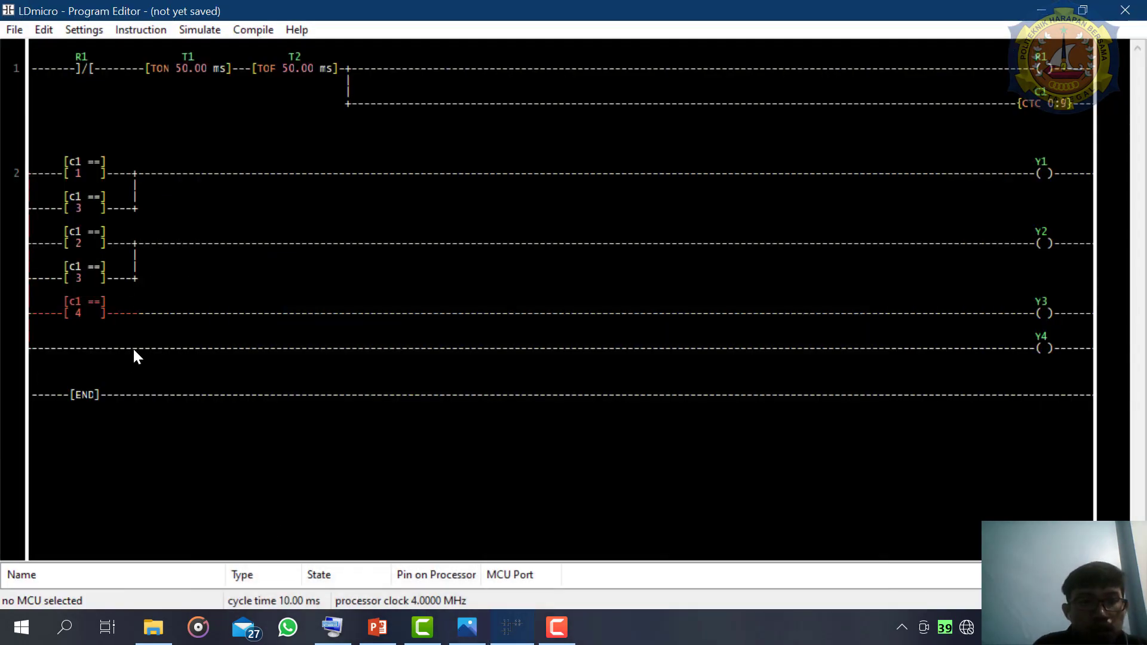
{"action": "left_click", "coordinate": [78, 312]}
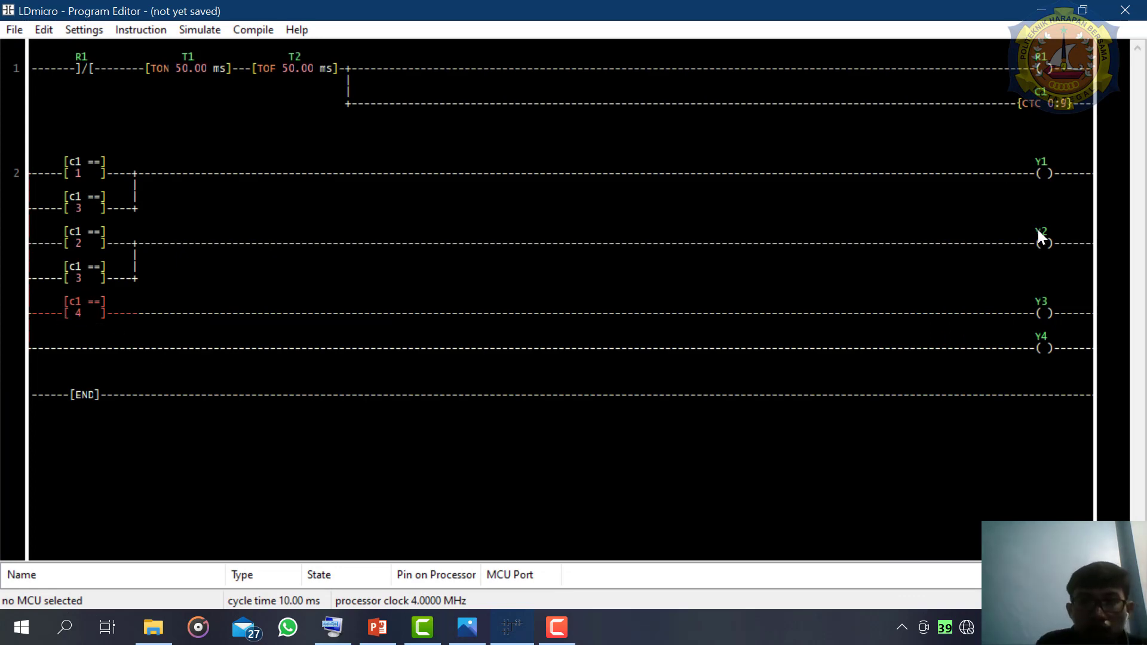
{"action": "left_click", "coordinate": [92, 211]}
{"action": "key", "text": "="}
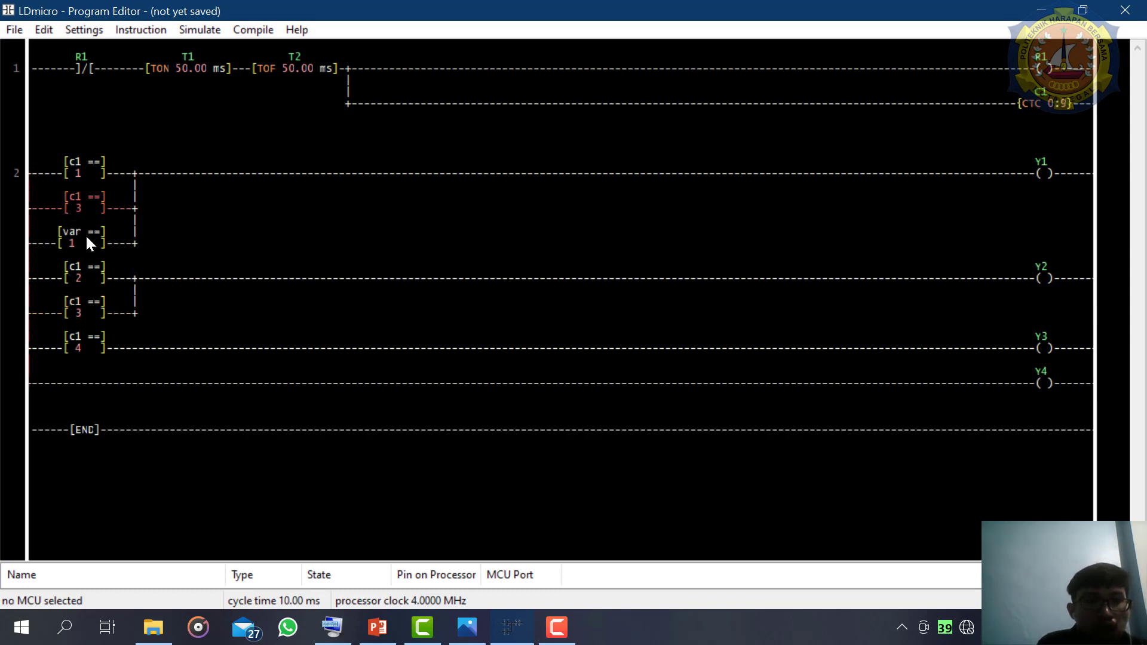
{"action": "double_click", "coordinate": [84, 242]}
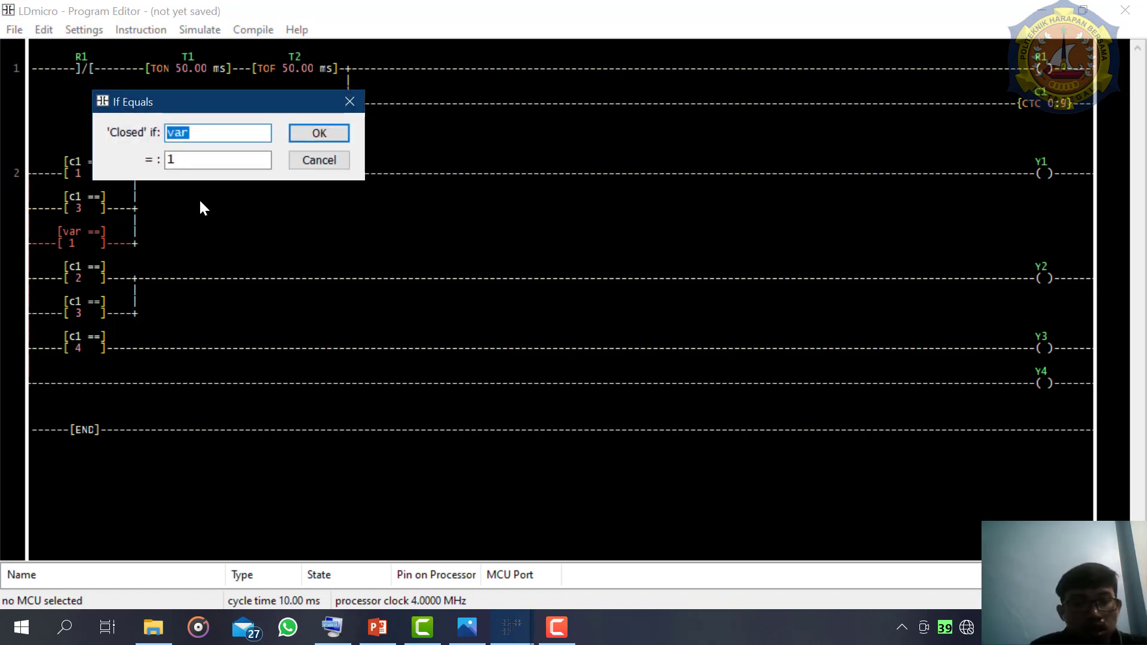
{"action": "type", "text": "c1"}
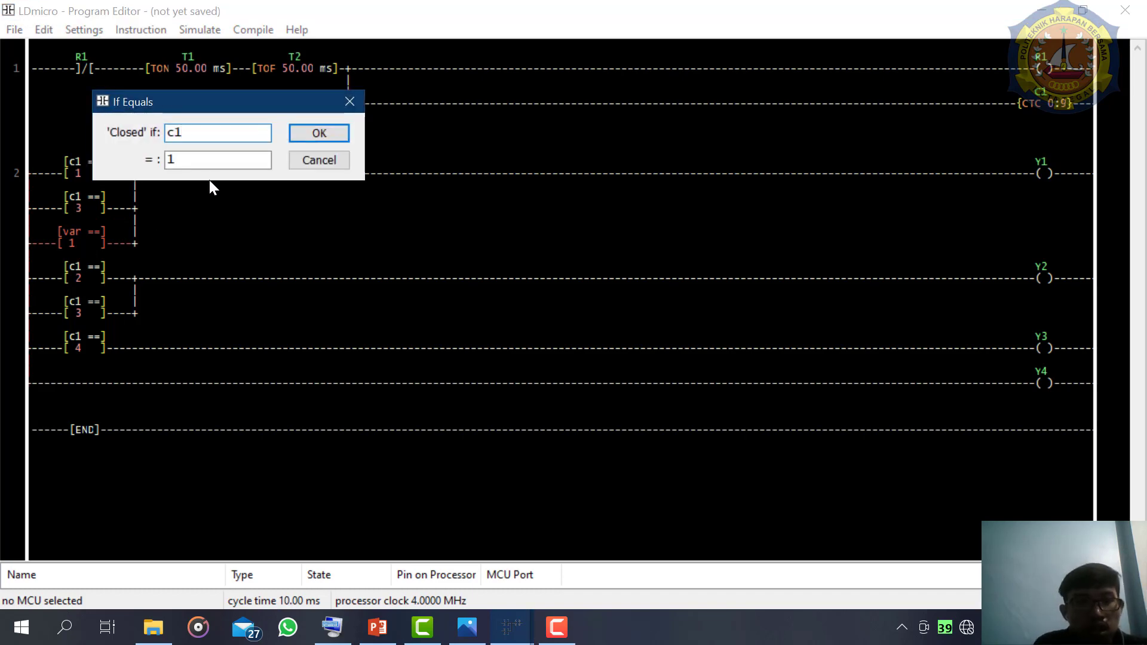
{"action": "left_click", "coordinate": [221, 159]}
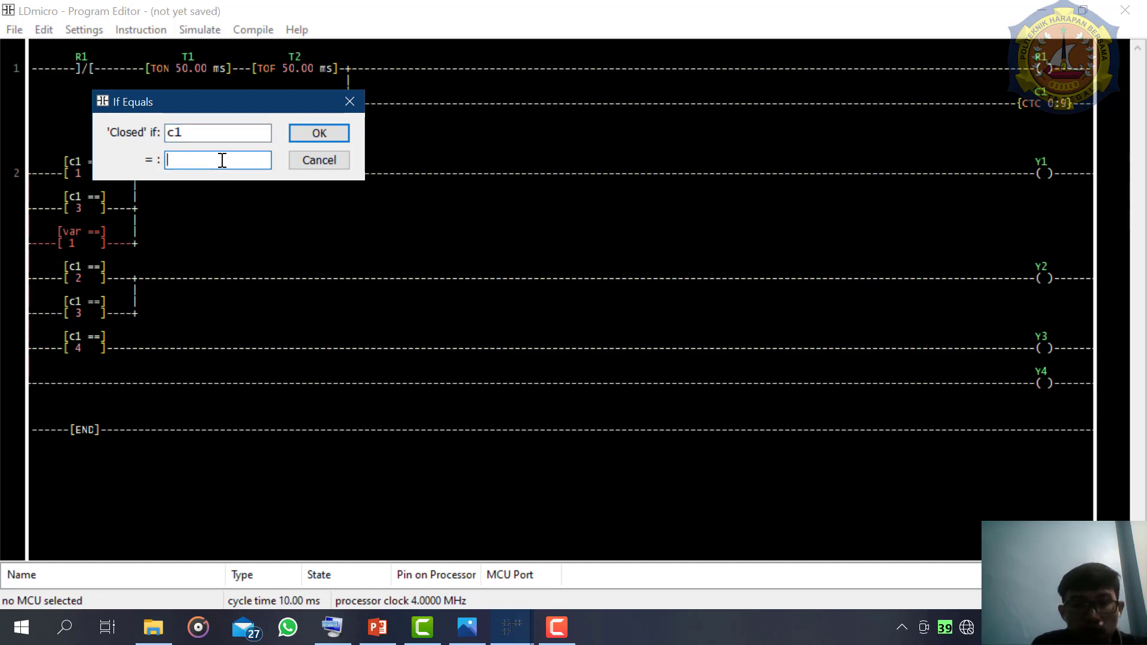
{"action": "type", "text": "5"}
{"action": "key", "text": "Return"}
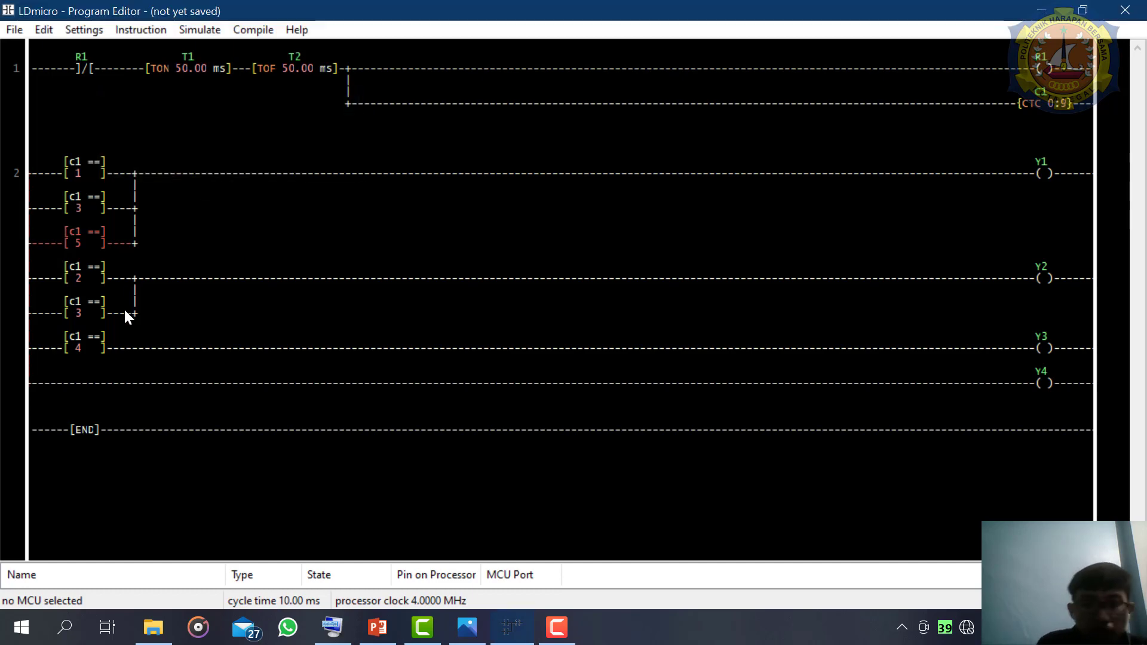
- Insert an EQU in parallel below the c1 = 4 comparison on the Y3 branch, closing when c1 equals 5
{"action": "left_click", "coordinate": [82, 350]}
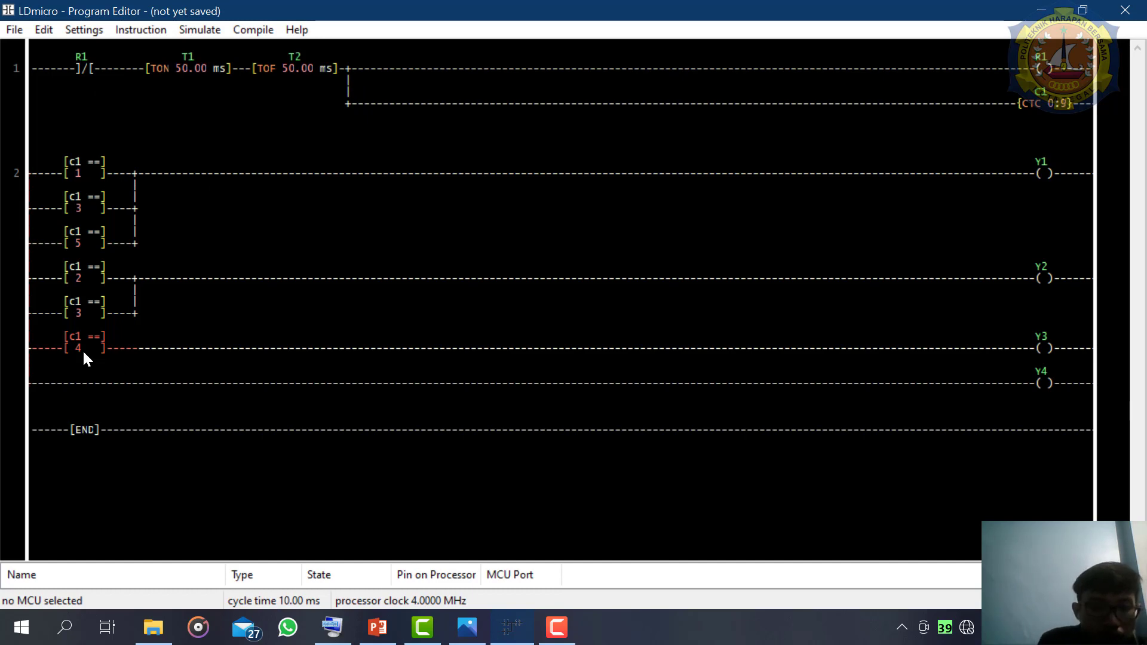
{"action": "key", "text": "="}
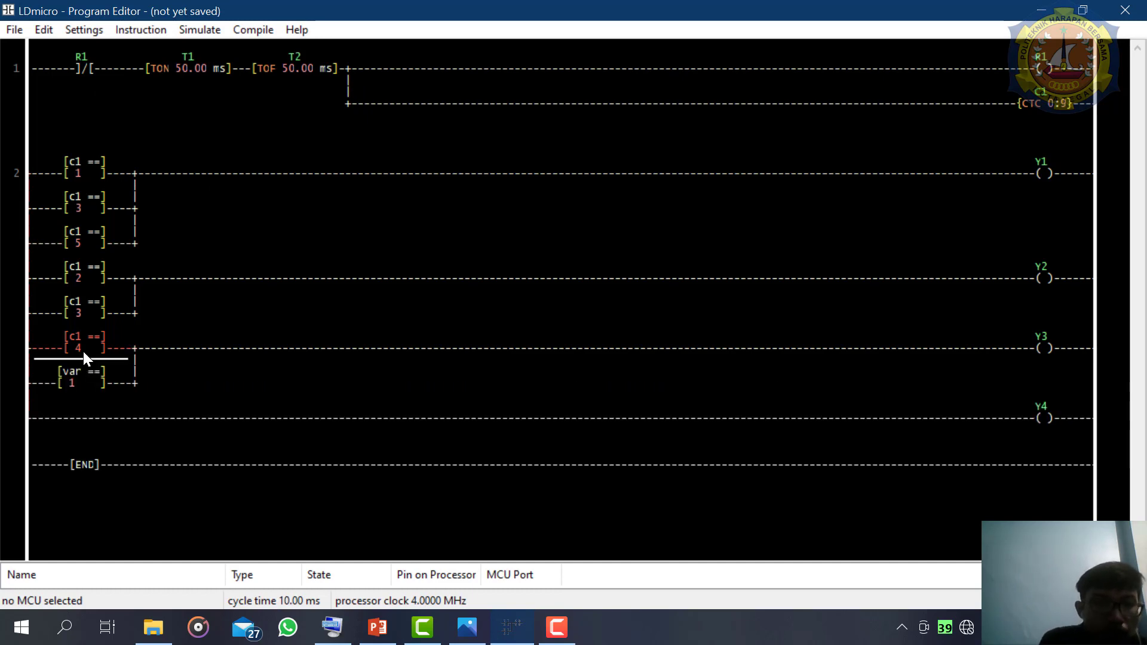
{"action": "double_click", "coordinate": [74, 381]}
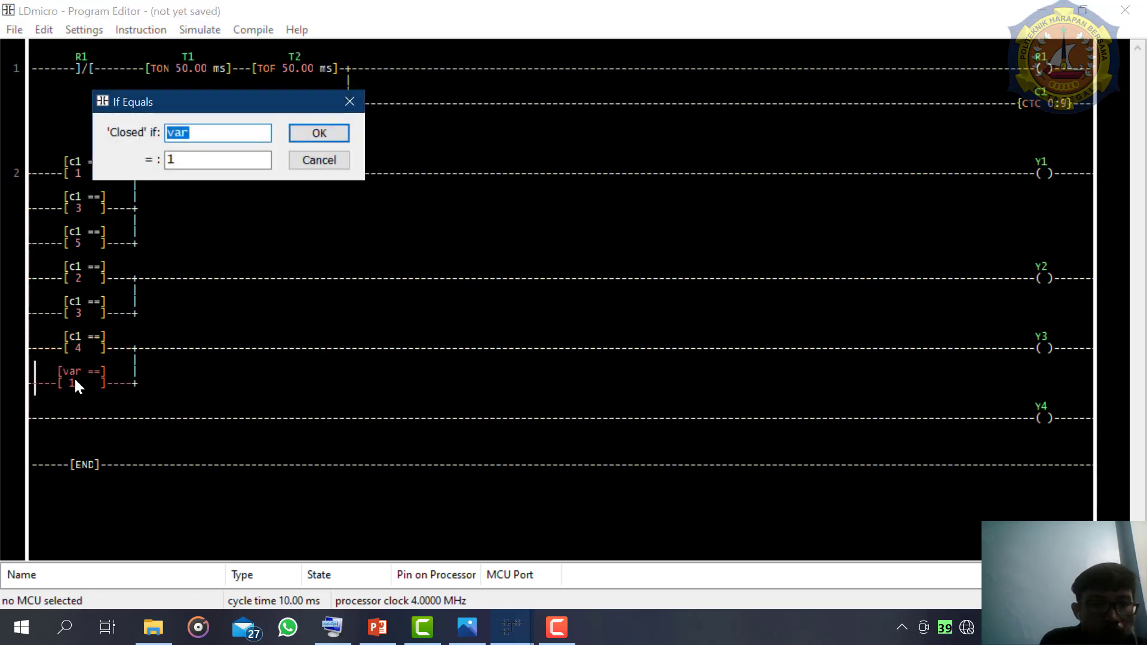
{"action": "type", "text": "c1"}
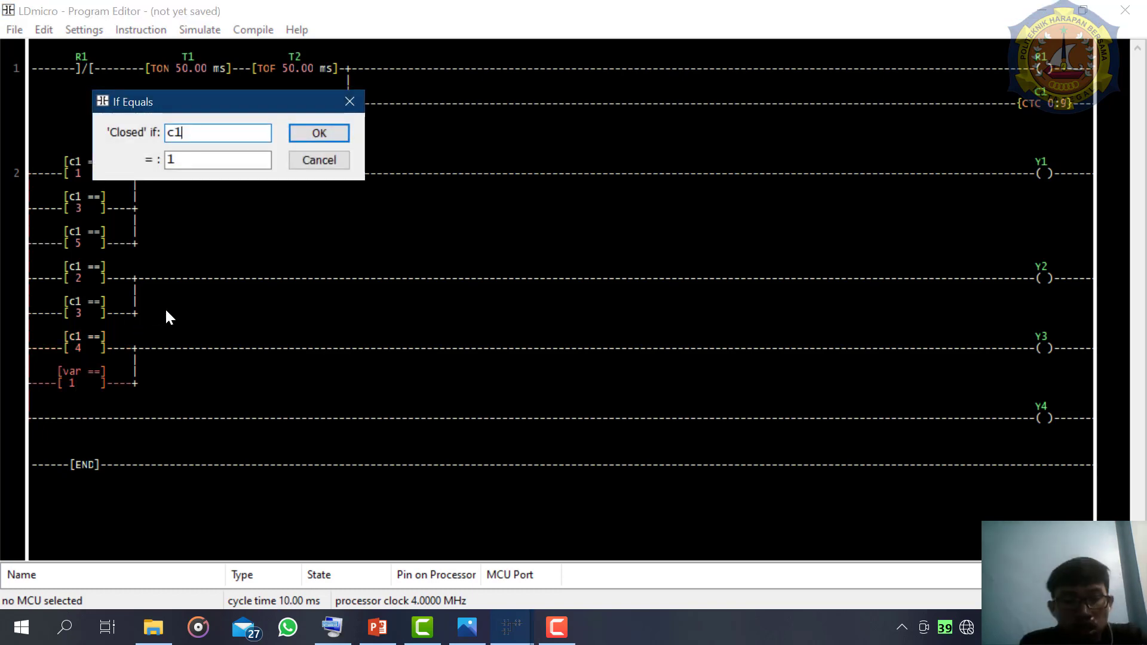
{"action": "left_click", "coordinate": [209, 165]}
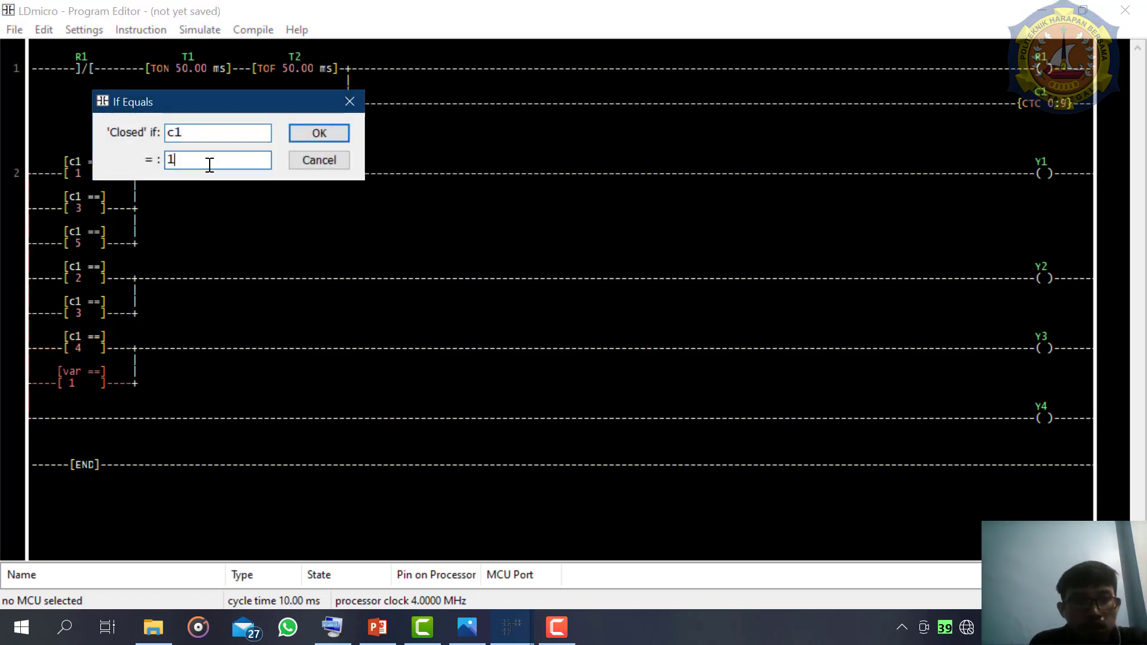
{"action": "type", "text": "6"}
{"action": "key", "text": "BackSpace"}
{"action": "type", "text": "5"}
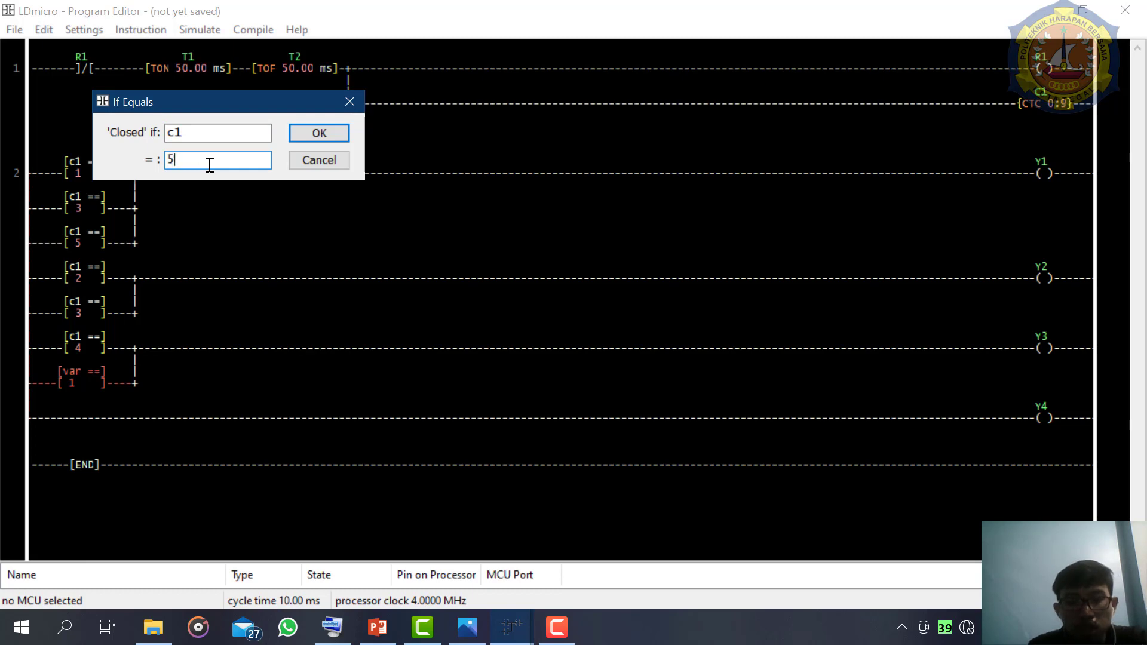
{"action": "key", "text": "Return"}
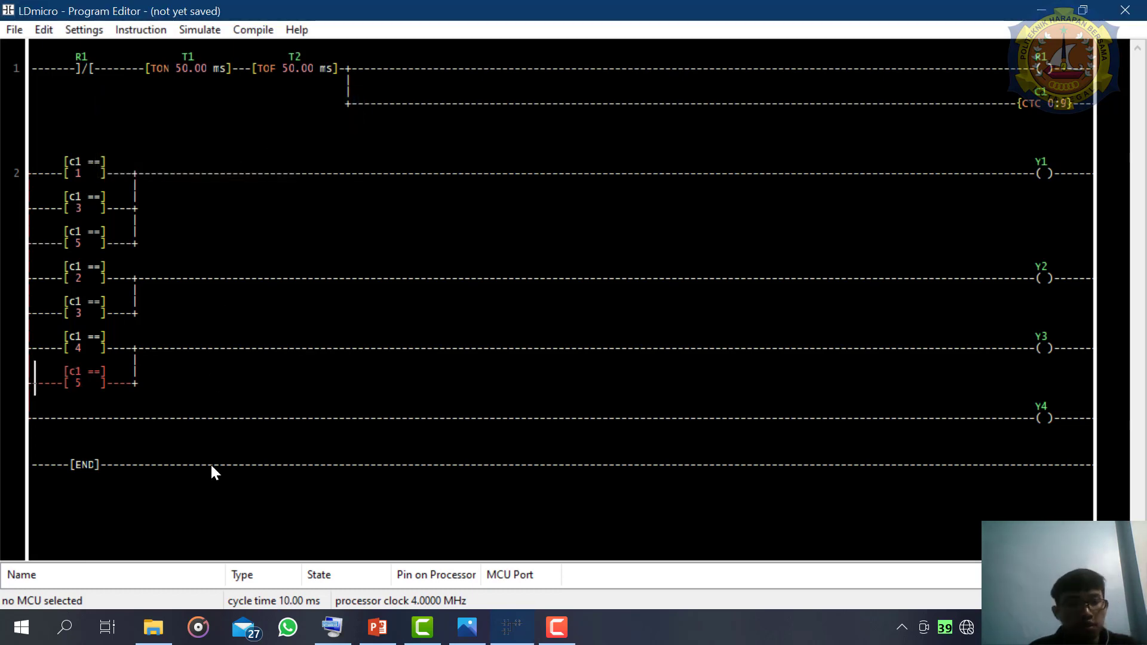
- Check the BCD table and add a parallel EQU below the c1 = 3 comparison on the Y2 branch, closing when c1 equals 6
{"action": "left_click", "coordinate": [475, 633]}
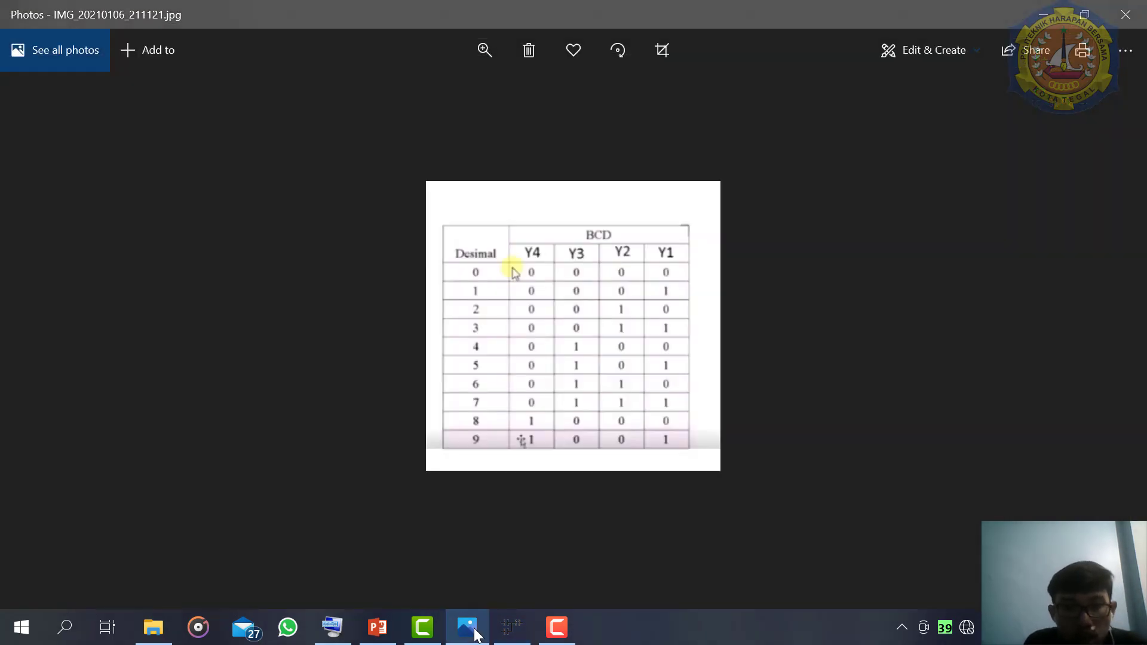
{"action": "left_click", "coordinate": [476, 633]}
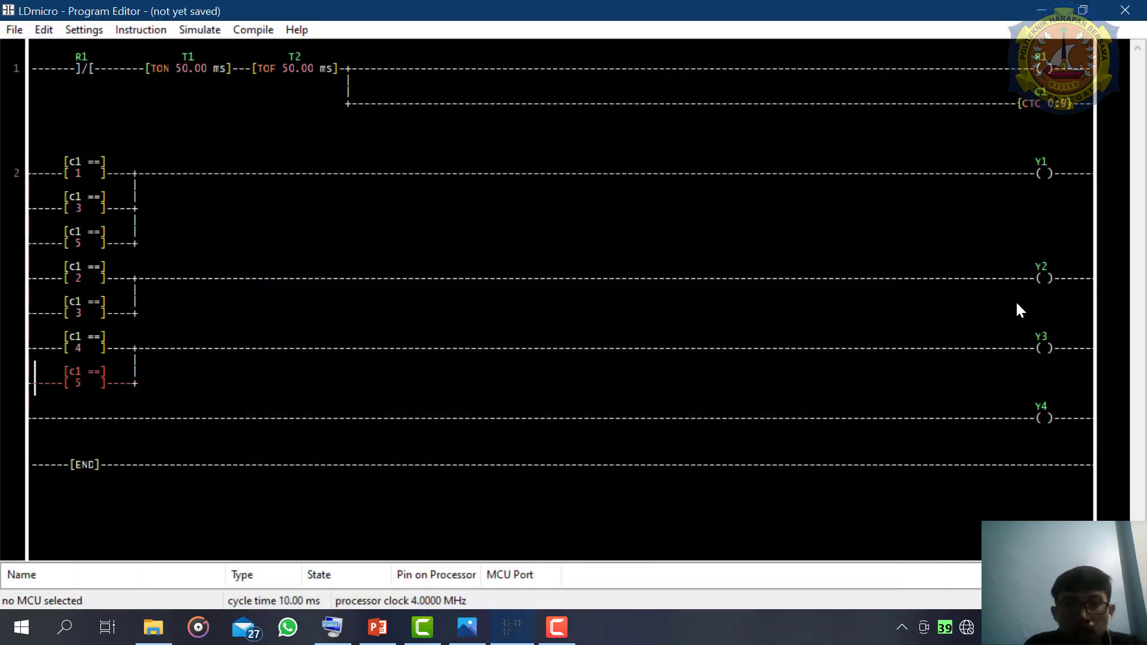
{"action": "left_click", "coordinate": [92, 313]}
{"action": "key", "text": "equal"}
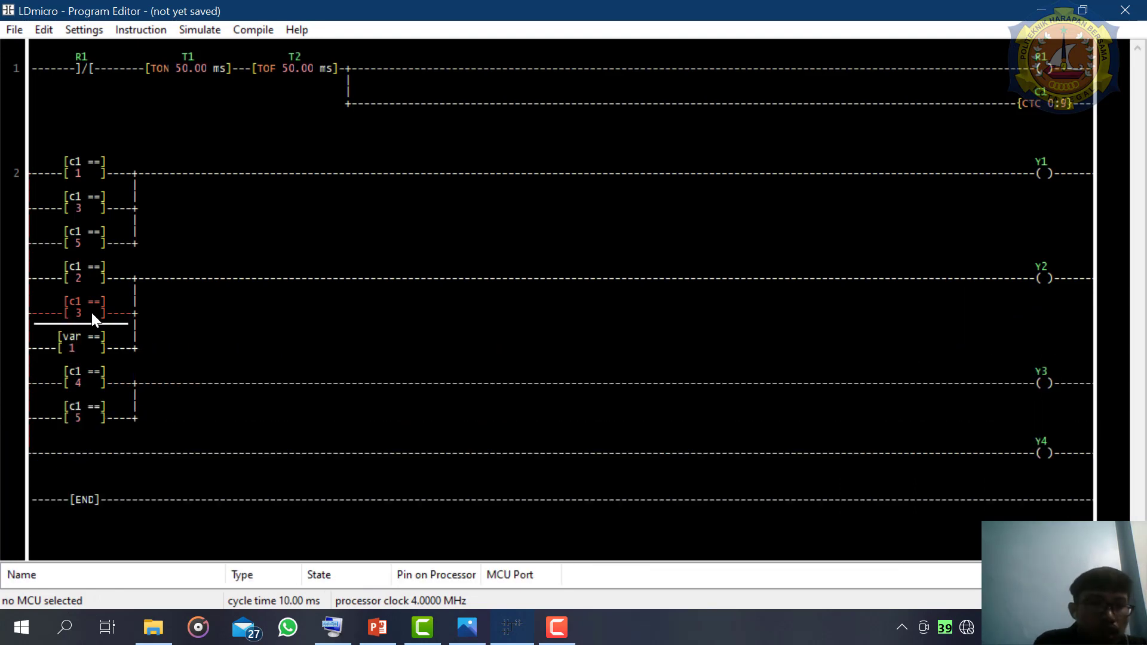
{"action": "double_click", "coordinate": [86, 330]}
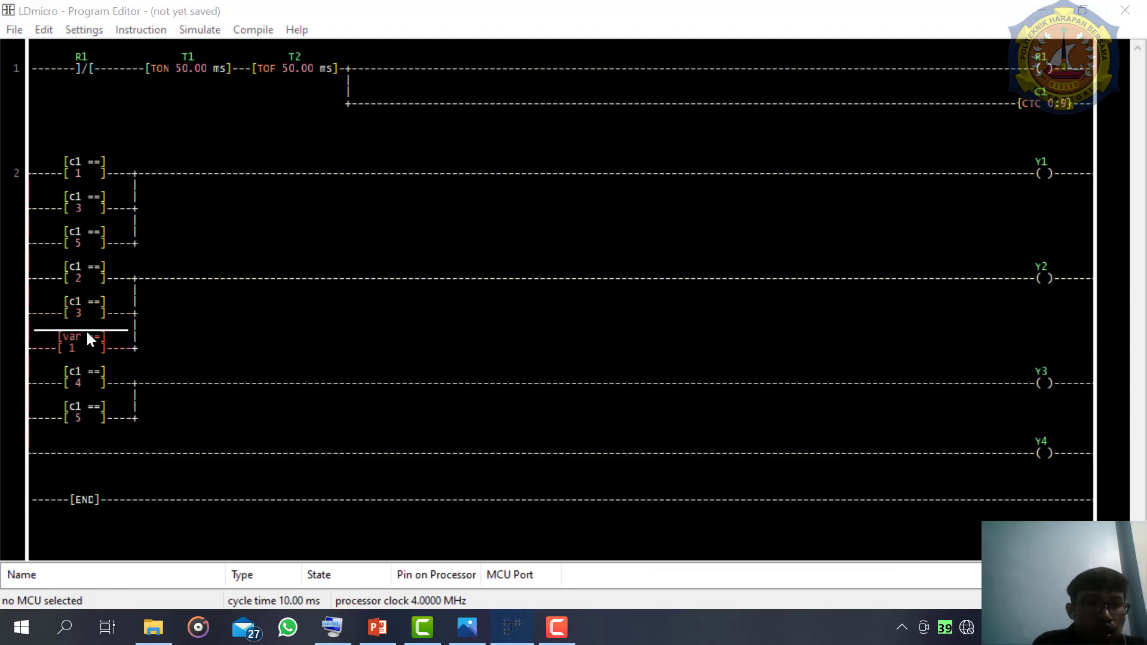
{"action": "type", "text": "c"}
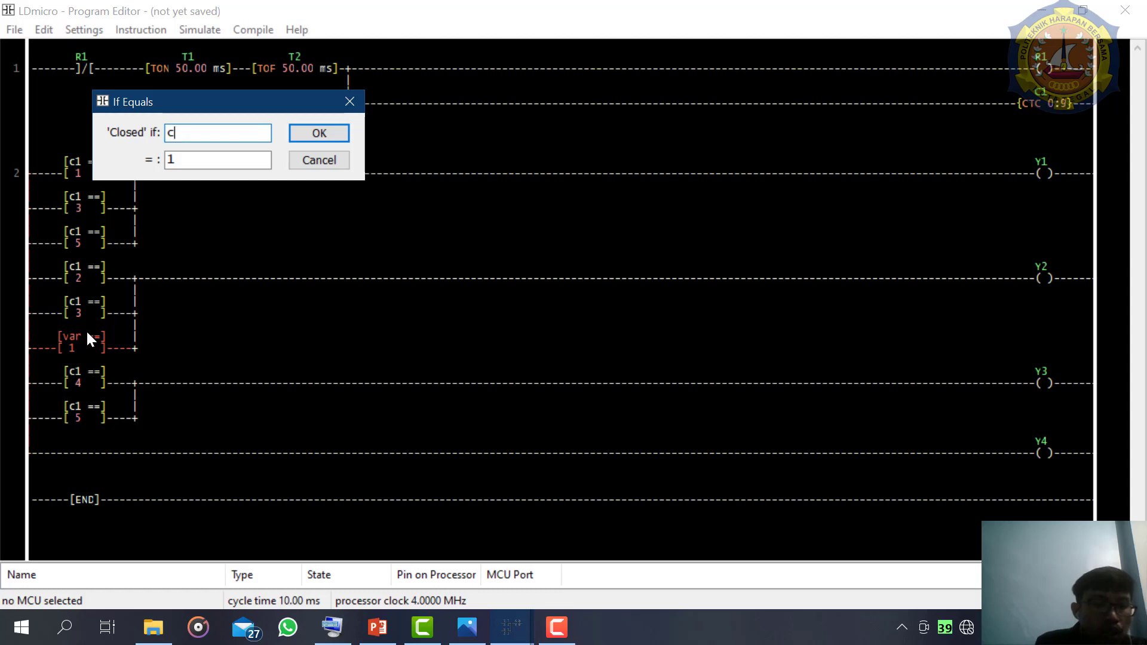
{"action": "type", "text": "1"}
{"action": "left_click", "coordinate": [195, 159]}
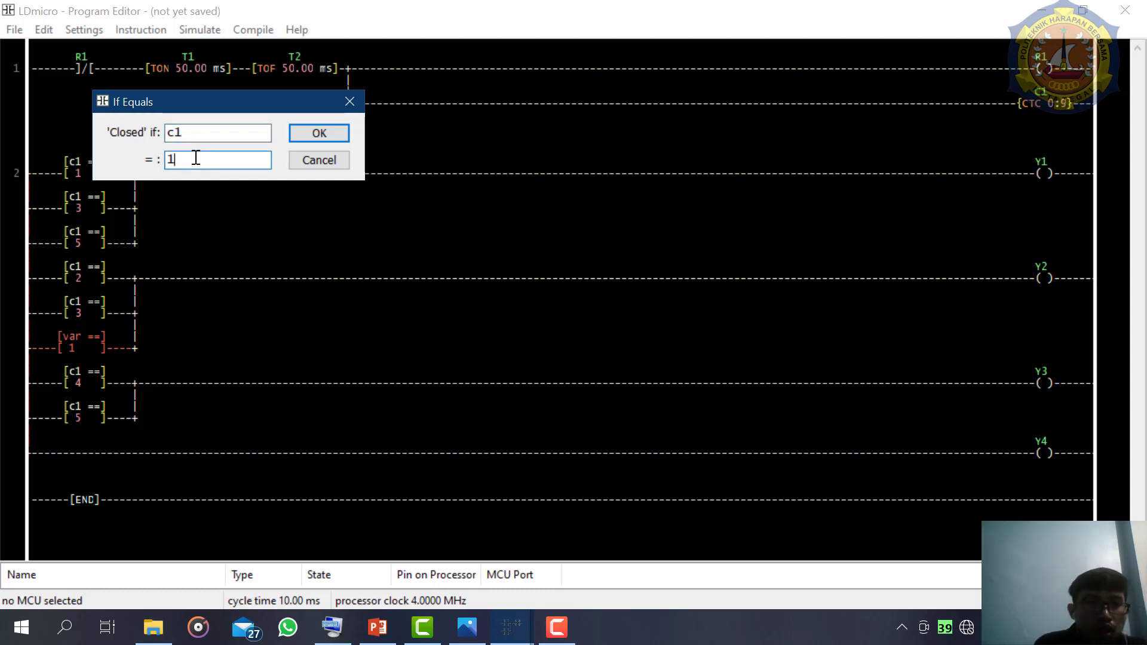
{"action": "key", "text": "BackSpace"}
{"action": "type", "text": "6"}
{"action": "key", "text": "Return"}
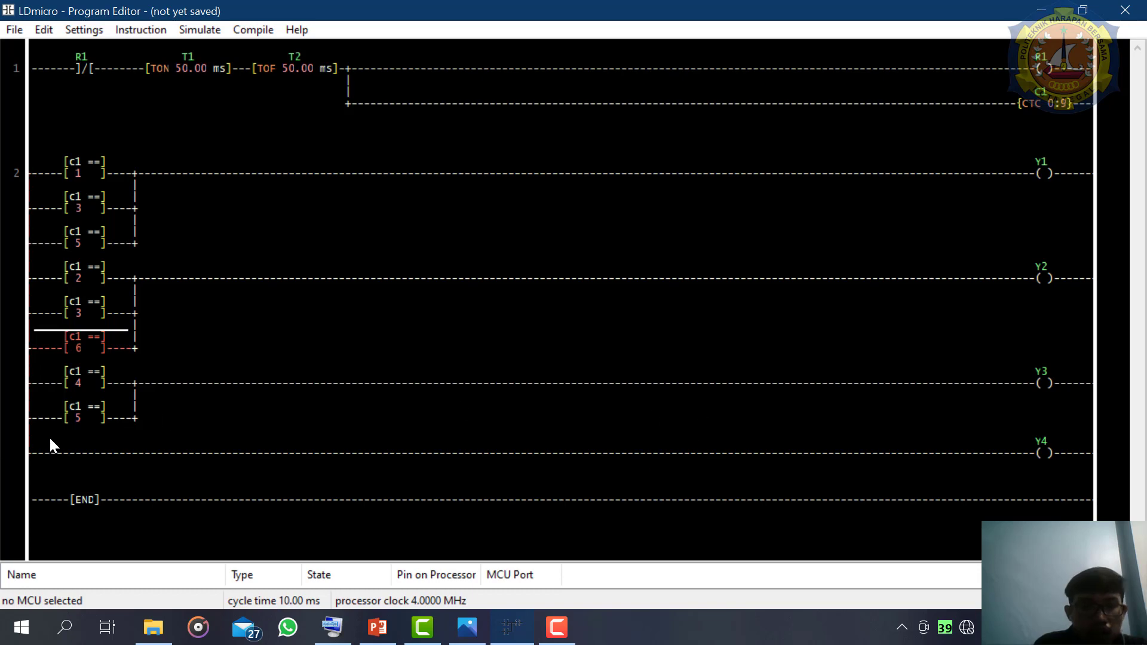
- Insert an EQU in parallel below the c1 = 5 comparison on the Y3 branch, closing when c1 equals 6
{"action": "left_click", "coordinate": [77, 410]}
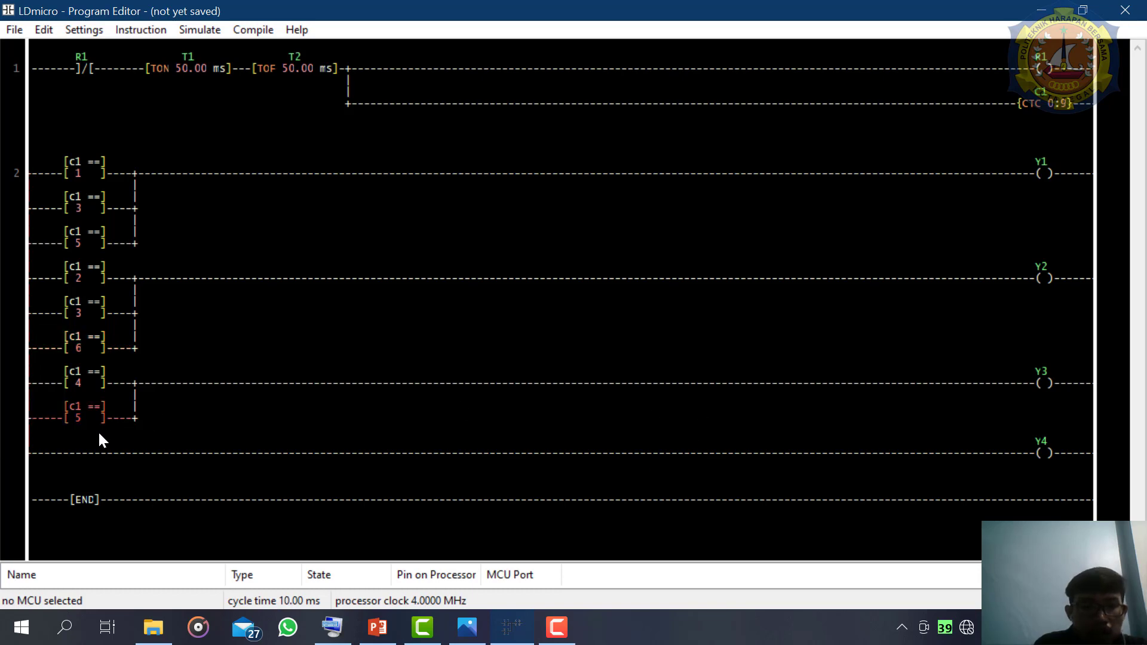
{"action": "left_click", "coordinate": [91, 421]}
{"action": "key", "text": "equal"}
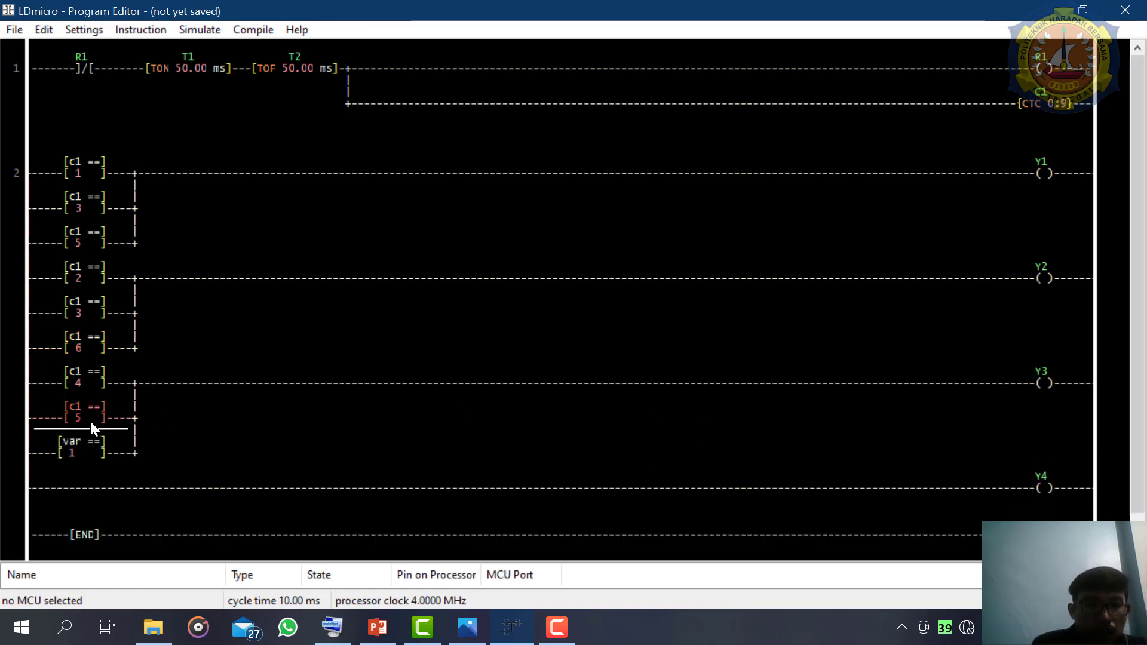
{"action": "double_click", "coordinate": [82, 454]}
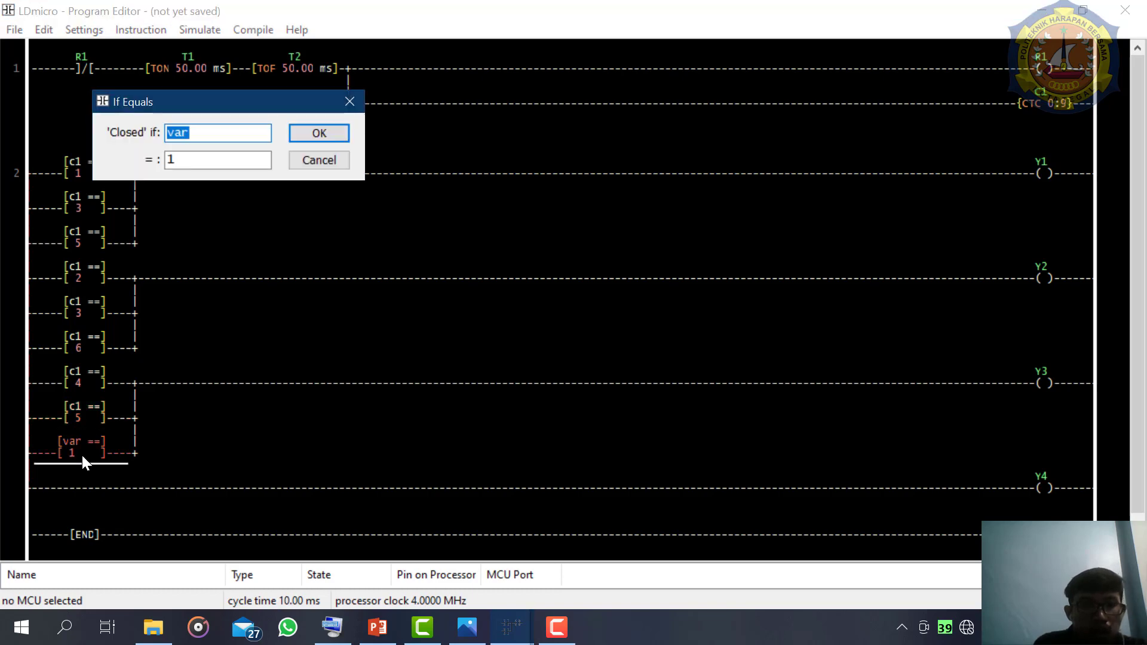
{"action": "type", "text": "c1"}
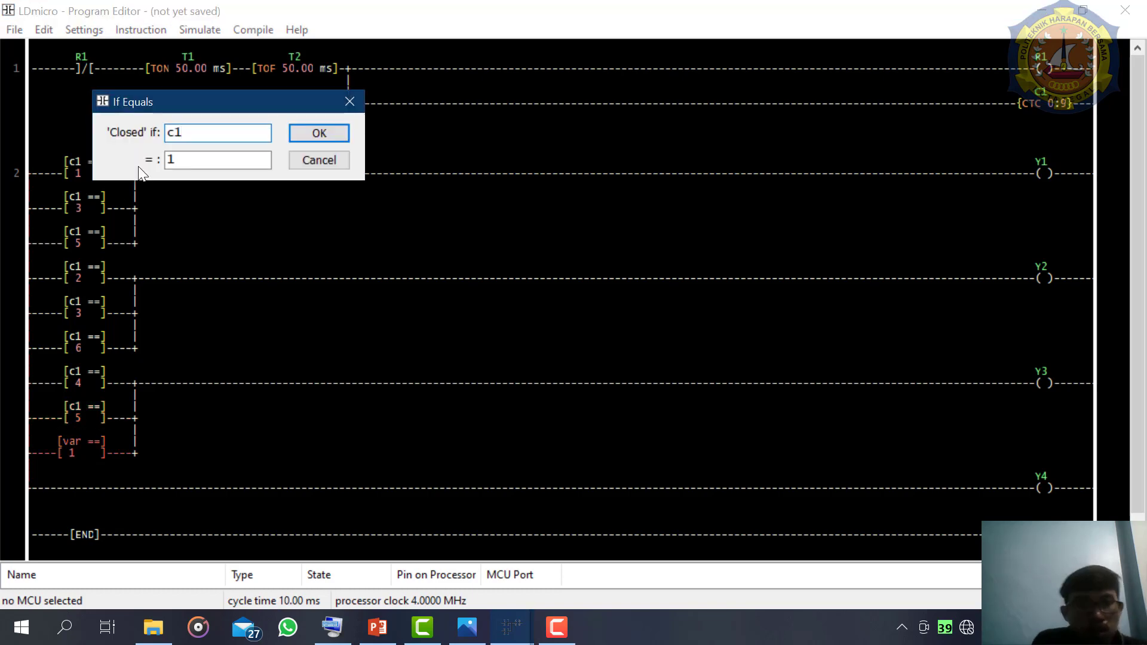
{"action": "left_click", "coordinate": [191, 161]}
{"action": "key", "text": "BackSpace"}
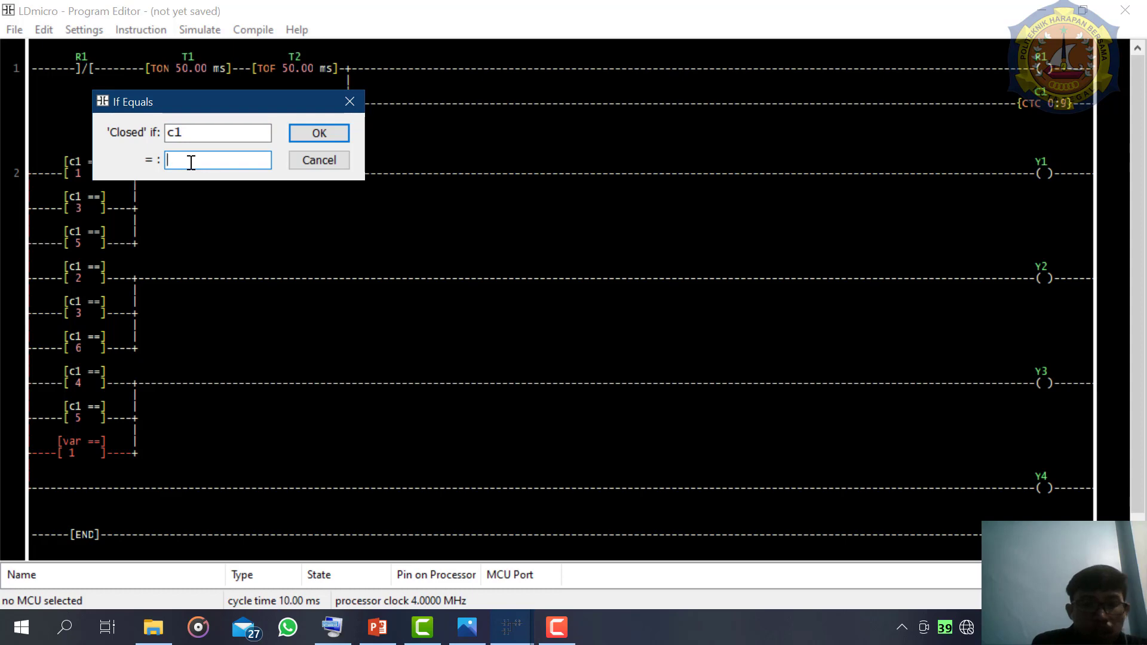
{"action": "type", "text": "6"}
{"action": "key", "text": "Return"}
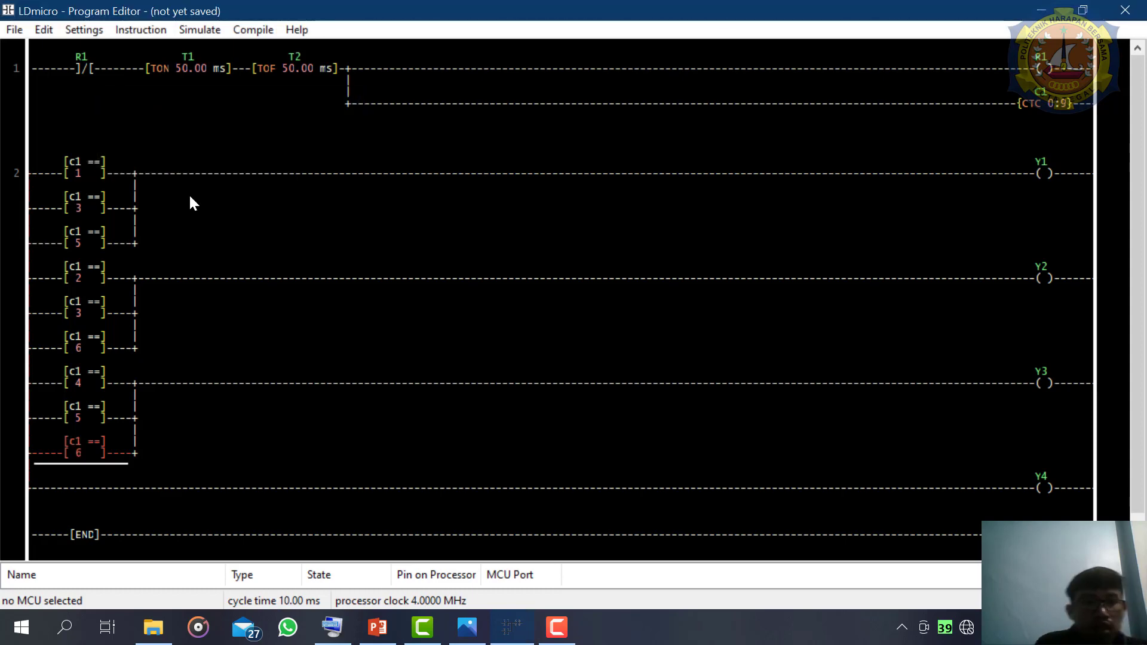
- Check the BCD table and add a parallel EQU below the c1 = 5 comparison on the Y1 branch, closing when c1 equals 7
{"action": "left_click", "coordinate": [475, 619]}
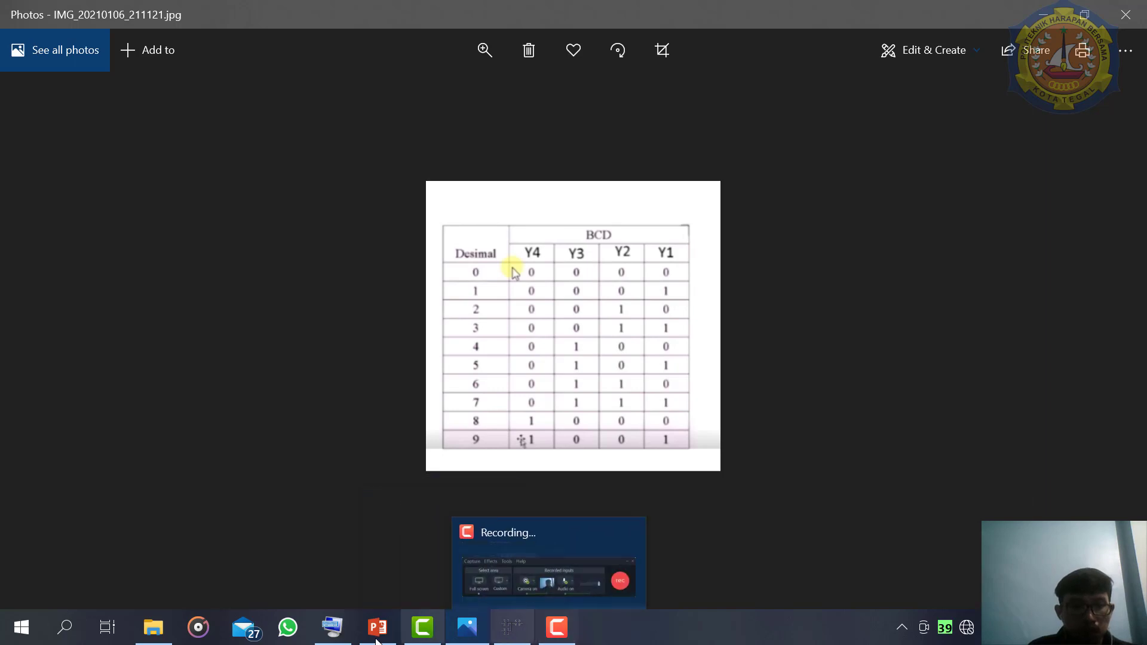
{"action": "left_click", "coordinate": [509, 628]}
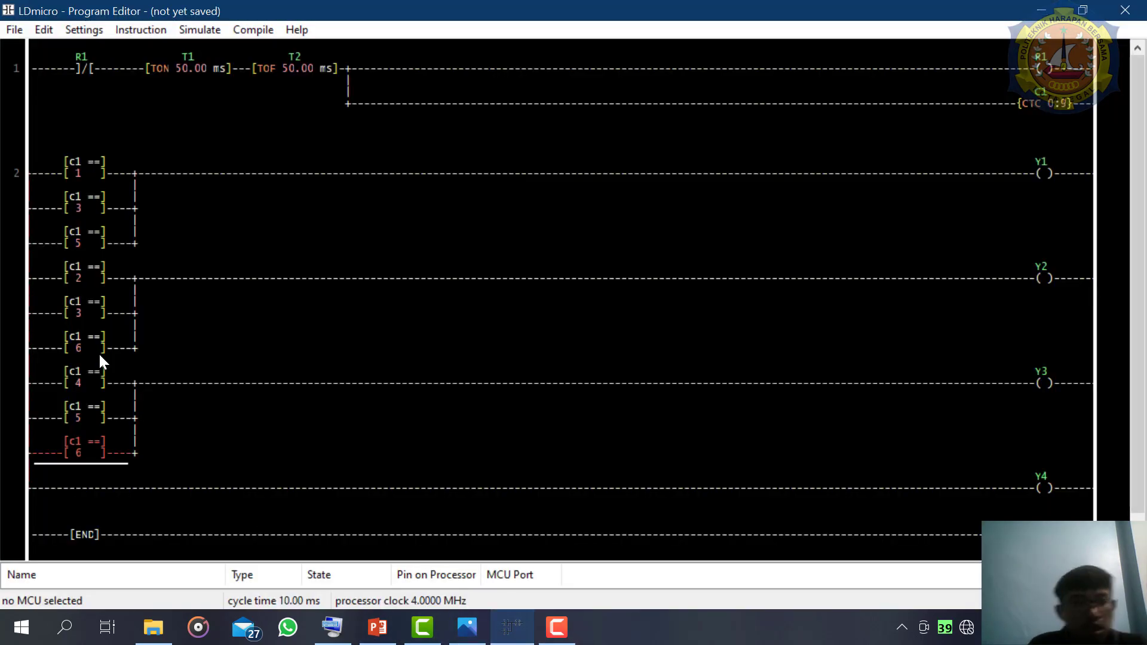
{"action": "left_click", "coordinate": [84, 242]}
{"action": "key", "text": "equal"}
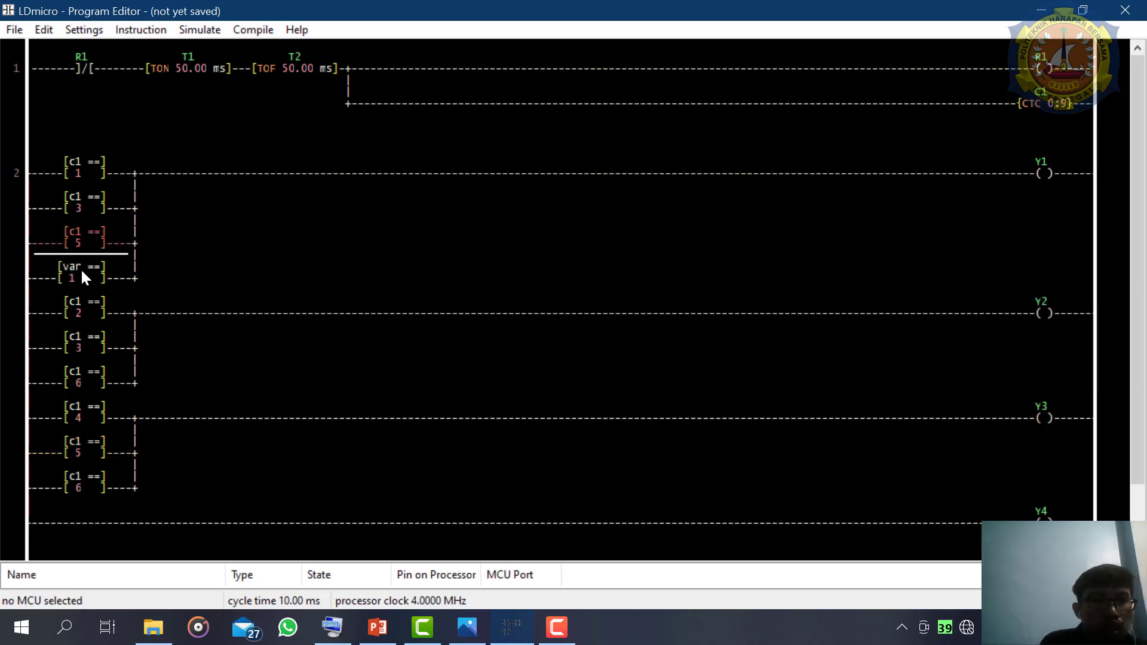
{"action": "double_click", "coordinate": [80, 267]}
{"action": "type", "text": "c"}
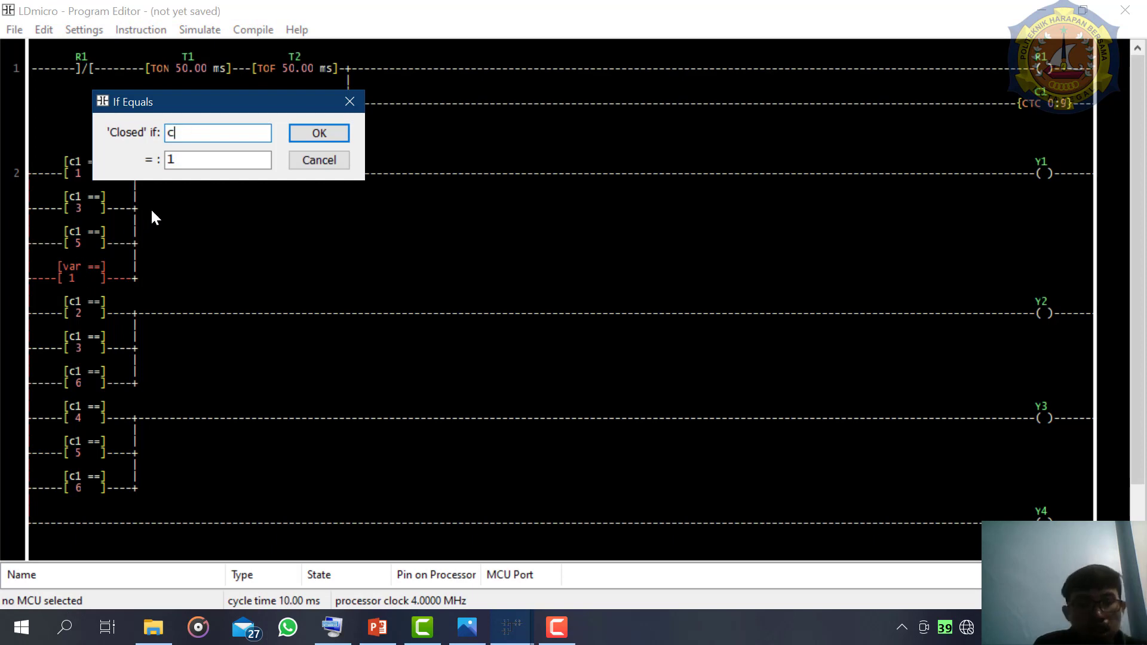
{"action": "type", "text": "1"}
{"action": "left_click", "coordinate": [196, 160]}
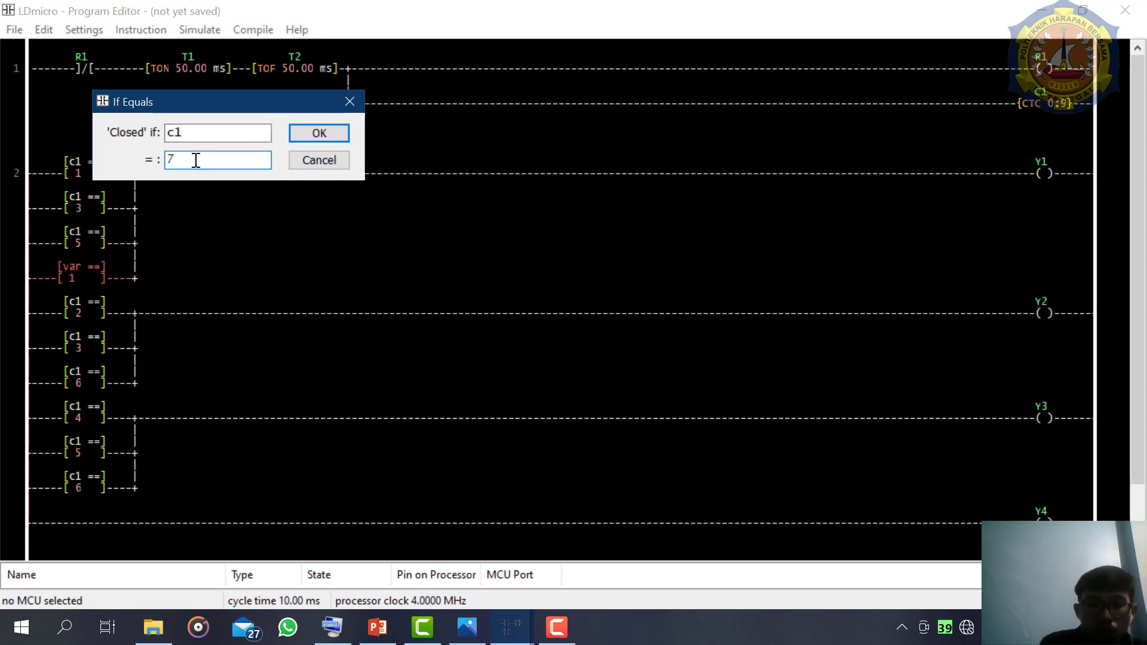
{"action": "key", "text": "Return"}
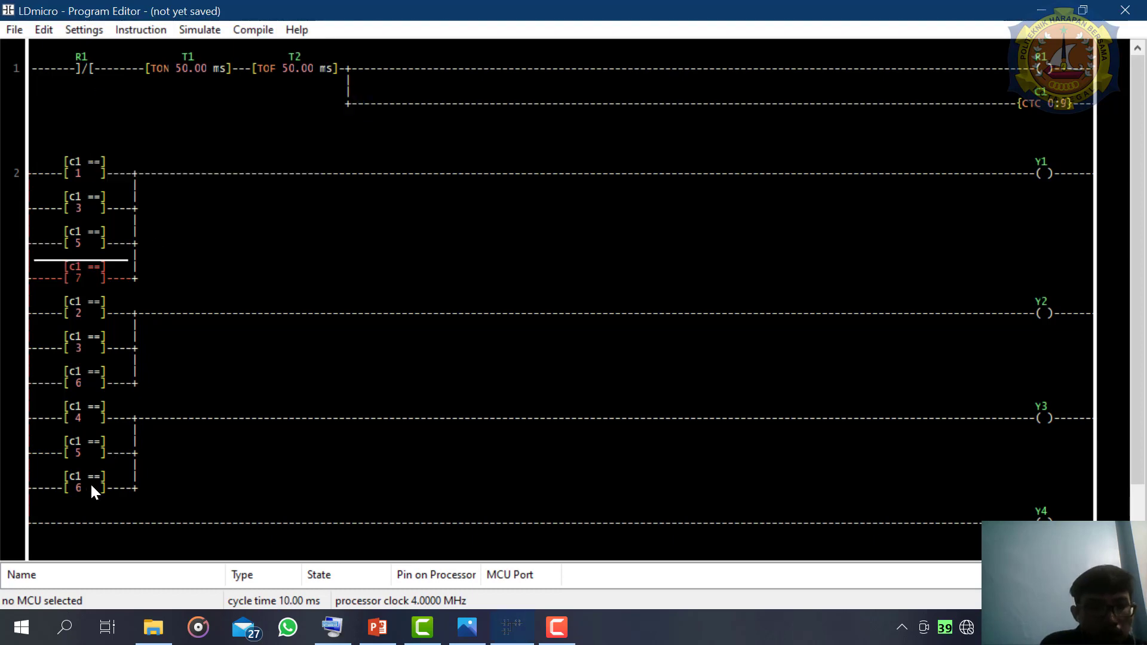
- Insert an EQU in parallel below the c1 = 6 comparison on the Y2 branch, closing when c1 equals 7
{"action": "left_click", "coordinate": [83, 483]}
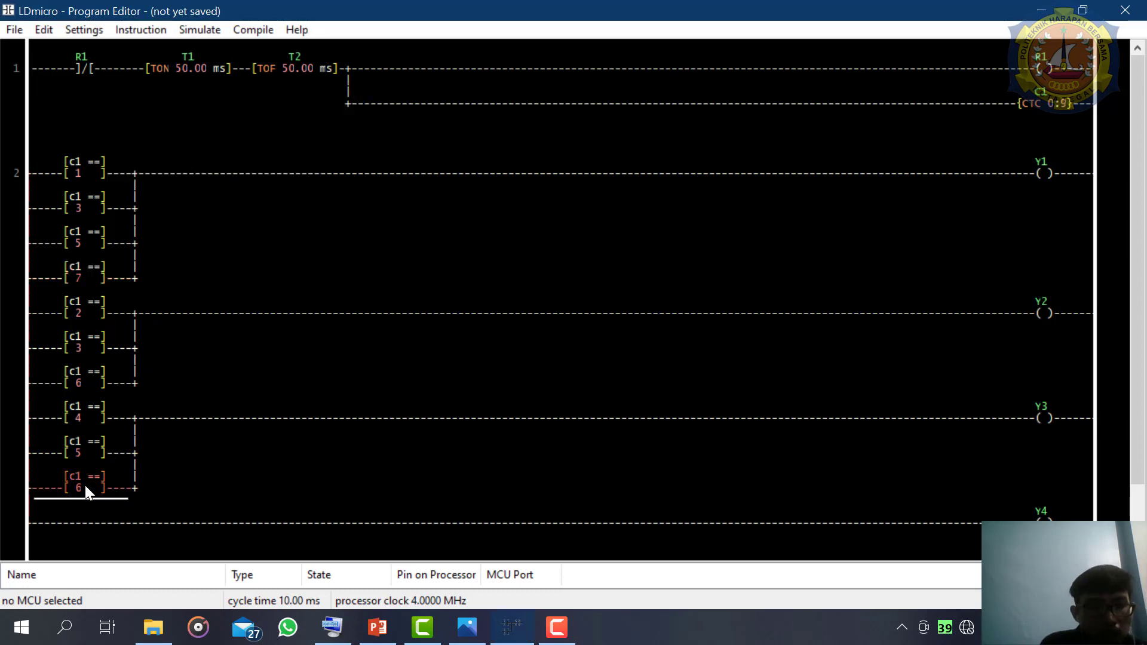
{"action": "left_click", "coordinate": [83, 385]}
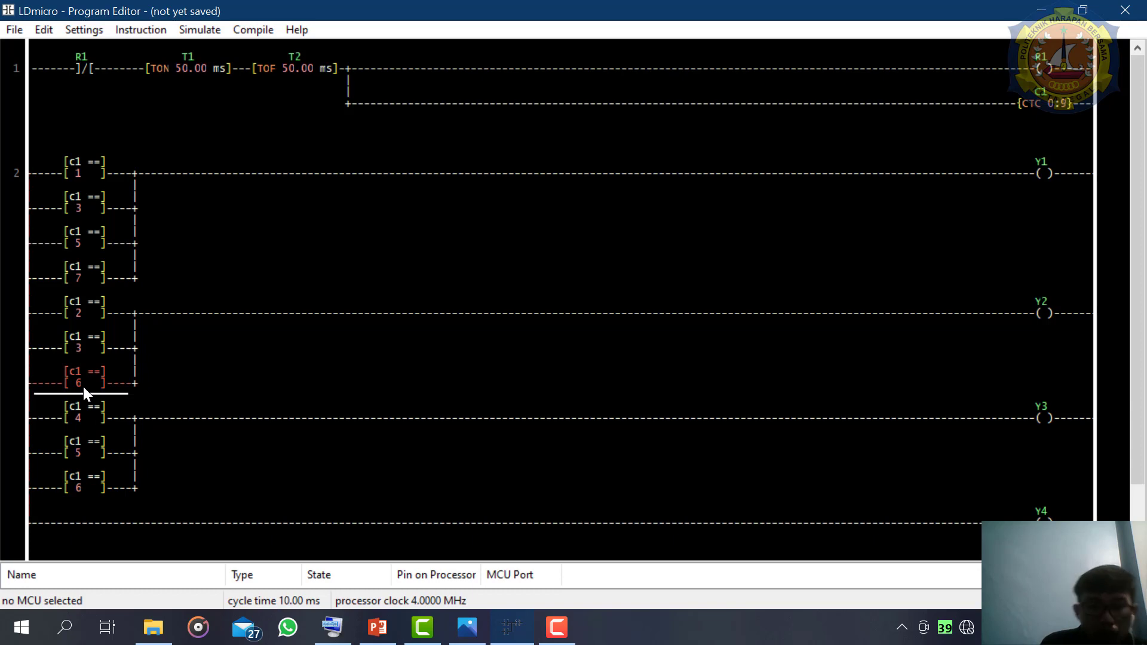
{"action": "key", "text": "equal"}
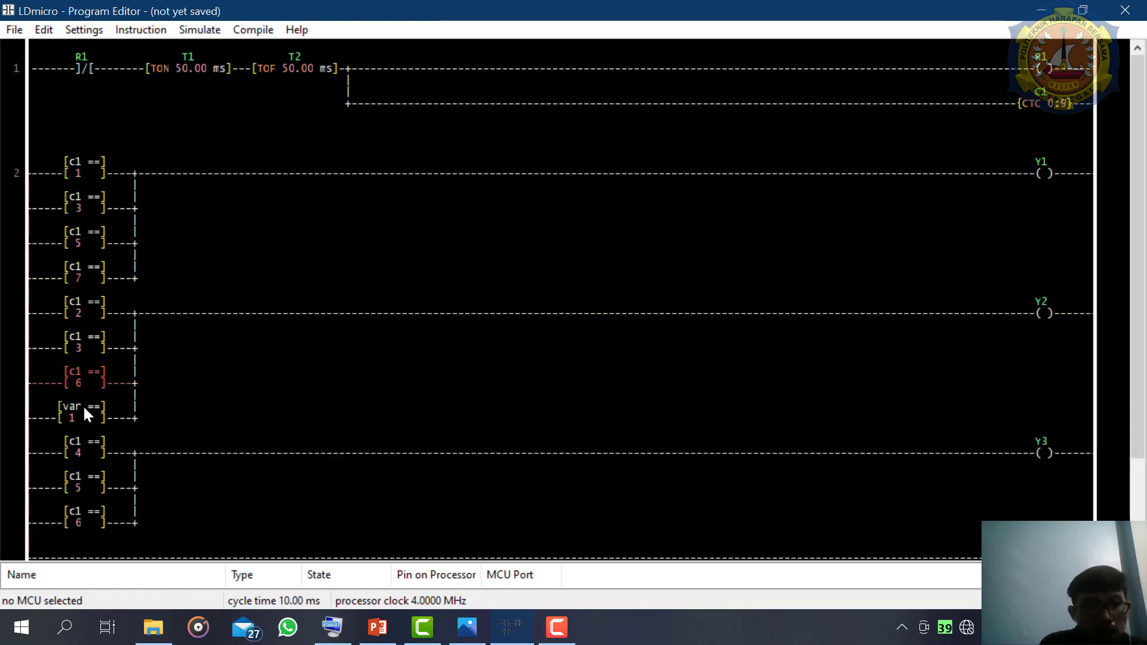
{"action": "left_click", "coordinate": [82, 404]}
{"action": "double_click", "coordinate": [84, 405]}
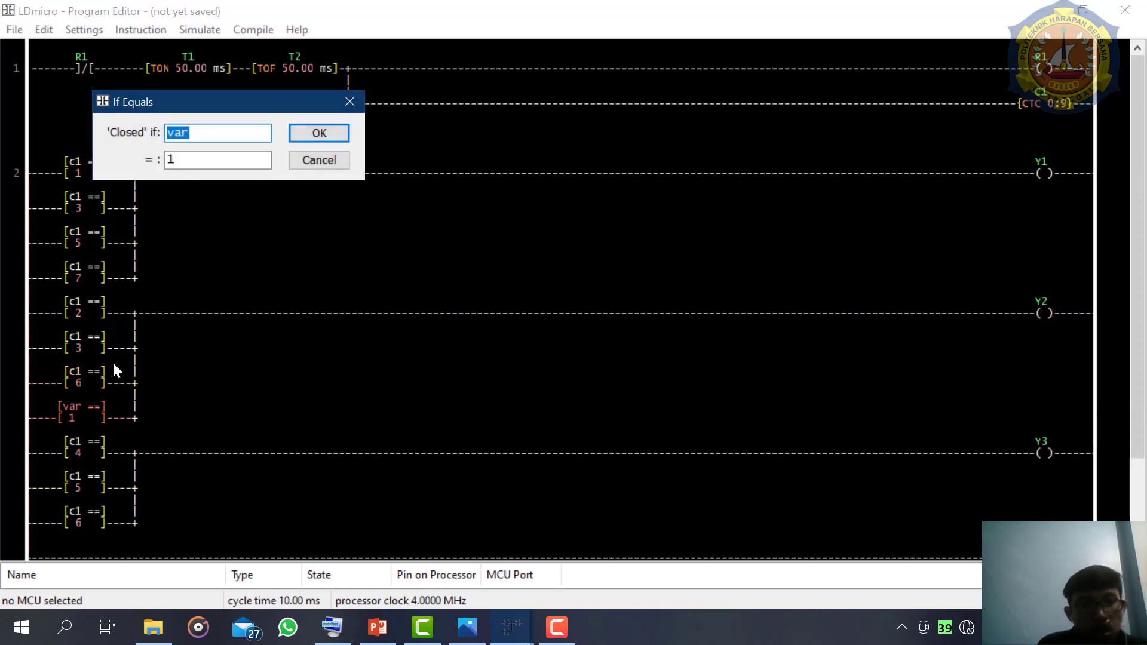
{"action": "type", "text": "c1"}
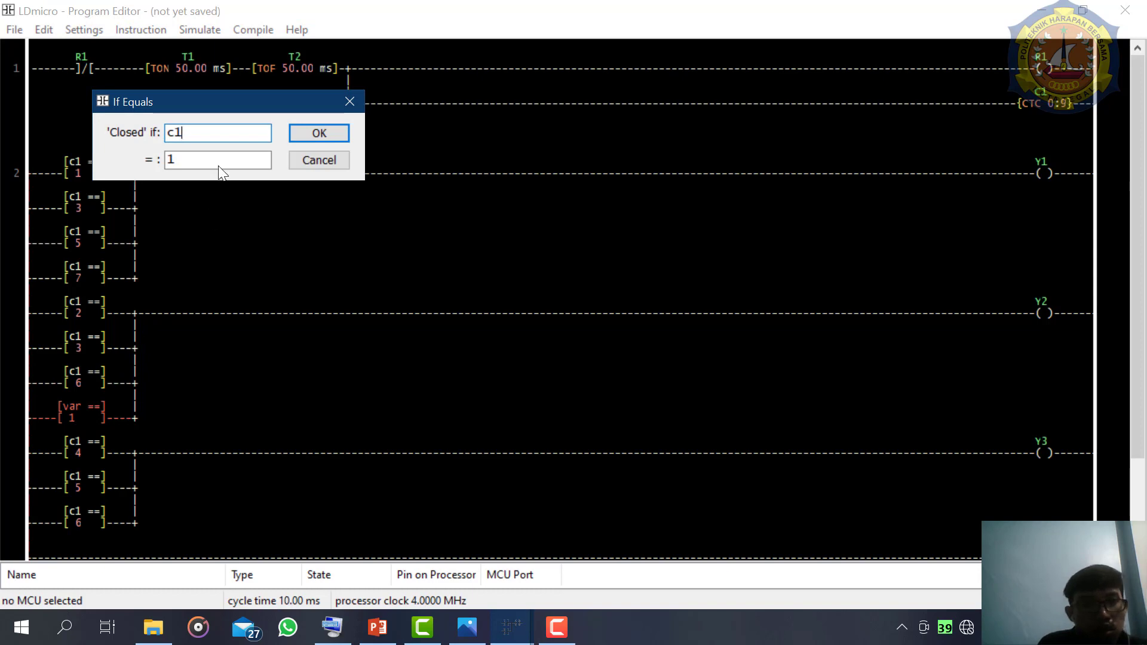
{"action": "left_click", "coordinate": [216, 159]}
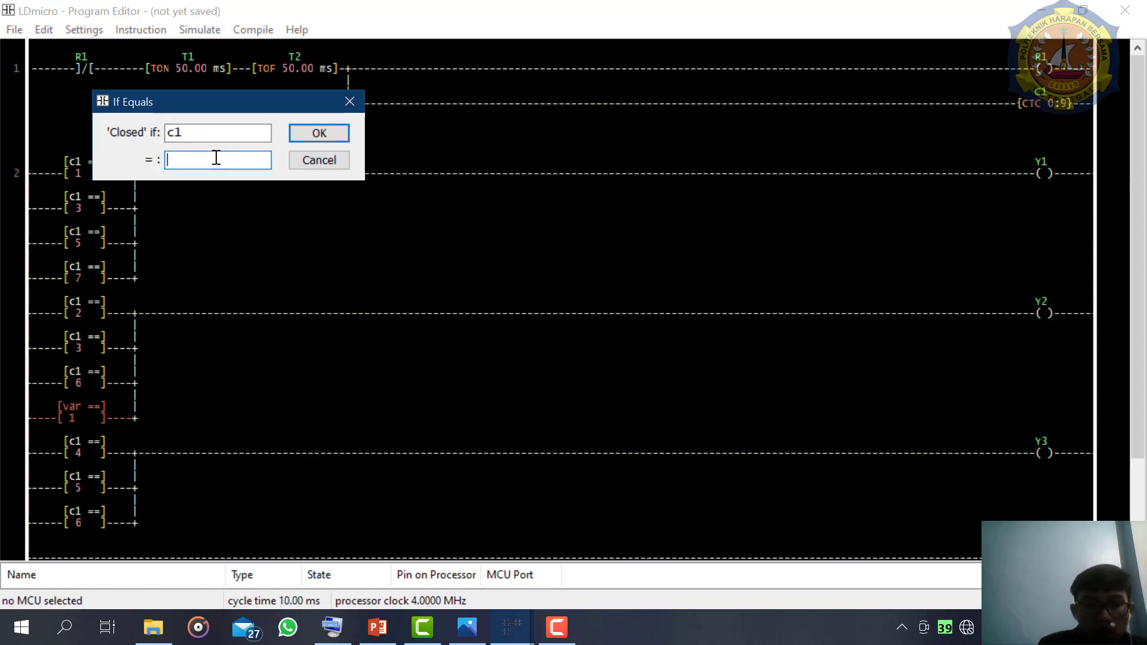
{"action": "type", "text": "7"}
{"action": "key", "text": "Return"}
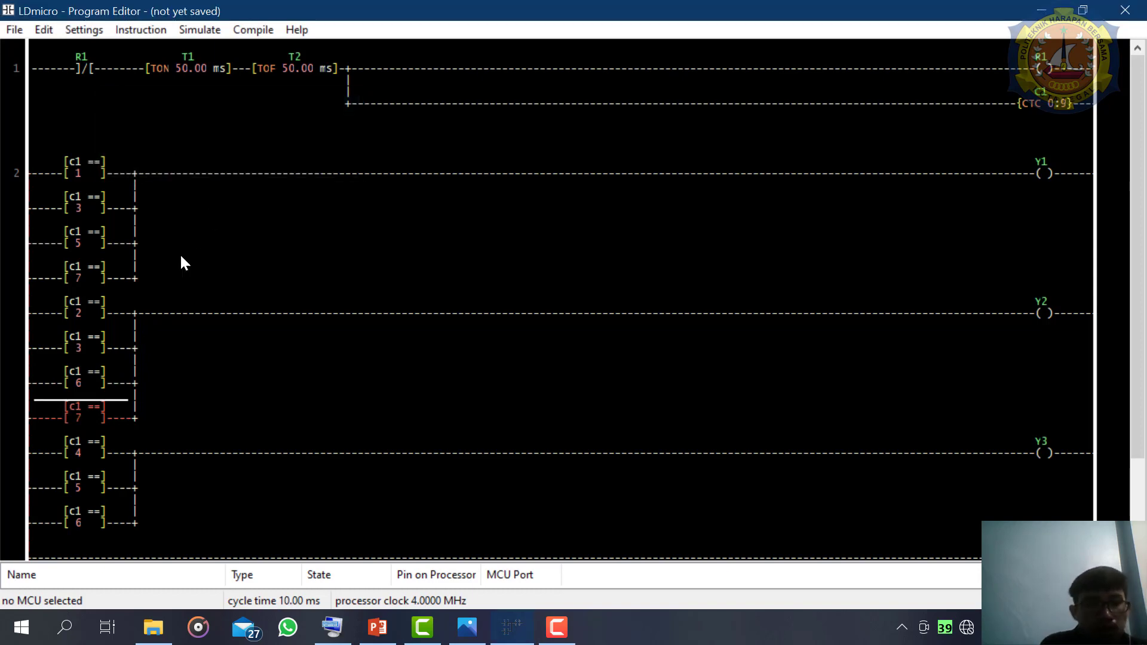
- Insert an EQU in parallel below the c1 = 6 comparison on the Y3 branch, closing when c1 equals 7
{"action": "left_click", "coordinate": [84, 521]}
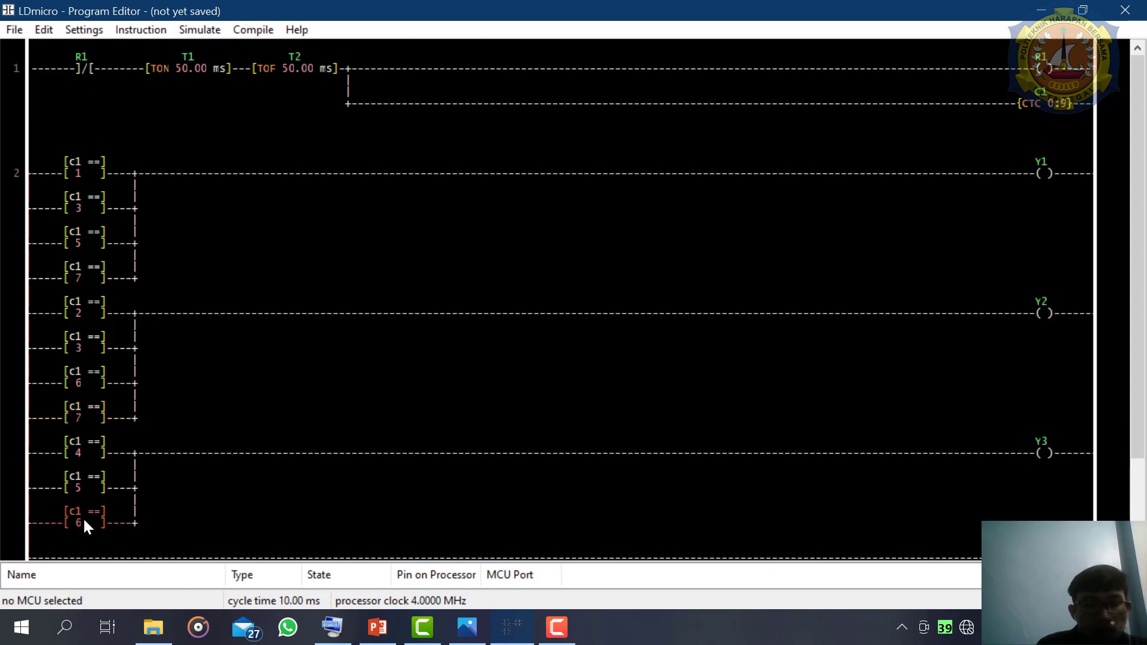
{"action": "key", "text": "equal"}
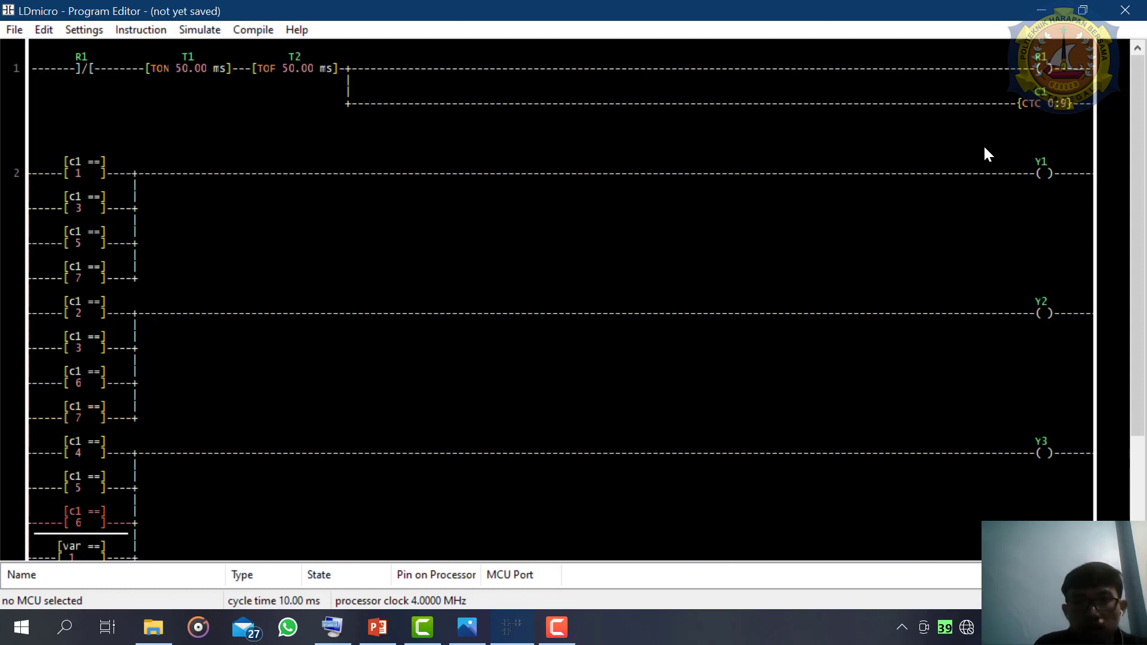
{"action": "scroll", "coordinate": [983, 154], "scroll_direction": "down", "scroll_amount": 2}
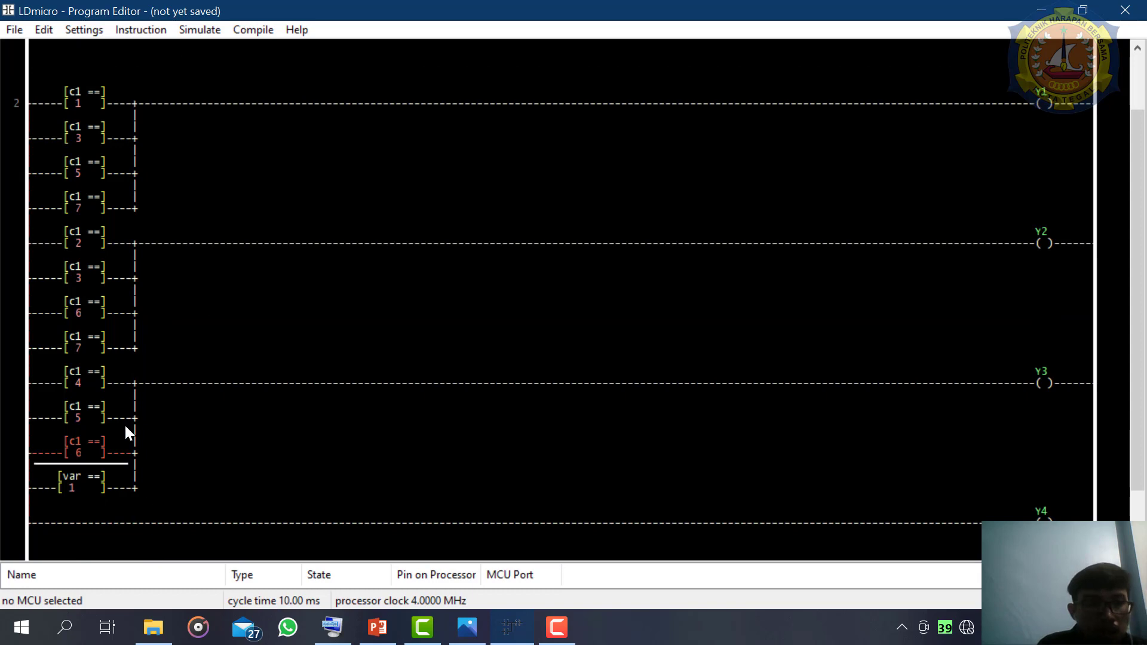
{"action": "double_click", "coordinate": [80, 489]}
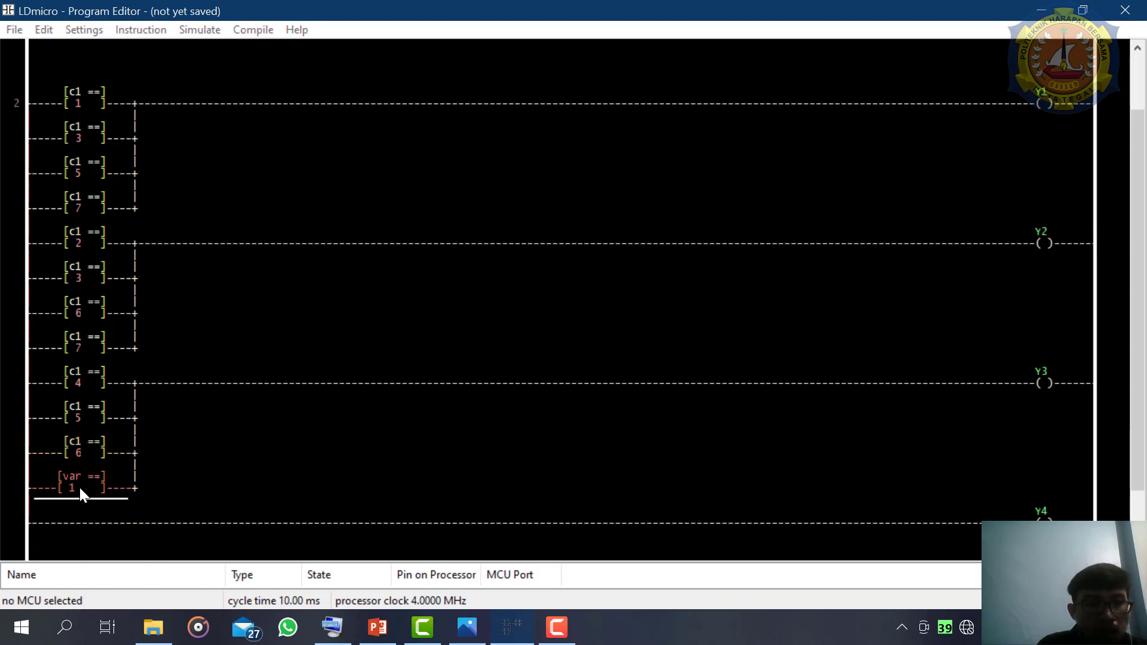
{"action": "type", "text": "c1"}
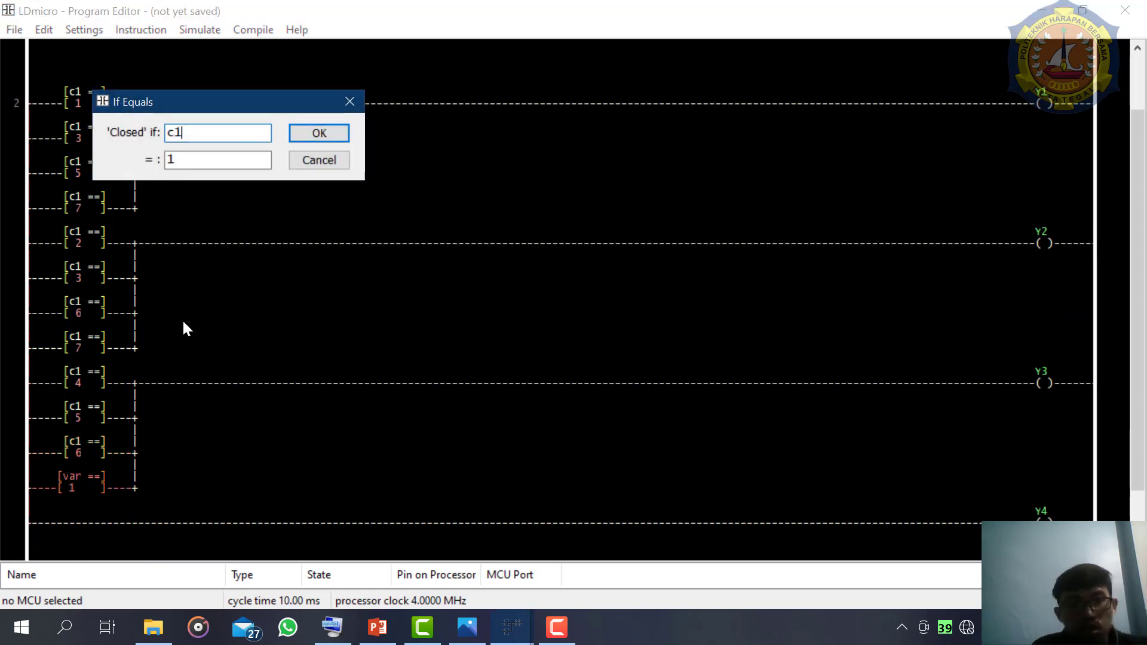
{"action": "left_click", "coordinate": [228, 160]}
{"action": "key", "text": "BackSpace"}
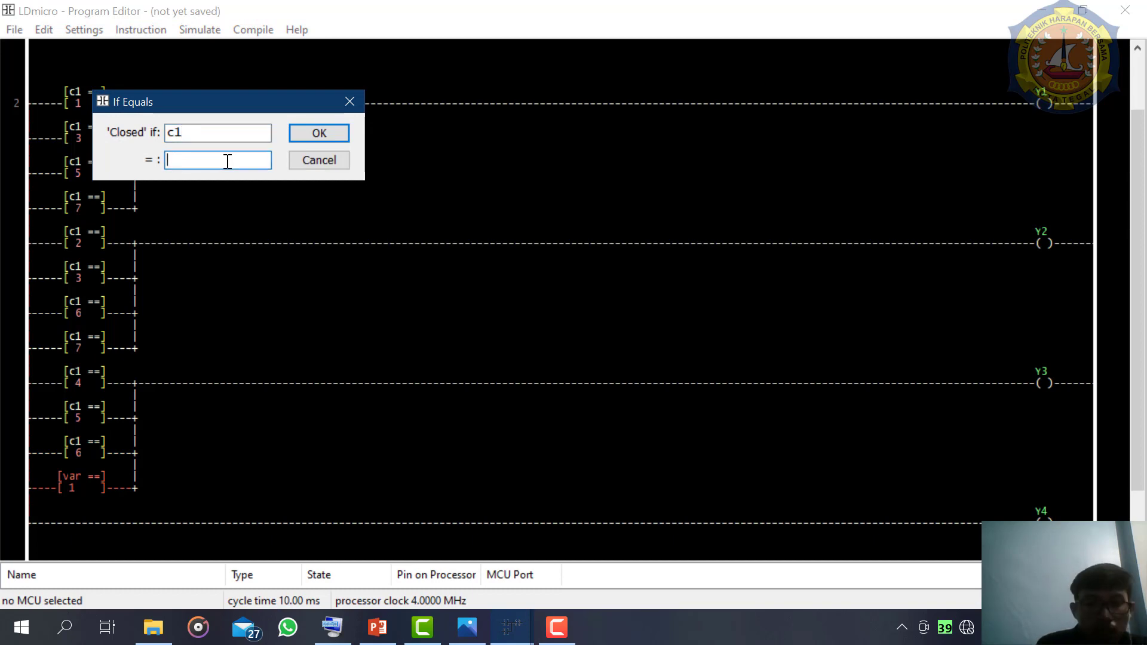
{"action": "type", "text": "7"}
{"action": "key", "text": "Return"}
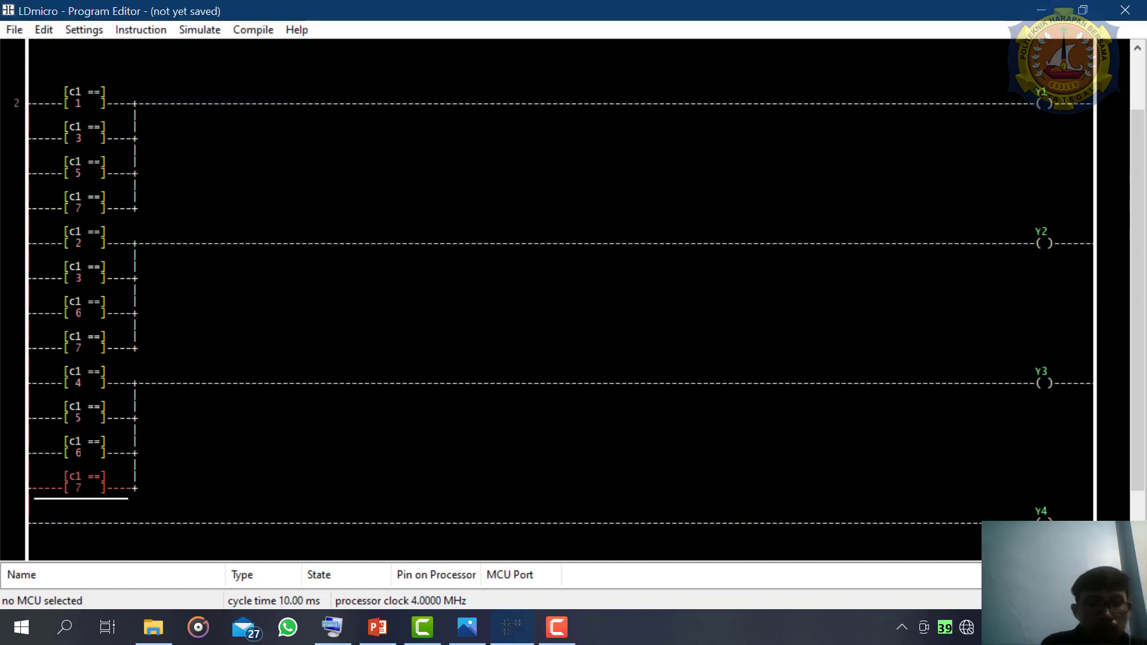
- Consult the BCD table and insert an EQU comparison before the Y4 coil on rung 2, closing when c1 equals 8
{"action": "left_click", "coordinate": [467, 628]}
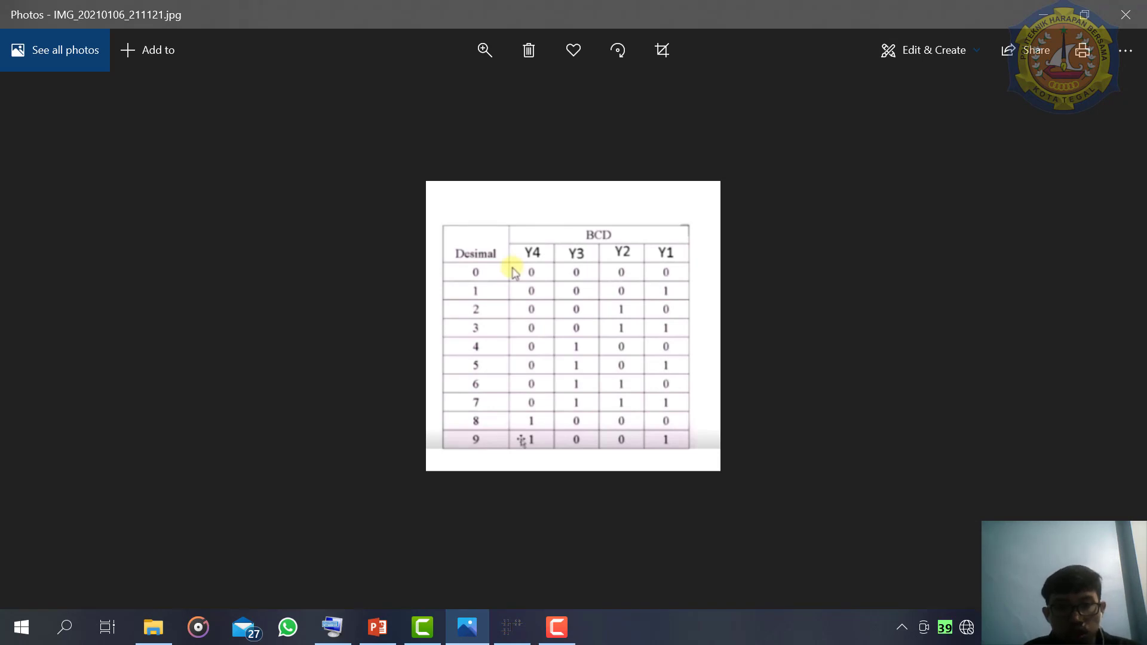
{"action": "left_click", "coordinate": [505, 642]}
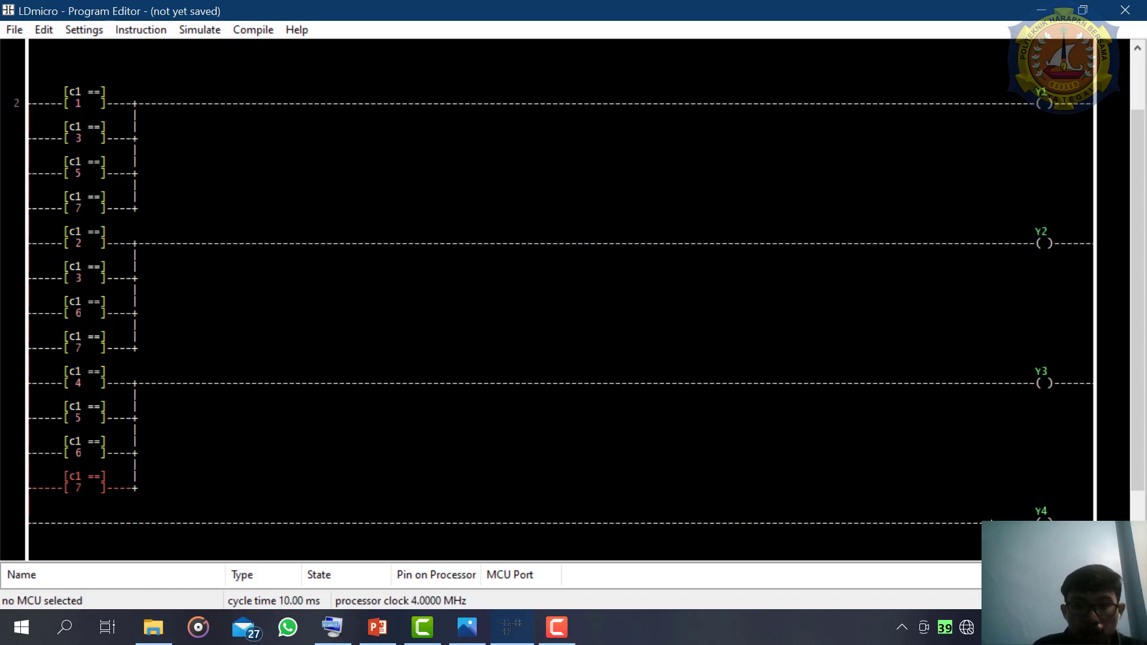
{"action": "left_click", "coordinate": [1043, 527]}
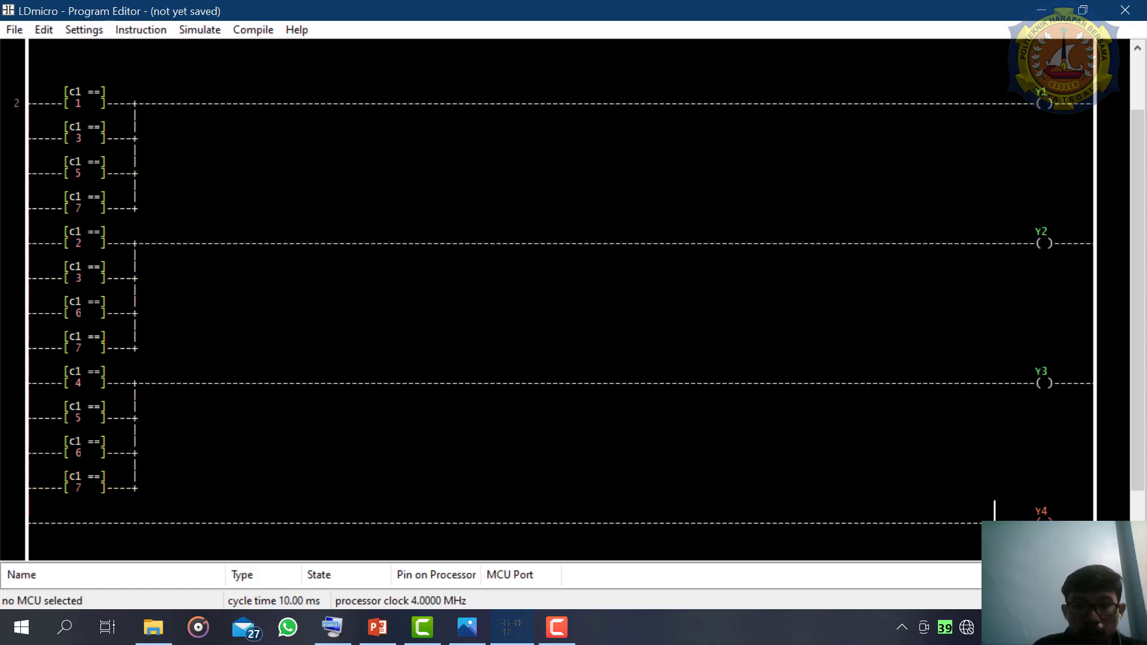
{"action": "key", "text": "equal"}
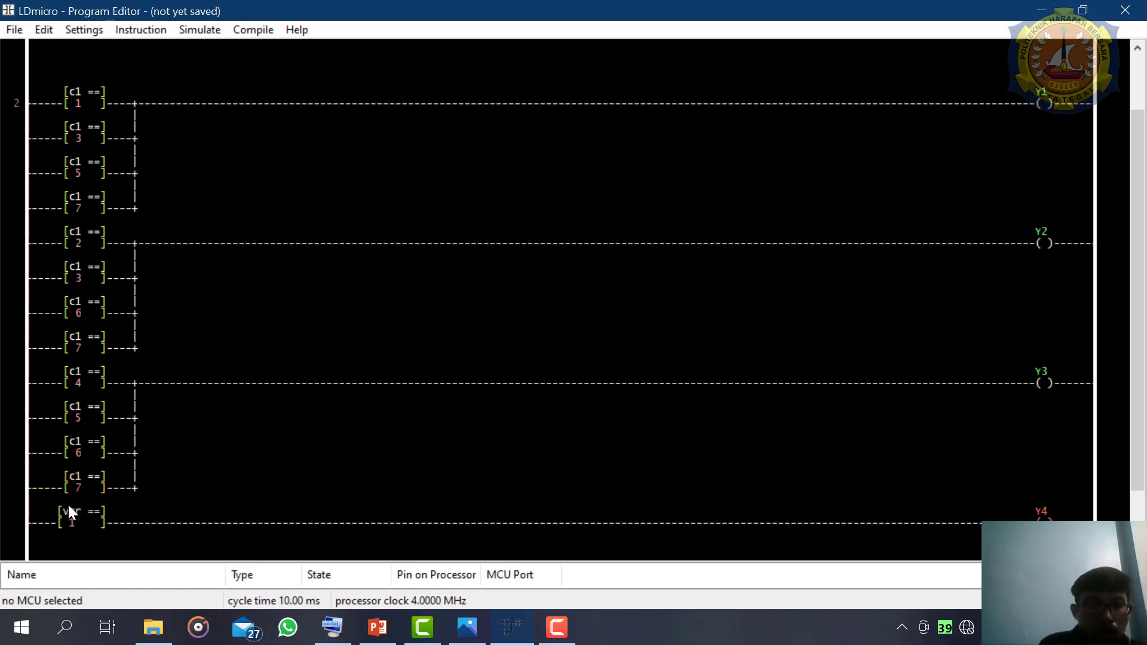
{"action": "double_click", "coordinate": [81, 513]}
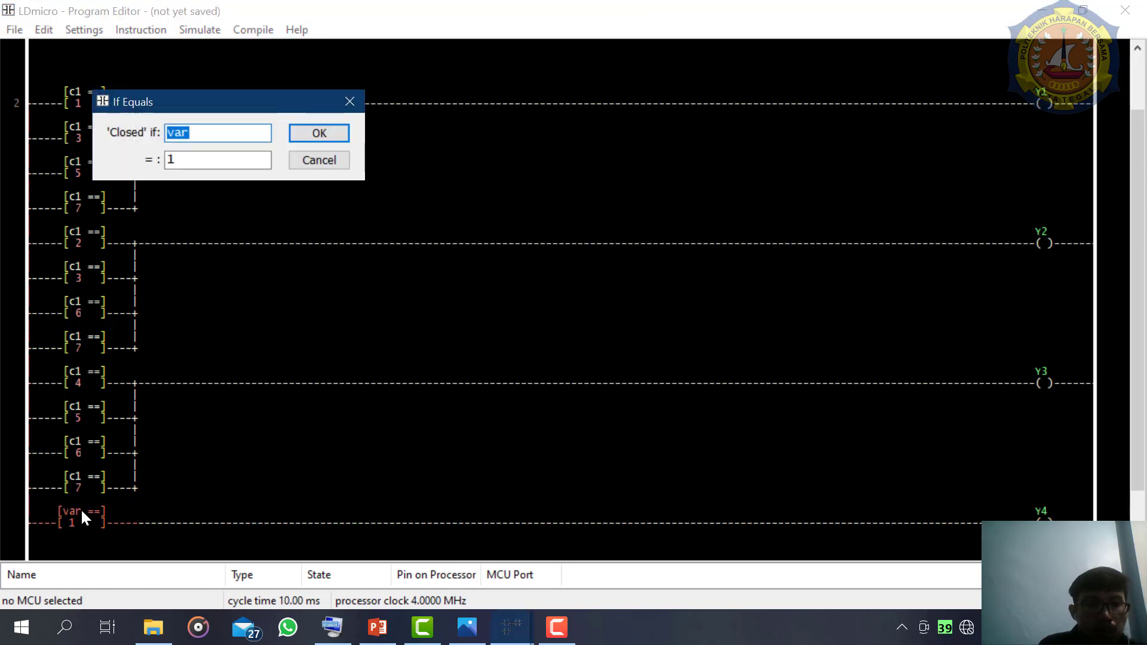
{"action": "type", "text": "c1"}
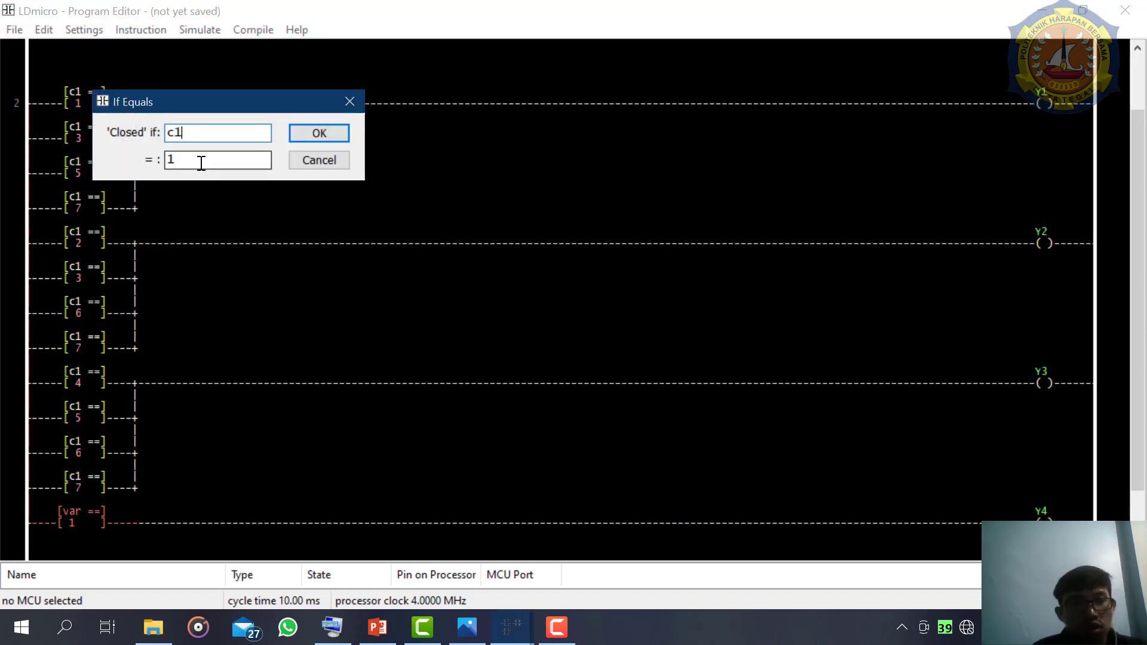
{"action": "key", "text": "Tab"}
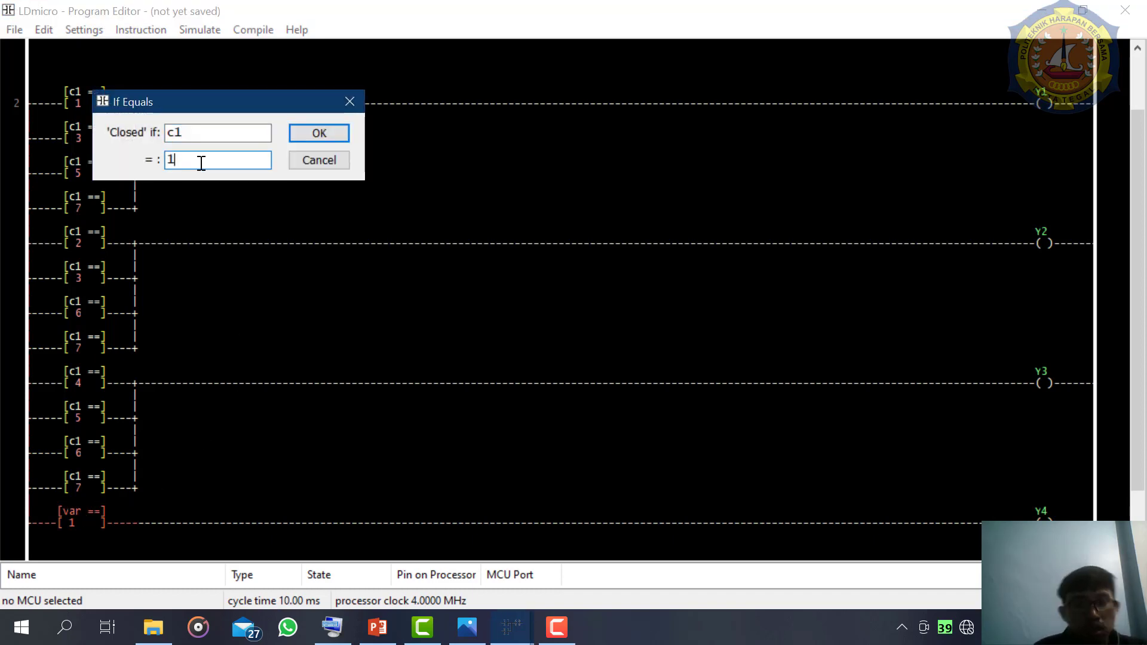
{"action": "key", "text": "BackSpace"}
{"action": "type", "text": "8"}
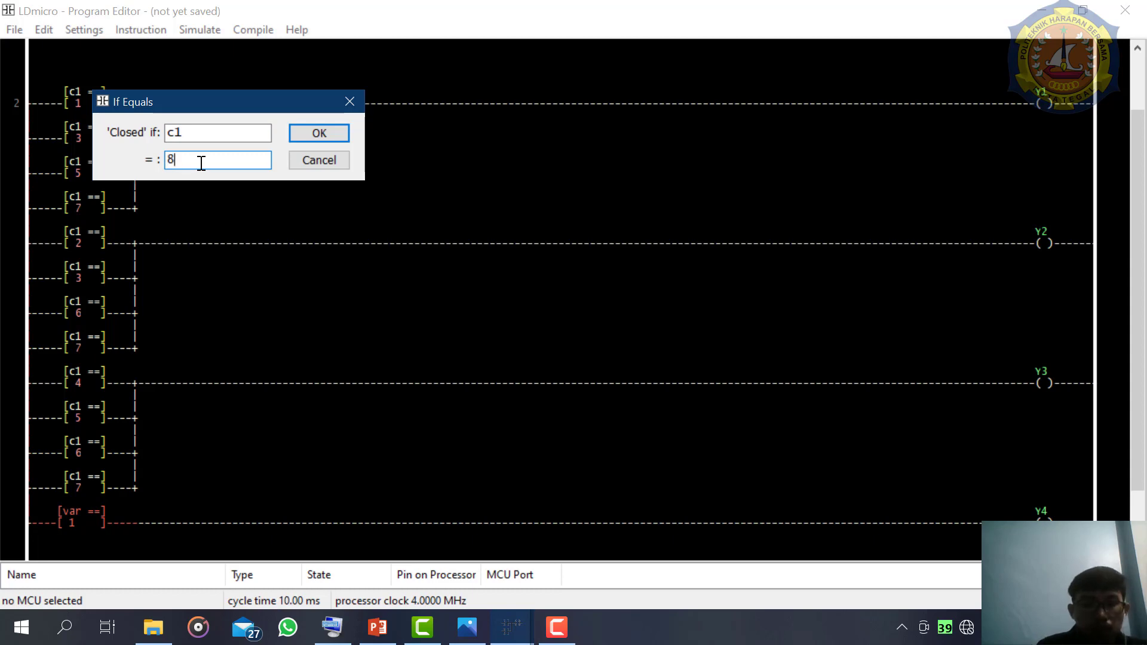
{"action": "key", "text": "Return"}
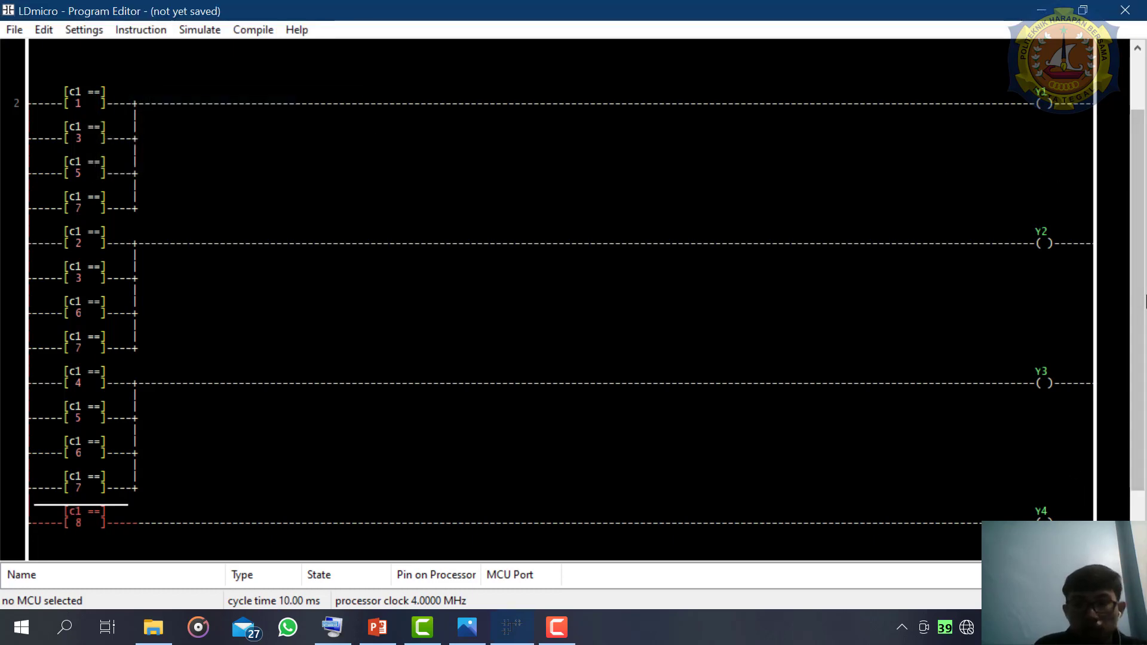
- Consult the BCD table and insert an EQU comparison in parallel below the c1 = 8 comparison on the Y4 branch
{"action": "left_click_drag", "start_coordinate": [1140, 233], "coordinate": [1141, 287]}
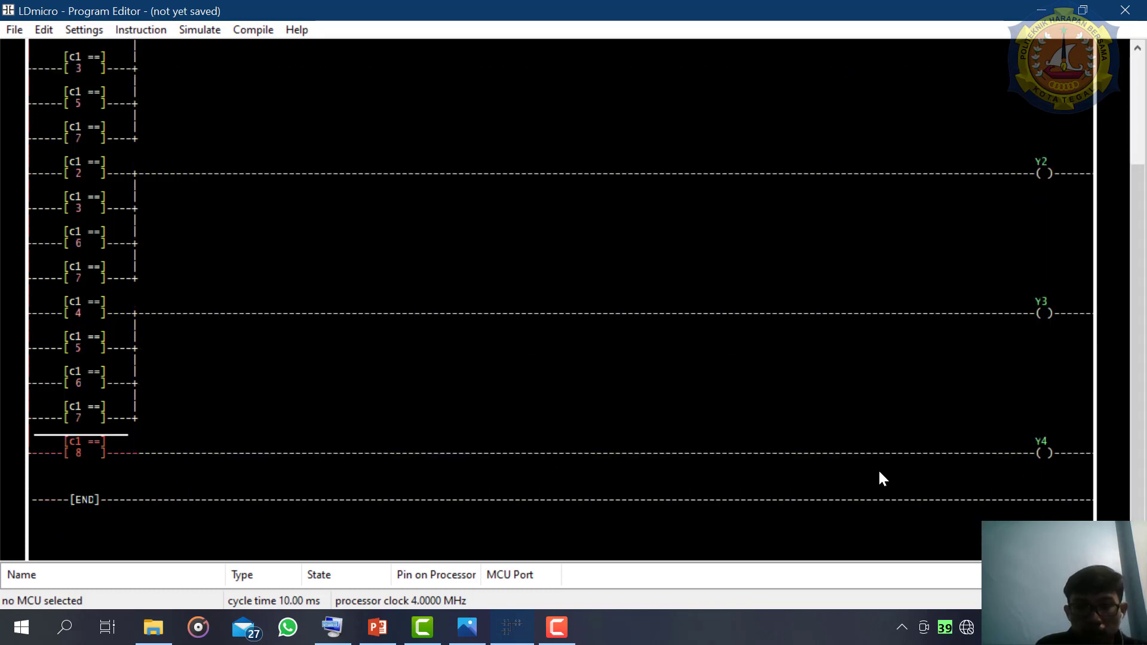
{"action": "left_click", "coordinate": [463, 628]}
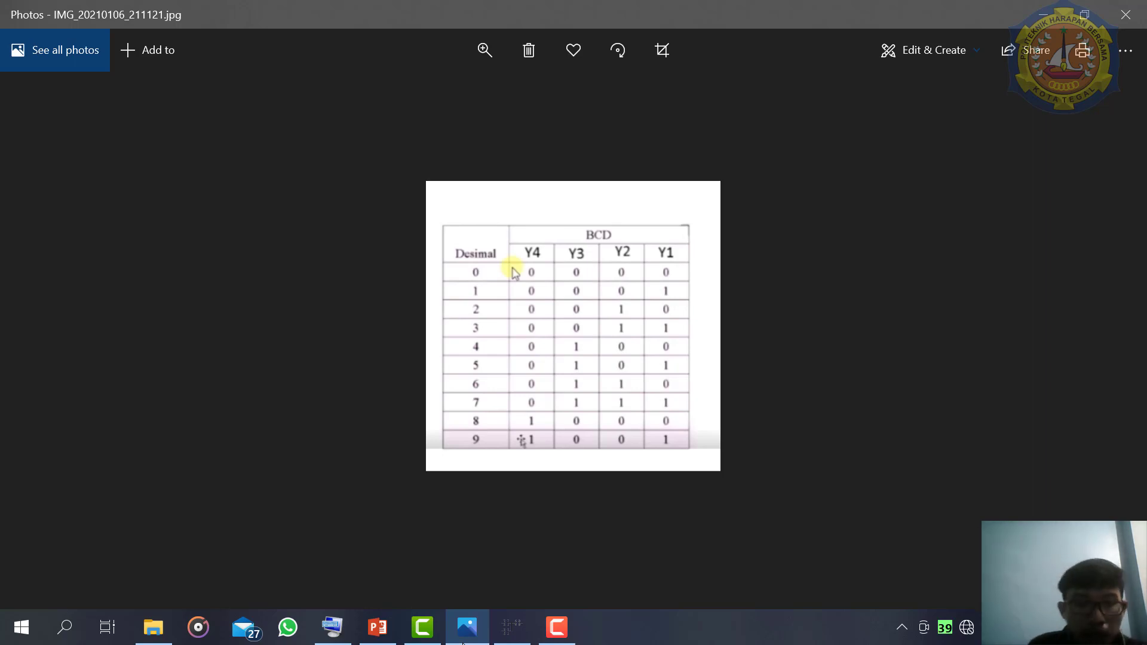
{"action": "left_click", "coordinate": [514, 626]}
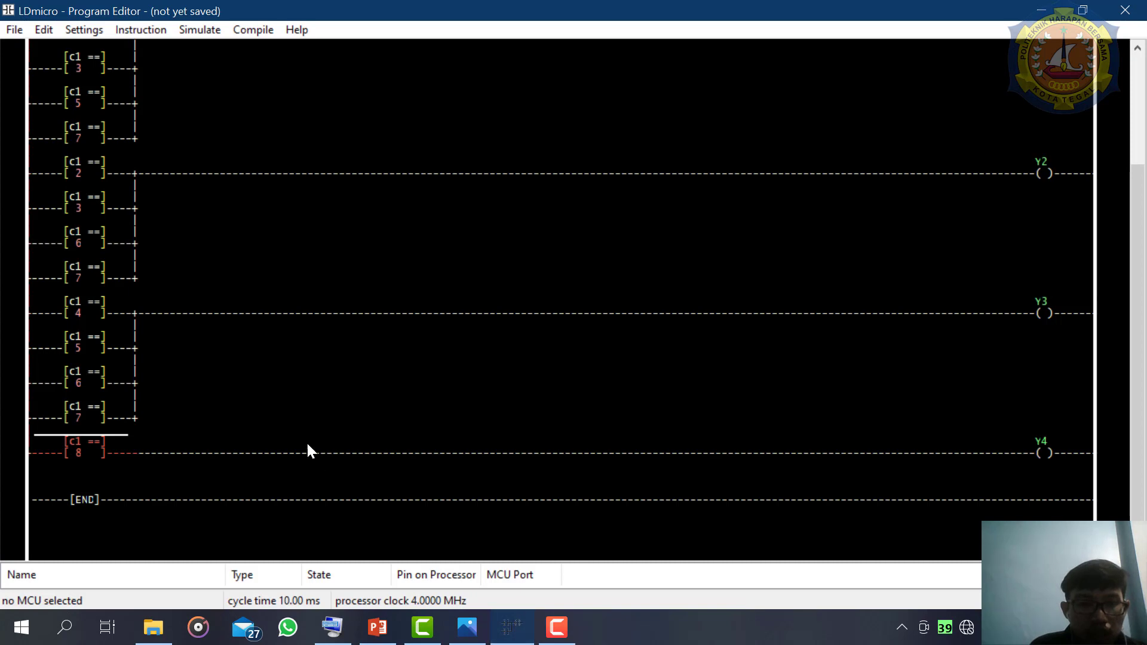
{"action": "left_click", "coordinate": [1045, 460]}
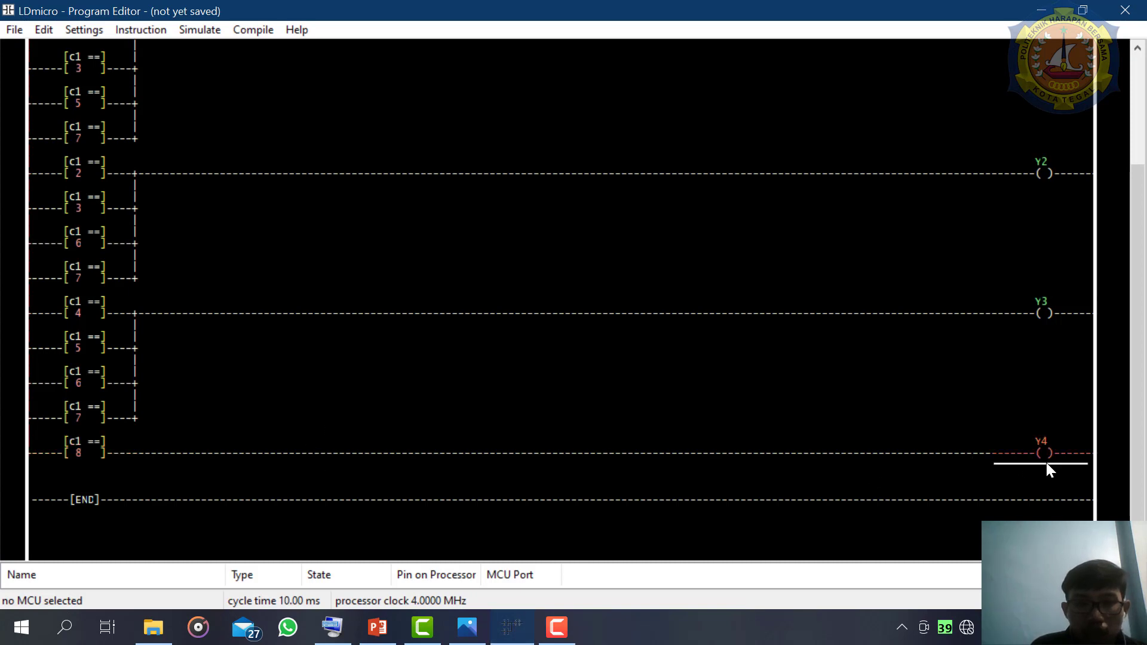
{"action": "left_click", "coordinate": [100, 463]}
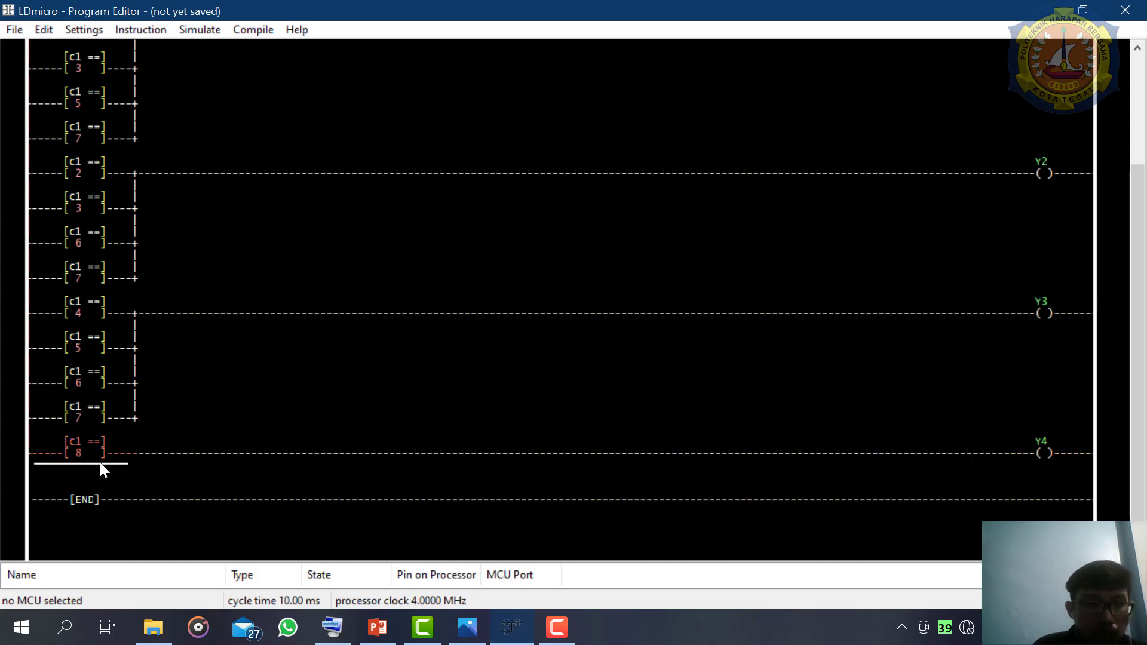
{"action": "double_click", "coordinate": [99, 462]}
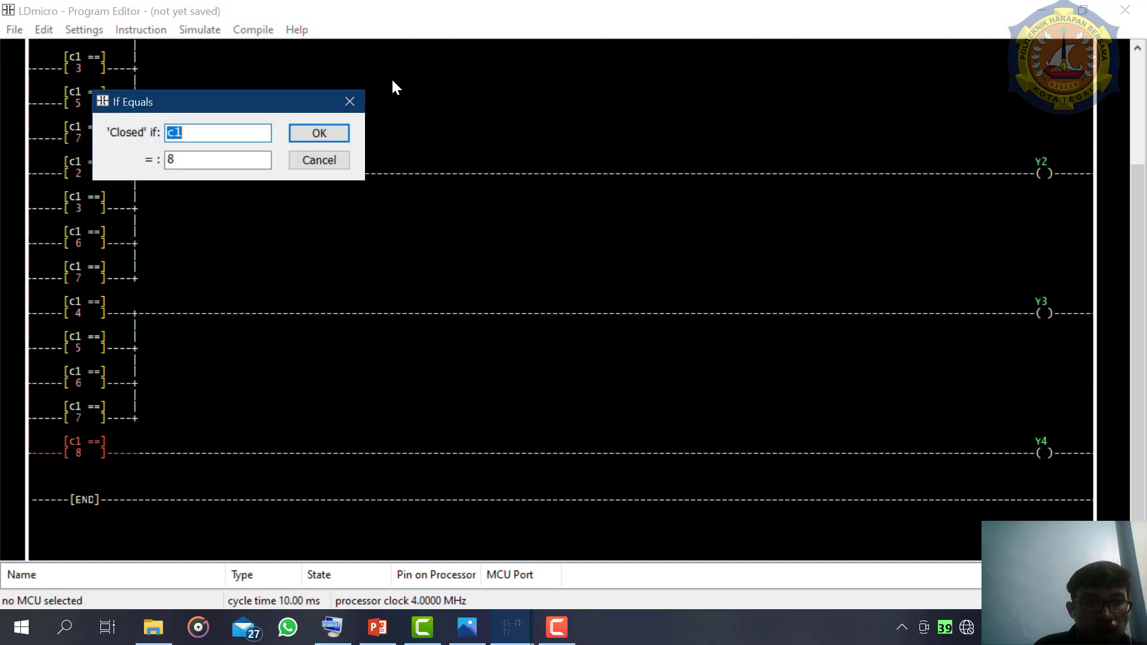
{"action": "left_click", "coordinate": [360, 100]}
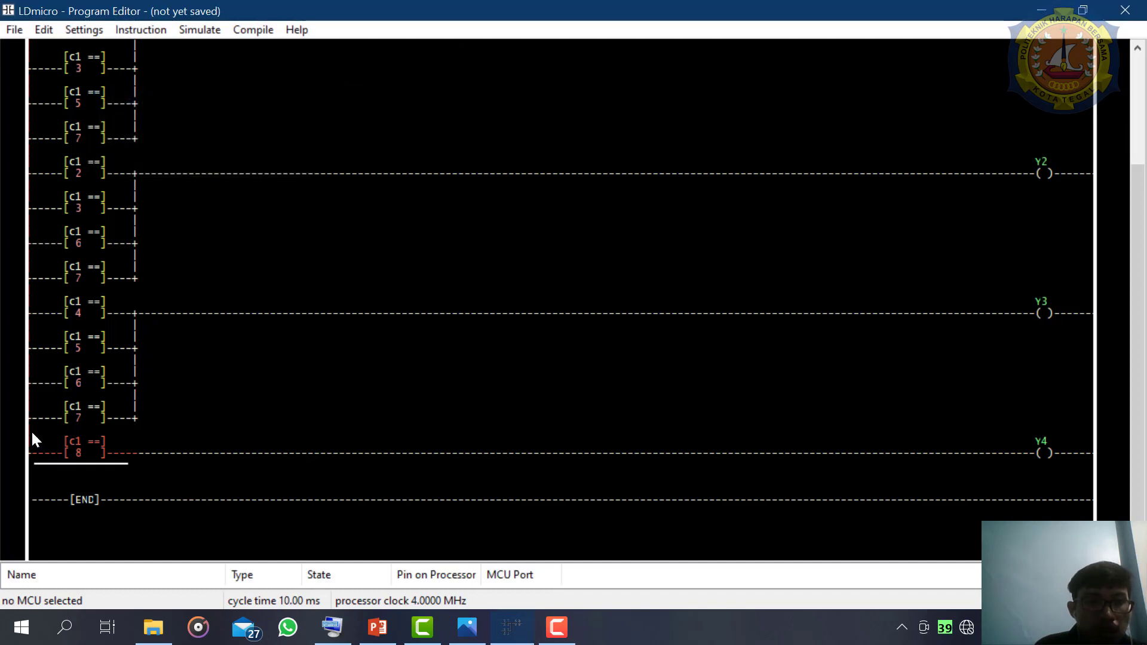
{"action": "key", "text": "equal"}
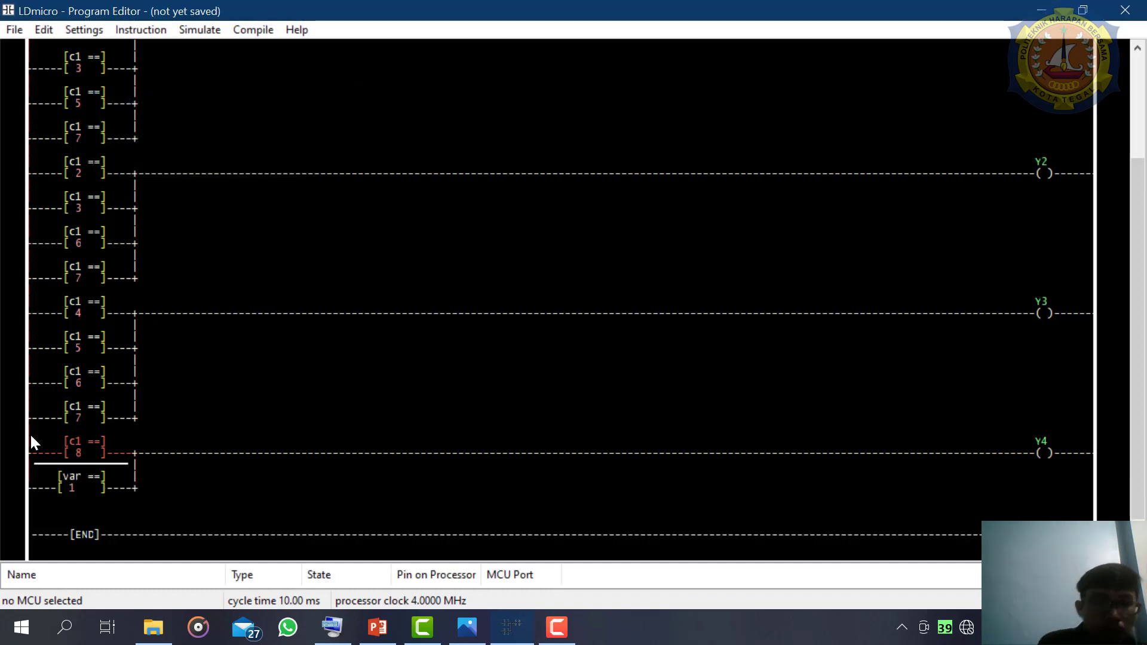
- Set the new parallel comparison on the Y4 branch to close when c1 equals 9
{"action": "double_click", "coordinate": [84, 485]}
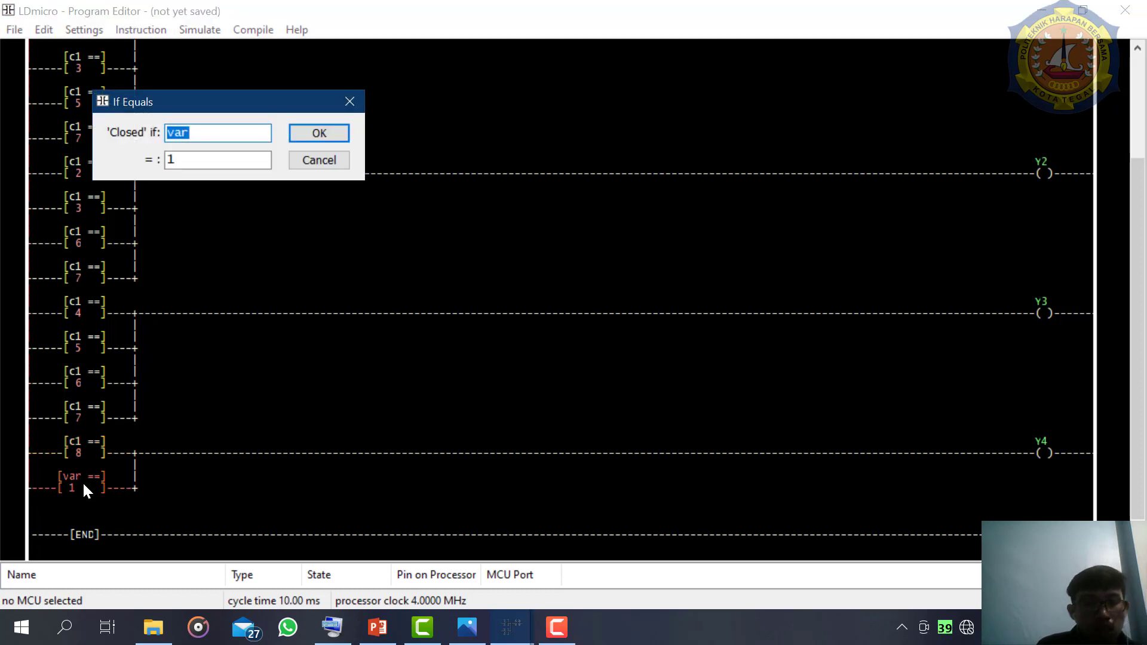
{"action": "type", "text": "c1"}
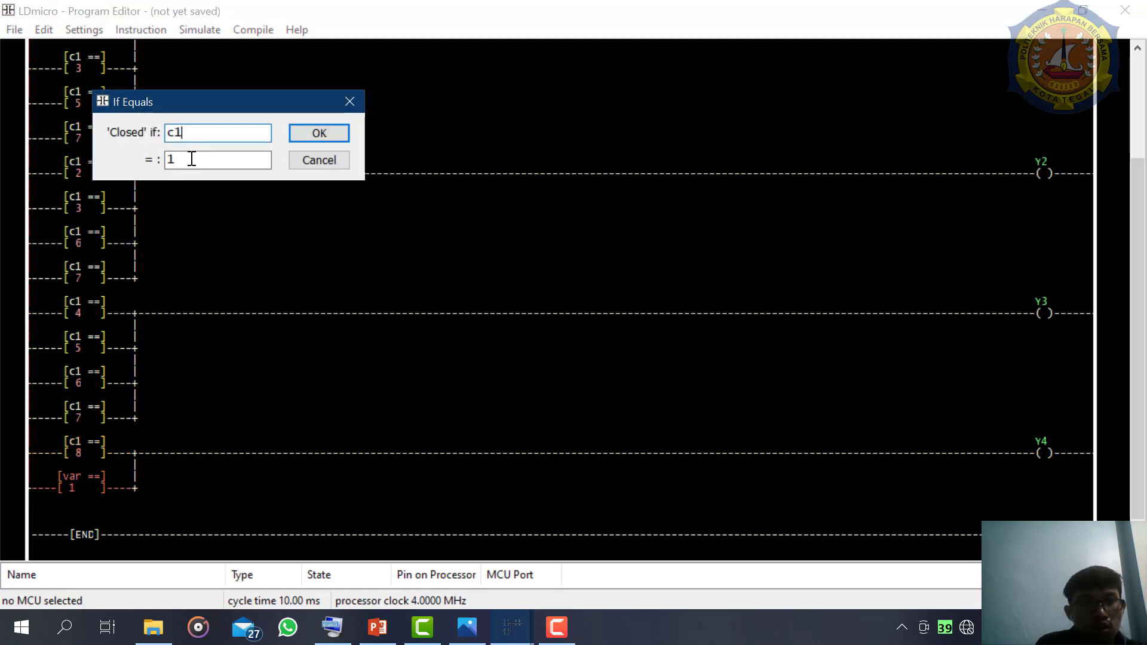
{"action": "left_click", "coordinate": [191, 159]}
{"action": "key", "text": "BackSpace"}
{"action": "type", "text": "9"}
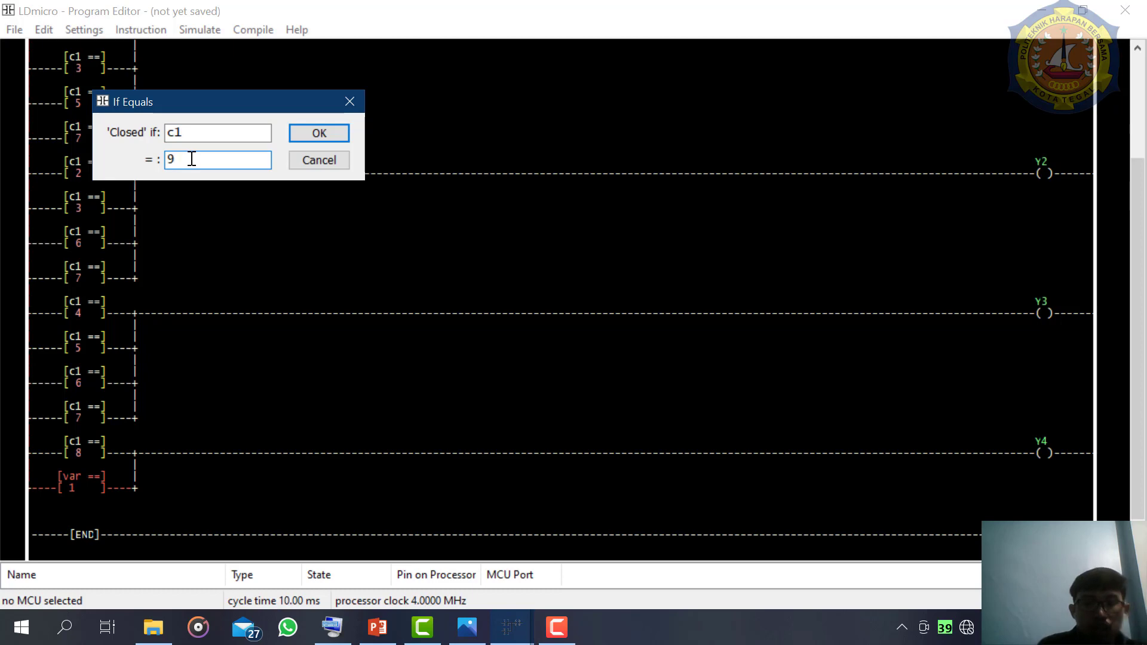
{"action": "key", "text": "Return"}
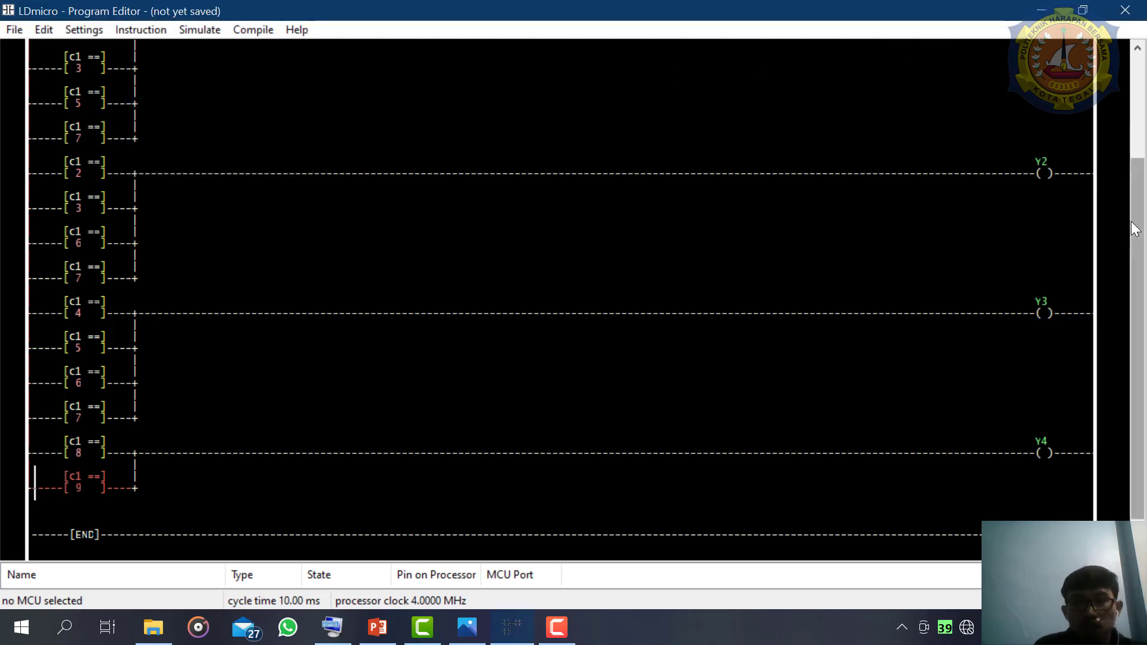
- Insert an EQU in parallel below the c1 = 7 comparison on the Y1 branch, closing when c1 equals 9
{"action": "left_click_drag", "start_coordinate": [1140, 225], "coordinate": [1139, 174]}
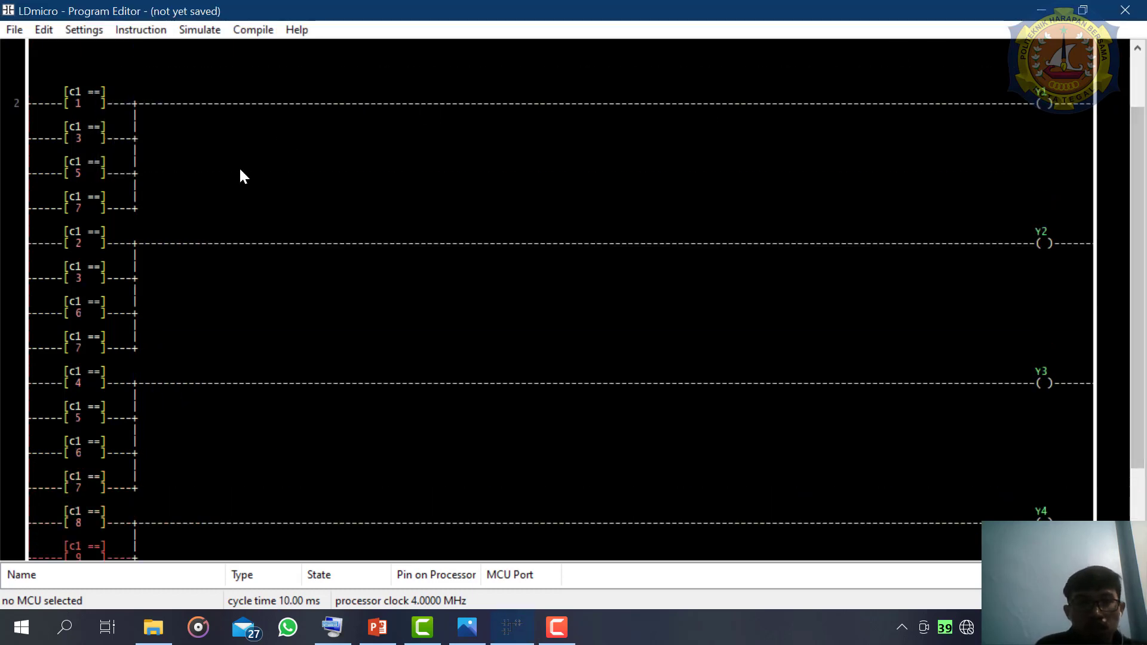
{"action": "left_click", "coordinate": [103, 207]}
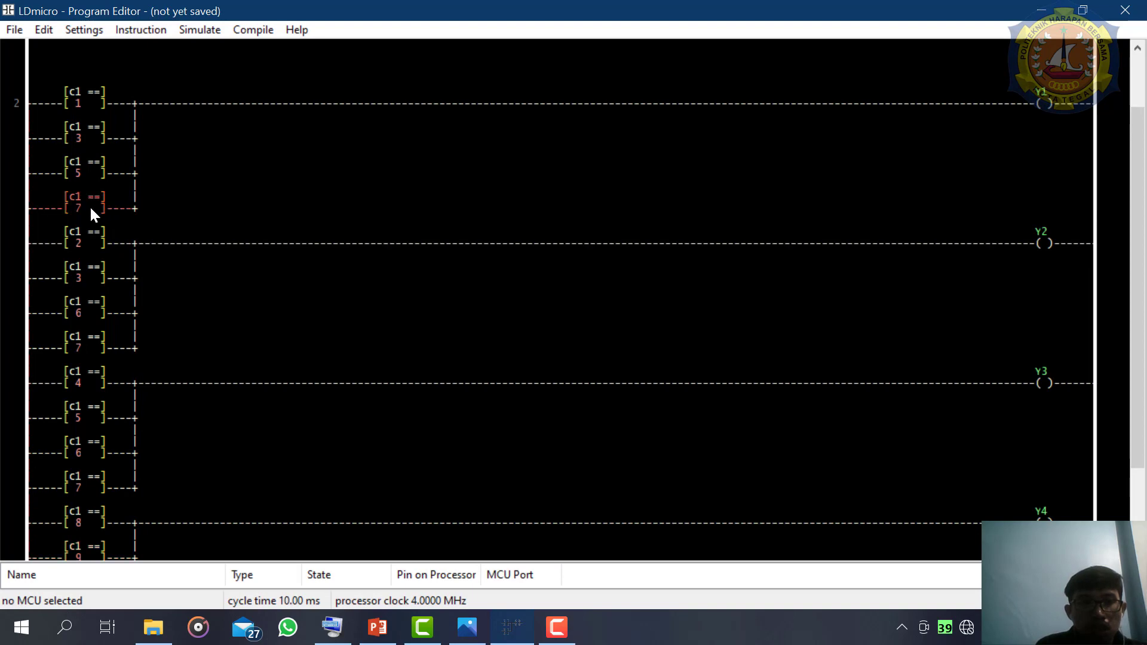
{"action": "key", "text": "equal"}
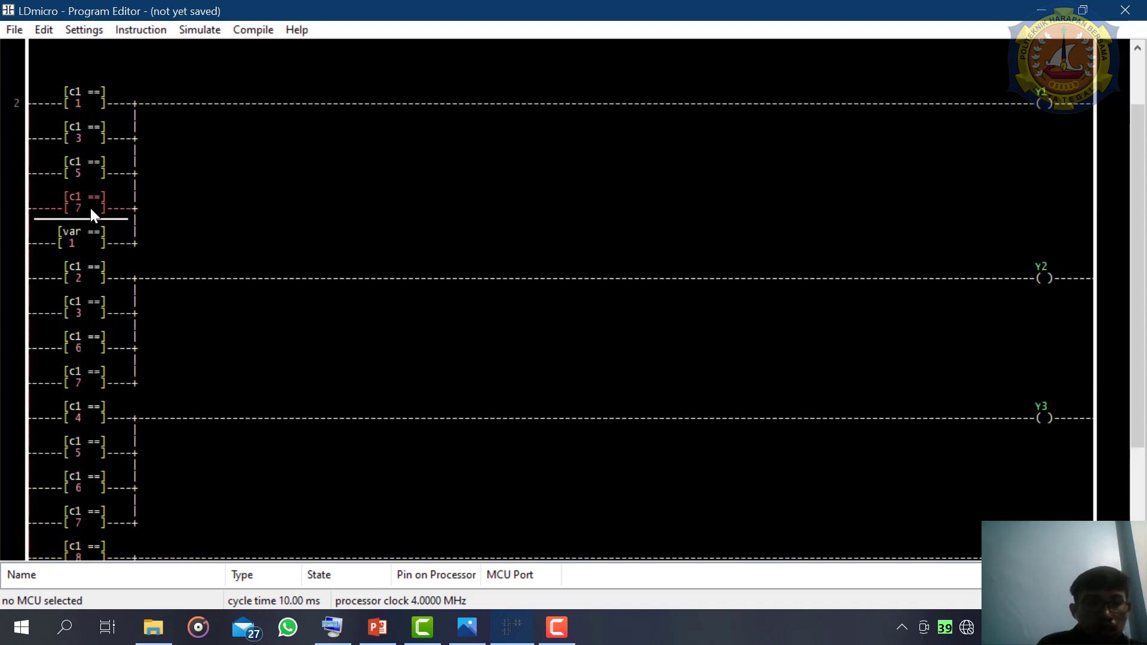
{"action": "left_click", "coordinate": [87, 228]}
{"action": "double_click", "coordinate": [87, 228]}
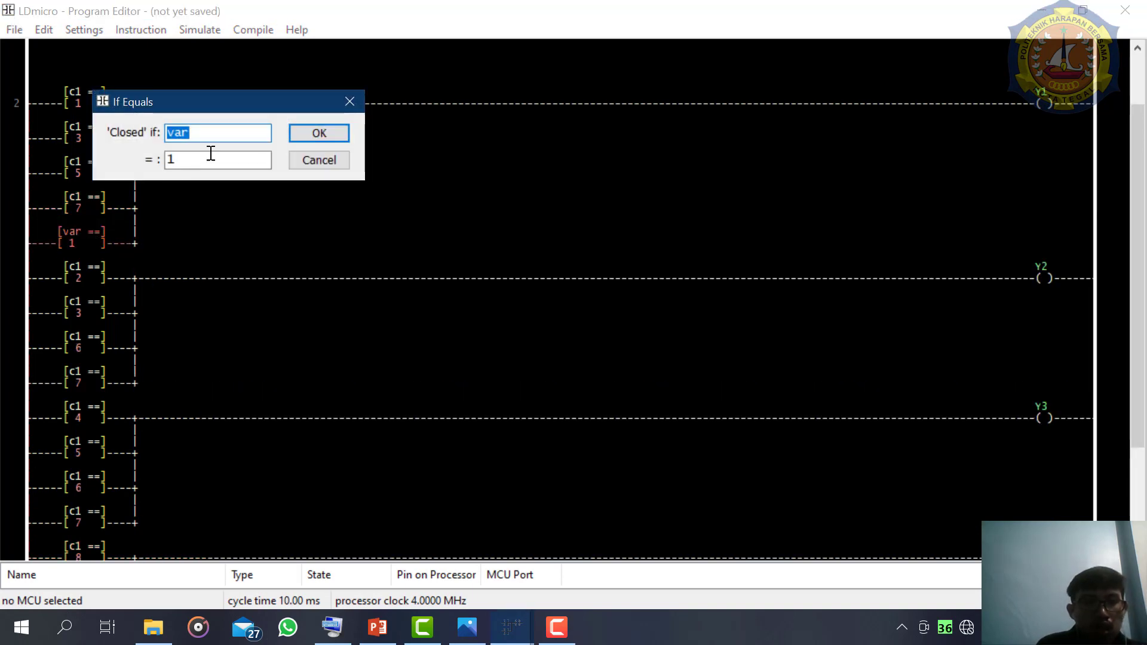
{"action": "type", "text": "c1"}
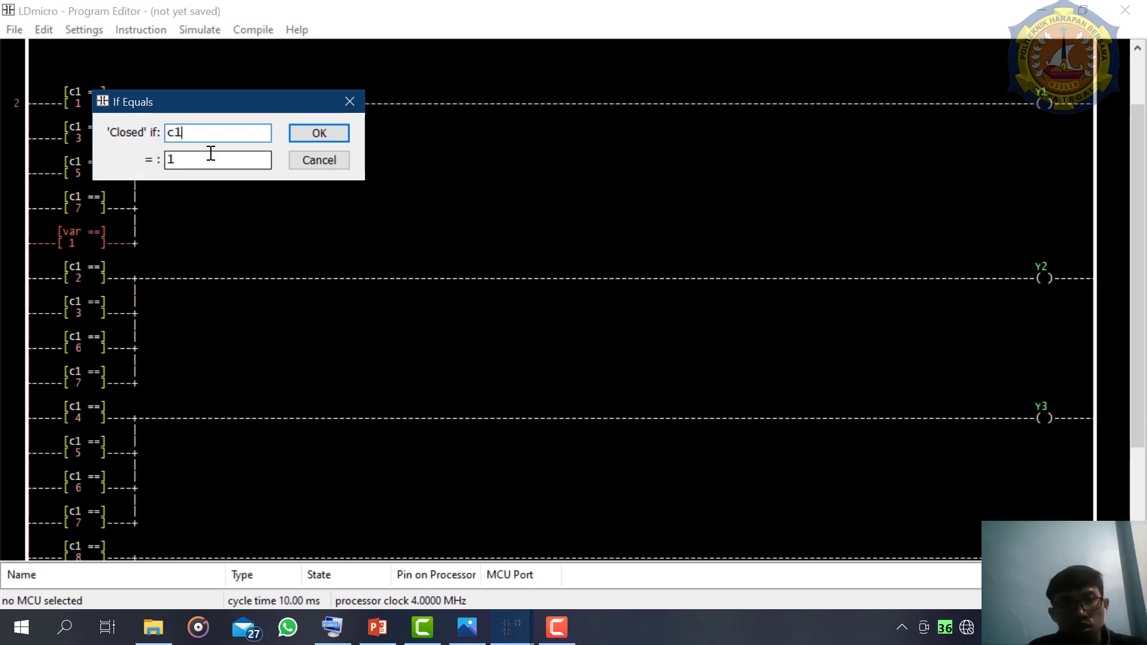
{"action": "left_click", "coordinate": [198, 159]}
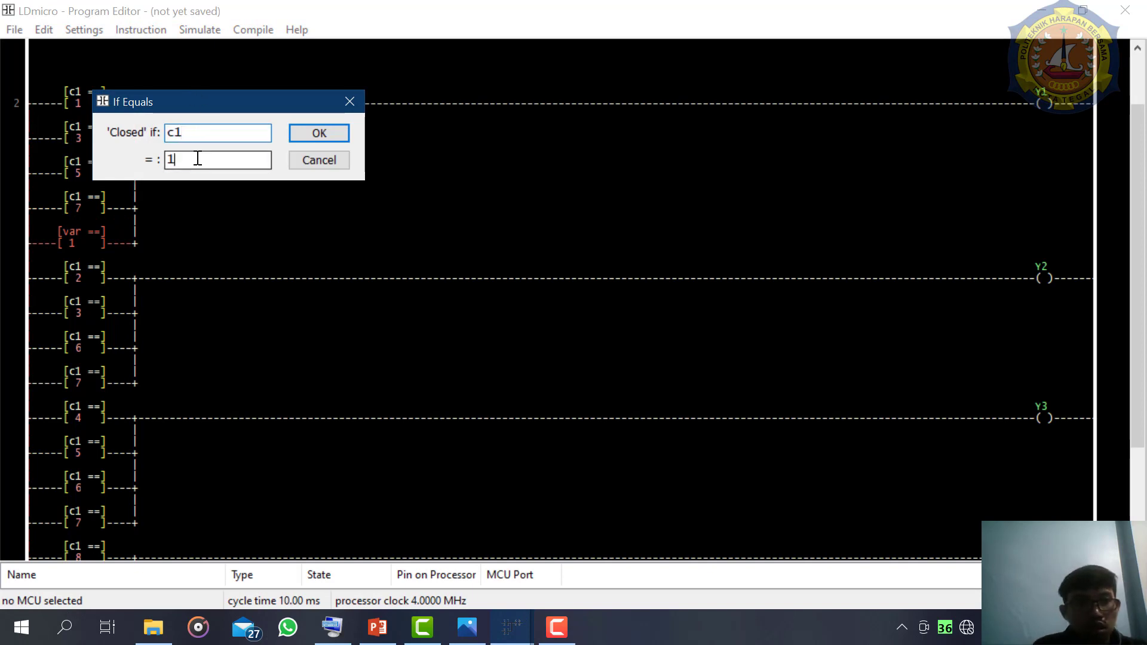
{"action": "key", "text": "BackSpace"}
{"action": "type", "text": "9"}
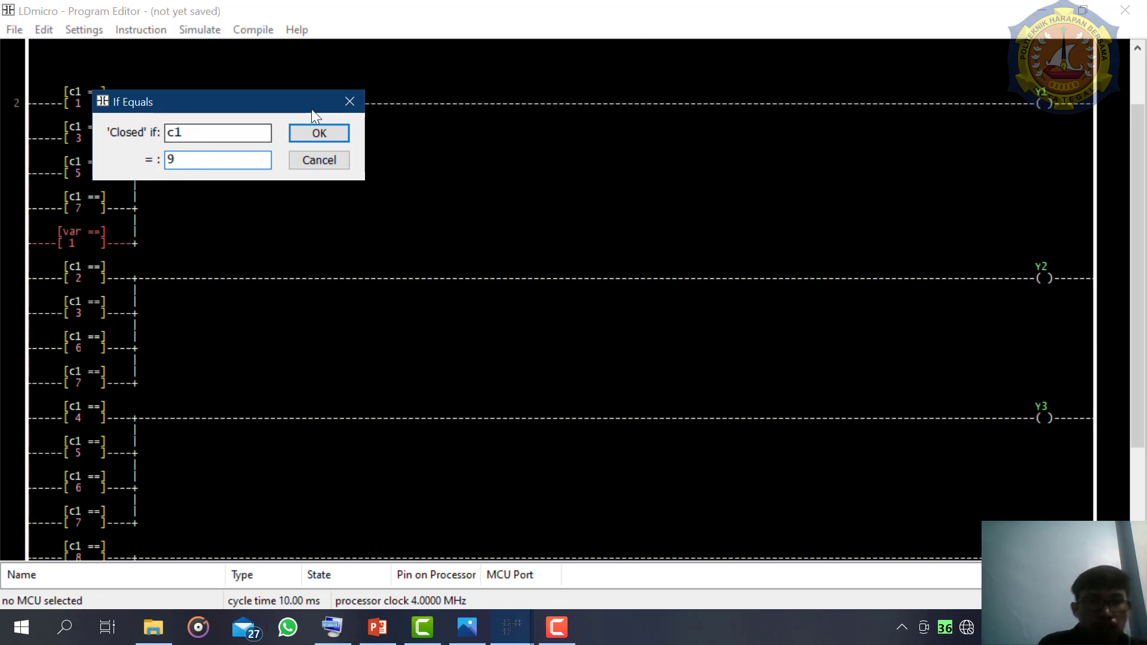
{"action": "left_click", "coordinate": [319, 127]}
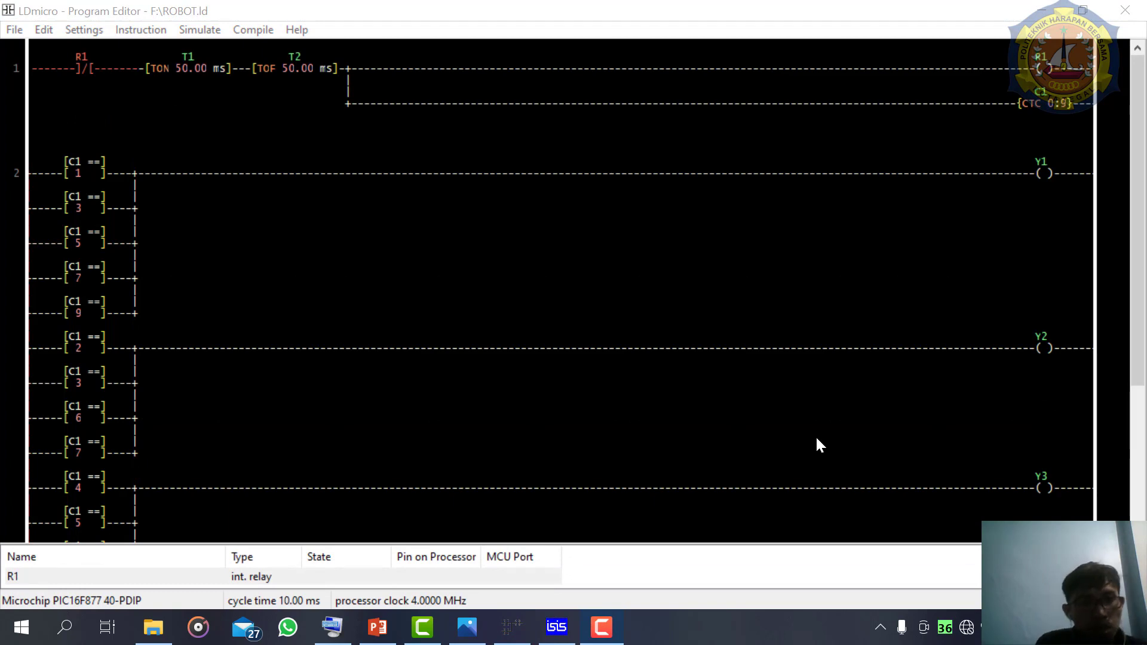
- Insert a negated internal relay contact named 2 before the R1 contact on rung 1
{"action": "left_click", "coordinate": [817, 438]}
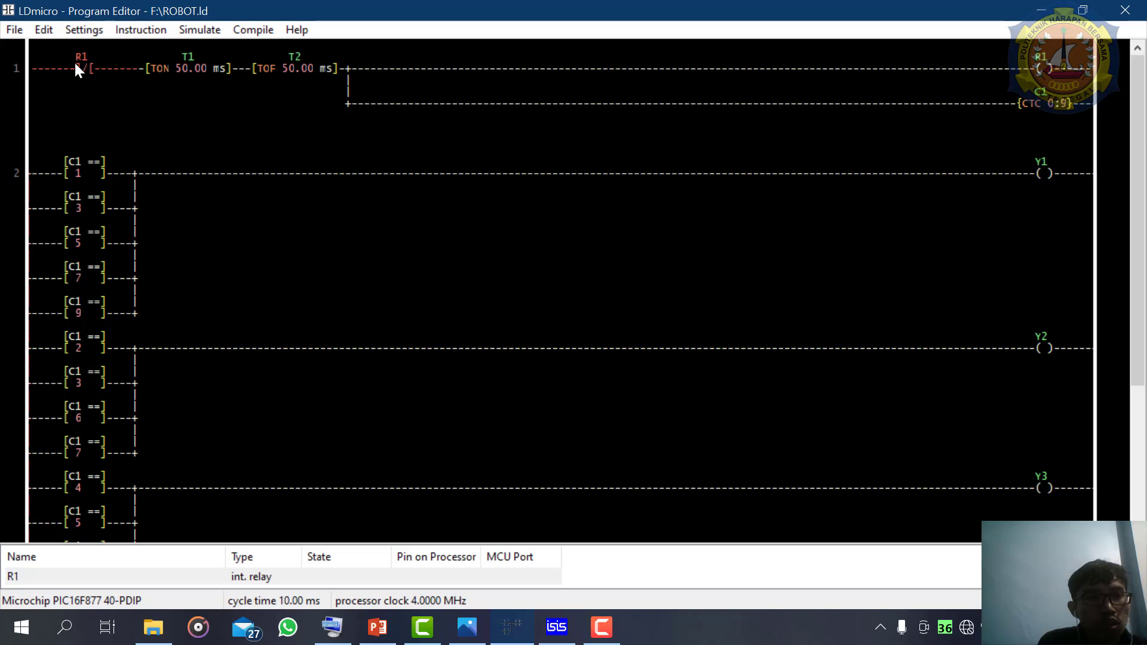
{"action": "left_click", "coordinate": [133, 31]}
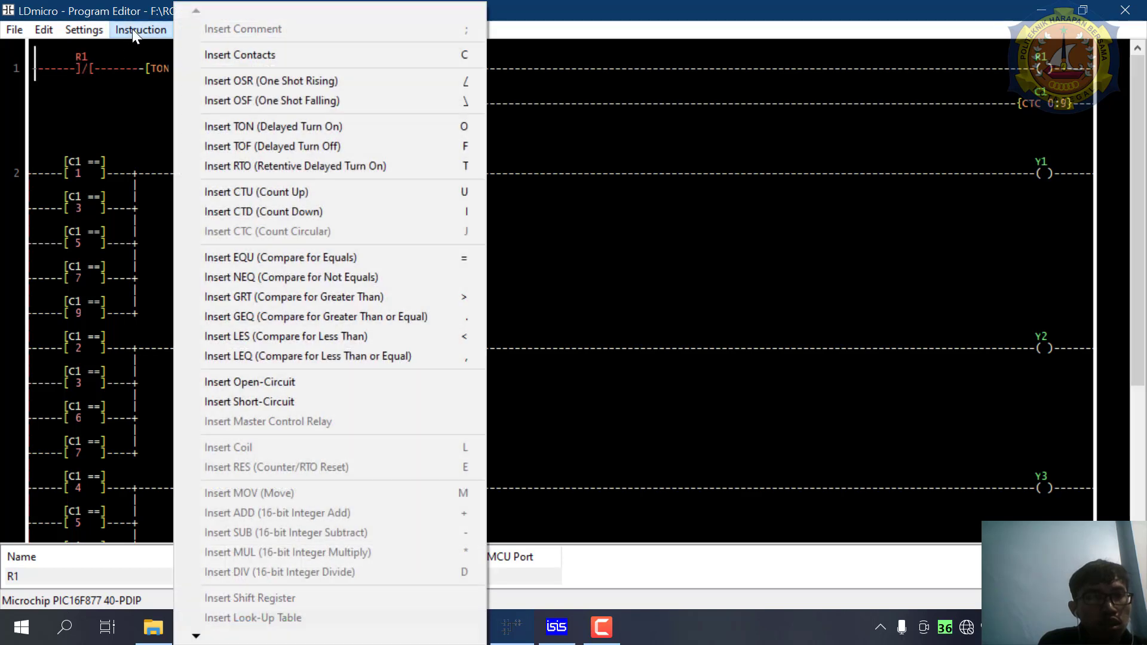
{"action": "left_click", "coordinate": [232, 59]}
{"action": "double_click", "coordinate": [81, 62]}
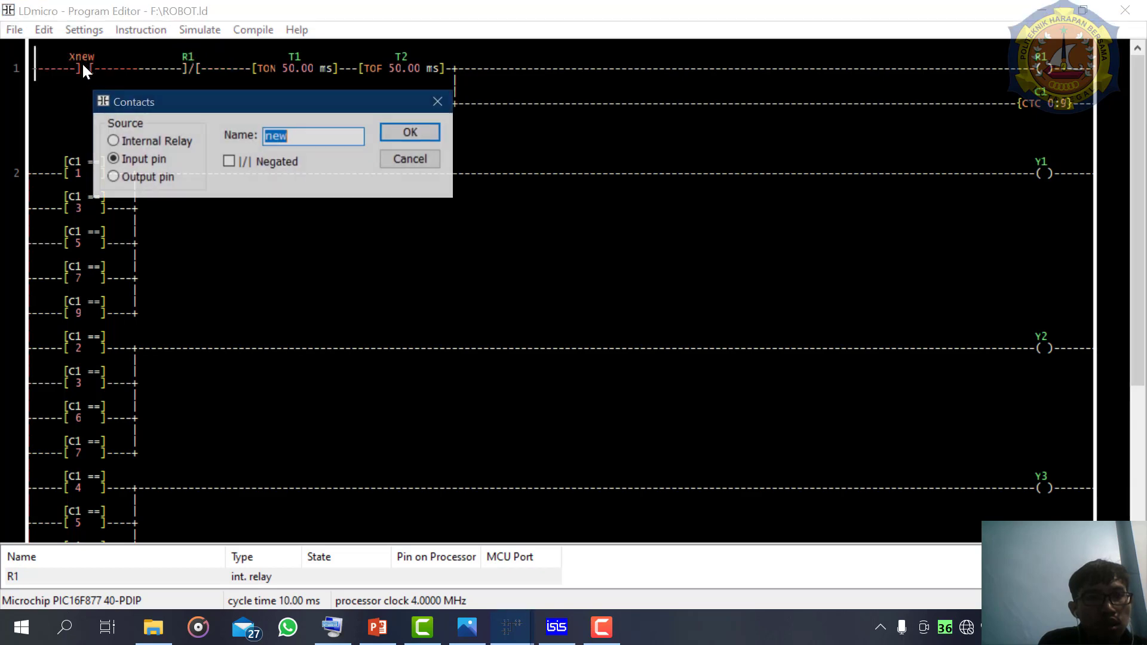
{"action": "type", "text": "2"}
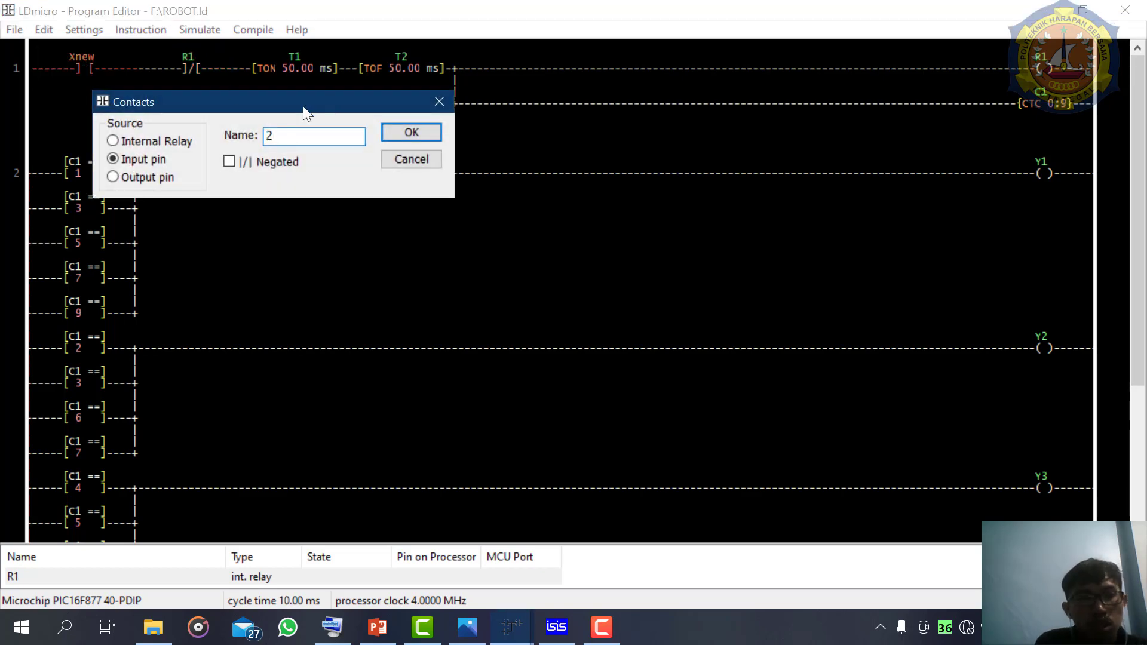
{"action": "left_click", "coordinate": [129, 146]}
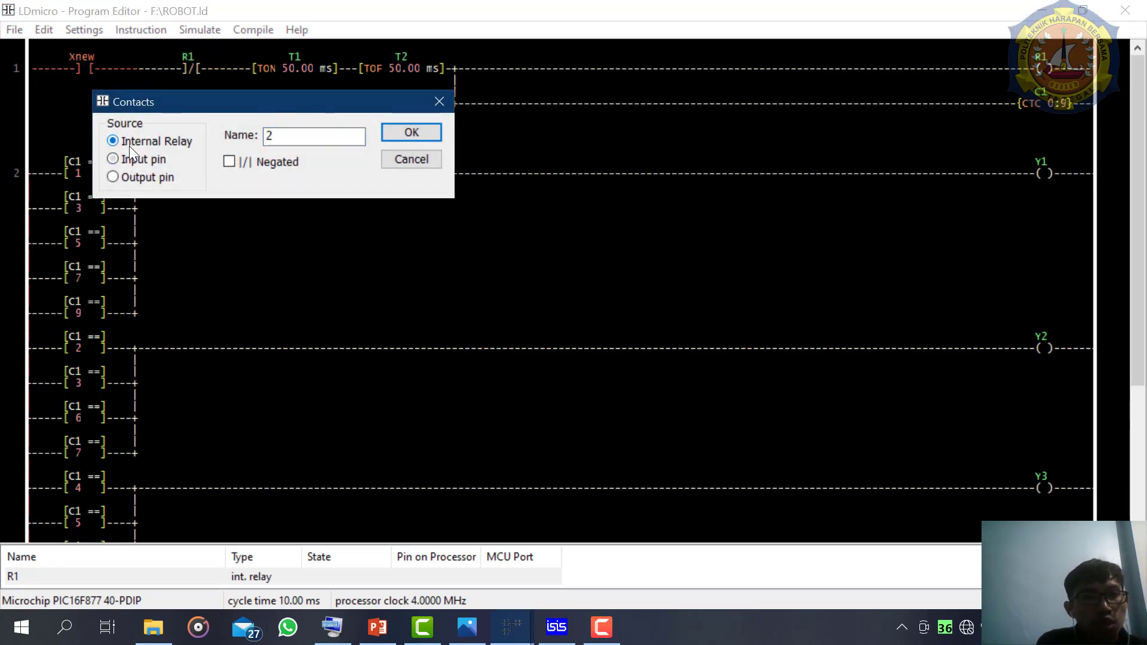
{"action": "left_click", "coordinate": [270, 159]}
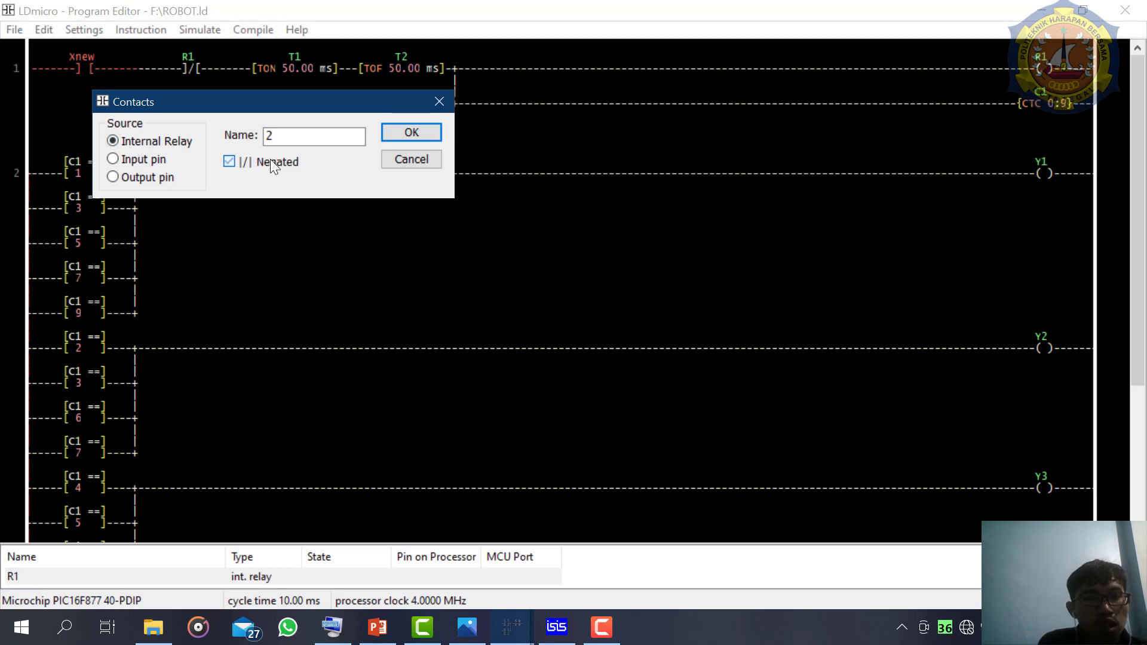
{"action": "left_click", "coordinate": [397, 138]}
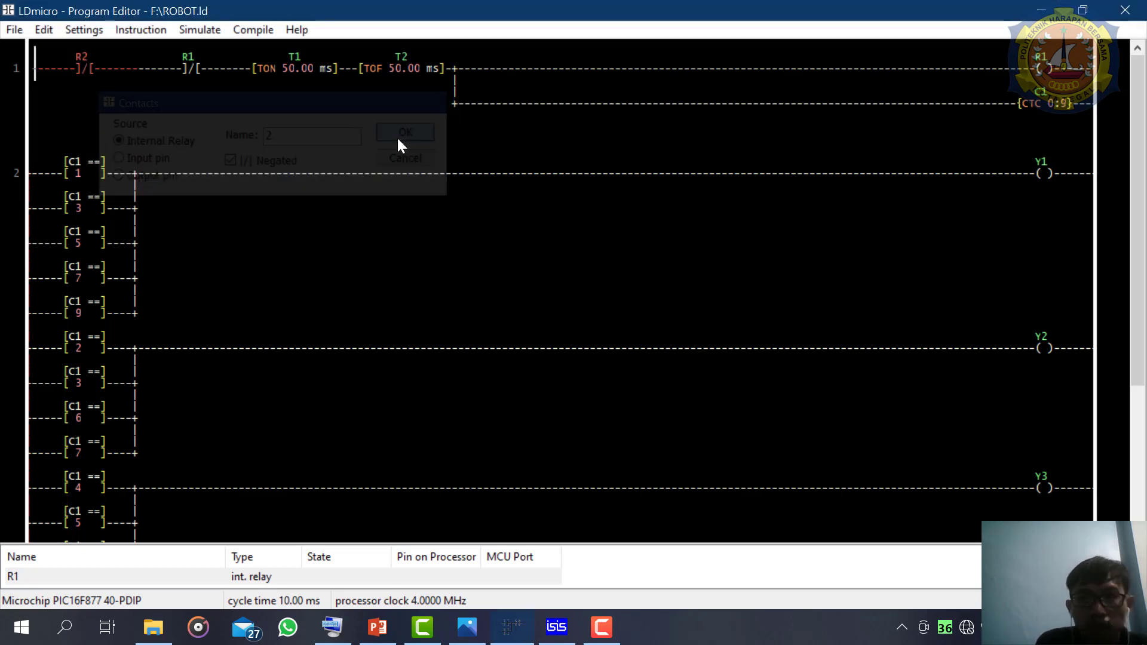
- Try to insert a new rung after the selected rung 1
{"action": "scroll", "coordinate": [1140, 313], "scroll_direction": "down", "scroll_amount": 2}
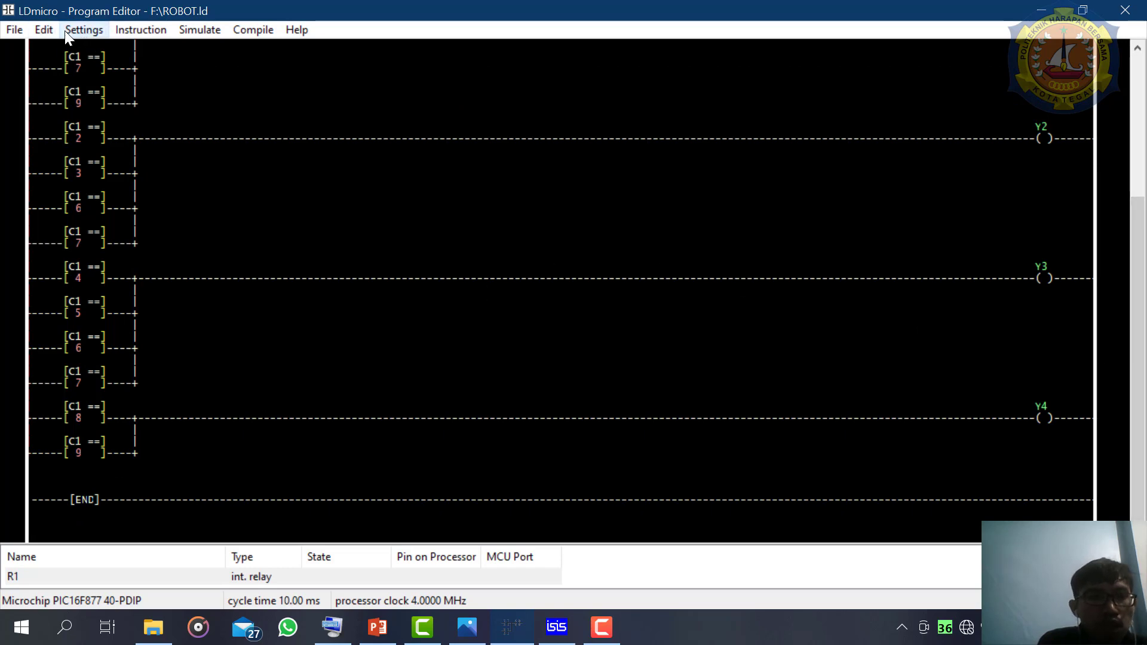
{"action": "left_click", "coordinate": [43, 30]}
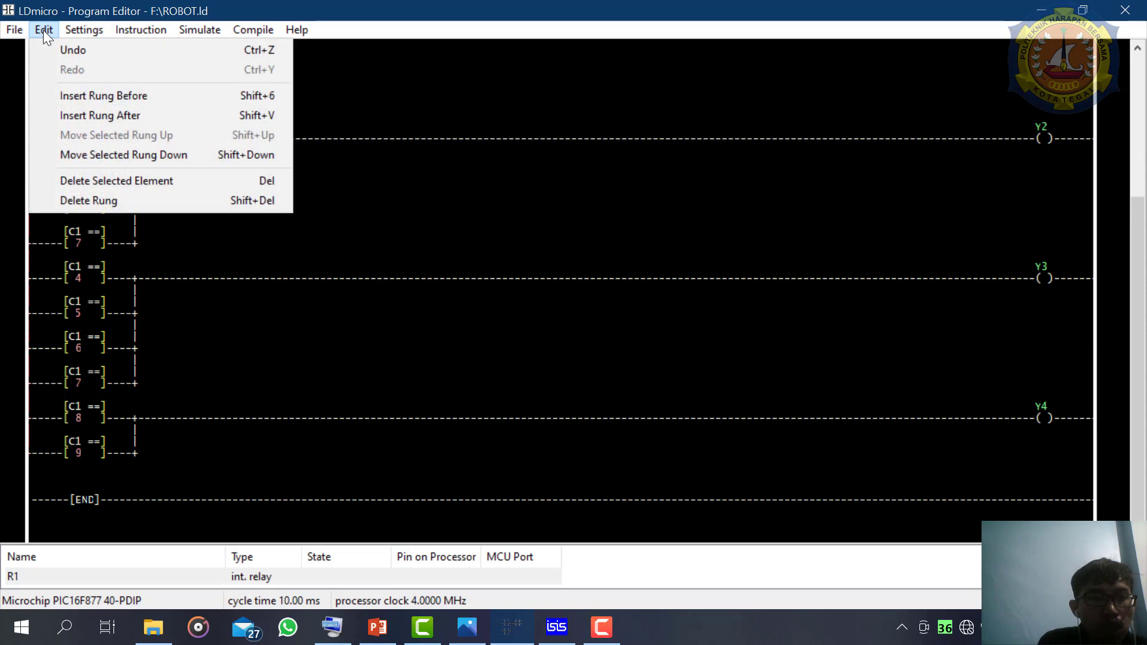
{"action": "left_click", "coordinate": [83, 120]}
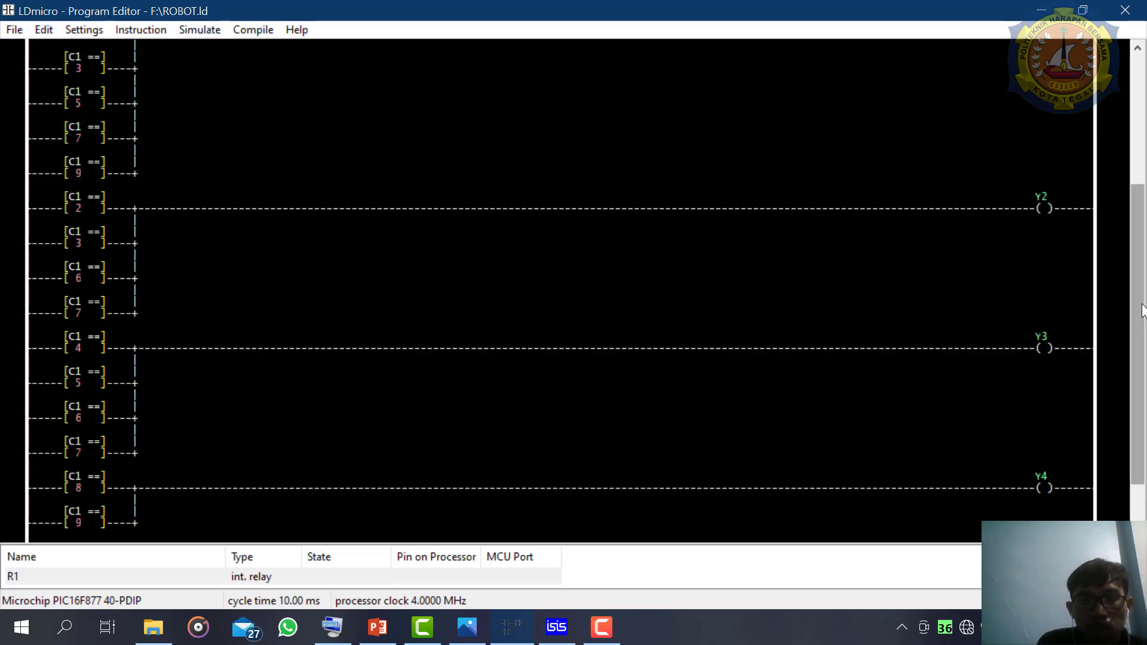
{"action": "scroll", "coordinate": [572, 398], "scroll_direction": "down", "scroll_amount": 2}
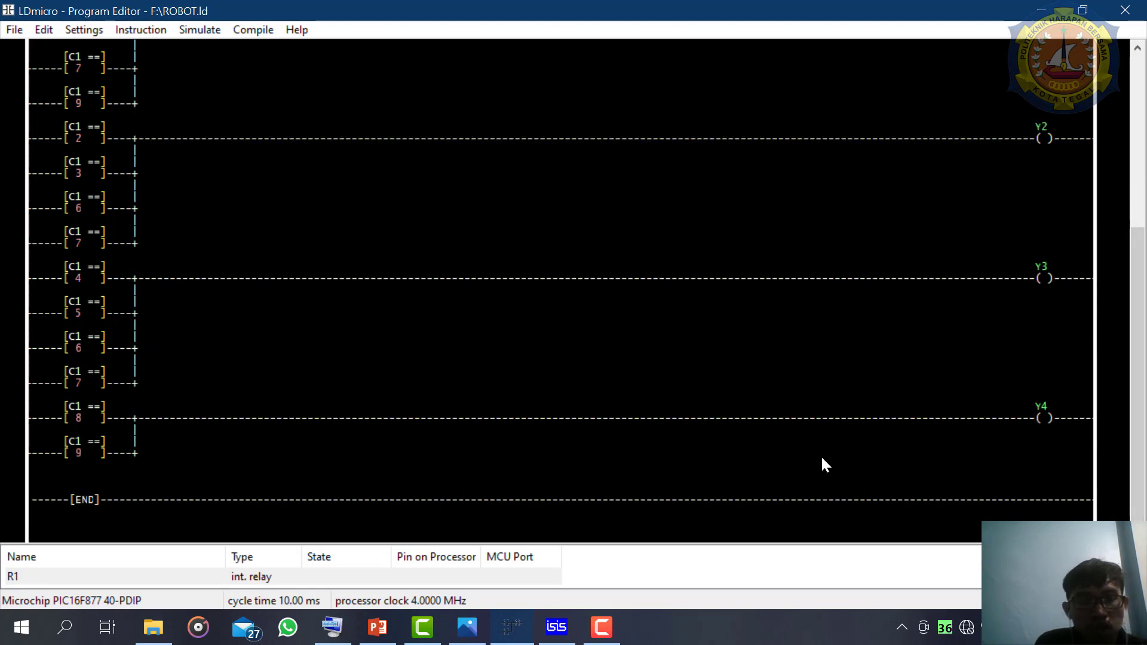
{"action": "scroll", "coordinate": [823, 465], "scroll_direction": "up", "scroll_amount": 6}
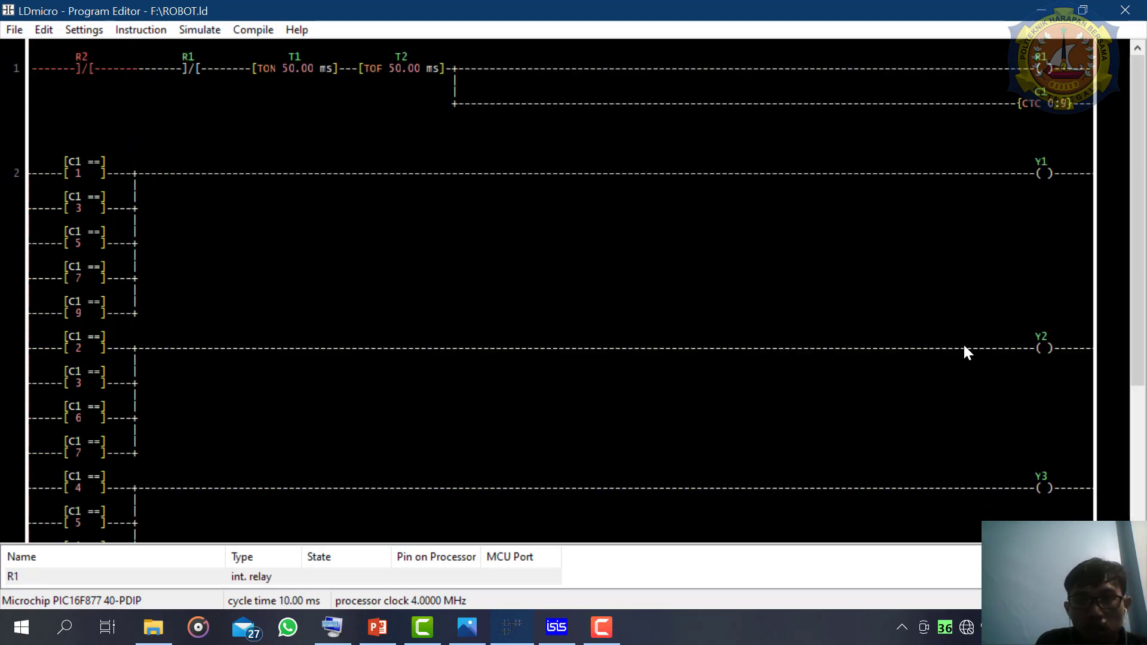
- Insert a new empty rung after rung 2, below the c1 = 9 comparison of the Y4 branch
{"action": "left_click_drag", "start_coordinate": [1142, 294], "coordinate": [1111, 474]}
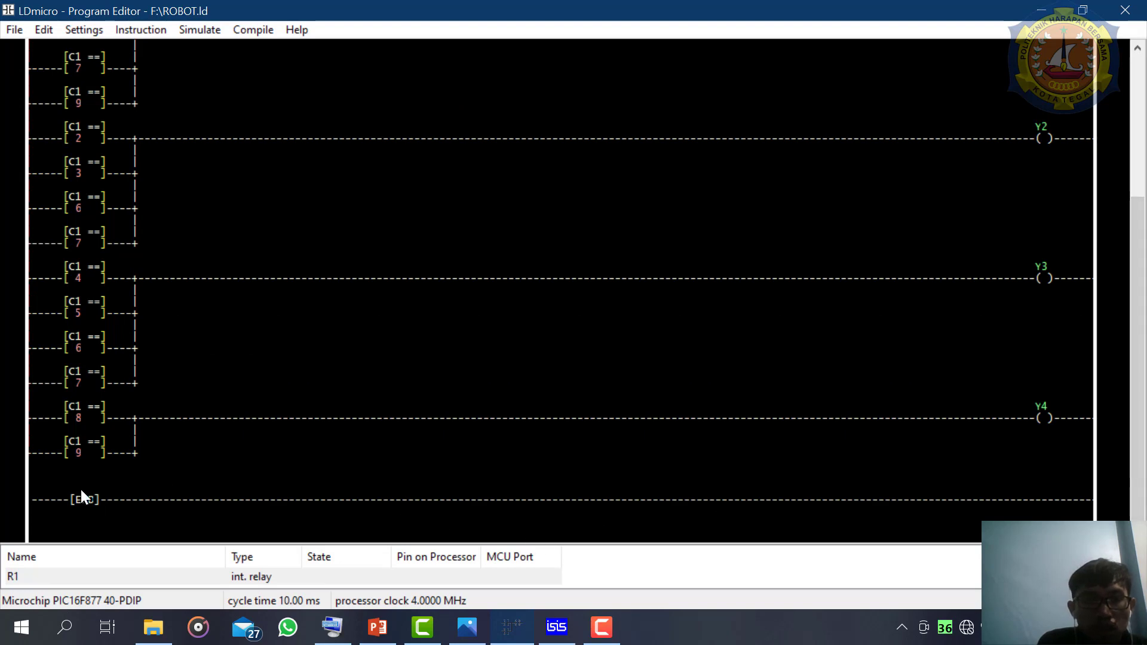
{"action": "left_click", "coordinate": [81, 457]}
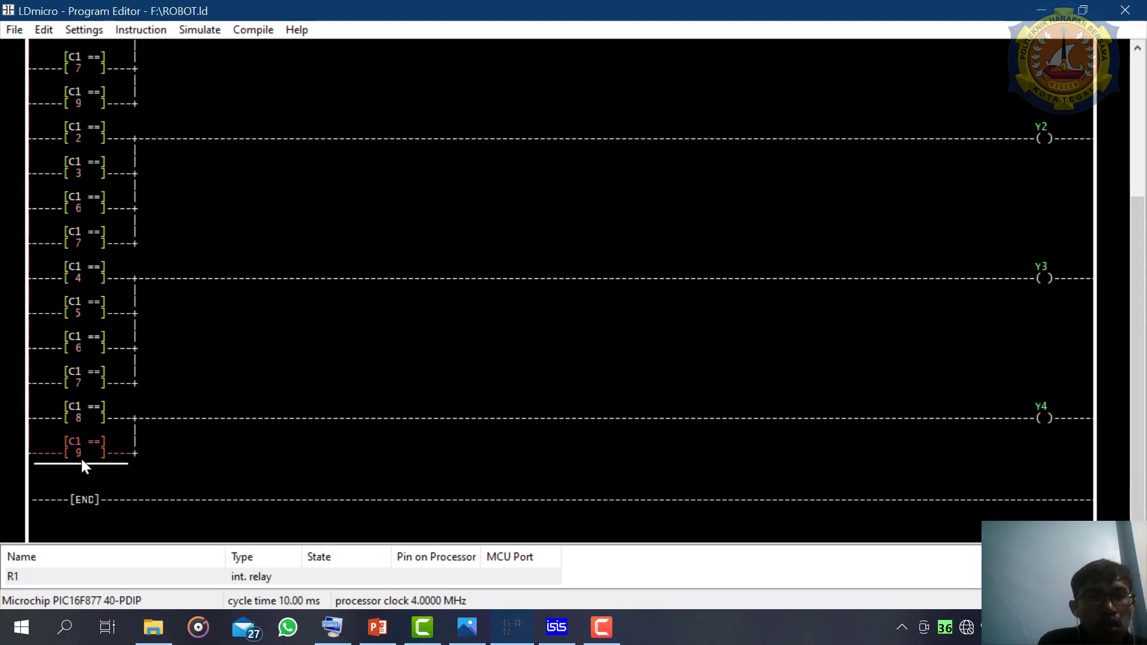
{"action": "left_click", "coordinate": [84, 25]}
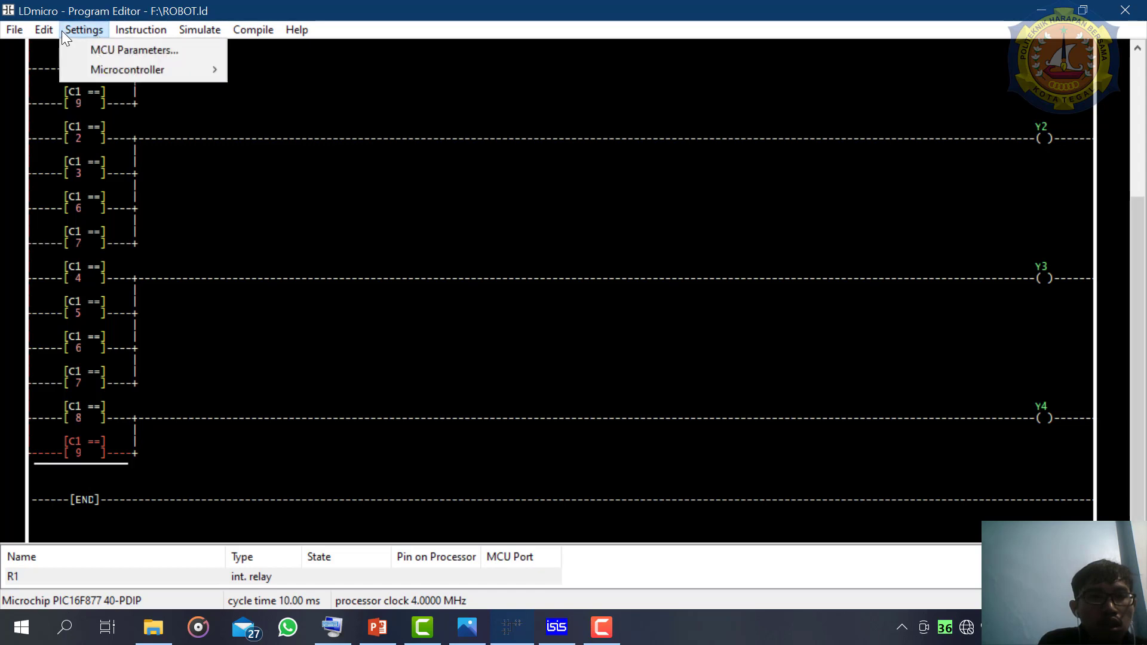
{"action": "mouse_move", "coordinate": [52, 31]}
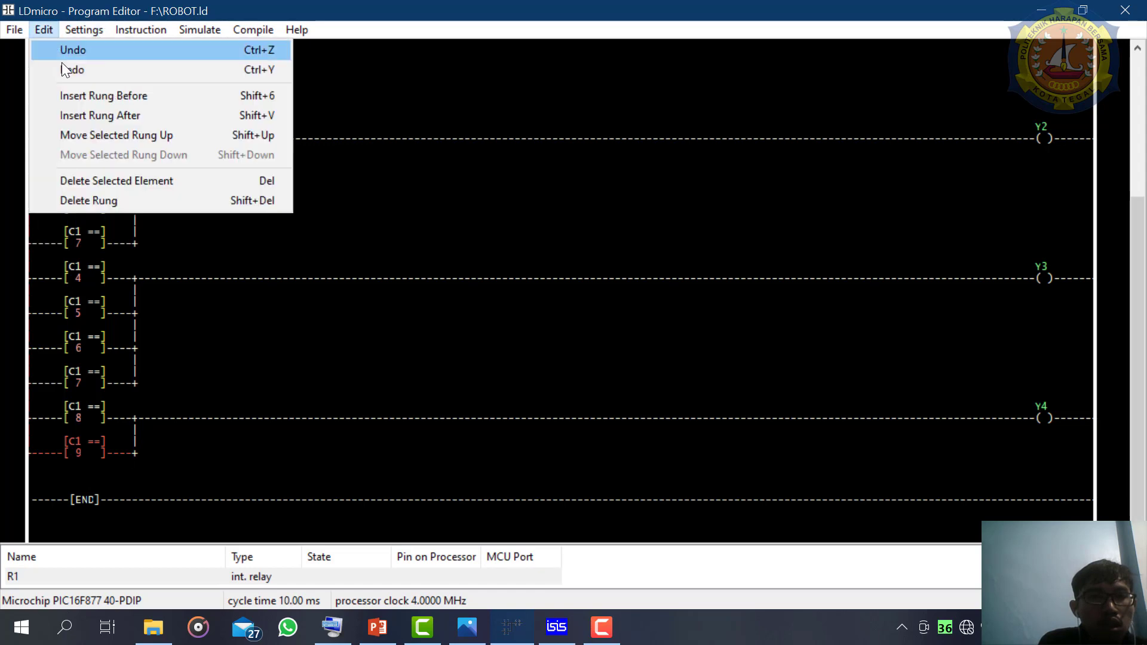
{"action": "left_click", "coordinate": [87, 117]}
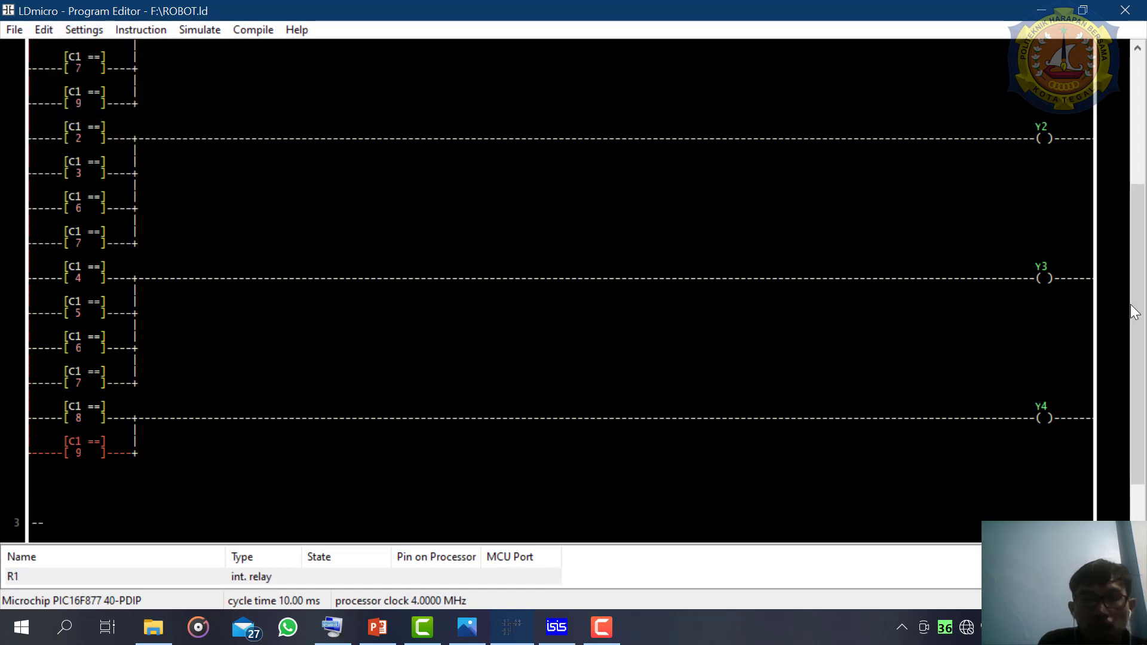
- Insert a coil on the empty rung 3
{"action": "left_click_drag", "start_coordinate": [1140, 276], "coordinate": [1132, 384]}
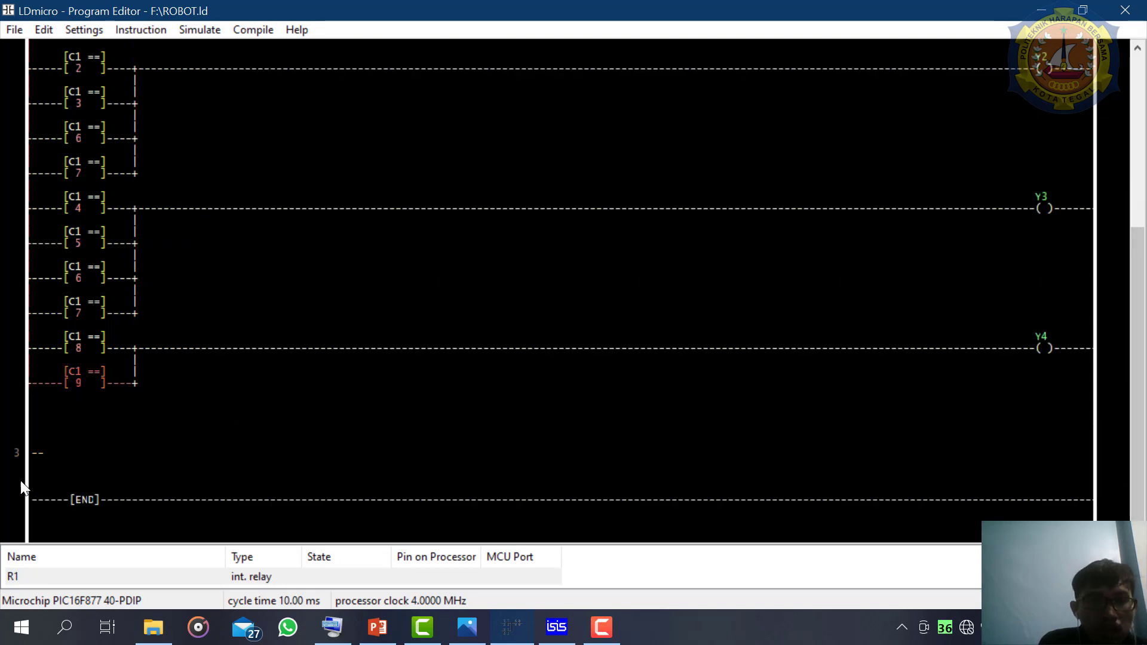
{"action": "left_click", "coordinate": [42, 459]}
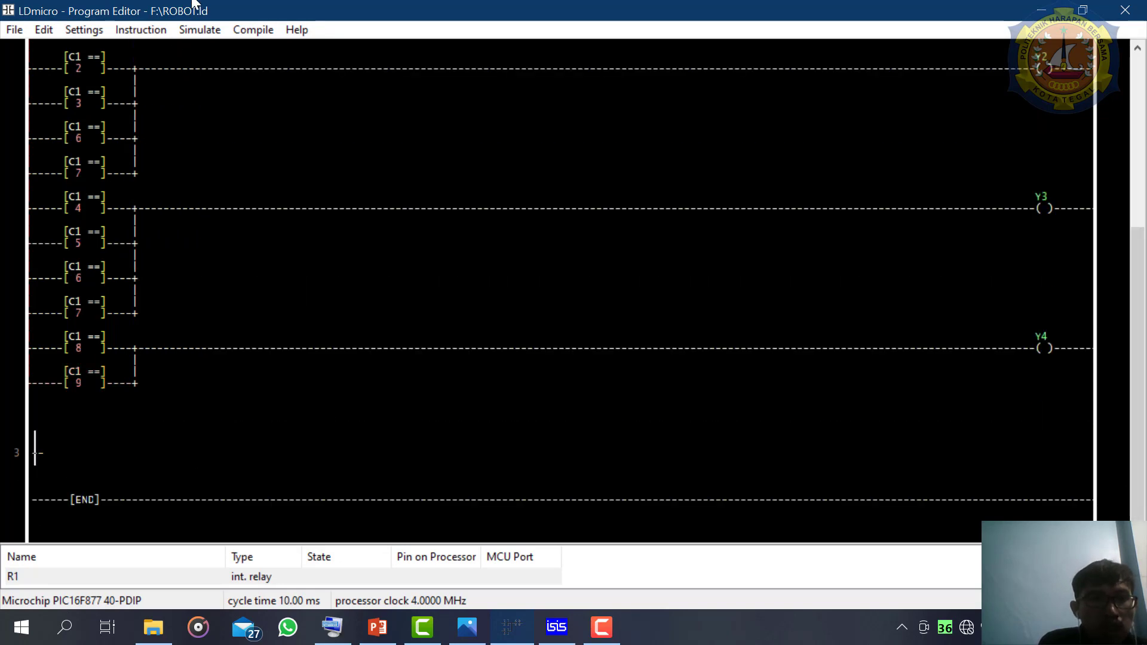
{"action": "left_click", "coordinate": [134, 30]}
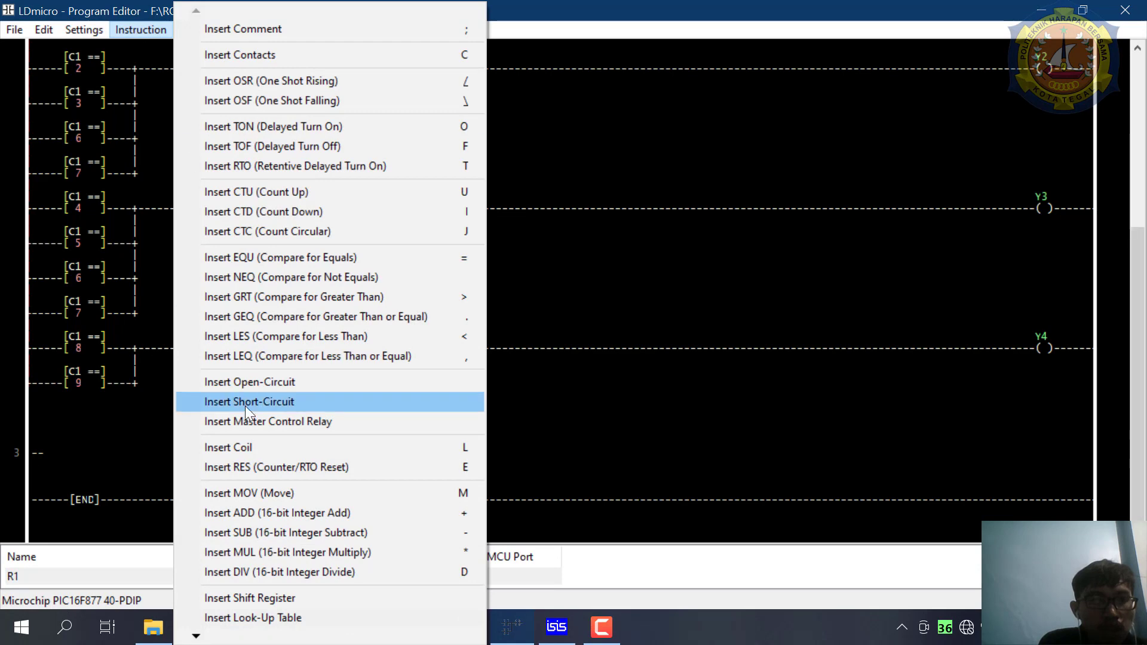
{"action": "left_click", "coordinate": [246, 451]}
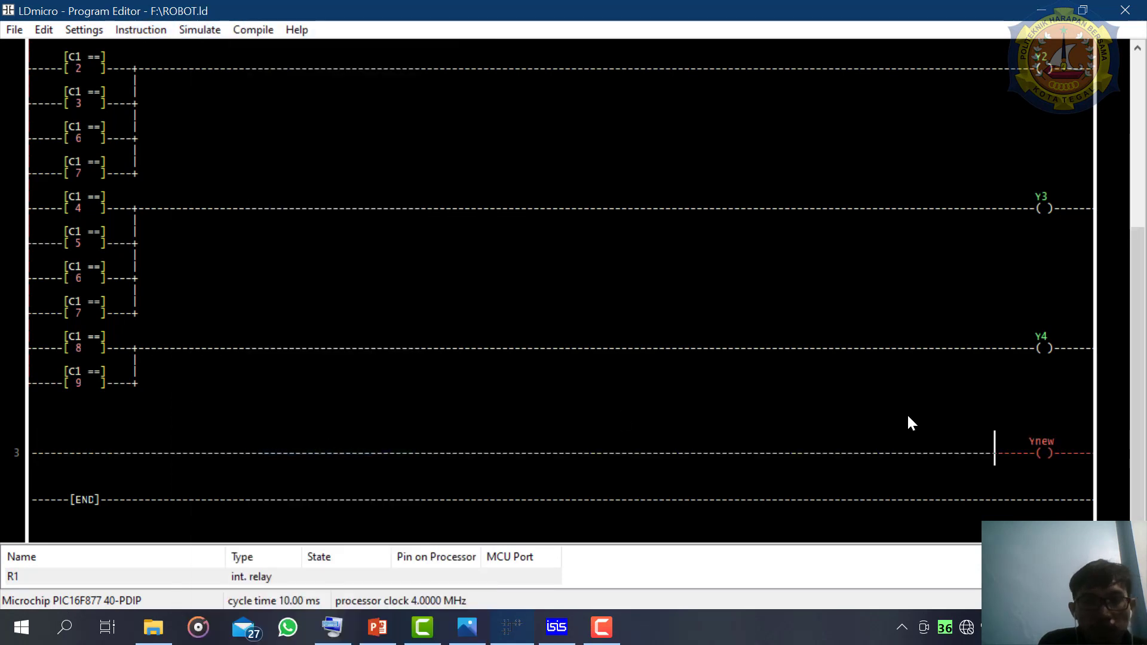
- Set the new coil on rung 3 to a normal internal relay named 2
{"action": "double_click", "coordinate": [1048, 449]}
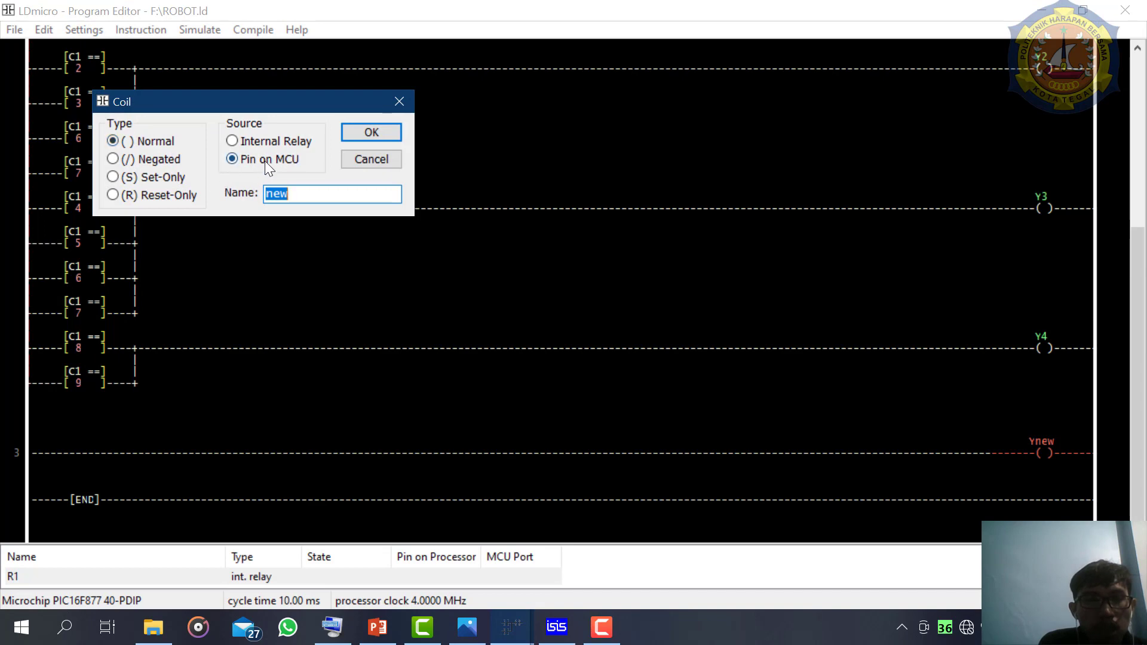
{"action": "left_click", "coordinate": [257, 143]}
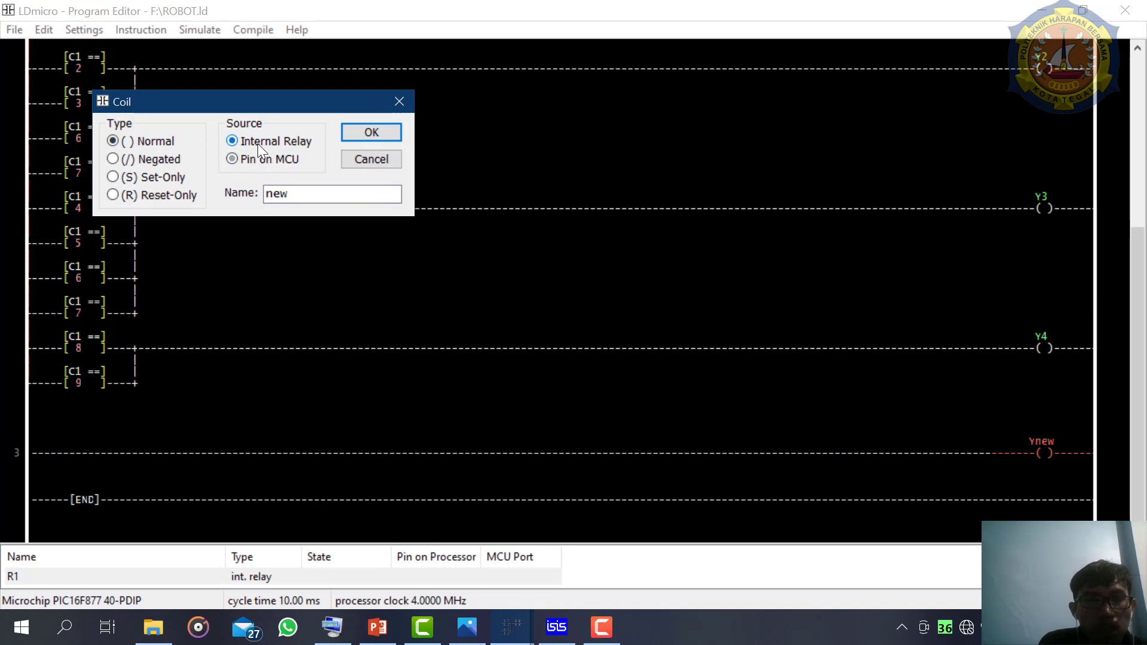
{"action": "double_click", "coordinate": [310, 187]}
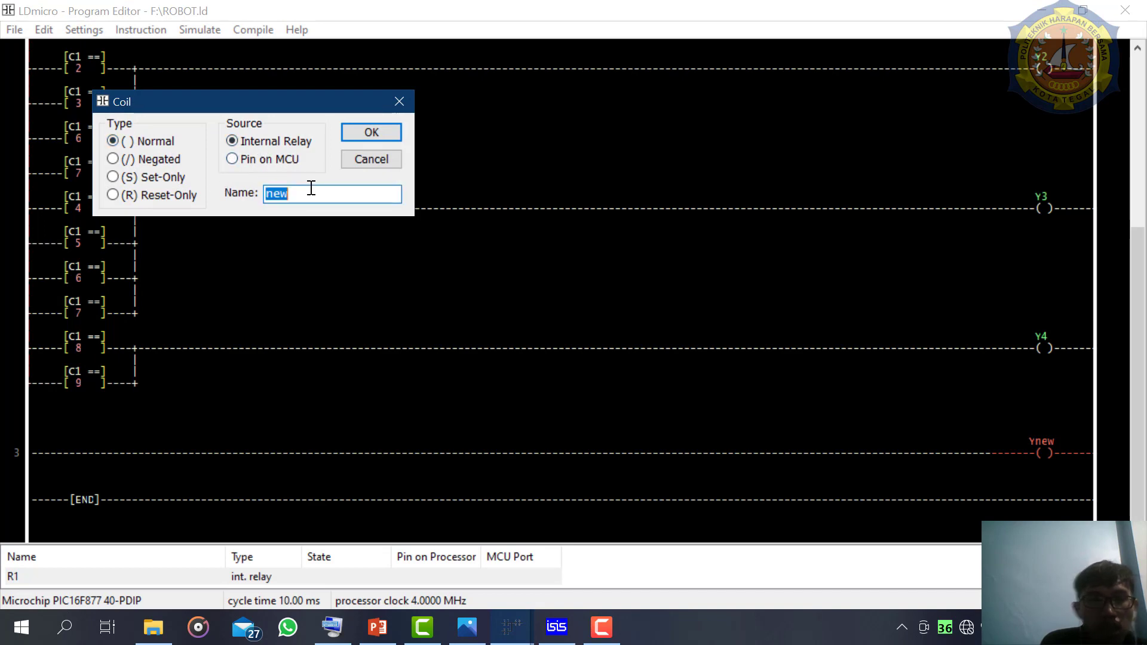
{"action": "key", "text": "BackSpace"}
{"action": "type", "text": "2"}
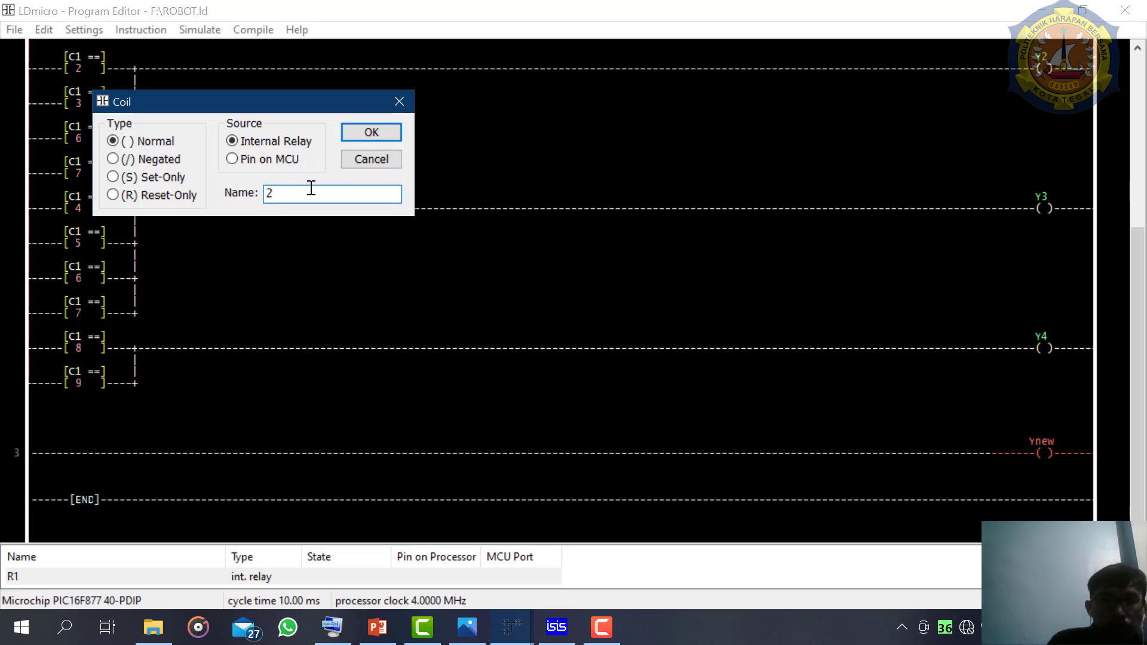
{"action": "key", "text": "Return"}
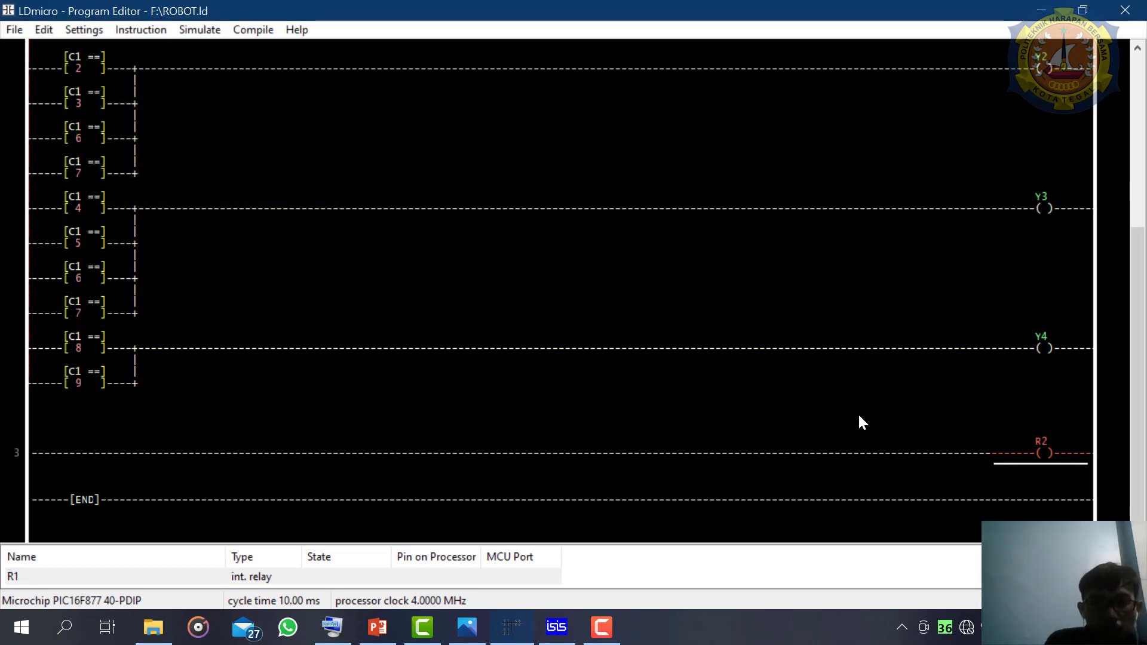
- Check the BCD truth table image in Photos and insert a contact before the R2 coil on rung 3
{"action": "left_click", "coordinate": [992, 453]}
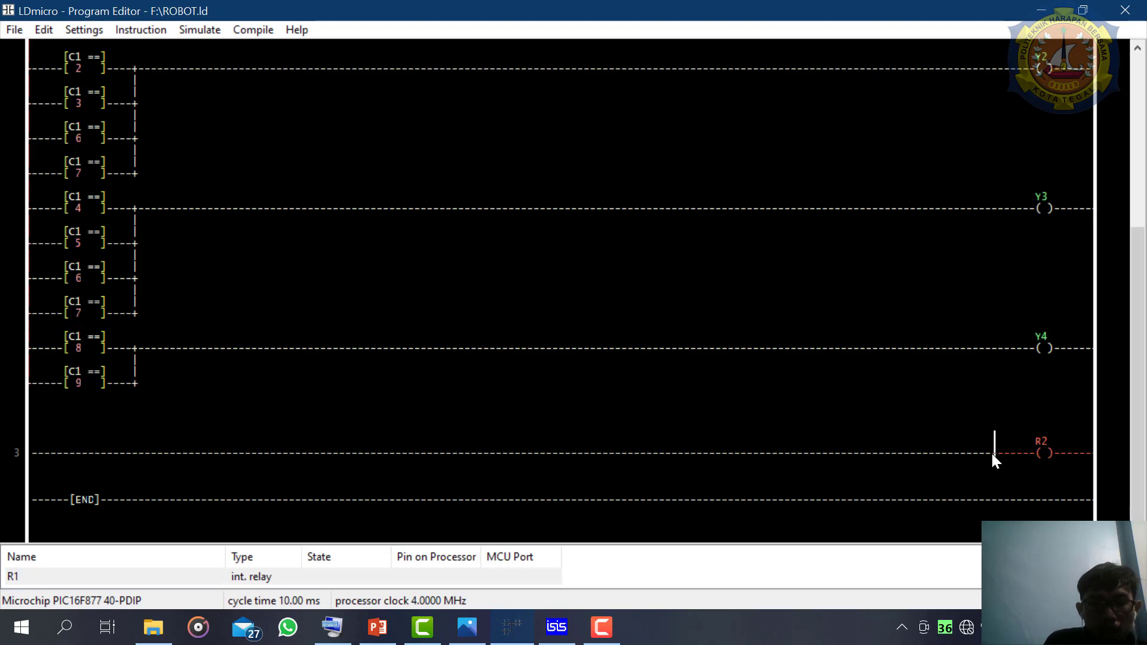
{"action": "left_click", "coordinate": [460, 626]}
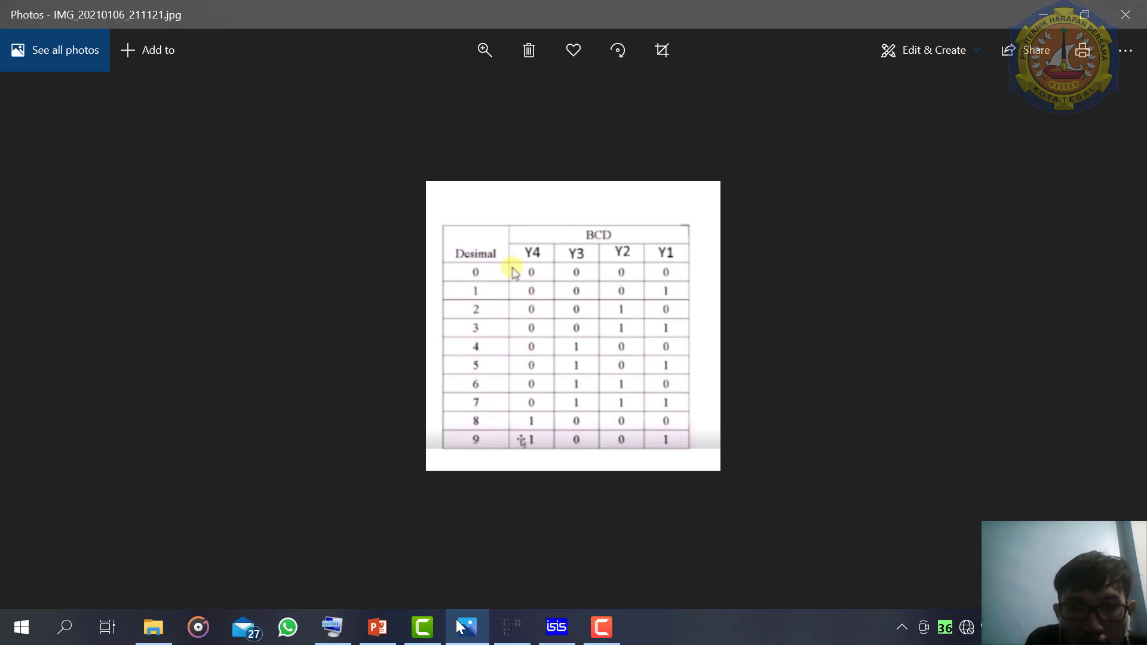
{"action": "left_click", "coordinate": [457, 623]}
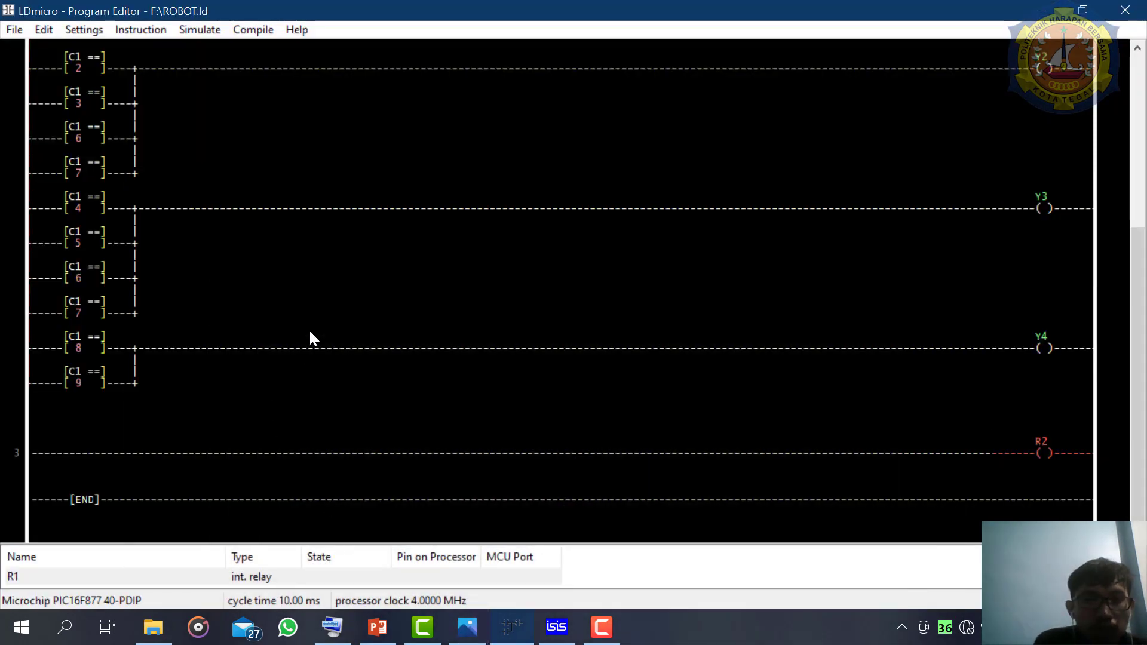
{"action": "left_click", "coordinate": [204, 25]}
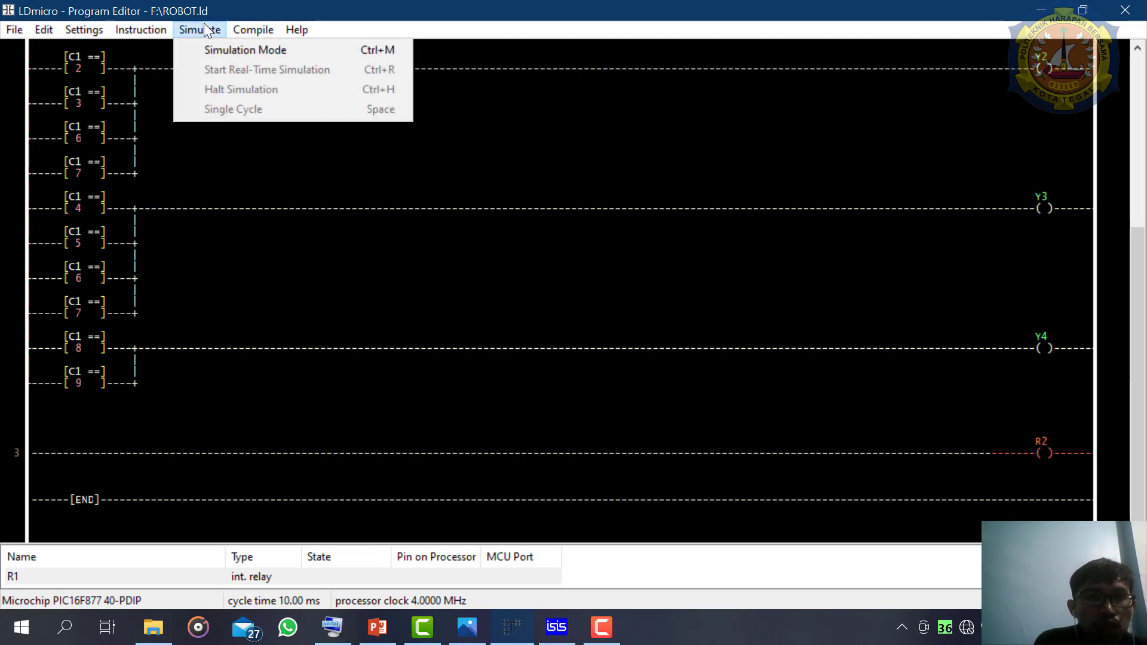
{"action": "mouse_move", "coordinate": [146, 27]}
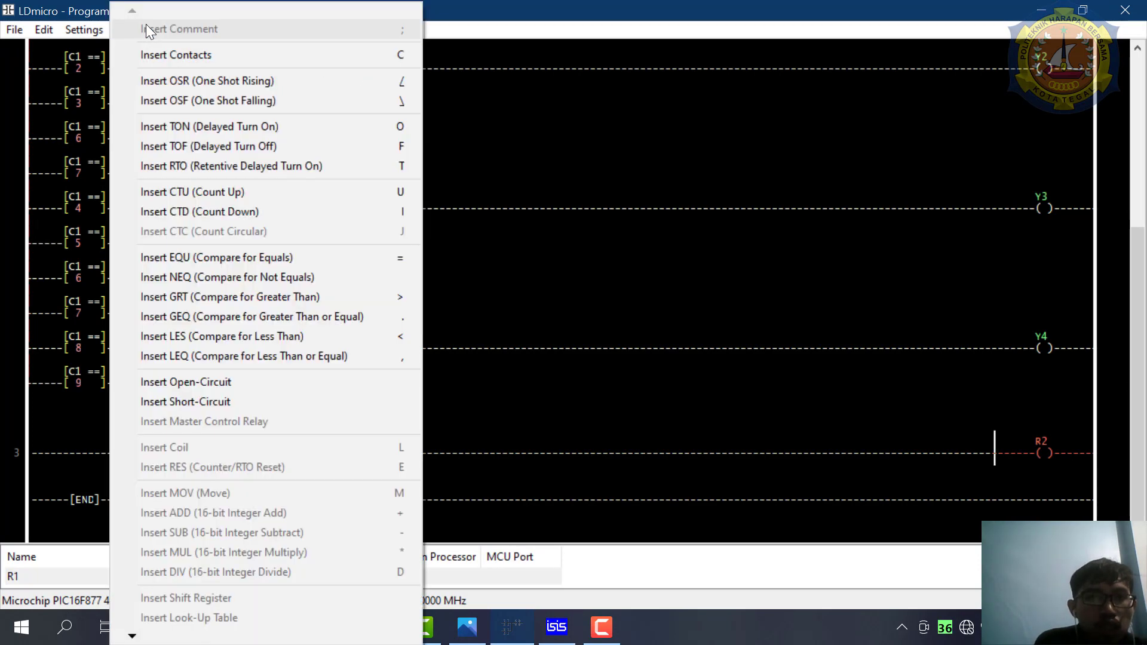
{"action": "left_click", "coordinate": [166, 59]}
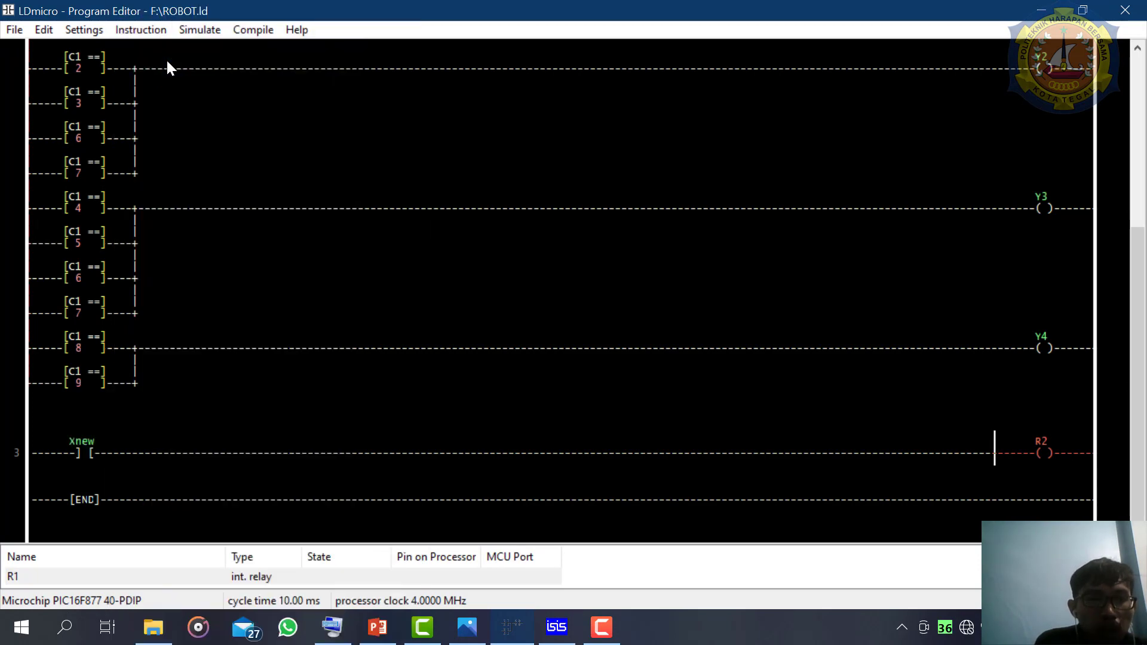
- Set the new contact on rung 3 to an output pin named 1
{"action": "double_click", "coordinate": [73, 457]}
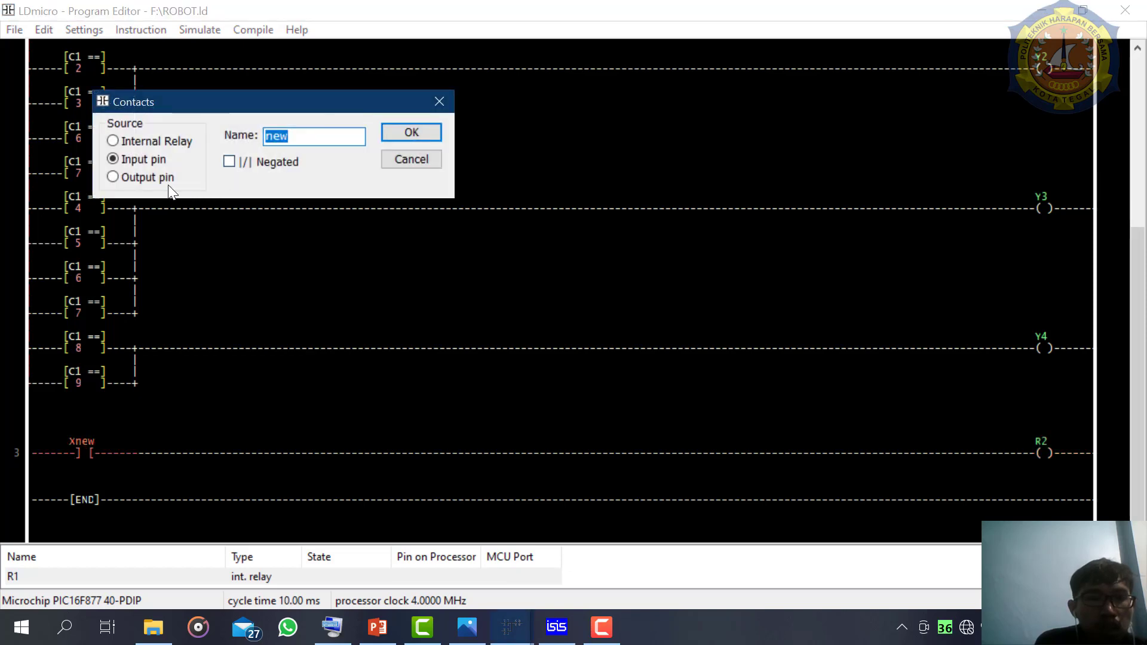
{"action": "left_click", "coordinate": [152, 174]}
{"action": "left_click", "coordinate": [304, 138]}
{"action": "double_click", "coordinate": [304, 138]}
{"action": "key", "text": "BackSpace"}
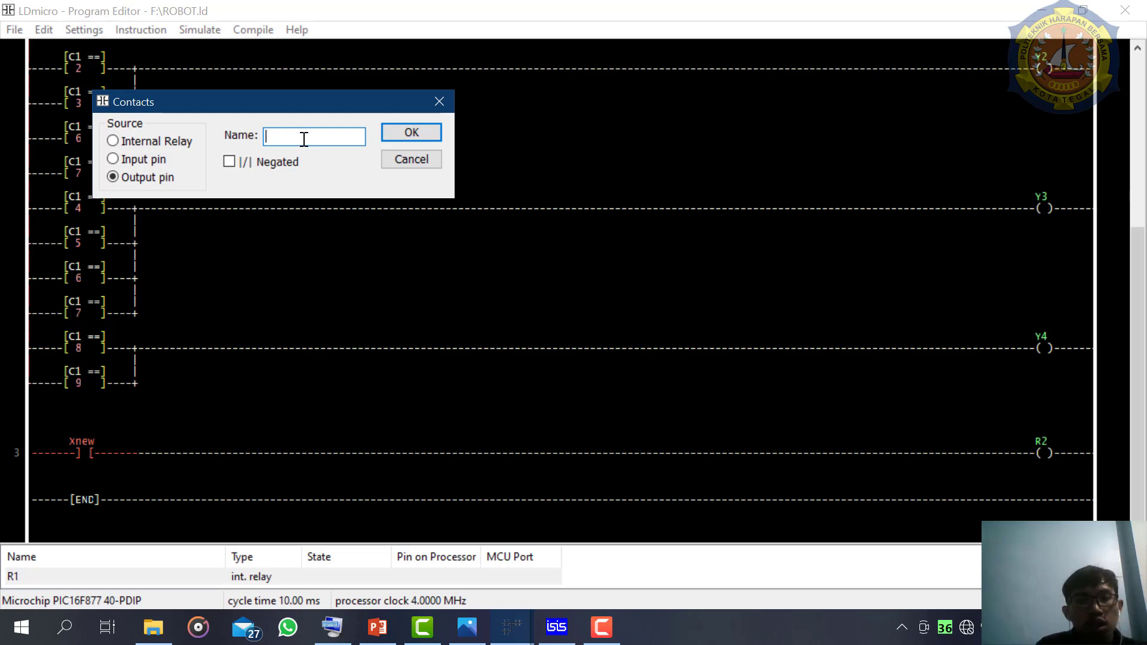
{"action": "type", "text": "1"}
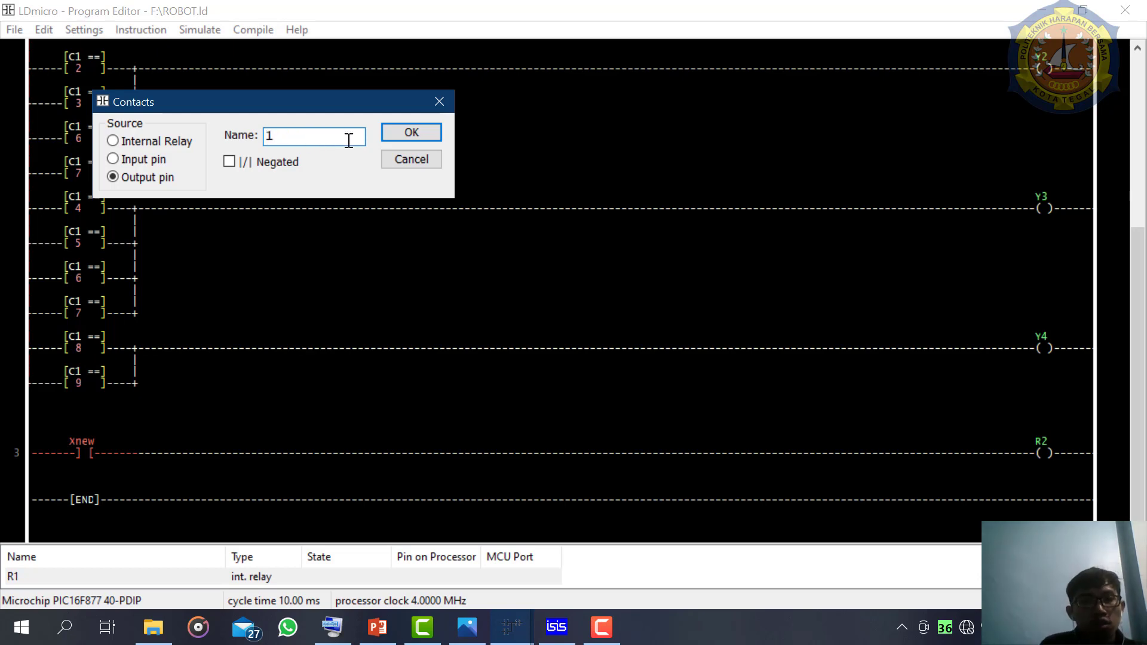
{"action": "left_click", "coordinate": [411, 133]}
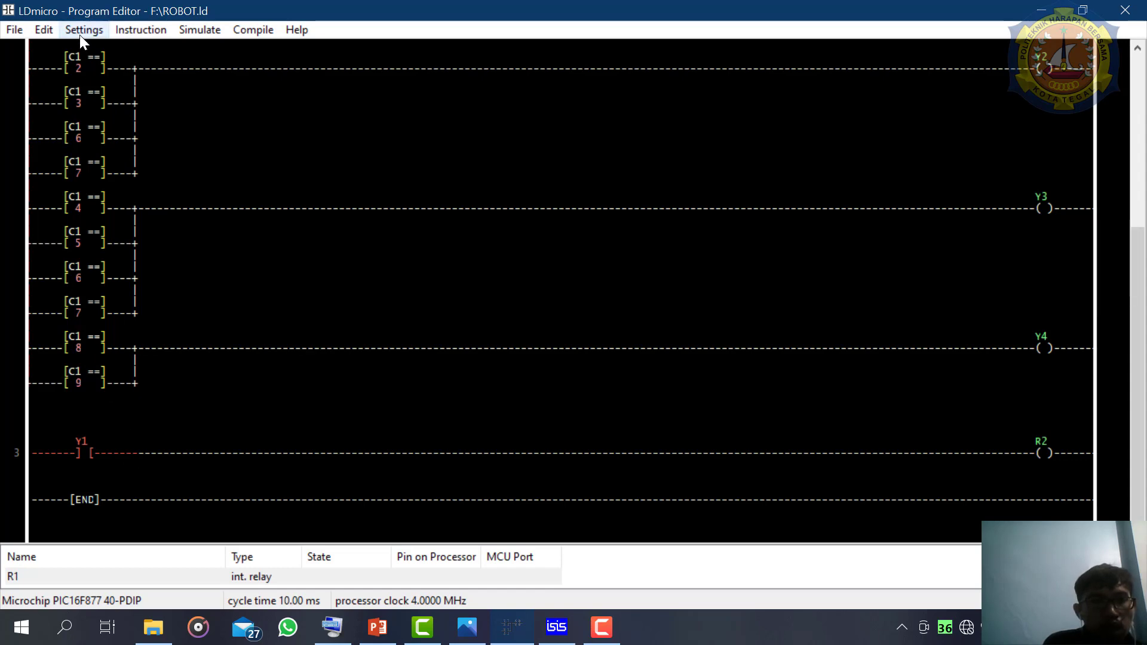
- Insert a second contact in series after Y1 on rung 3, set to an output pin named 3
{"action": "left_click", "coordinate": [121, 31]}
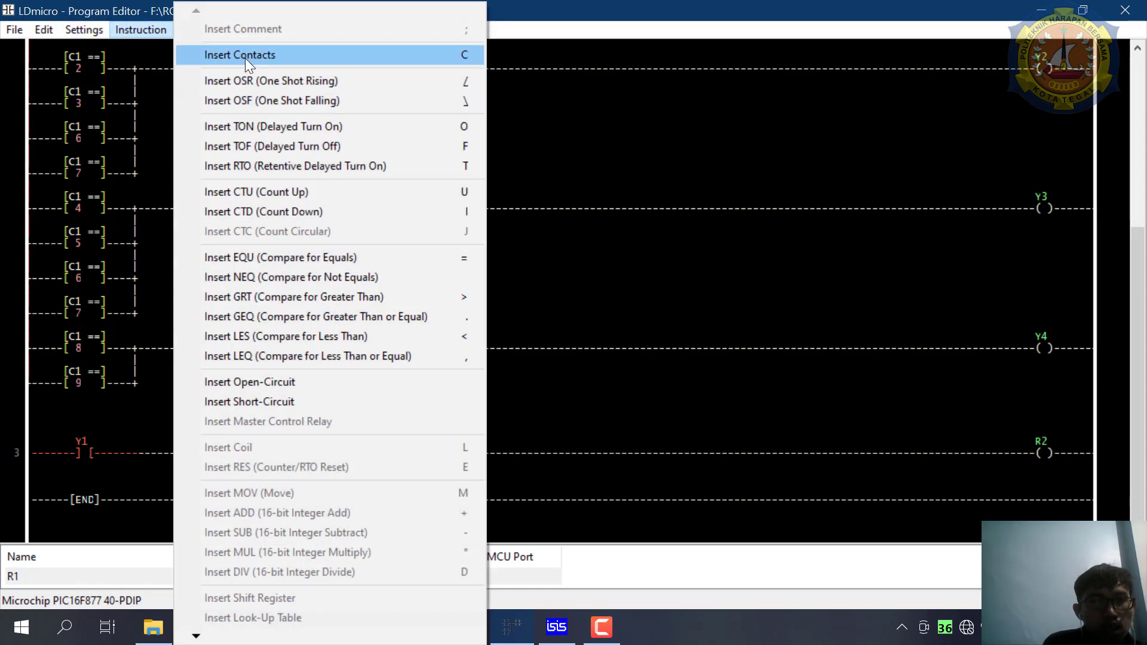
{"action": "left_click", "coordinate": [243, 55]}
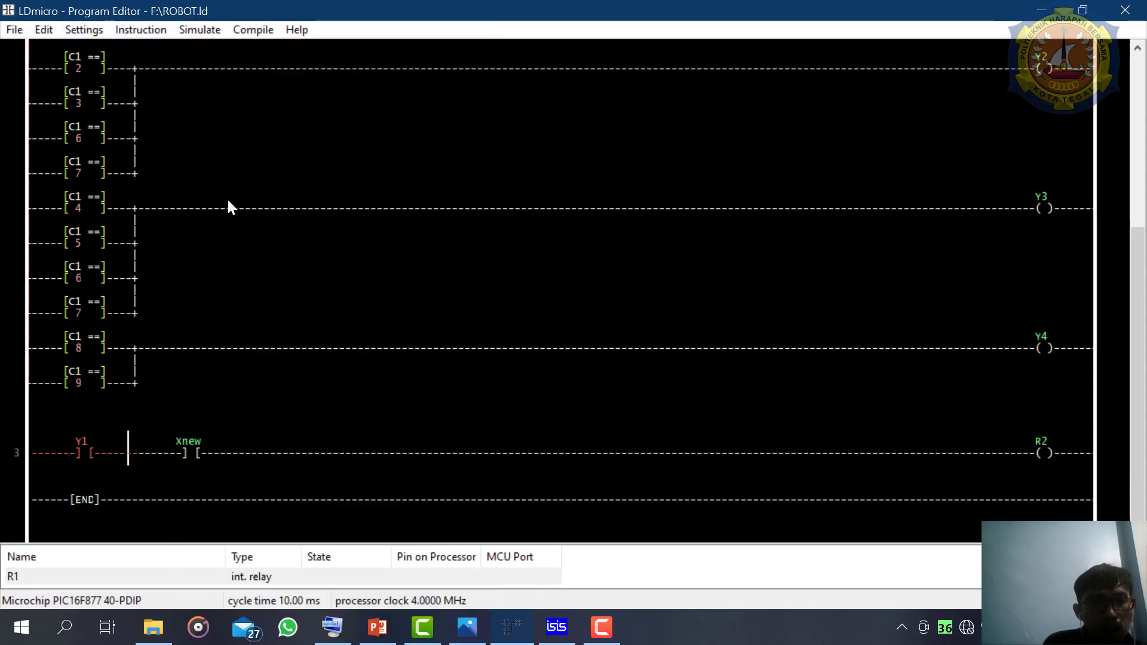
{"action": "double_click", "coordinate": [190, 449]}
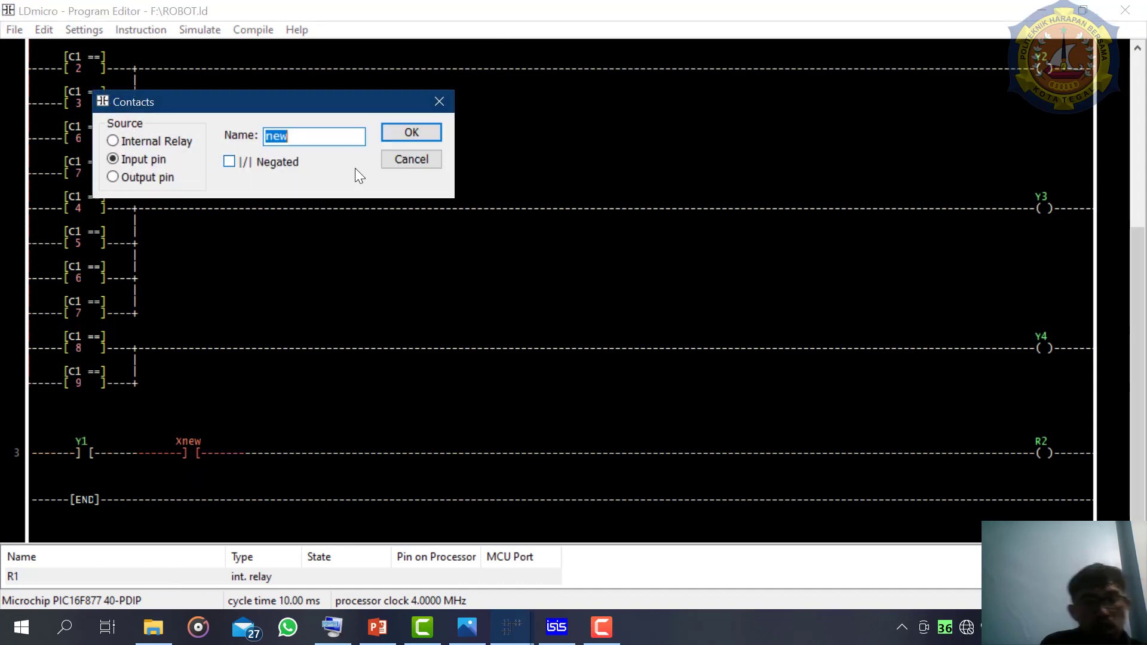
{"action": "type", "text": "3"}
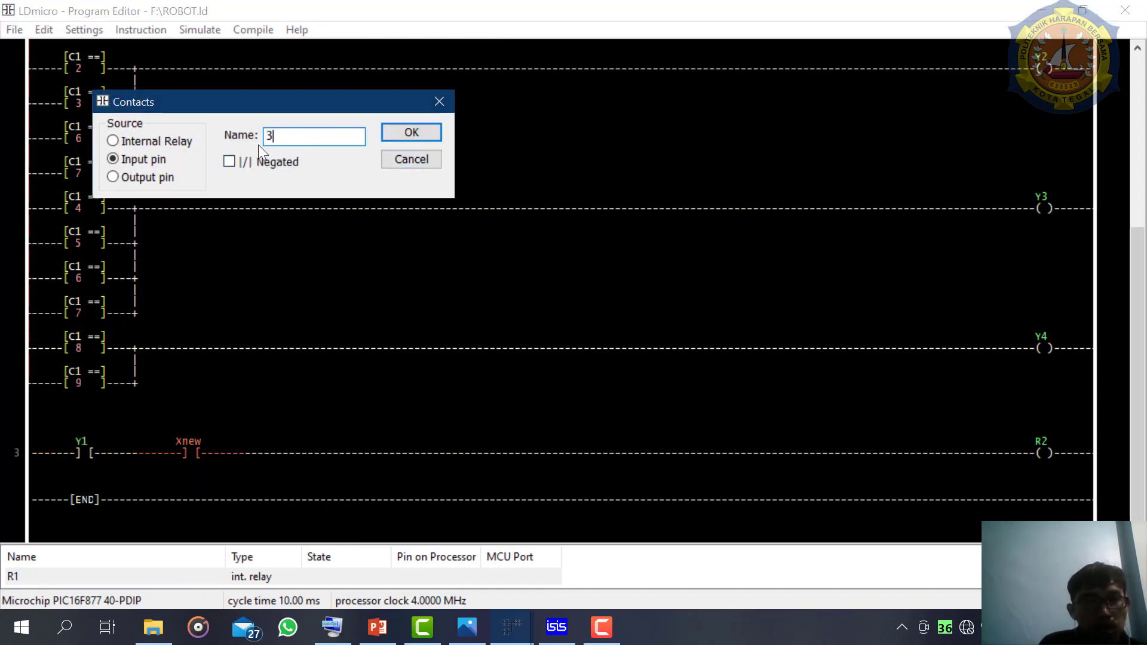
{"action": "left_click", "coordinate": [156, 176]}
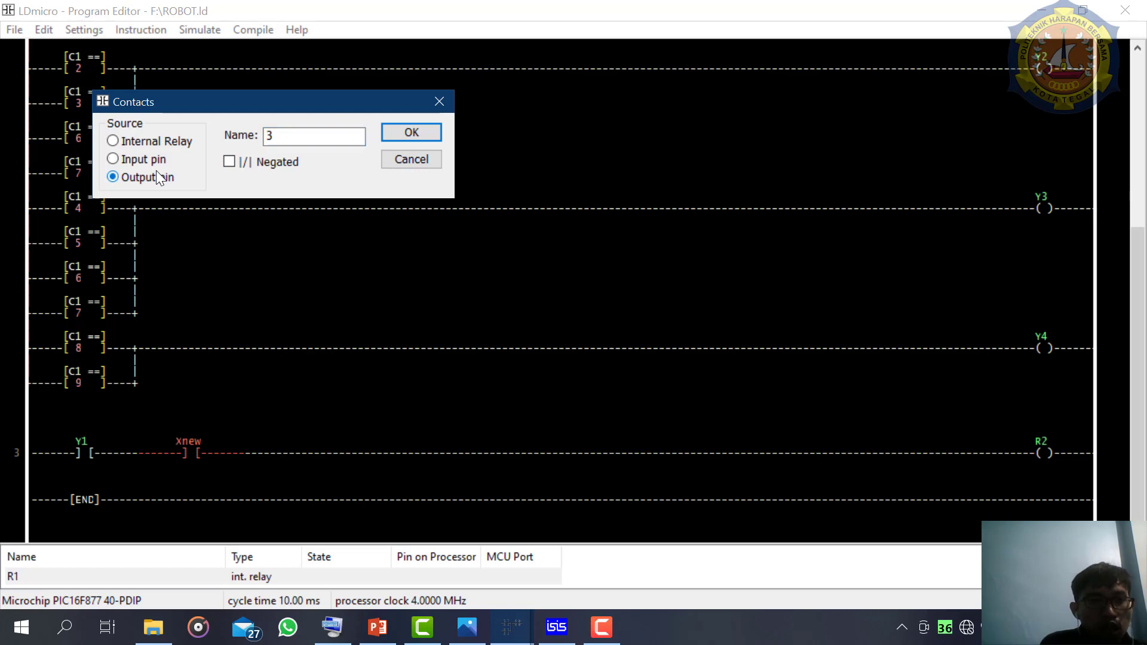
{"action": "left_click", "coordinate": [416, 128]}
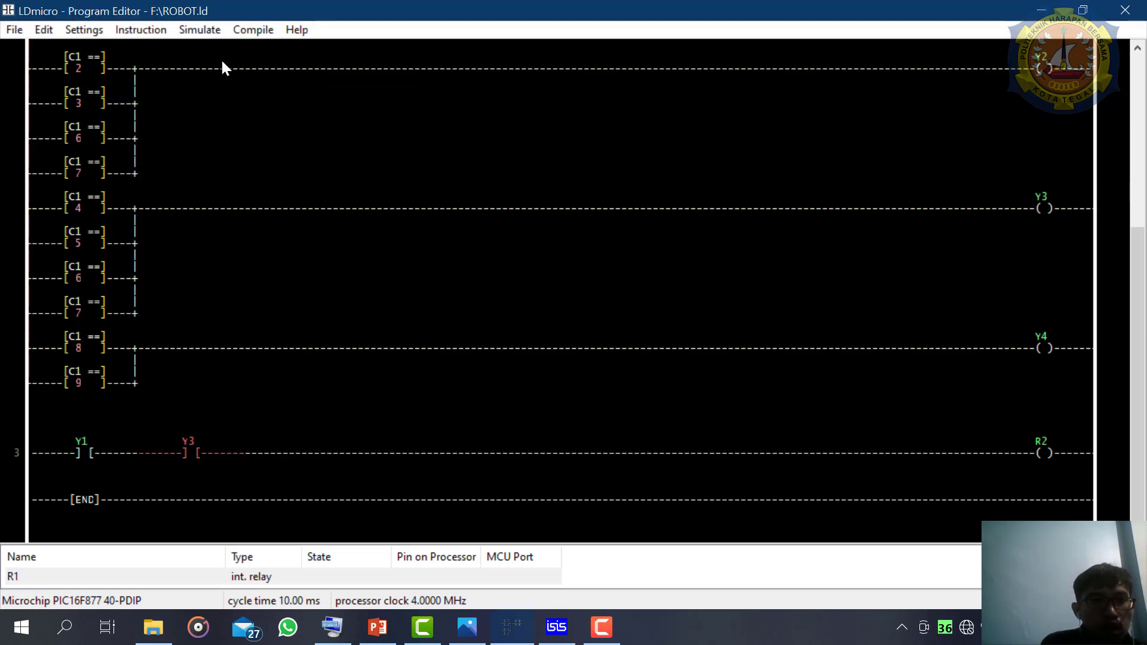
- Compile the ladder program to its hex file and close the compile report
{"action": "left_click", "coordinate": [238, 31]}
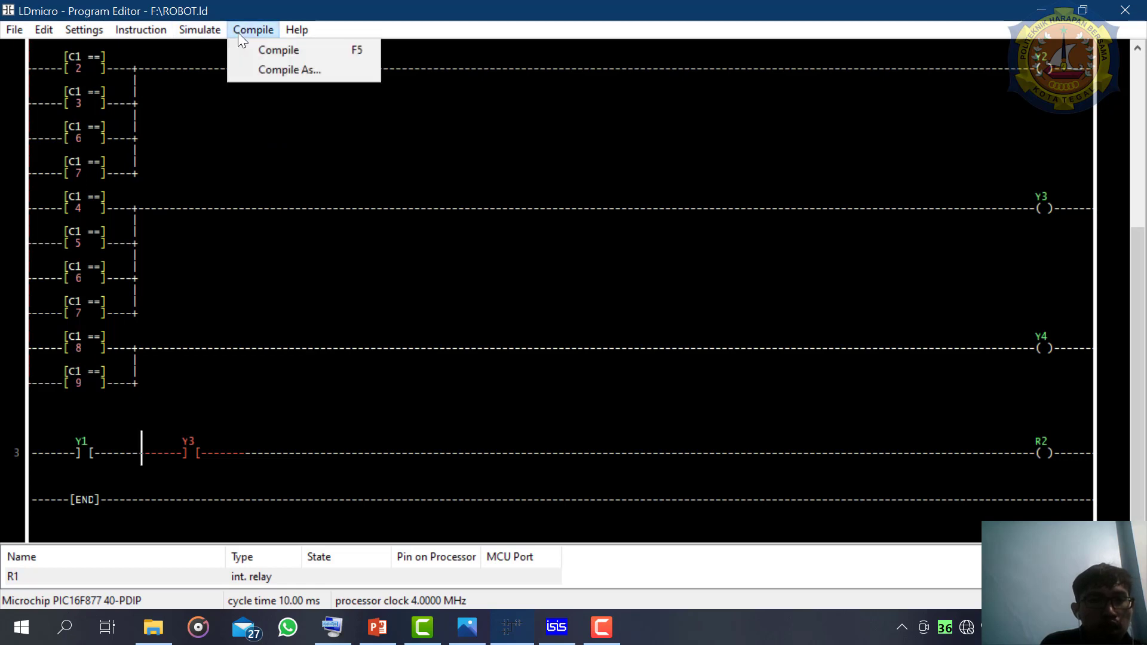
{"action": "left_click", "coordinate": [249, 43]}
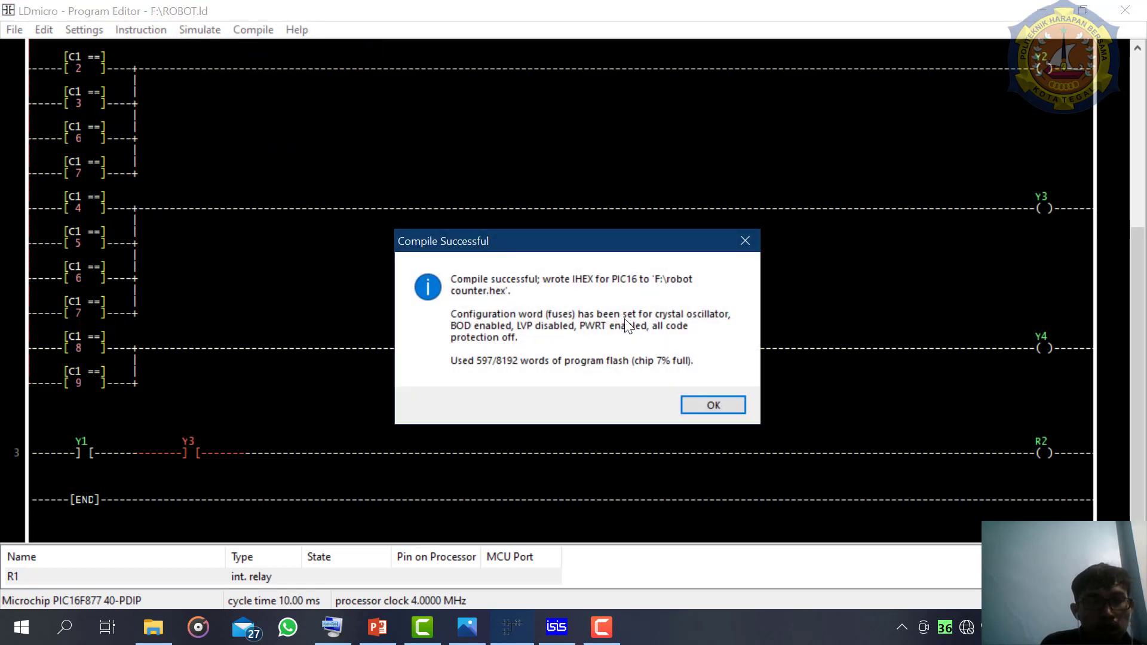
{"action": "left_click", "coordinate": [708, 403]}
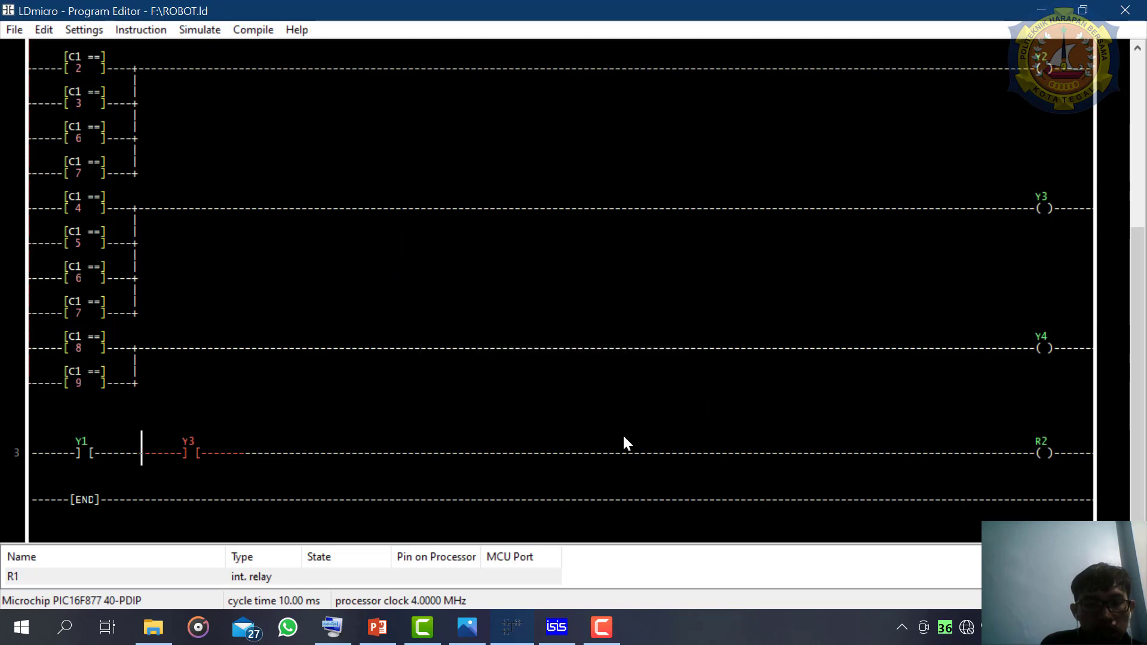
- Switch to ISIS, load F:\robot counter.hex into the PIC16F877A as its program file, and run the simulation
{"action": "left_click", "coordinate": [571, 640]}
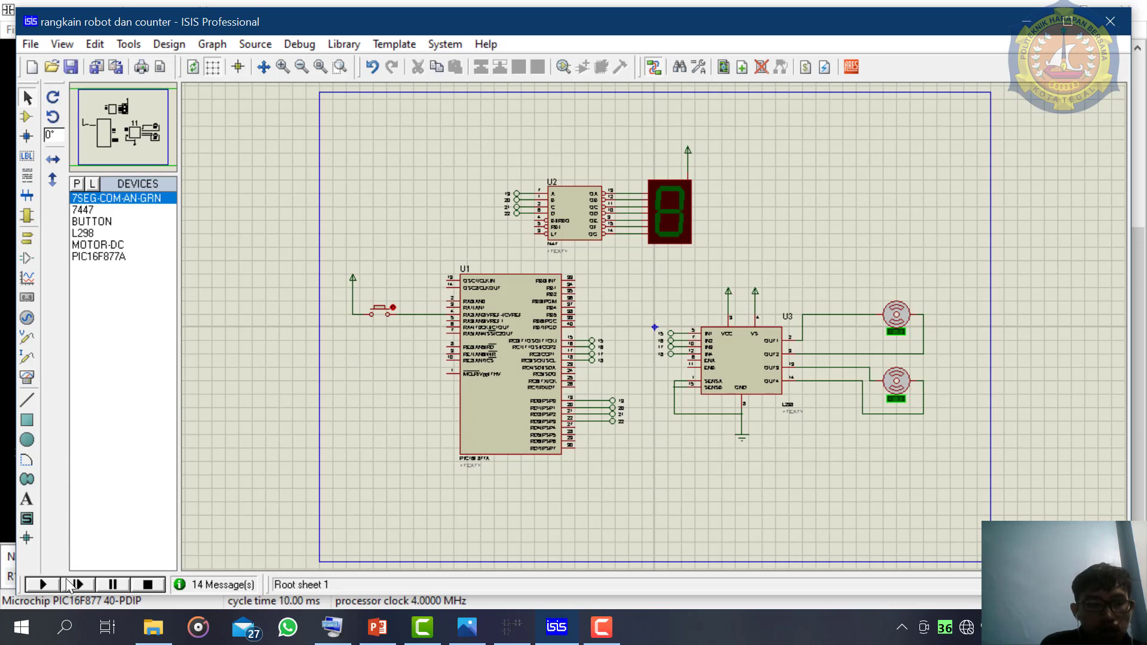
{"action": "left_click", "coordinate": [48, 586]}
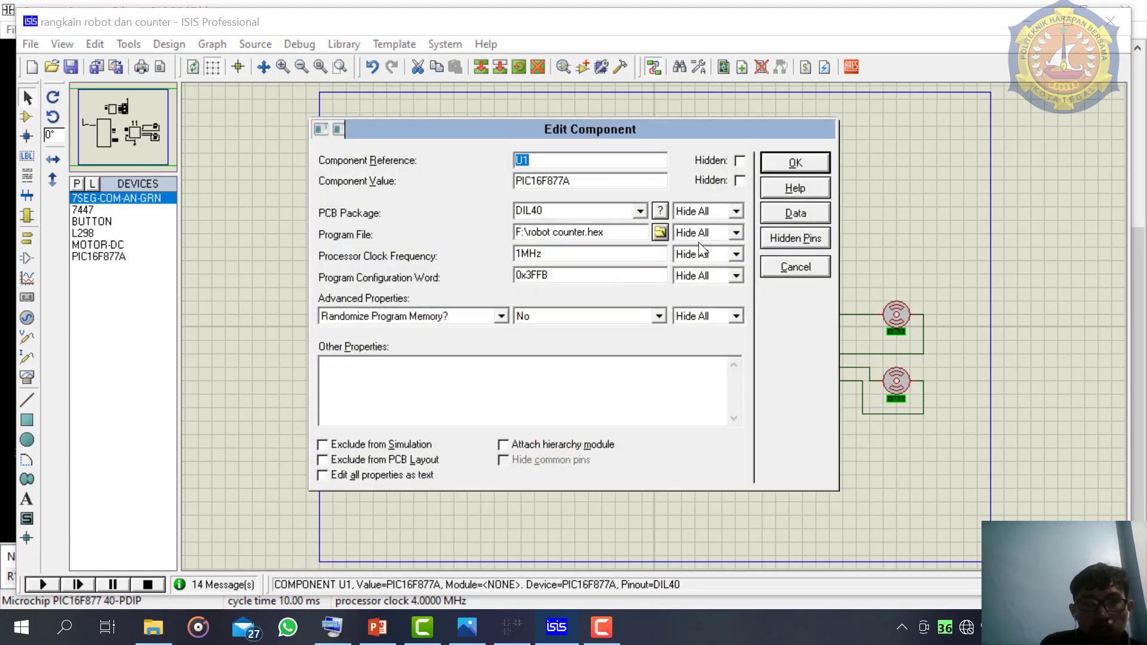
{"action": "left_click", "coordinate": [659, 233]}
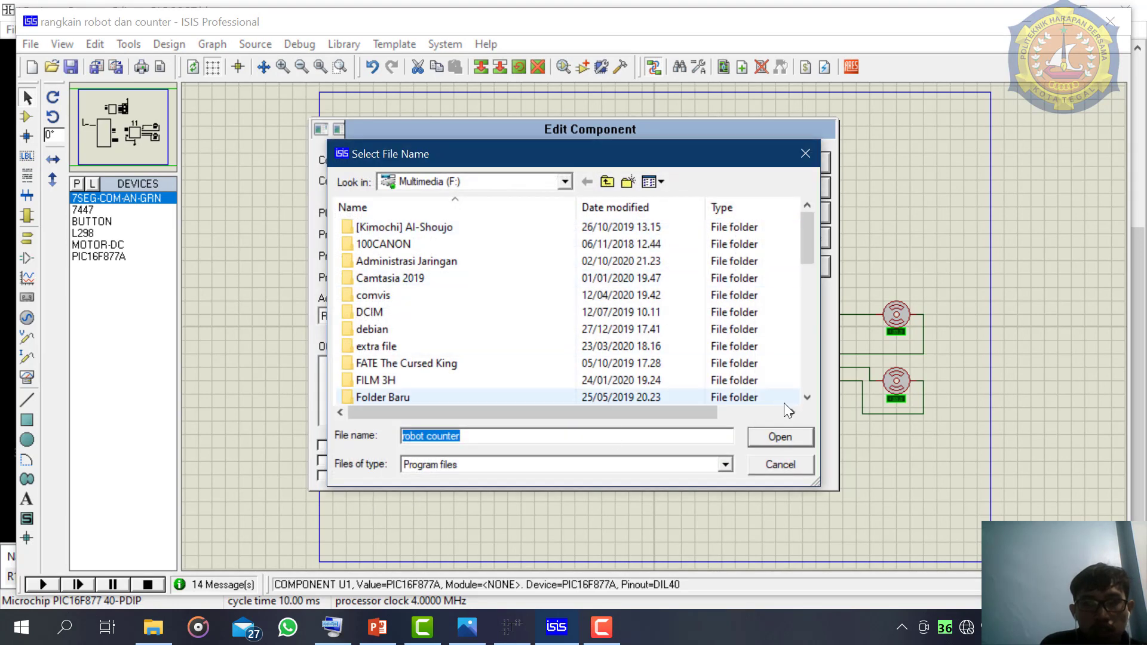
{"action": "left_click", "coordinate": [787, 439]}
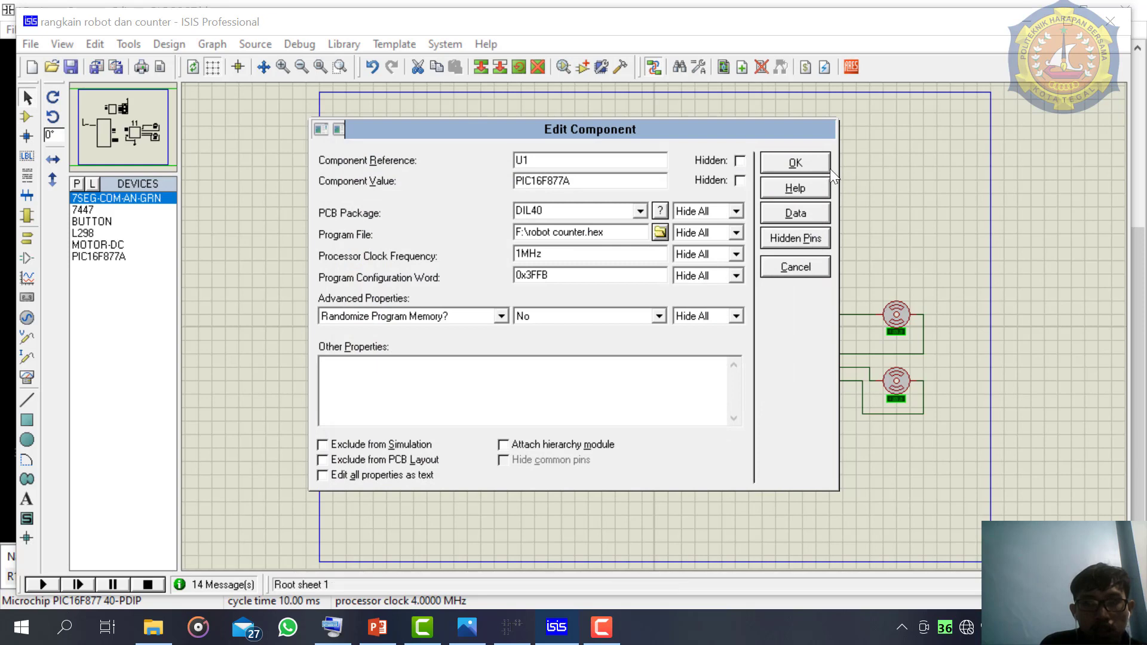
{"action": "left_click", "coordinate": [797, 163]}
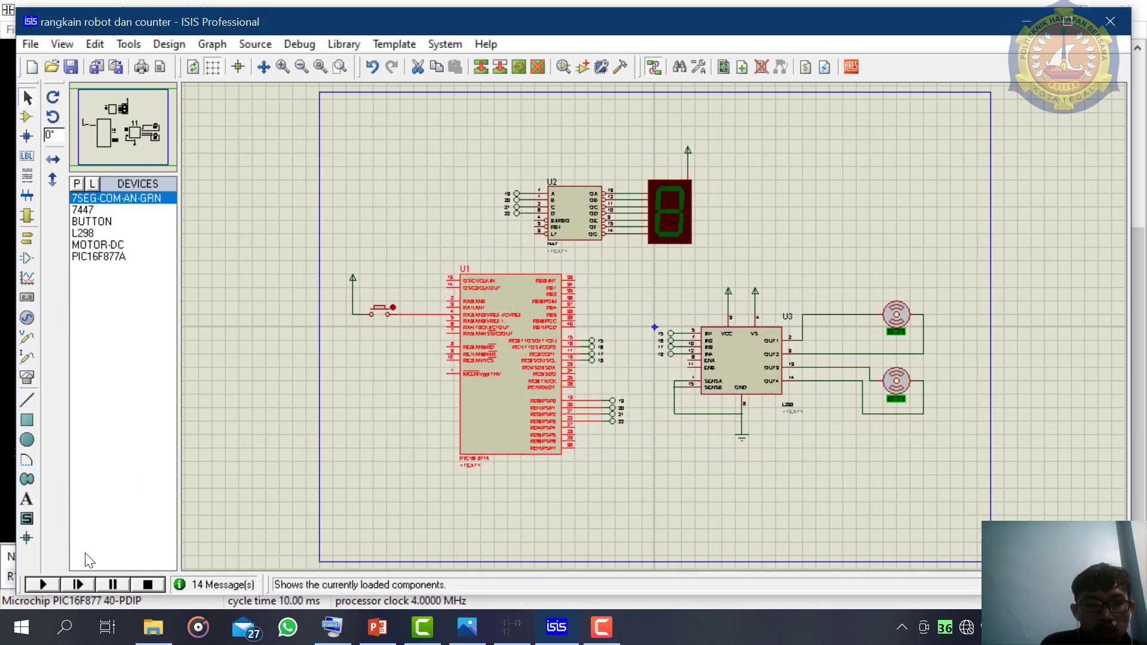
{"action": "left_click", "coordinate": [43, 584]}
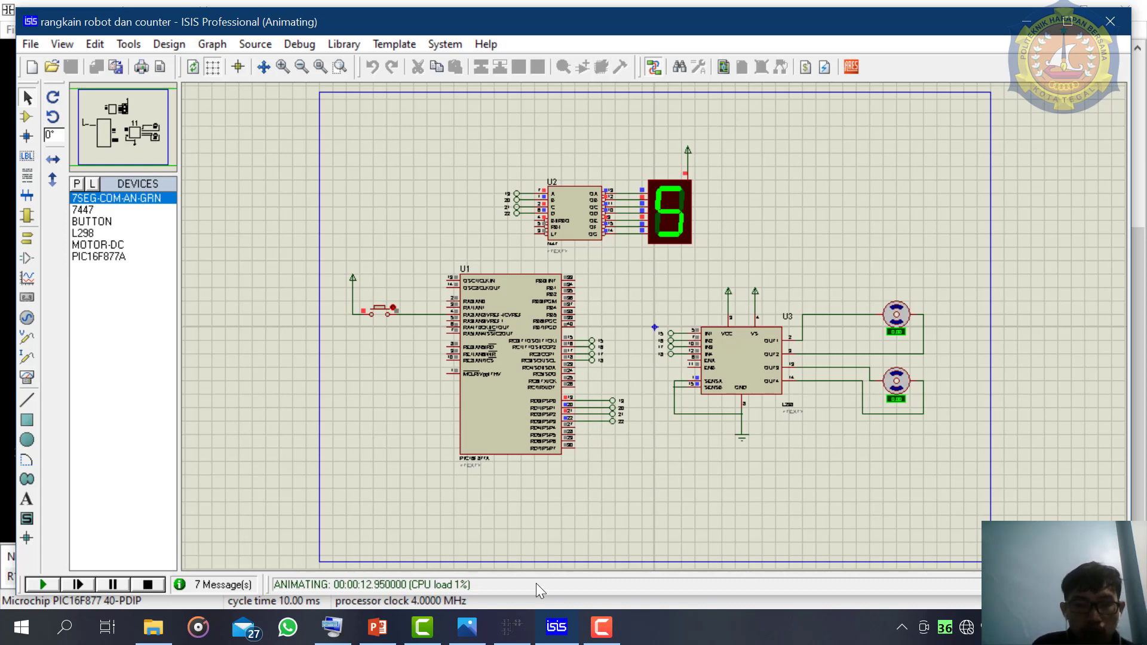
- Return to LDmicro and insert a new rung after the R2 rung
{"action": "left_click", "coordinate": [517, 629]}
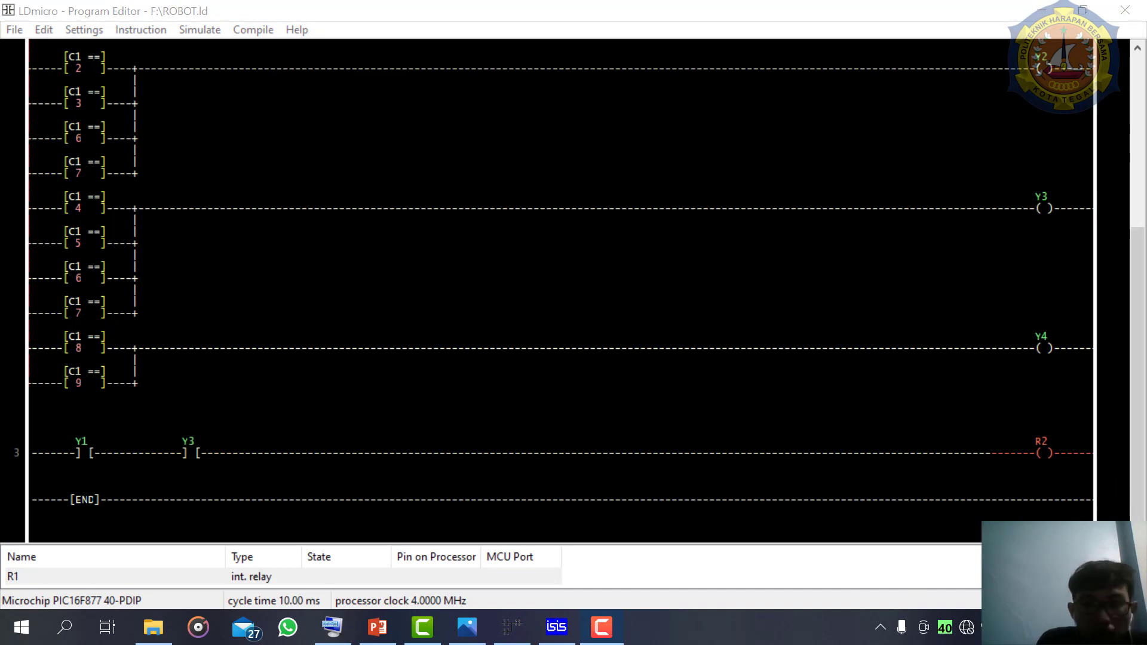
{"action": "left_click", "coordinate": [1048, 458]}
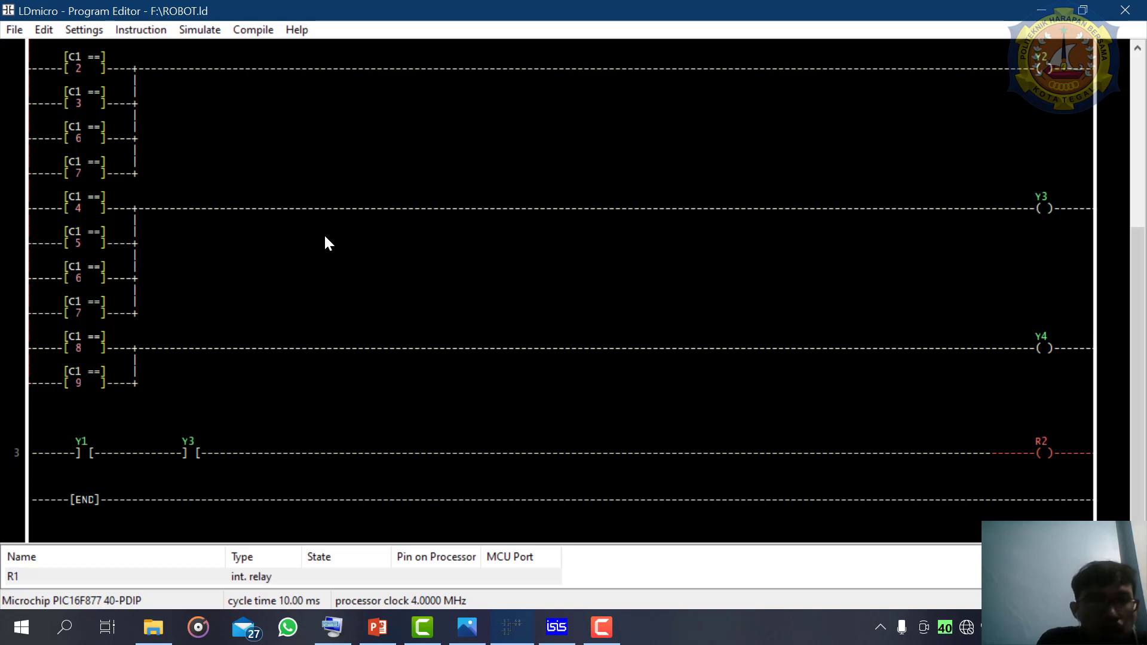
{"action": "left_click", "coordinate": [43, 30]}
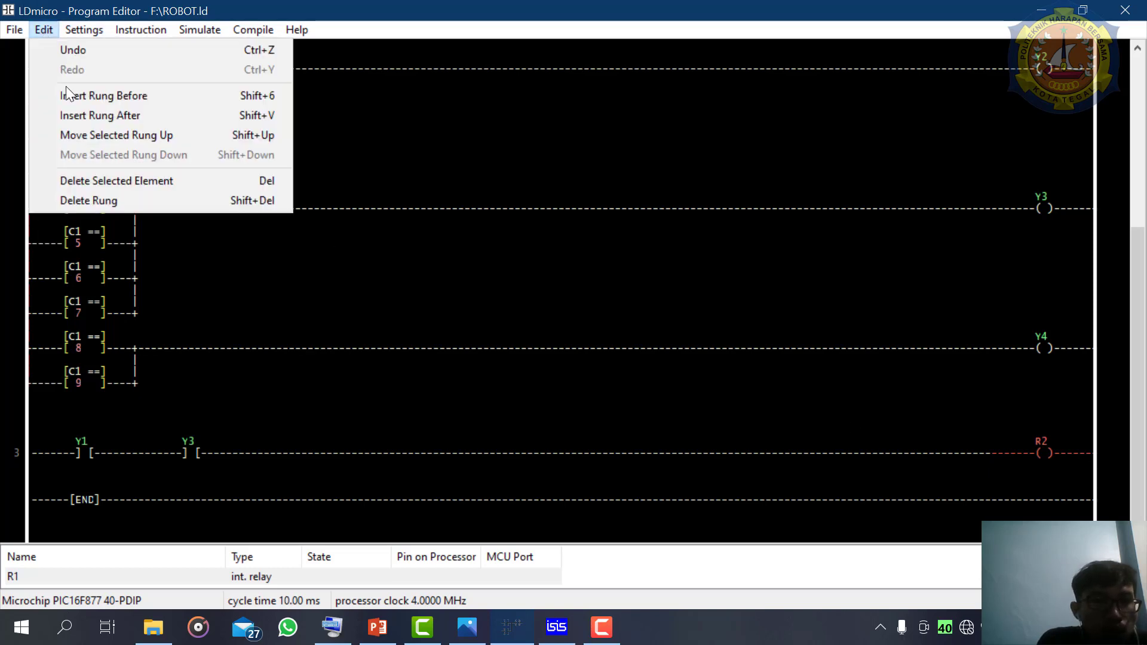
{"action": "left_click", "coordinate": [80, 116]}
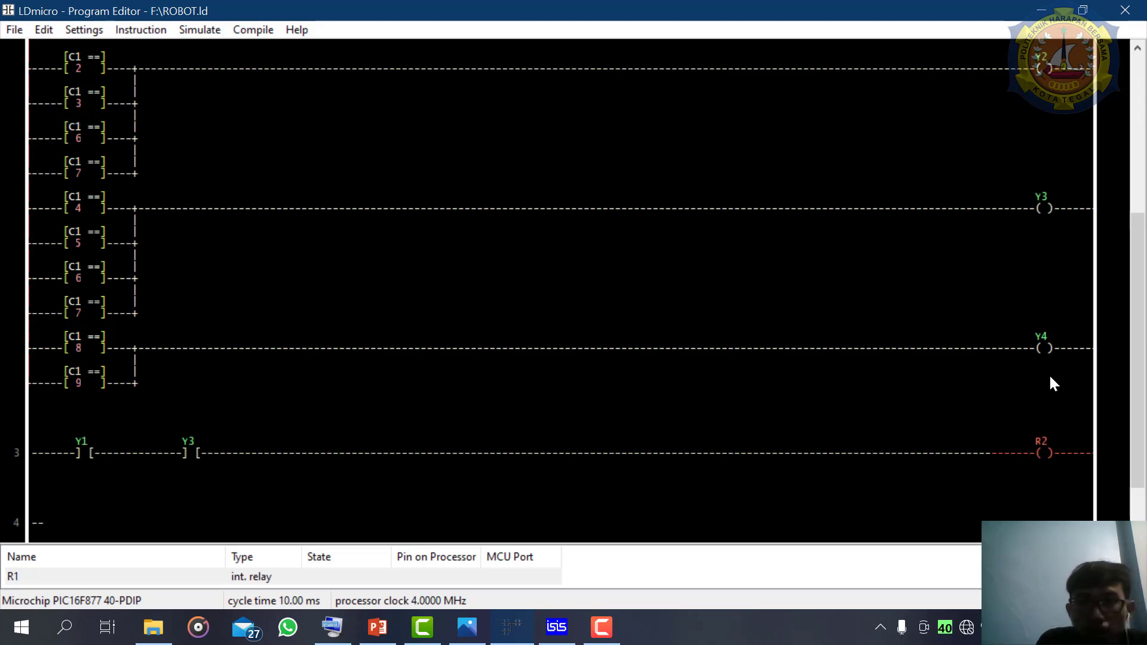
{"action": "scroll", "coordinate": [1128, 327], "scroll_direction": "down", "scroll_amount": 3}
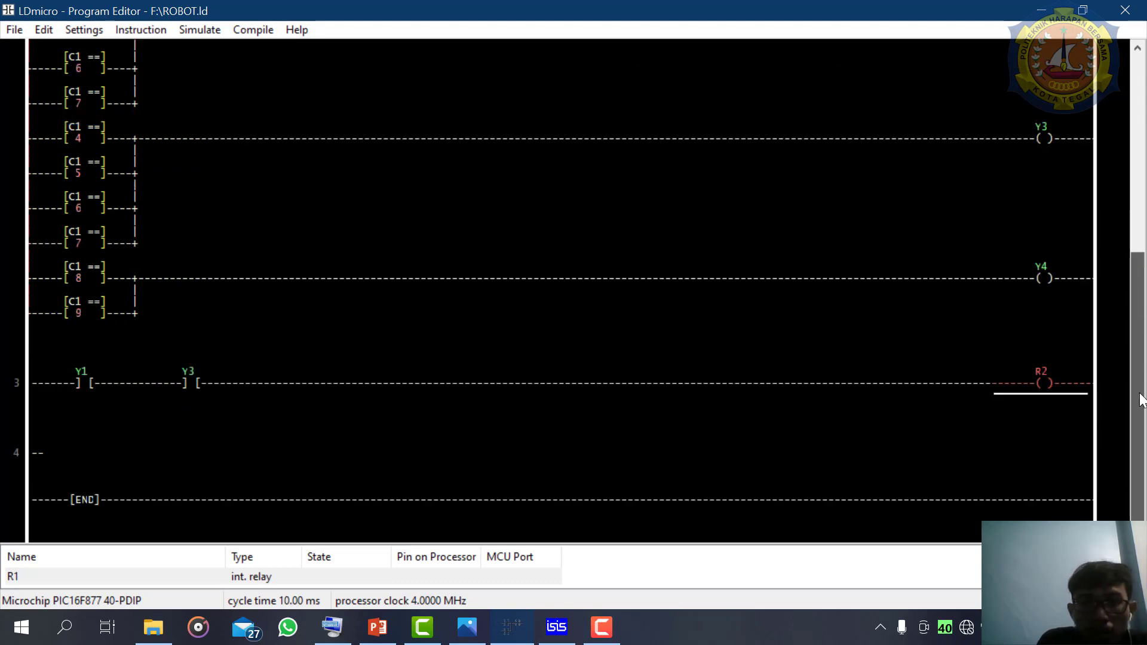
- Insert four parallel output coils on the empty rung 4
{"action": "left_click", "coordinate": [43, 447]}
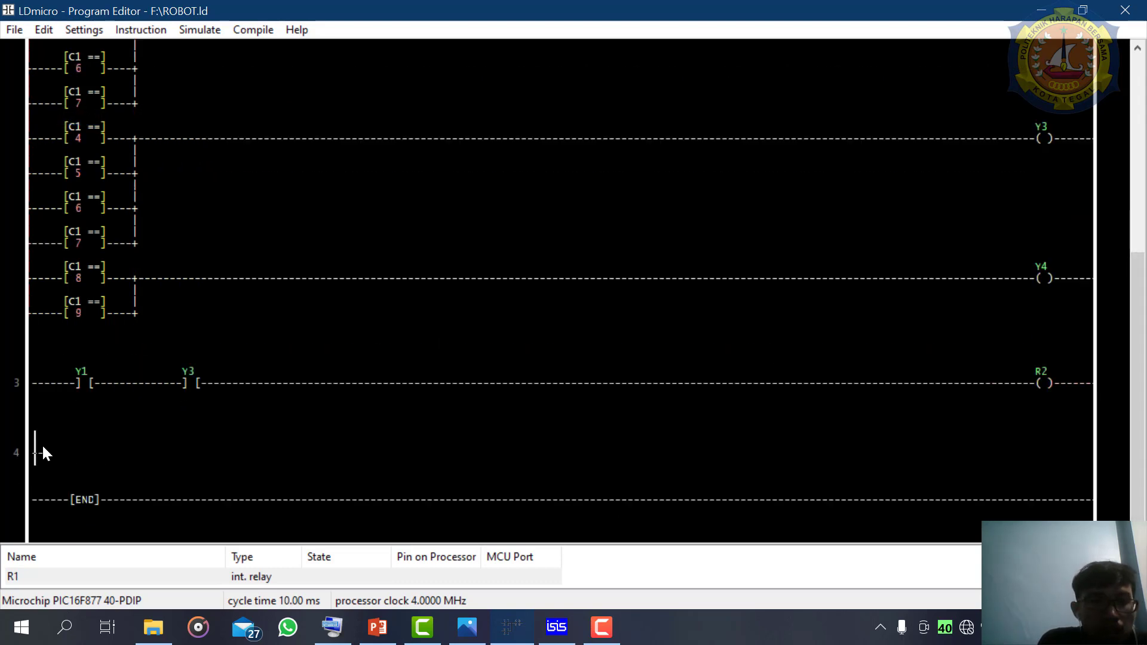
{"action": "left_click", "coordinate": [90, 27]}
{"action": "mouse_move", "coordinate": [149, 31]}
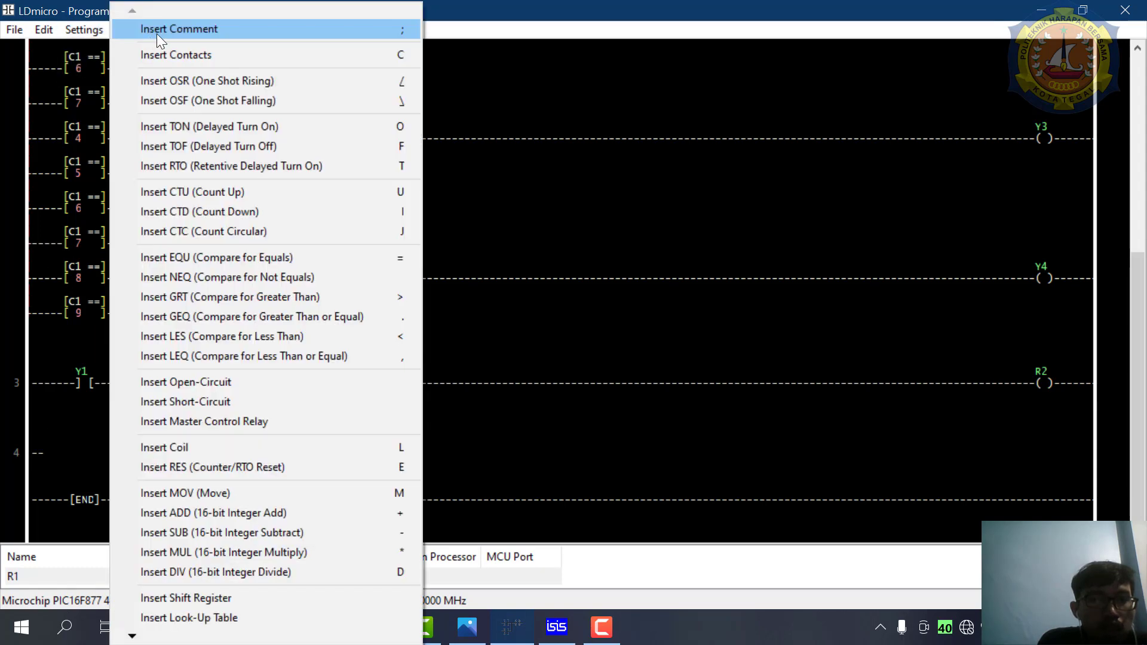
{"action": "left_click", "coordinate": [156, 445]}
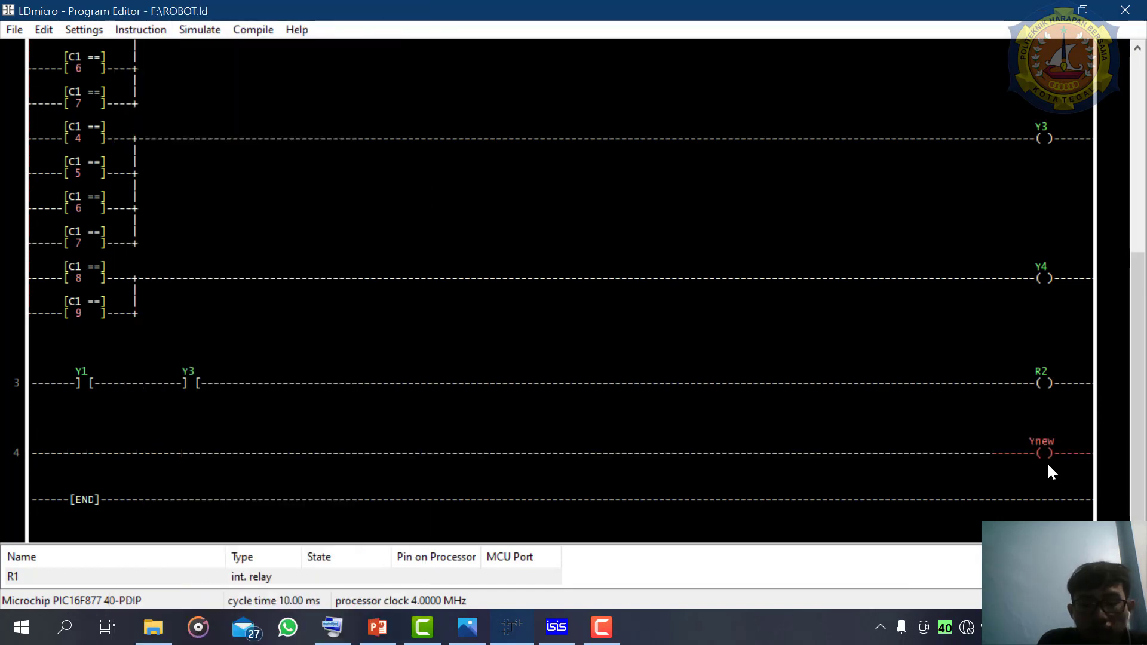
{"action": "key", "text": "l"}
{"action": "key", "text": "l"}
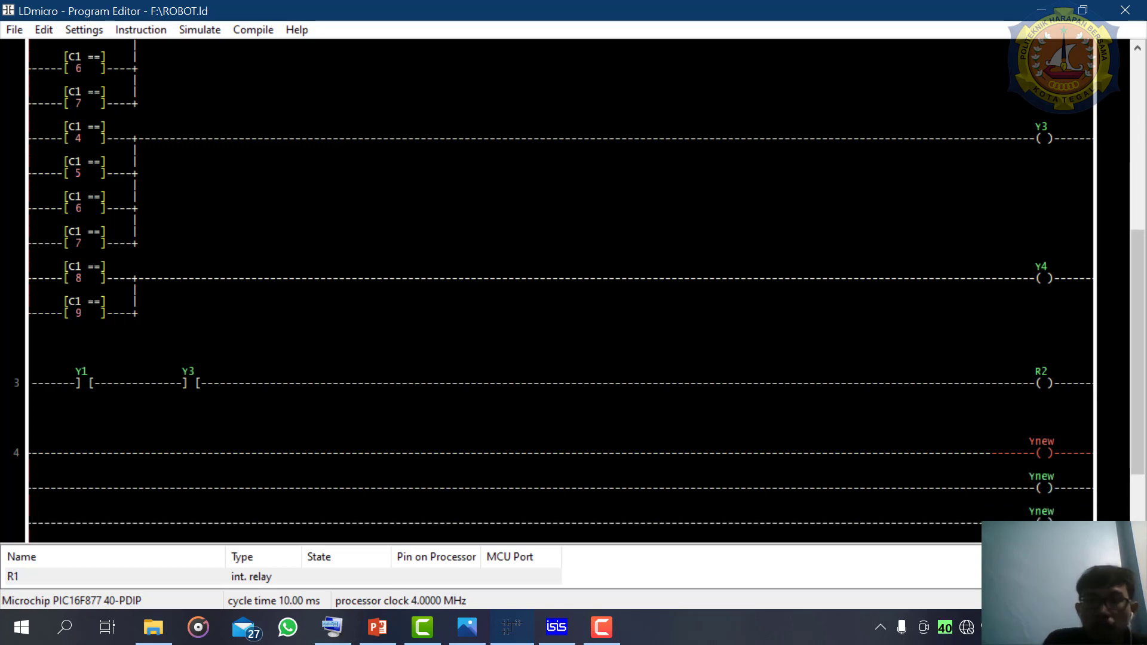
{"action": "left_click_drag", "start_coordinate": [1136, 290], "coordinate": [1141, 324]}
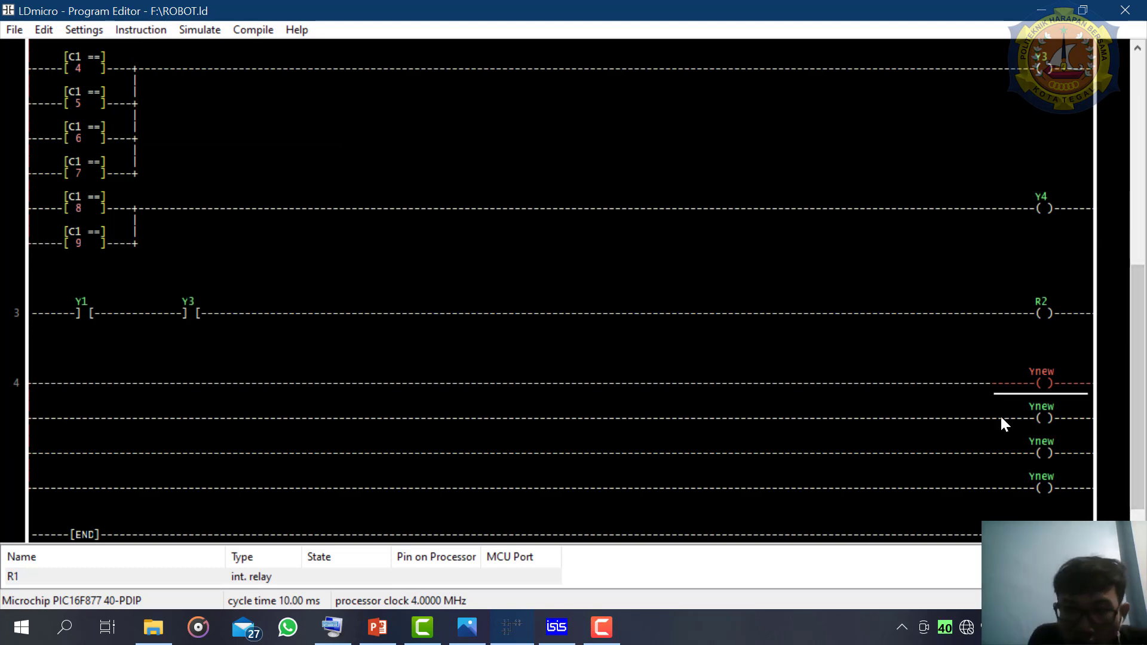
- Name the first two coils on rung 4 as 5 and 6, keeping them as normal MCU pin coils
{"action": "double_click", "coordinate": [1033, 384]}
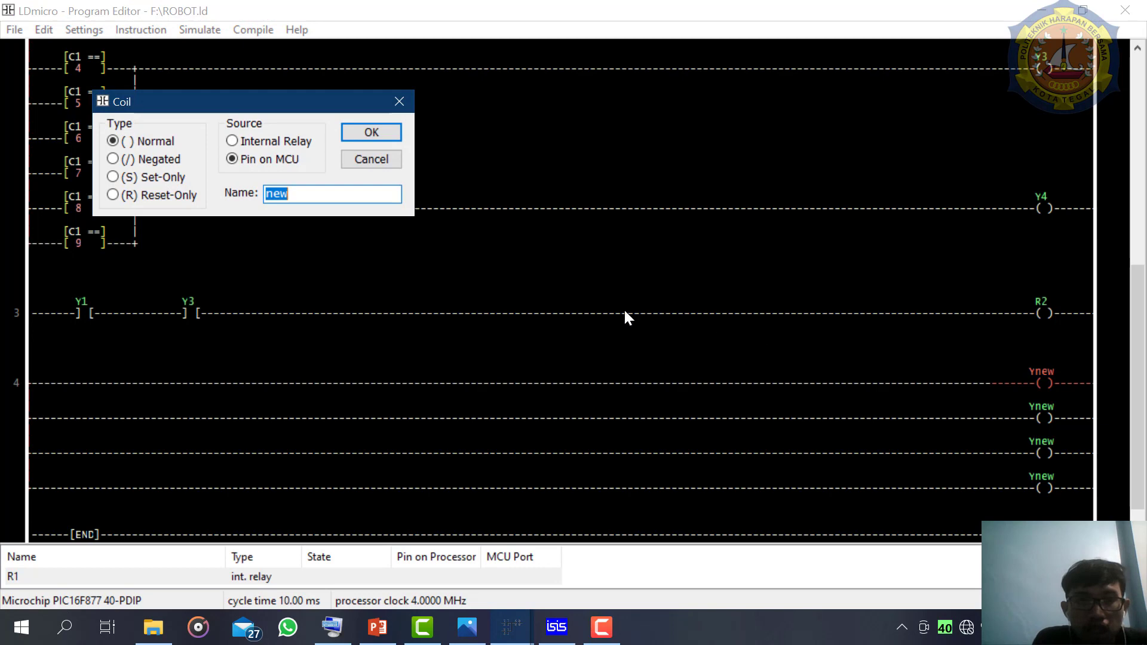
{"action": "type", "text": "5"}
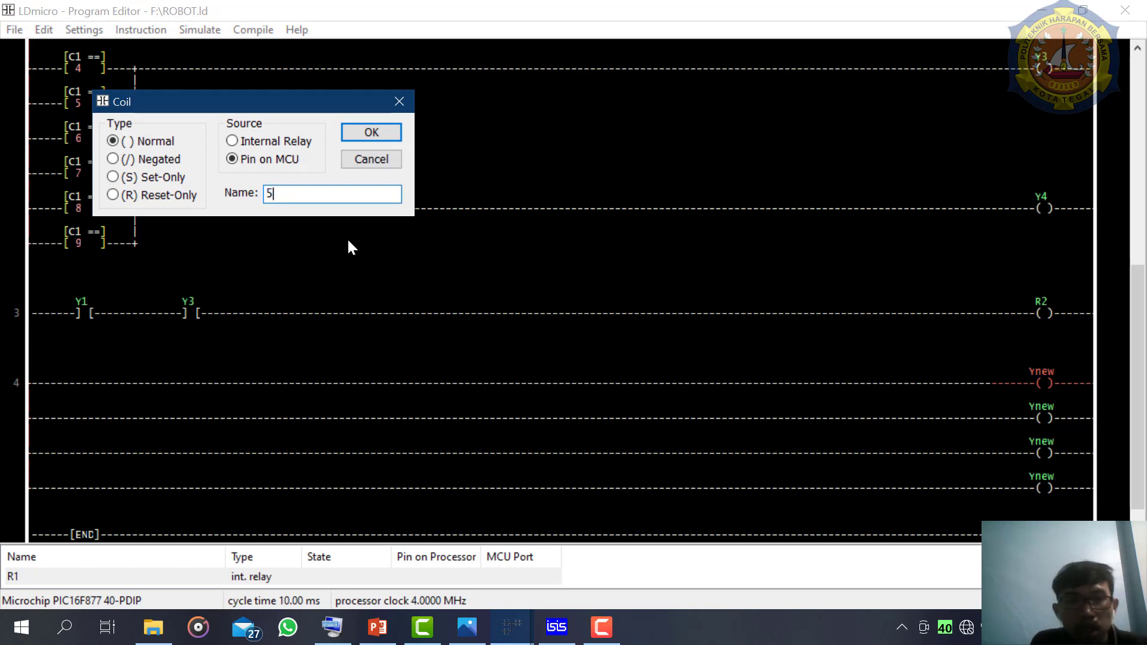
{"action": "left_click", "coordinate": [368, 138]}
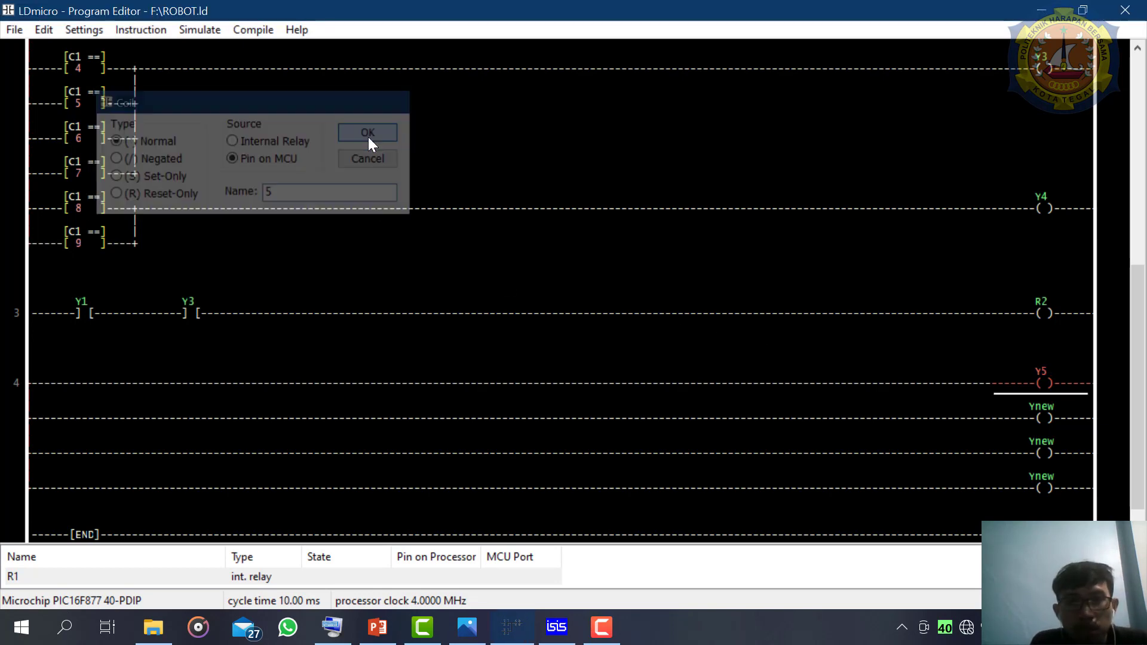
{"action": "double_click", "coordinate": [1045, 412]}
{"action": "type", "text": "6"}
{"action": "key", "text": "Return"}
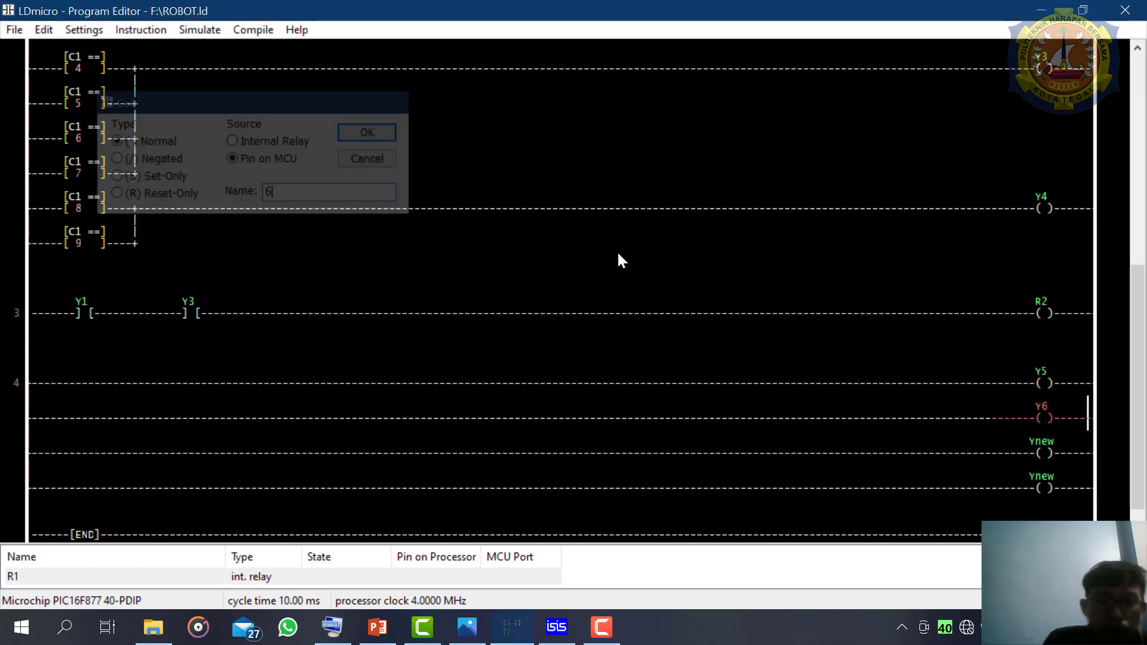
- Name the remaining two coils on rung 4 as 7 and 8, keeping MCU pins as their source
{"action": "double_click", "coordinate": [1047, 449]}
{"action": "type", "text": "7"}
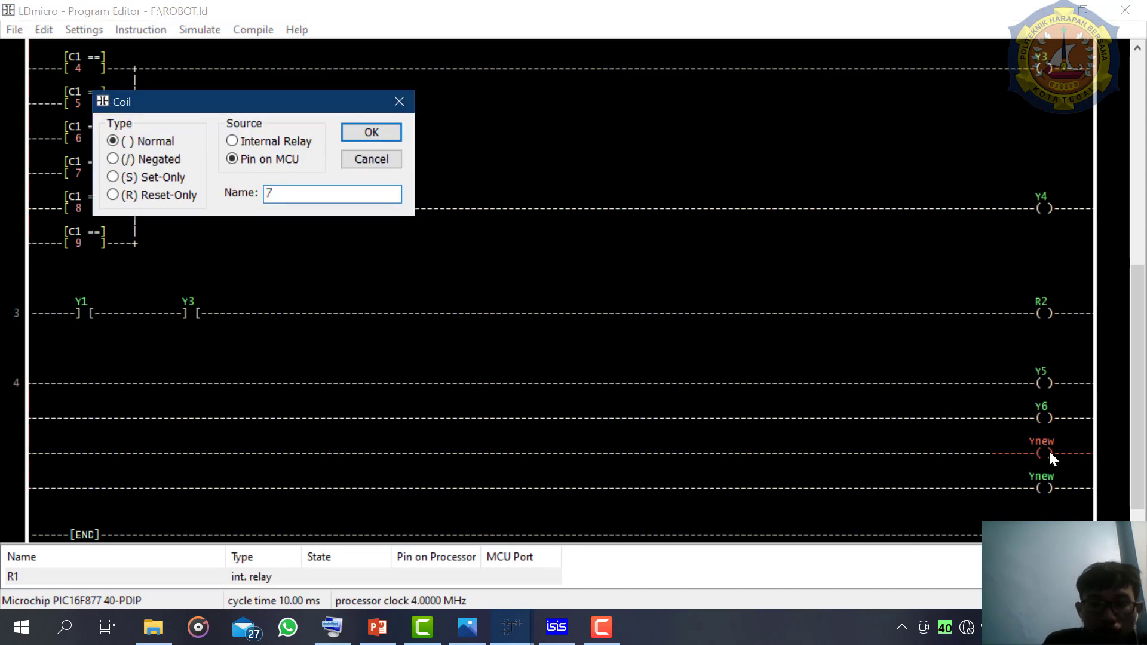
{"action": "key", "text": "Return"}
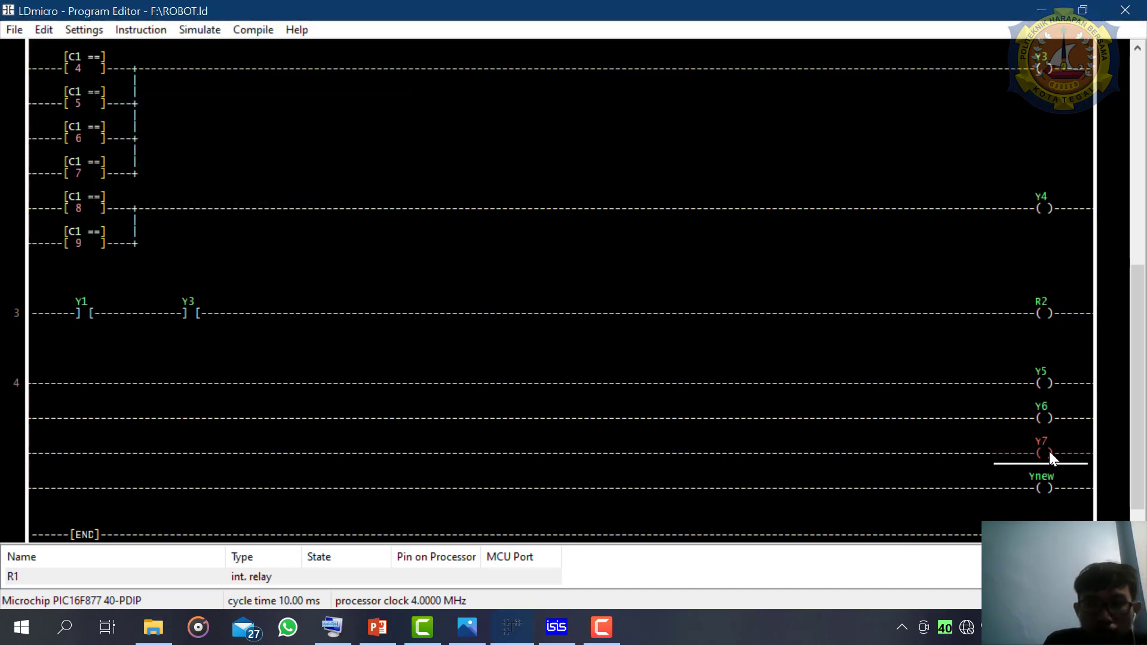
{"action": "left_click", "coordinate": [1046, 487]}
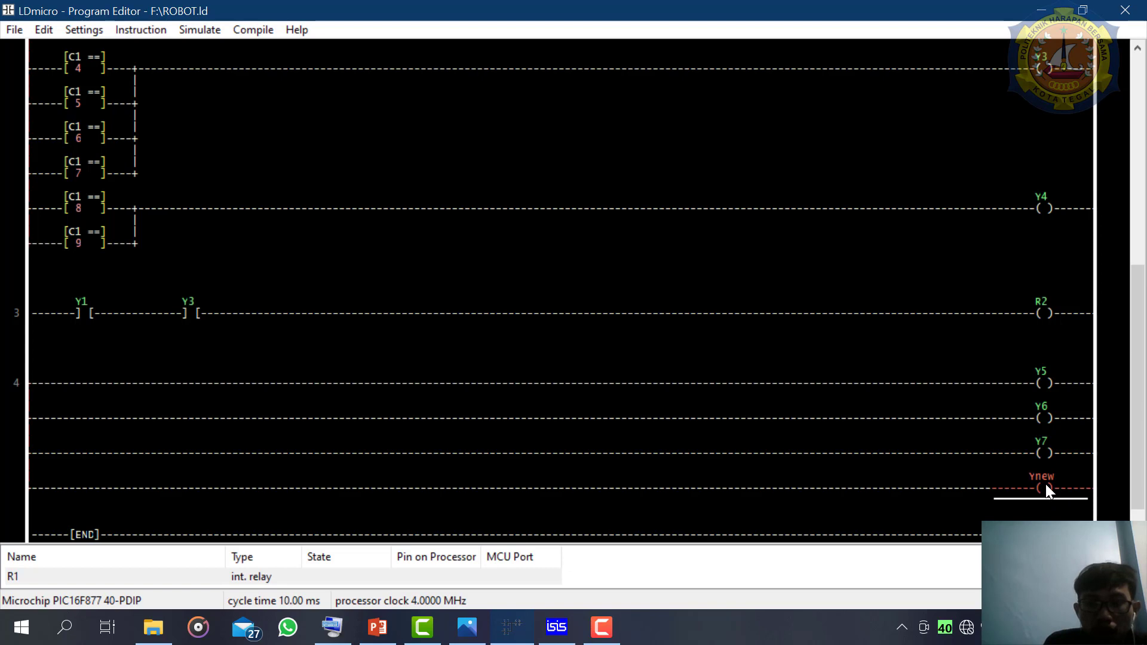
{"action": "double_click", "coordinate": [1046, 485]}
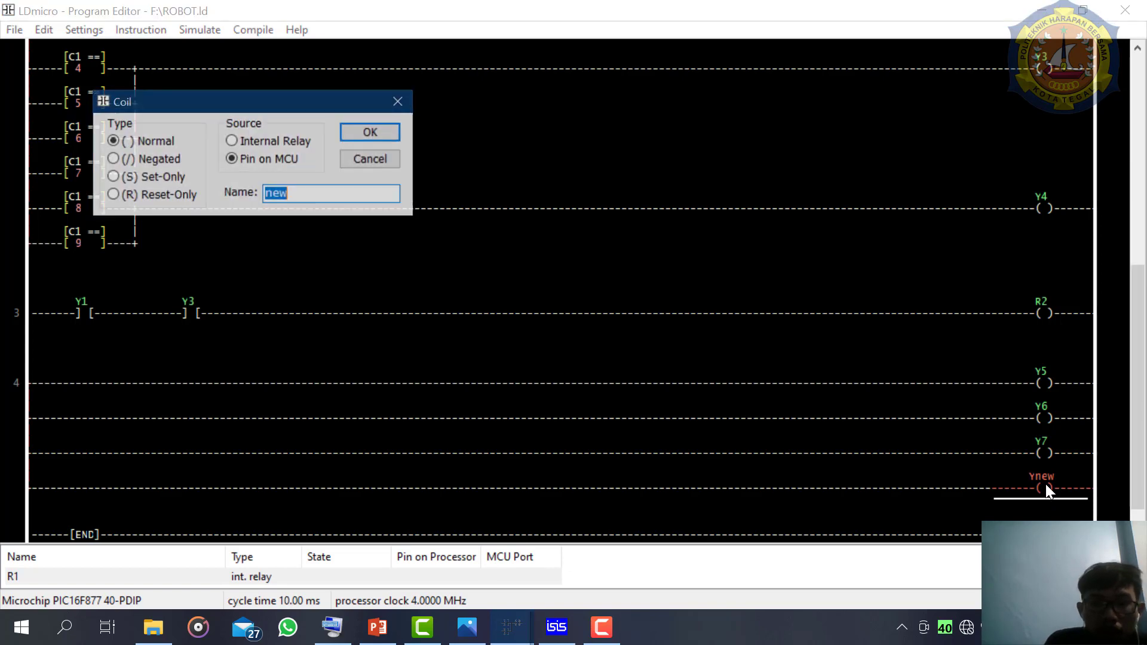
{"action": "type", "text": "8"}
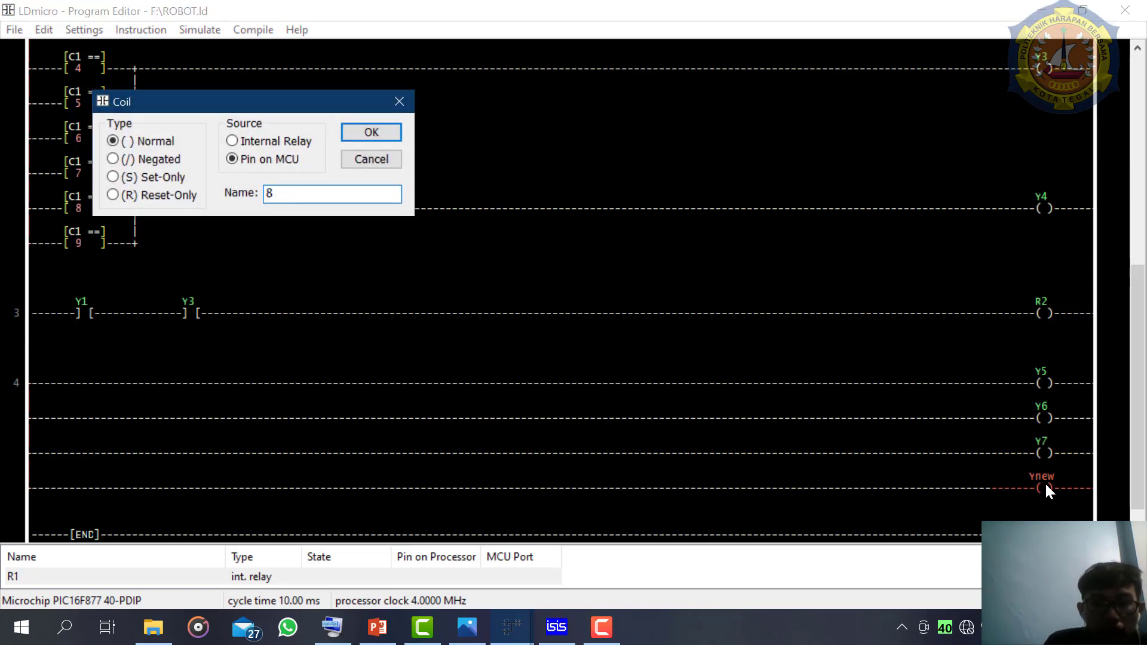
{"action": "key", "text": "Return"}
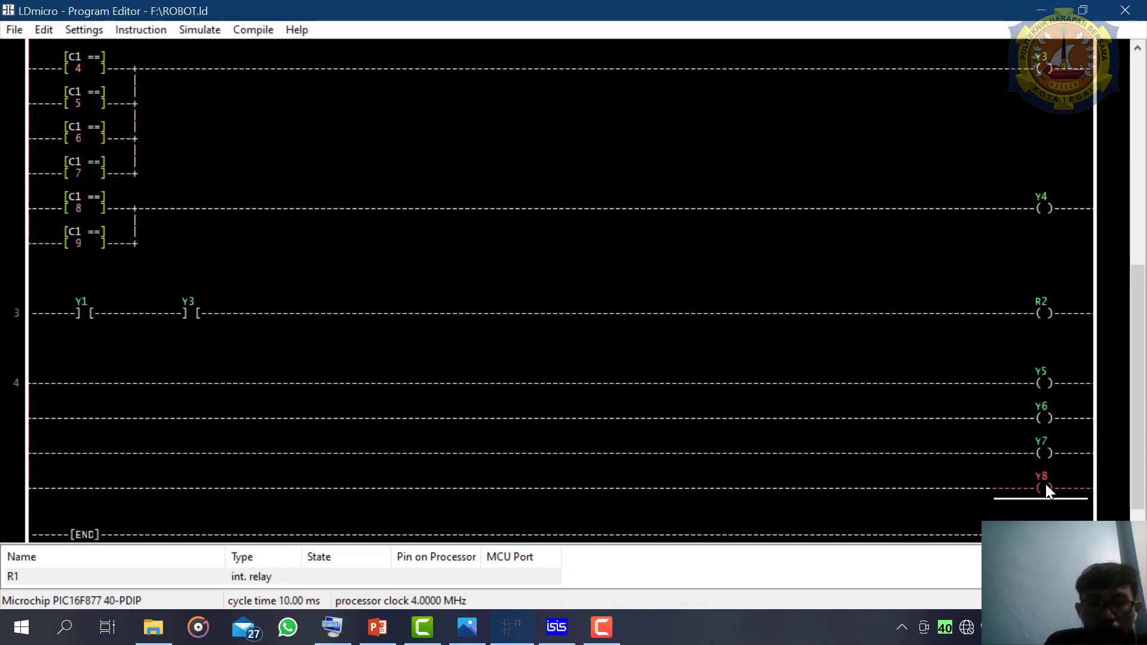
- Check the running motor circuit in ISIS, return to LDmicro and insert a contact before coil Y5 on rung 4
{"action": "left_click", "coordinate": [1029, 387]}
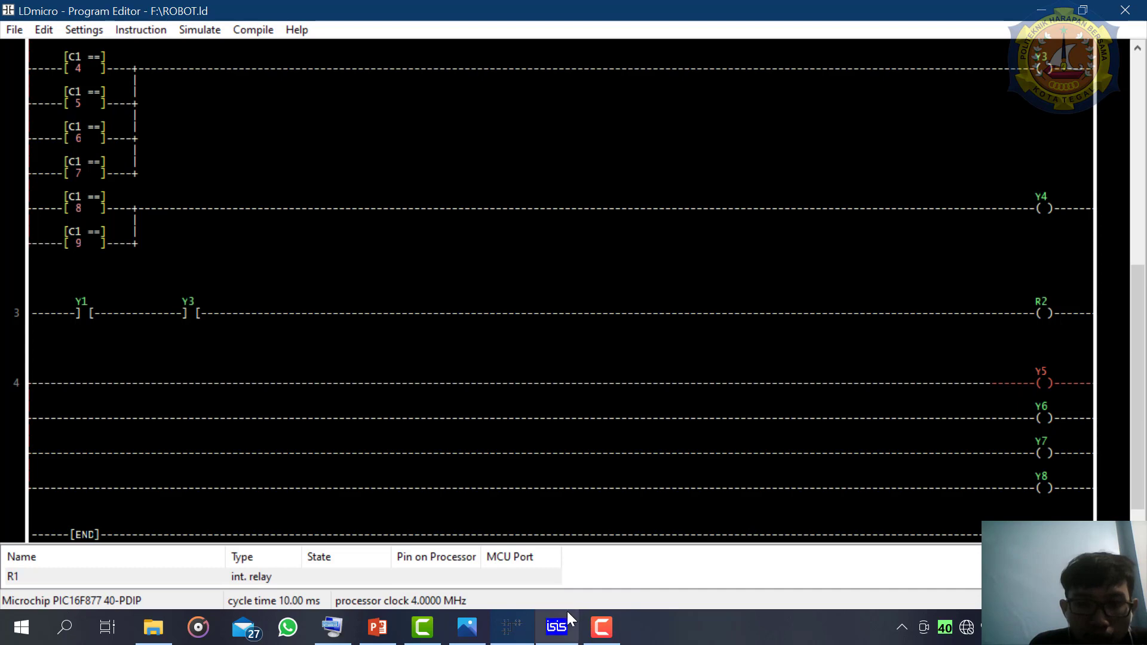
{"action": "mouse_move", "coordinate": [570, 619]}
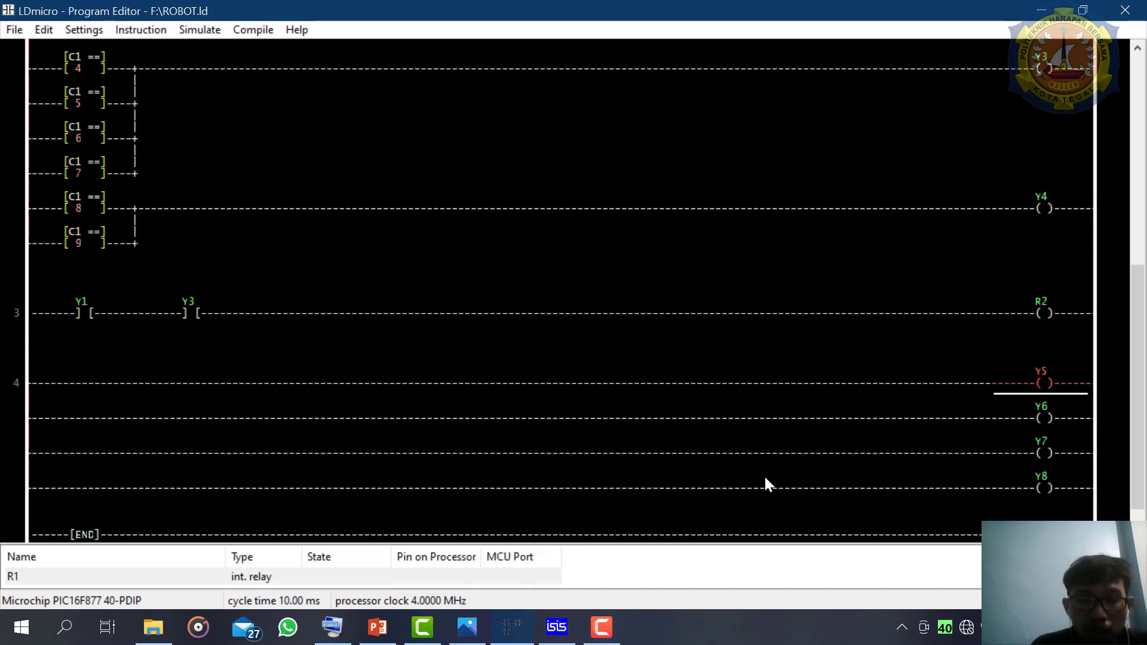
{"action": "left_click", "coordinate": [560, 625]}
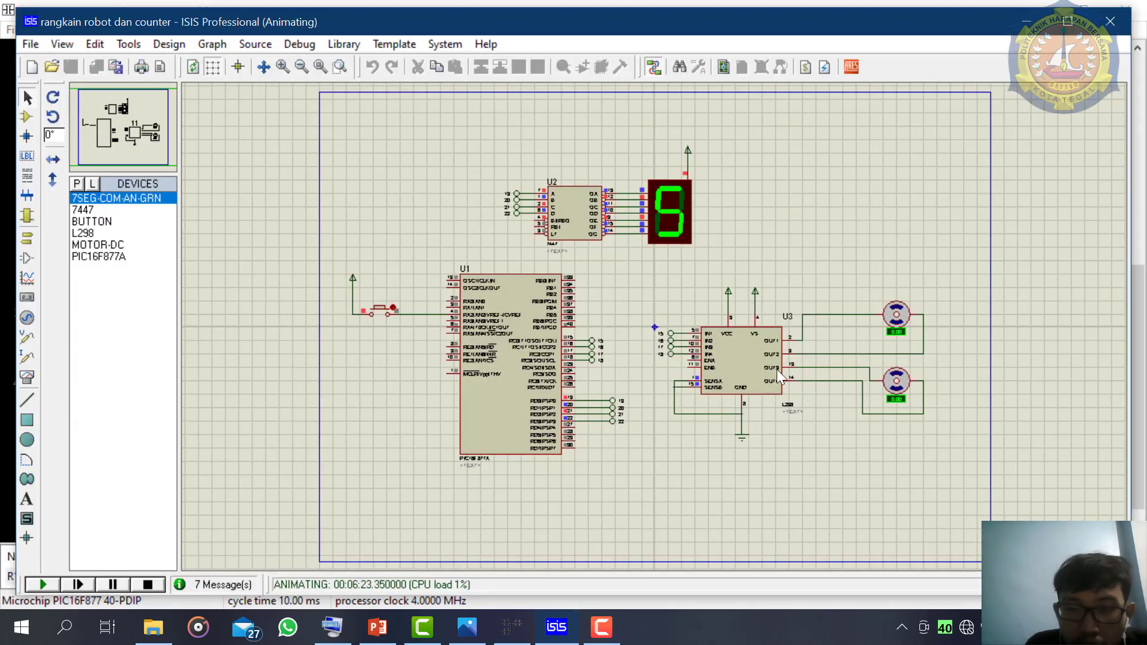
{"action": "left_click", "coordinate": [593, 636]}
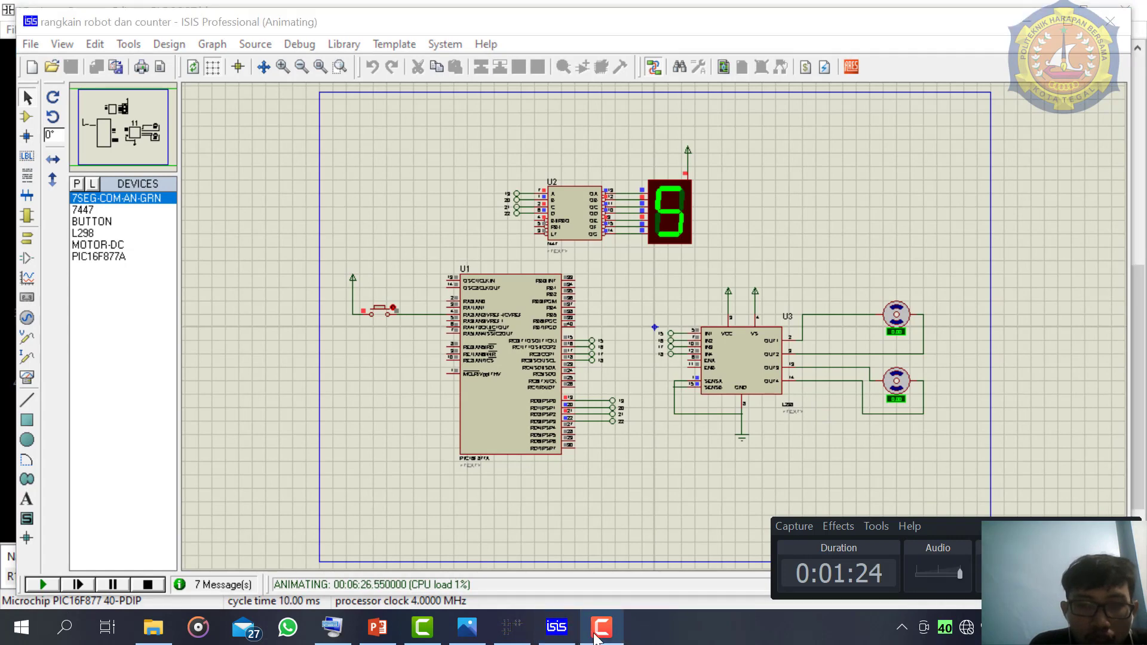
{"action": "left_click", "coordinate": [596, 633]}
{"action": "left_click", "coordinate": [515, 635]}
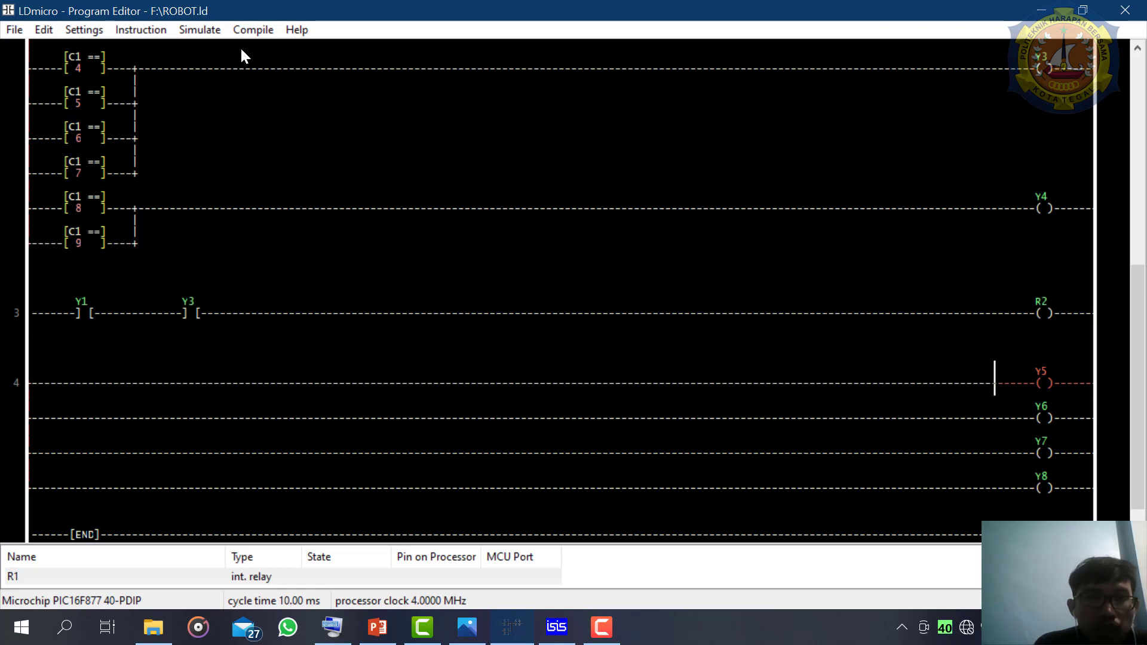
{"action": "left_click", "coordinate": [152, 27]}
{"action": "left_click", "coordinate": [202, 63]}
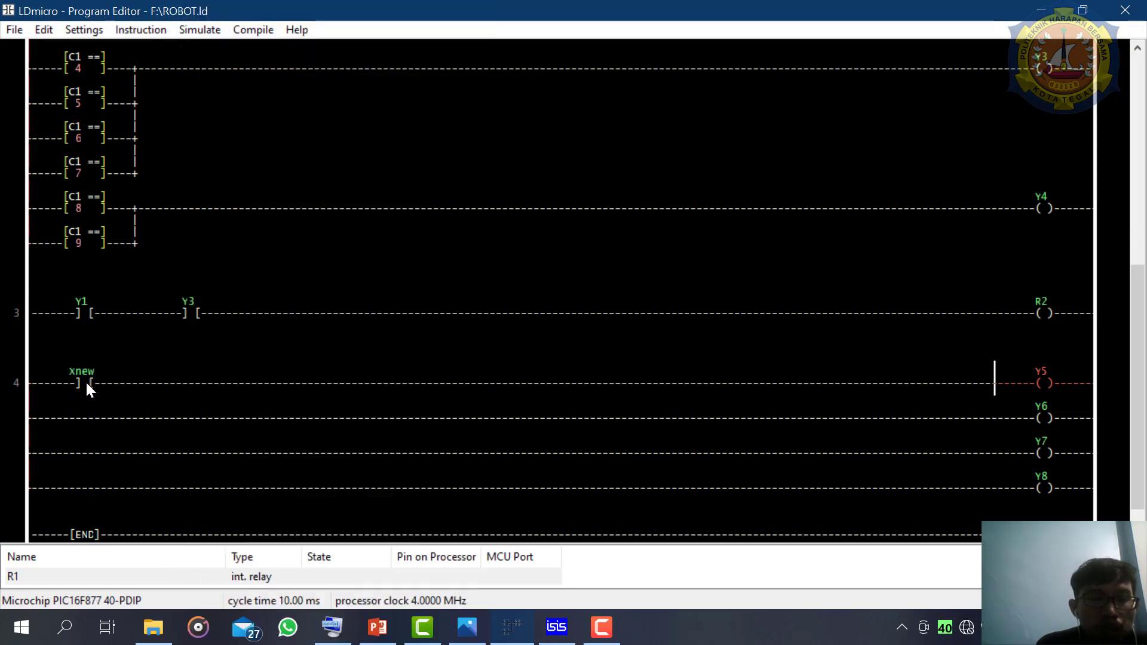
- Set the new contact before coil Y5 on rung 4 to the name 1 and make it negated
{"action": "double_click", "coordinate": [87, 385]}
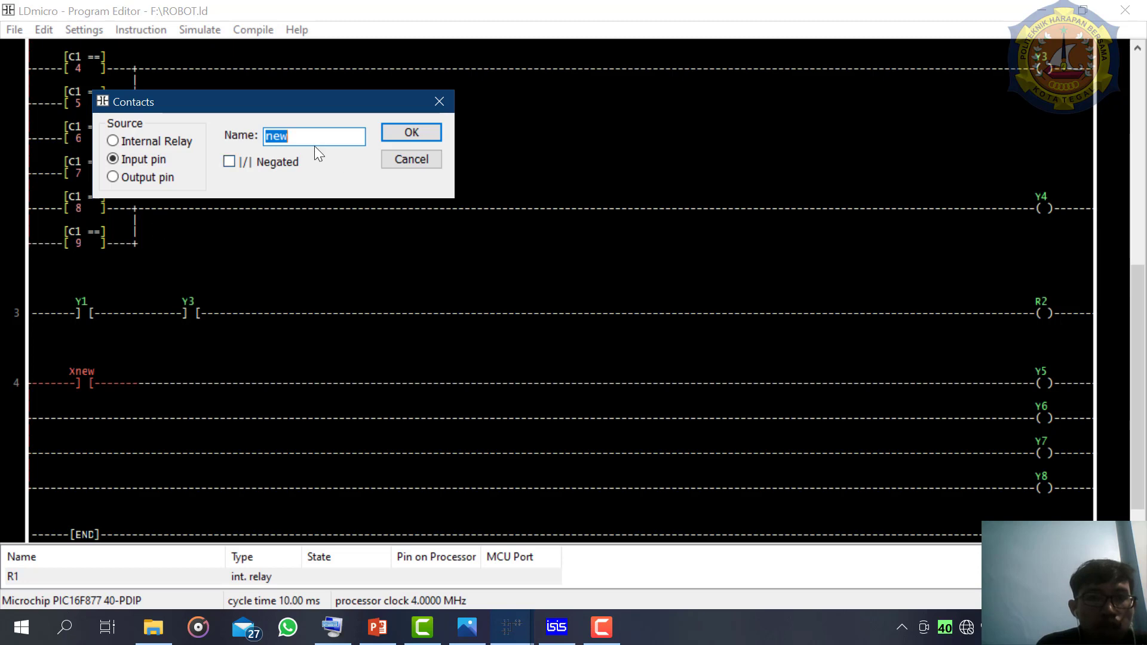
{"action": "type", "text": "1"}
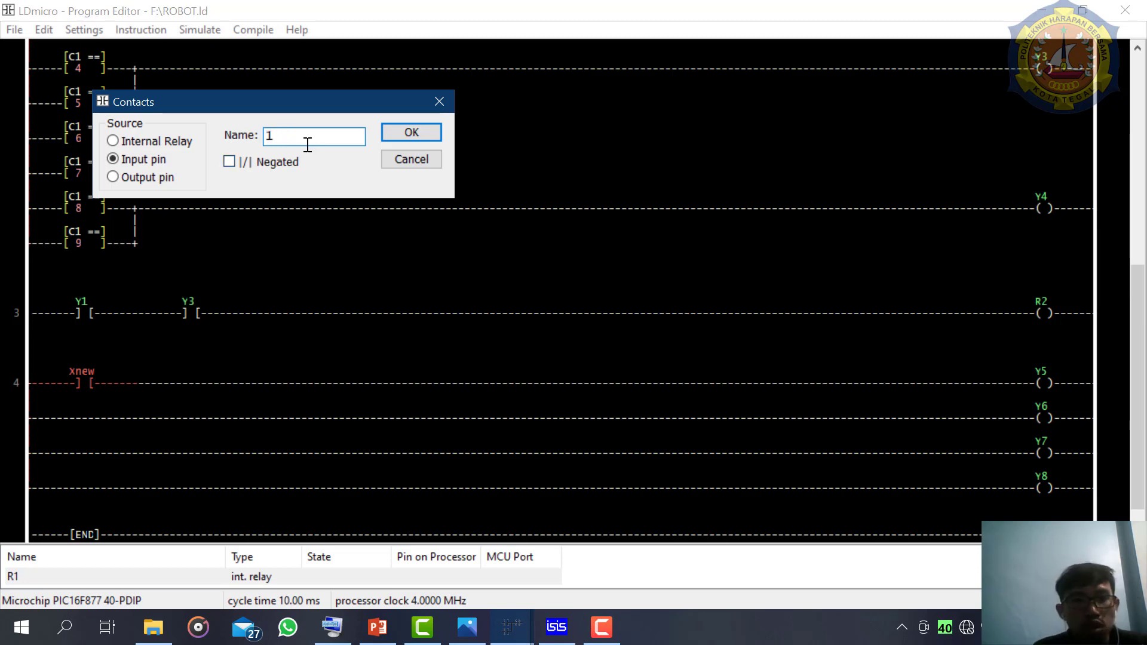
{"action": "left_click", "coordinate": [238, 160]}
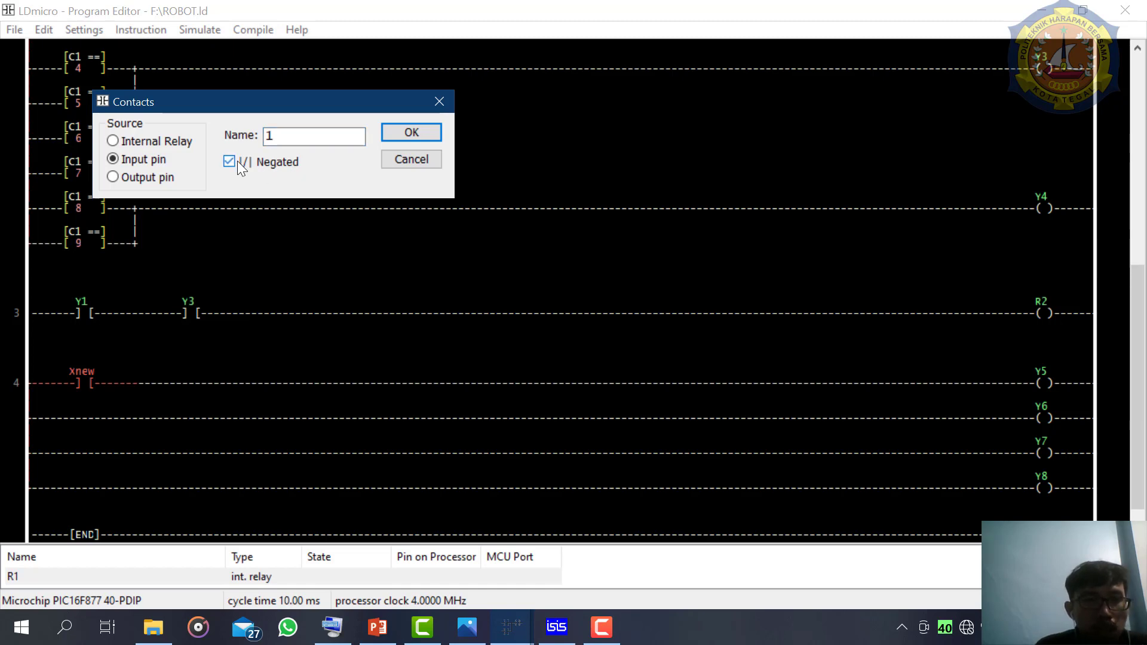
{"action": "left_click", "coordinate": [416, 141]}
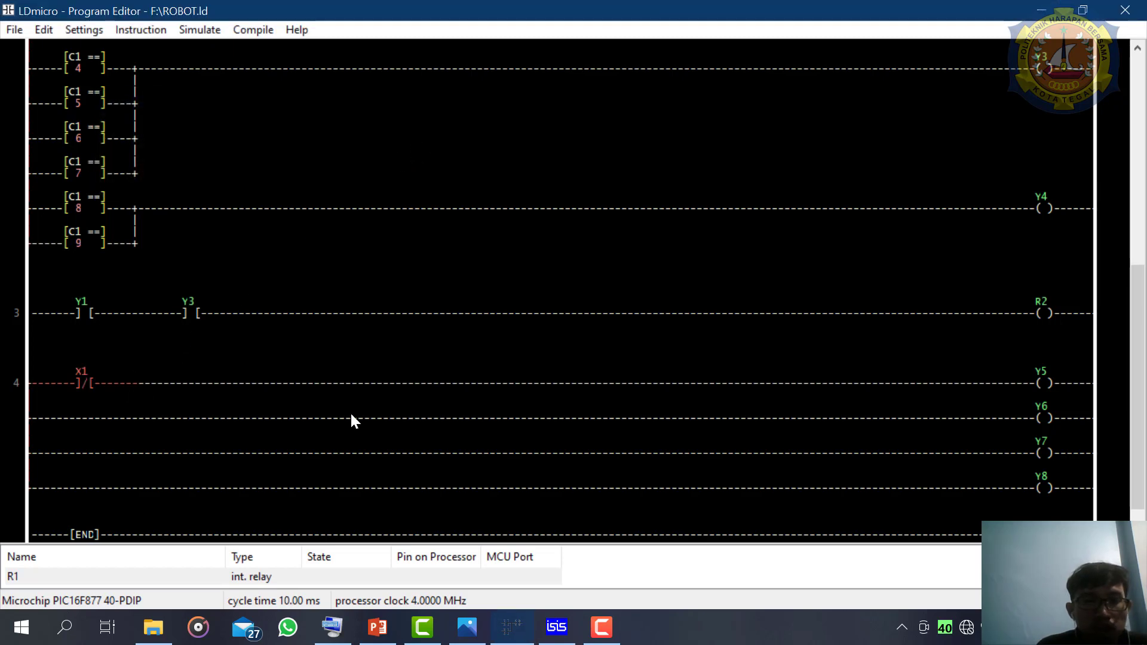
- Insert a turn-on delay timer after the negated X1 contact in the Y5 branch, named 3 with a 200 ms delay
{"action": "left_click", "coordinate": [1027, 377]}
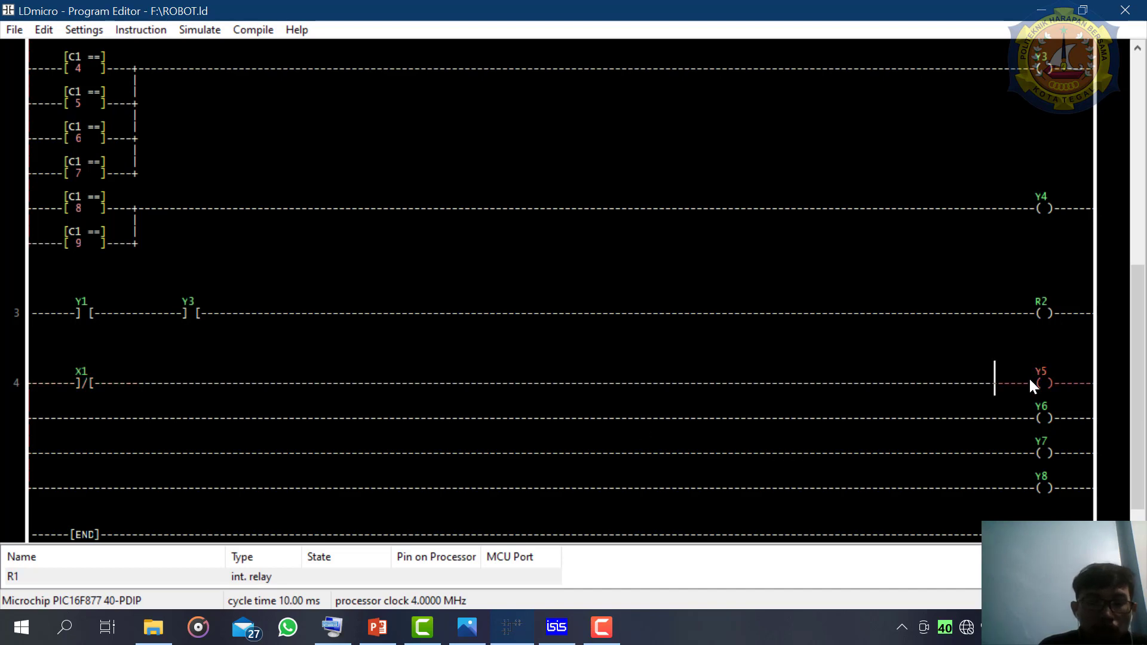
{"action": "left_click", "coordinate": [108, 387]}
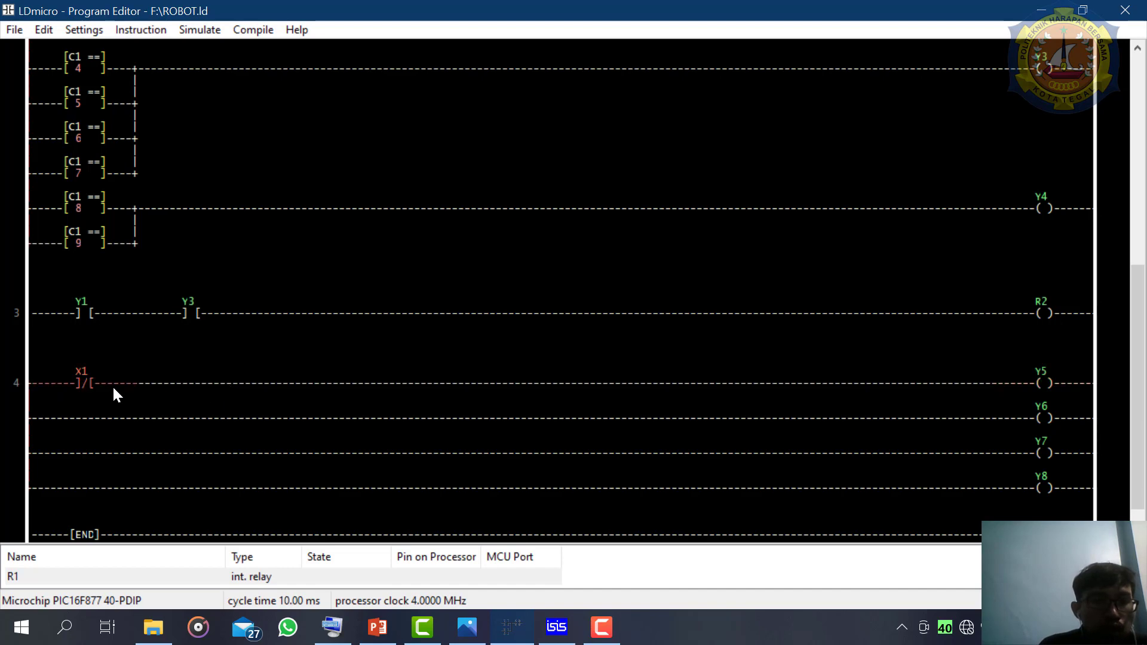
{"action": "left_click", "coordinate": [77, 34]}
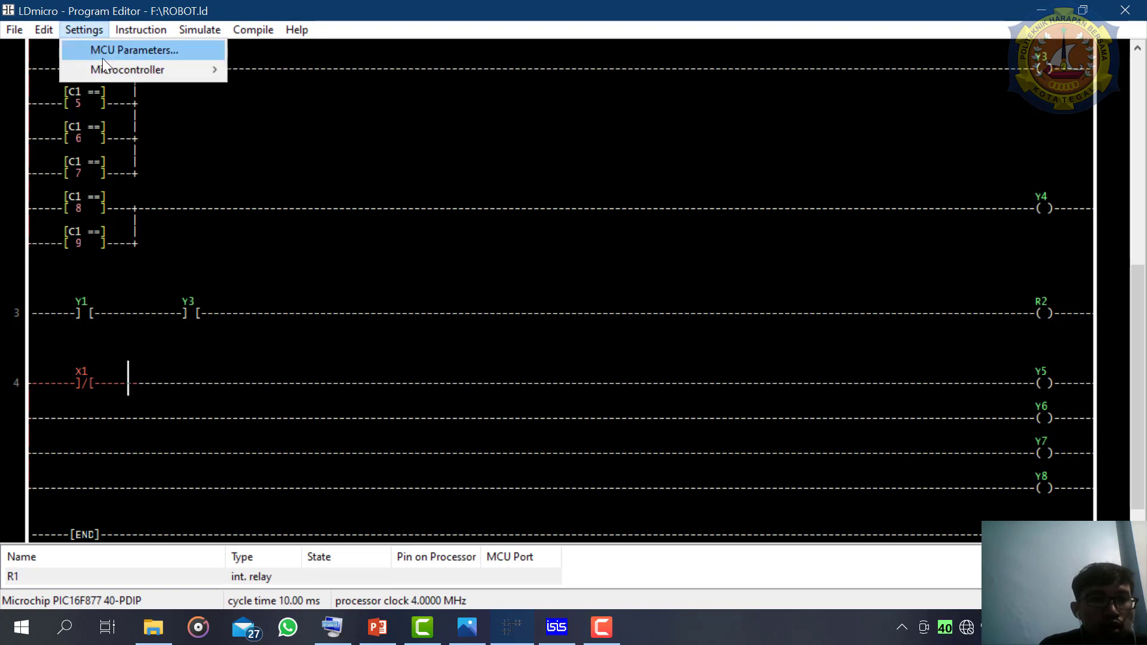
{"action": "mouse_move", "coordinate": [108, 68]}
{"action": "mouse_move", "coordinate": [114, 23]}
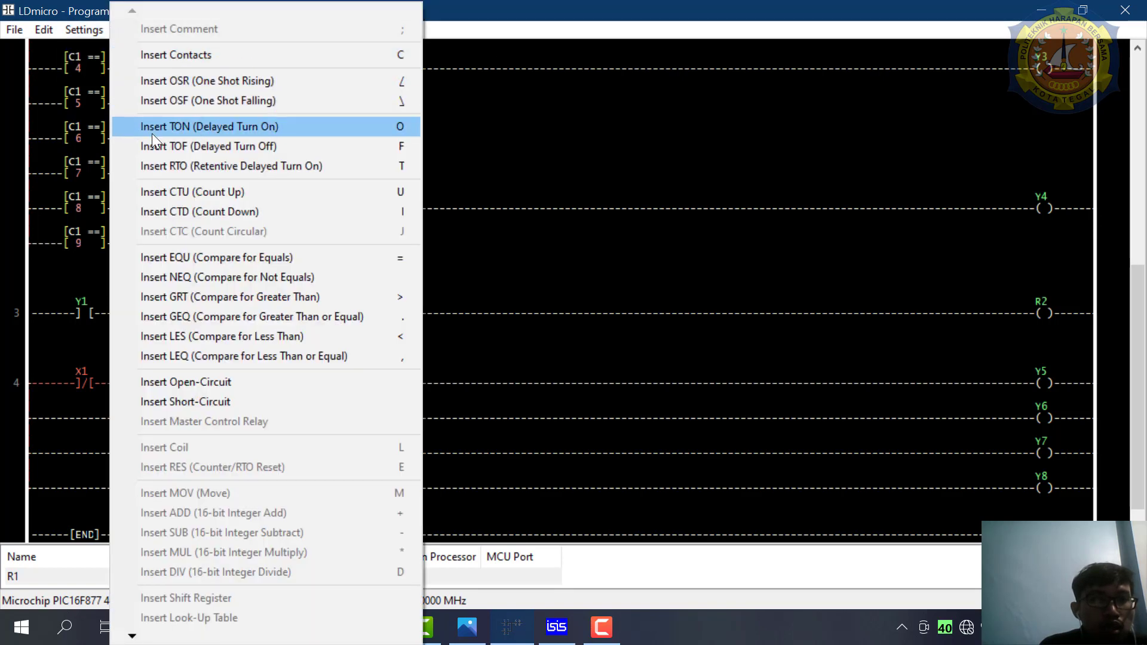
{"action": "left_click", "coordinate": [190, 127]}
{"action": "double_click", "coordinate": [188, 378]}
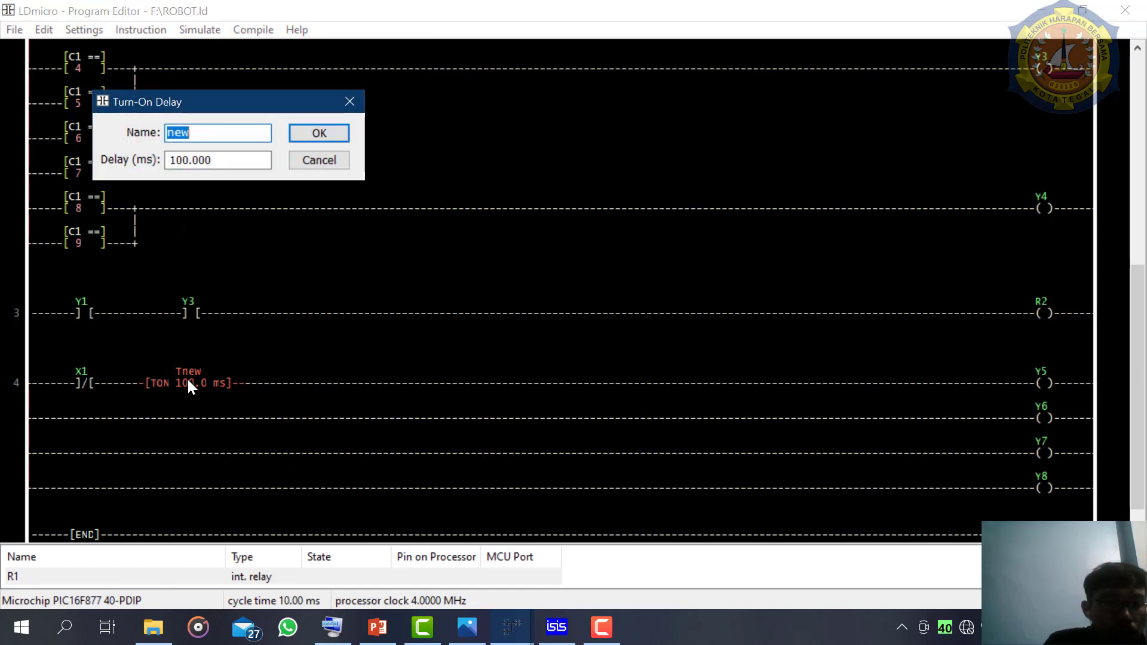
{"action": "type", "text": "3"}
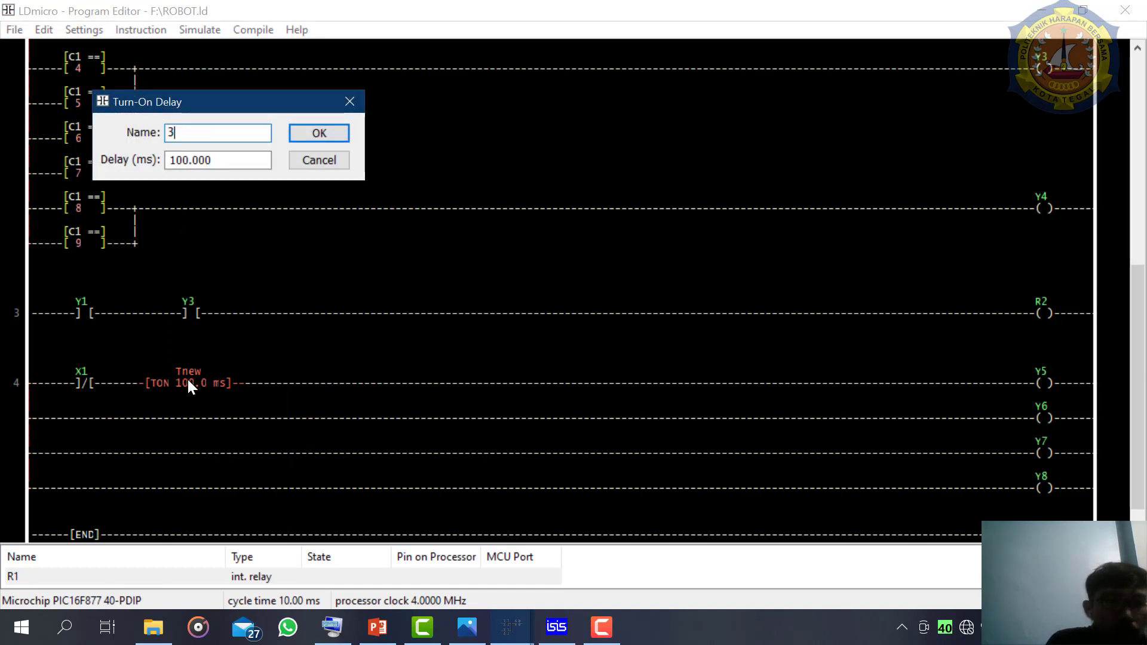
{"action": "double_click", "coordinate": [218, 161]}
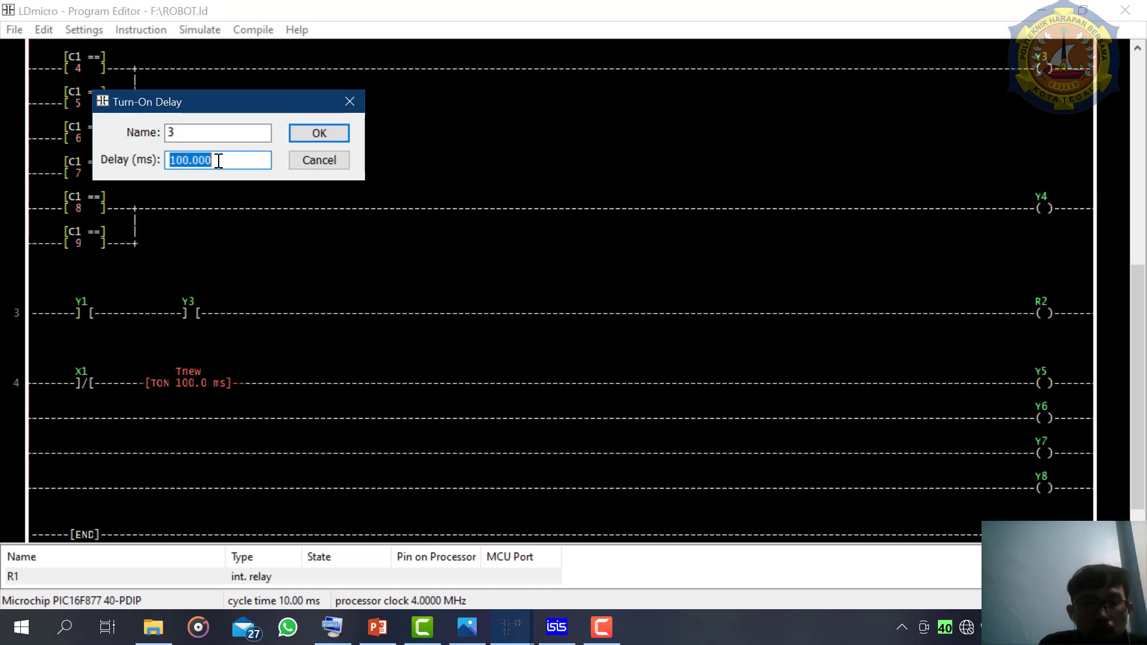
{"action": "type", "text": "2"}
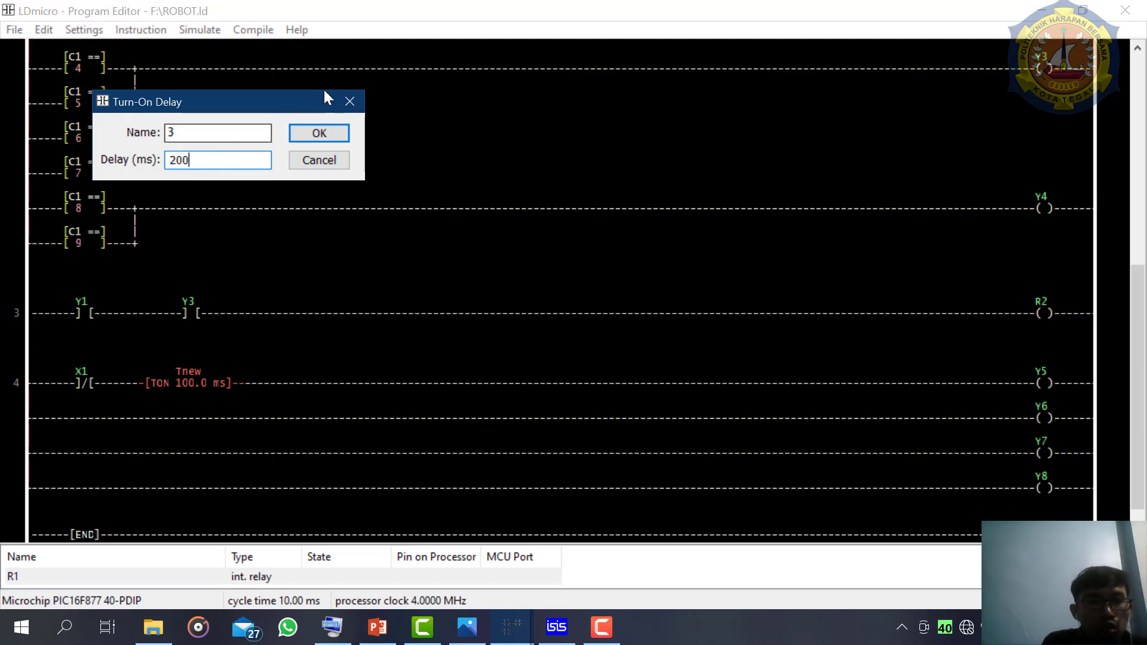
{"action": "left_click", "coordinate": [310, 130]}
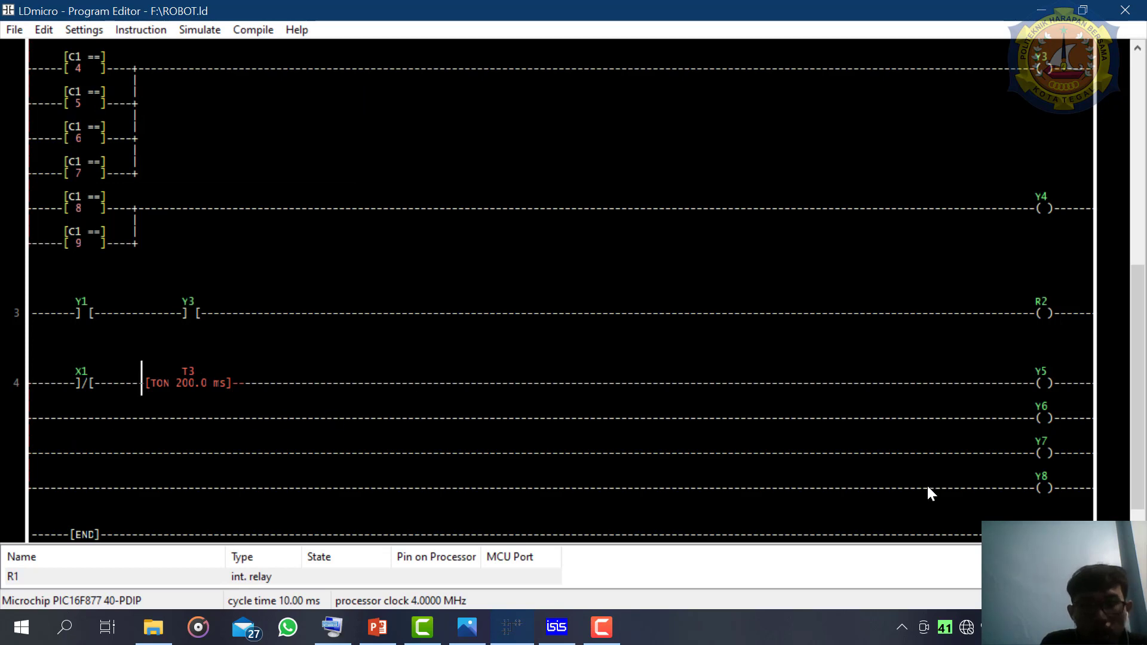
- Insert a normal contact before coil Y6 on rung 4, with input pin as source and the name 1
{"action": "left_click", "coordinate": [1009, 420]}
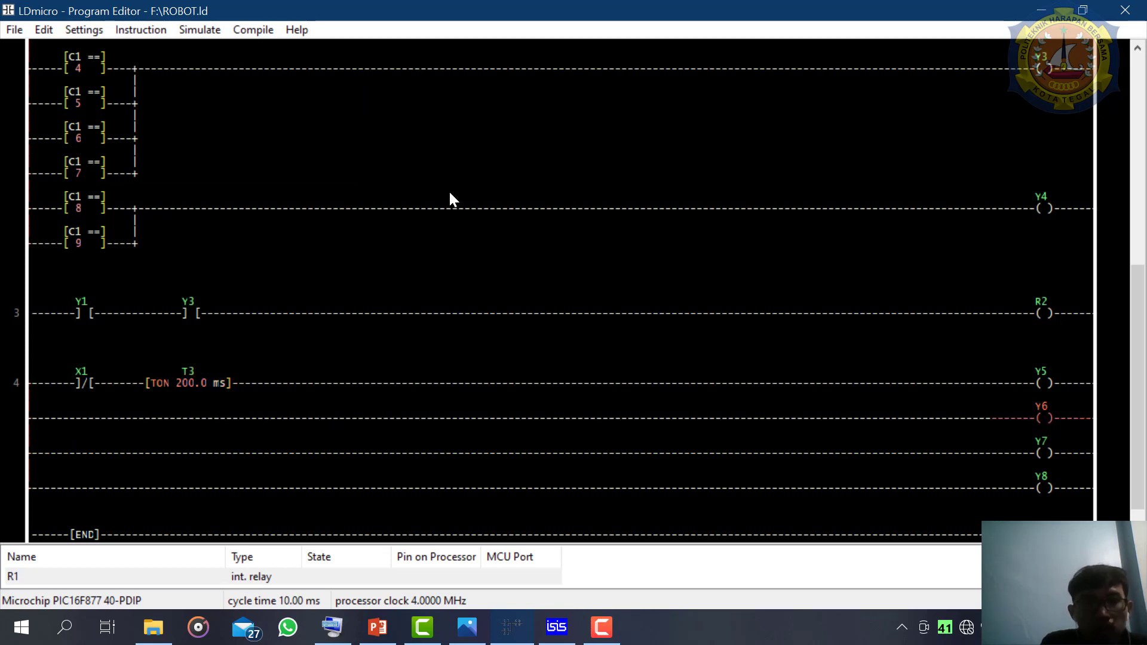
{"action": "left_click", "coordinate": [149, 32]}
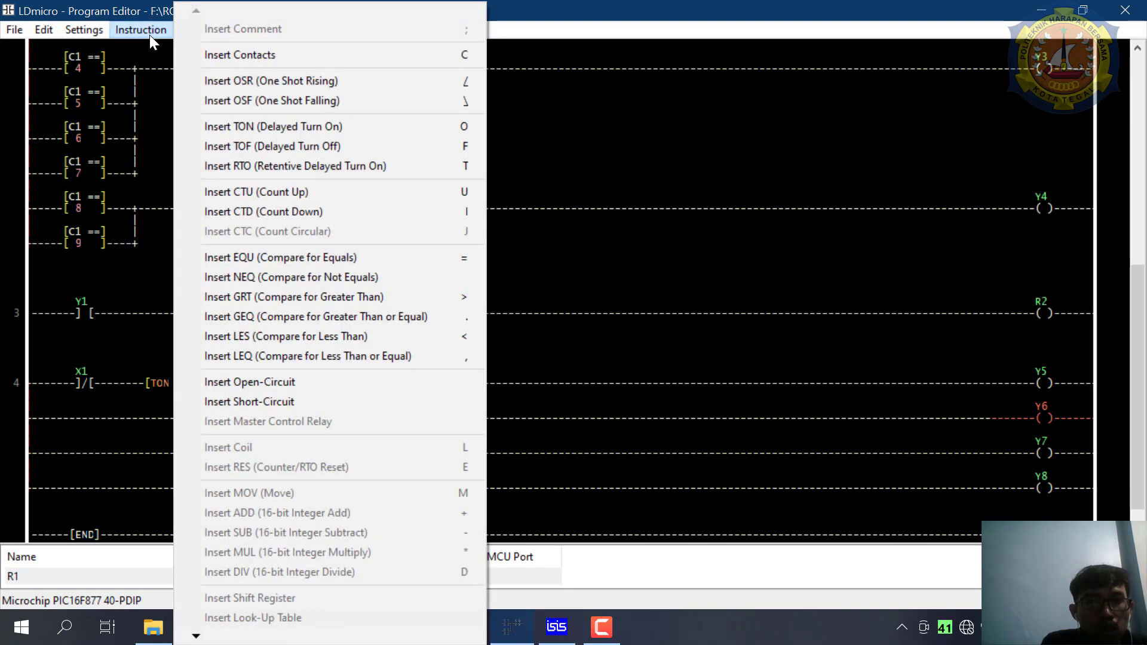
{"action": "left_click", "coordinate": [196, 56]}
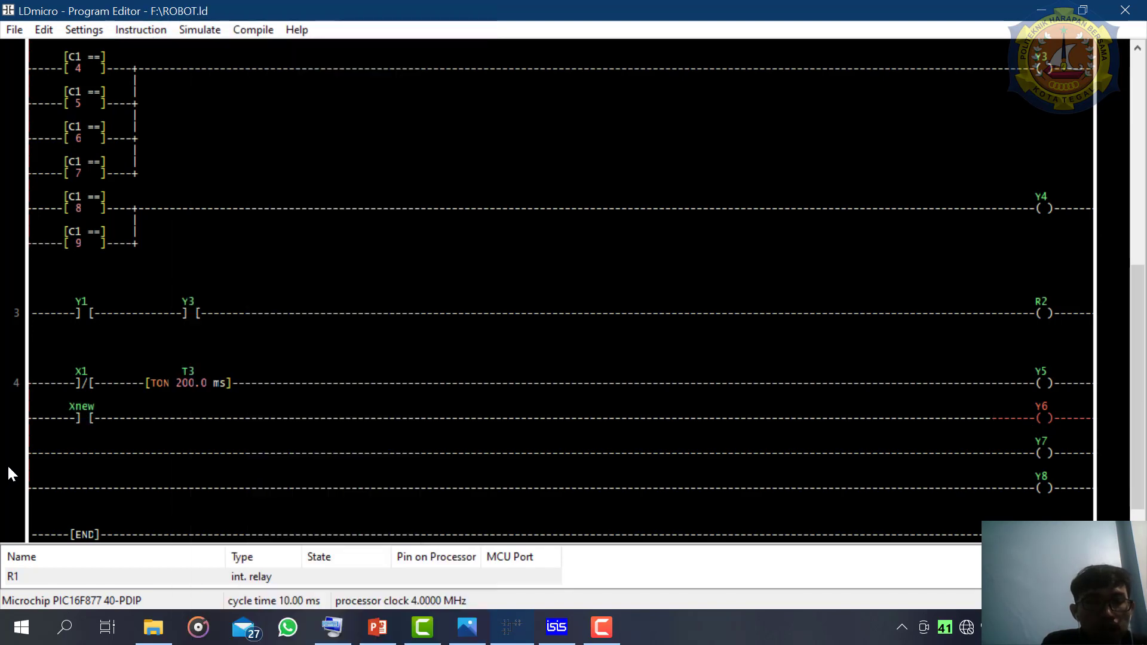
{"action": "double_click", "coordinate": [84, 418]}
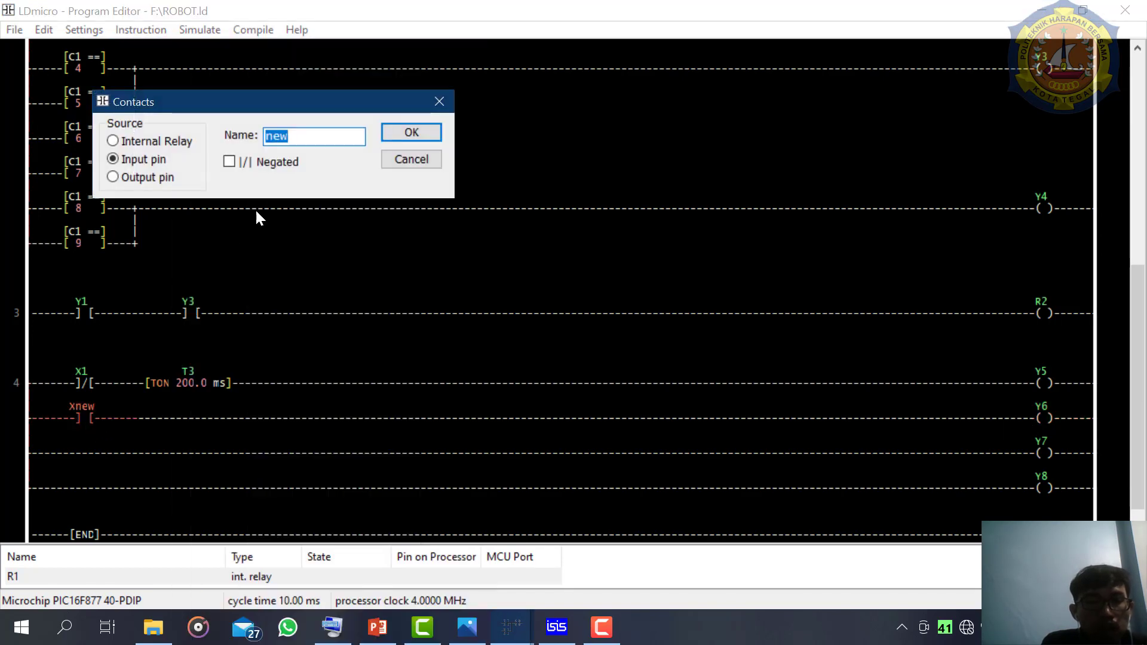
{"action": "left_click", "coordinate": [155, 177]}
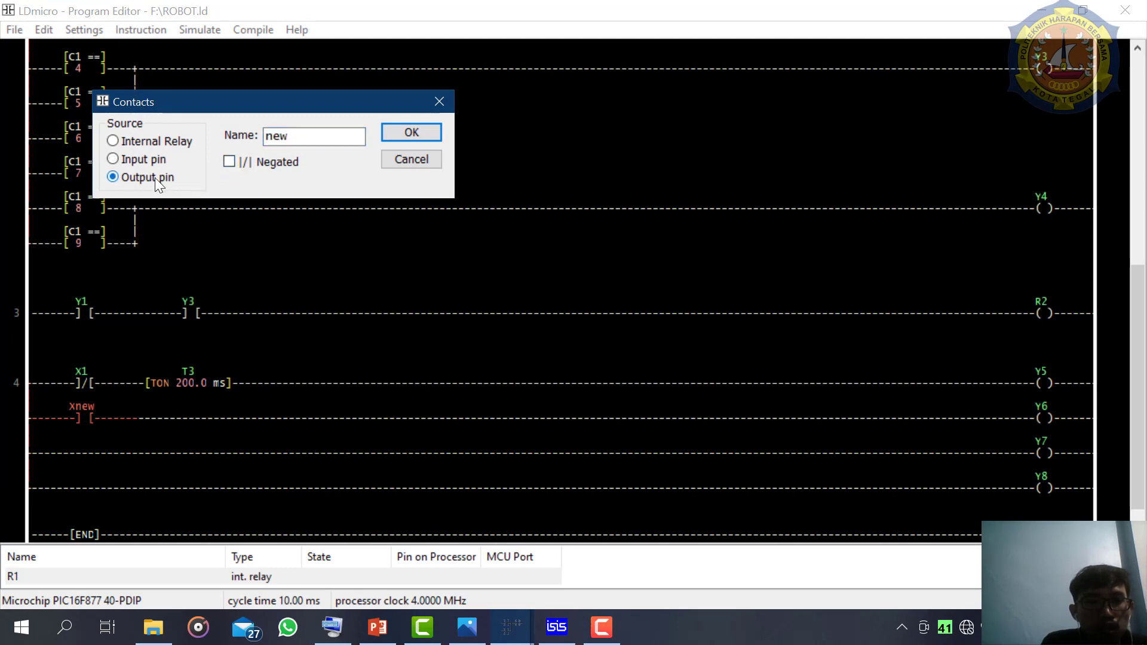
{"action": "left_click", "coordinate": [123, 160]}
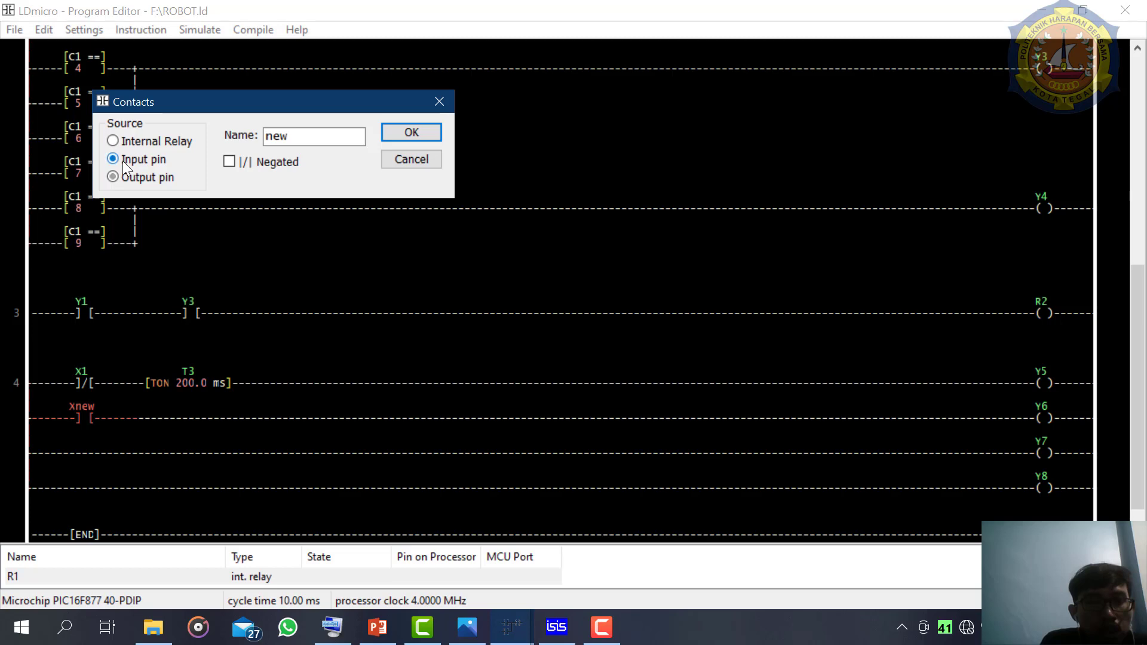
{"action": "double_click", "coordinate": [295, 142]}
{"action": "type", "text": "1"}
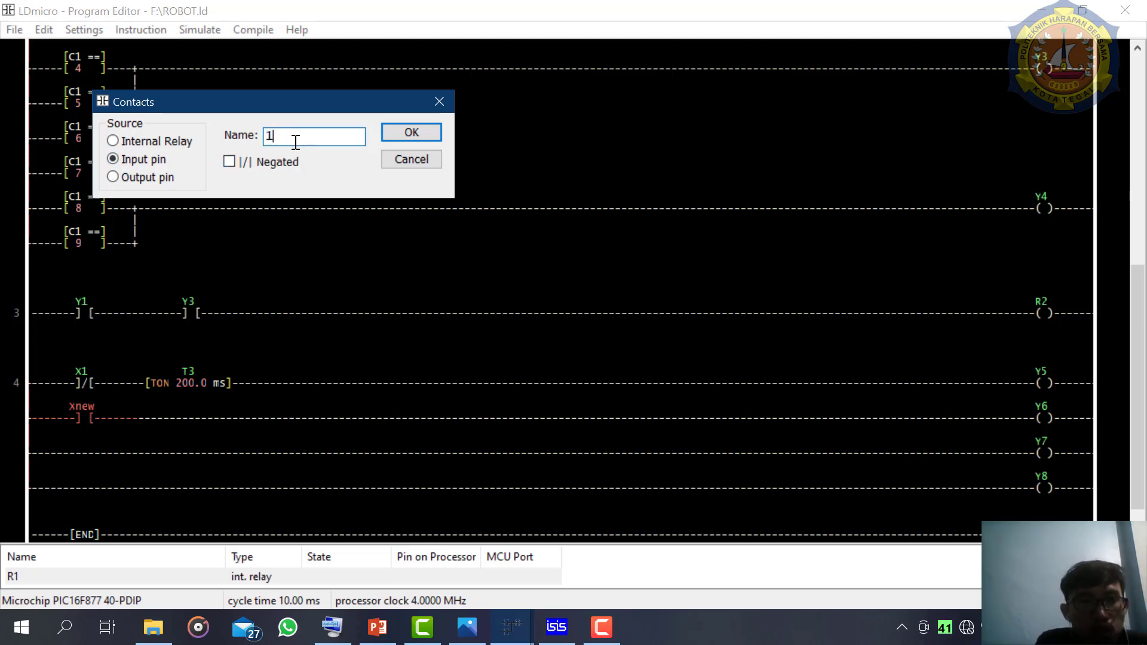
{"action": "left_click", "coordinate": [396, 131]}
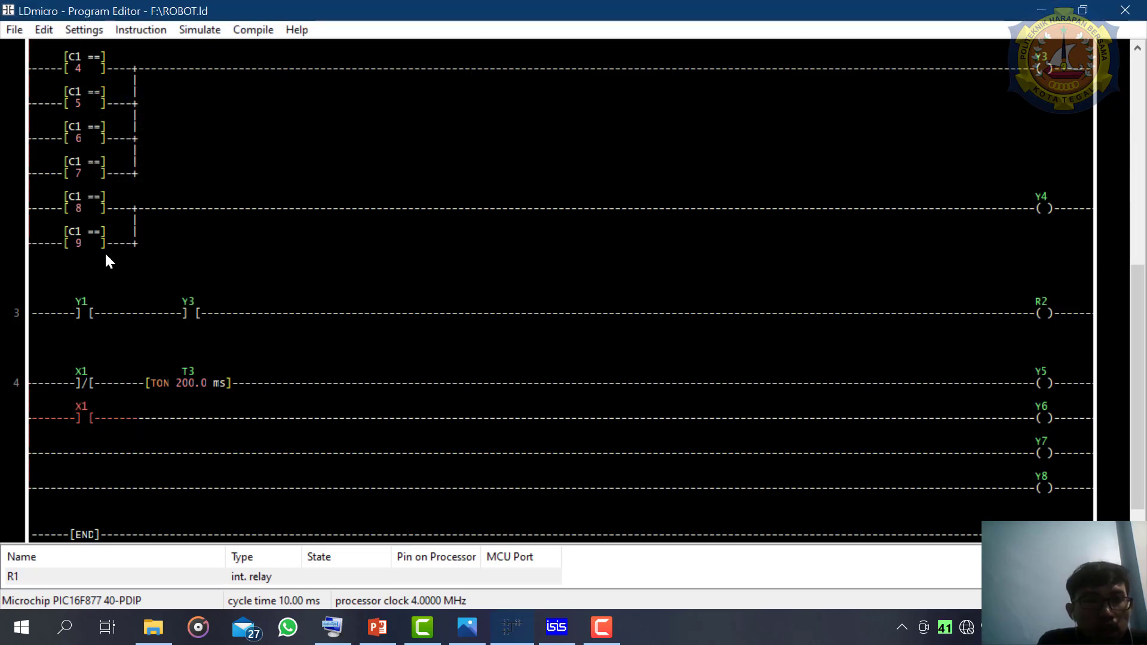
- Insert a 100 ms turn-off delay timer after contact X1 in the Y6 branch and name it 3
{"action": "left_click", "coordinate": [144, 30]}
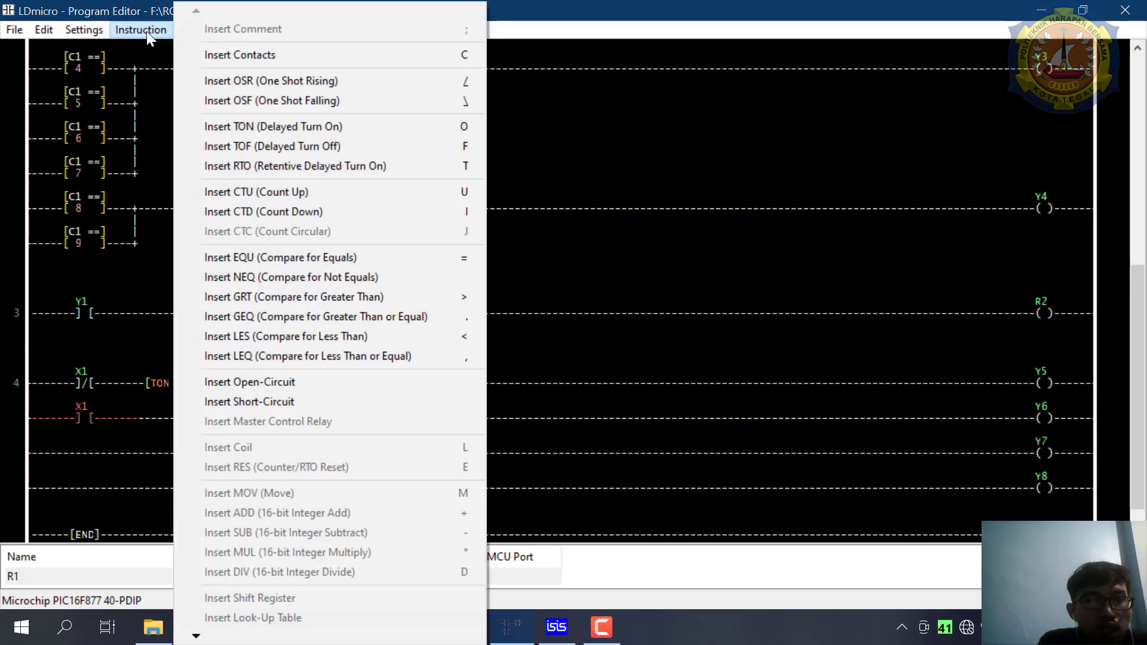
{"action": "left_click", "coordinate": [260, 146]}
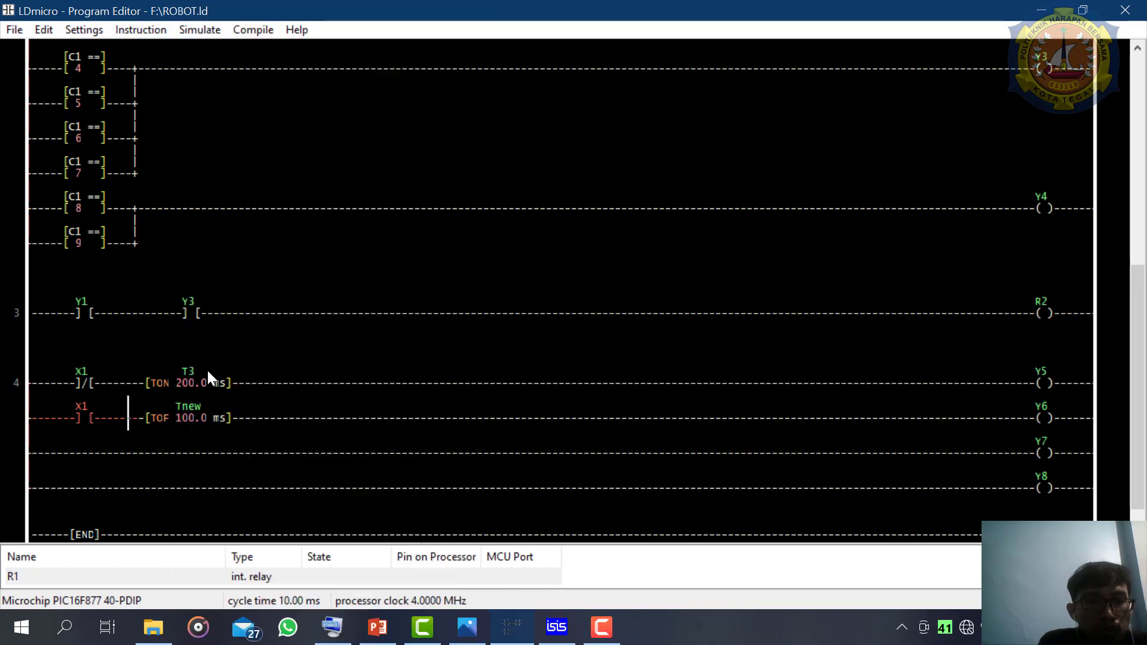
{"action": "double_click", "coordinate": [190, 417]}
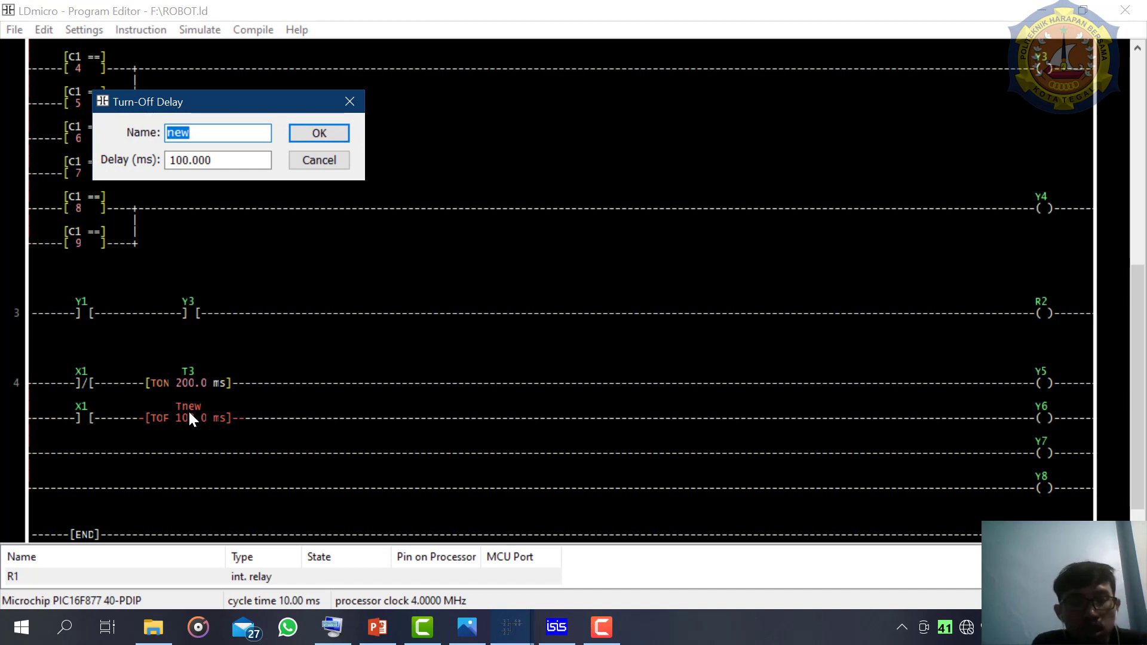
{"action": "type", "text": "4"}
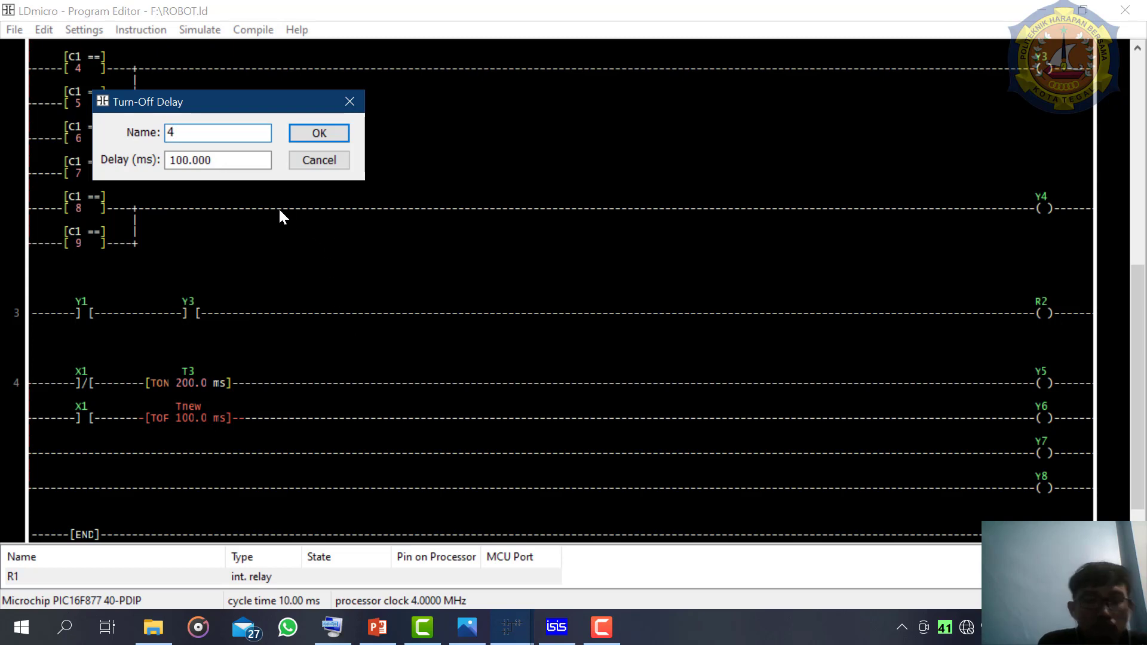
{"action": "key", "text": "BackSpace"}
{"action": "type", "text": "3"}
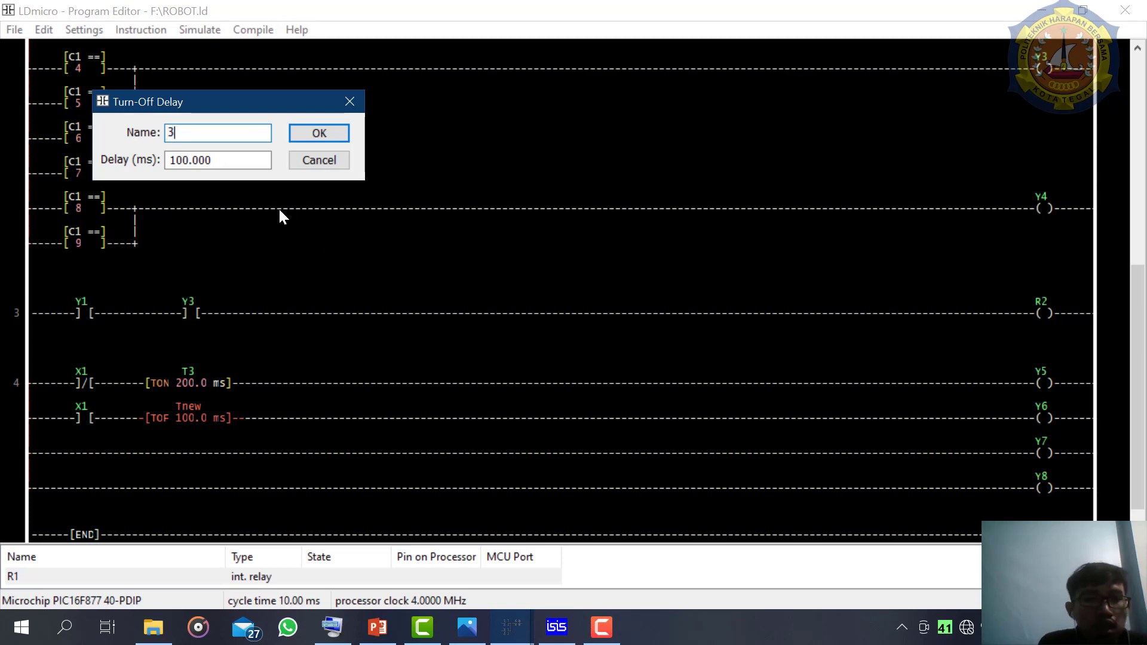
{"action": "left_click", "coordinate": [317, 132]}
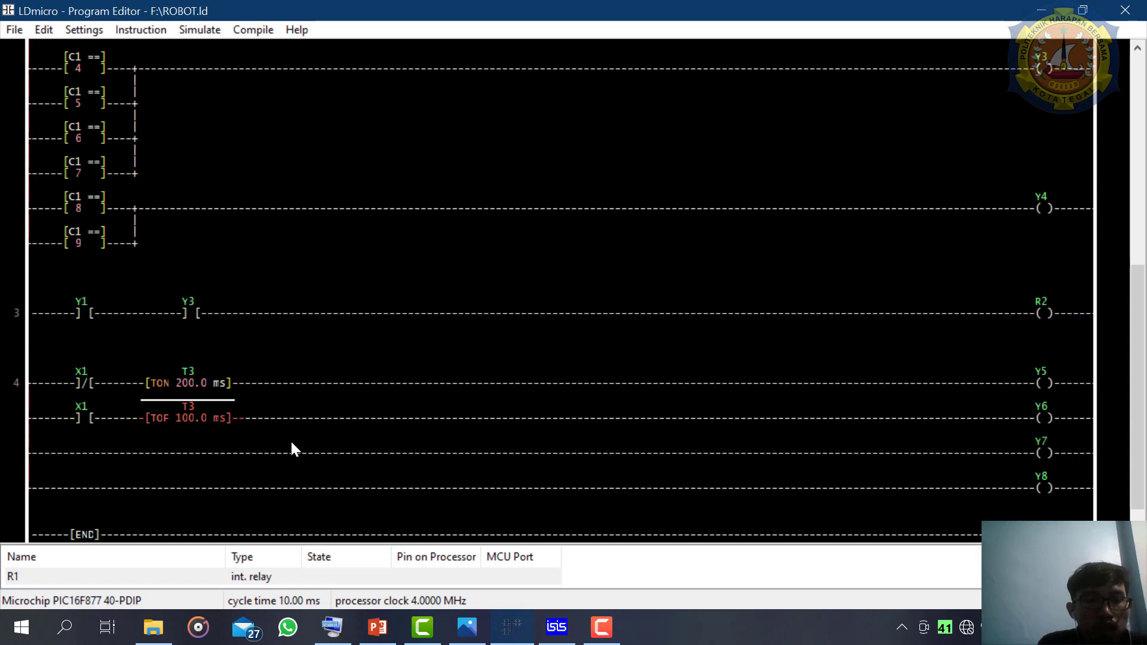
- Insert a normal input-pin contact before coil Y7 on rung 4 and name it 1
{"action": "left_click", "coordinate": [1034, 453]}
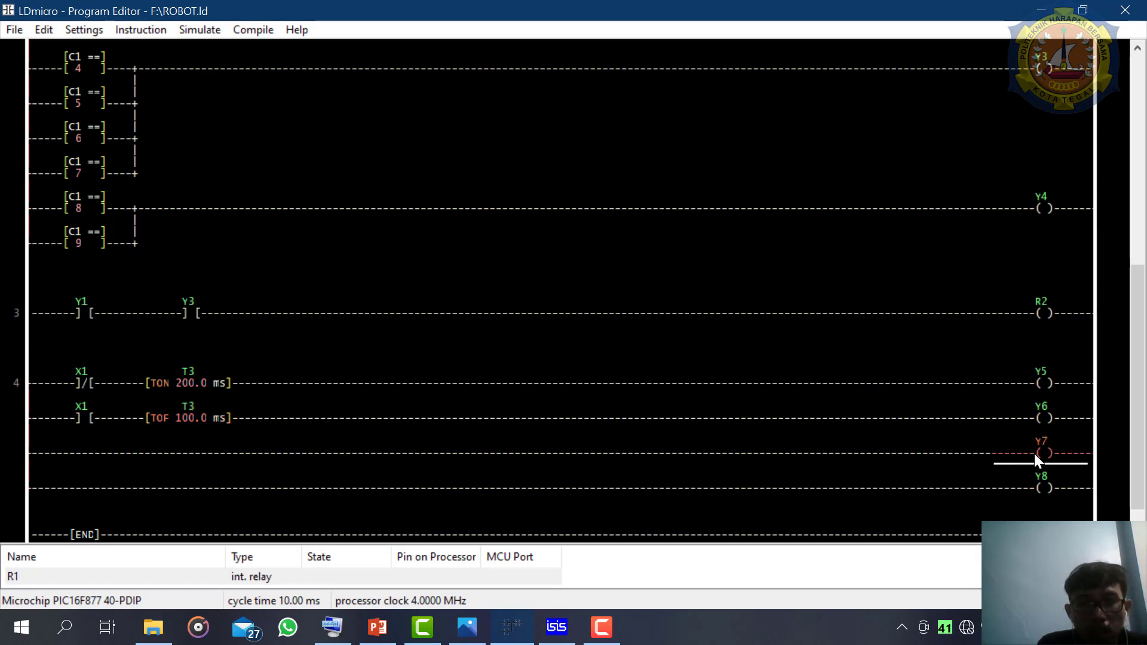
{"action": "double_click", "coordinate": [1034, 453]}
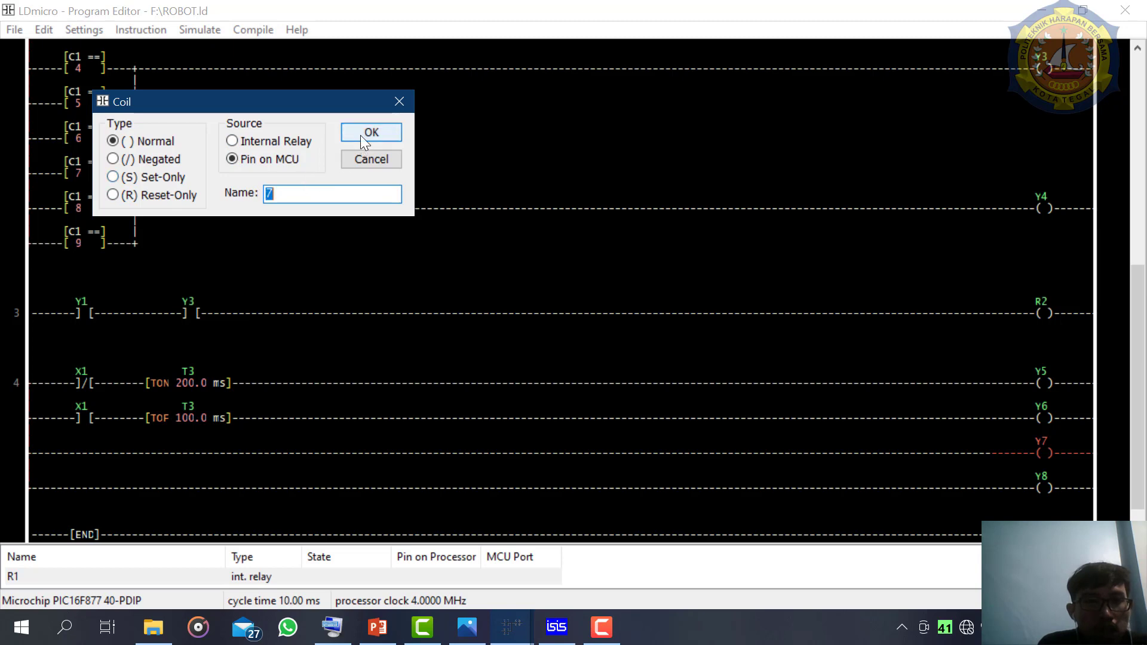
{"action": "left_click", "coordinate": [397, 101]}
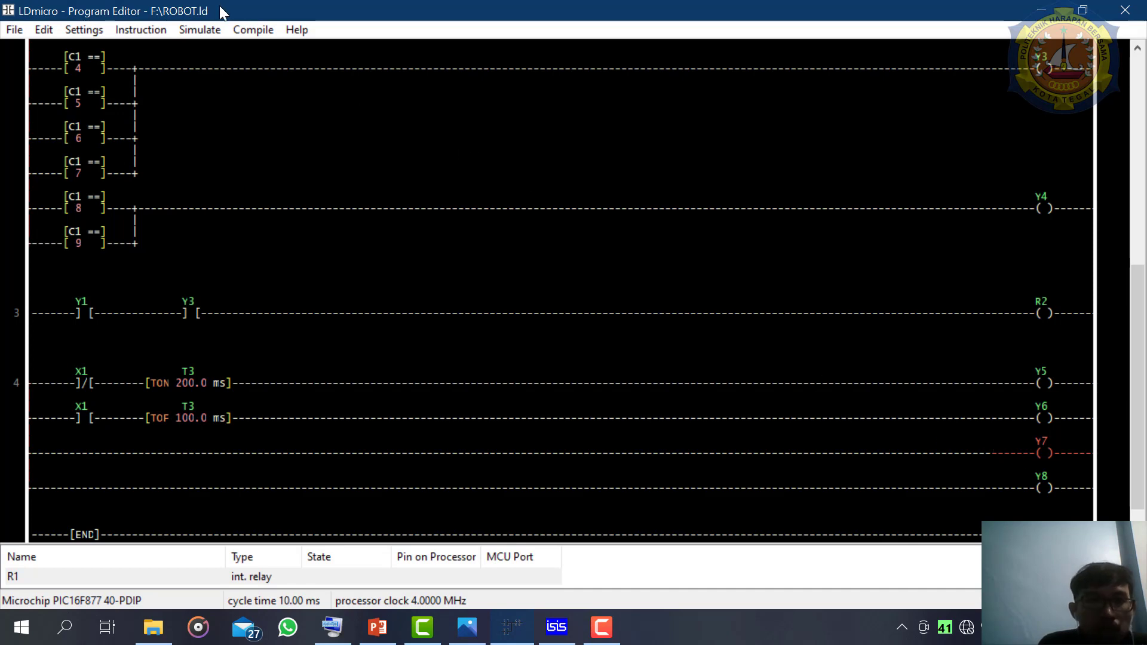
{"action": "left_click", "coordinate": [149, 30]}
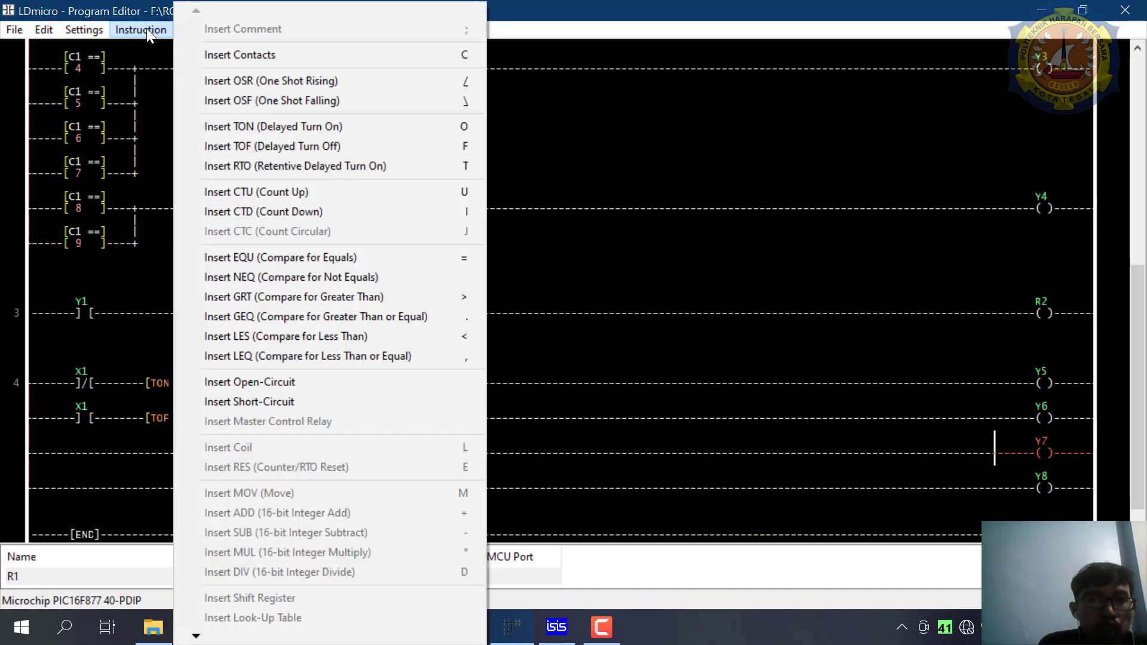
{"action": "left_click", "coordinate": [296, 62]}
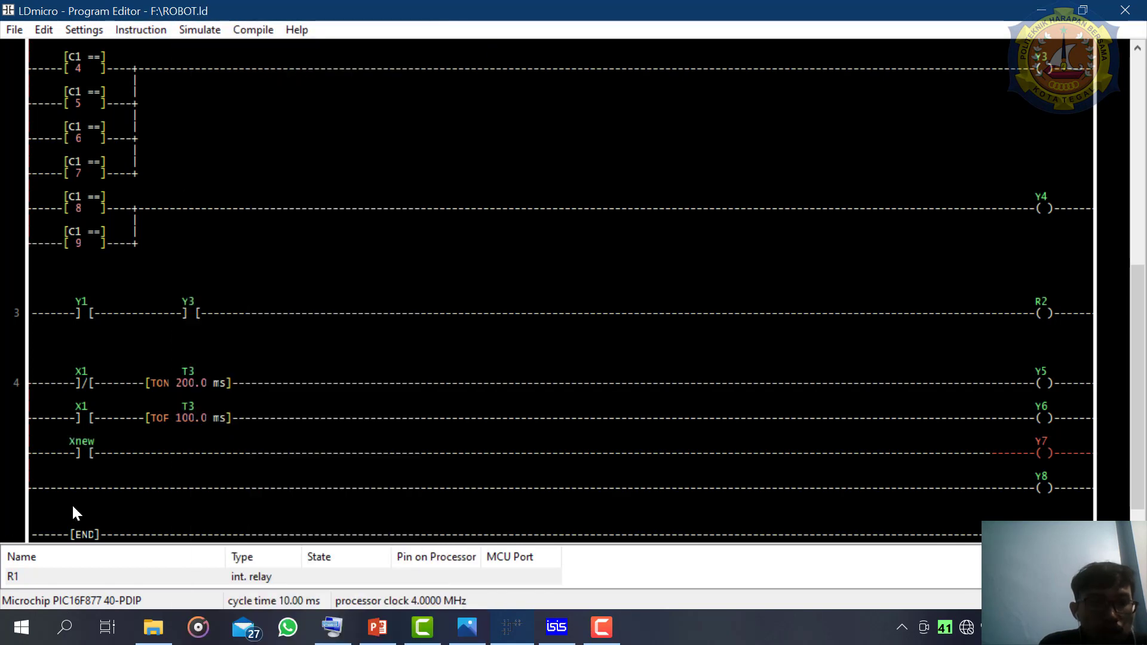
{"action": "double_click", "coordinate": [79, 453]}
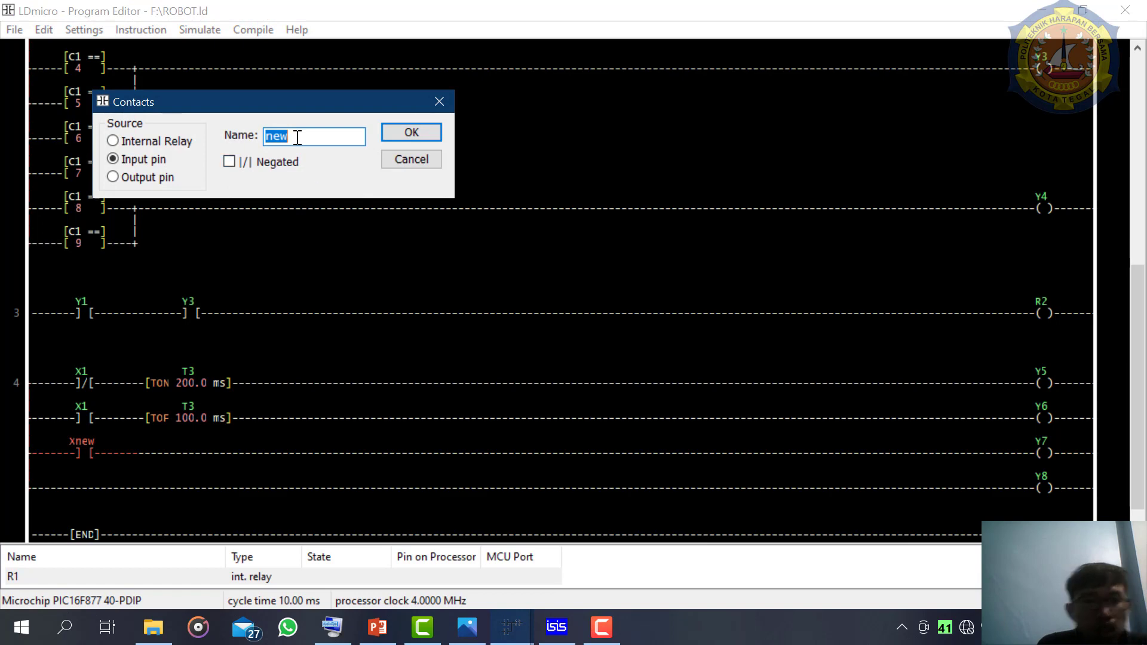
{"action": "type", "text": "1"}
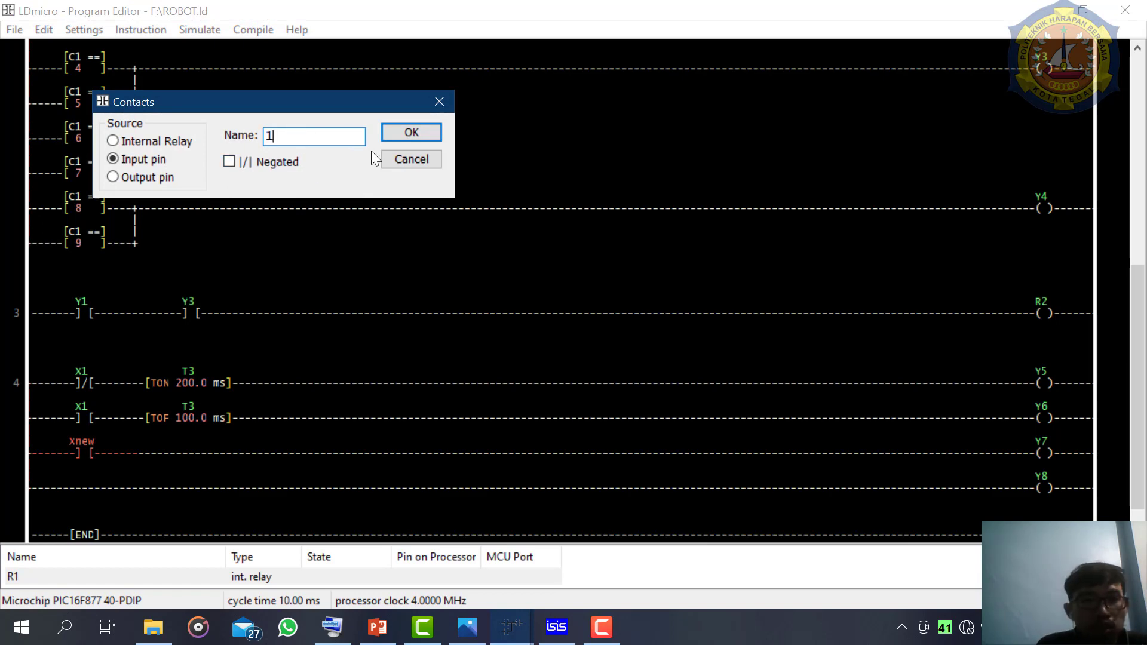
{"action": "left_click", "coordinate": [402, 133]}
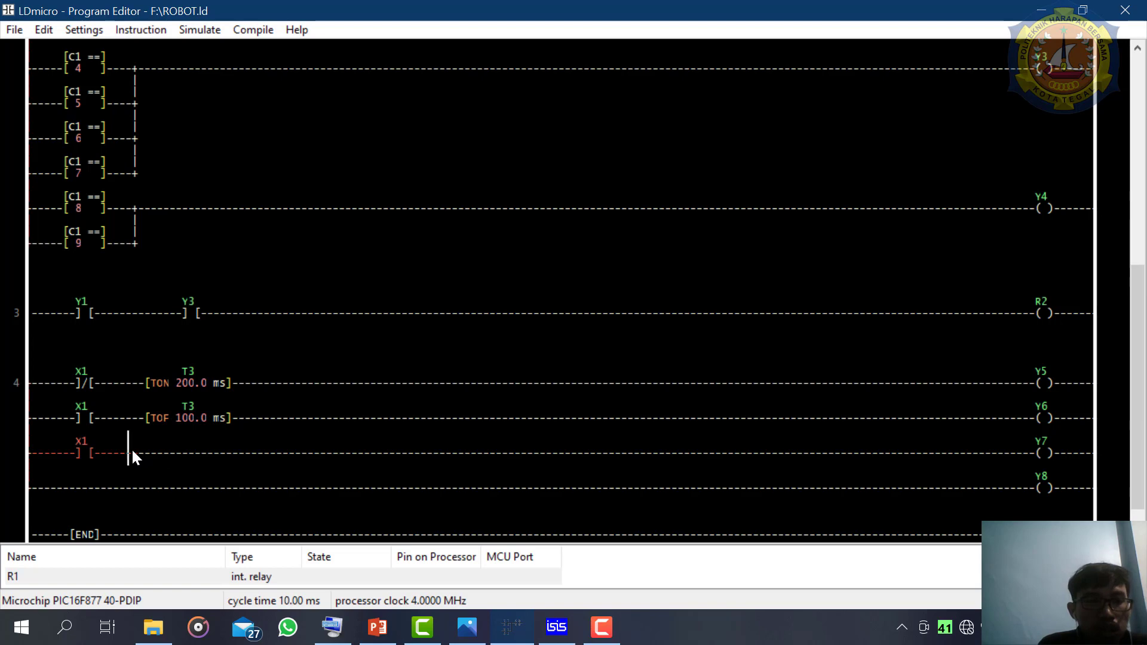
- Insert a turn-off delay timer after contact X1 in the Y7 branch and name it 3
{"action": "left_click", "coordinate": [136, 34]}
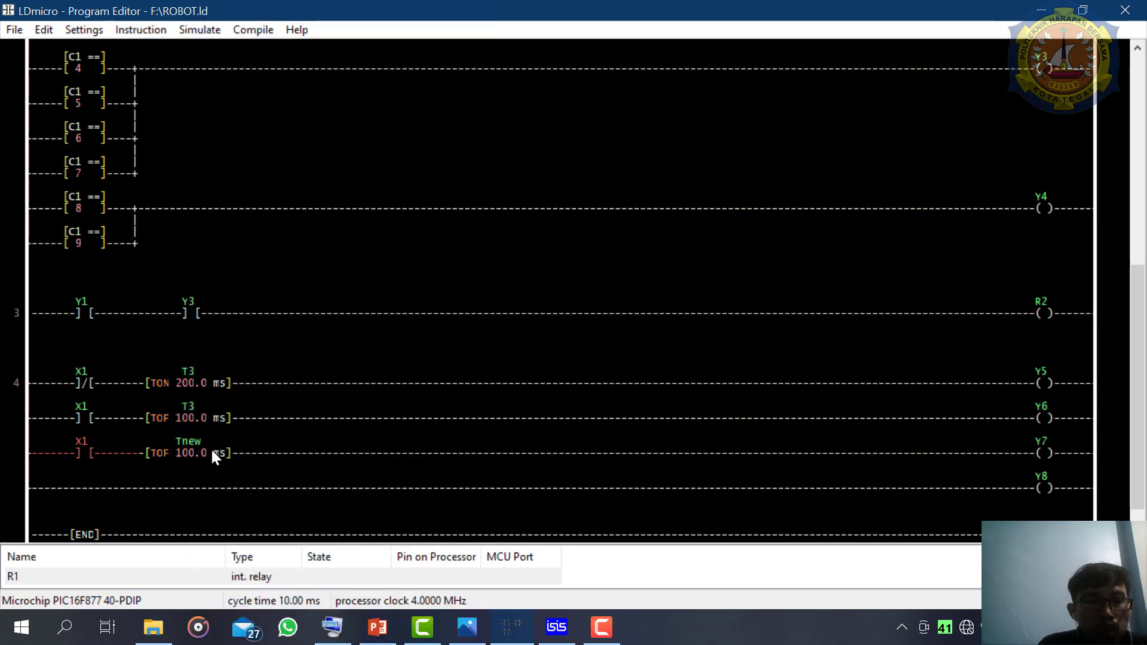
{"action": "double_click", "coordinate": [212, 453]}
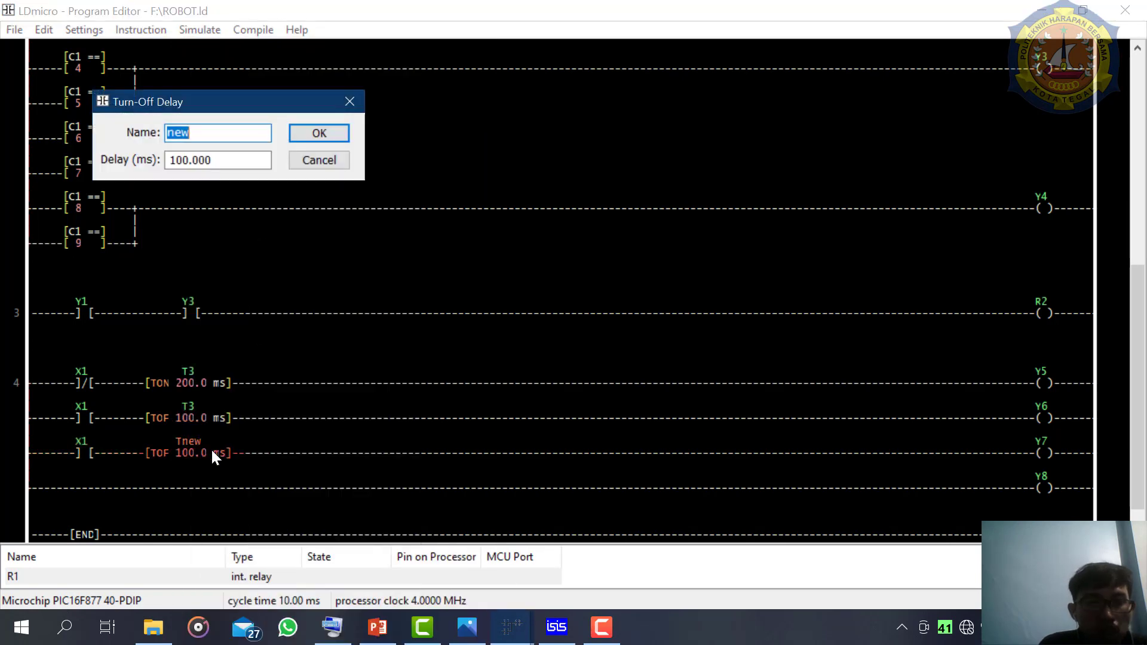
{"action": "type", "text": "3"}
{"action": "key", "text": "Return"}
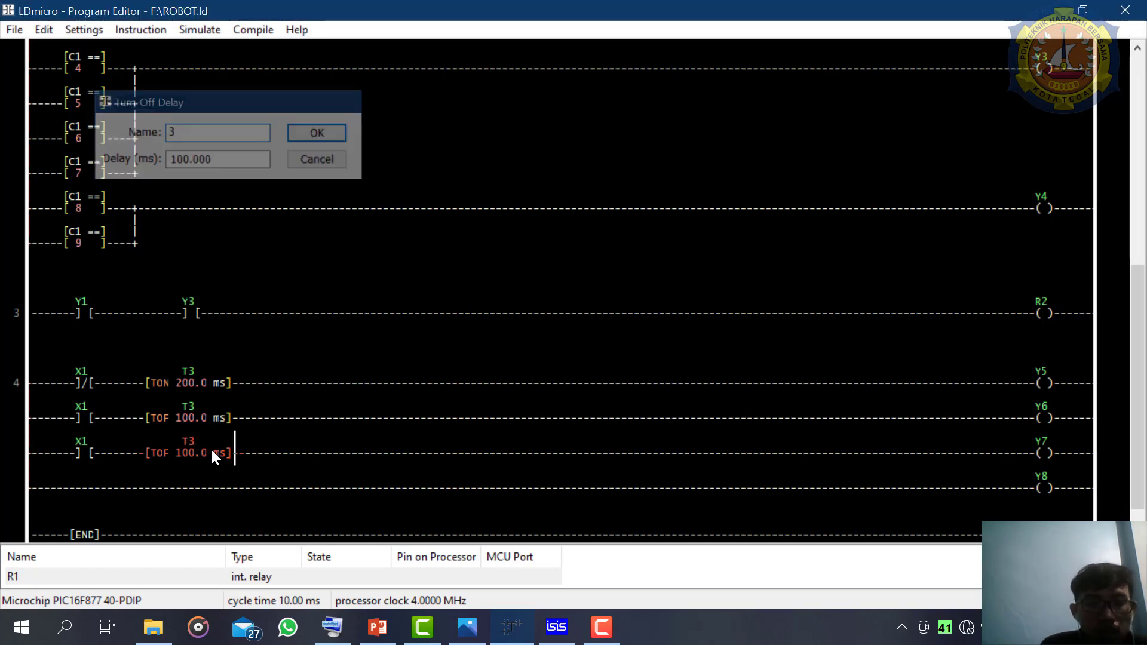
- Set the delay of the turn-off timer in the Y6 branch to 200 ms
{"action": "double_click", "coordinate": [192, 414]}
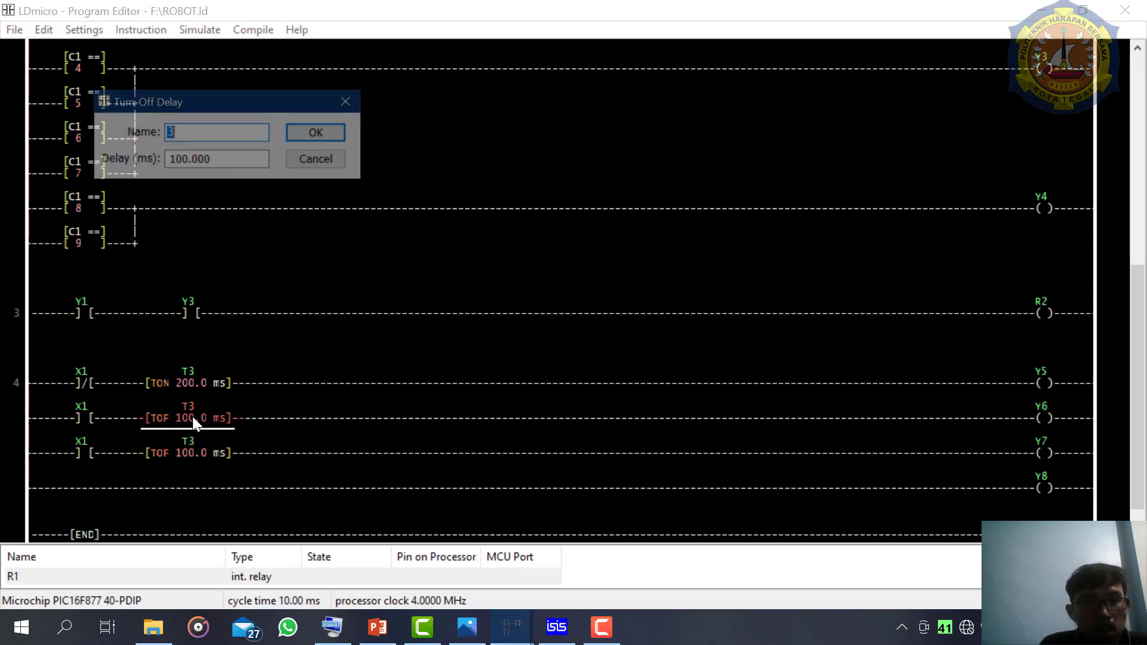
{"action": "left_click", "coordinate": [233, 162]}
{"action": "double_click", "coordinate": [233, 162]}
{"action": "type", "text": "2"}
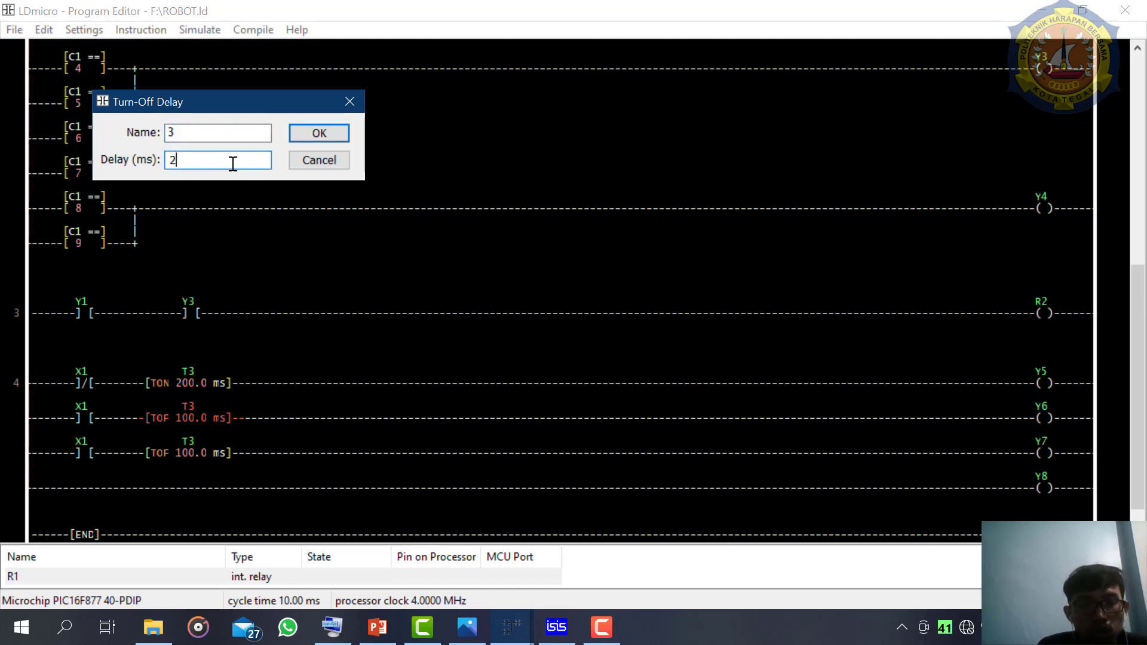
{"action": "type", "text": "00"}
{"action": "key", "text": "Return"}
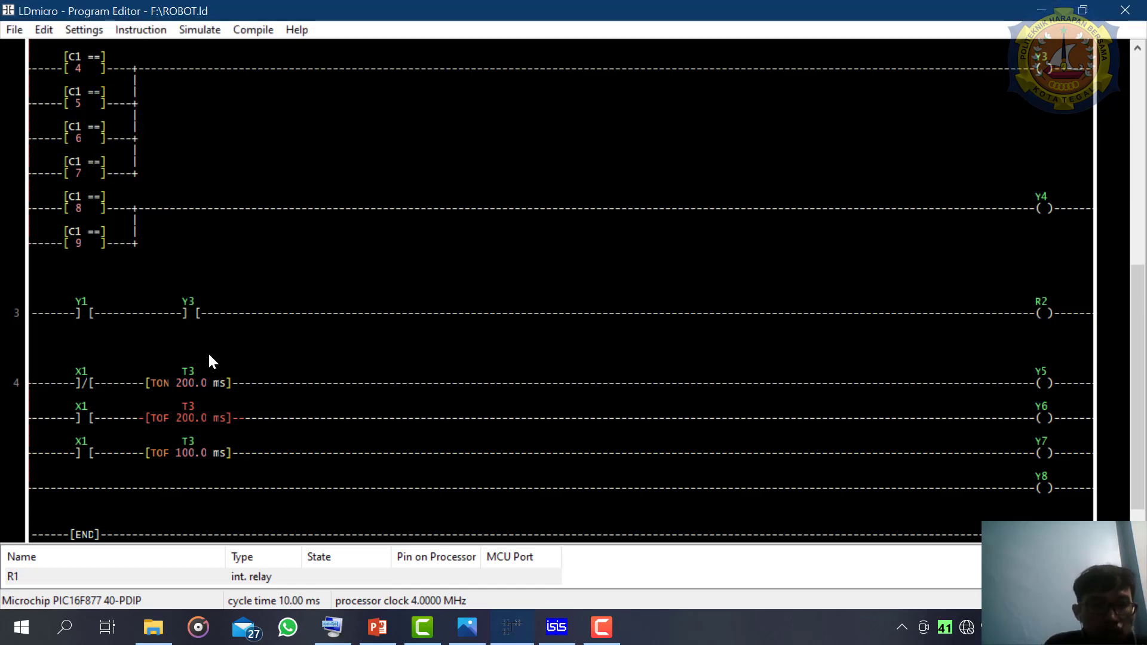
{"action": "double_click", "coordinate": [193, 446]}
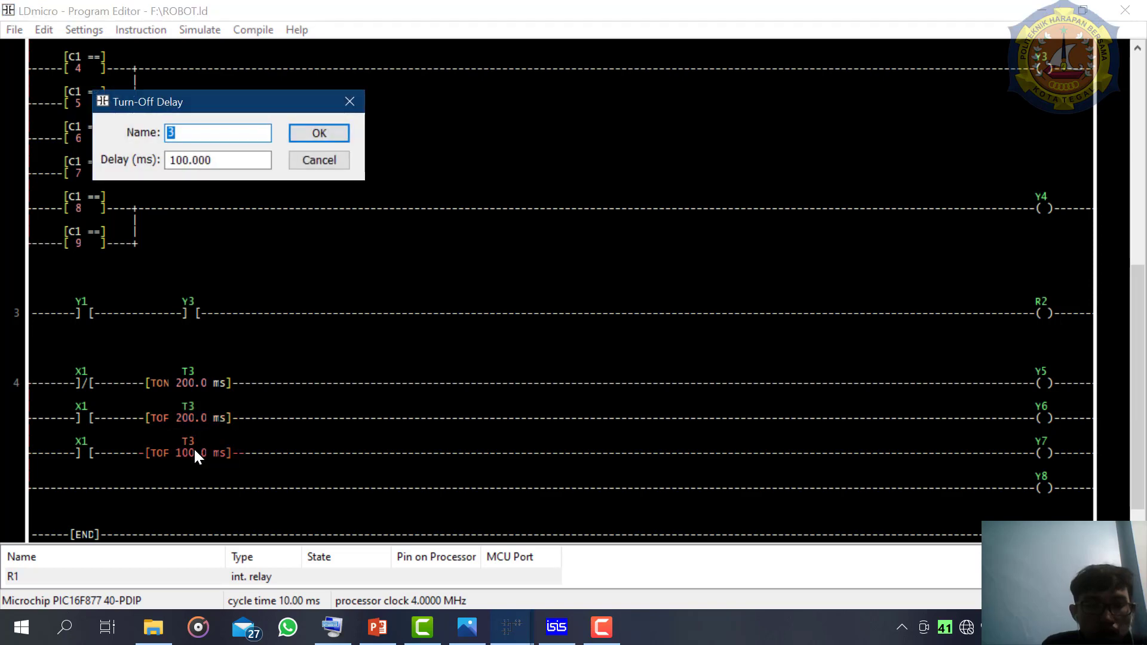
{"action": "type", "text": "200"}
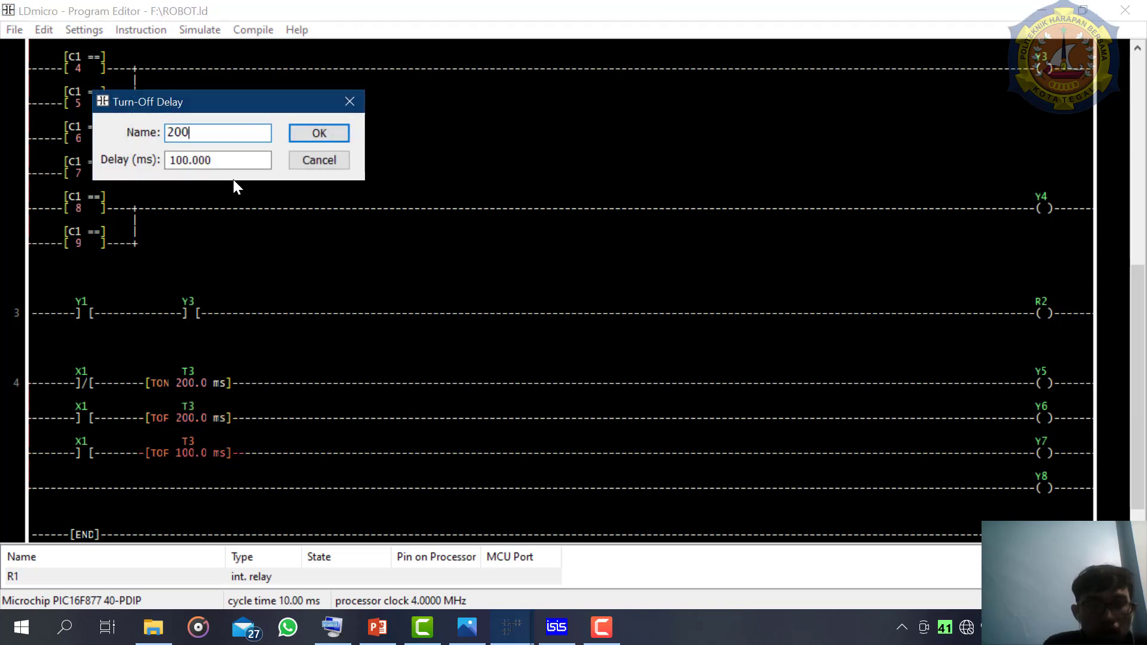
{"action": "key", "text": "BackSpace"}
{"action": "key", "text": "BackSpace"}
{"action": "key", "text": "BackSpace"}
{"action": "type", "text": "3"}
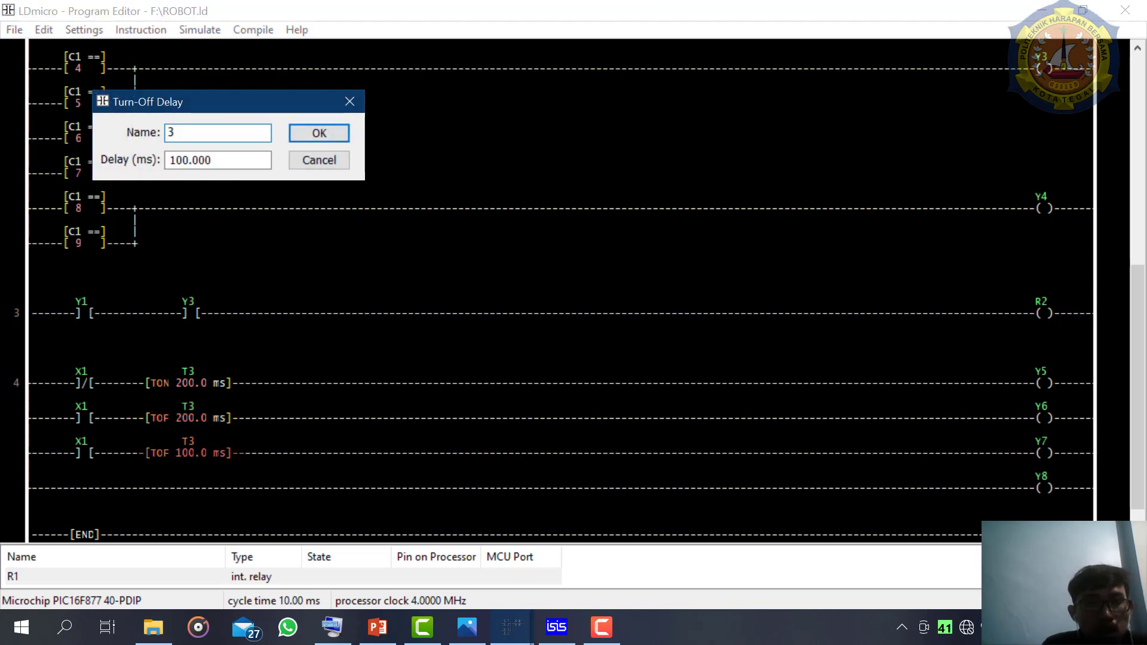
{"action": "left_click", "coordinate": [320, 134]}
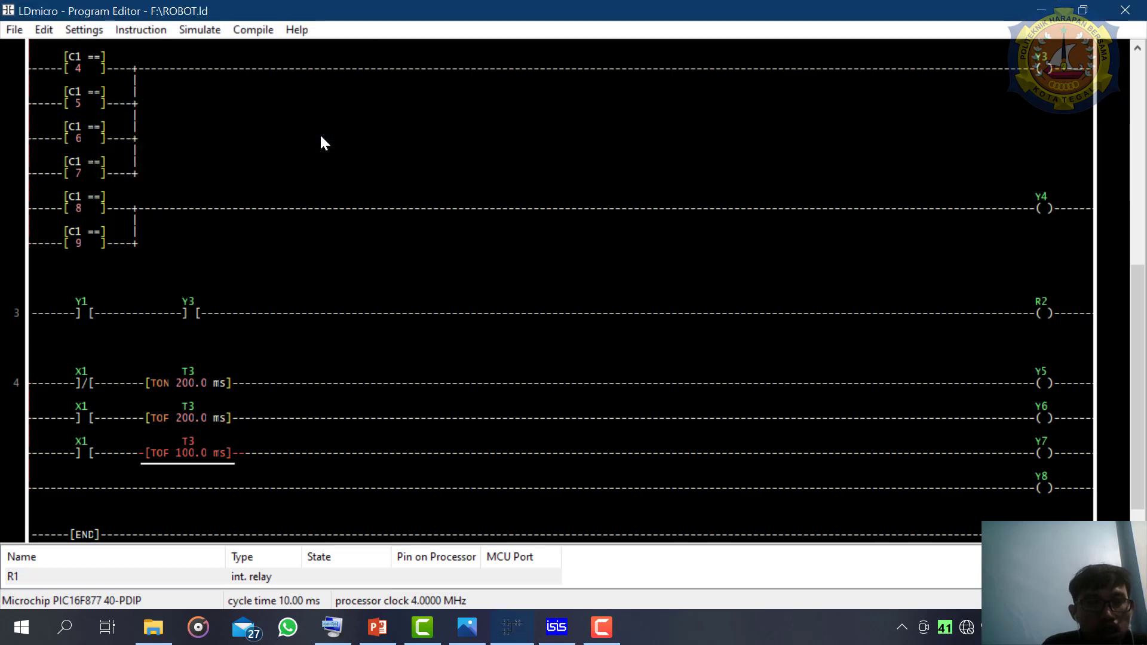
- Set the delay of the turn-off timer in the Y7 branch to 200 ms
{"action": "double_click", "coordinate": [193, 450]}
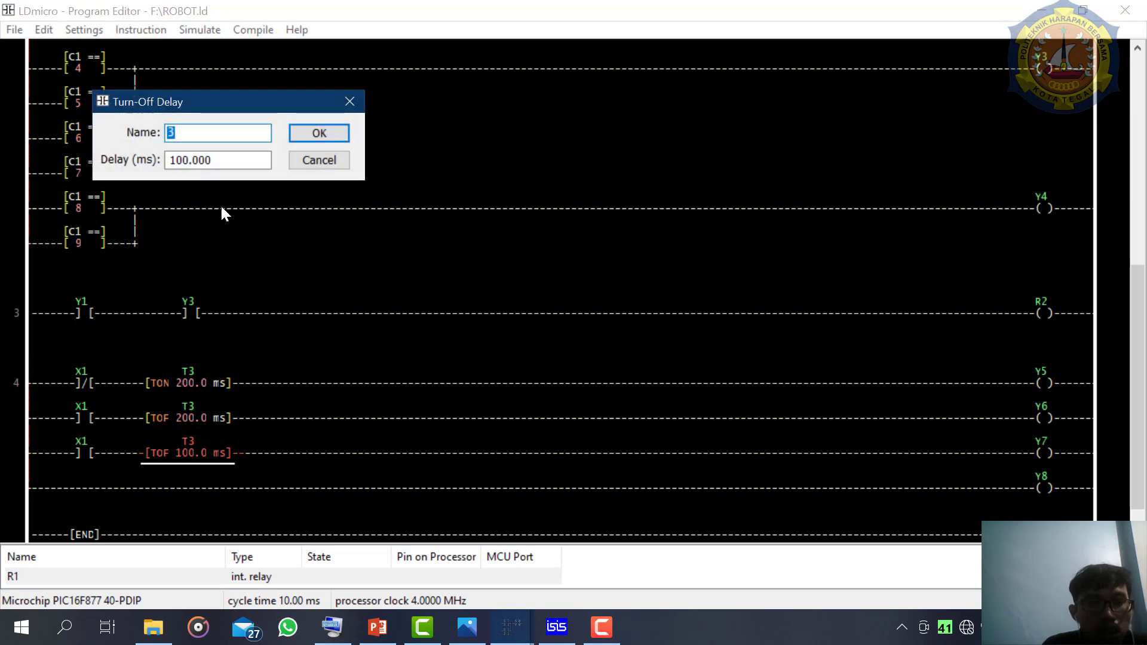
{"action": "double_click", "coordinate": [225, 159]}
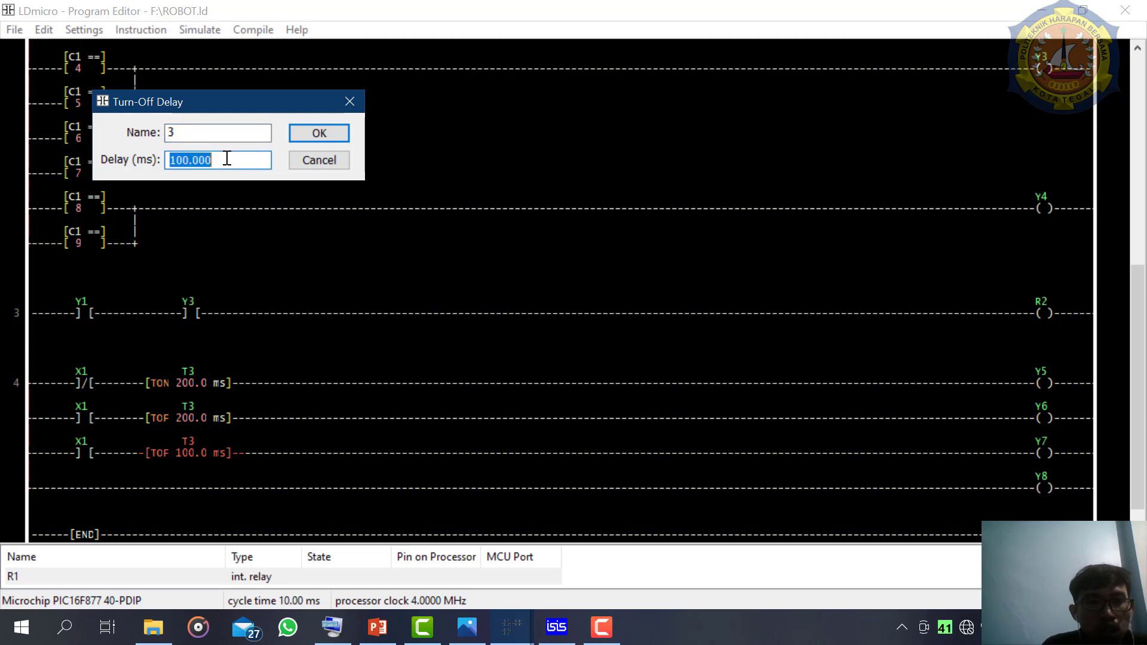
{"action": "type", "text": "200"}
{"action": "key", "text": "Return"}
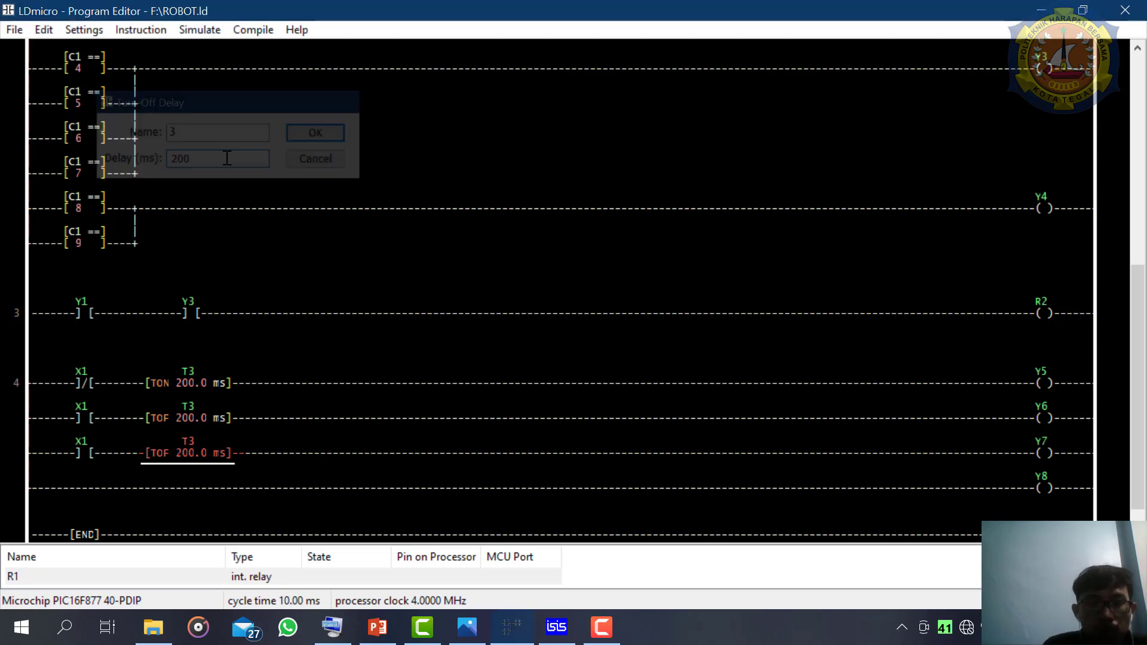
- Insert a negated input-pin contact before coil Y8 on rung 4 and name it 1
{"action": "double_click", "coordinate": [1043, 491]}
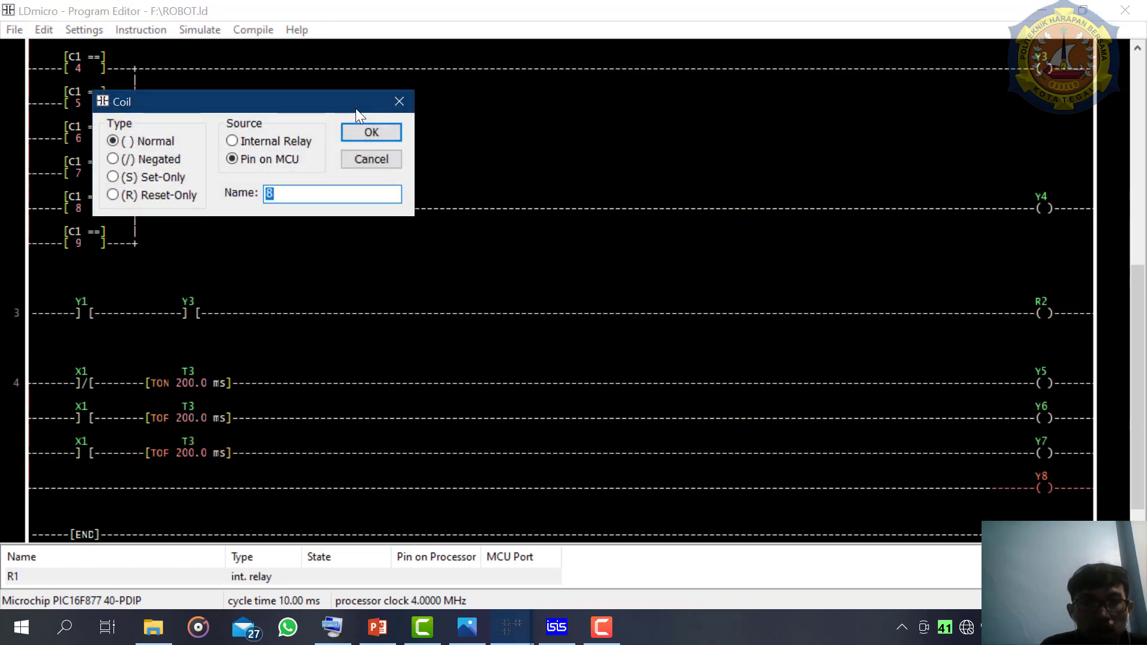
{"action": "left_click", "coordinate": [398, 103]}
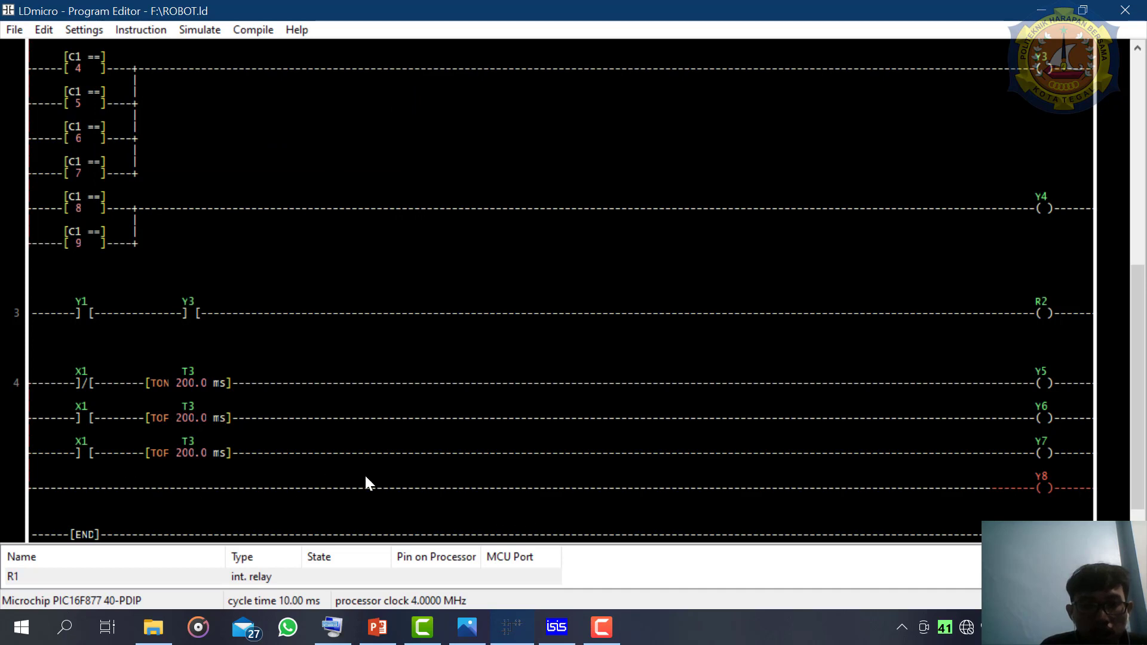
{"action": "left_click", "coordinate": [997, 487]}
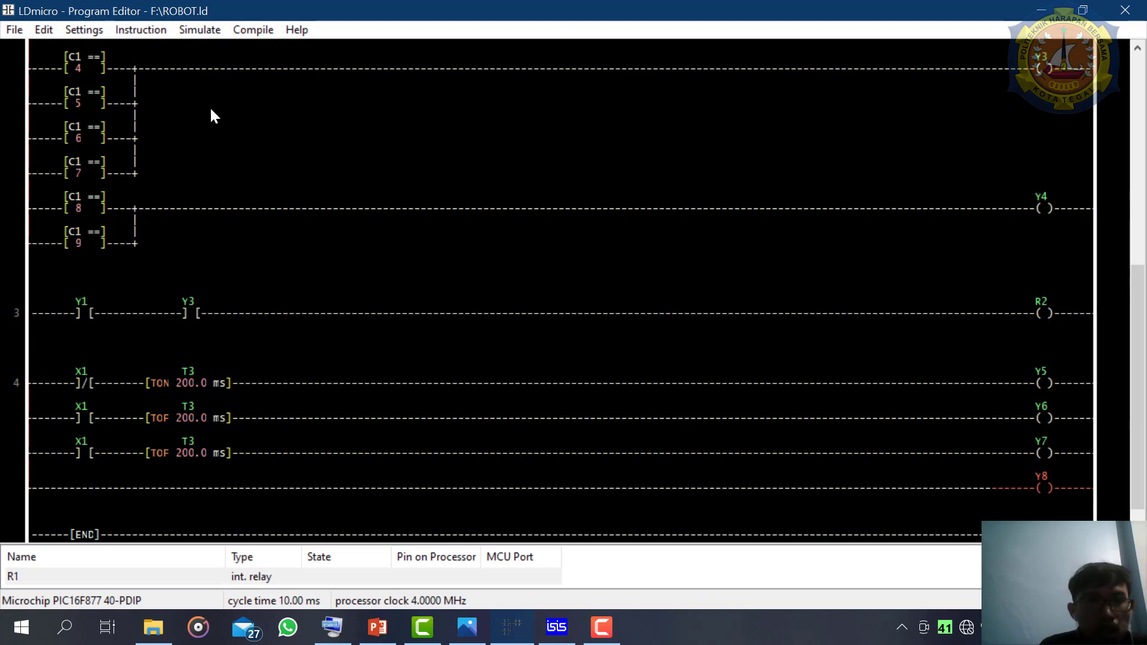
{"action": "left_click", "coordinate": [127, 26]}
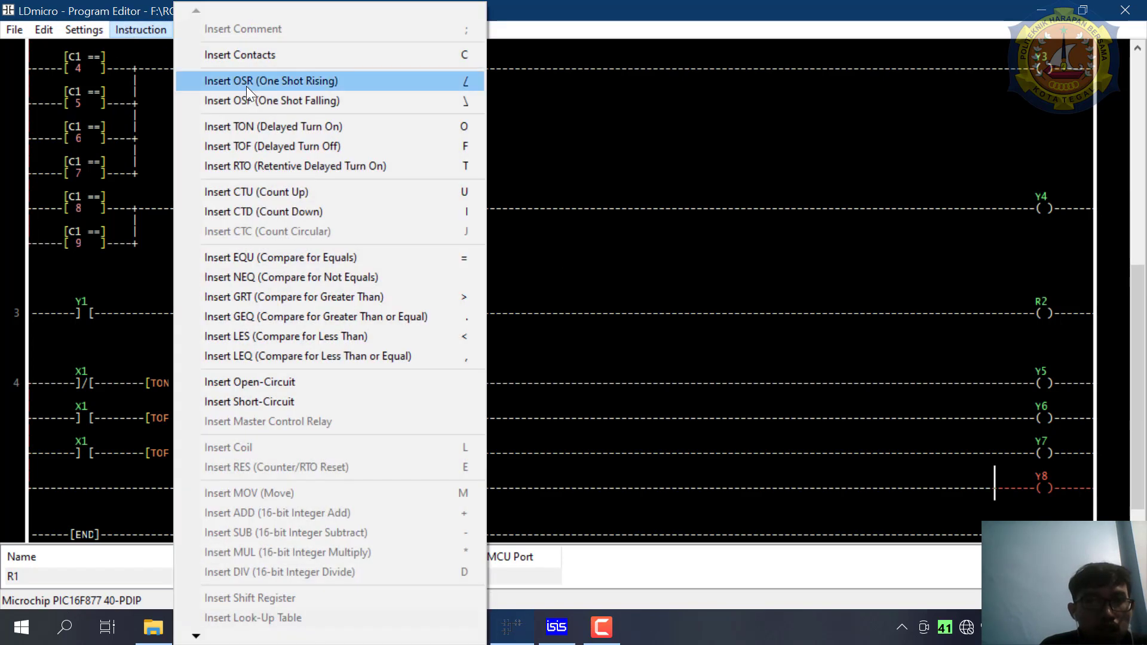
{"action": "left_click", "coordinate": [275, 56]}
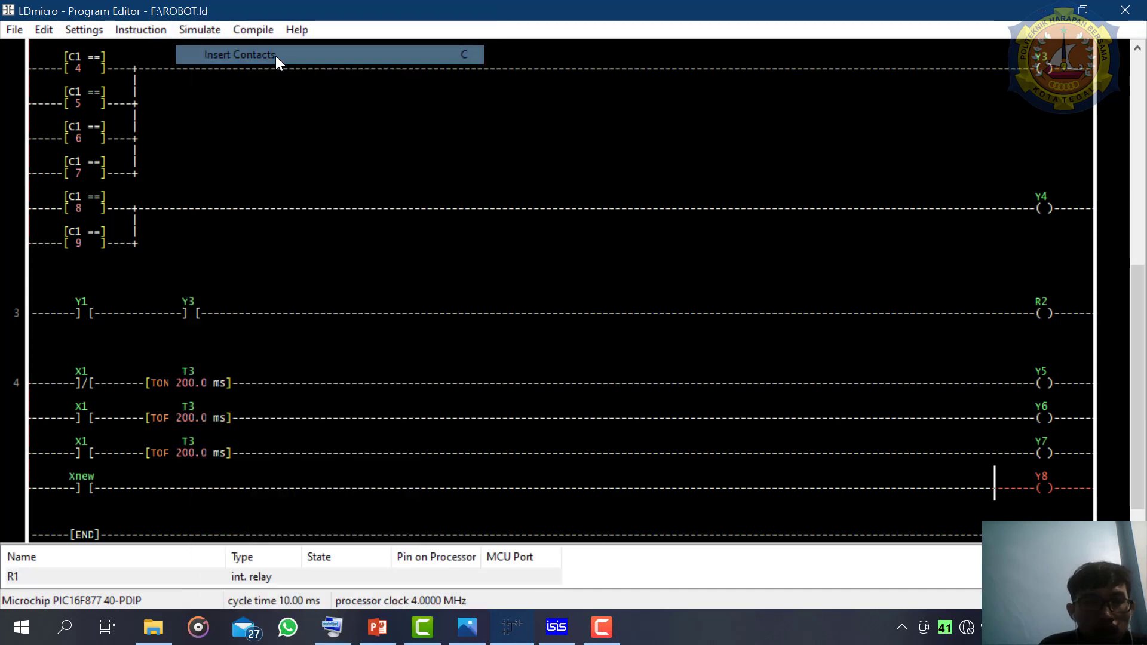
{"action": "double_click", "coordinate": [84, 483]}
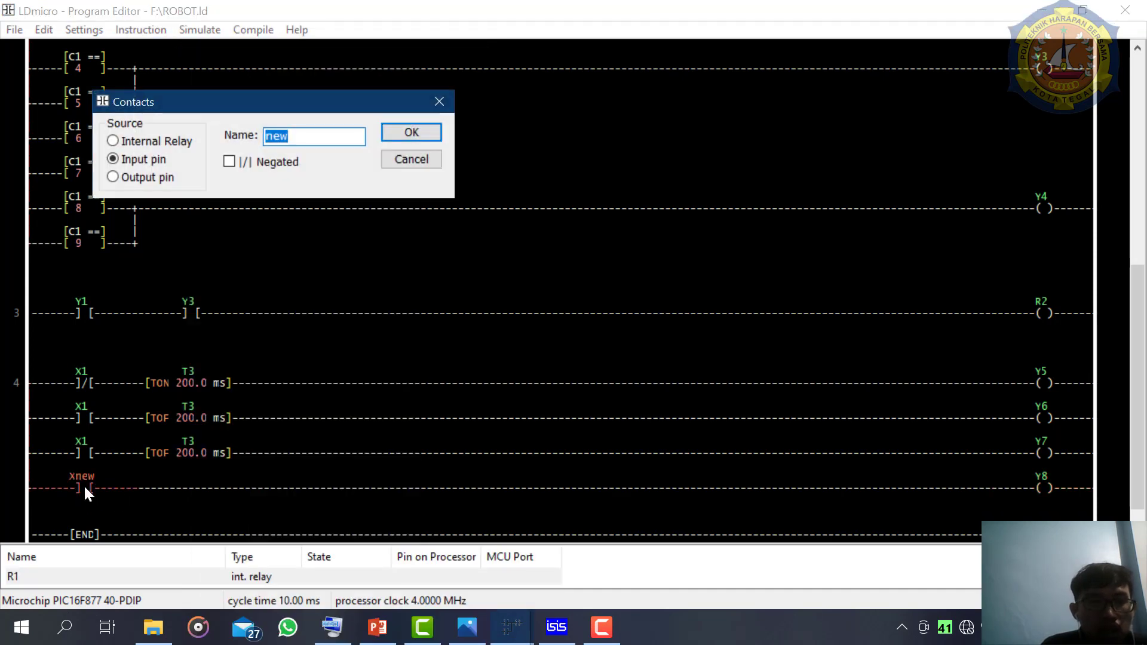
{"action": "type", "text": "1"}
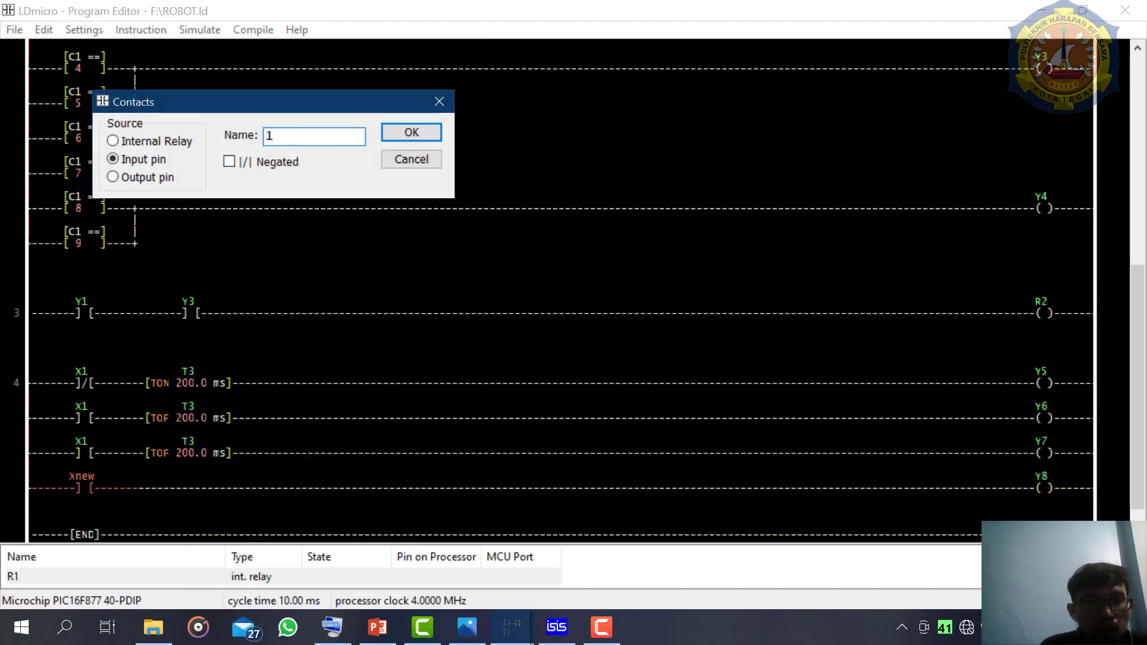
{"action": "left_click", "coordinate": [249, 160]}
{"action": "left_click", "coordinate": [413, 133]}
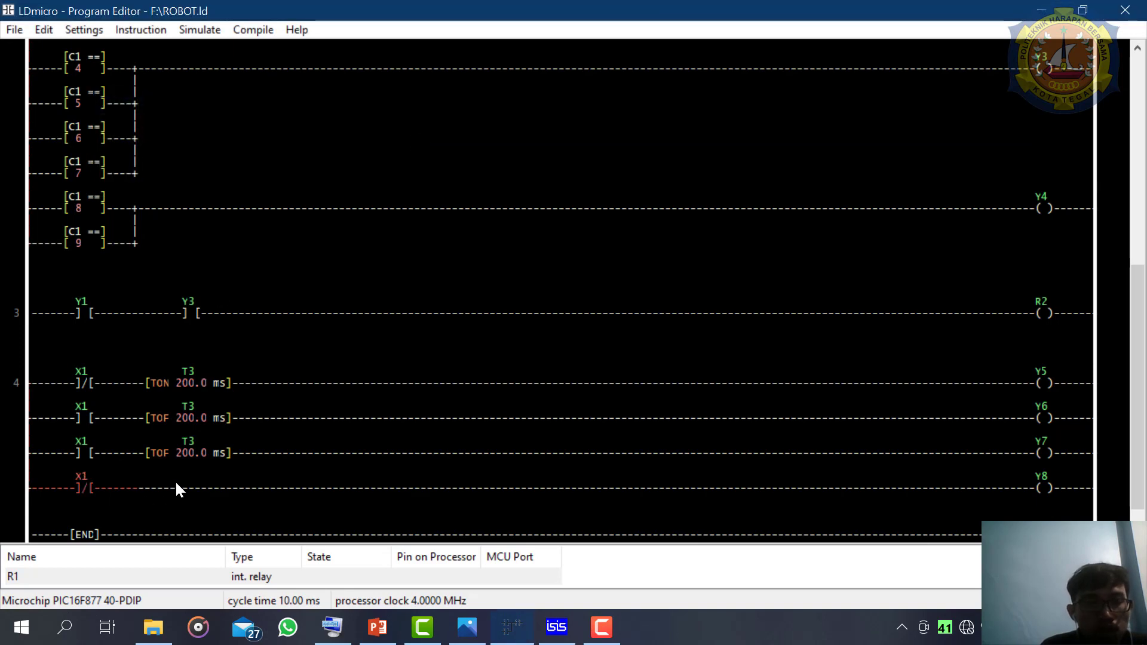
- Insert a turn-on delay timer after the negated X1 contact in the Y8 branch, named 3 with a 200 ms delay
{"action": "left_click", "coordinate": [131, 483]}
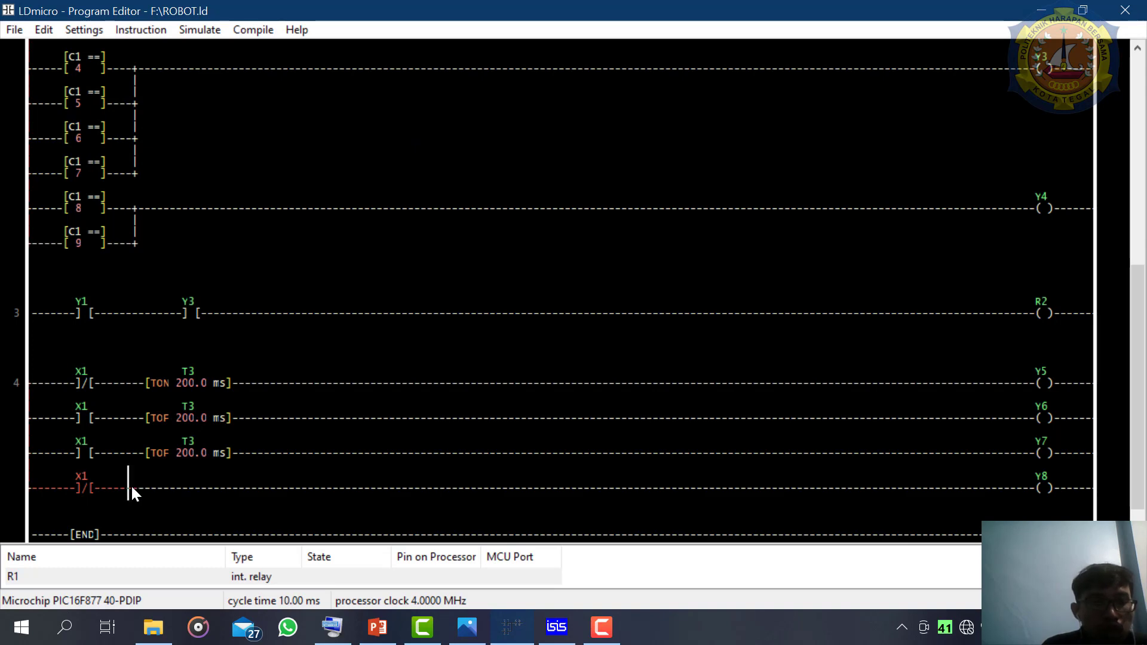
{"action": "left_click", "coordinate": [143, 29]}
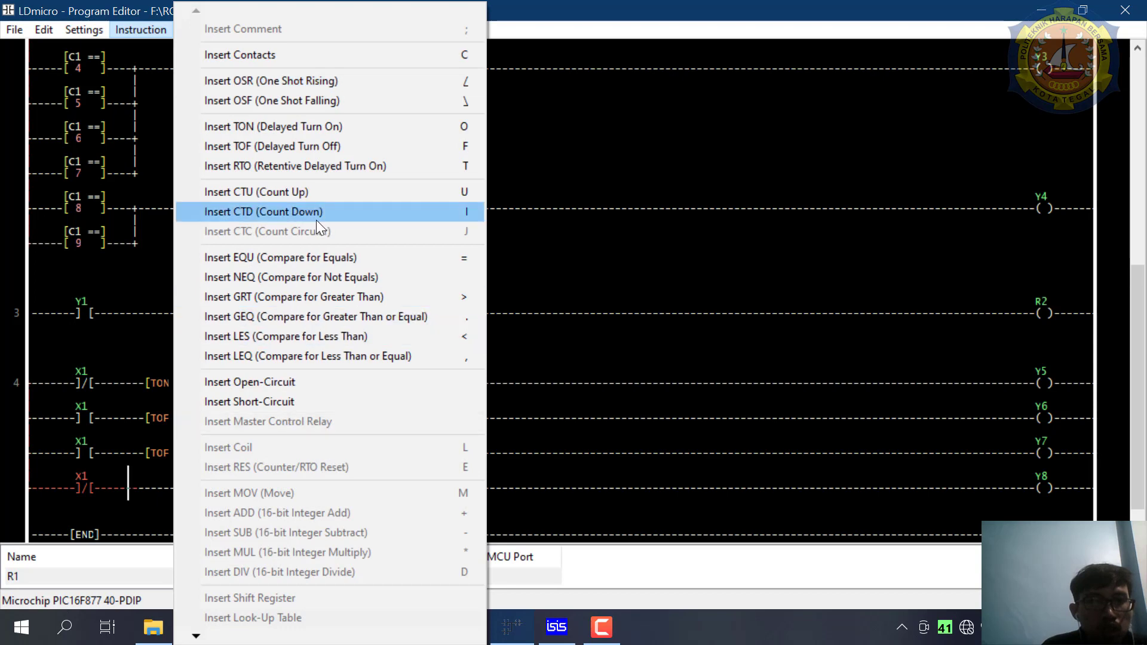
{"action": "left_click", "coordinate": [338, 123]}
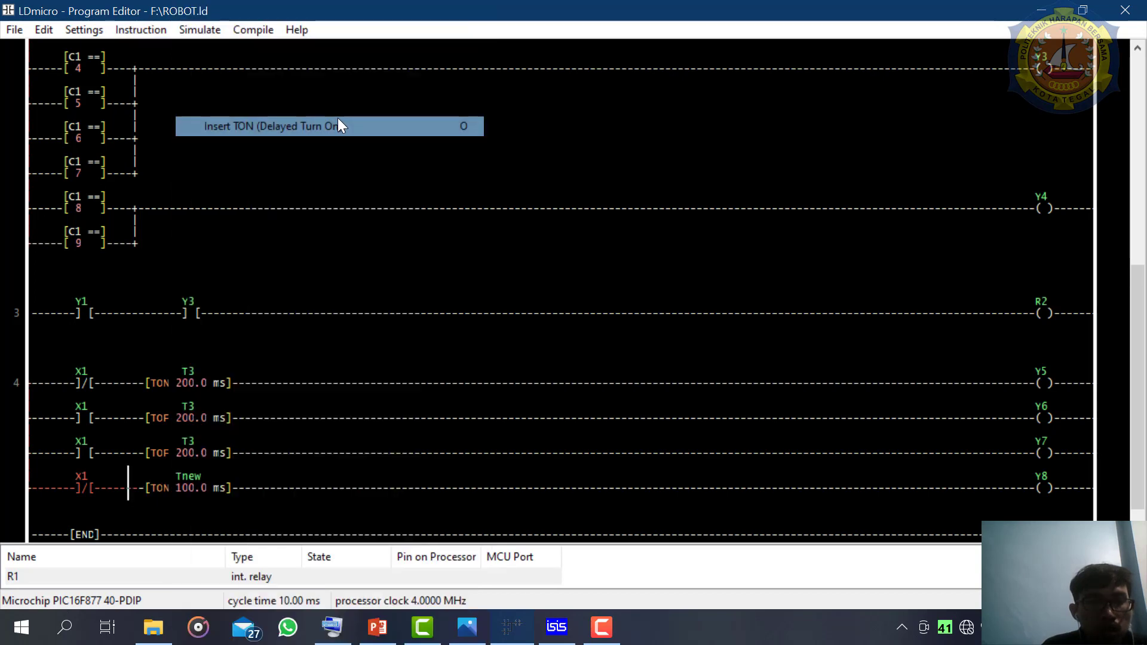
{"action": "double_click", "coordinate": [184, 477]}
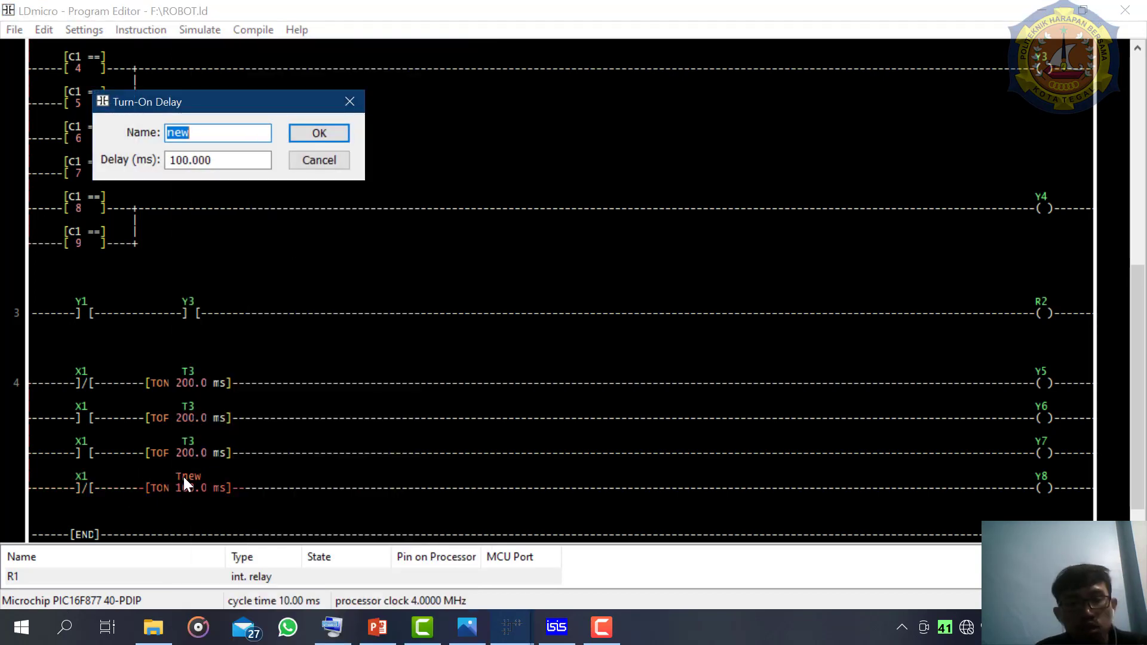
{"action": "type", "text": "3"}
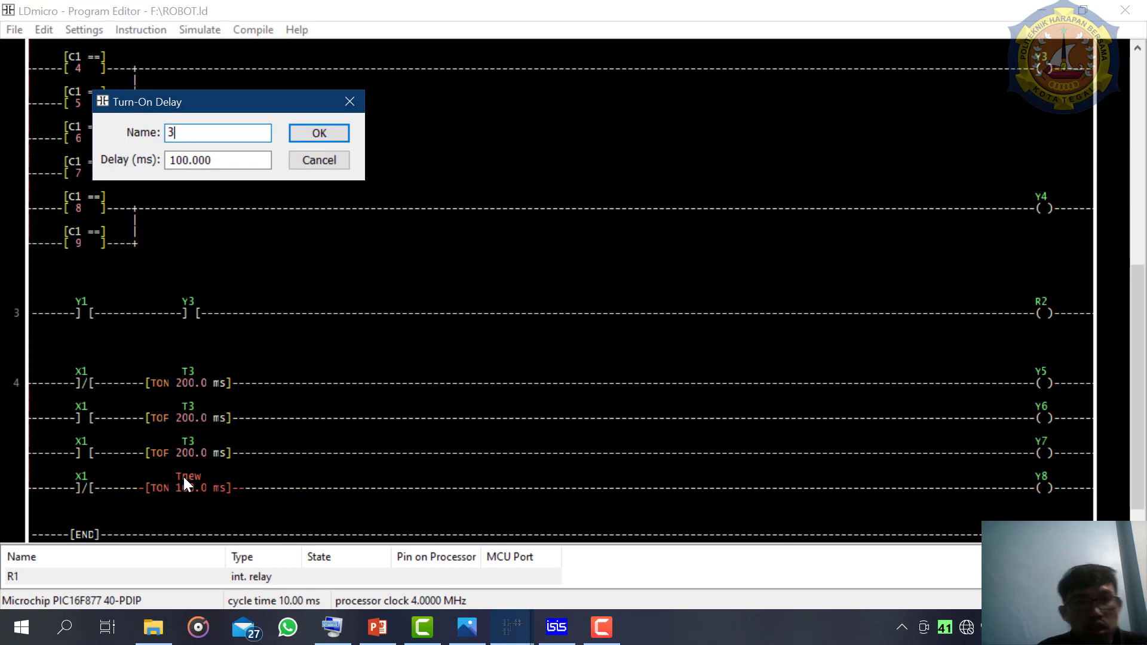
{"action": "double_click", "coordinate": [234, 159]}
{"action": "type", "text": "20"}
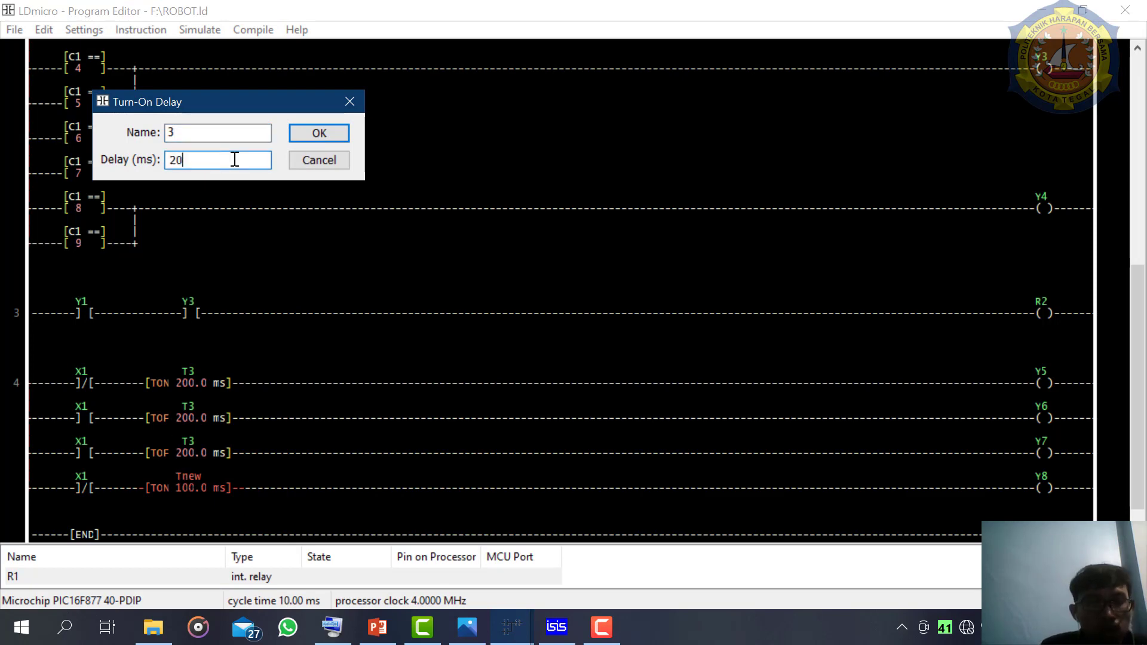
{"action": "type", "text": "0"}
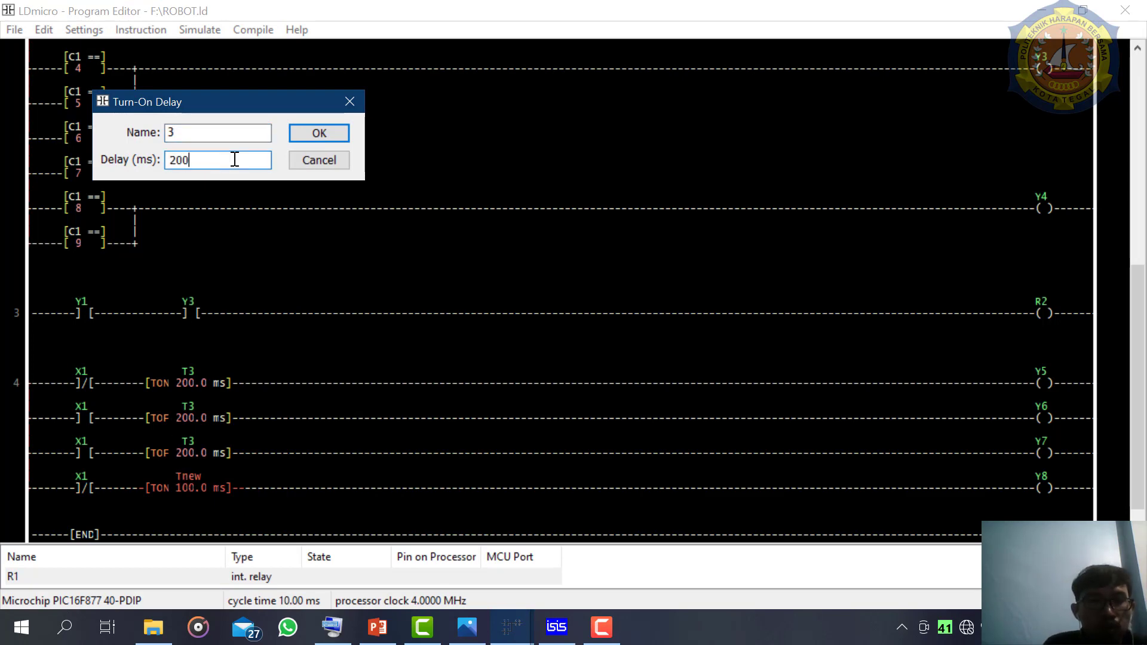
{"action": "left_click", "coordinate": [342, 132]}
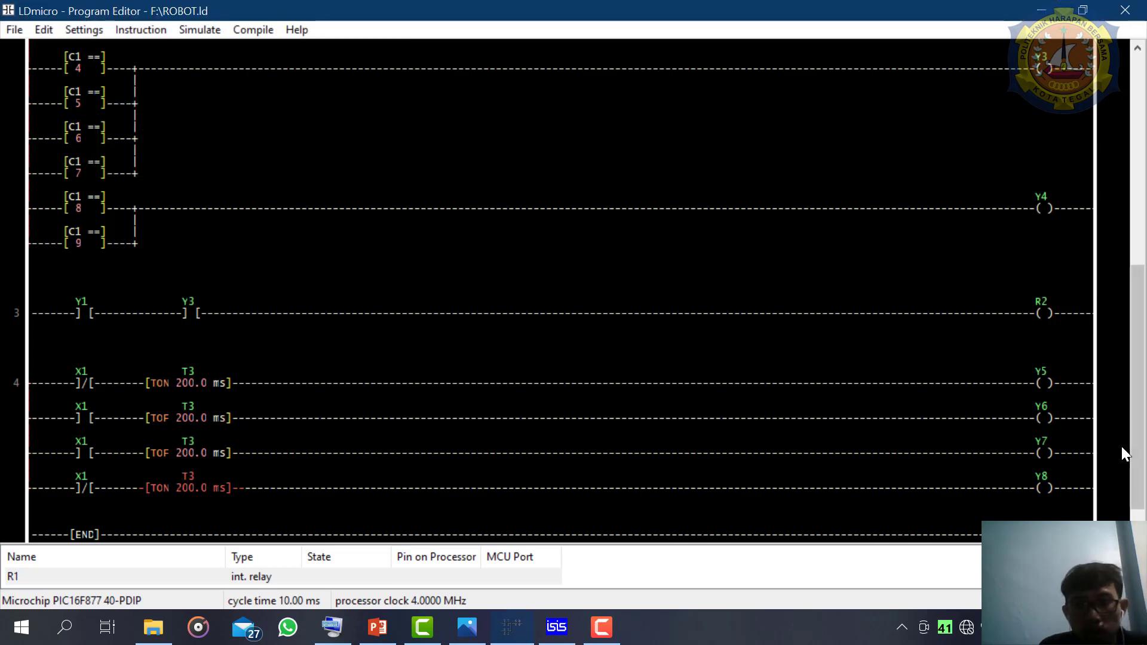
- Switch to the ISIS schematic and examine the pin labels connecting the PIC16F877A to the L298 inputs
{"action": "scroll", "coordinate": [1141, 482], "scroll_direction": "down", "scroll_amount": 1}
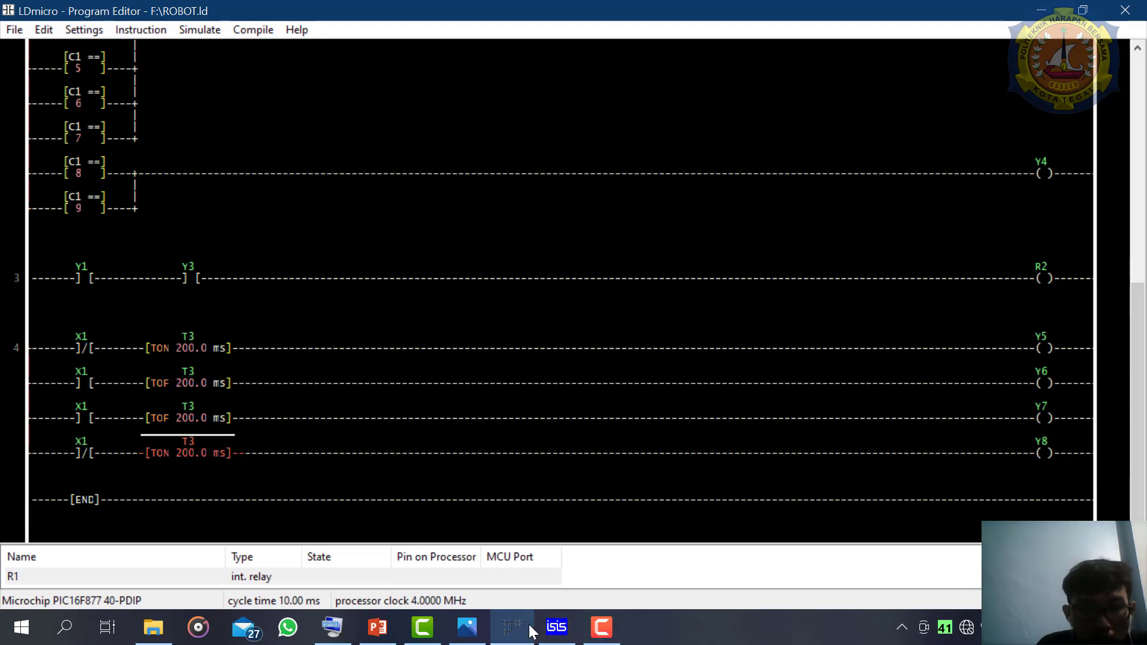
{"action": "left_click", "coordinate": [559, 634]}
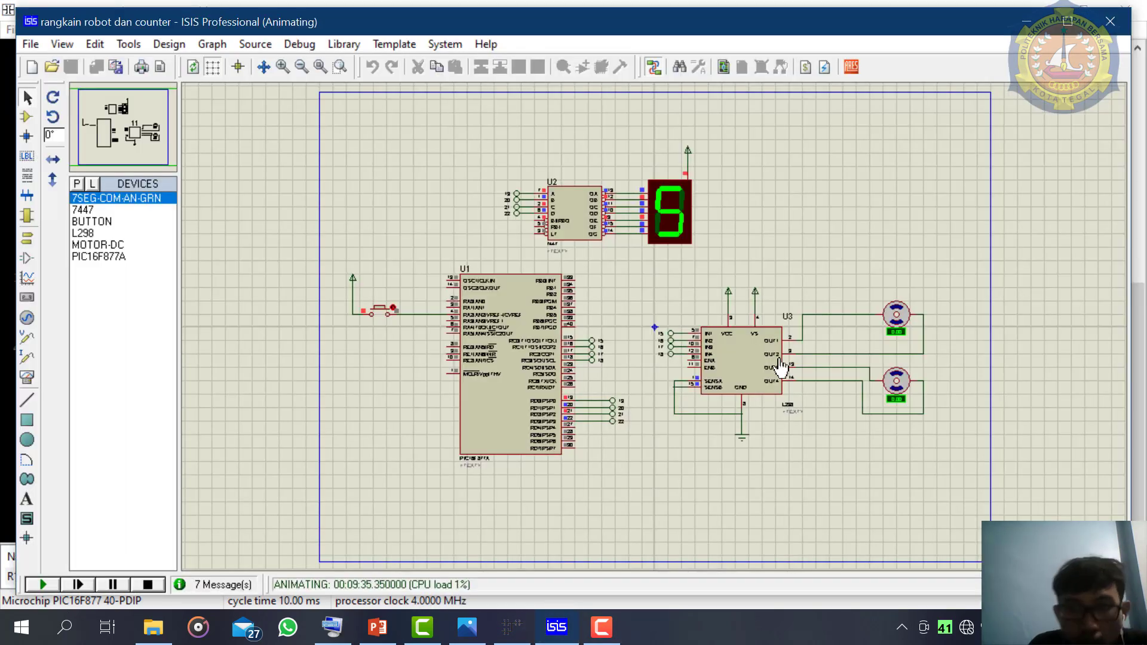
{"action": "scroll", "coordinate": [781, 365], "scroll_direction": "up", "scroll_amount": 1}
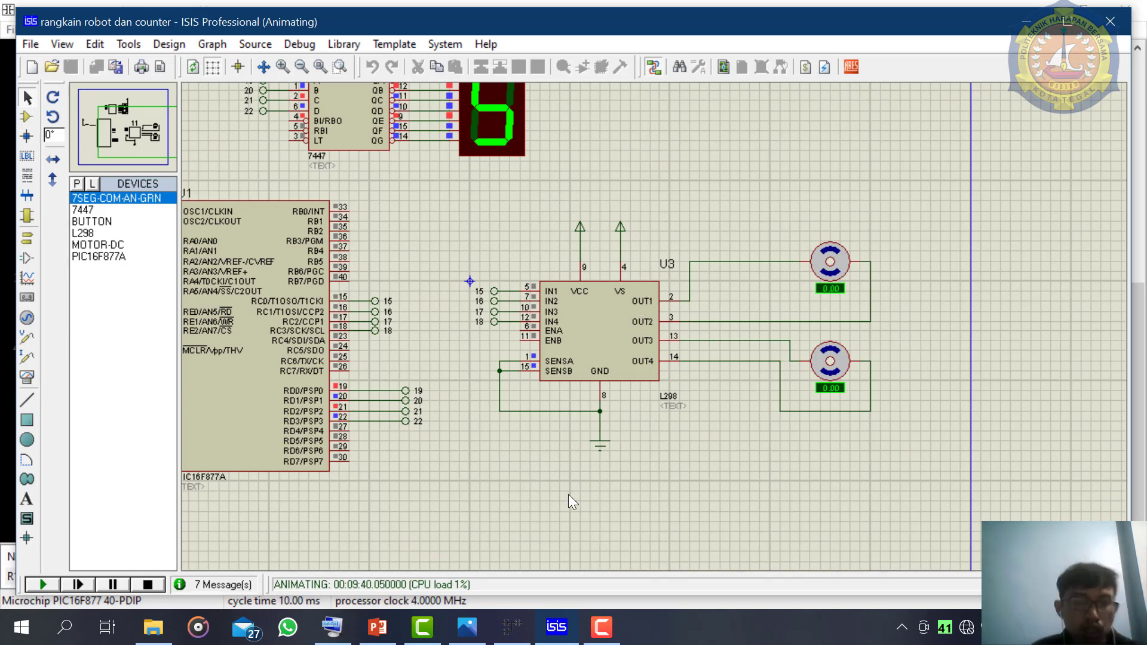
- Switch to the LDmicro program, enlarge the I/O list and check the pin assignments of outputs Y5, Y6 and Y7
{"action": "left_click", "coordinate": [511, 631]}
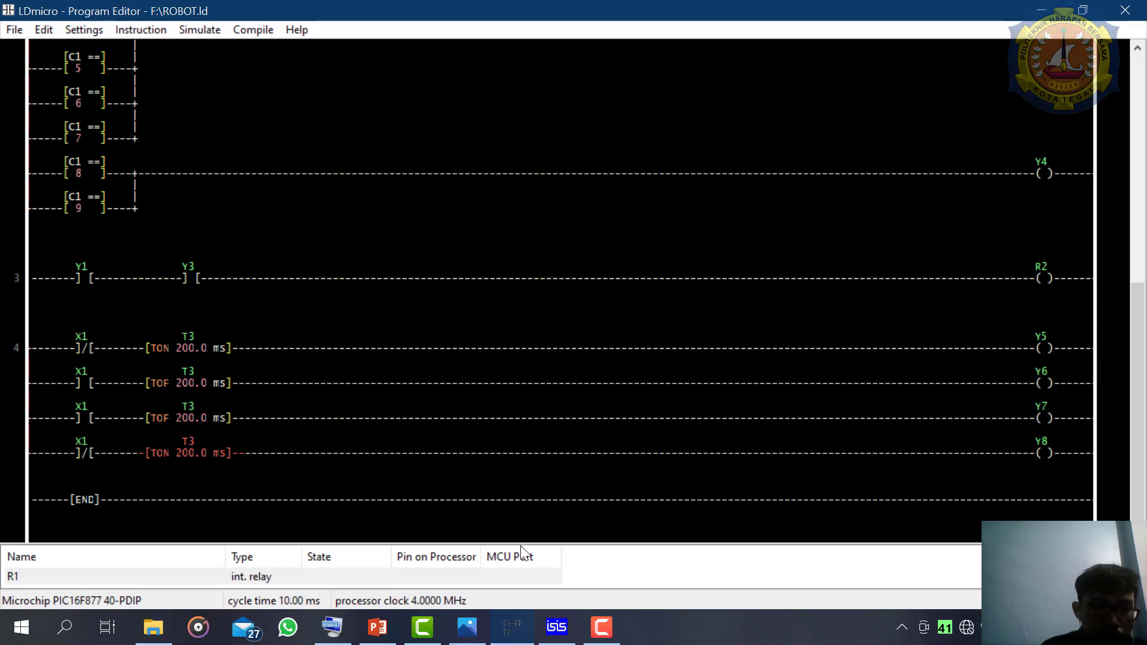
{"action": "left_click_drag", "start_coordinate": [521, 543], "coordinate": [535, 239]}
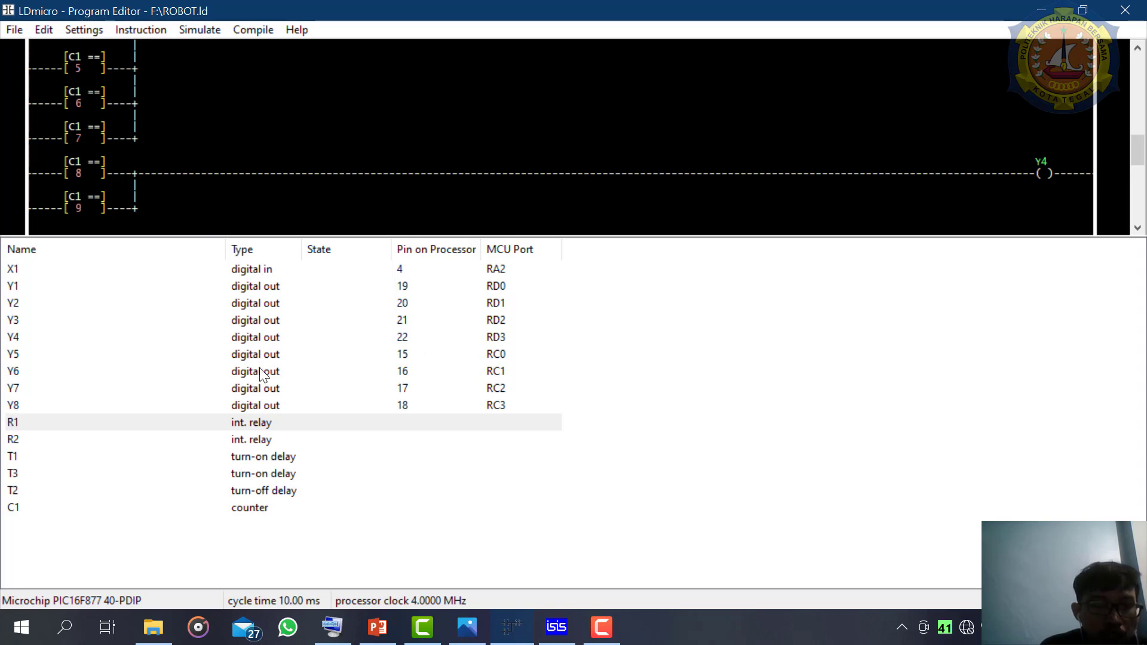
{"action": "double_click", "coordinate": [392, 364]}
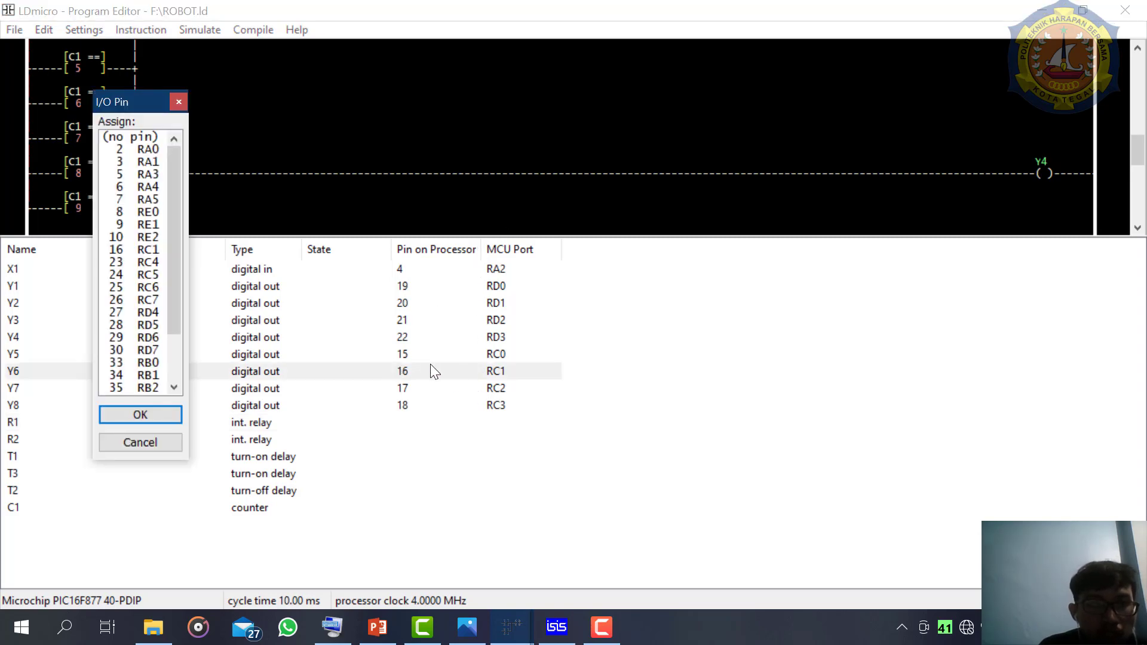
{"action": "left_click", "coordinate": [175, 102]}
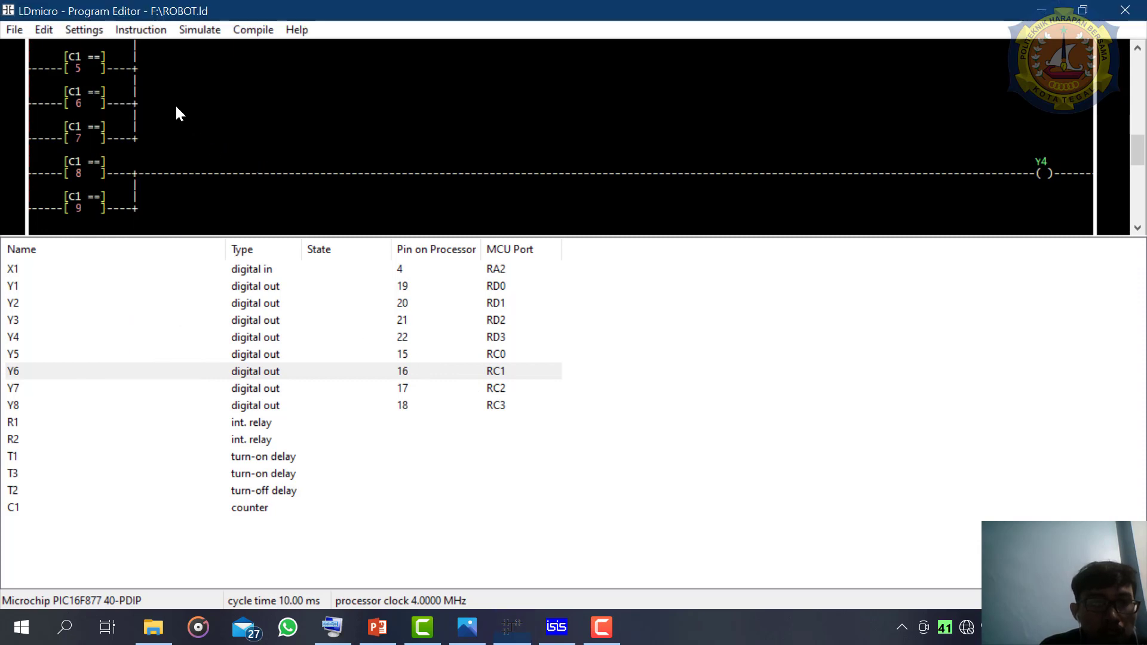
{"action": "double_click", "coordinate": [402, 354]}
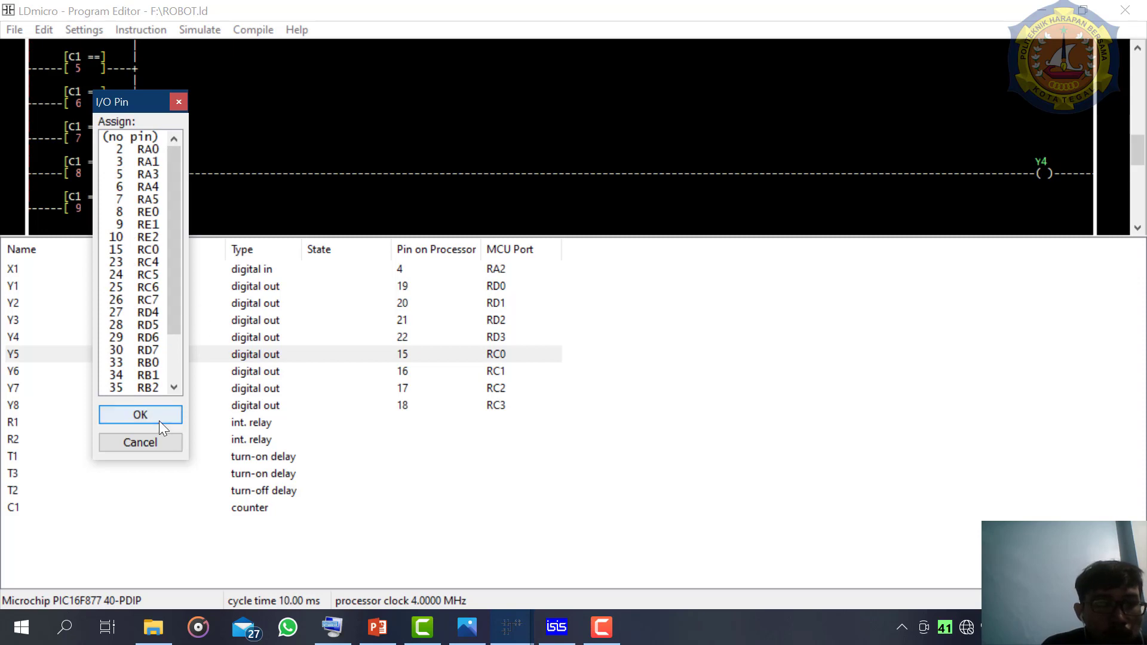
{"action": "left_click", "coordinate": [178, 103]}
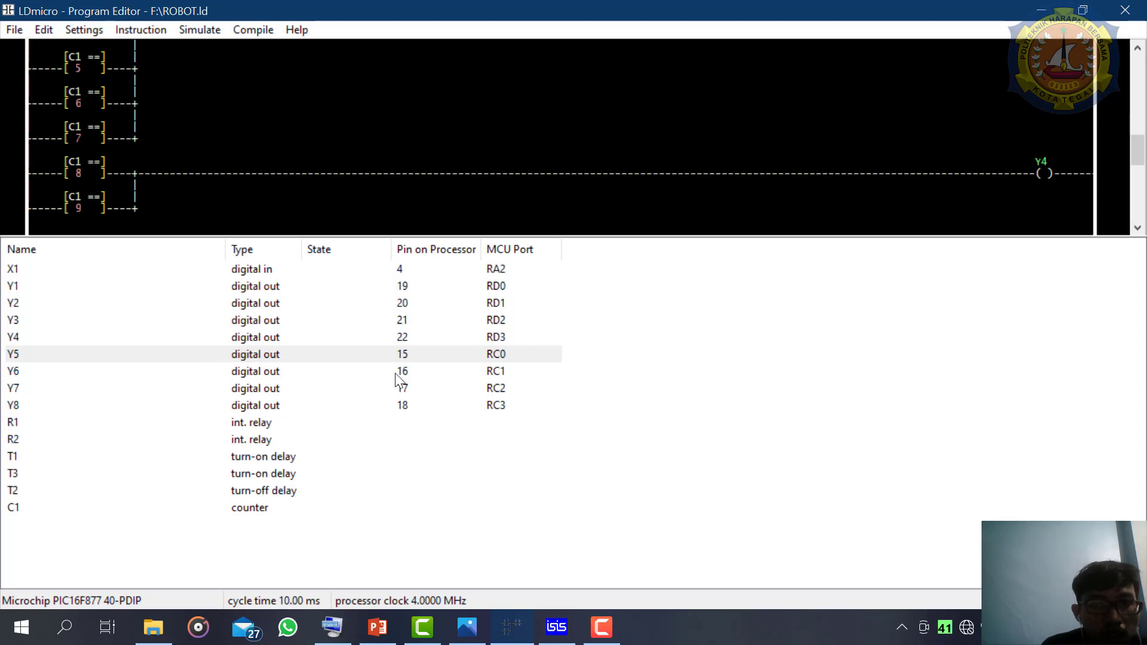
{"action": "double_click", "coordinate": [396, 372]}
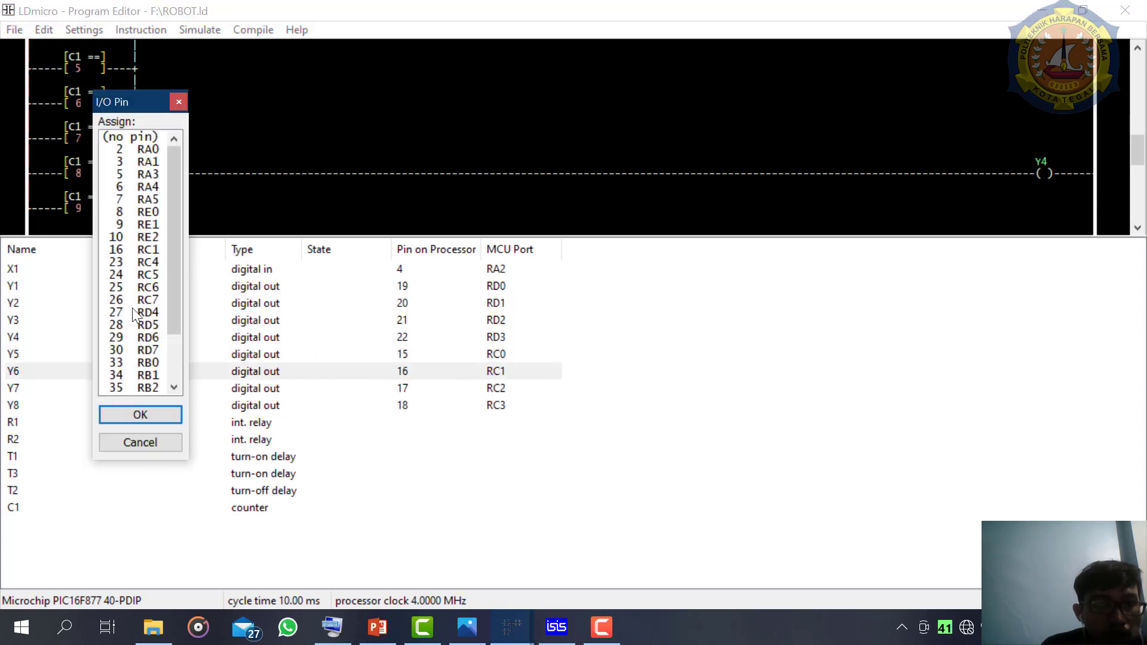
{"action": "left_click", "coordinate": [178, 103]}
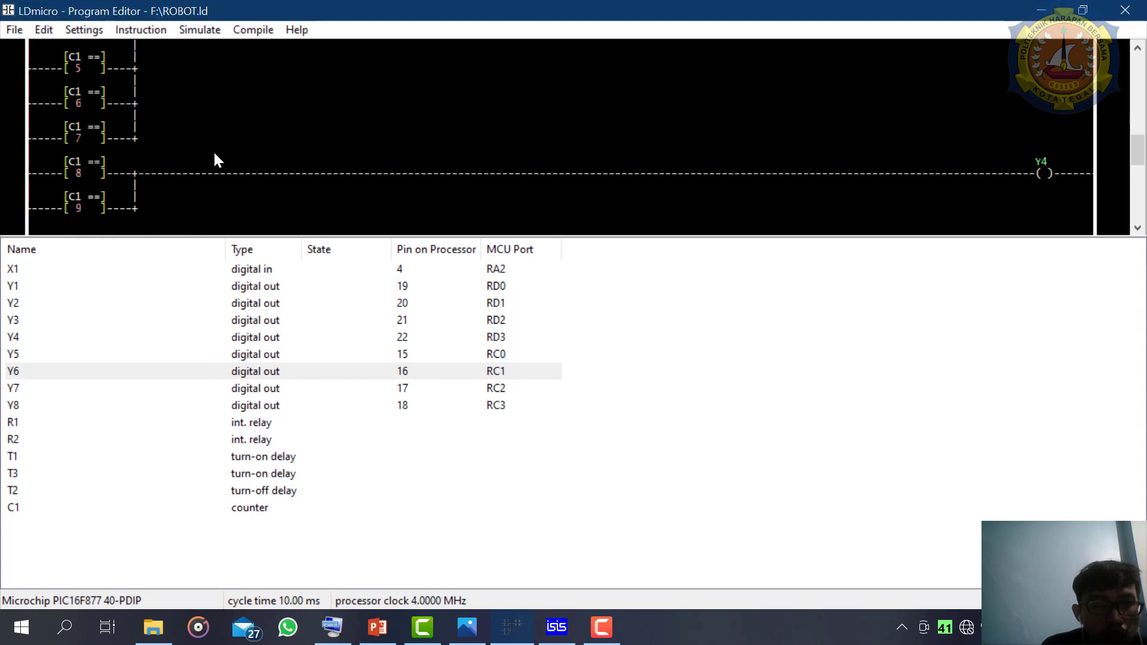
{"action": "double_click", "coordinate": [396, 388]}
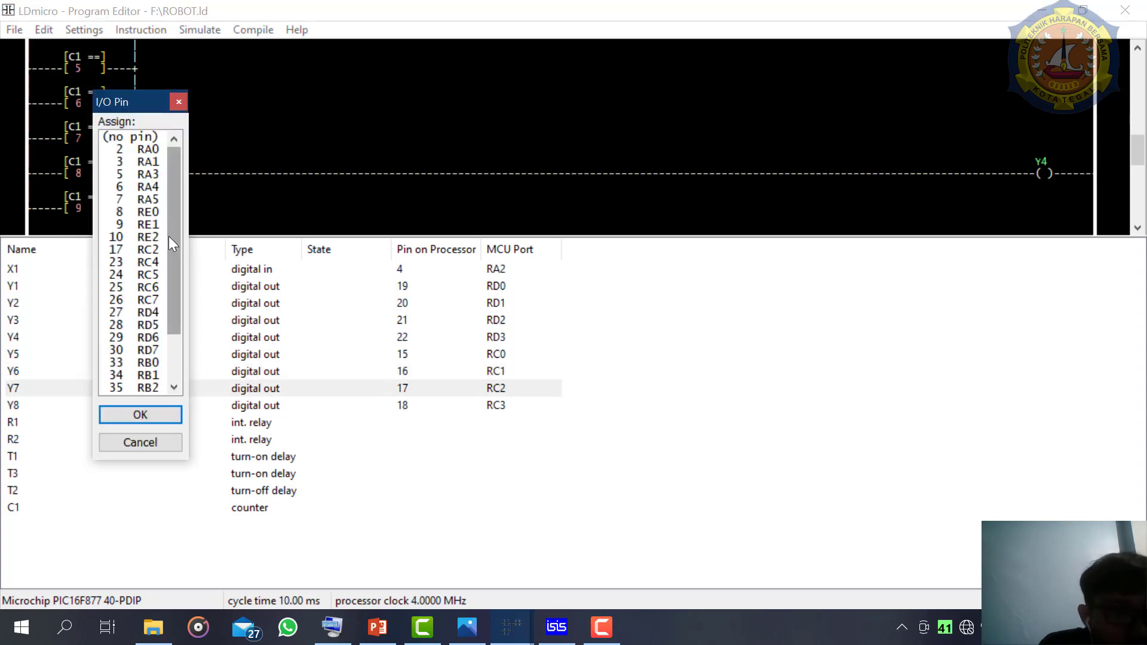
{"action": "left_click_drag", "start_coordinate": [169, 236], "coordinate": [170, 192]}
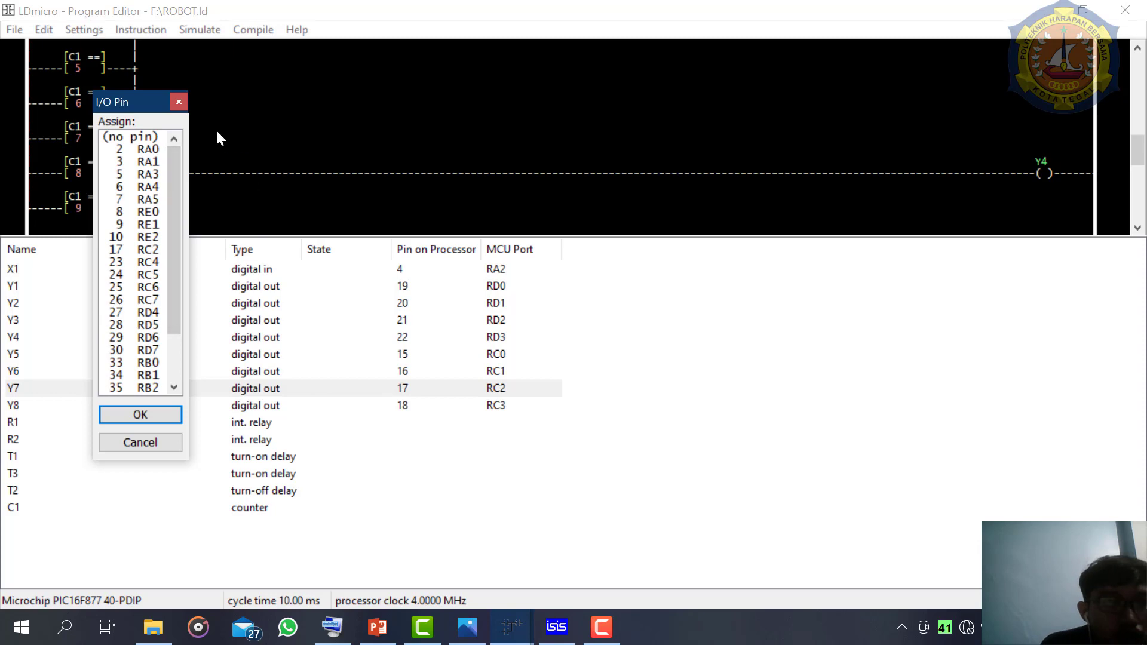
{"action": "left_click", "coordinate": [179, 102]}
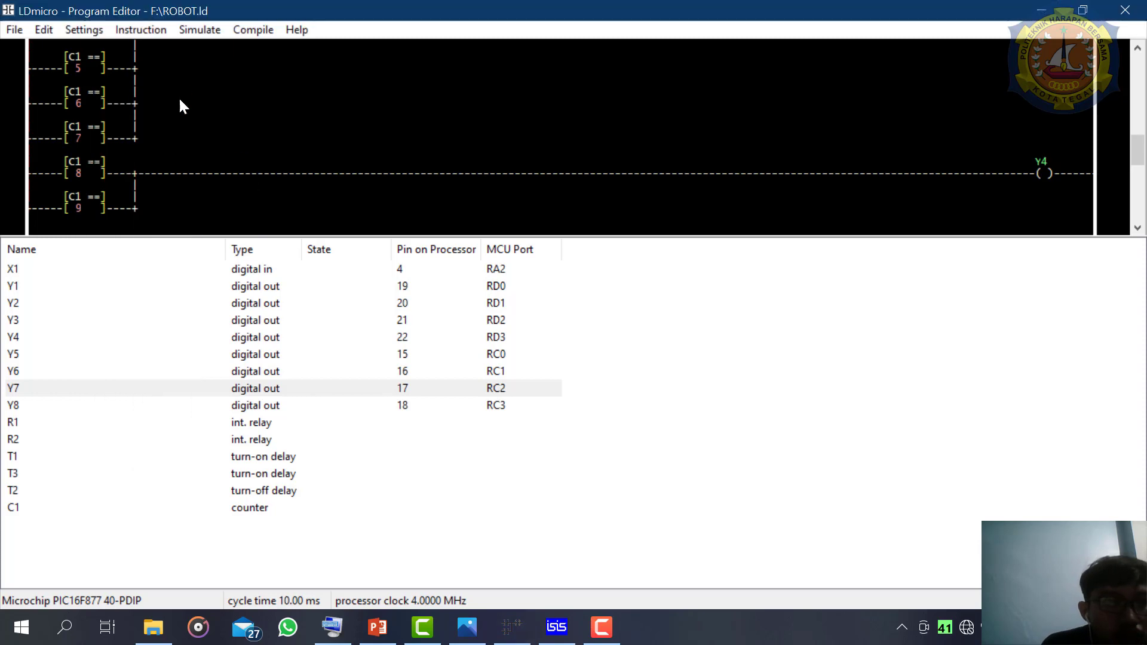
- Assign output Y8 to pin 18 (RC3) and shrink the I/O list to restore the full ladder view
{"action": "left_click", "coordinate": [422, 408]}
{"action": "double_click", "coordinate": [422, 407]}
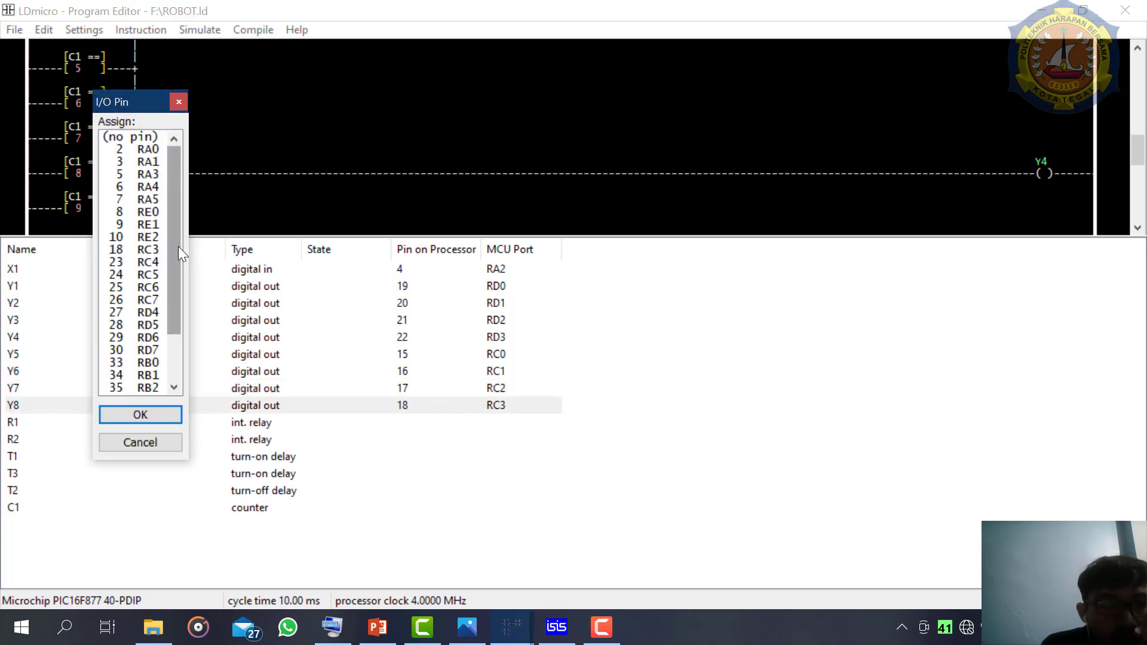
{"action": "double_click", "coordinate": [157, 249]}
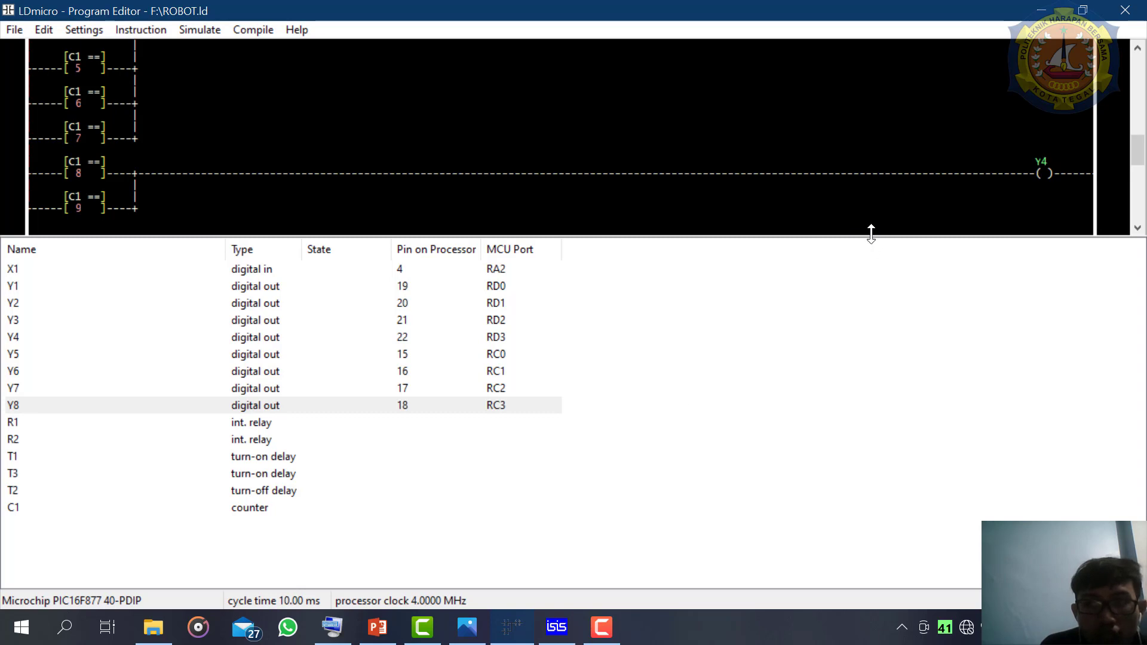
{"action": "left_click_drag", "start_coordinate": [868, 233], "coordinate": [861, 550]}
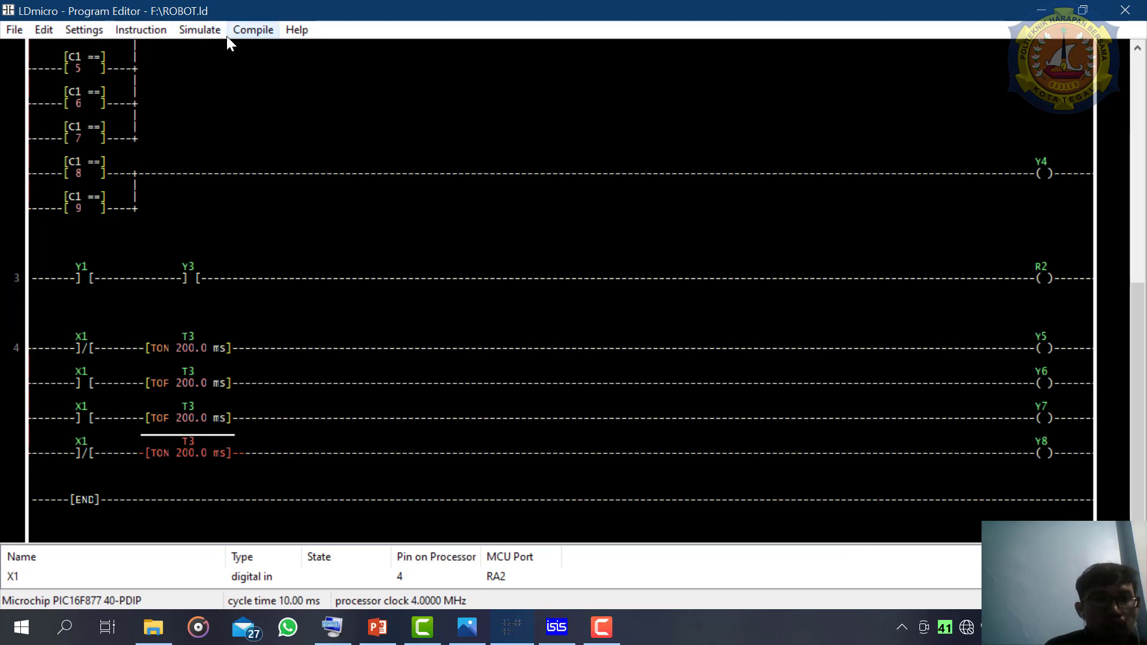
- Compile the ROBOT.ld ladder program into its hex file
{"action": "left_click", "coordinate": [251, 30]}
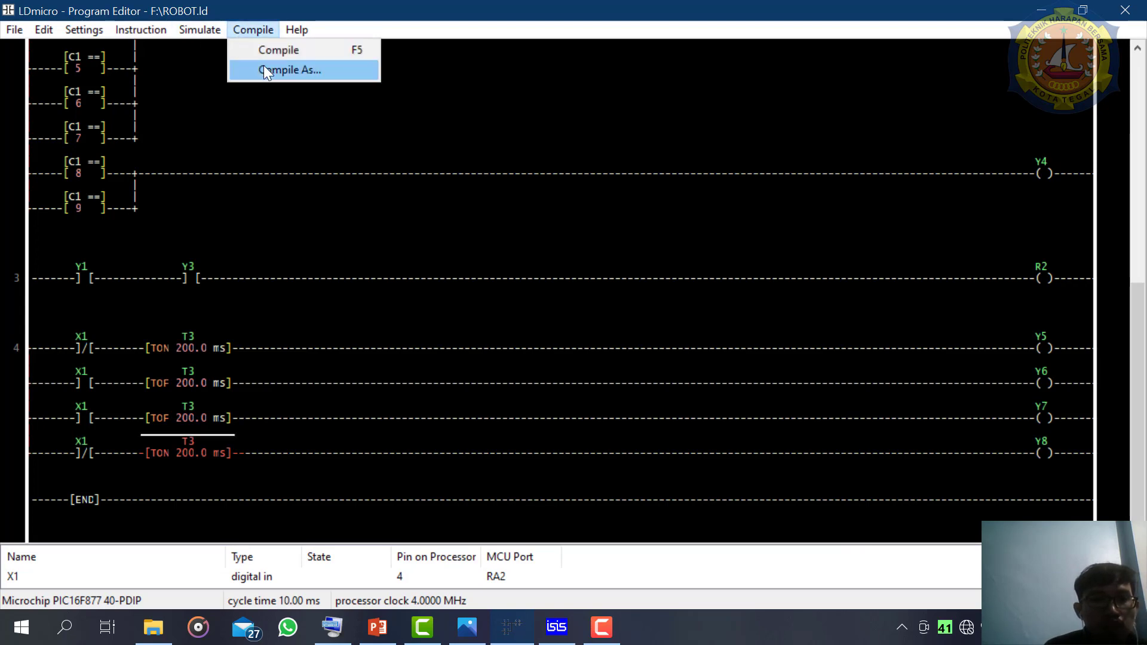
{"action": "left_click", "coordinate": [268, 49]}
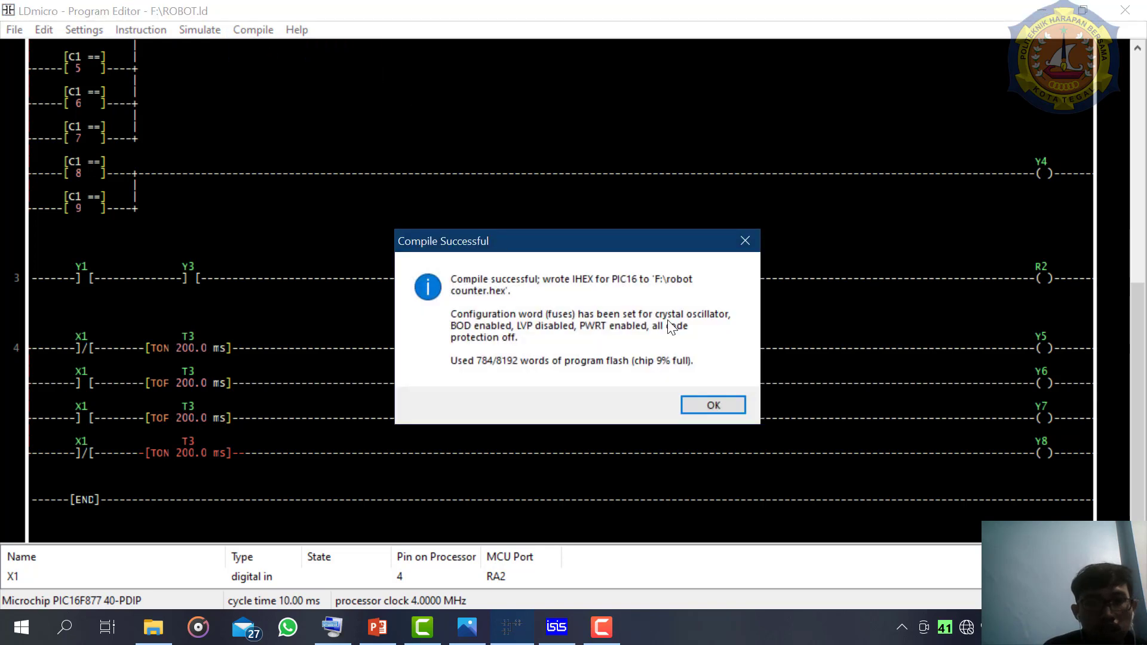
{"action": "left_click", "coordinate": [702, 405]}
- Switch to the ISIS schematic and stop the running simulation
{"action": "left_click", "coordinate": [545, 637]}
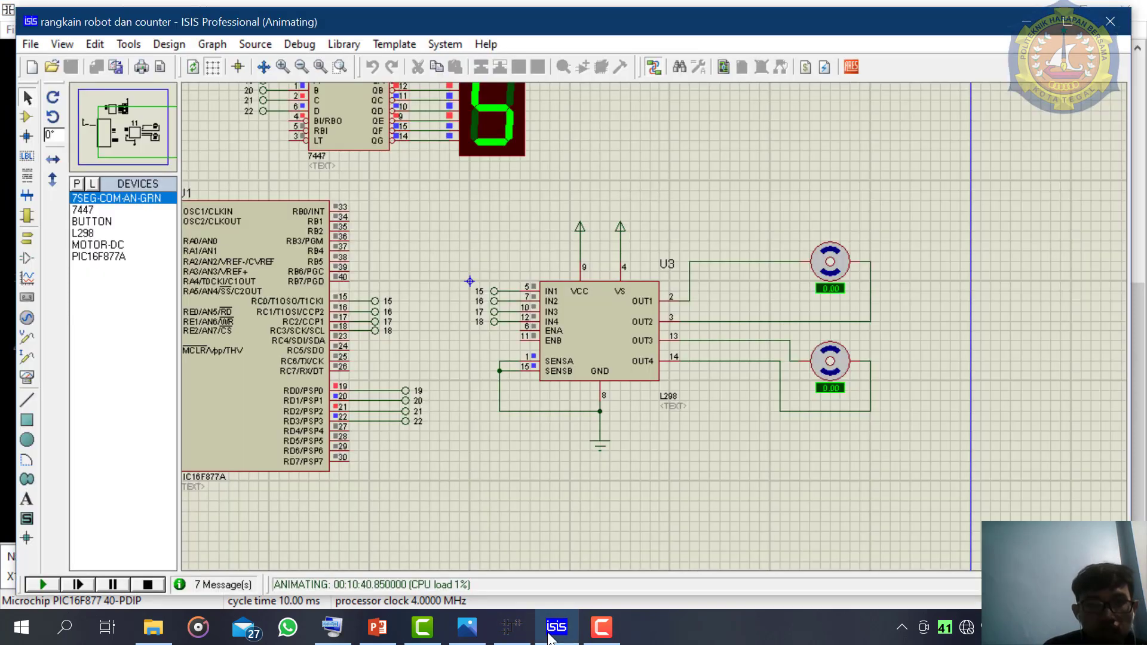
{"action": "scroll", "coordinate": [399, 343], "scroll_direction": "down", "scroll_amount": 1}
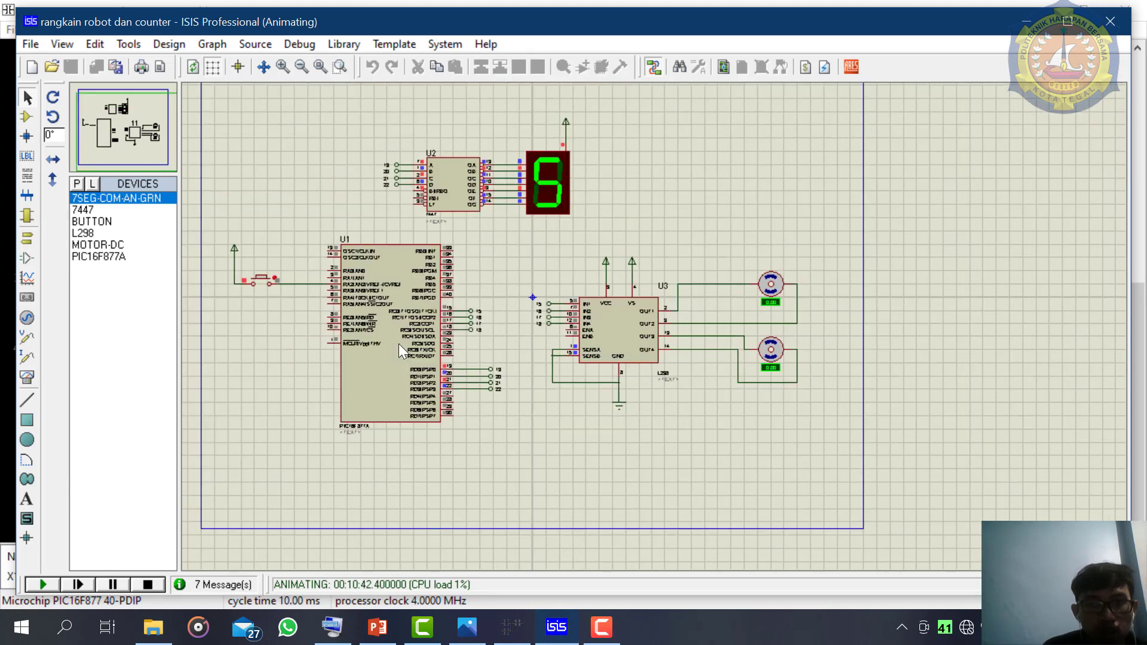
{"action": "left_click", "coordinate": [374, 361]}
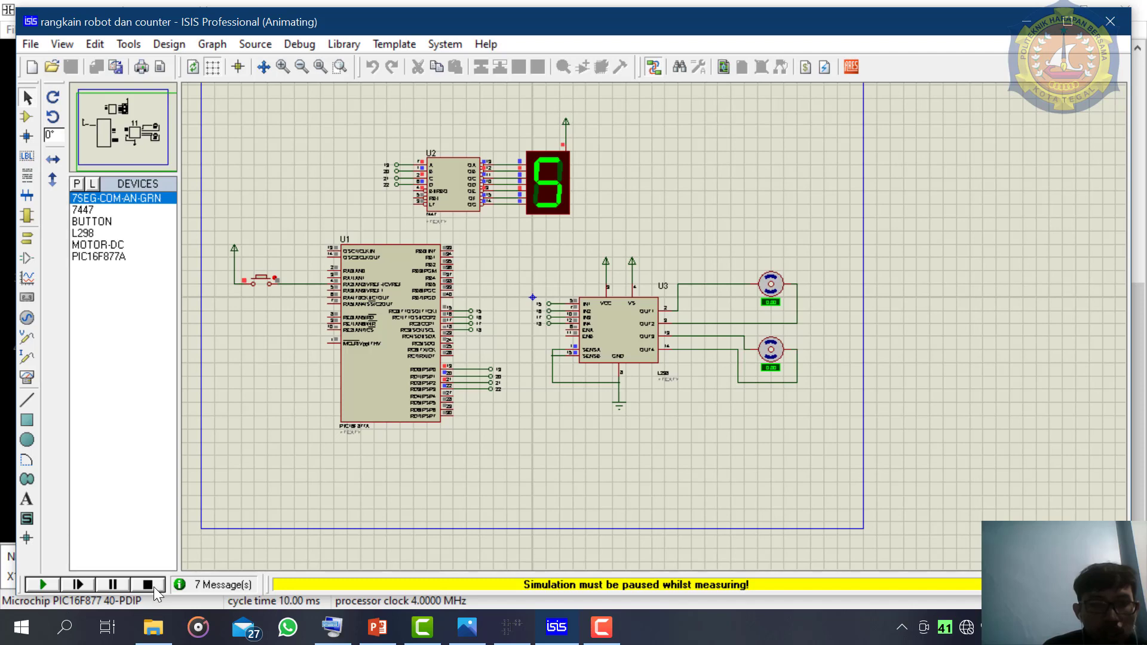
{"action": "left_click", "coordinate": [152, 586]}
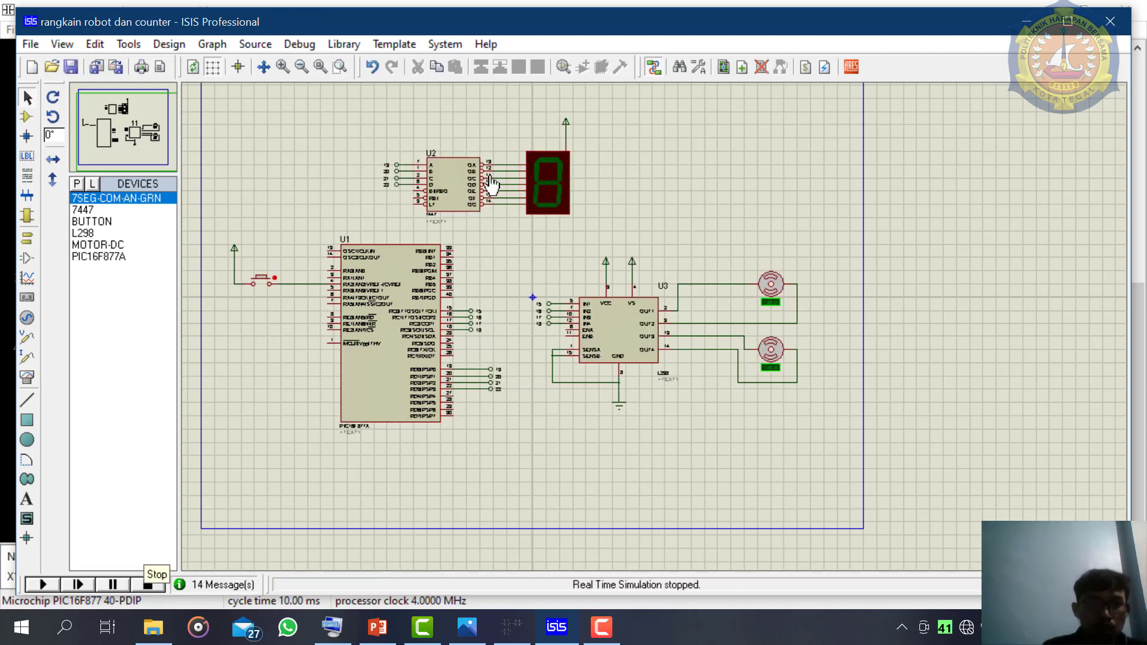
- Set the program file of the PIC16F877A microcontroller U1 to ROBOT.hex from drive F
{"action": "left_click", "coordinate": [379, 299]}
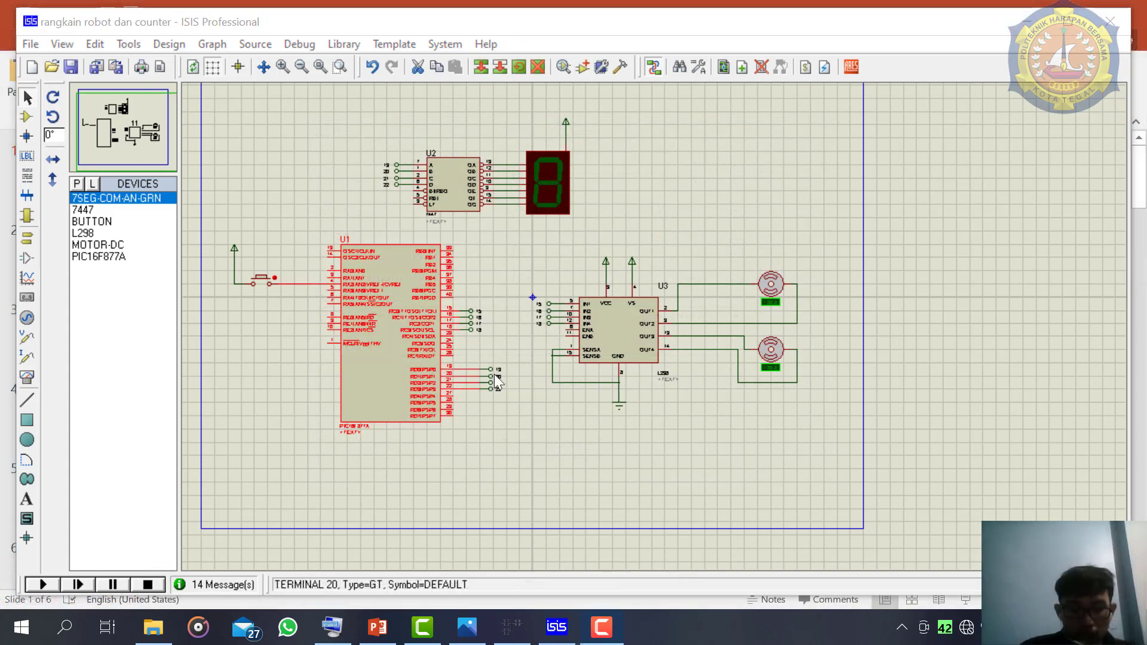
{"action": "left_click", "coordinate": [414, 350]}
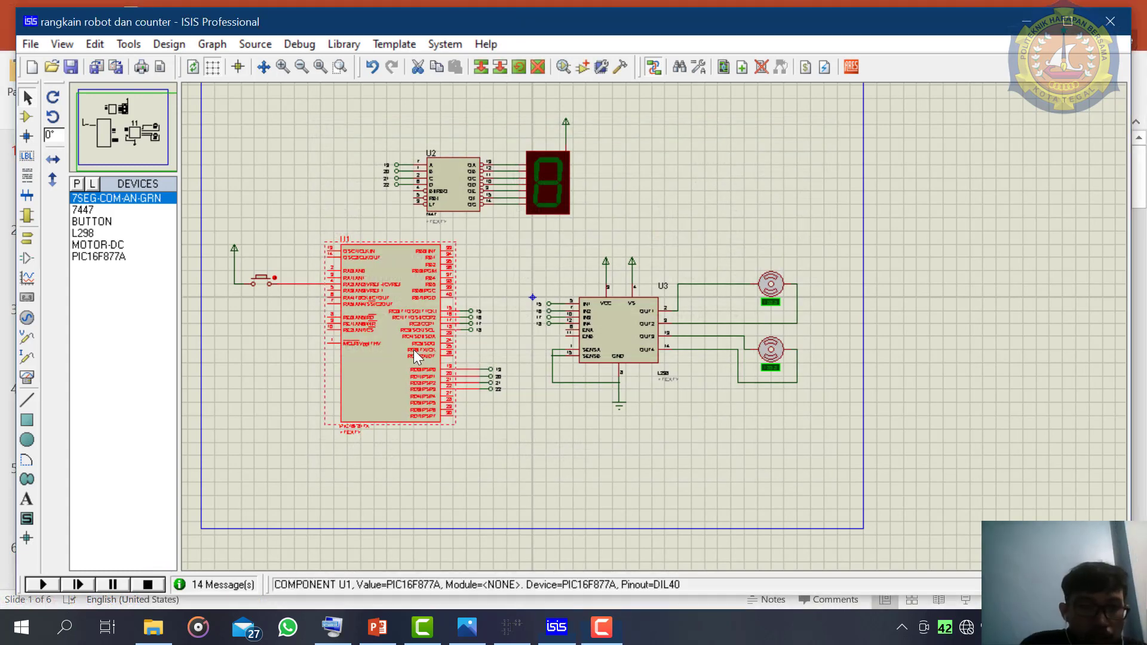
{"action": "left_click", "coordinate": [414, 356]}
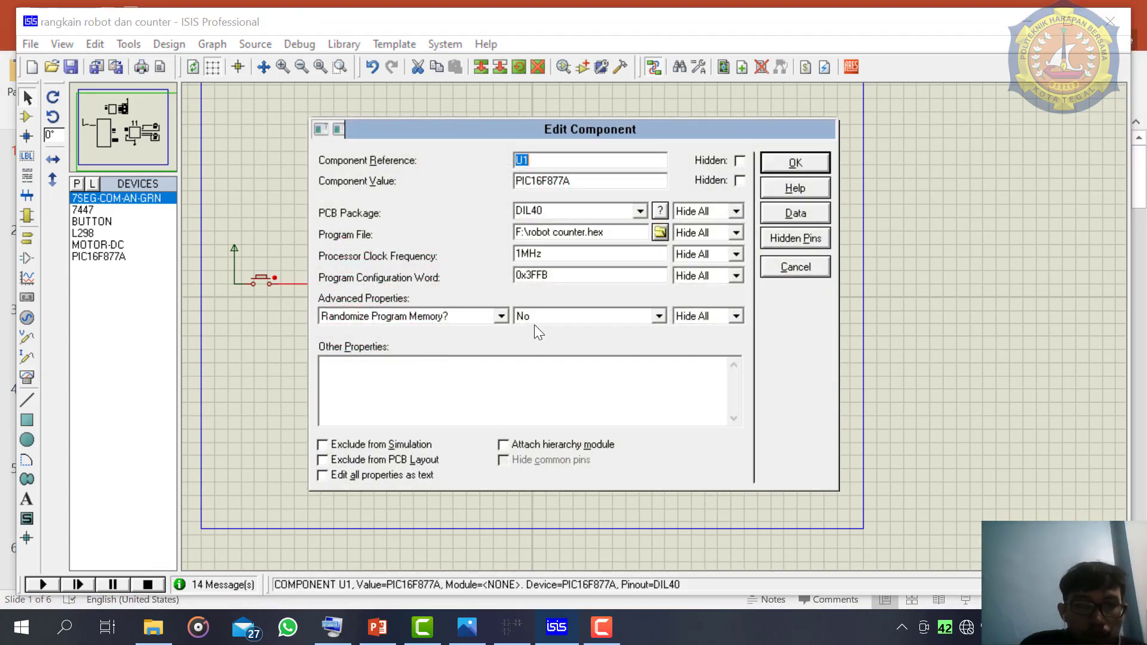
{"action": "left_click", "coordinate": [659, 233]}
{"action": "scroll", "coordinate": [476, 364], "scroll_direction": "down", "scroll_amount": 10}
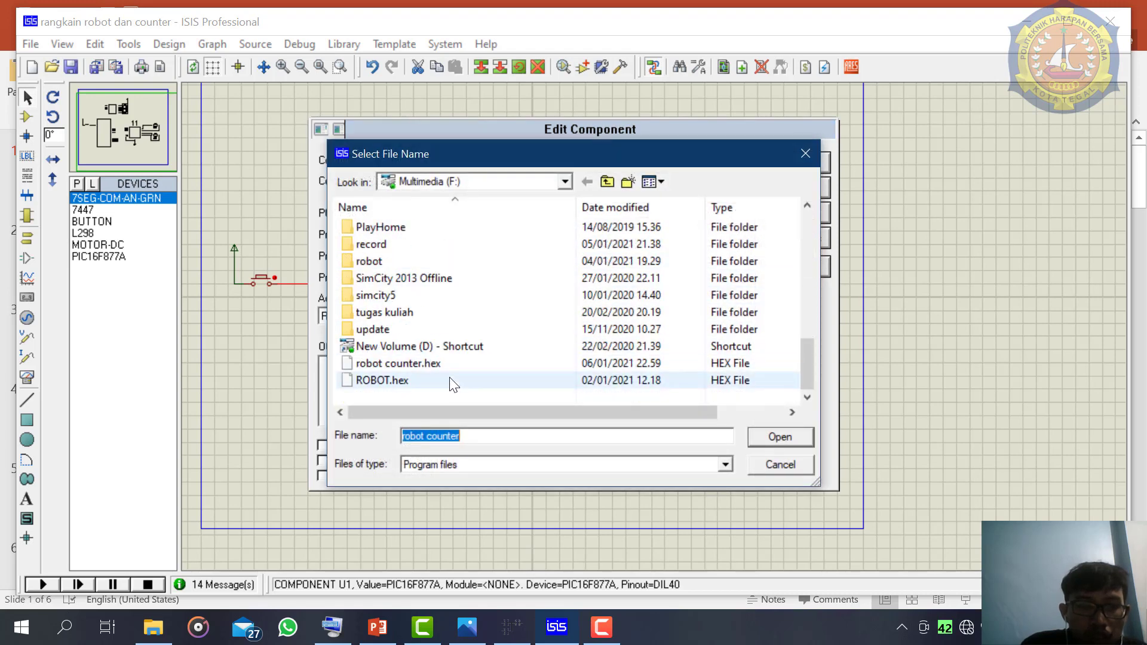
{"action": "left_click", "coordinate": [452, 383]}
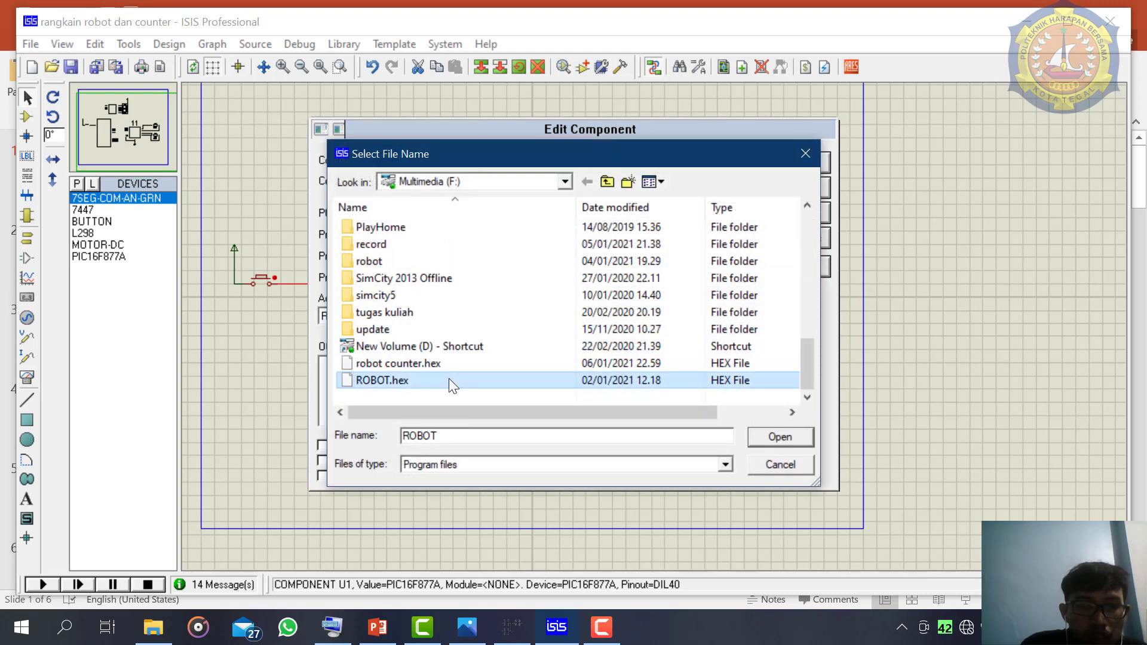
{"action": "left_click", "coordinate": [765, 443]}
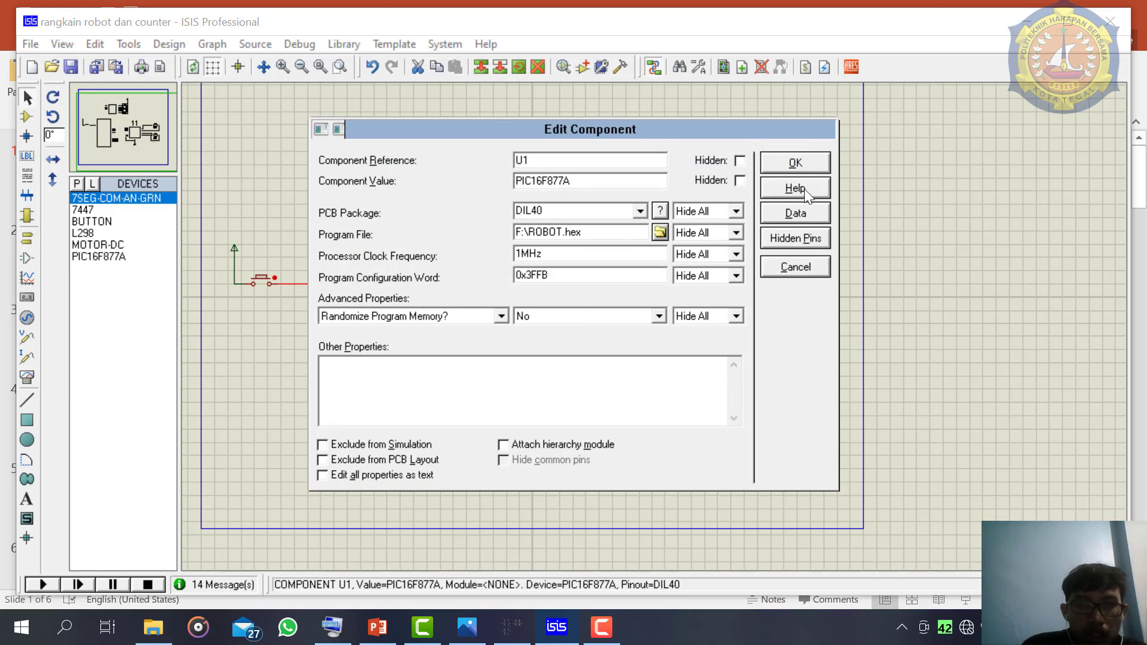
{"action": "left_click", "coordinate": [795, 163]}
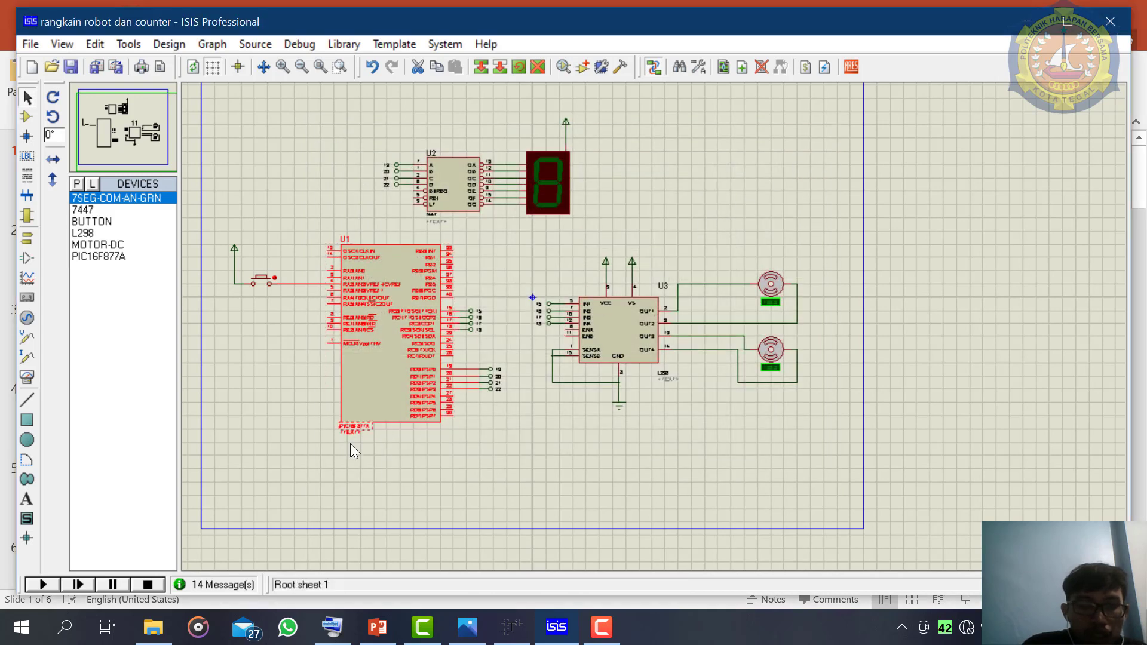
- Run the simulation and operate the push button feeding the PIC16F877A to test the counter and motors
{"action": "left_click", "coordinate": [45, 583]}
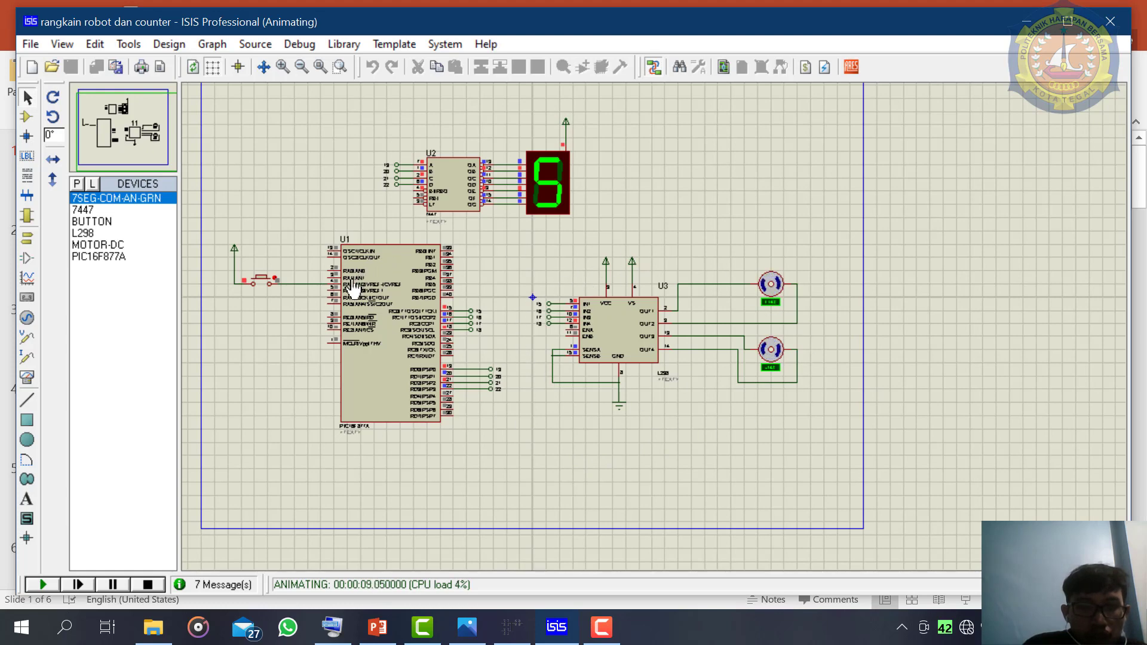
{"action": "left_click", "coordinate": [262, 279]}
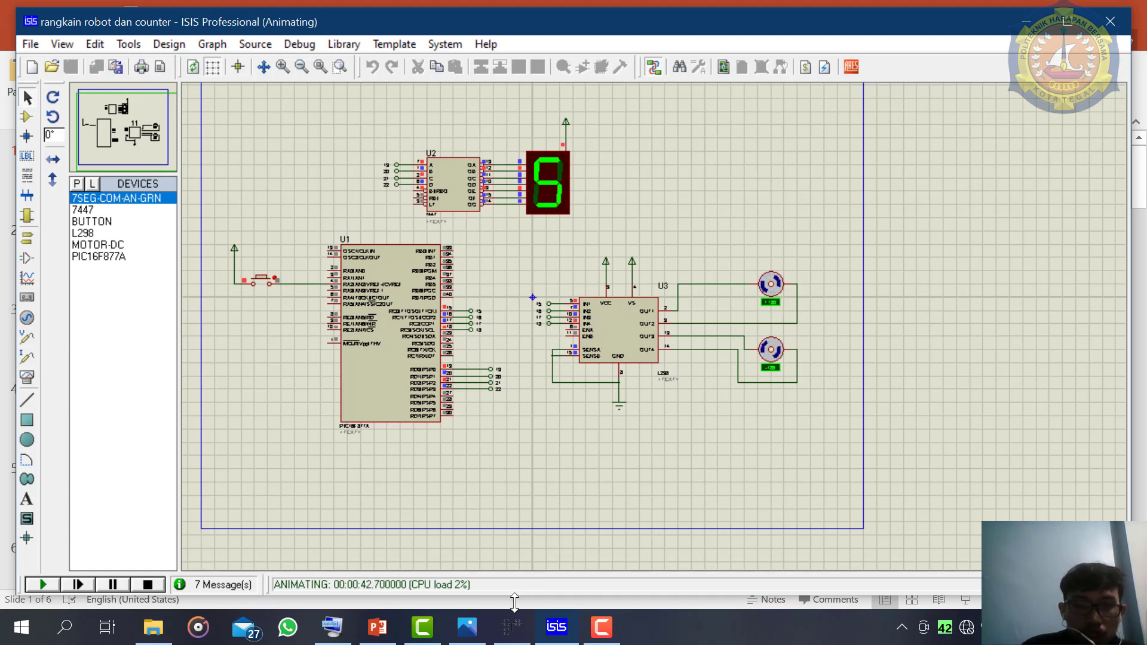
- Switch to the ROBOT presentation in PowerPoint and start the slide show from the Thank You slide
{"action": "left_click", "coordinate": [392, 634]}
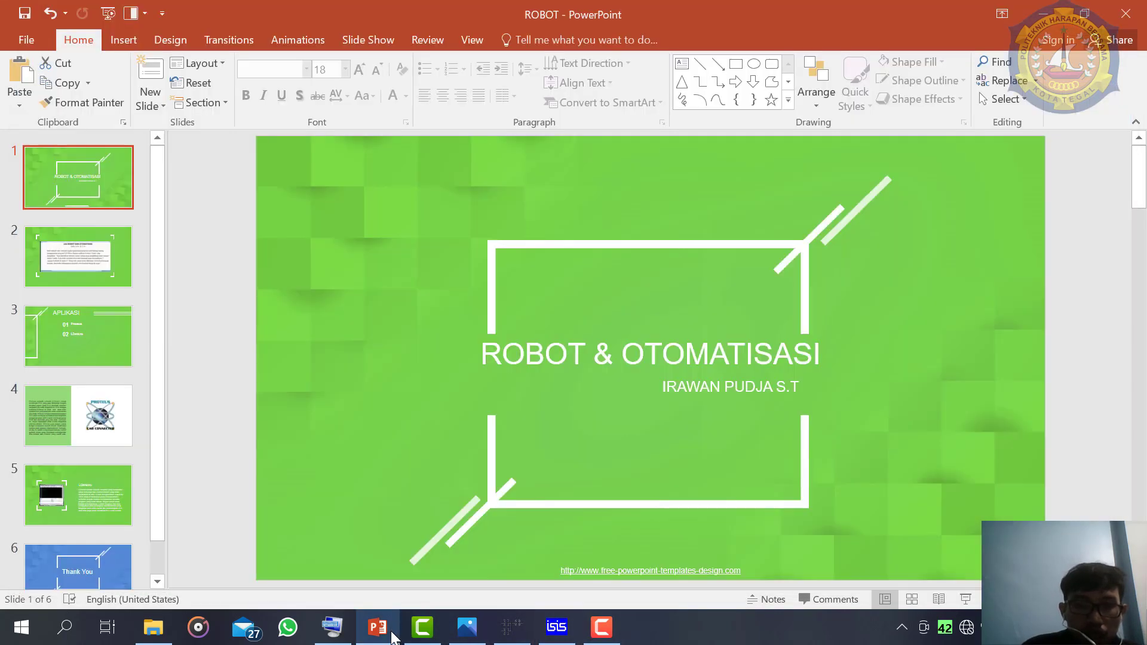
{"action": "left_click", "coordinate": [113, 558]}
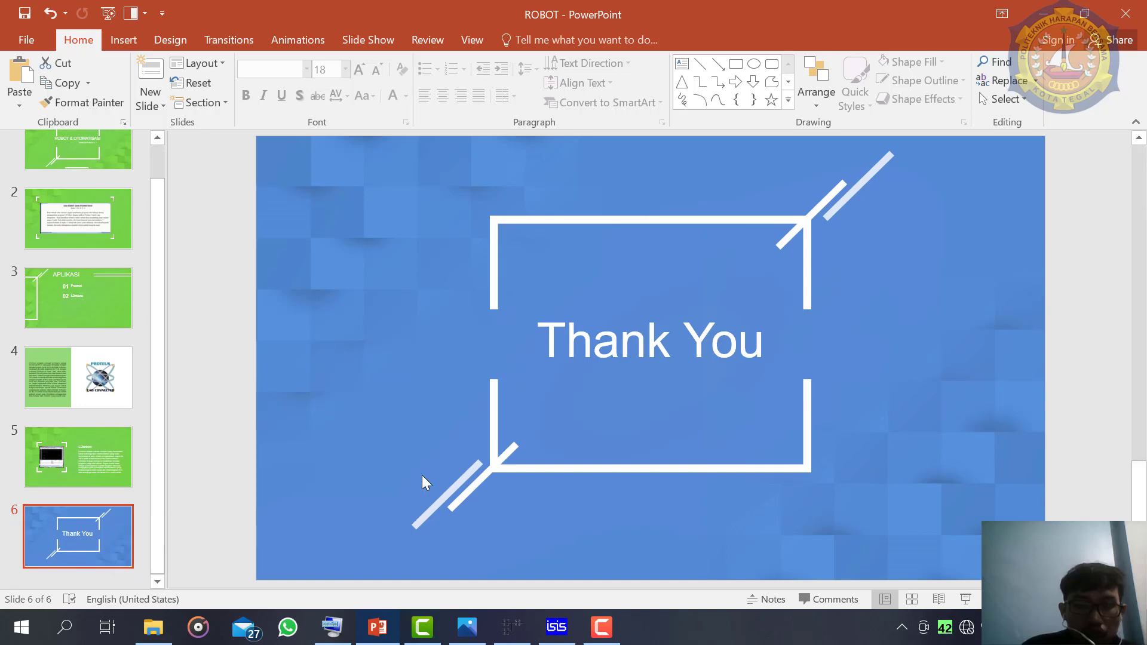
{"action": "left_click", "coordinate": [966, 600]}
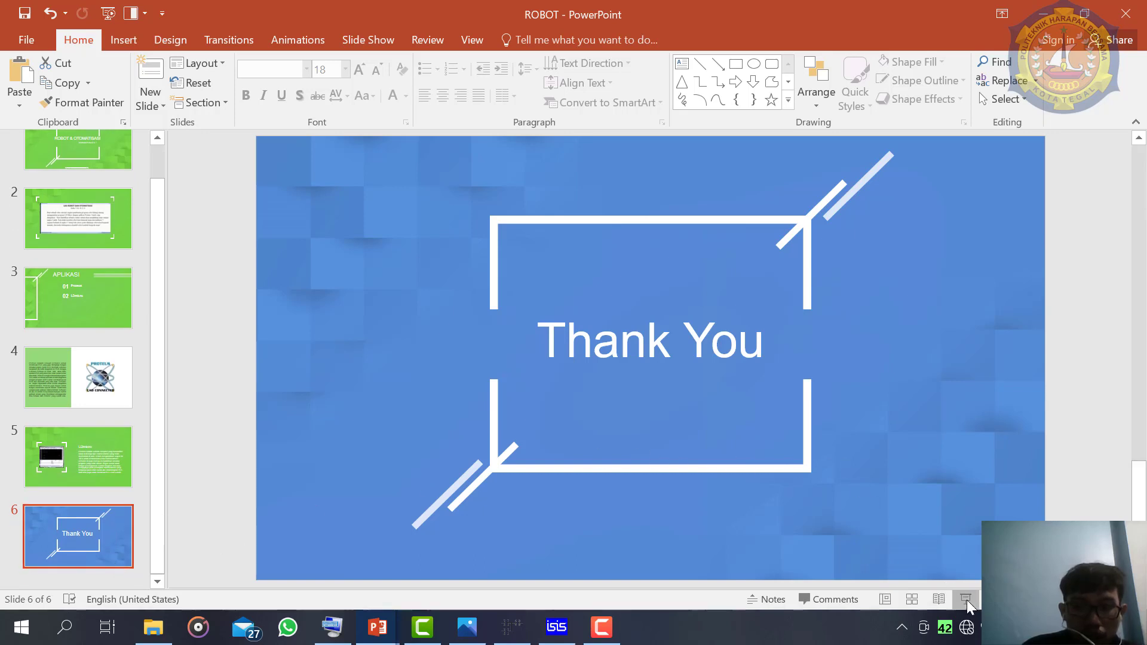